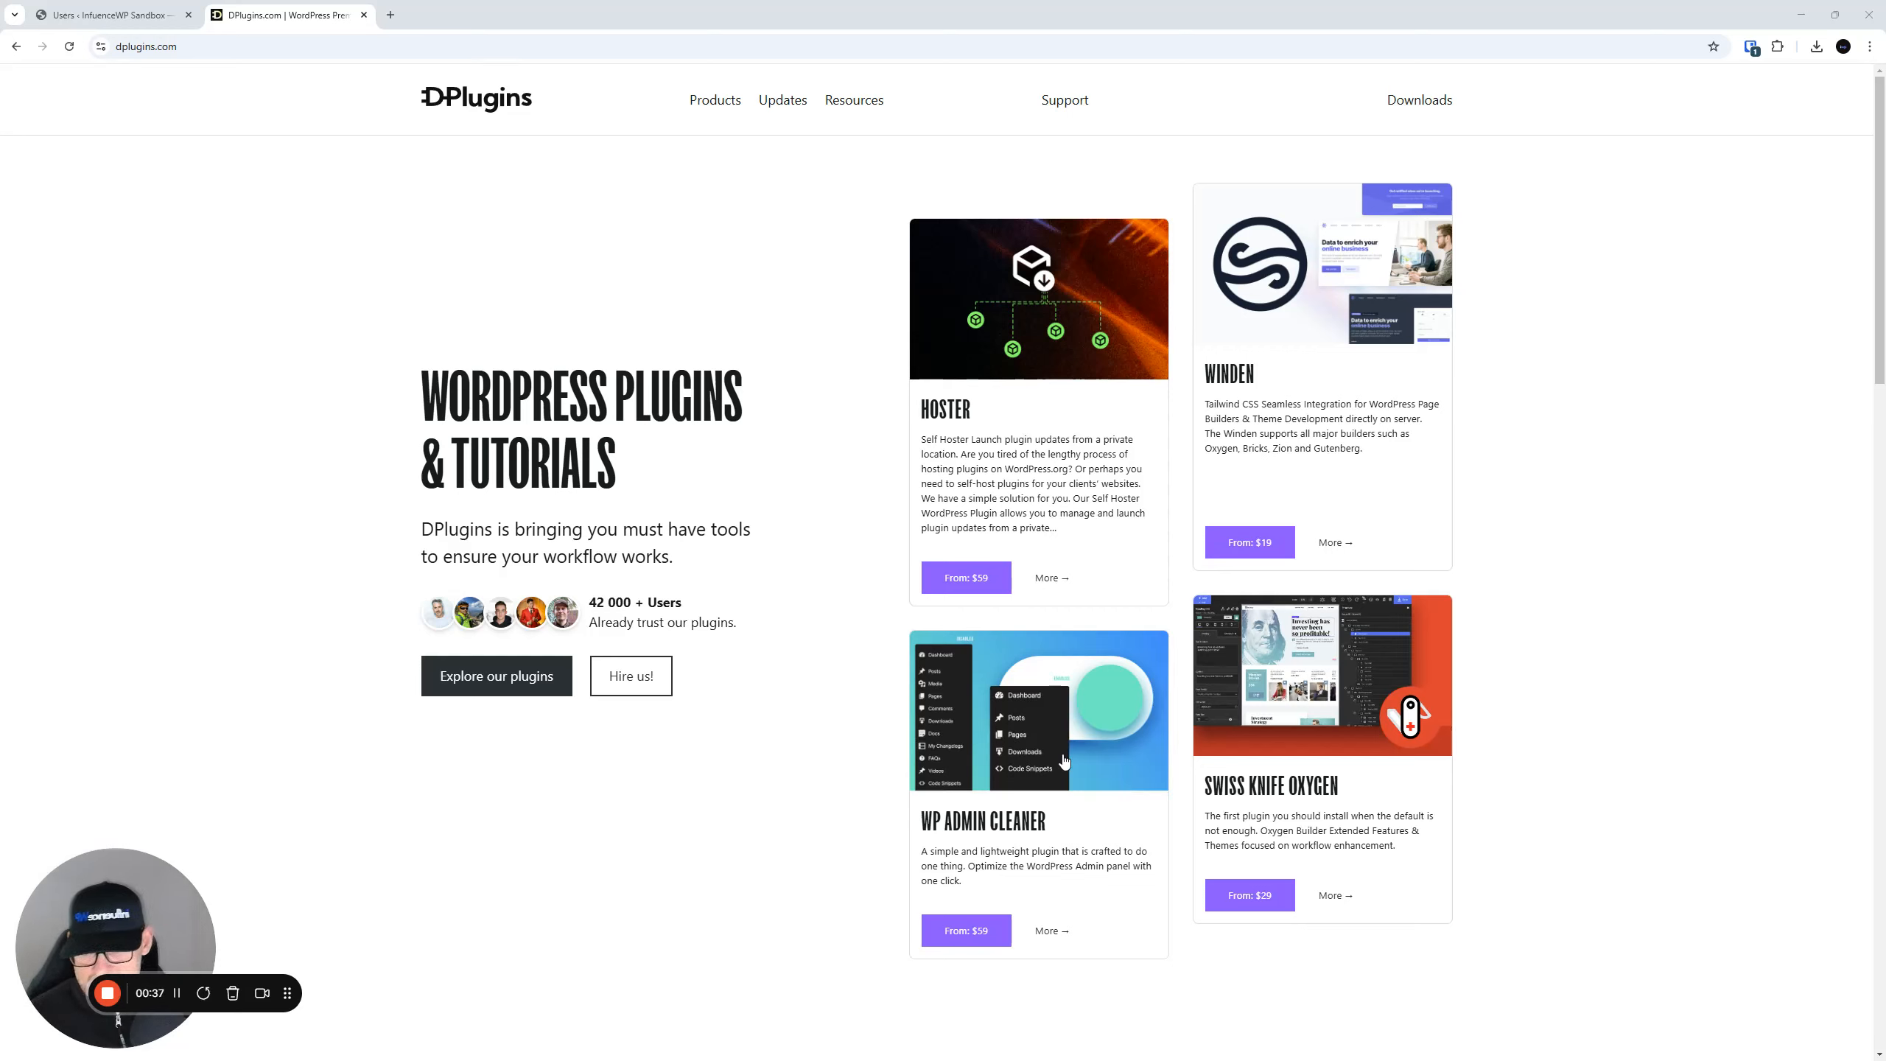
drag(159, 988, 290, 989)
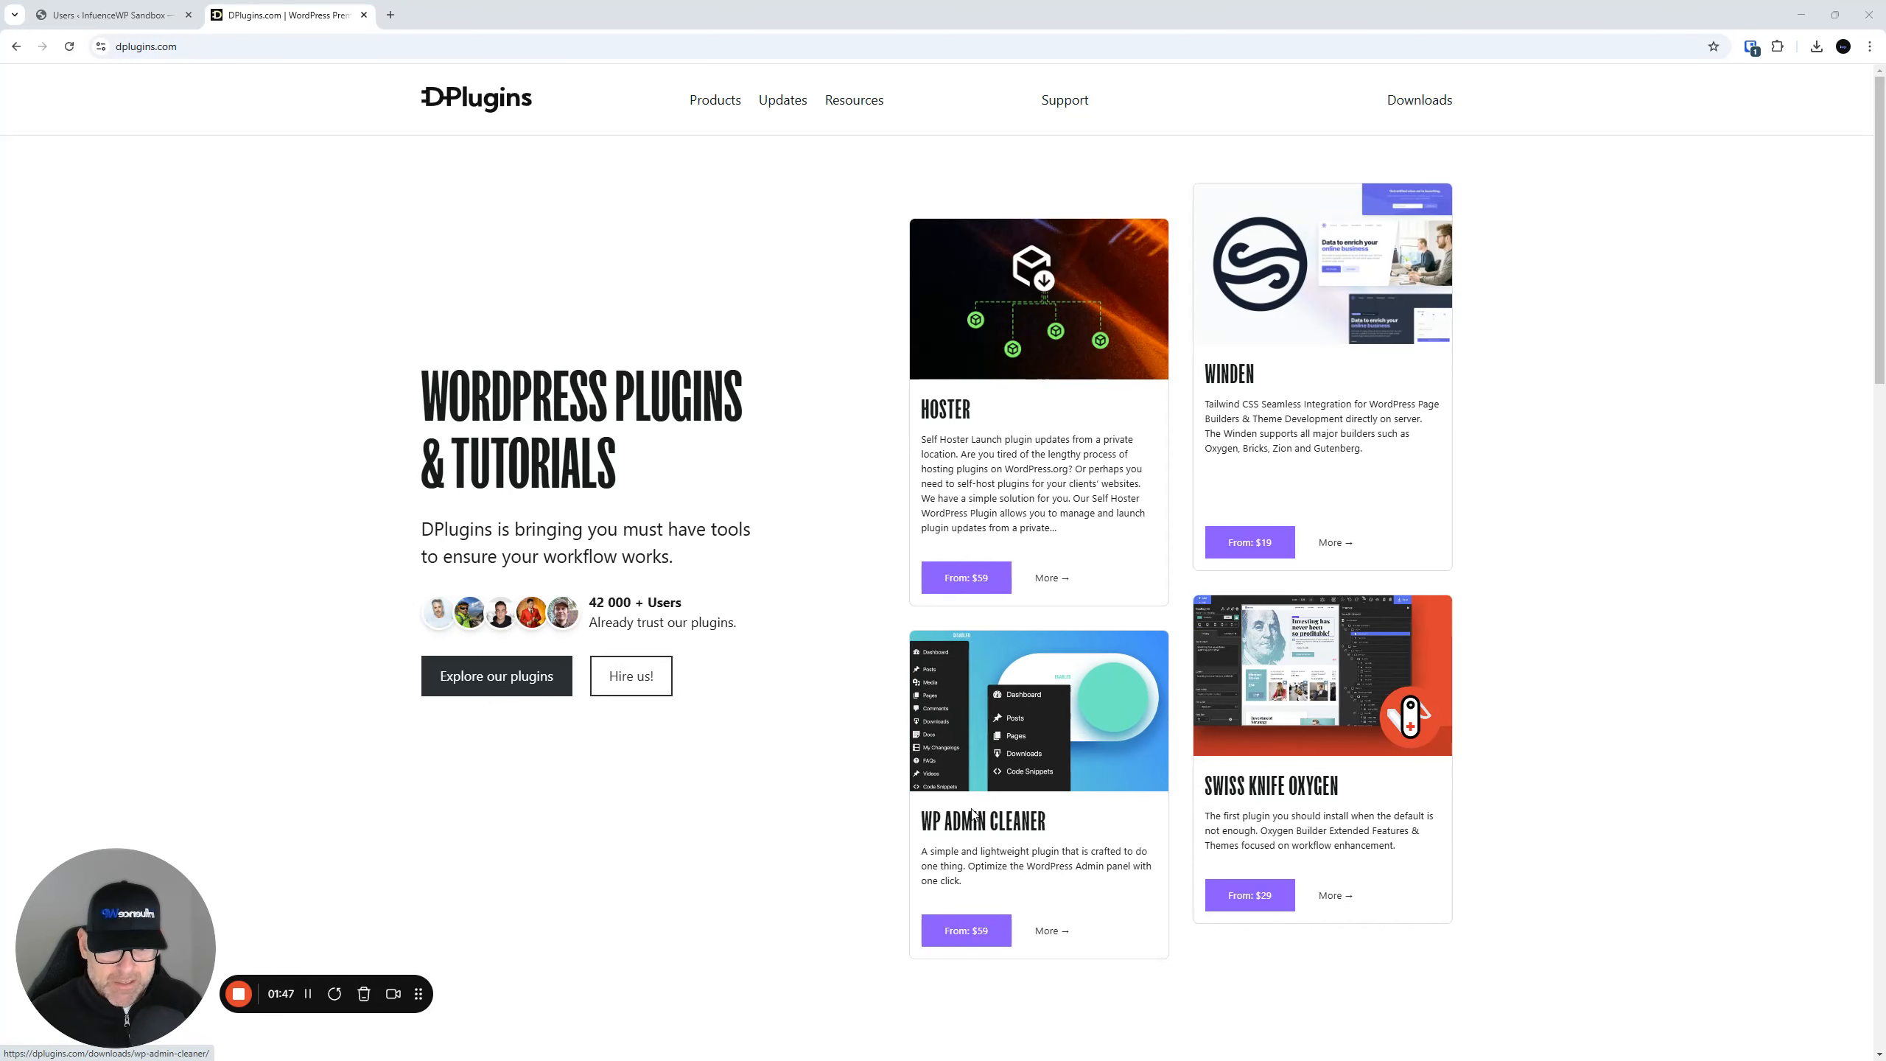
- Open the WP Admin Cleaner product page and look through its feature sections, including Hide per Role, Menu Order and Hide Plugins
click(1051, 931)
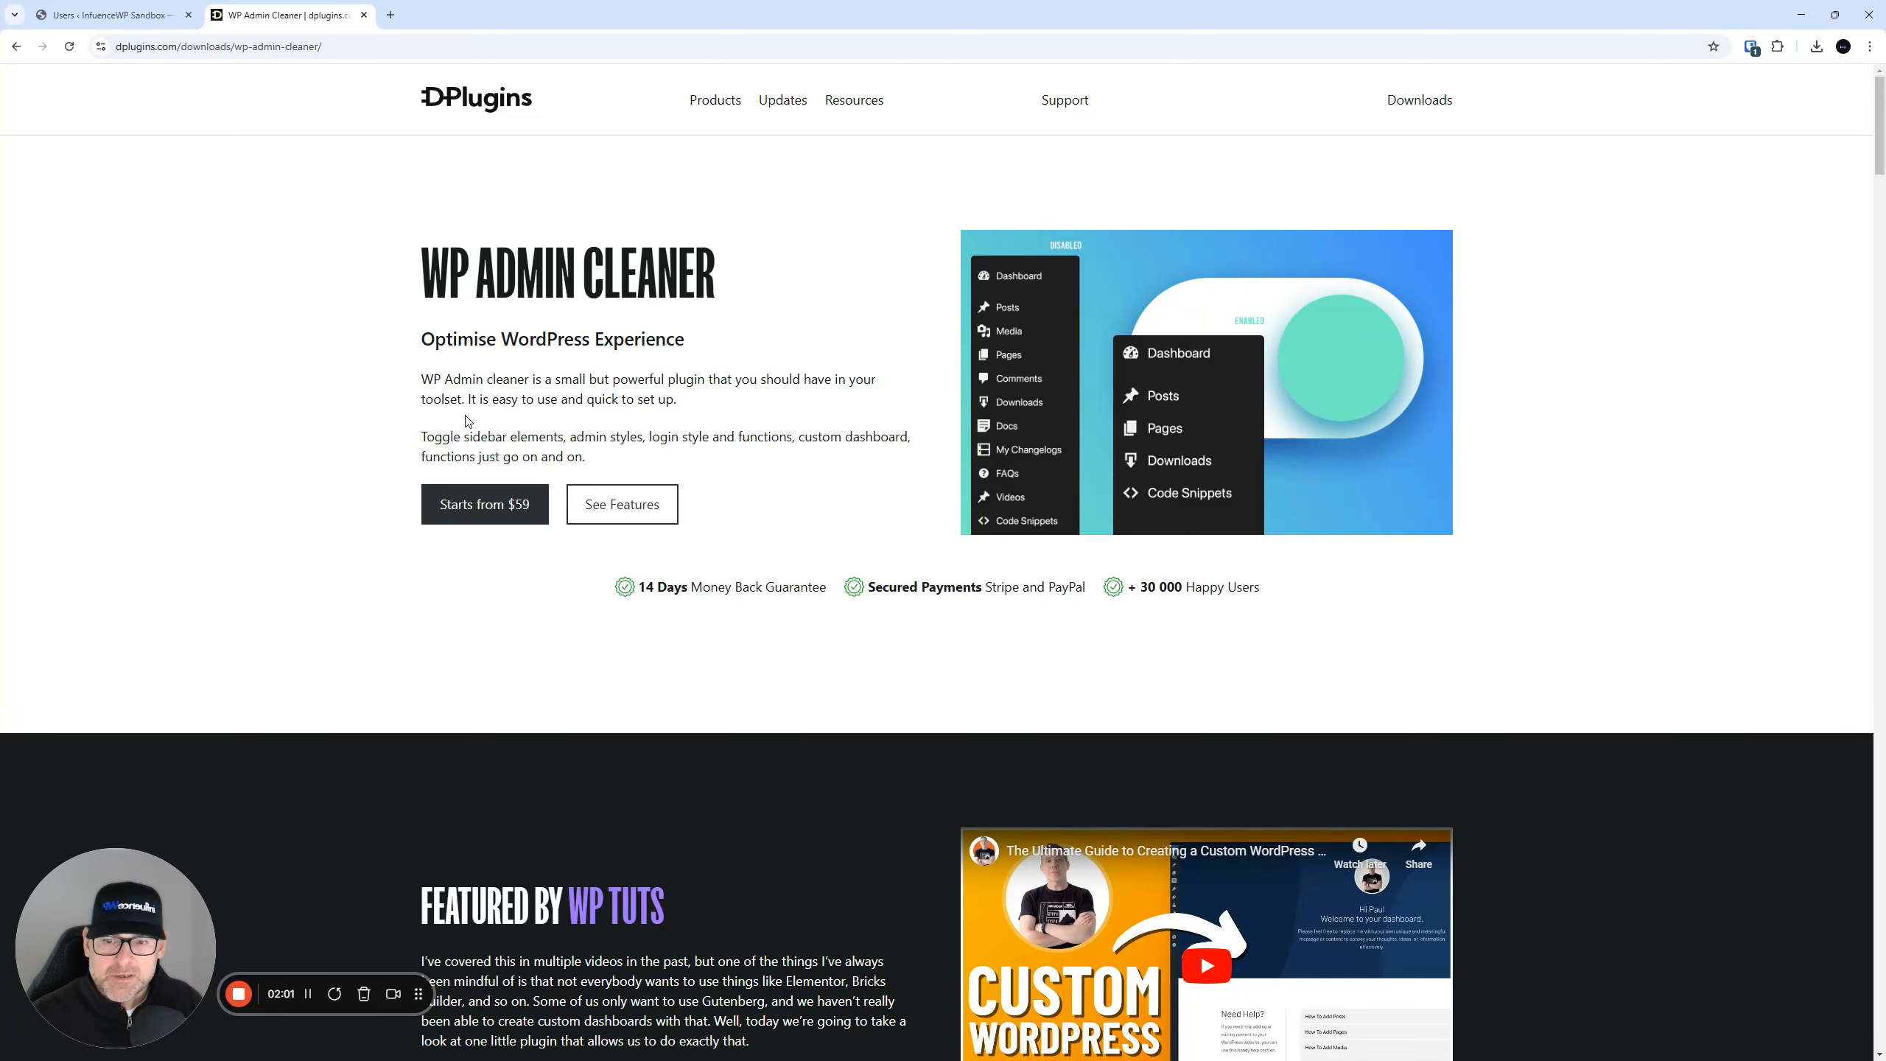
key(ctrl)
key(ctrl)
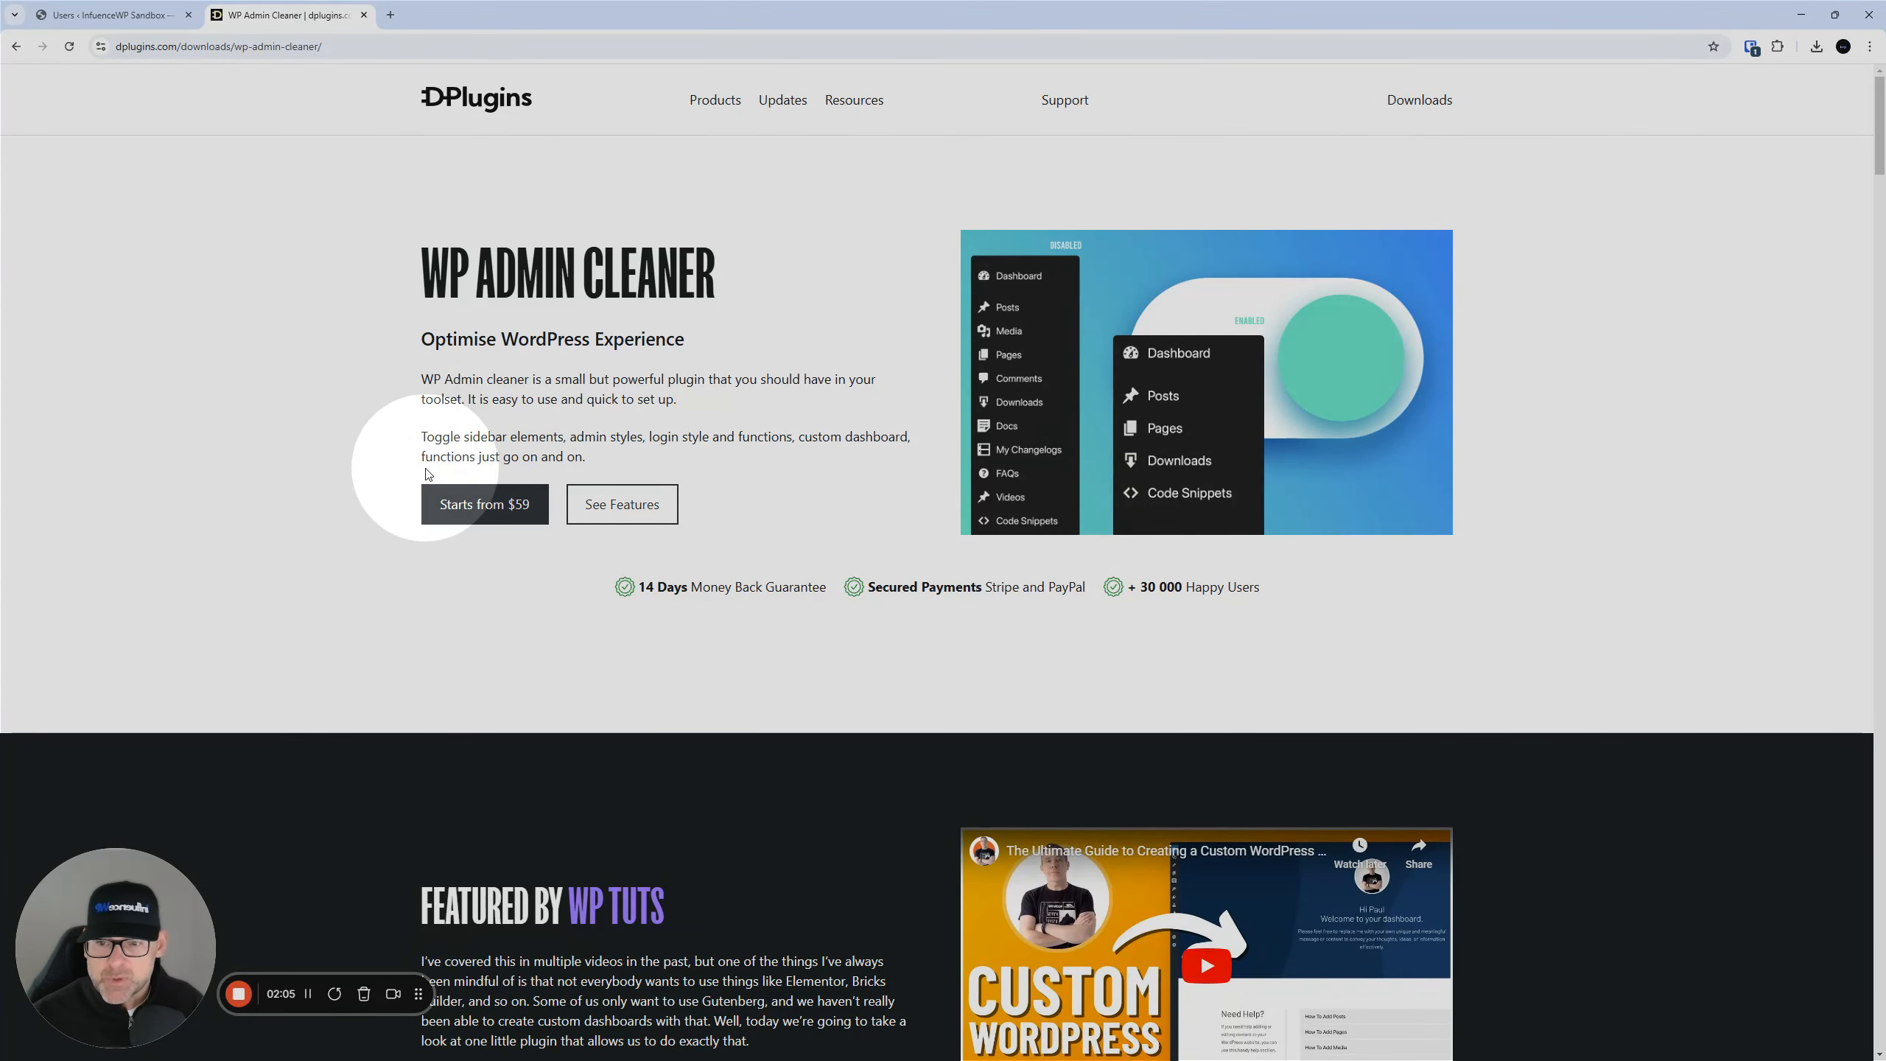
scroll(507, 476, down, 1)
scroll(507, 476, down, 10)
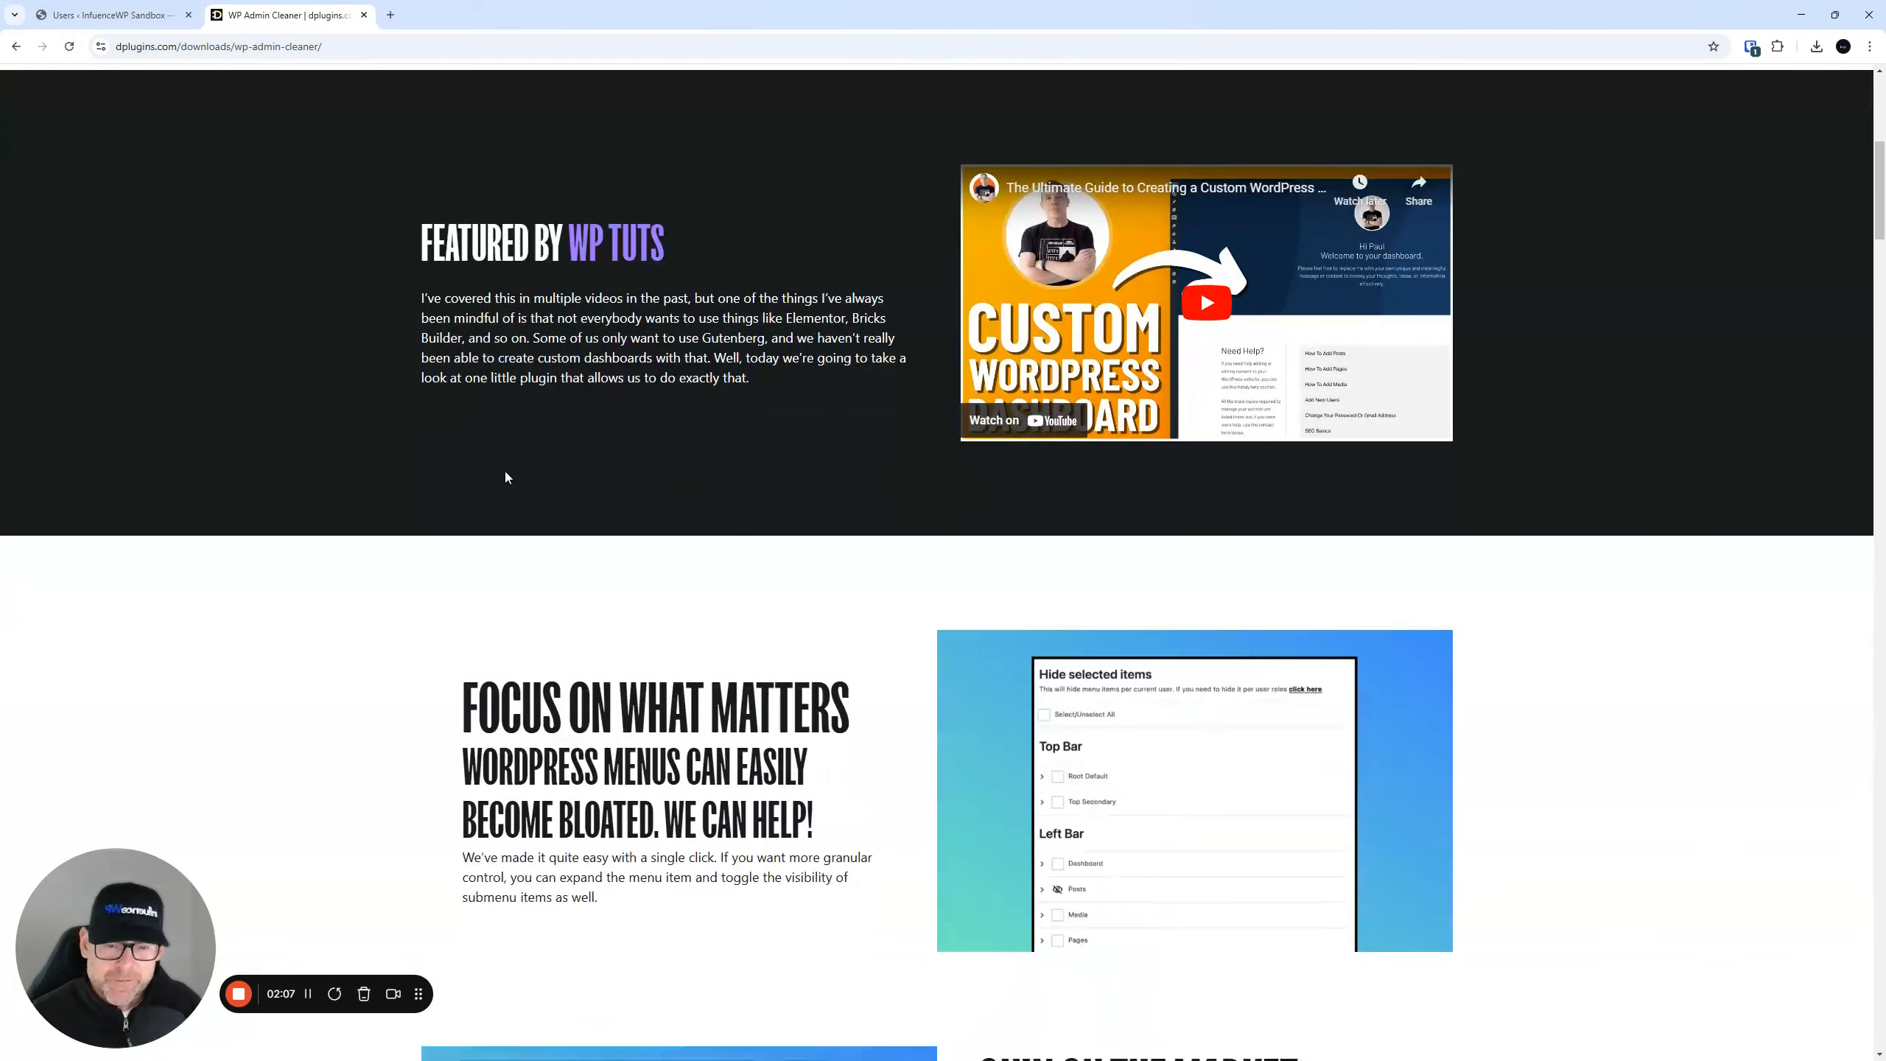
scroll(507, 471, up, 4)
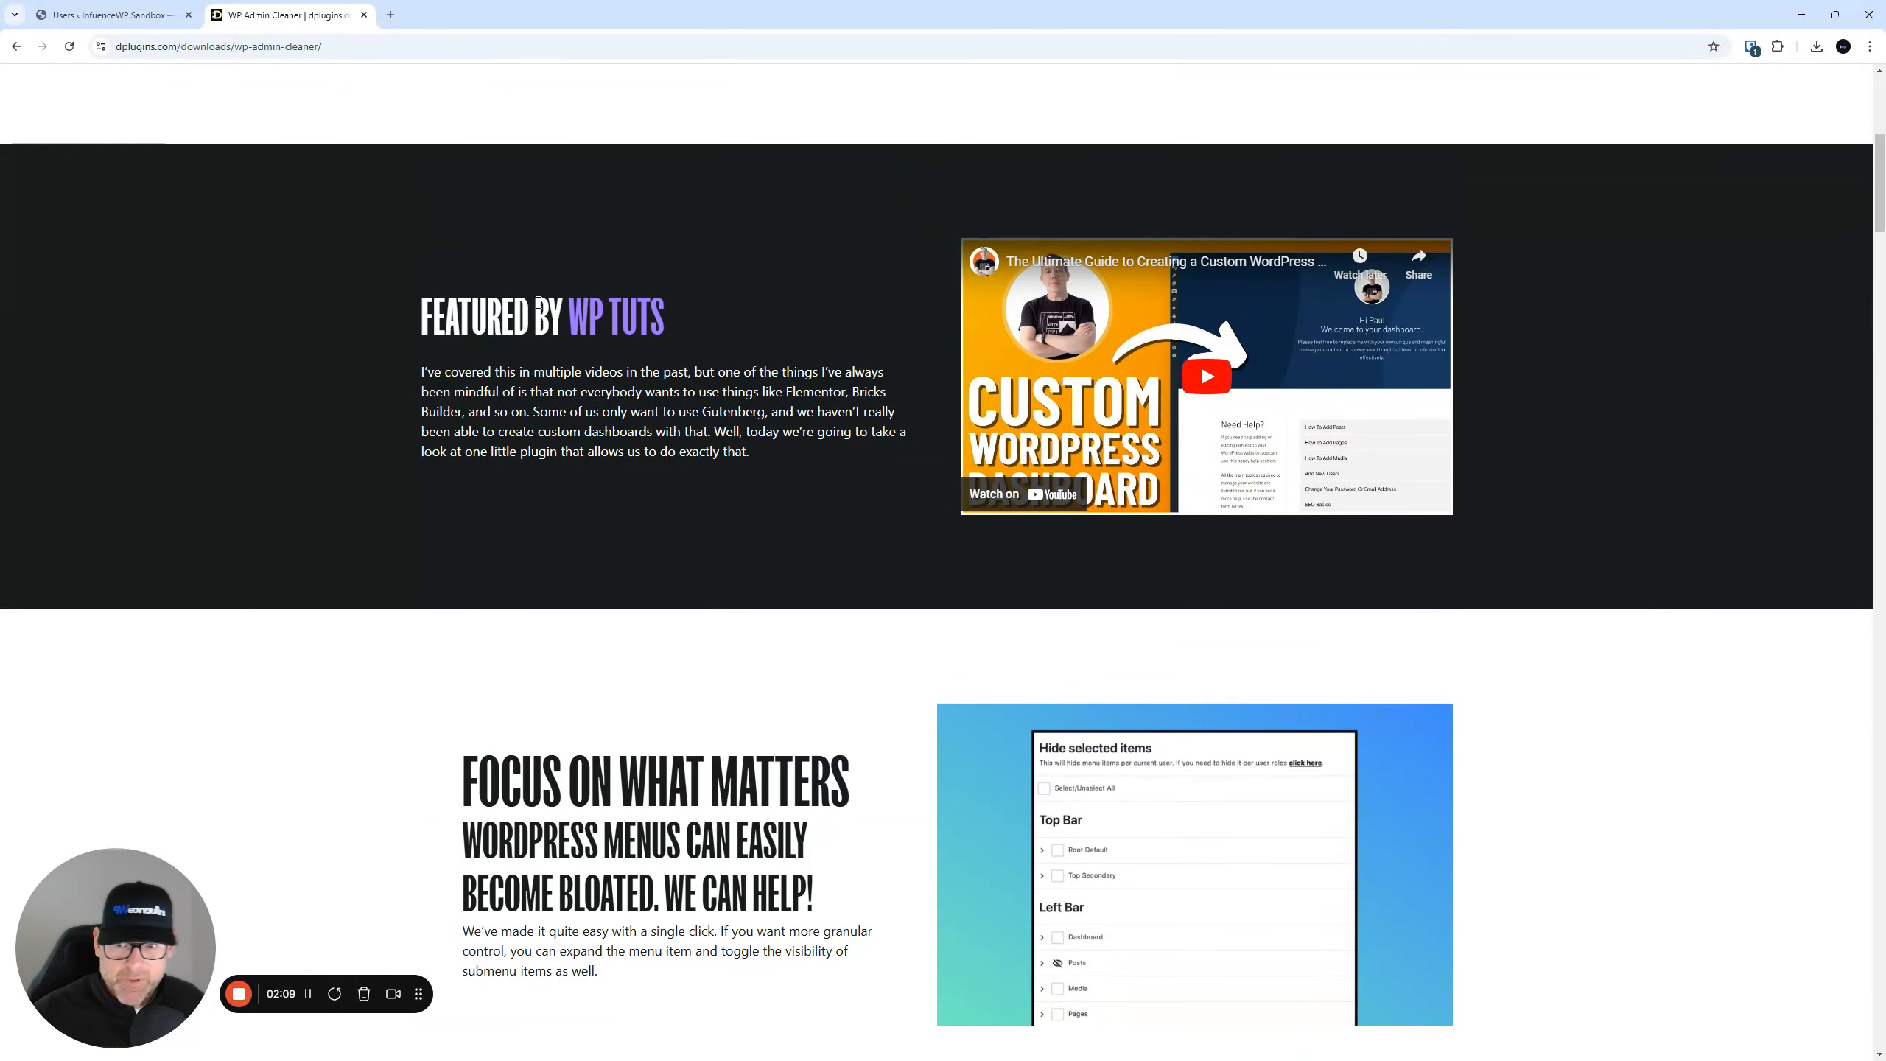
scroll(626, 360, down, 1)
scroll(626, 361, down, 4)
scroll(624, 360, up, 7)
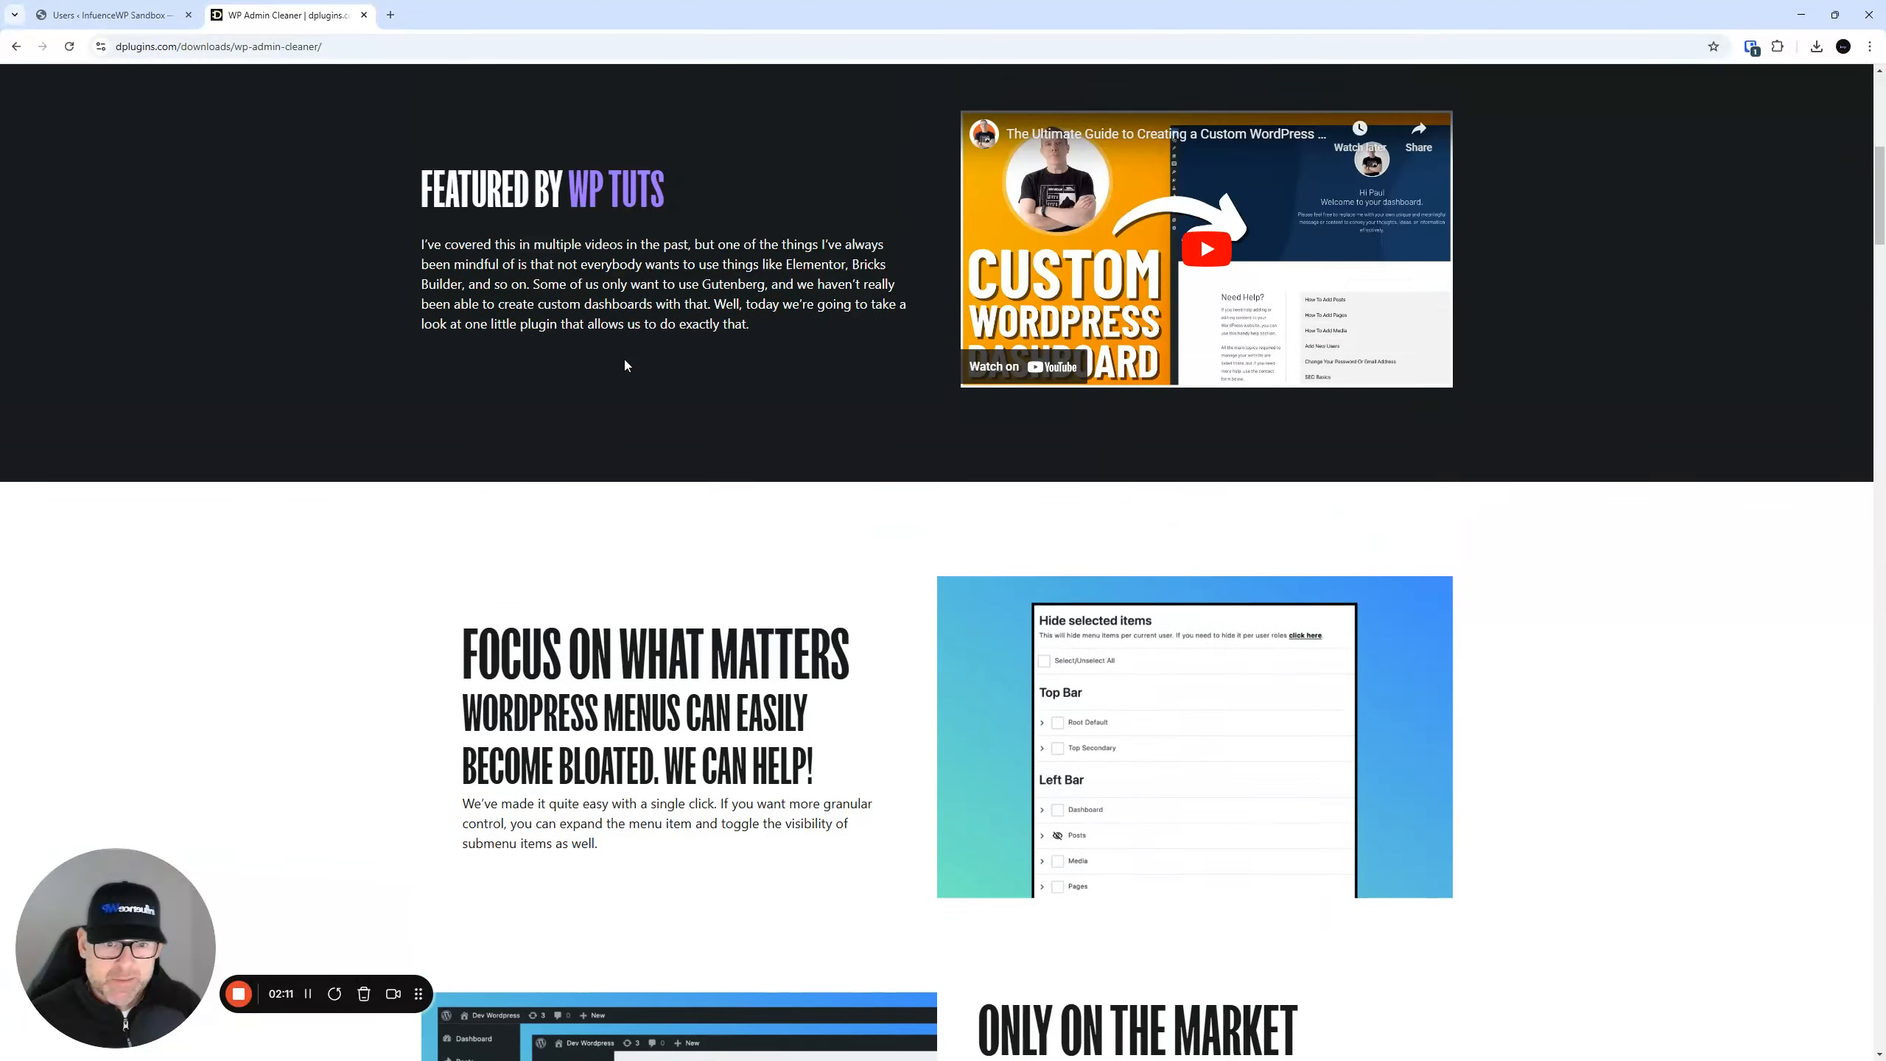
scroll(645, 368, down, 2)
scroll(645, 369, down, 2)
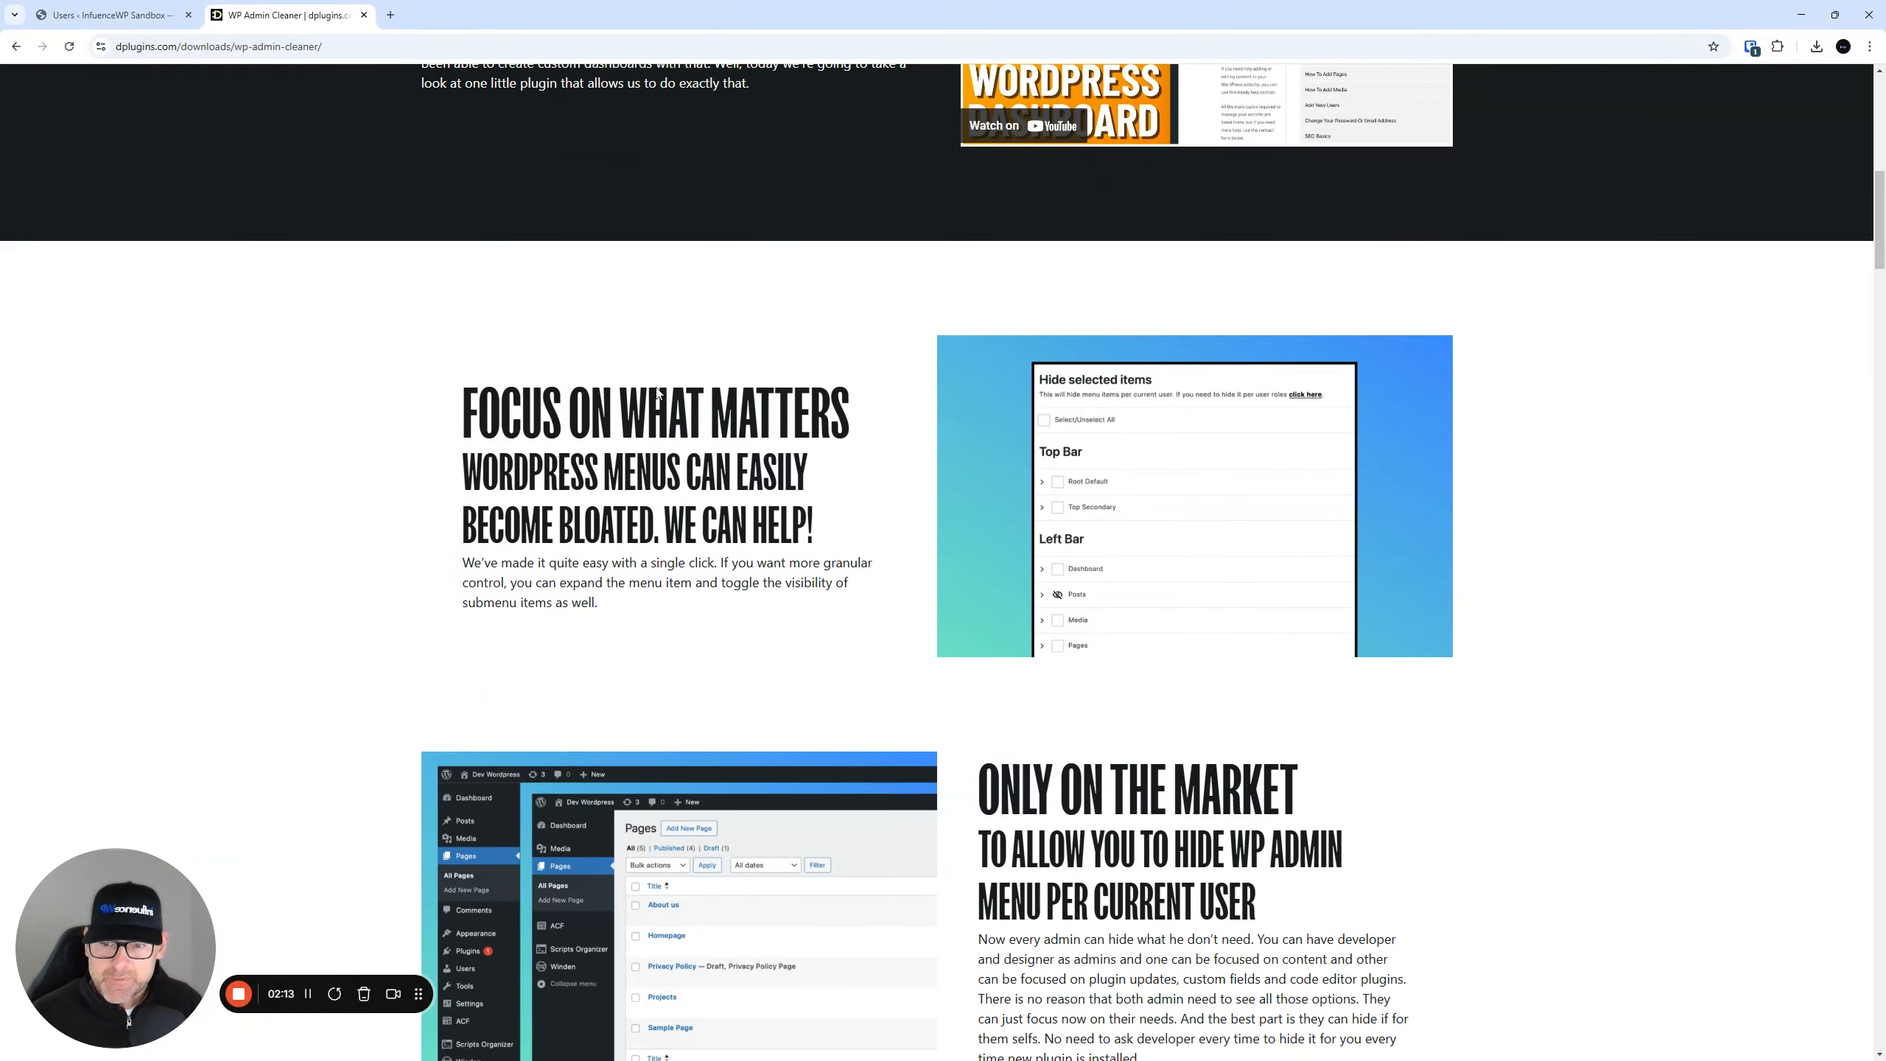
scroll(719, 445, down, 7)
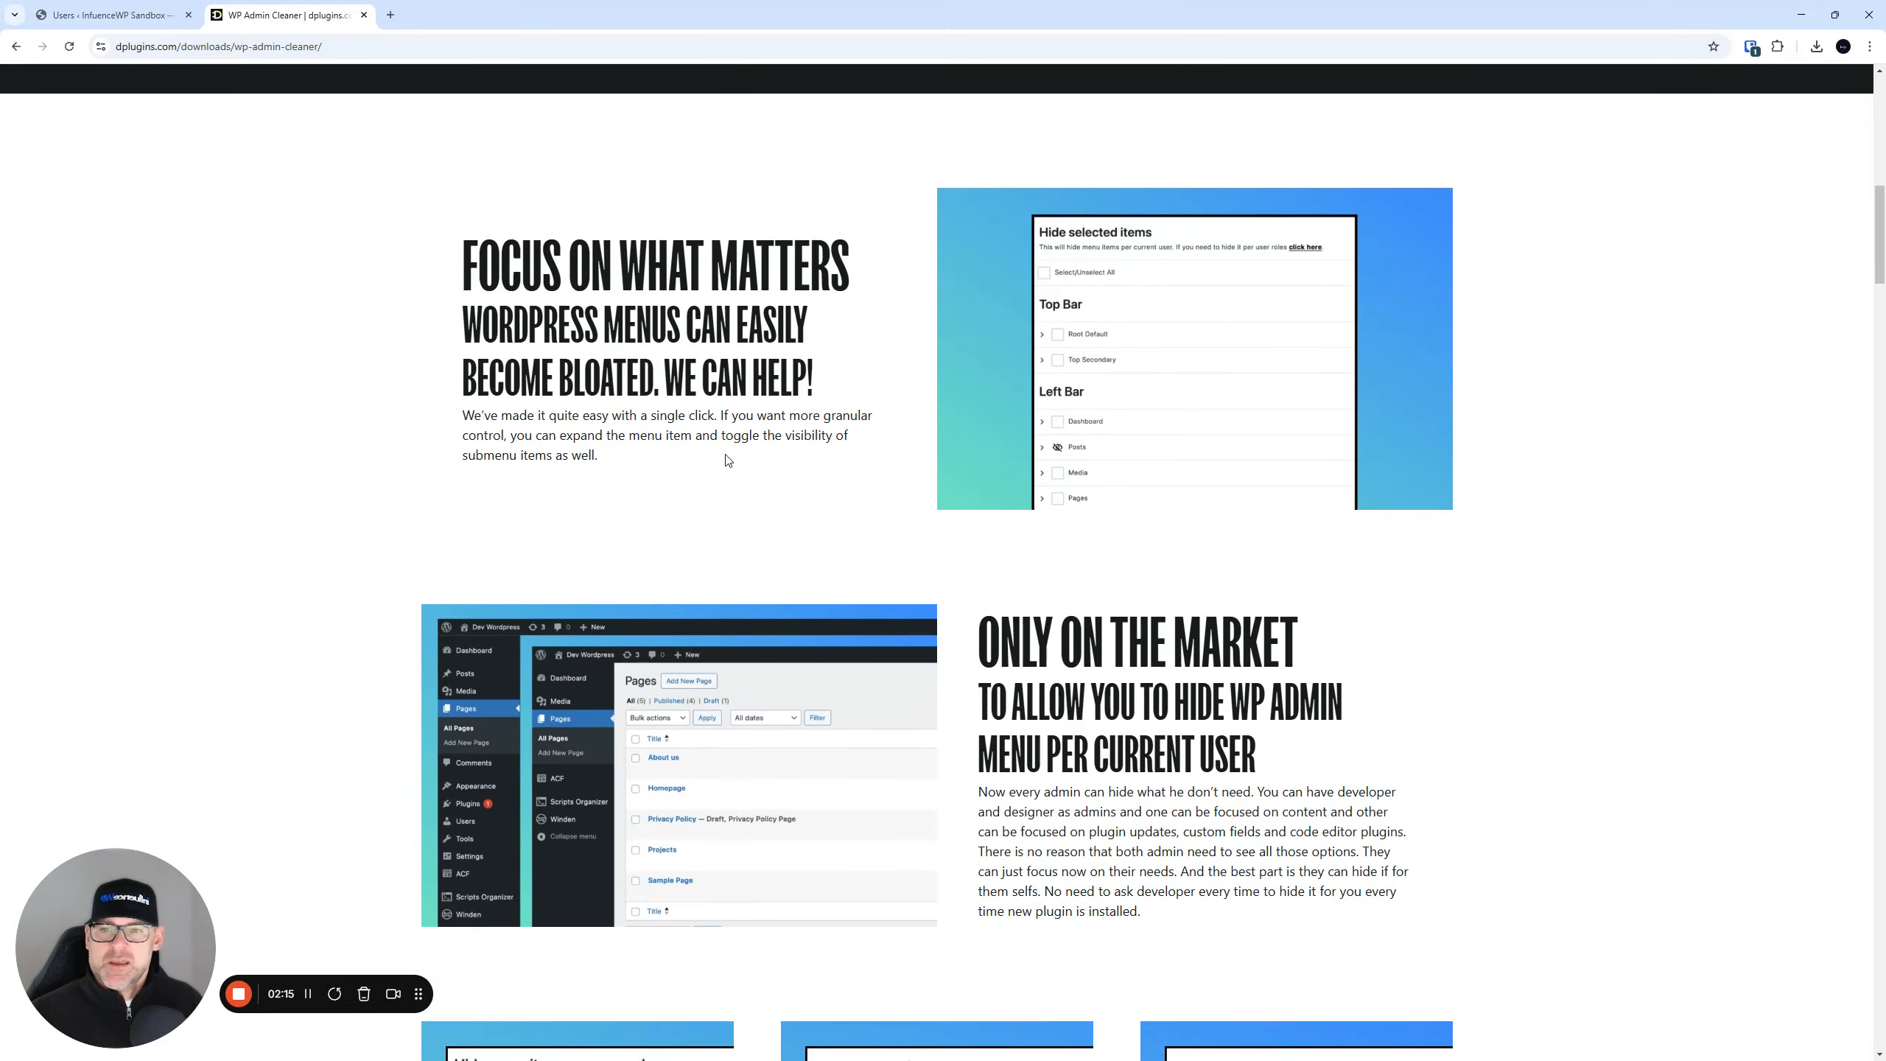
scroll(728, 460, down, 5)
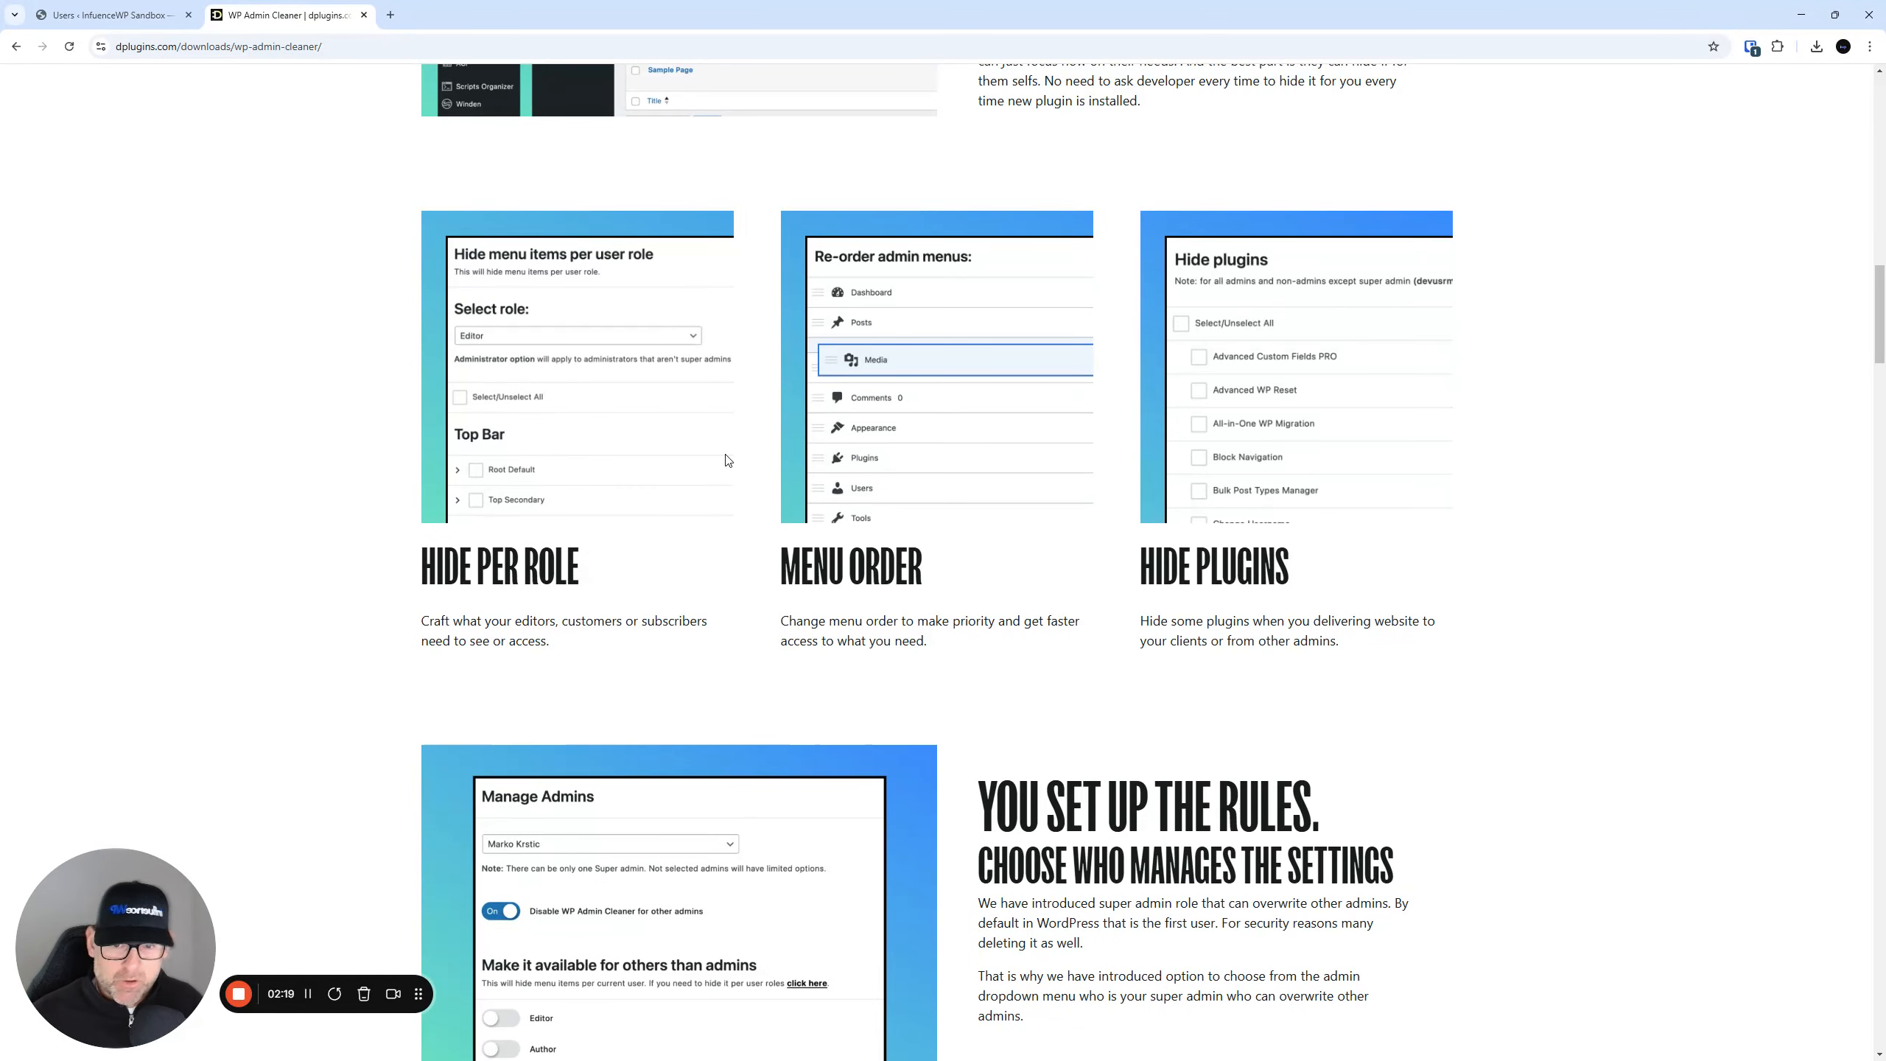
scroll(727, 459, down, 1)
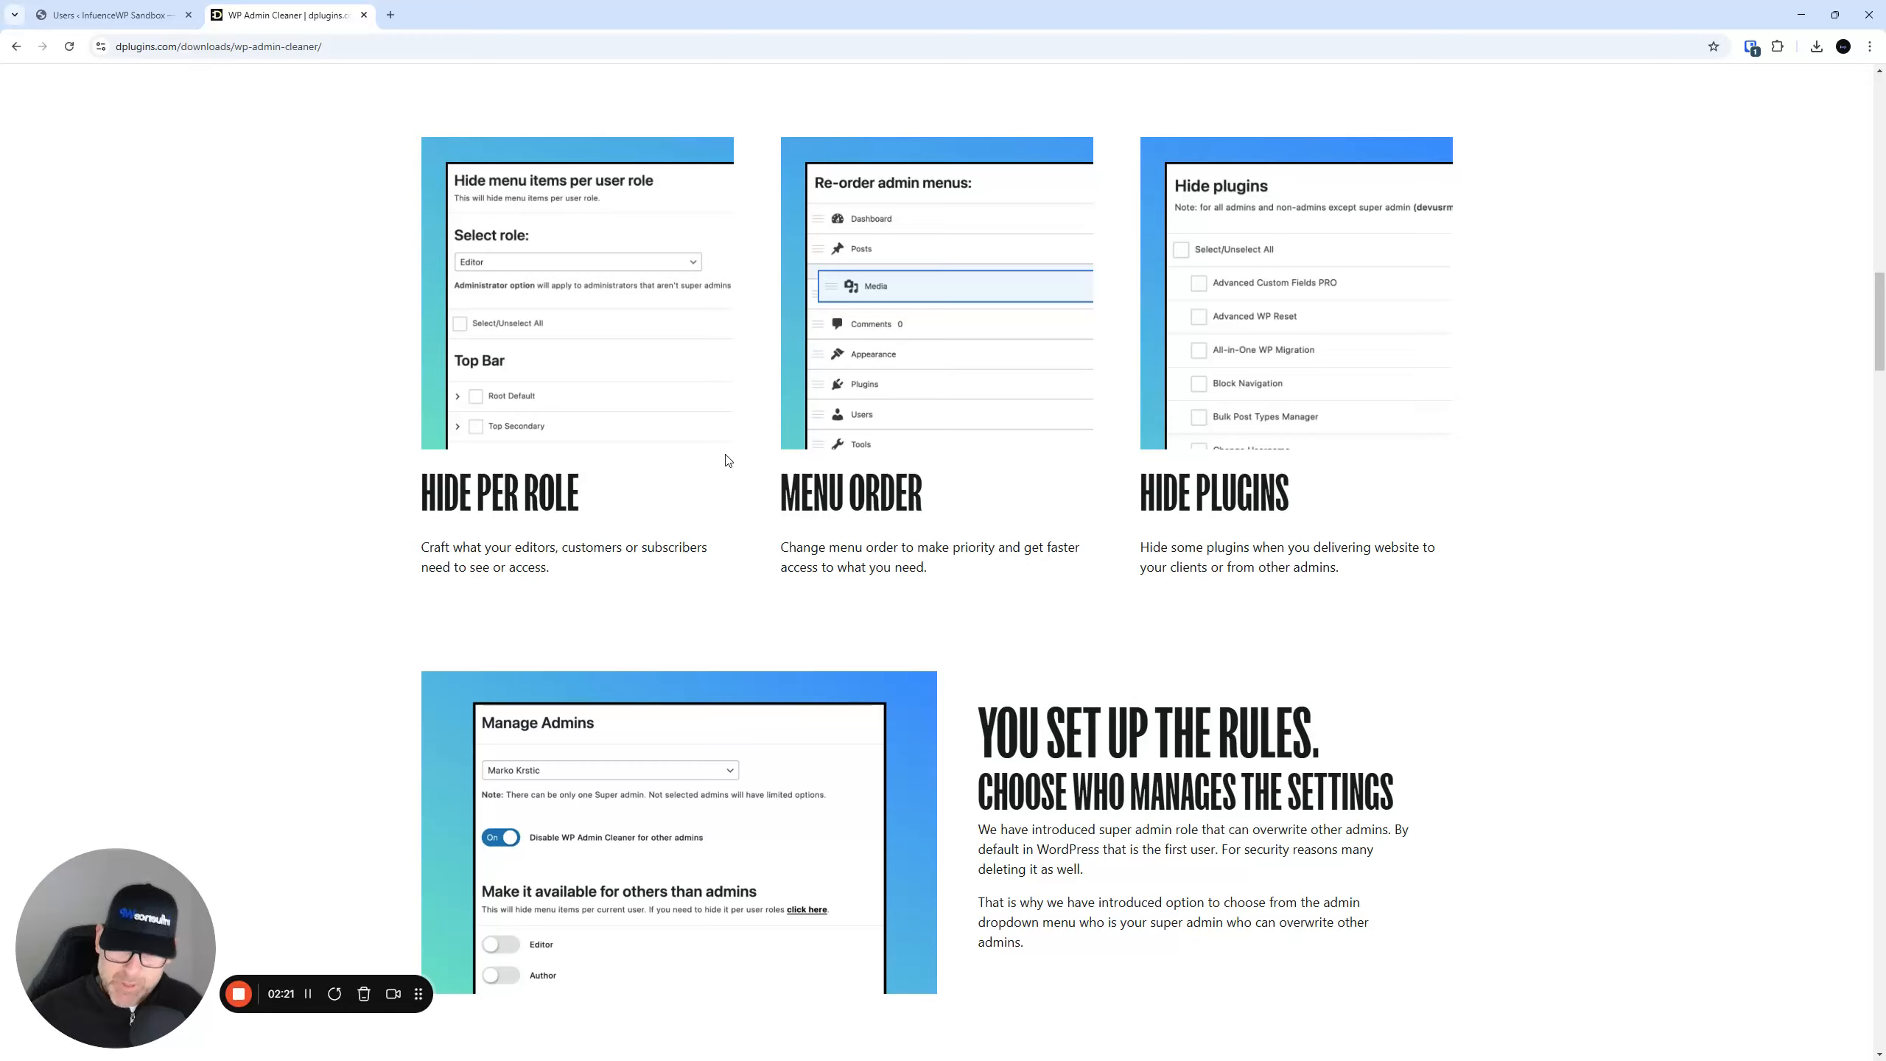
scroll(726, 459, up, 15)
scroll(728, 461, up, 10)
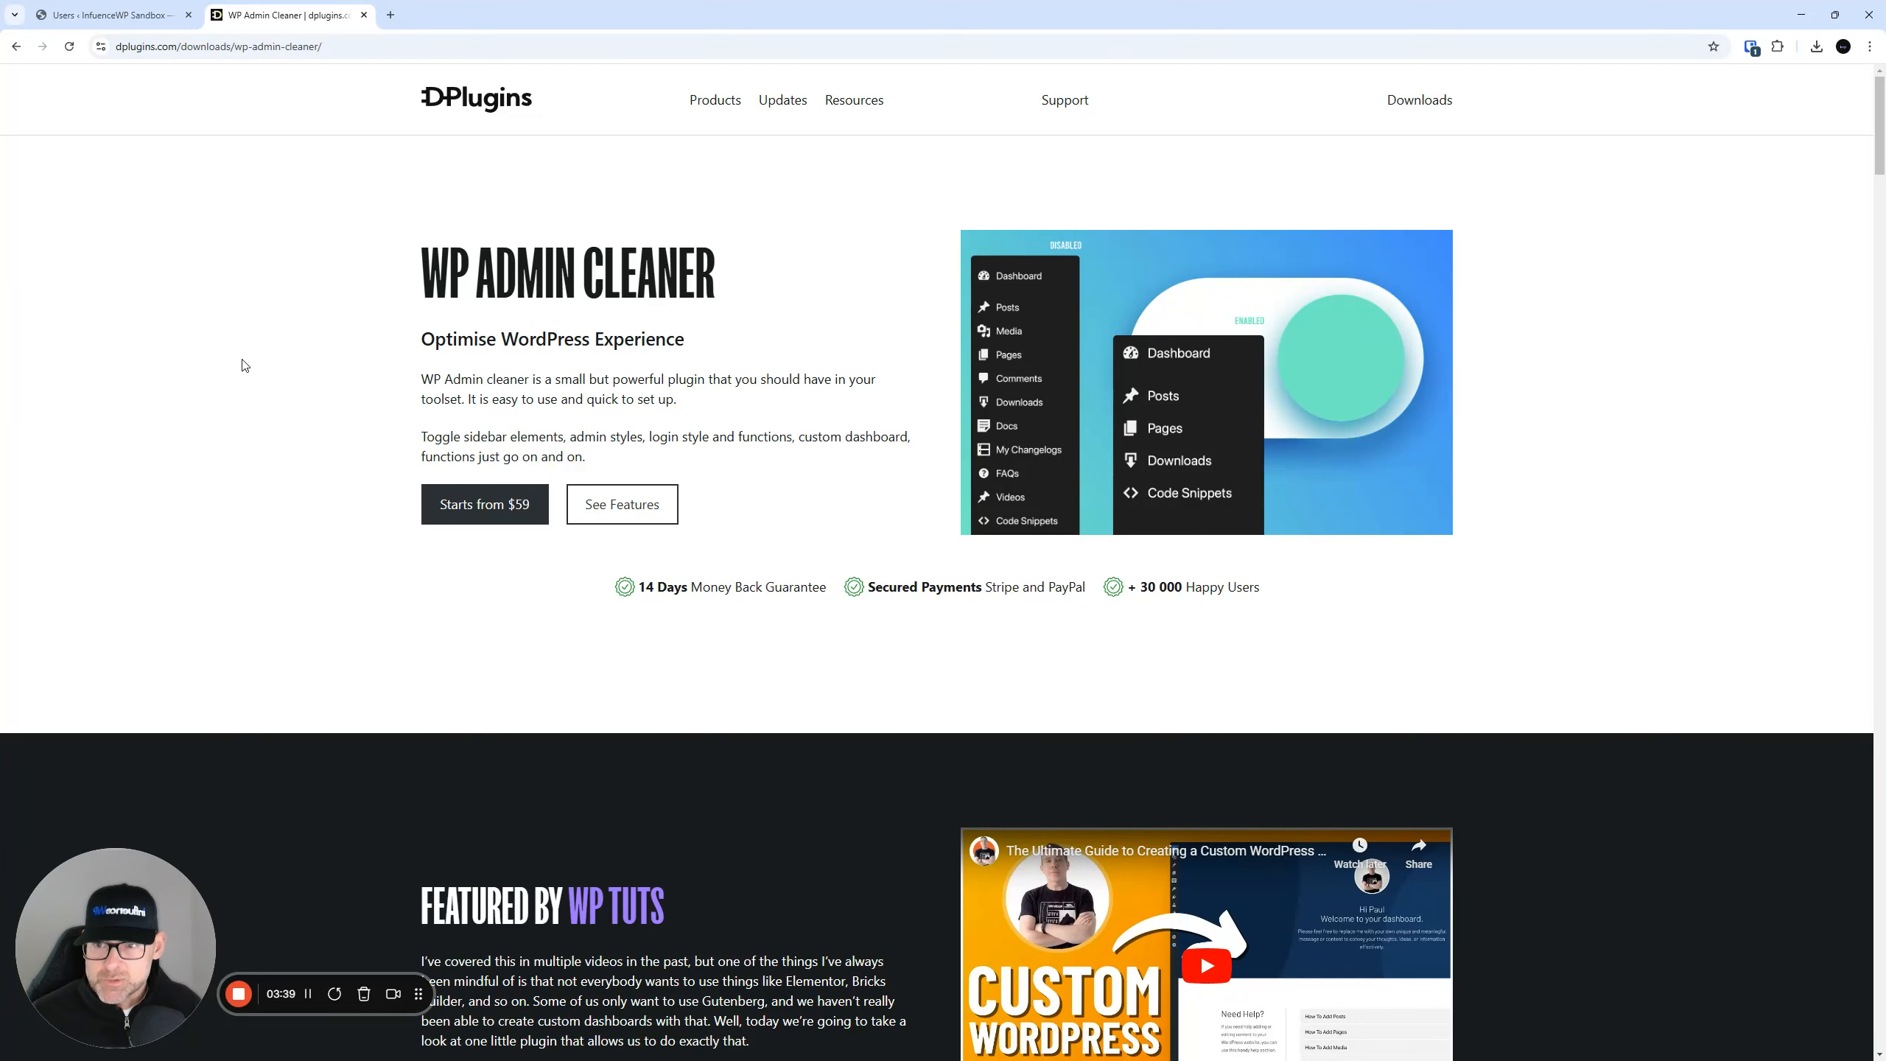
- Install the WP Admin Cleaner 1.9.0 zip file as a new plugin on the InfluenceWP Sandbox site and activate it
click(96, 15)
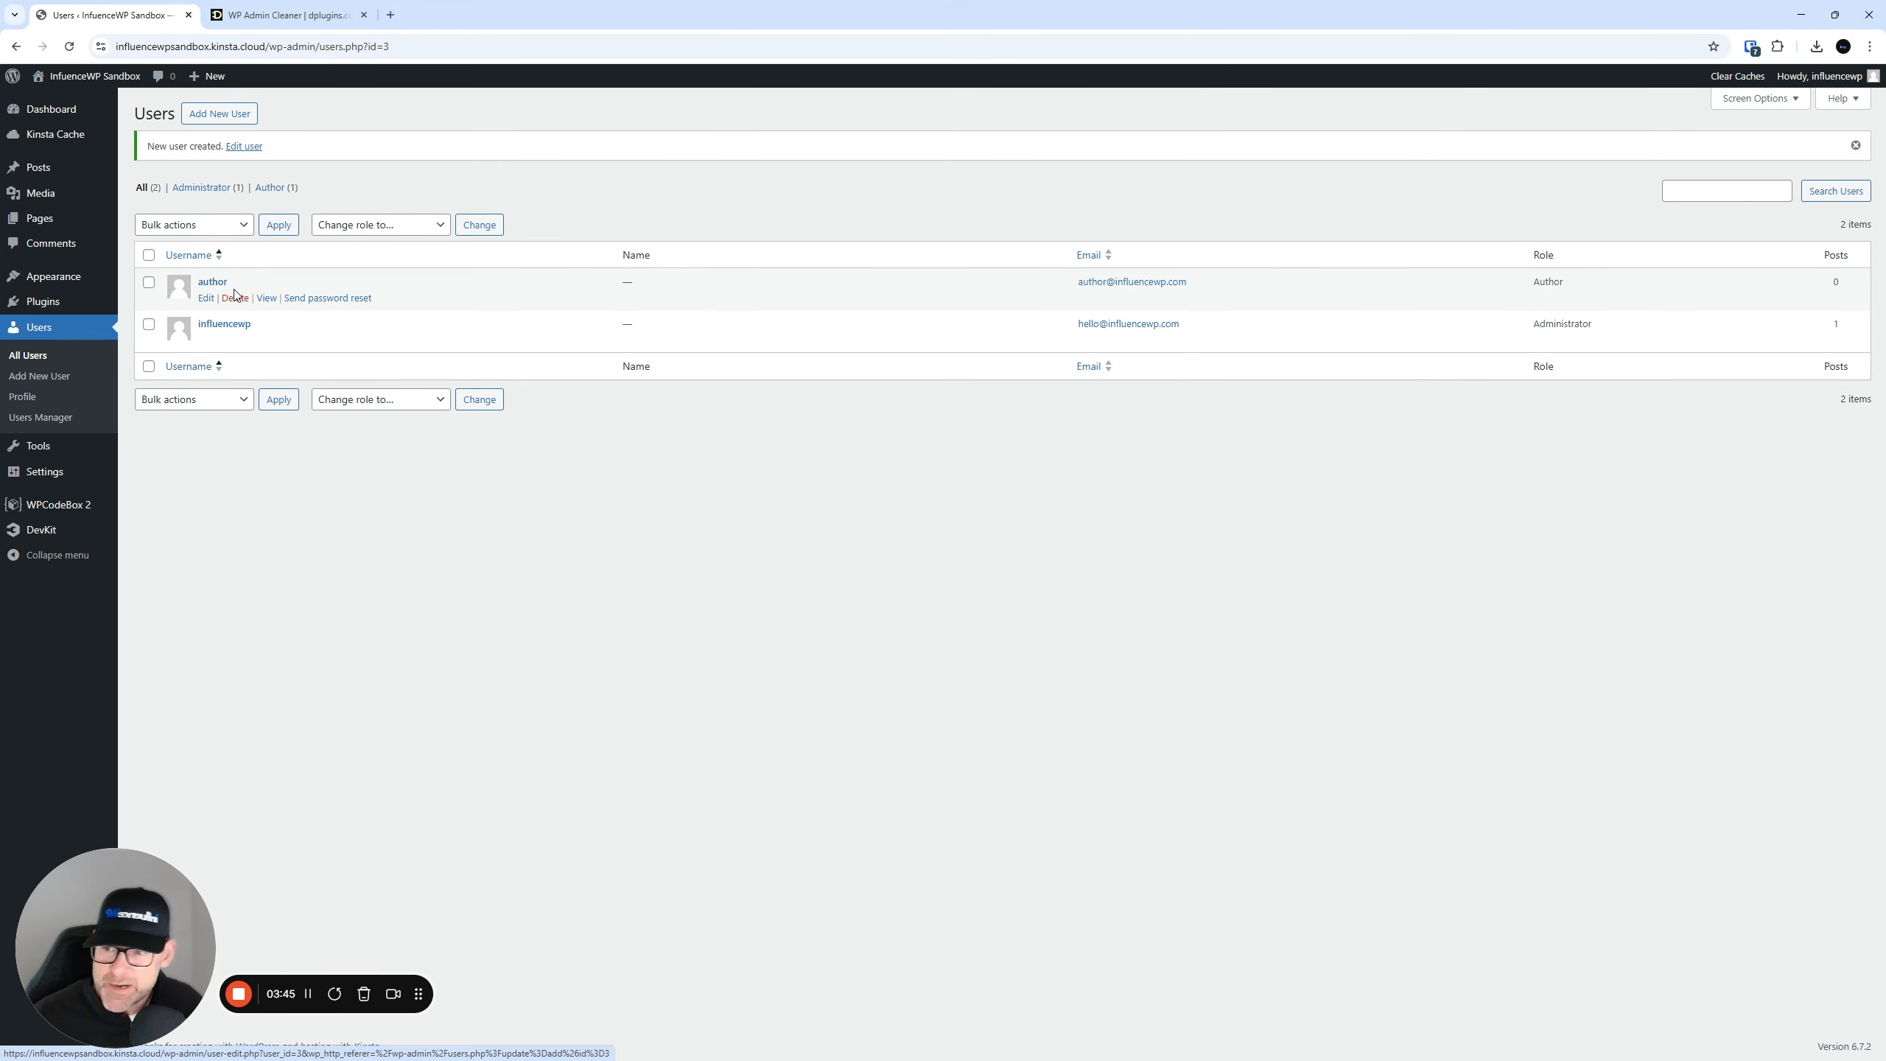
click(53, 299)
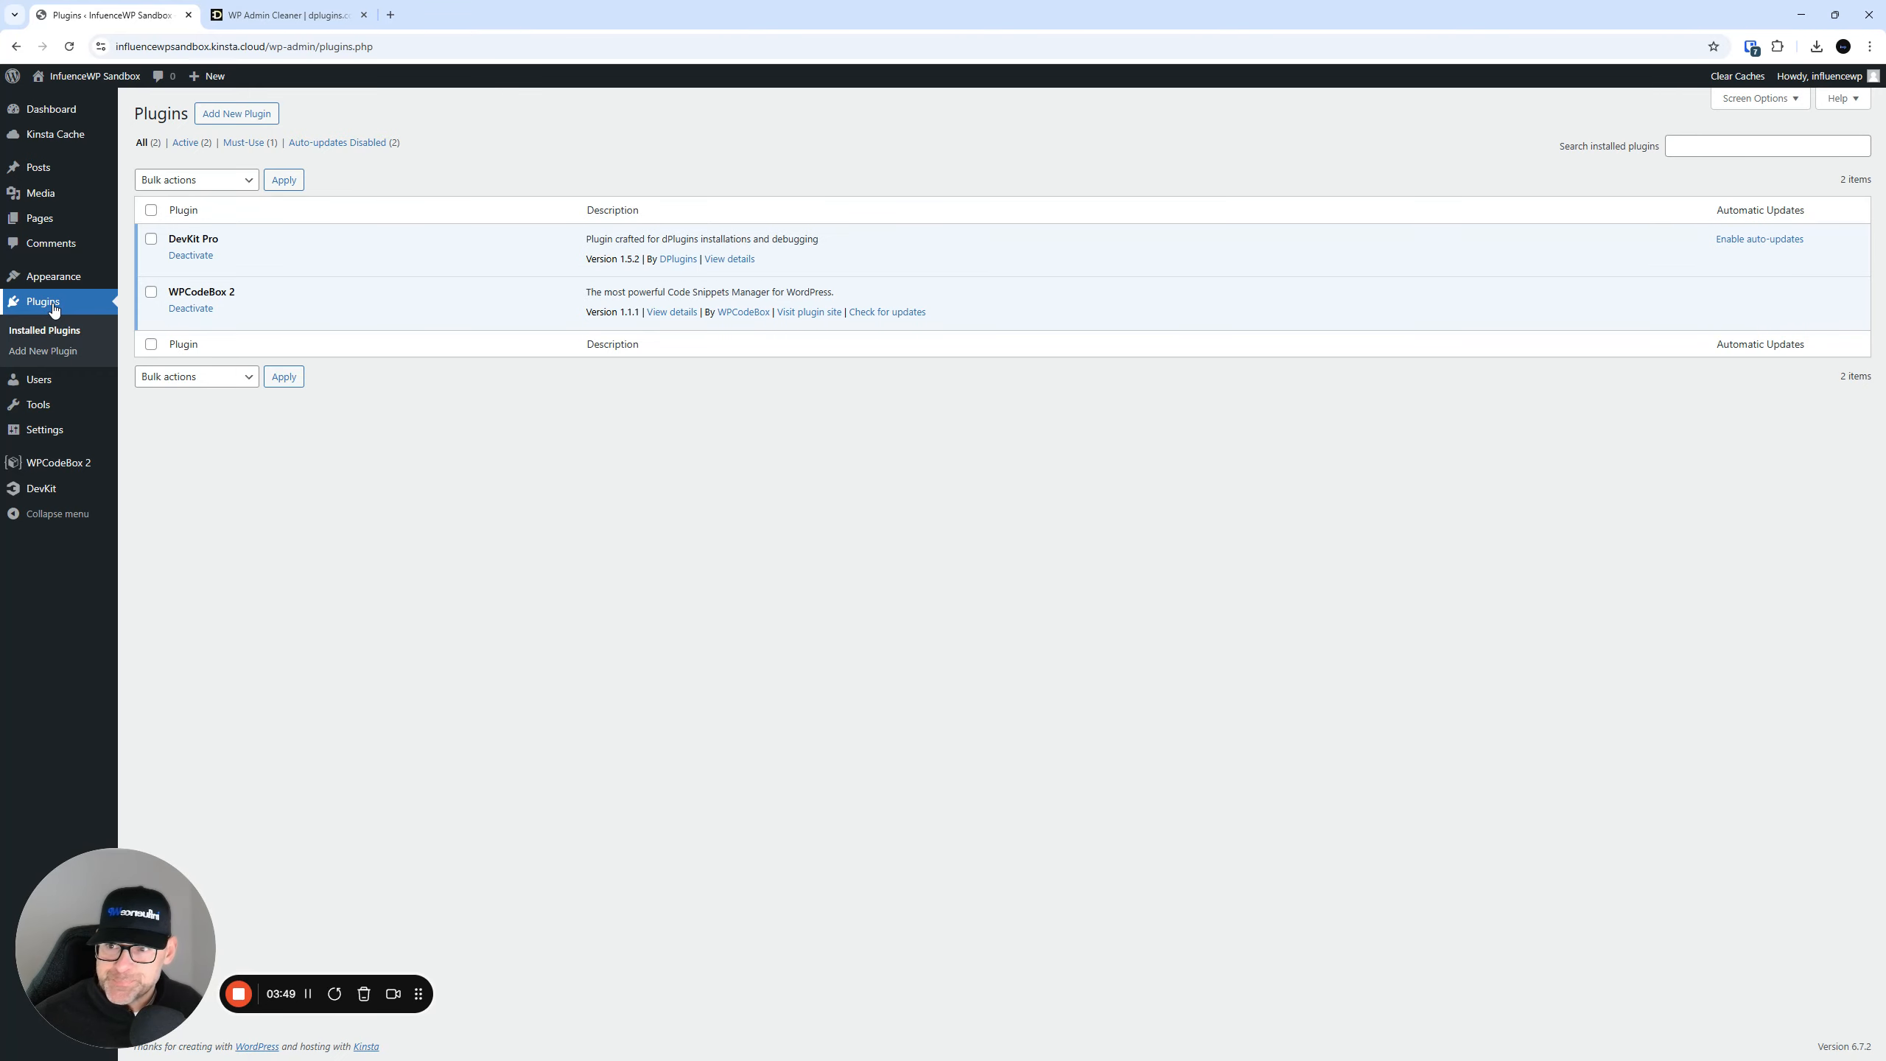
click(236, 114)
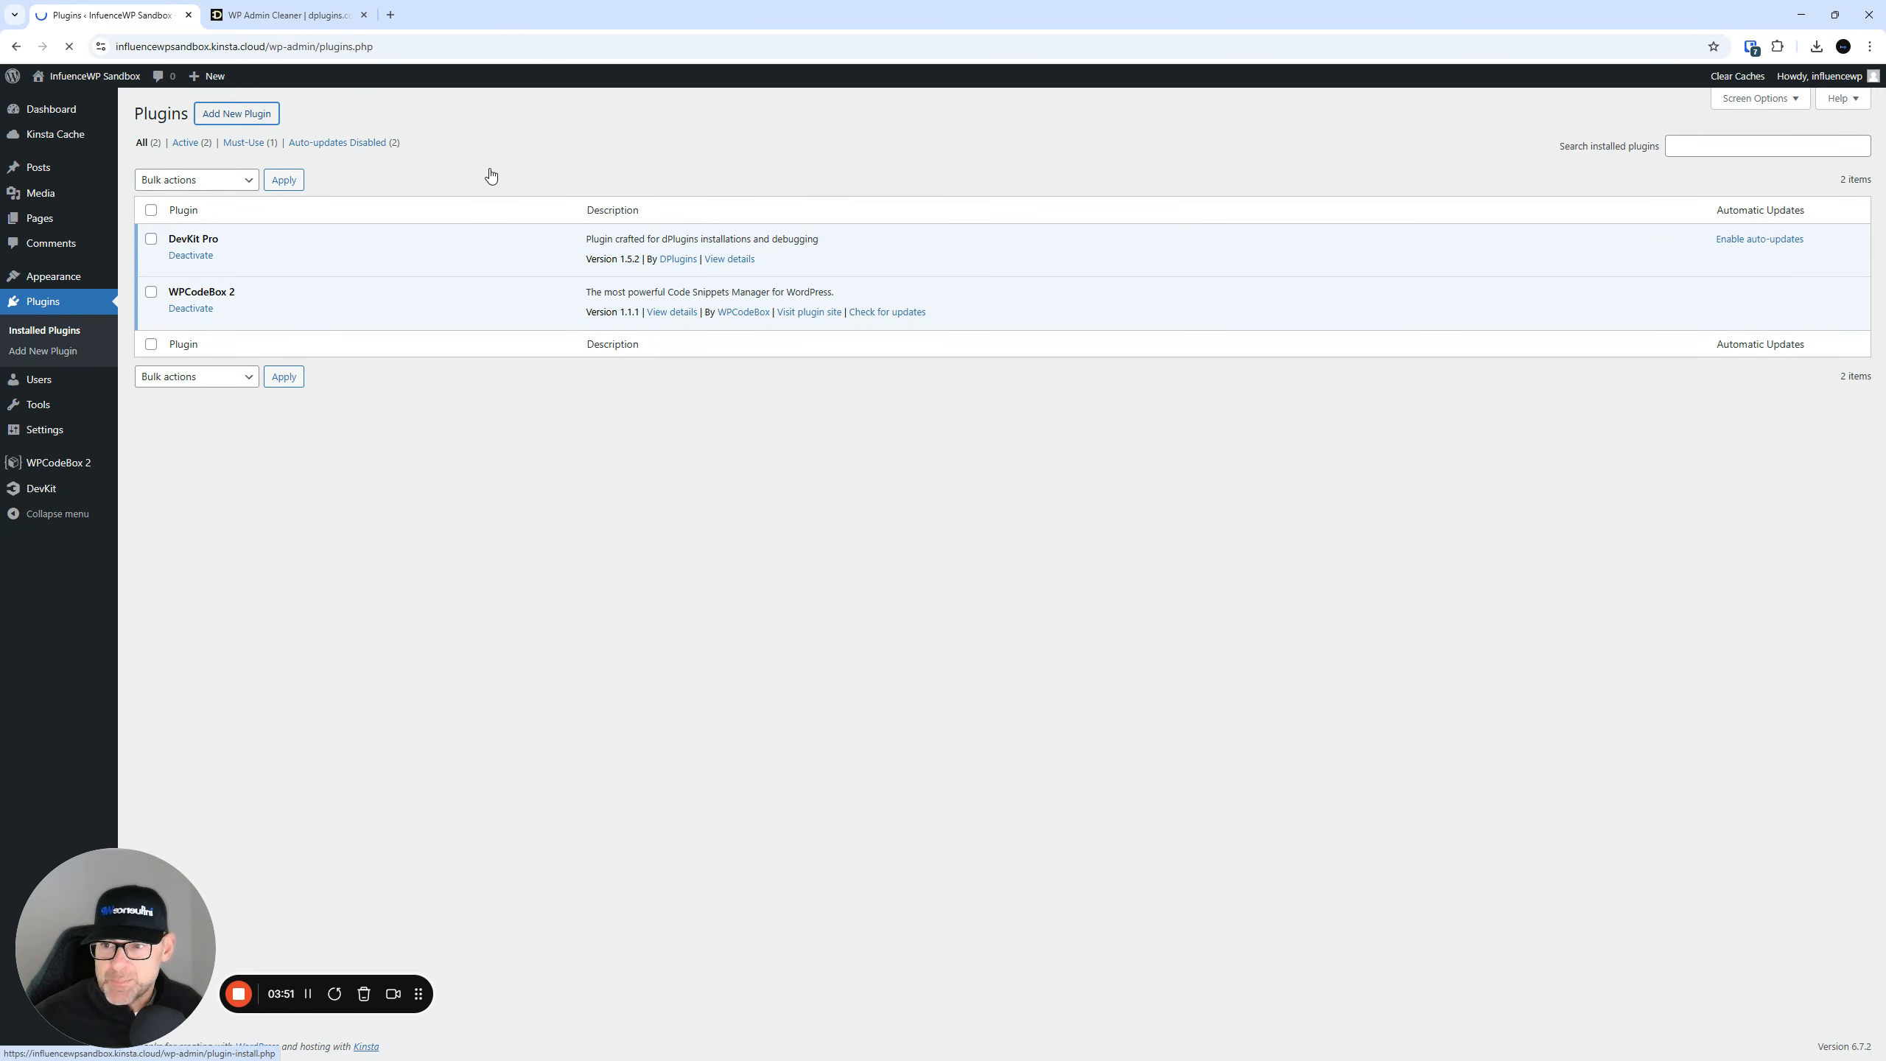
click(267, 113)
click(883, 248)
double_click(247, 142)
click(1095, 247)
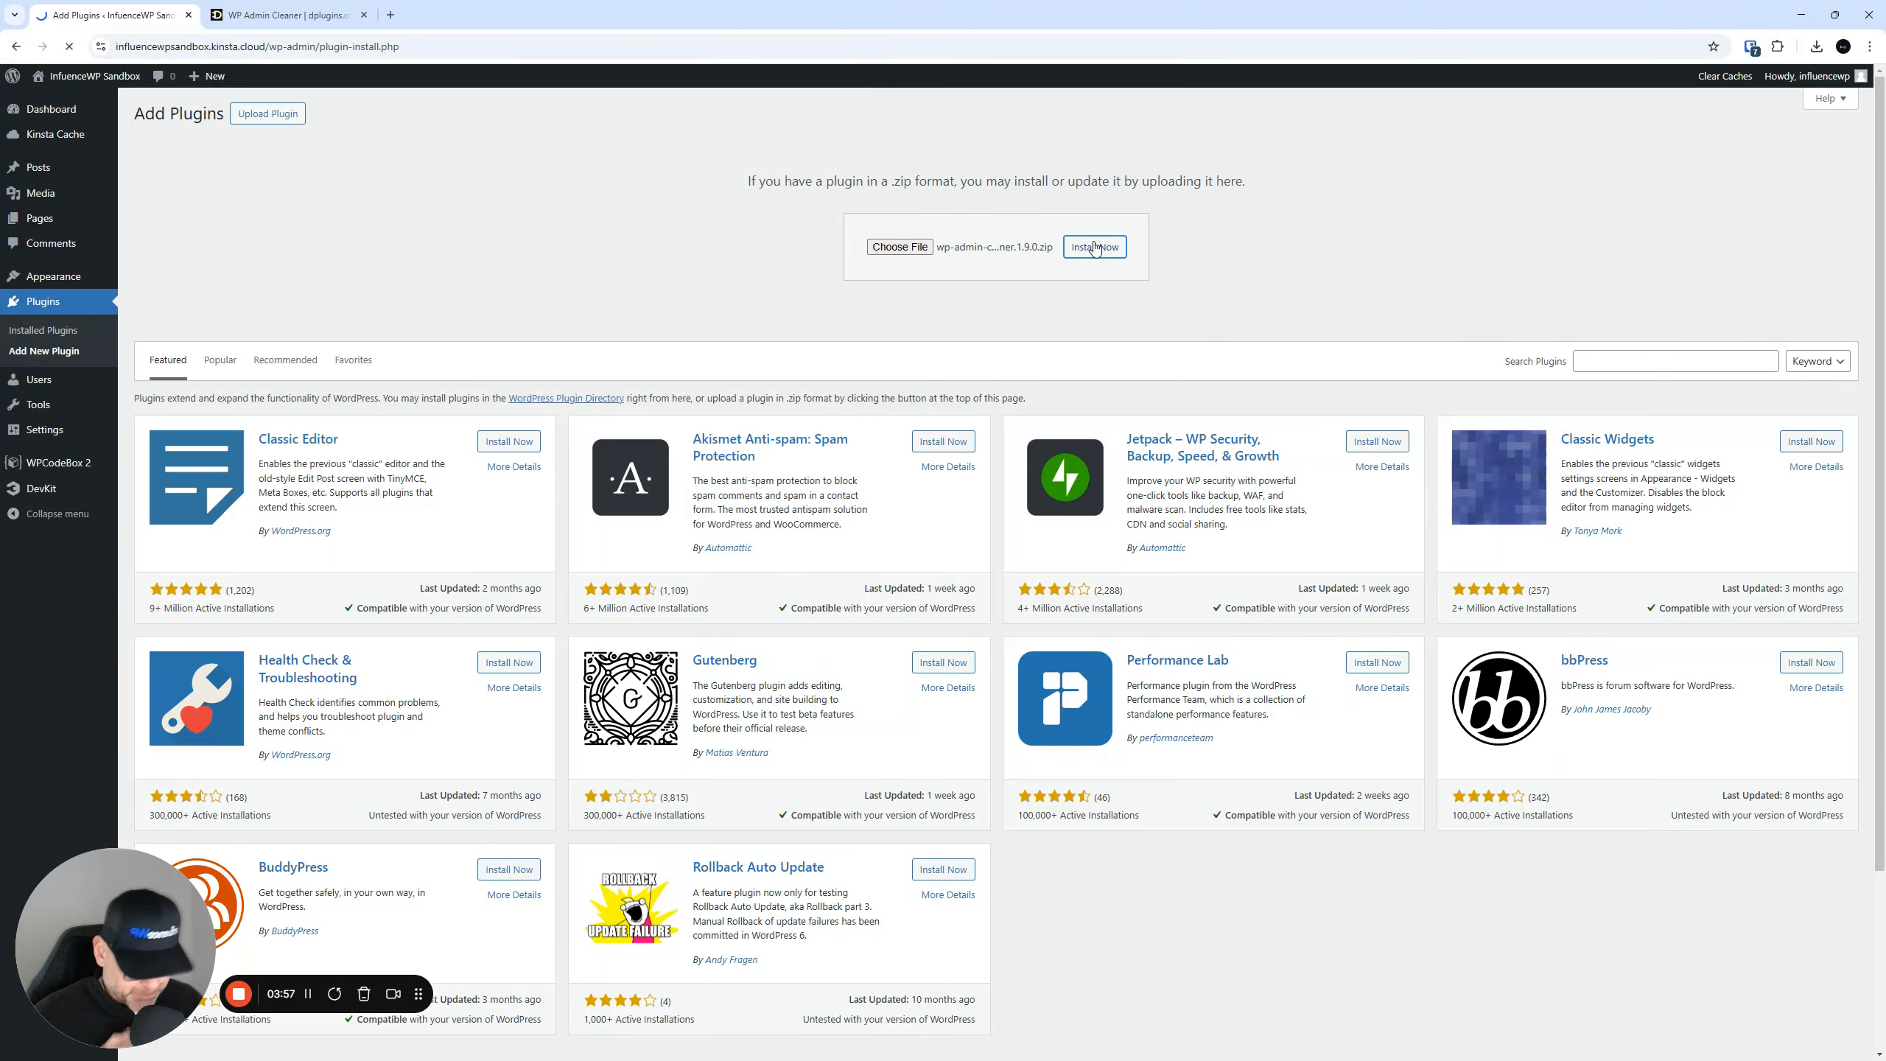
click(178, 221)
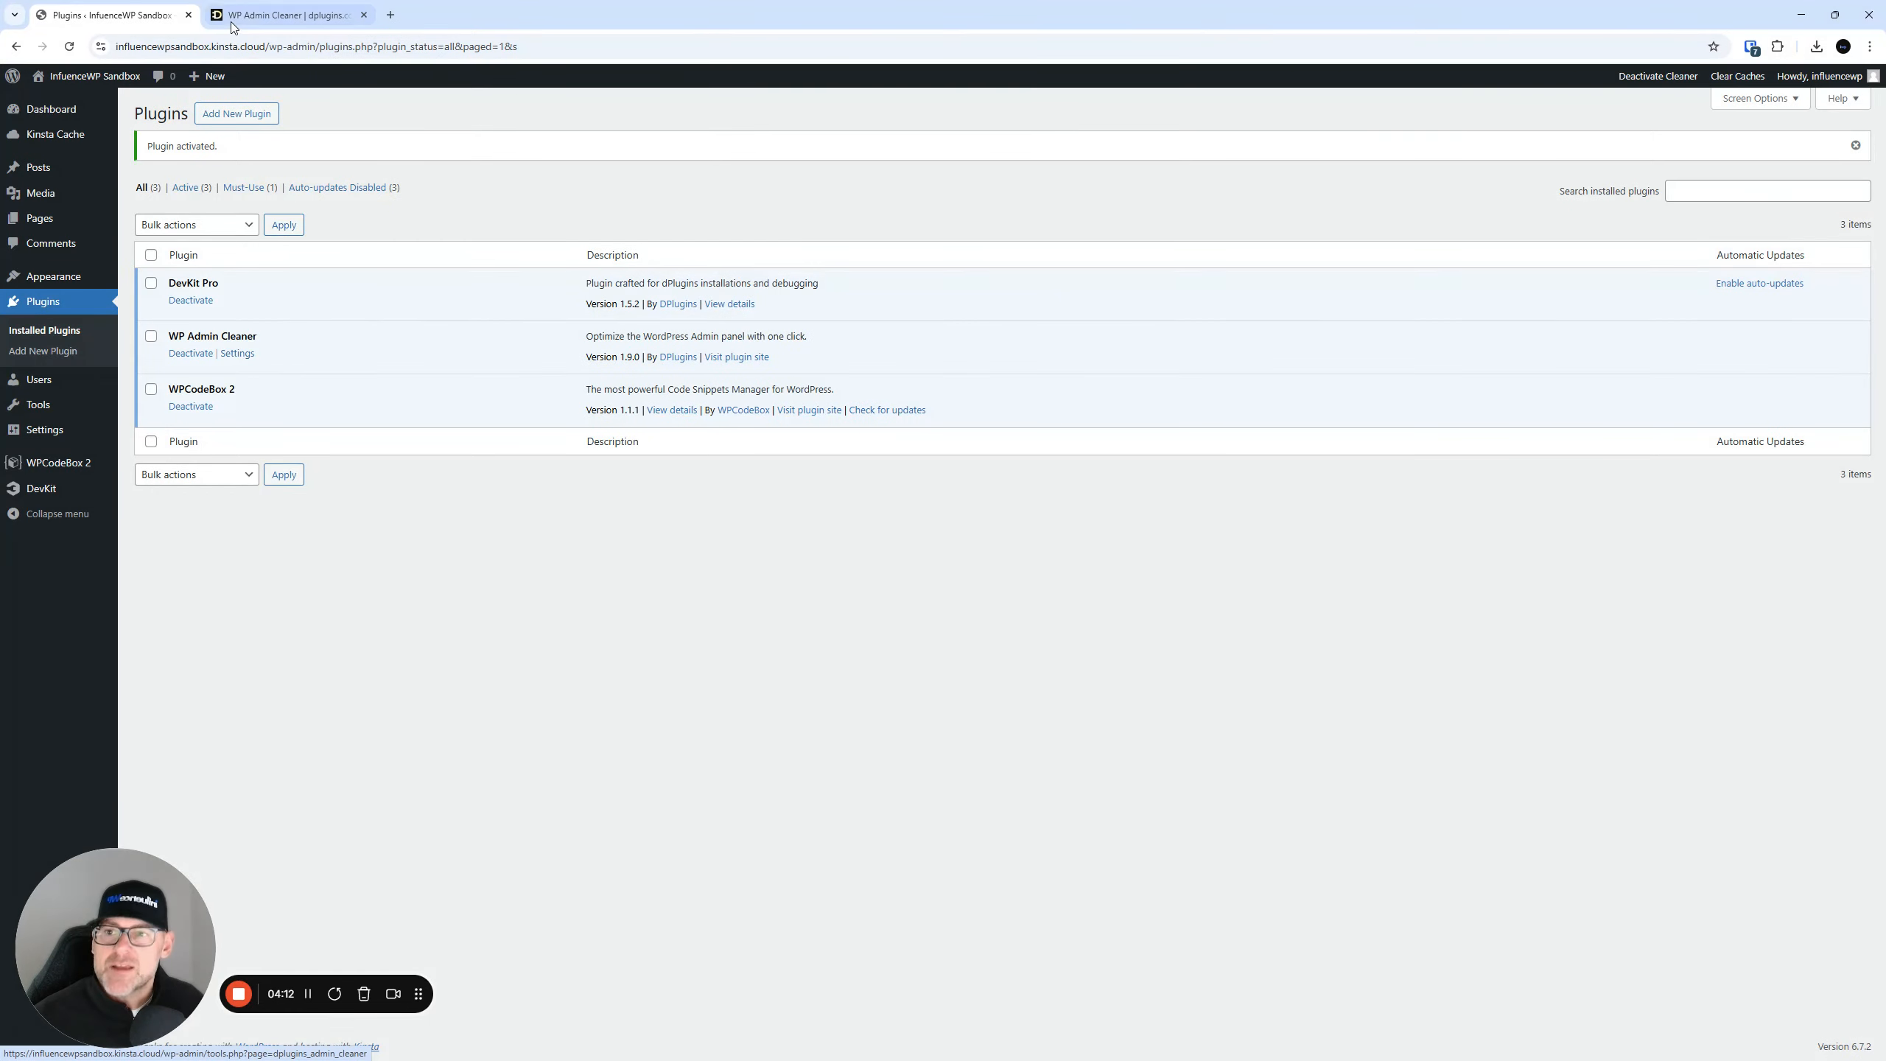
- Close the plugin's product page and open the WP Admin Cleaner settings from the installed plugins list
click(232, 17)
key(ctrl+w)
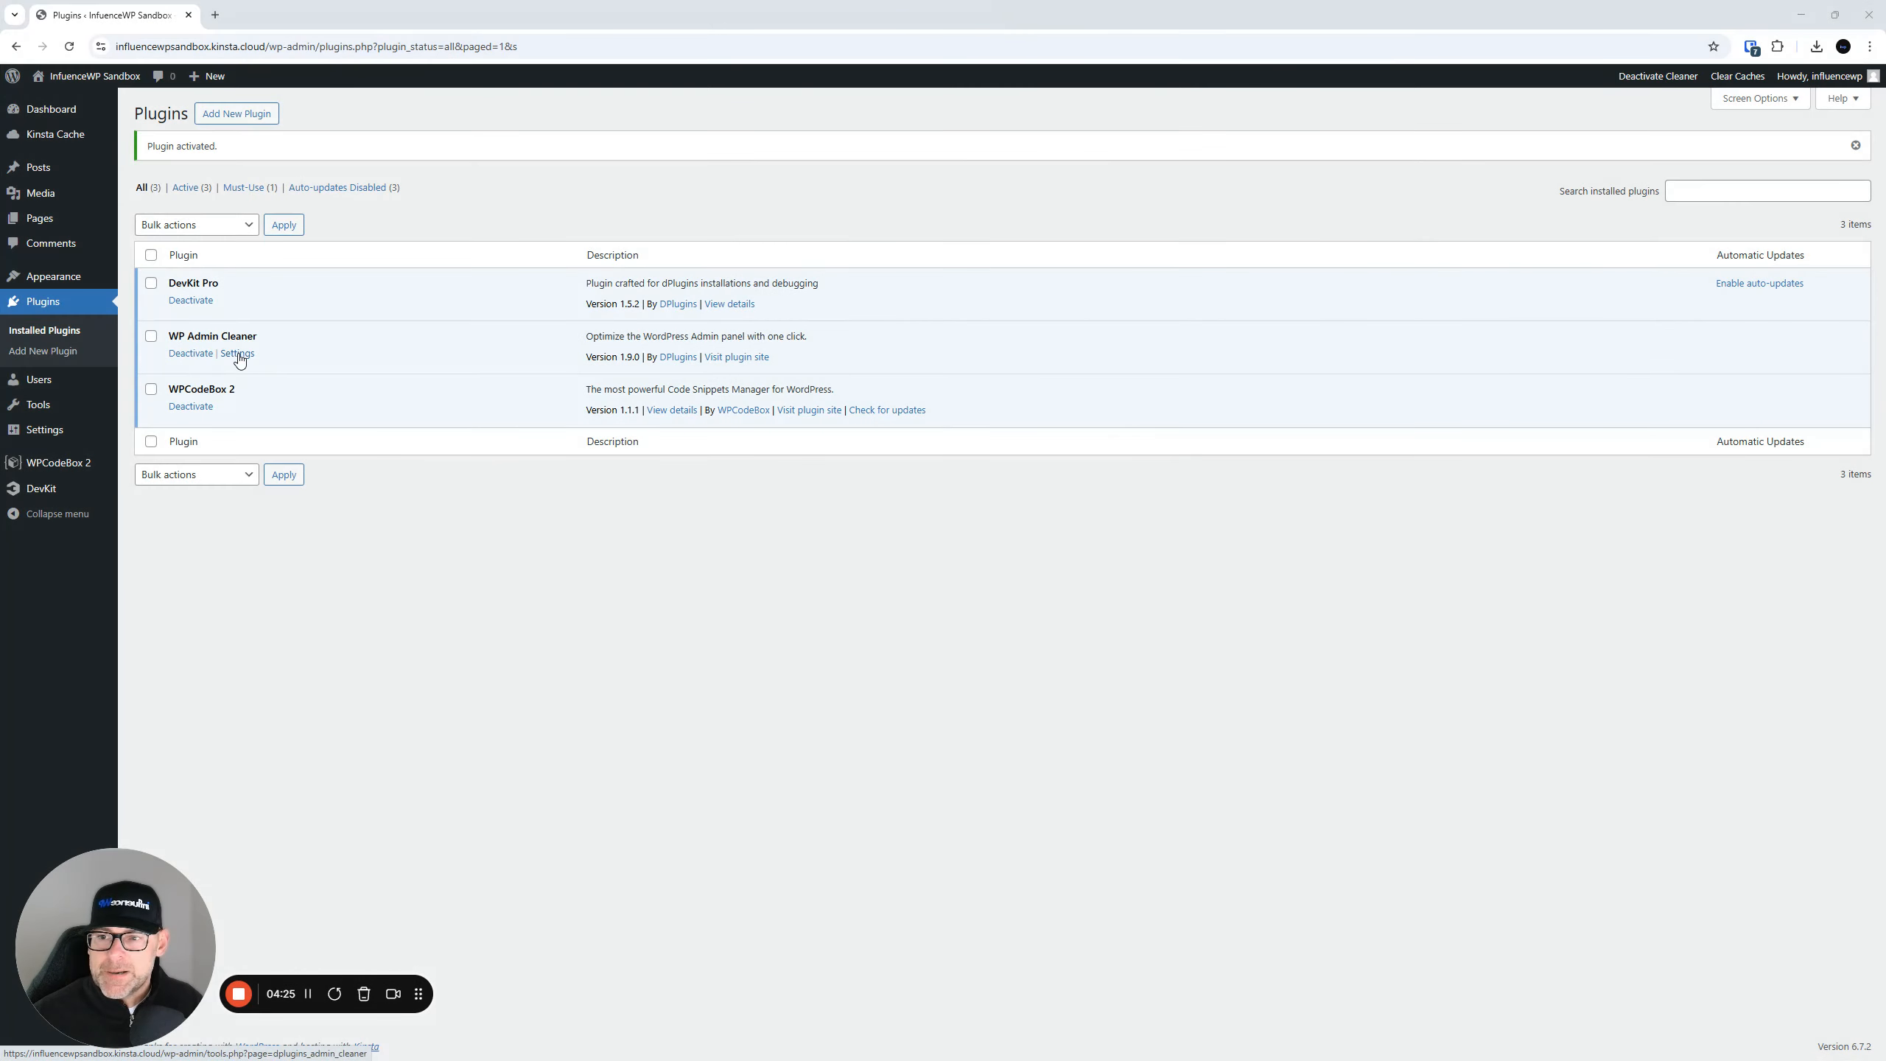
click(238, 355)
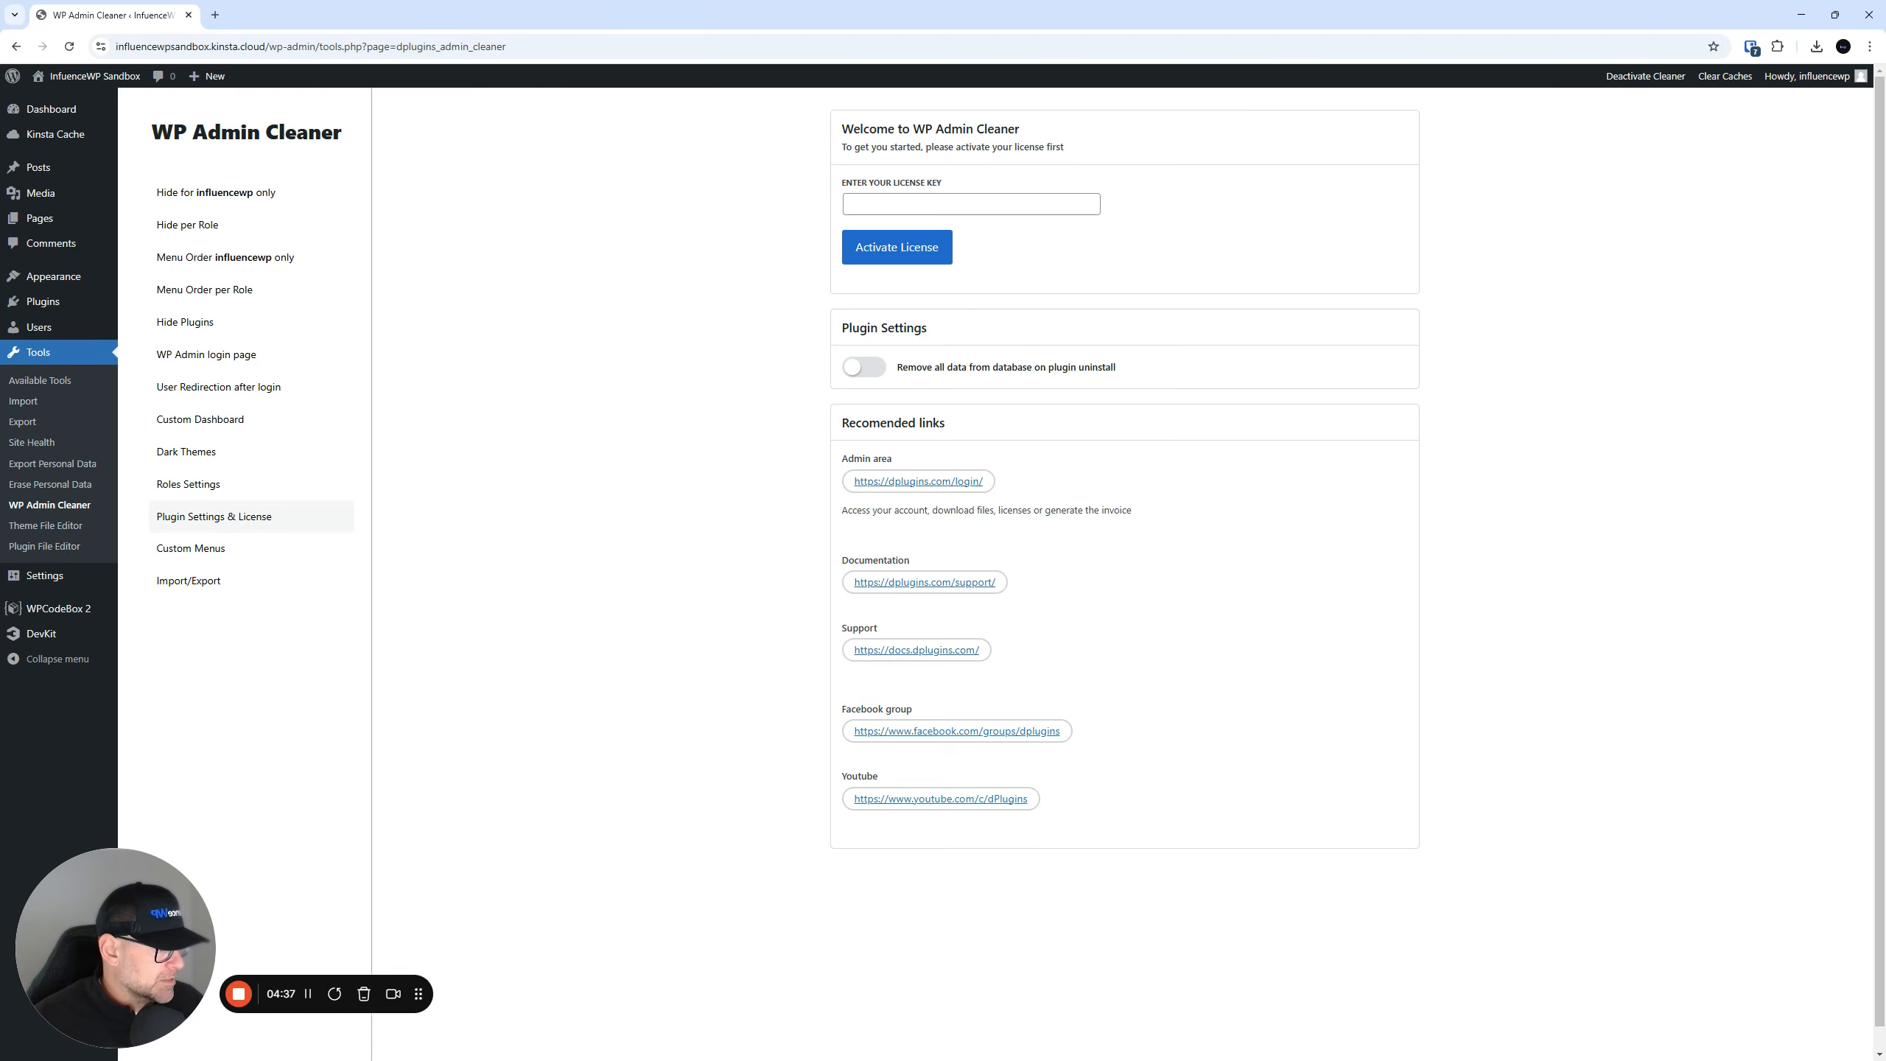
- Move the WP Admin Cleaner browser window to the other display, bring it back and maximize it
drag(74, 17, 1884, 257)
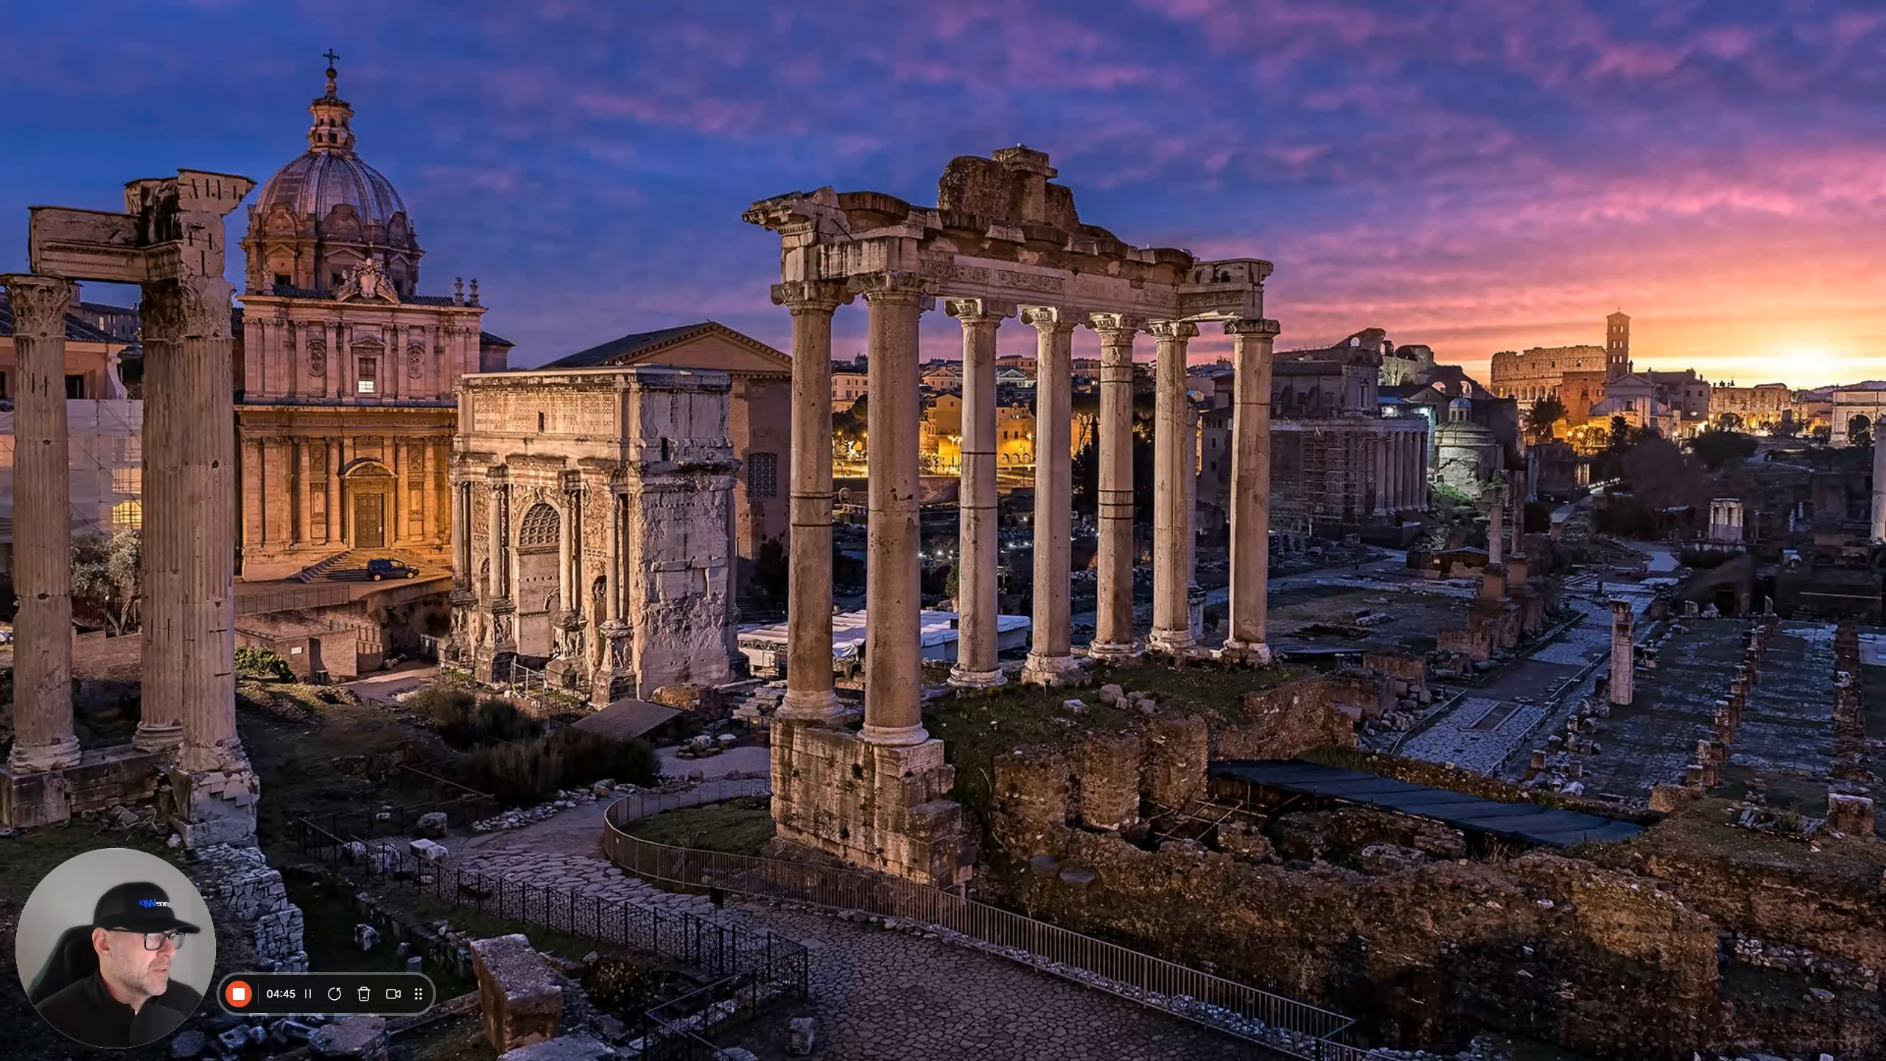
drag(2, 377, 769, 379)
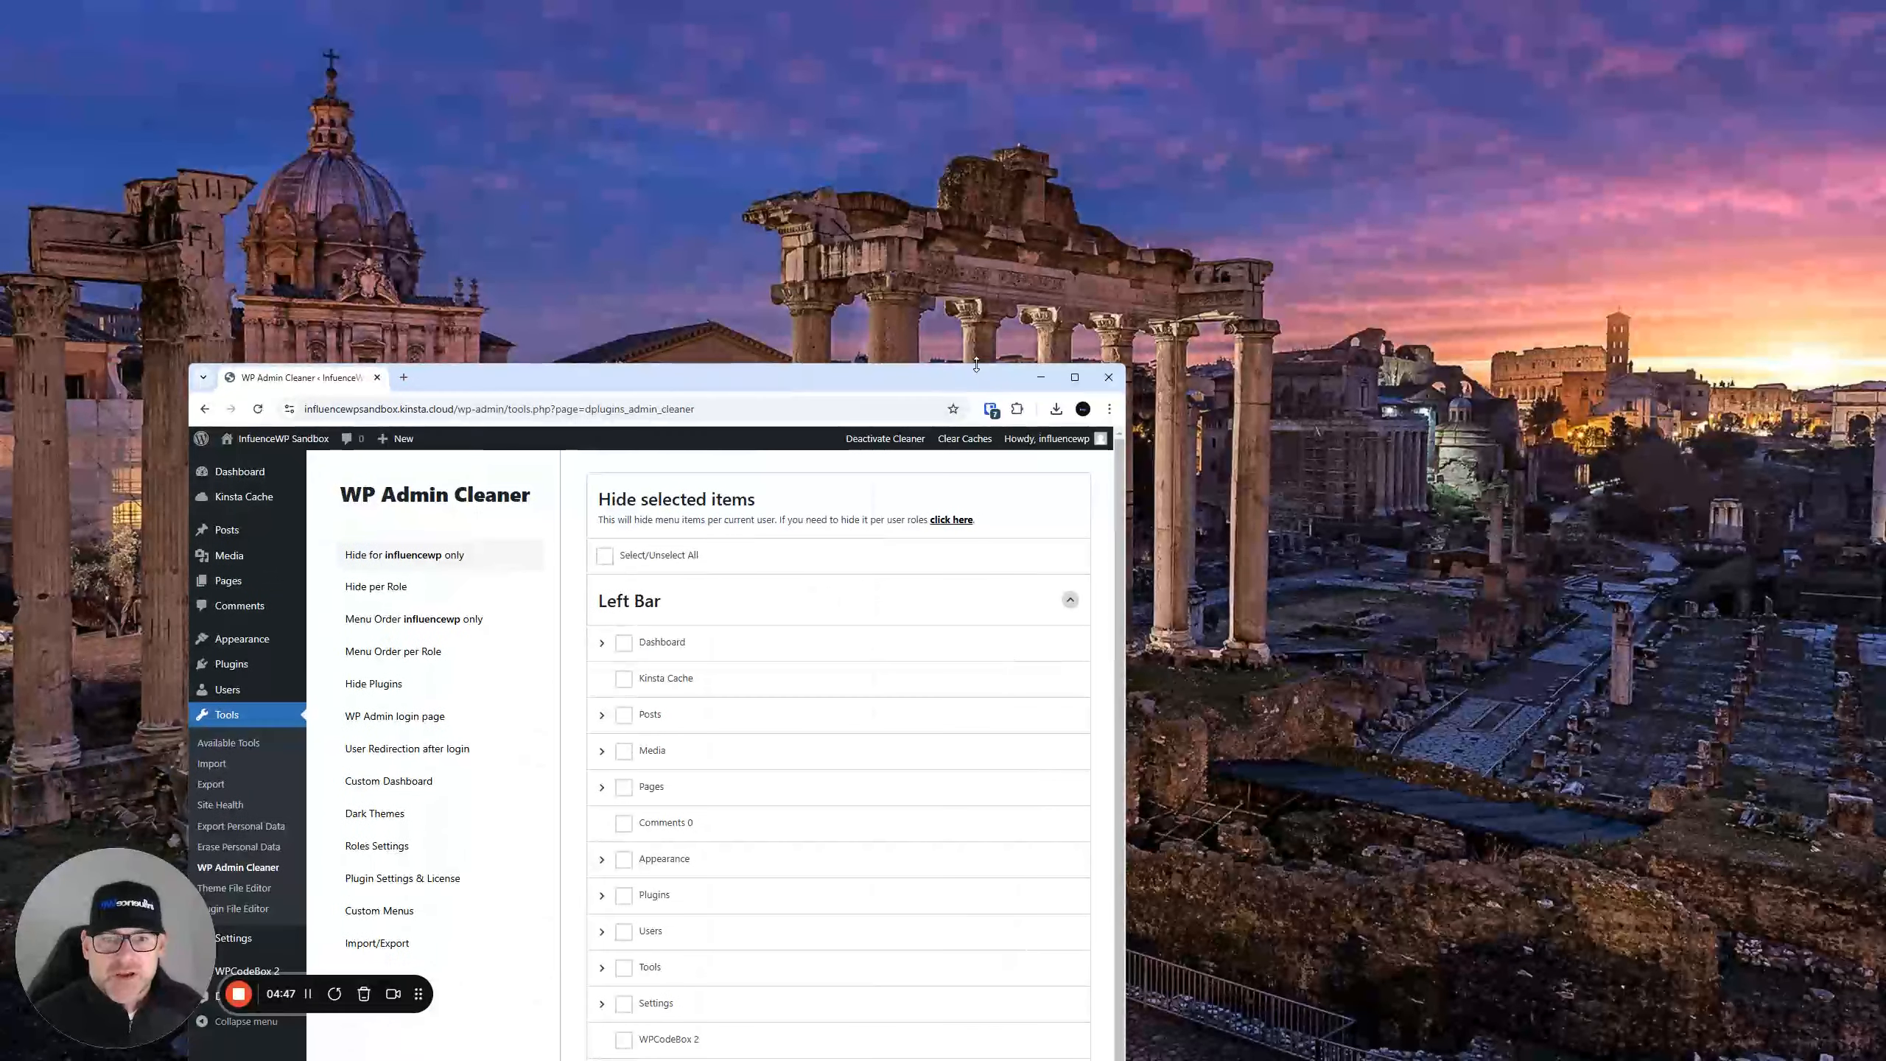
click(1082, 379)
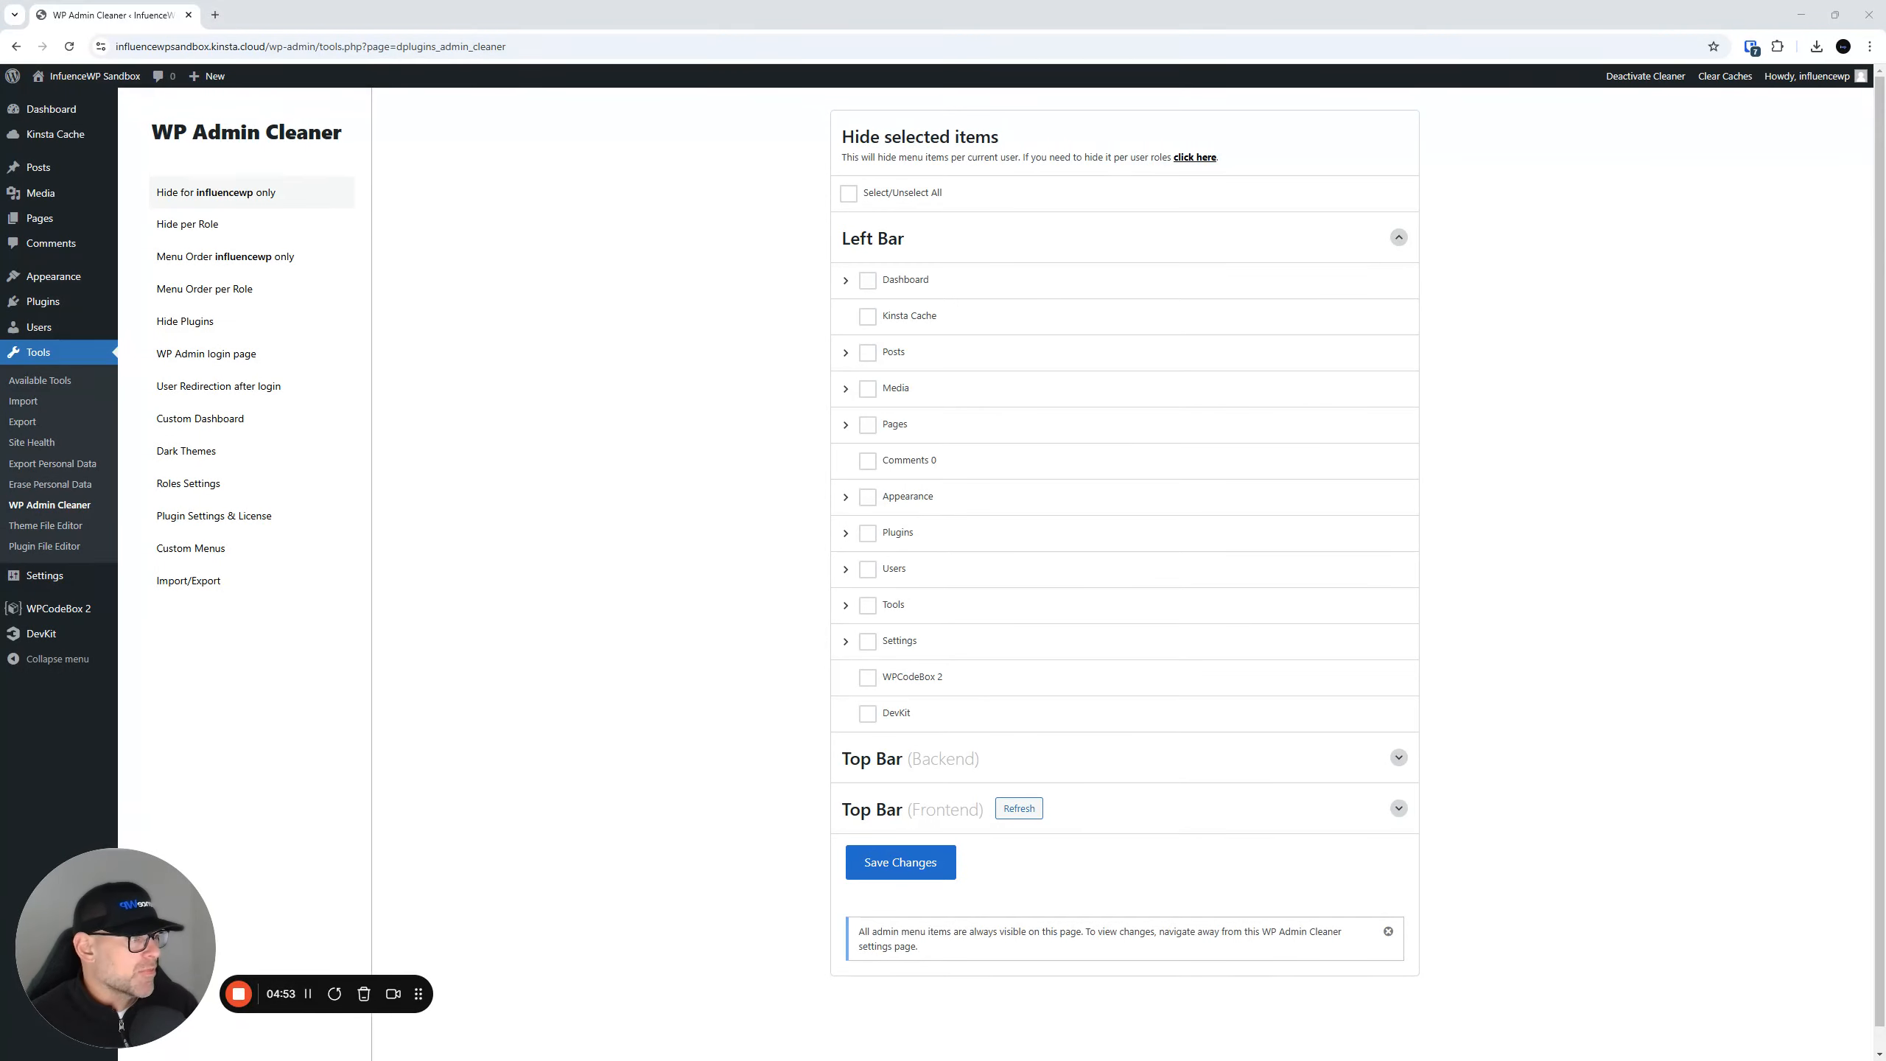
- Bring in and maximize the browser window logged in as the author, view its dashboard, and move it back to the other display
drag(1885, 356, 1146, 303)
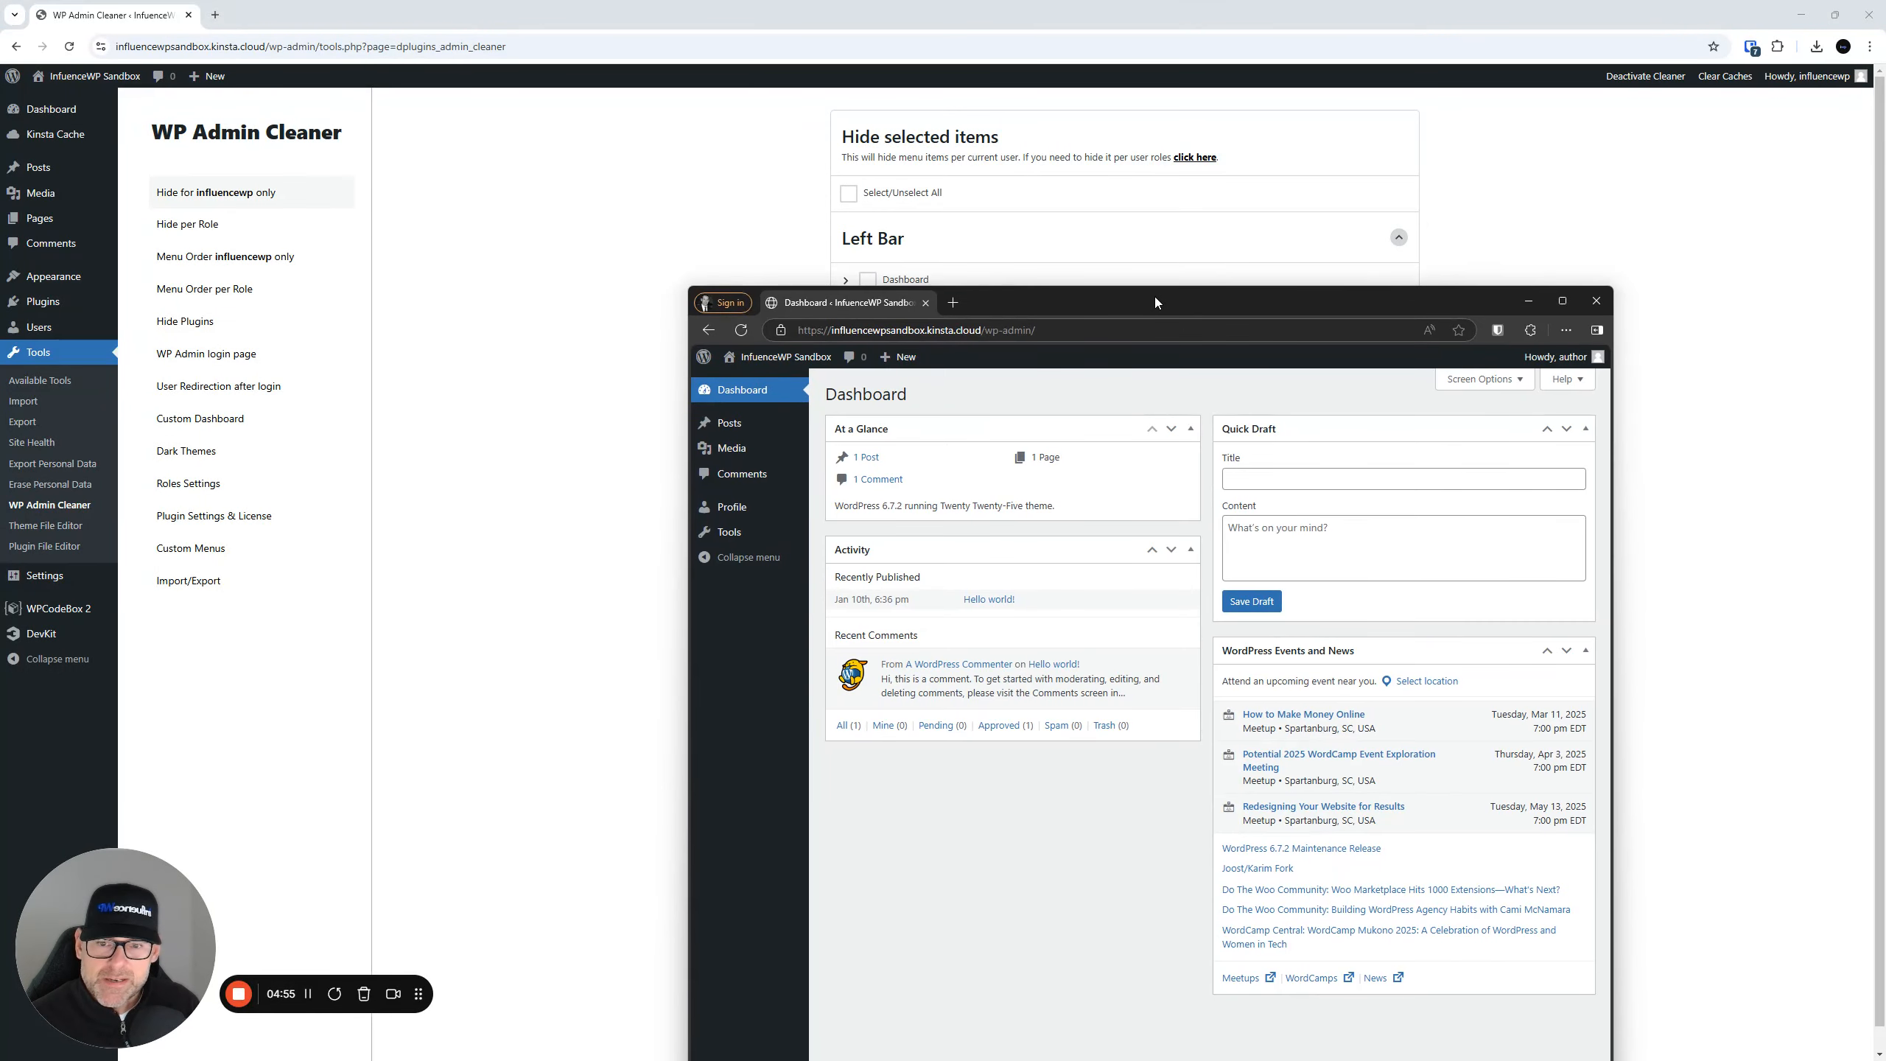
double_click(1155, 299)
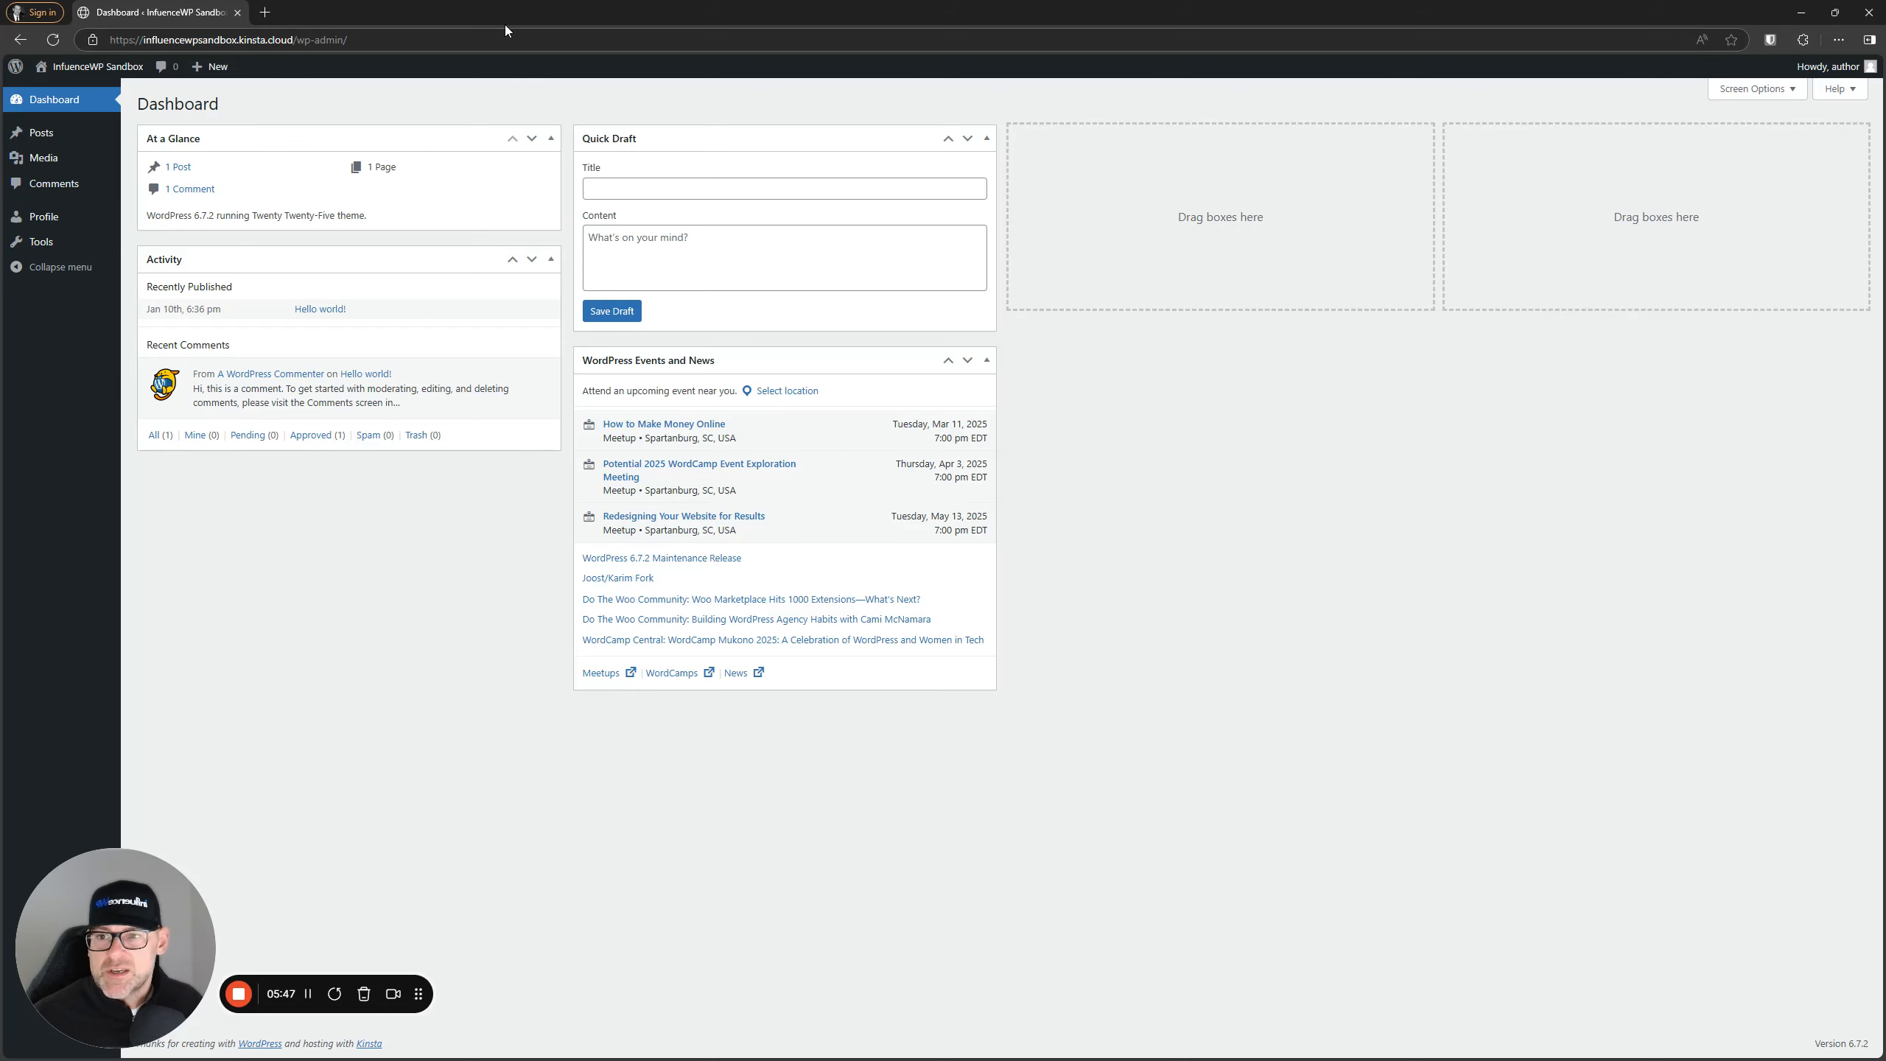
drag(398, 9, 1885, 242)
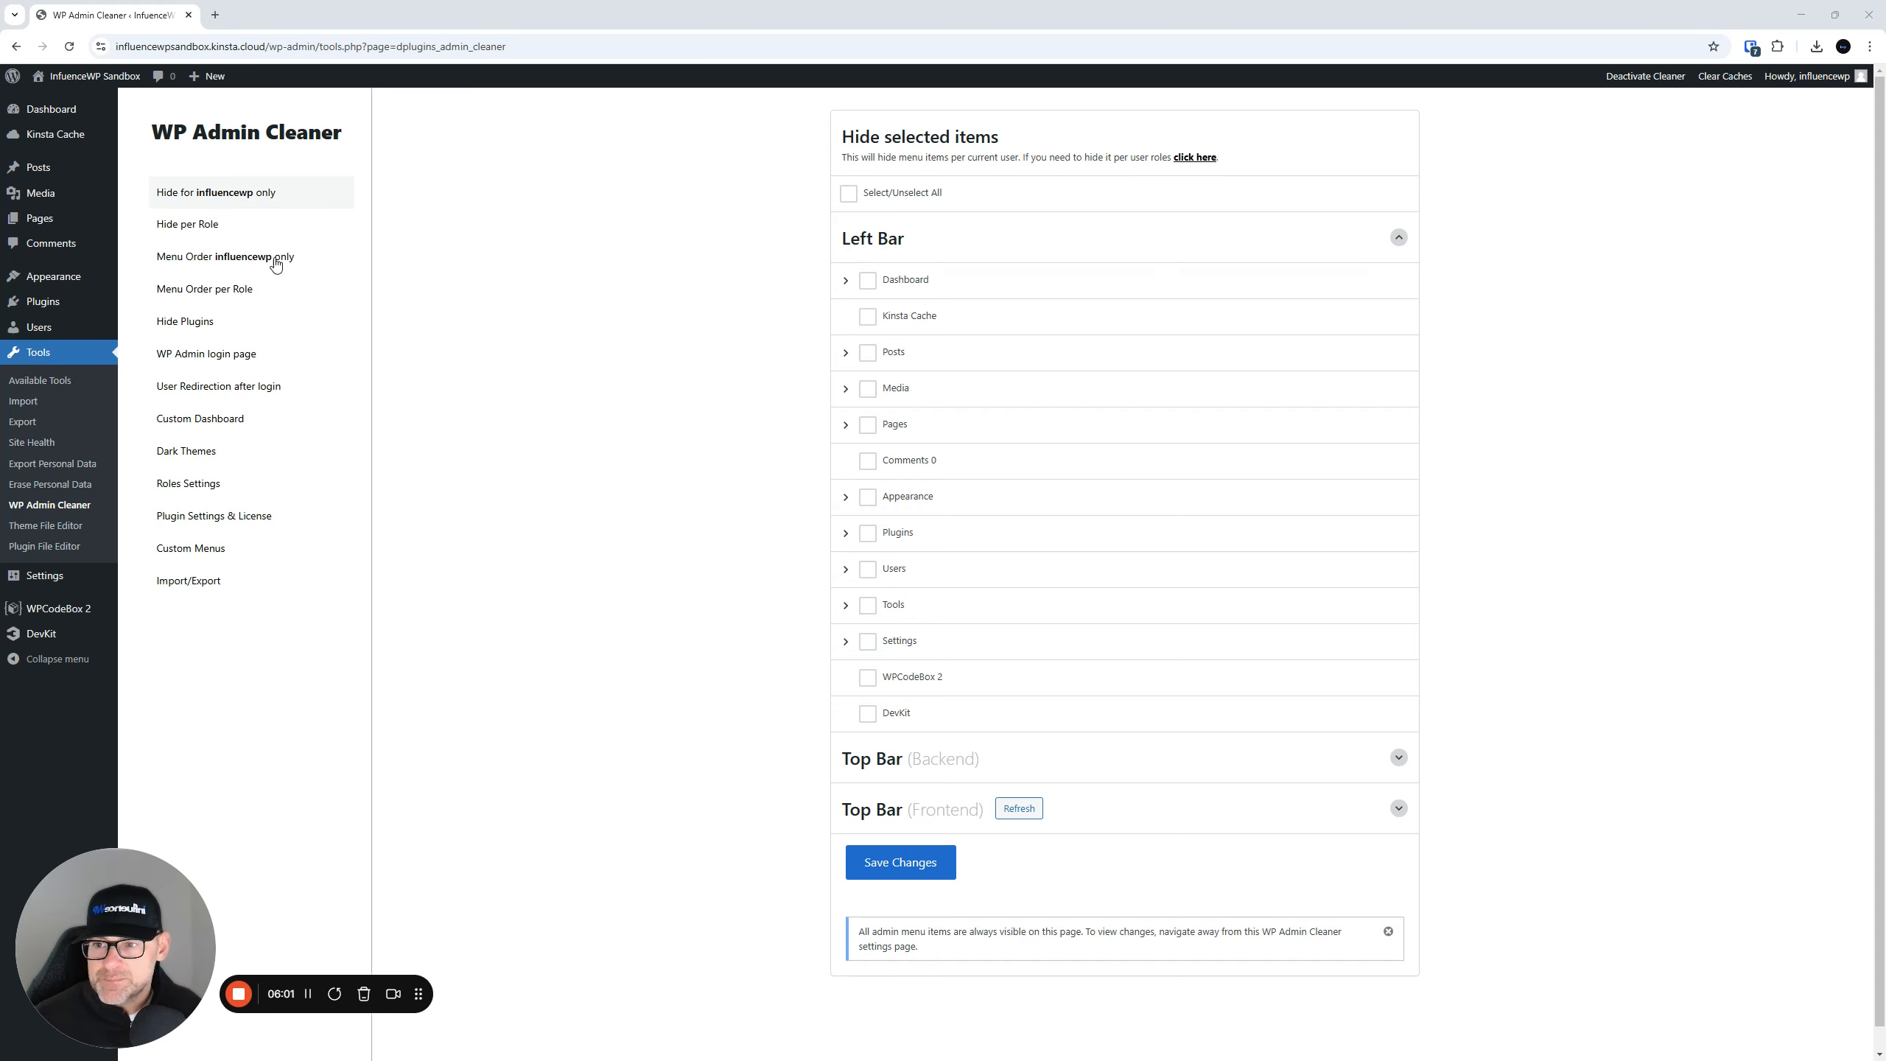
- Examine the WP Admin Cleaner options for hiding items for the current user only, expanding and collapsing the Dashboard entry
key(ctrl)
key(ctrl)
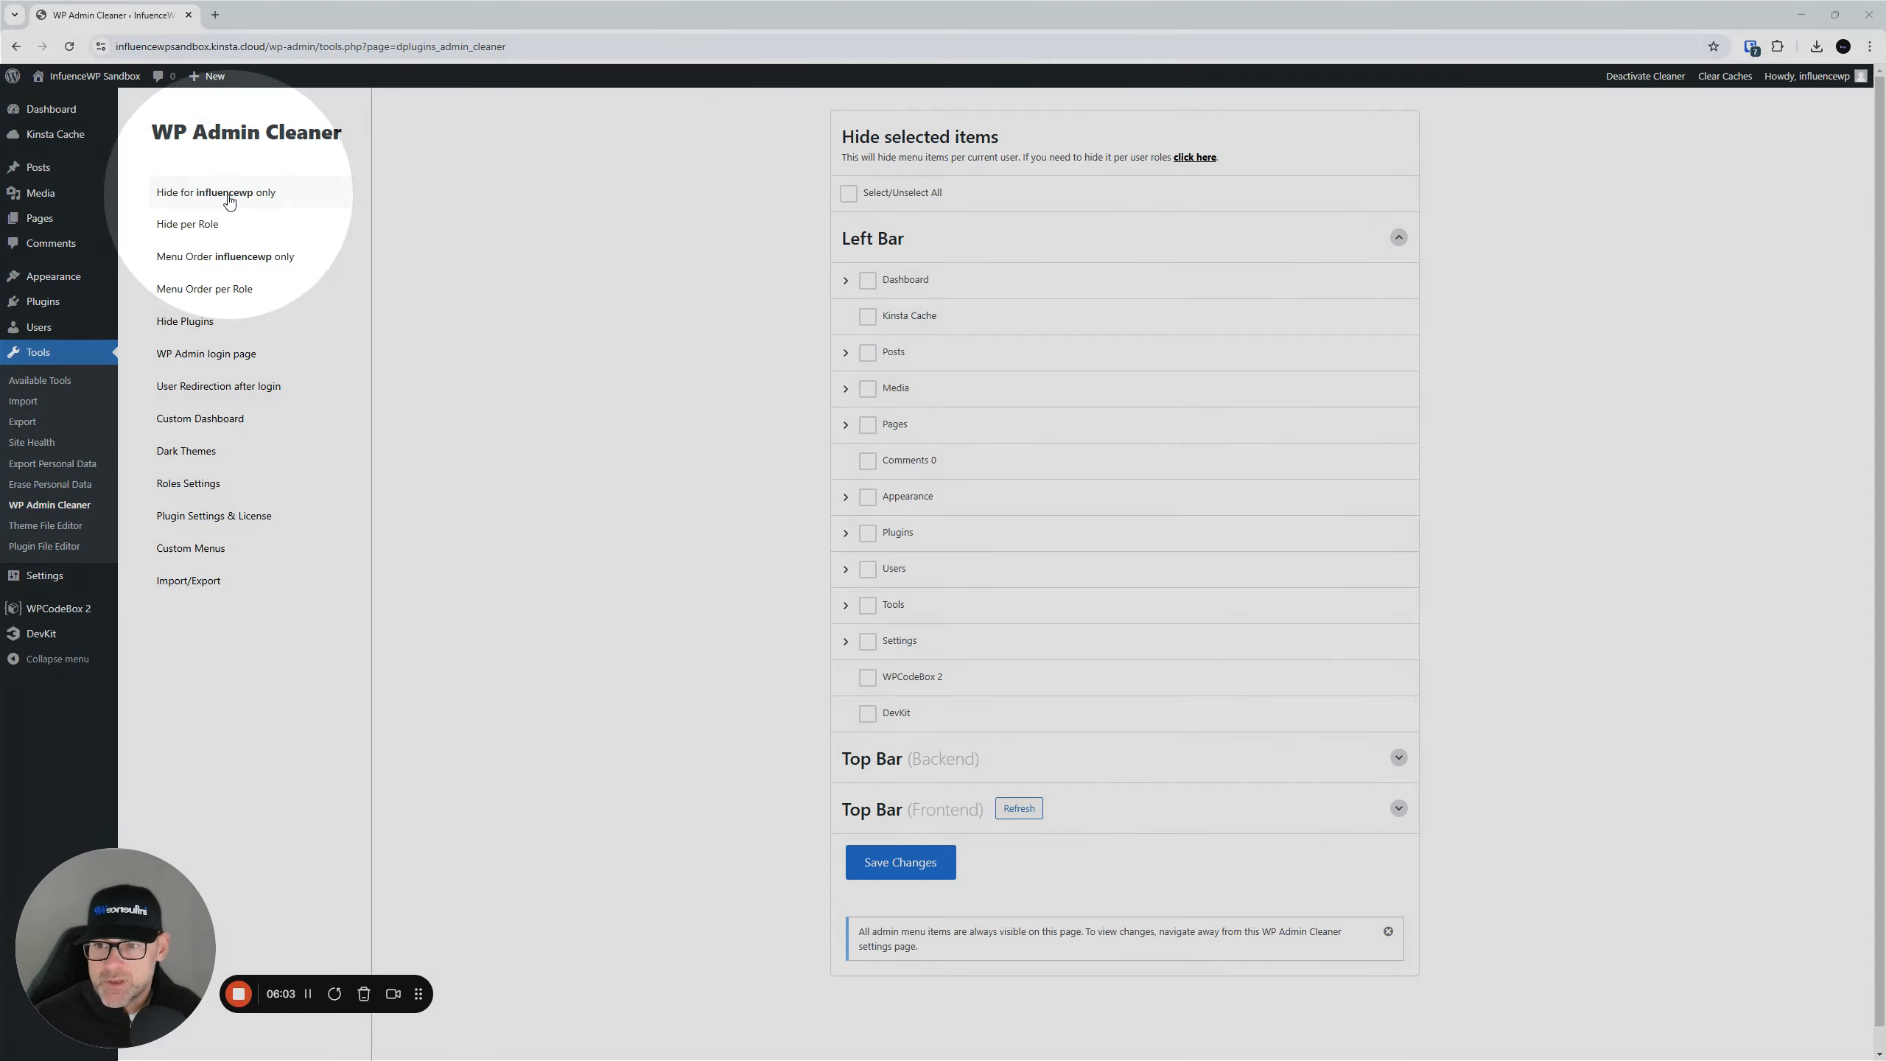
key(ctrl)
key(ctrl)
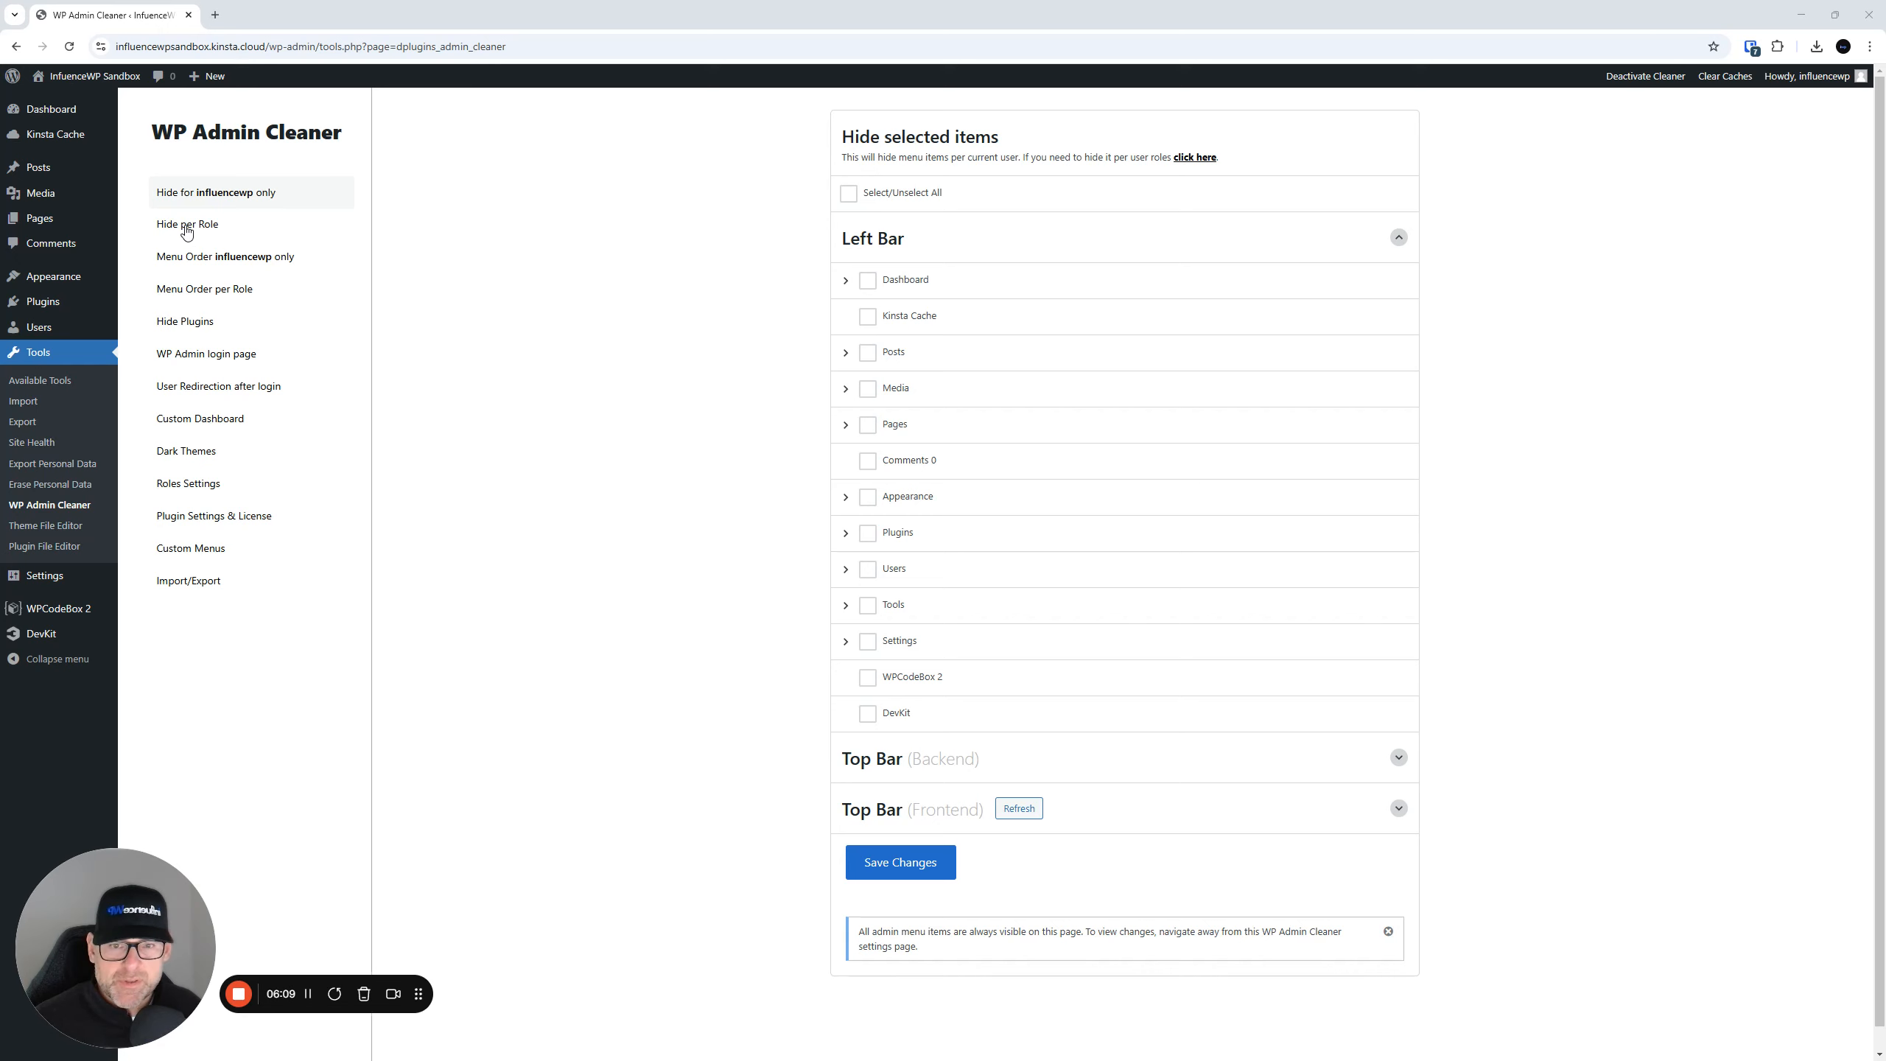
key(ctrl)
key(ctrl)
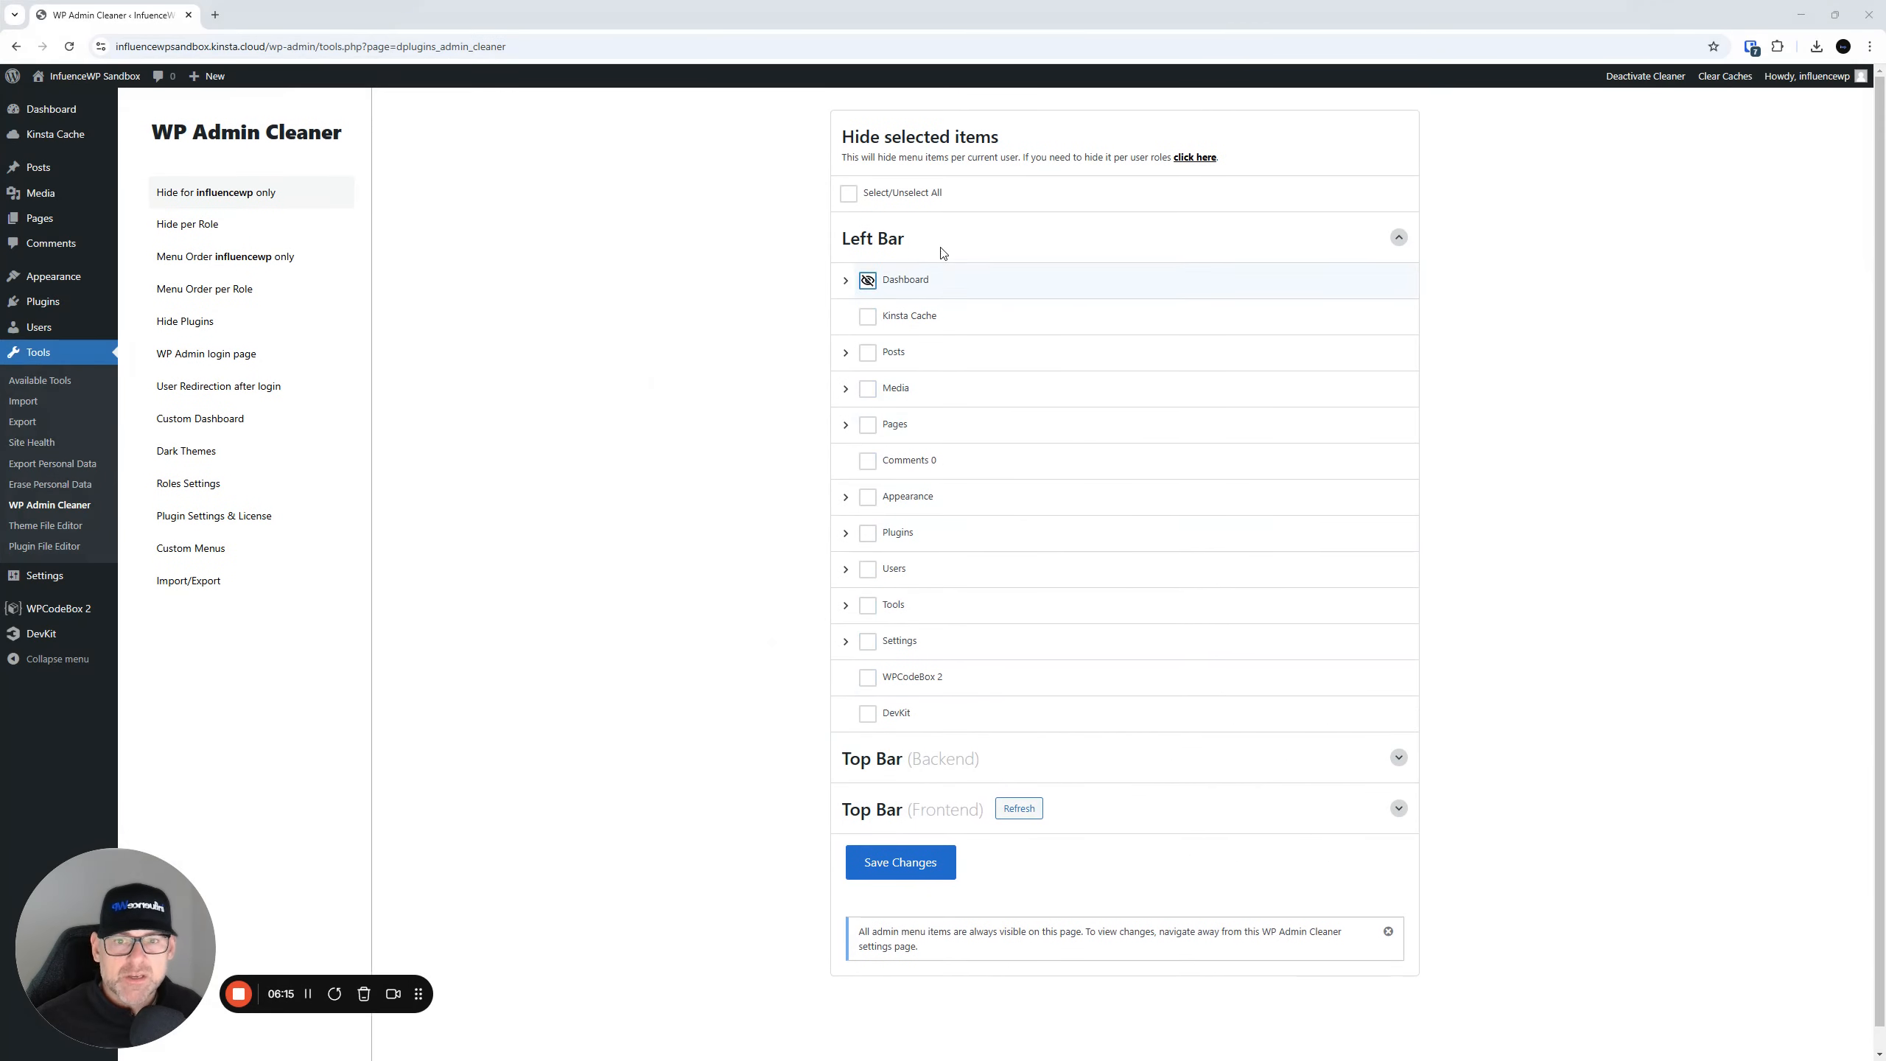
click(846, 281)
click(847, 281)
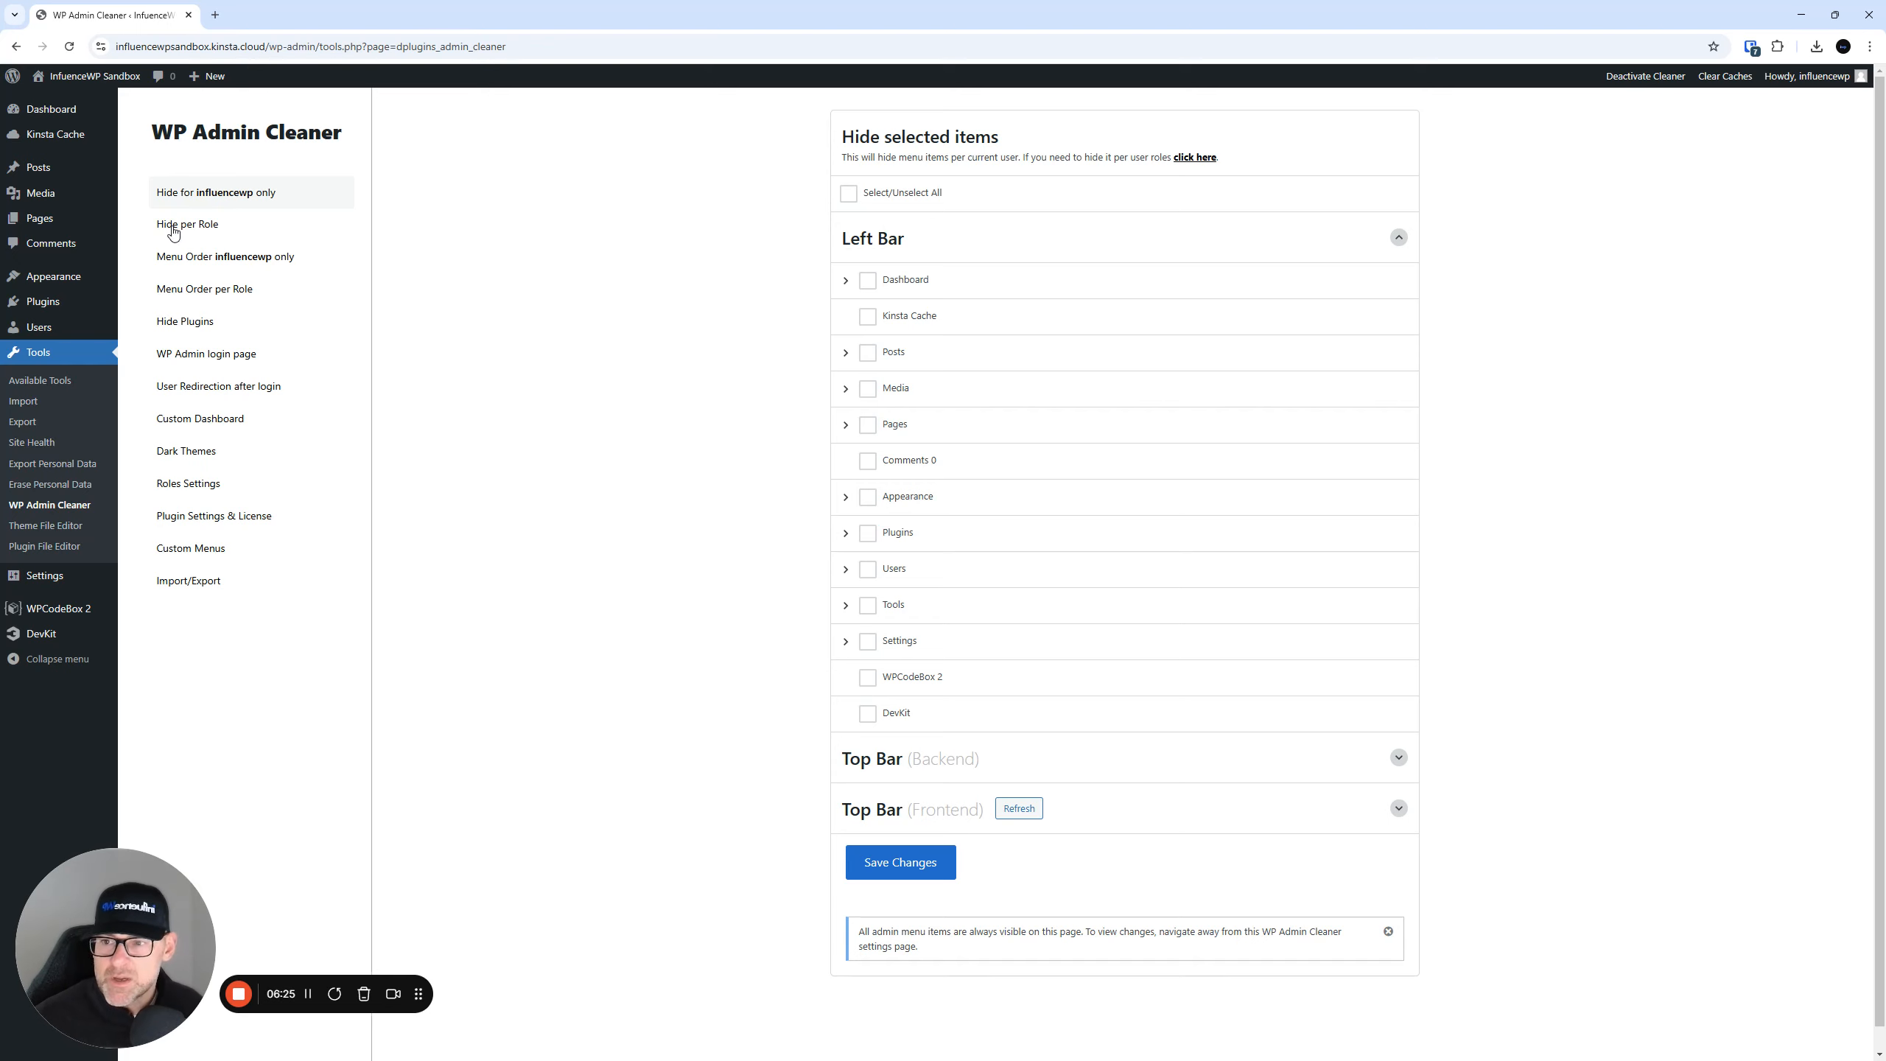
- Open the Hide per Role settings and choose the Author role
key(ctrl)
key(ctrl)
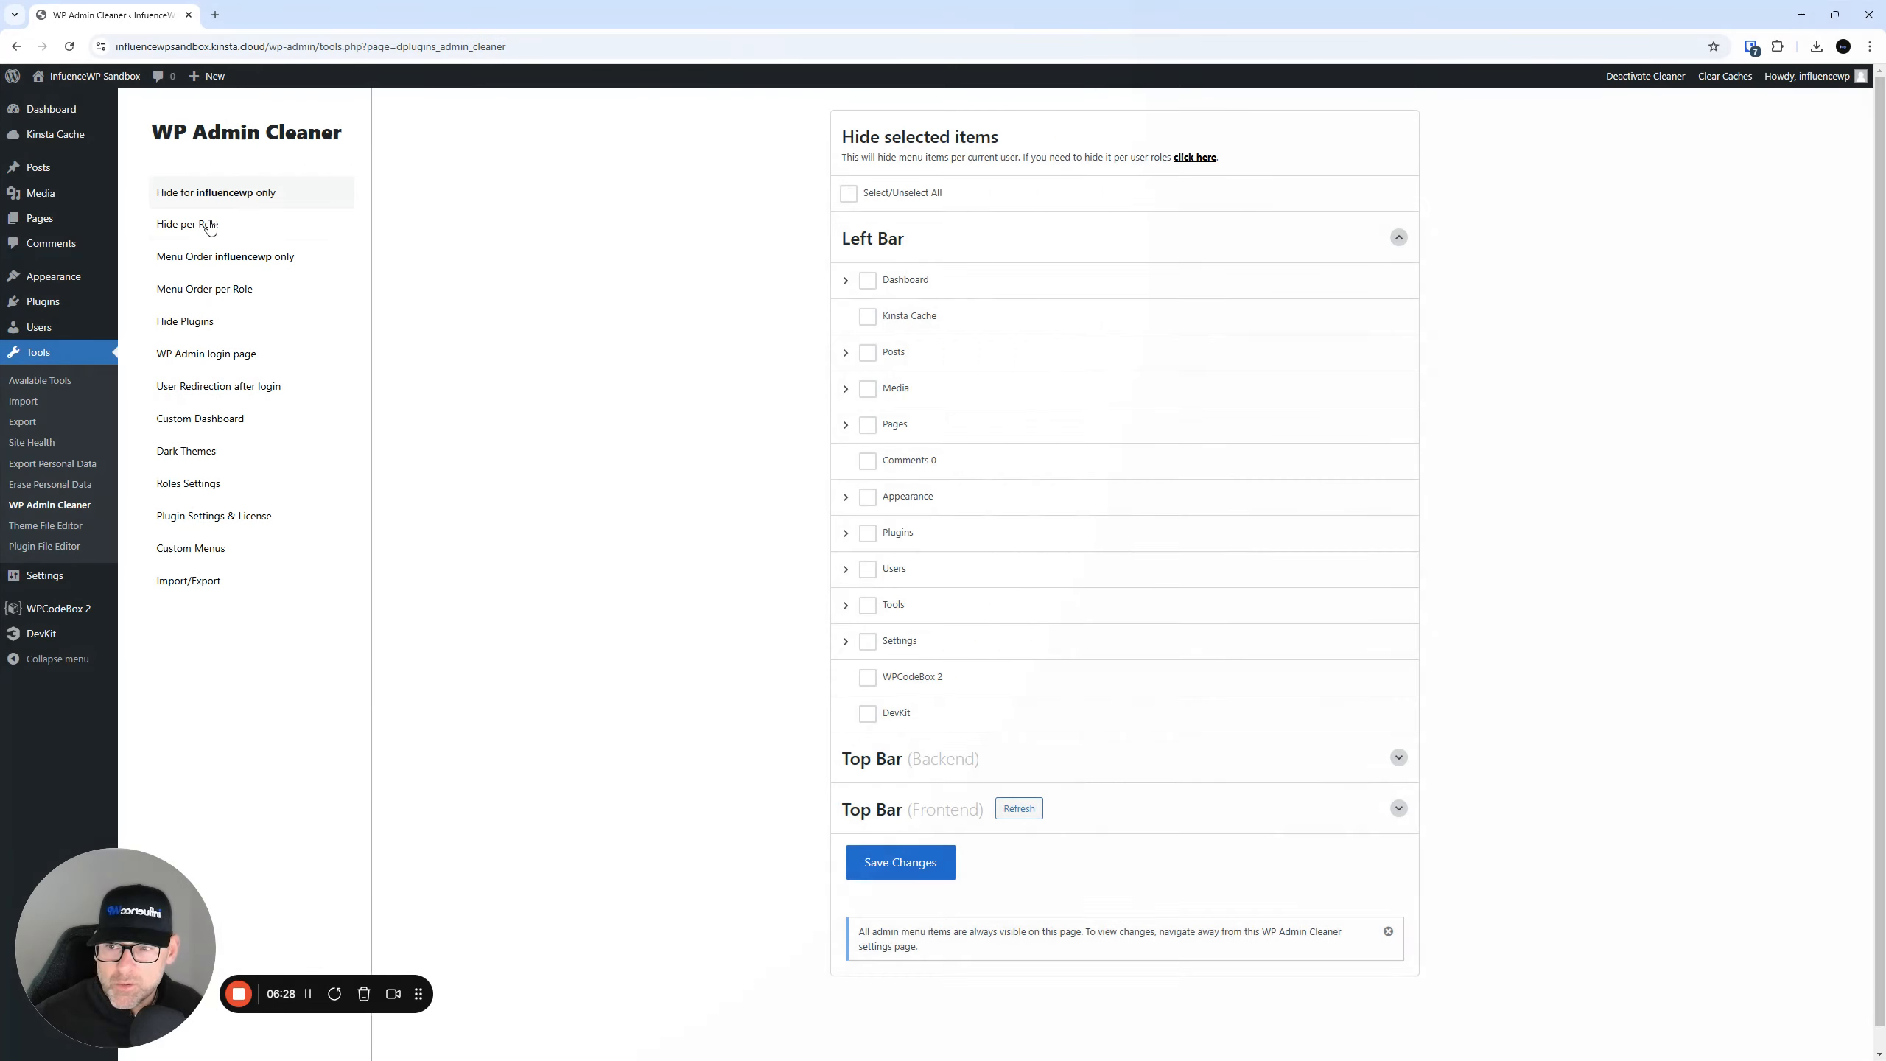
click(210, 225)
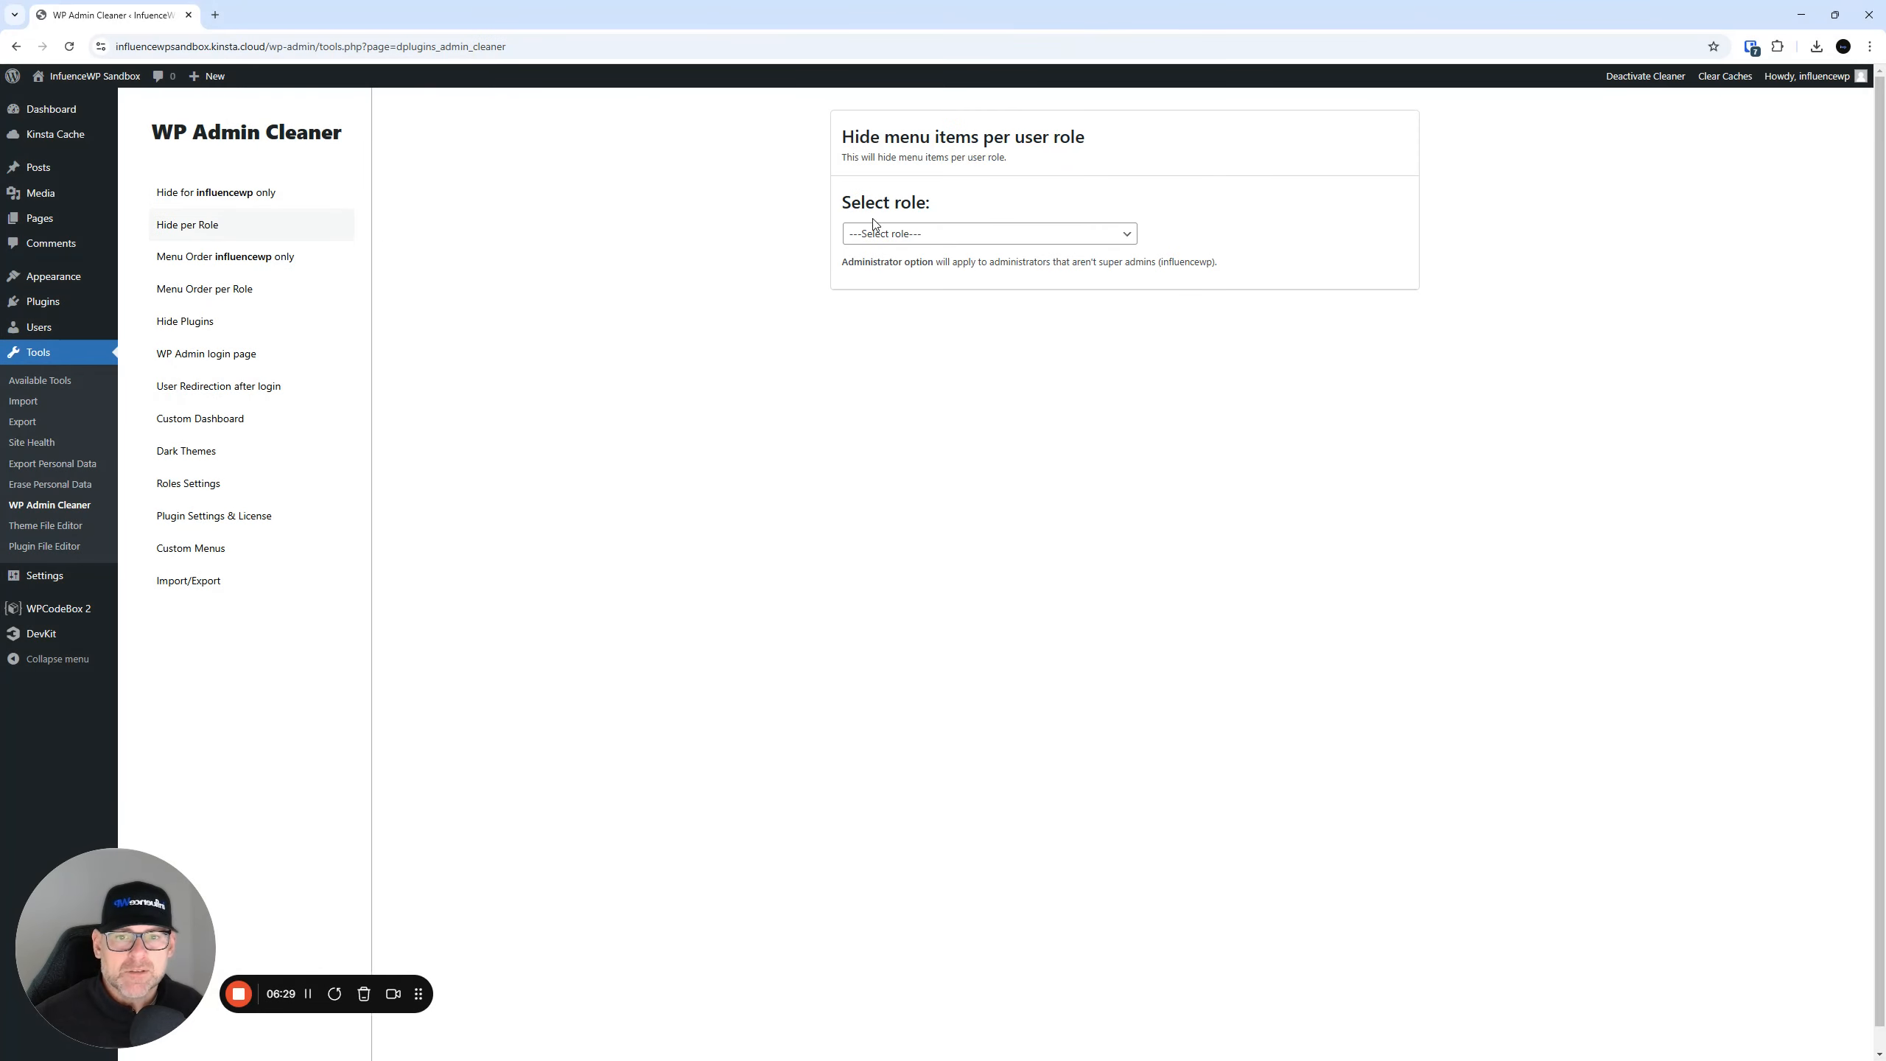
click(881, 235)
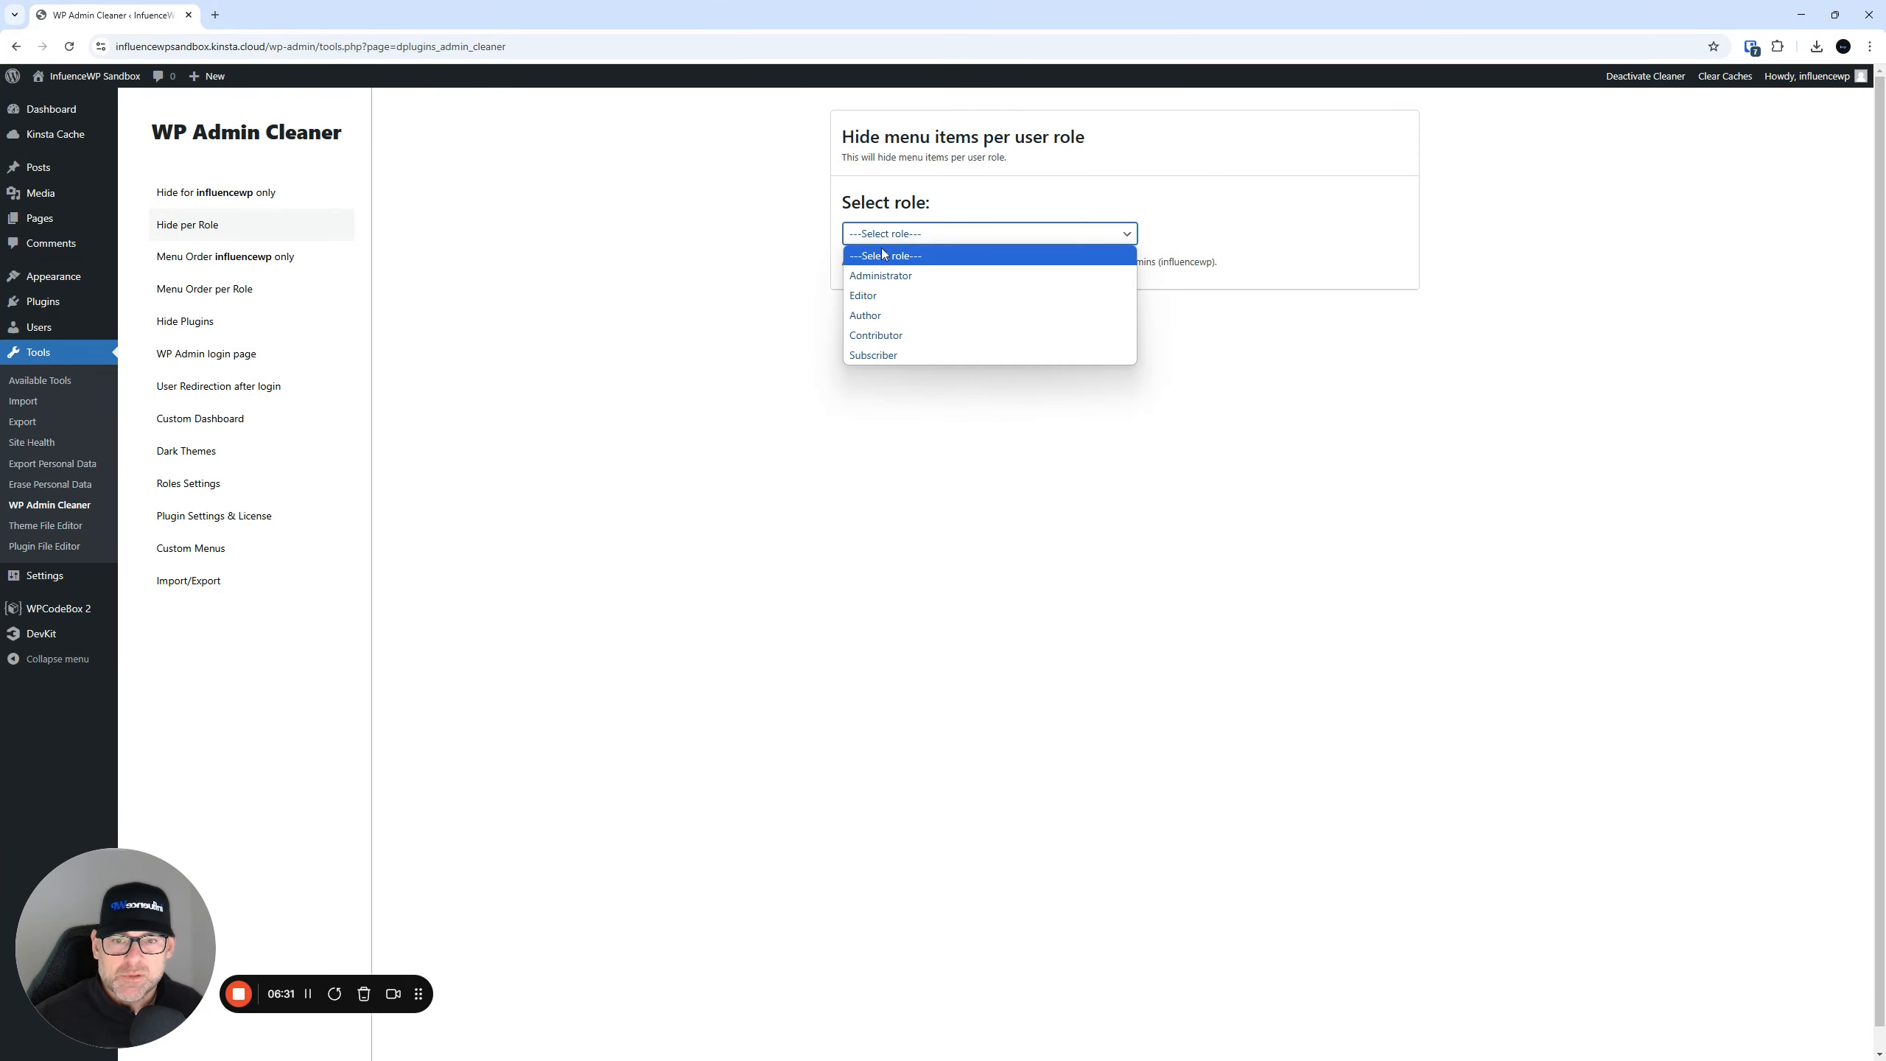
click(874, 315)
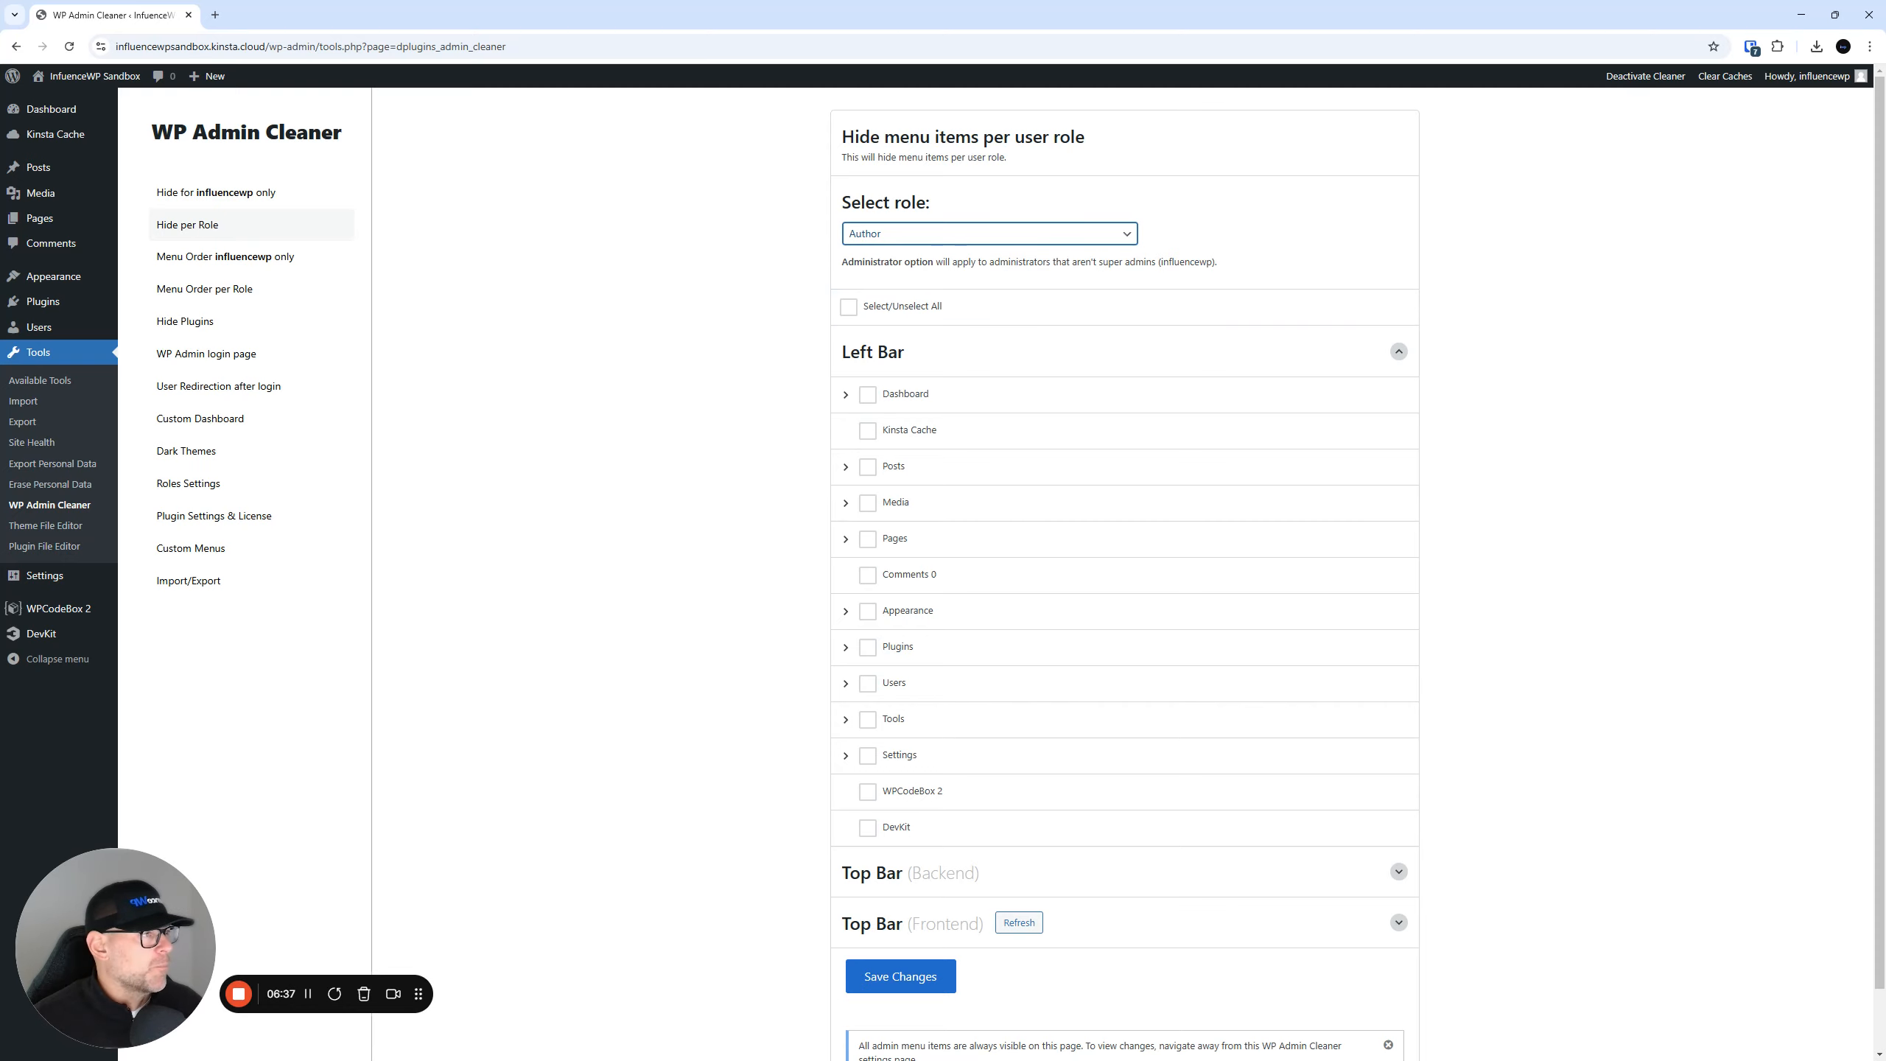
- Switch to the author's browser window, maximize it and examine the author's dashboard widgets
drag(1885, 256, 788, 241)
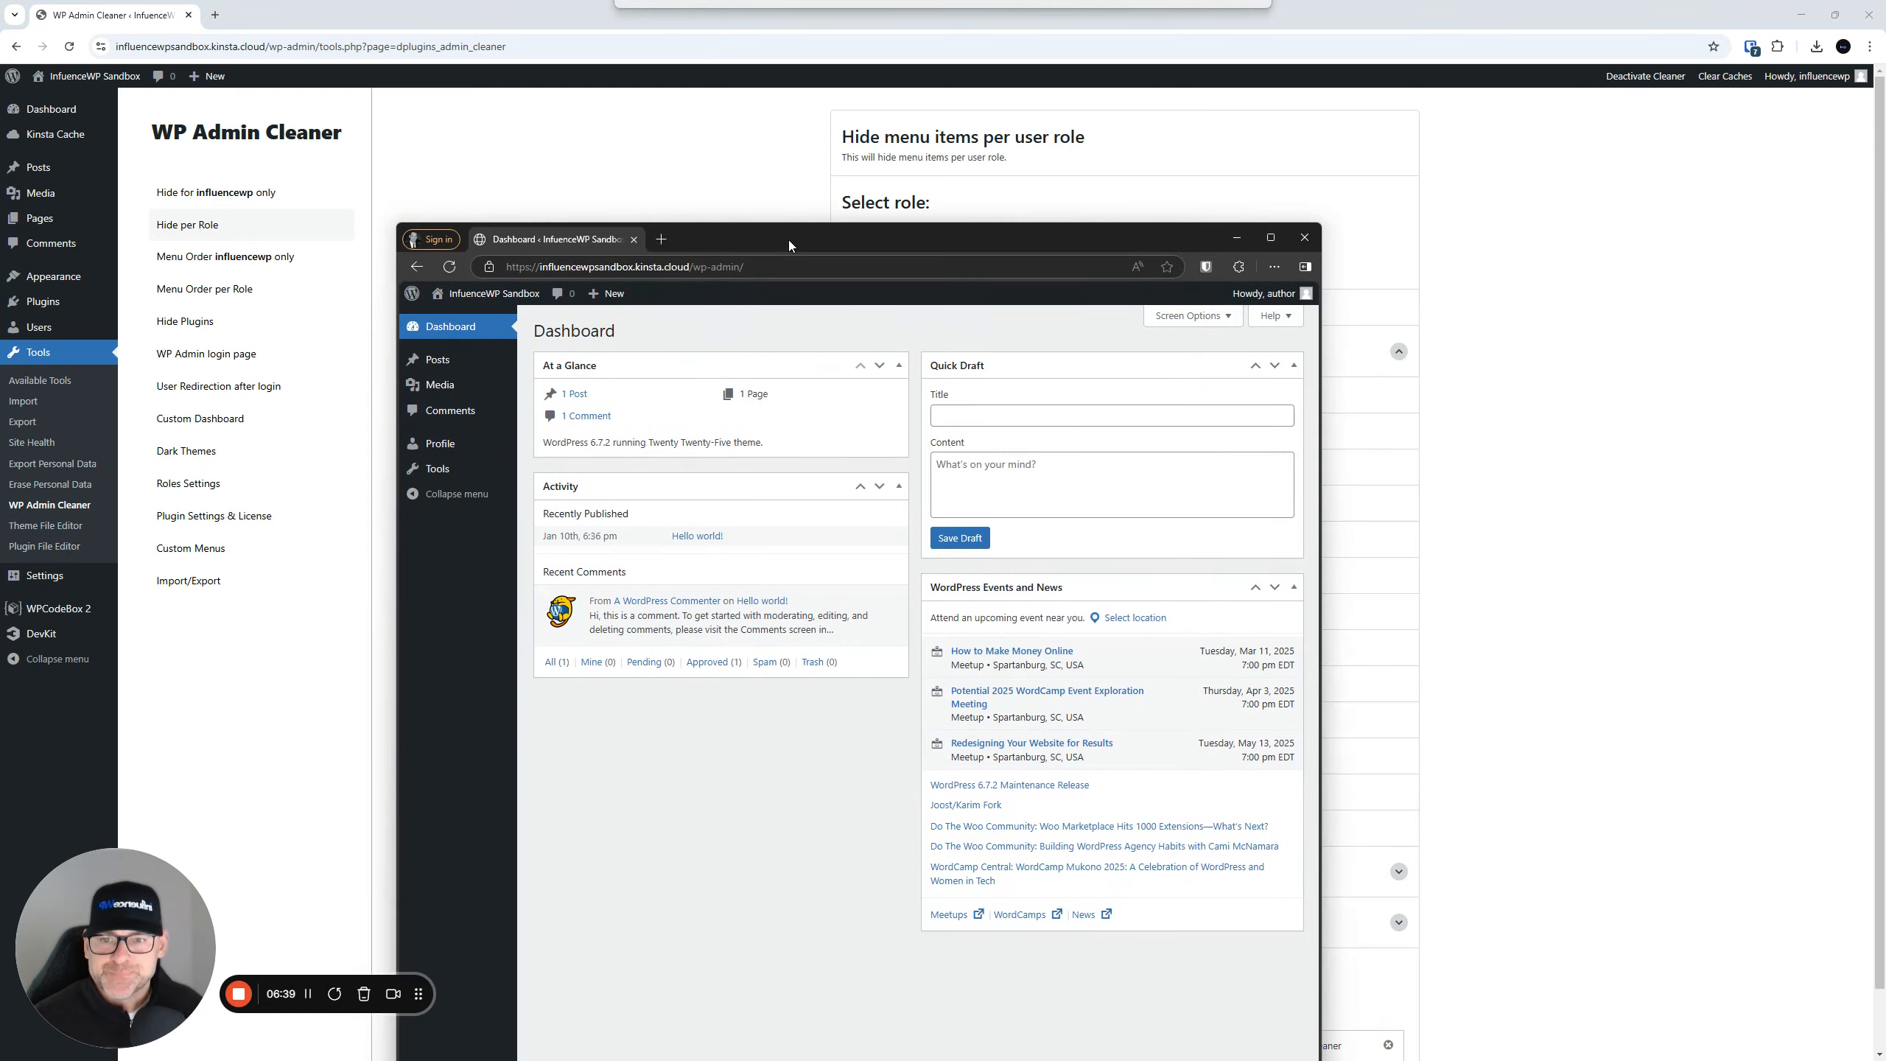
double_click(788, 240)
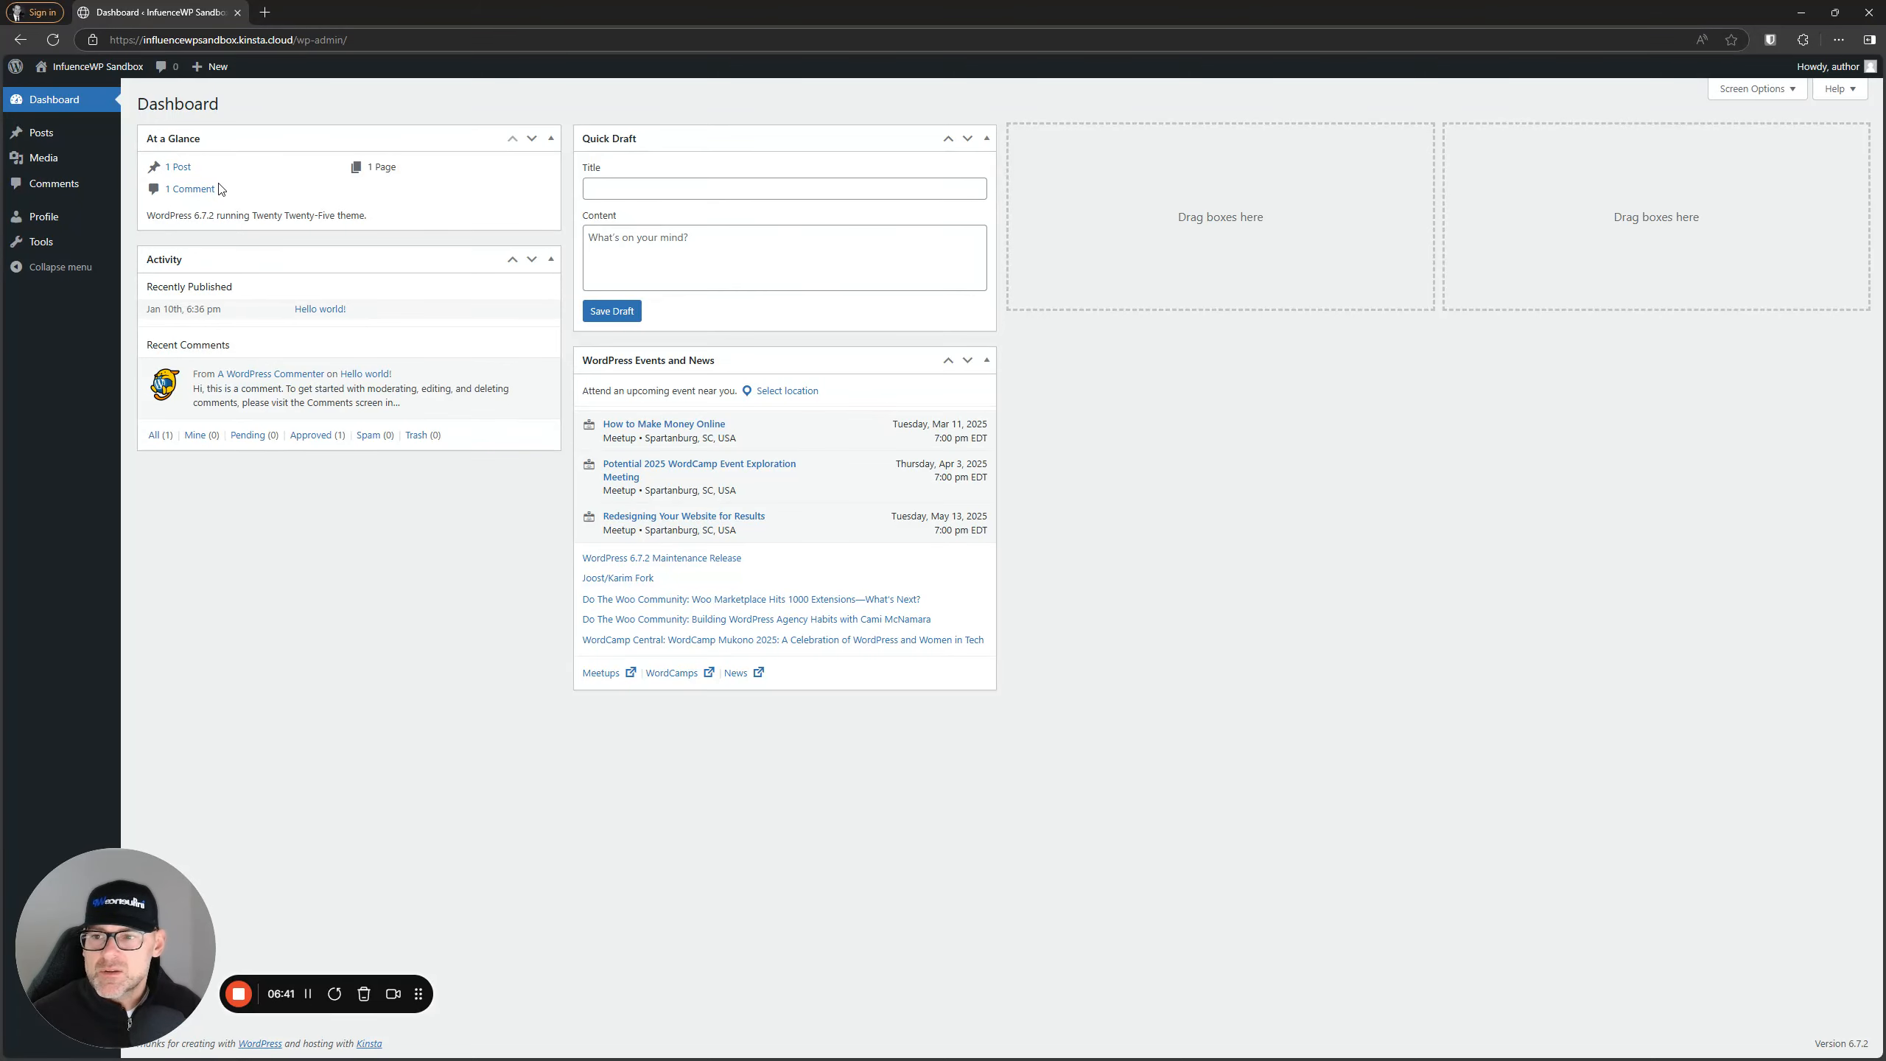
key(ctrl)
key(ctrl)
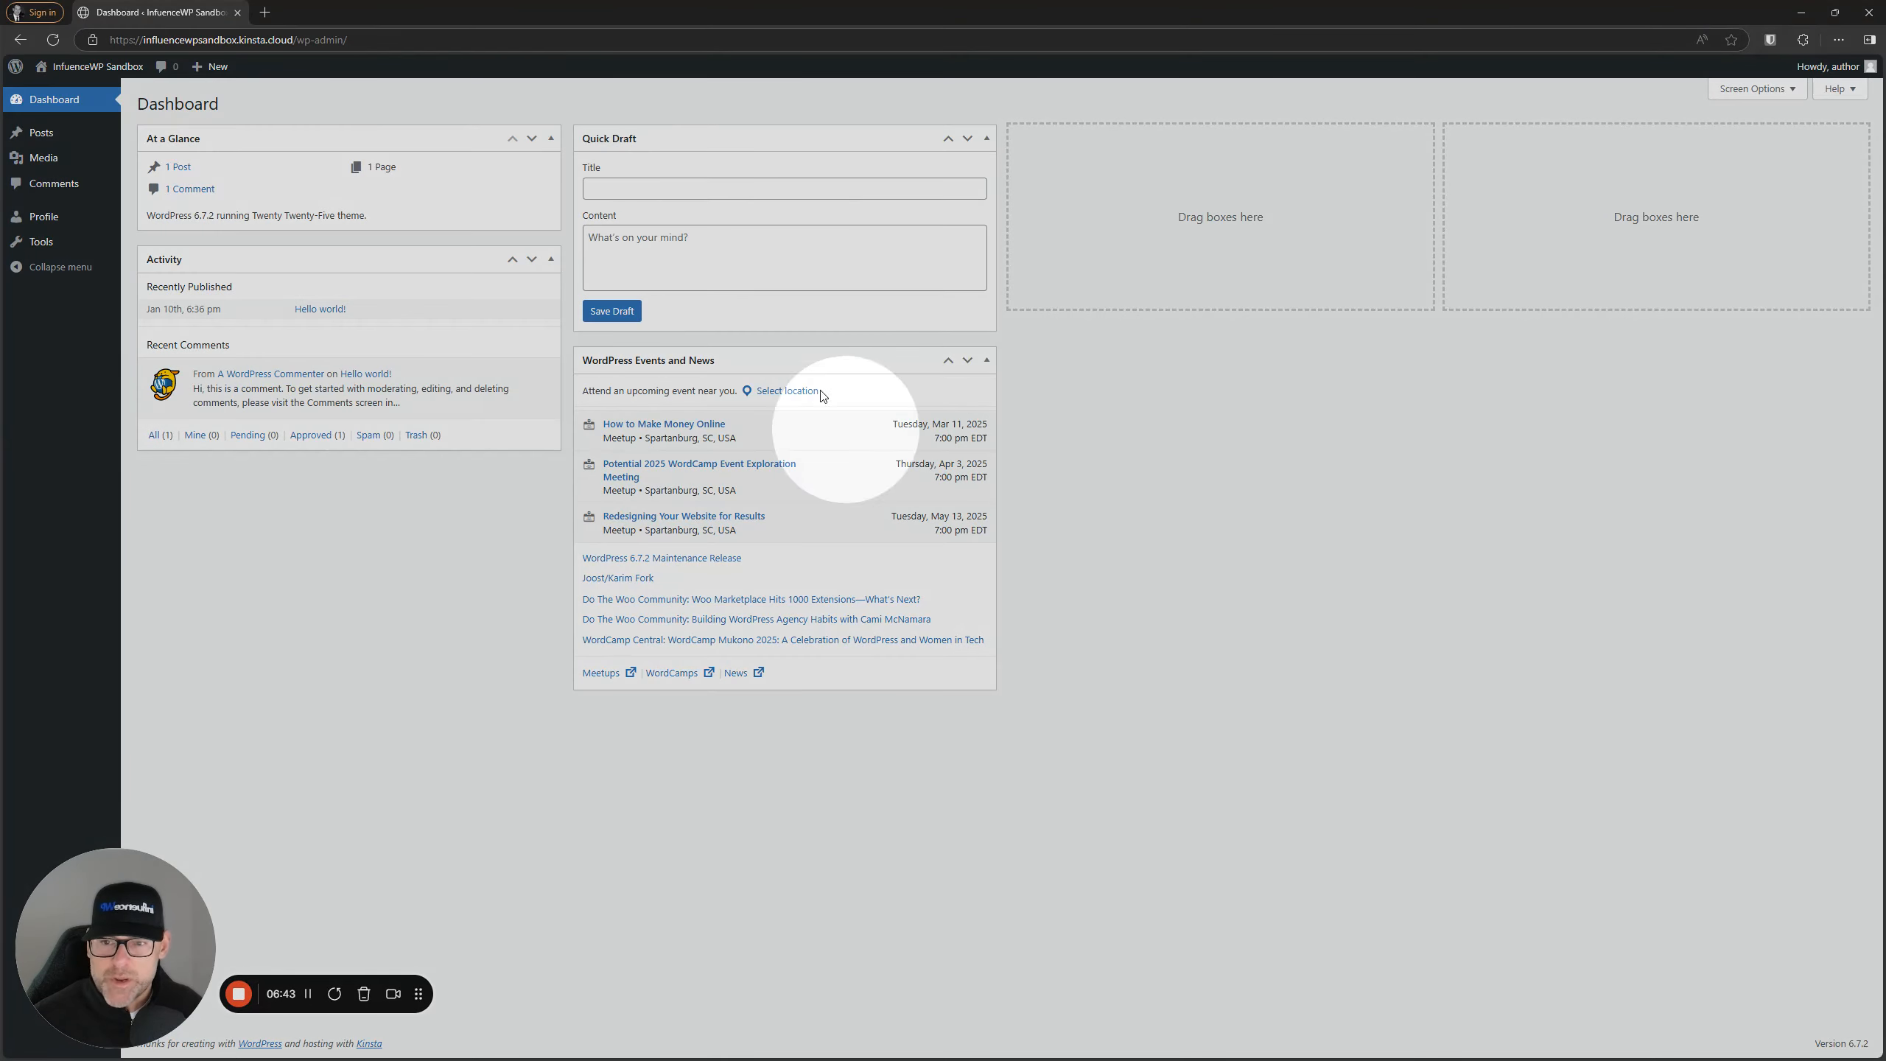
- Examine the author's dashboard and Posts submenu, and return to the administrator's WP Admin Cleaner window
key(ctrl)
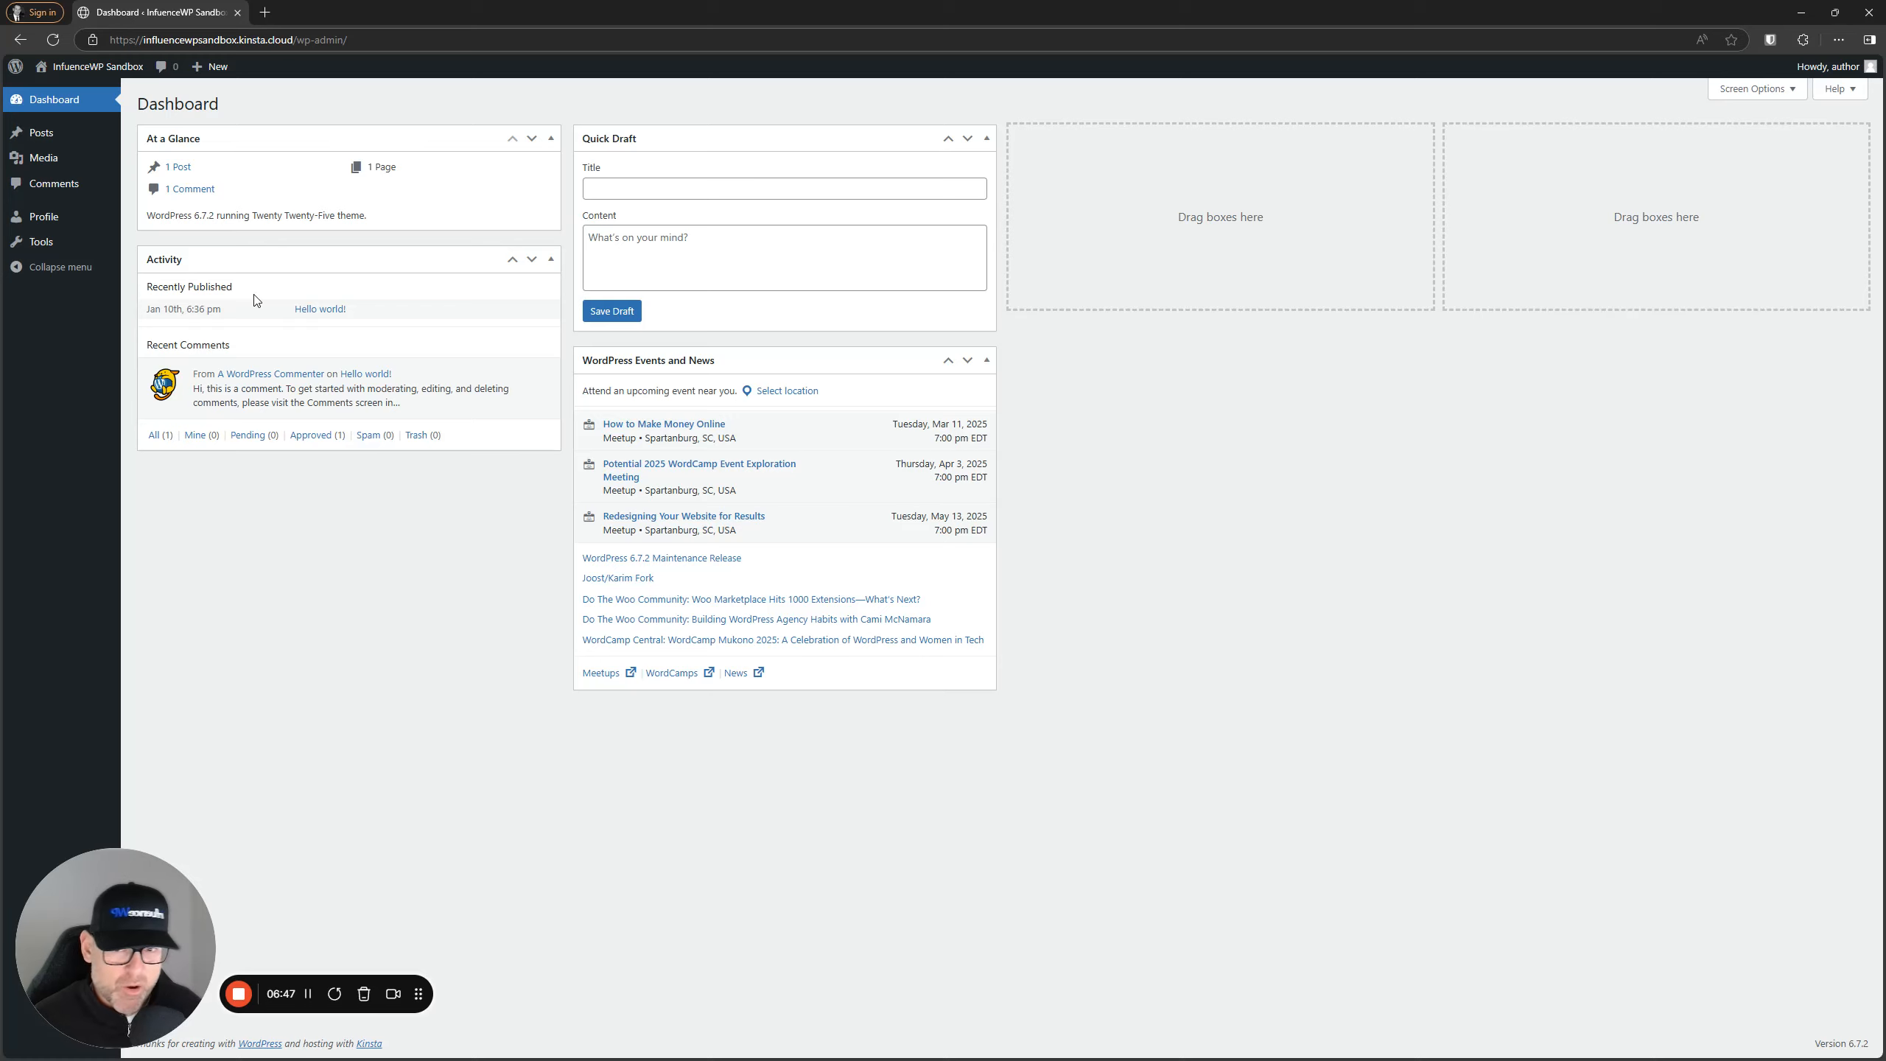
key(ctrl)
key(ctrl)
key(ctrl)
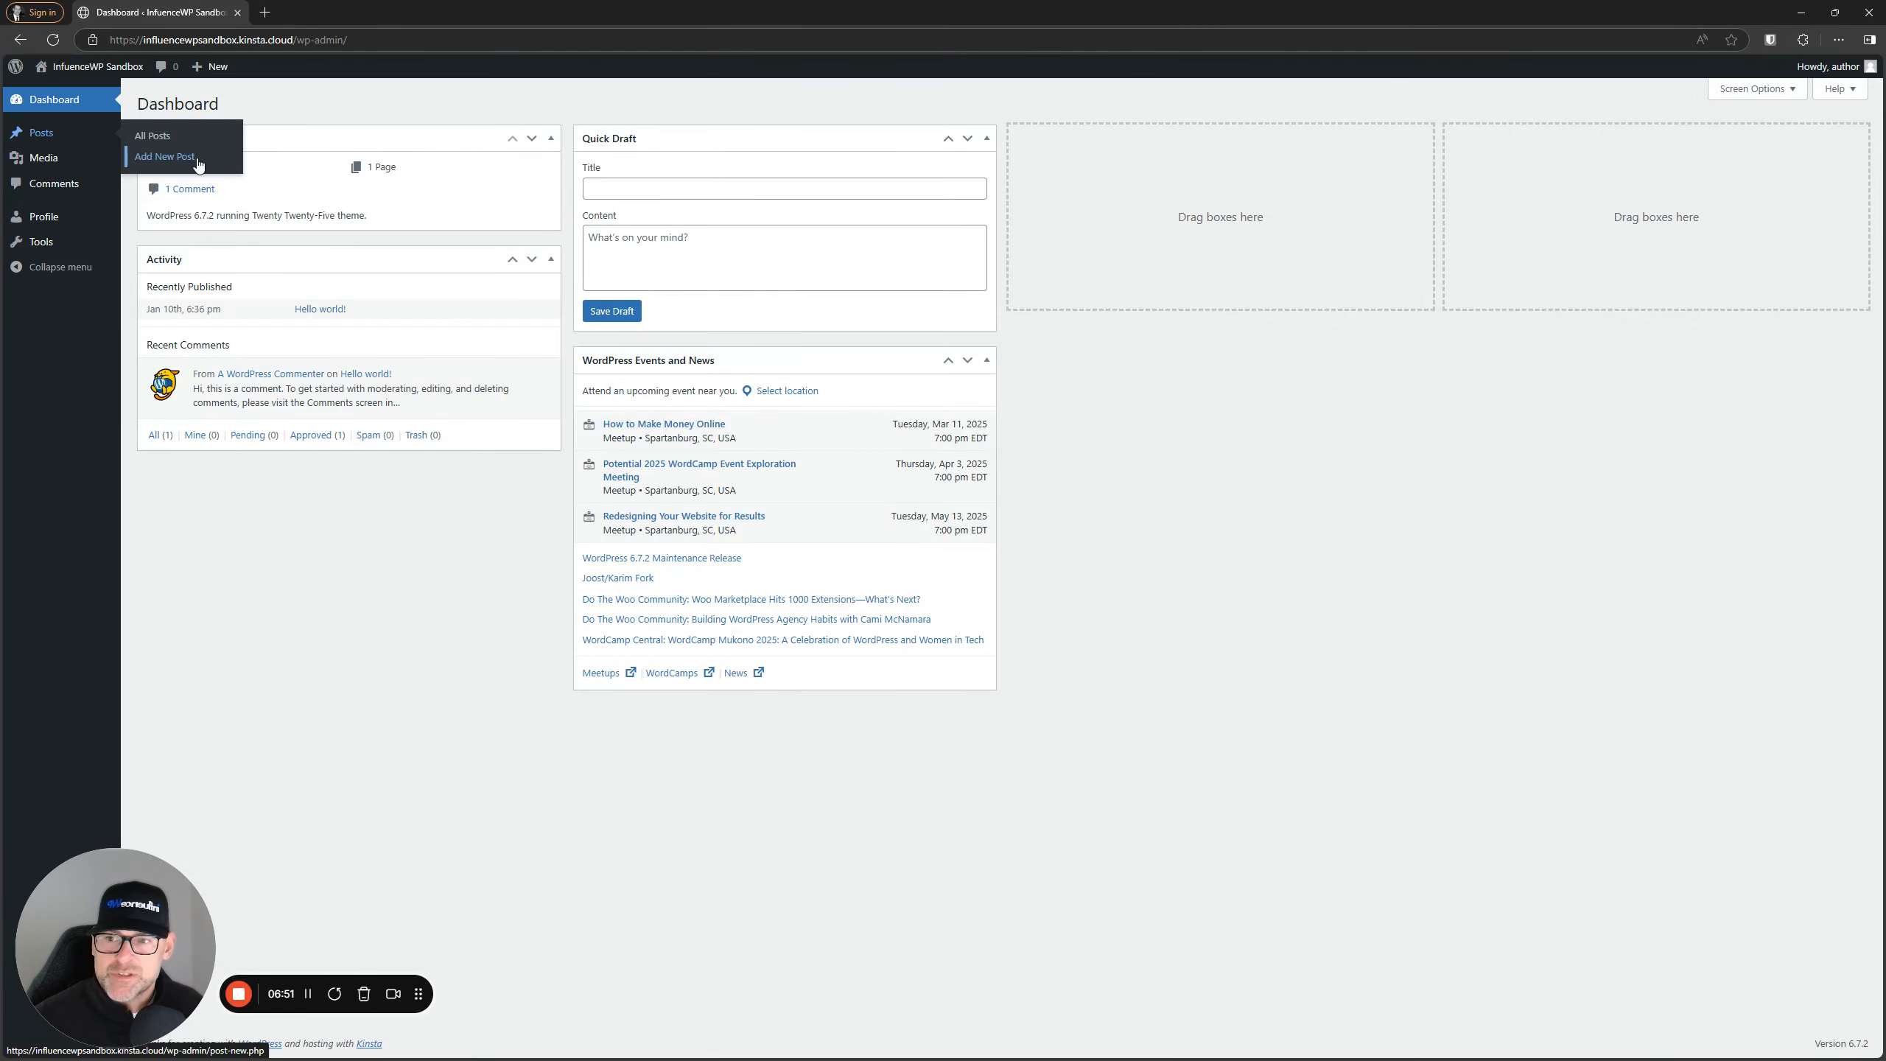
key(alt+Tab)
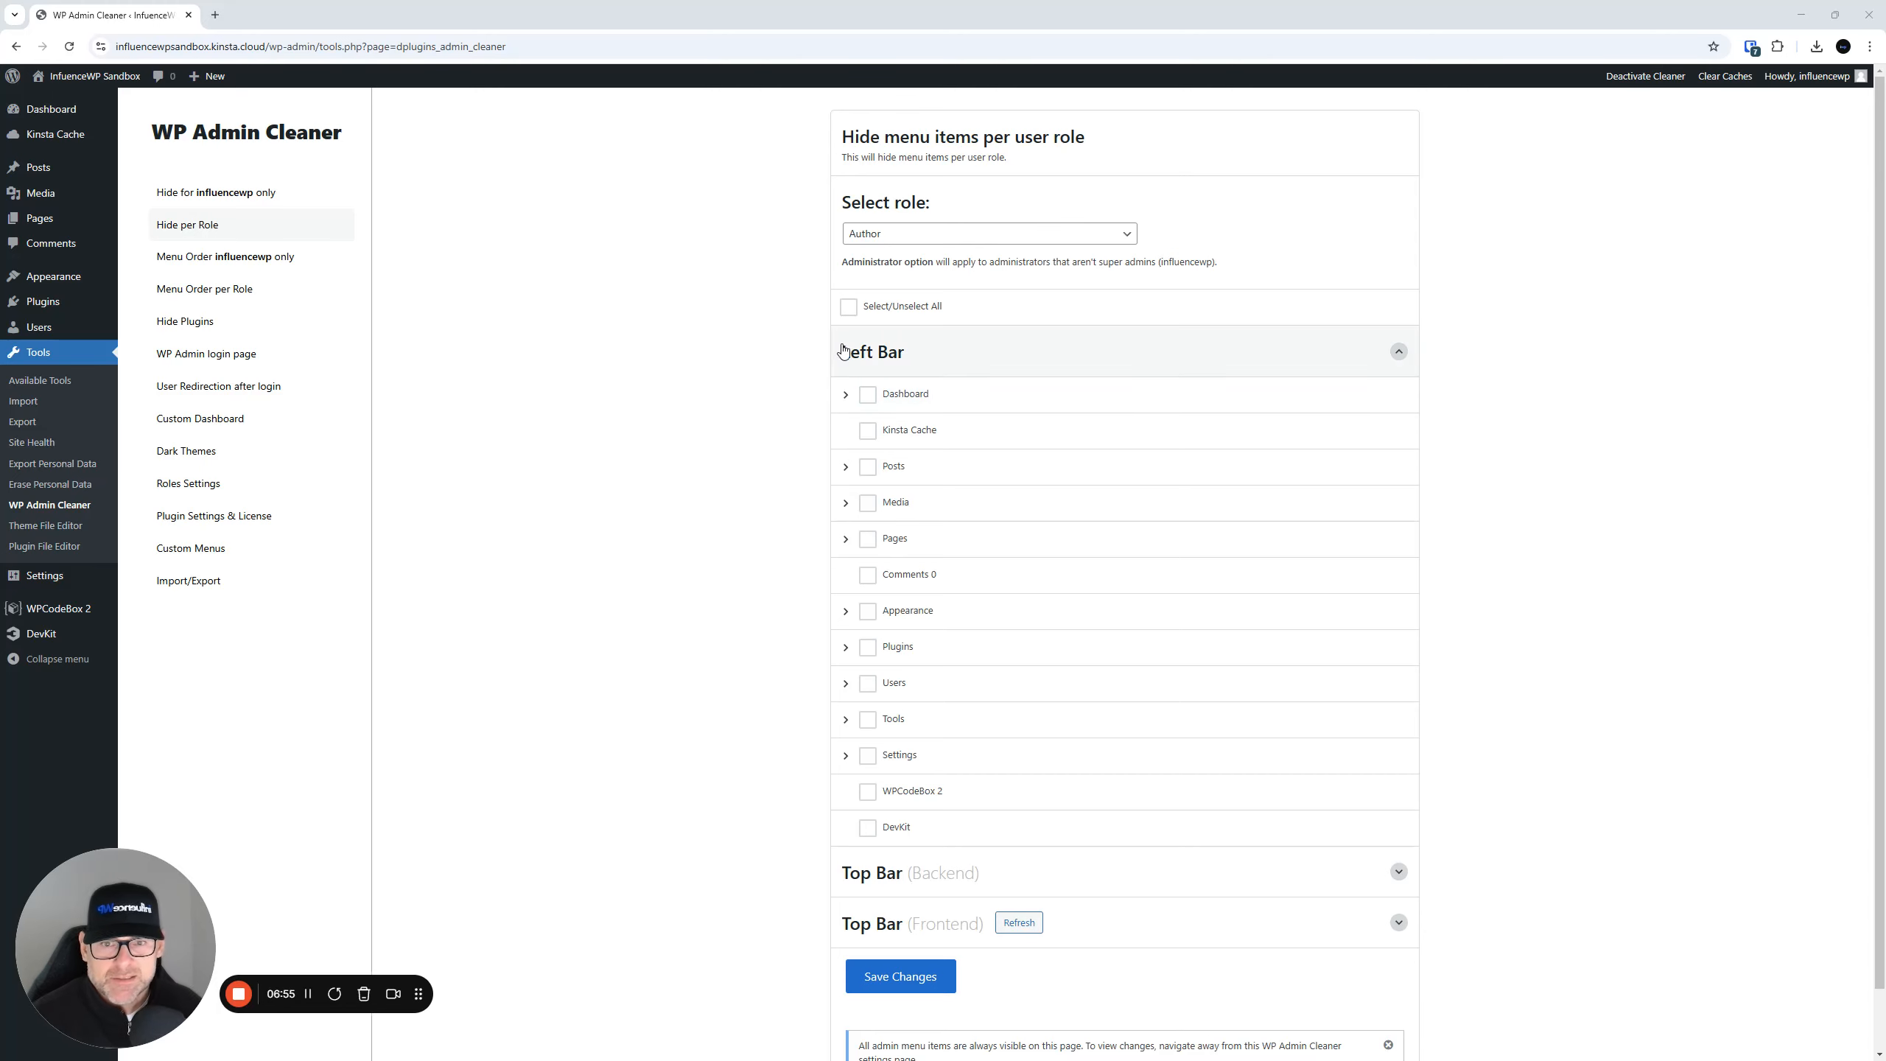
- Examine the backend top bar items that can be hidden for the Author role, expanding Root Default and Top Secondary
scroll(928, 605, down, 1)
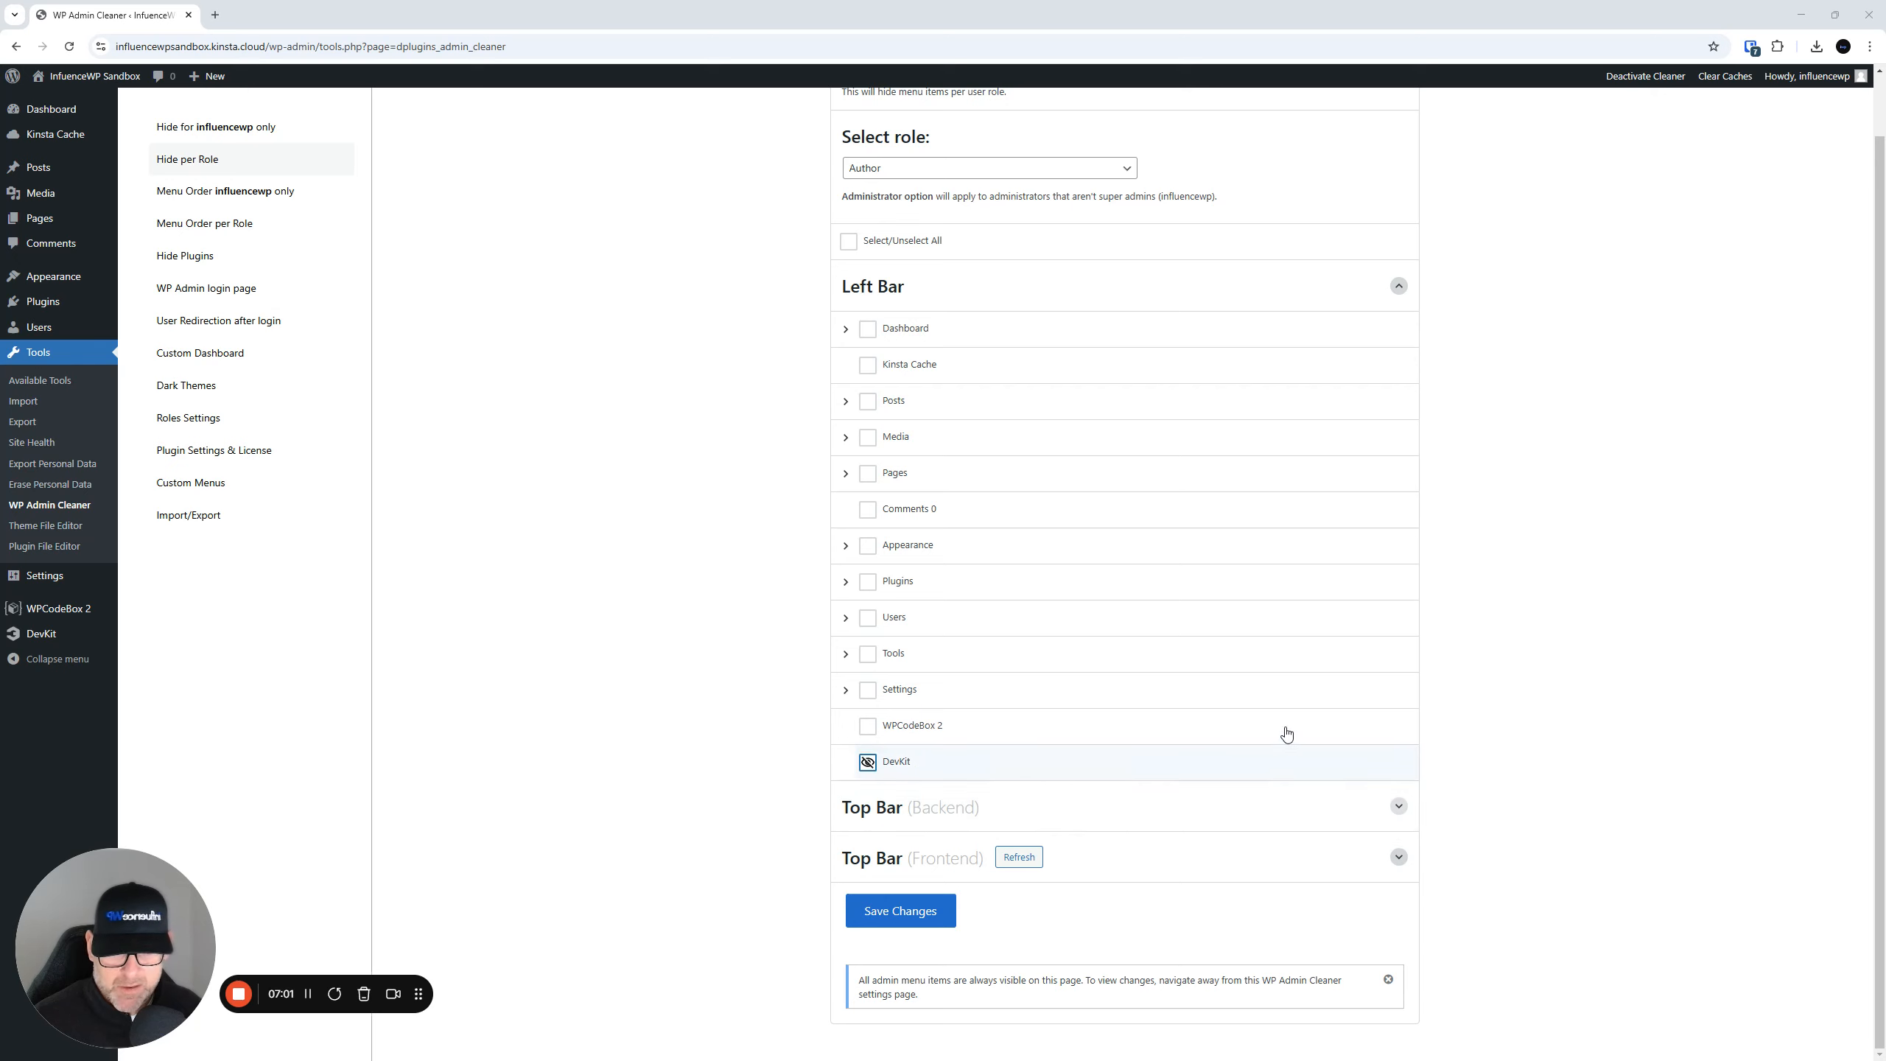
click(1398, 806)
scroll(1069, 653, down, 1)
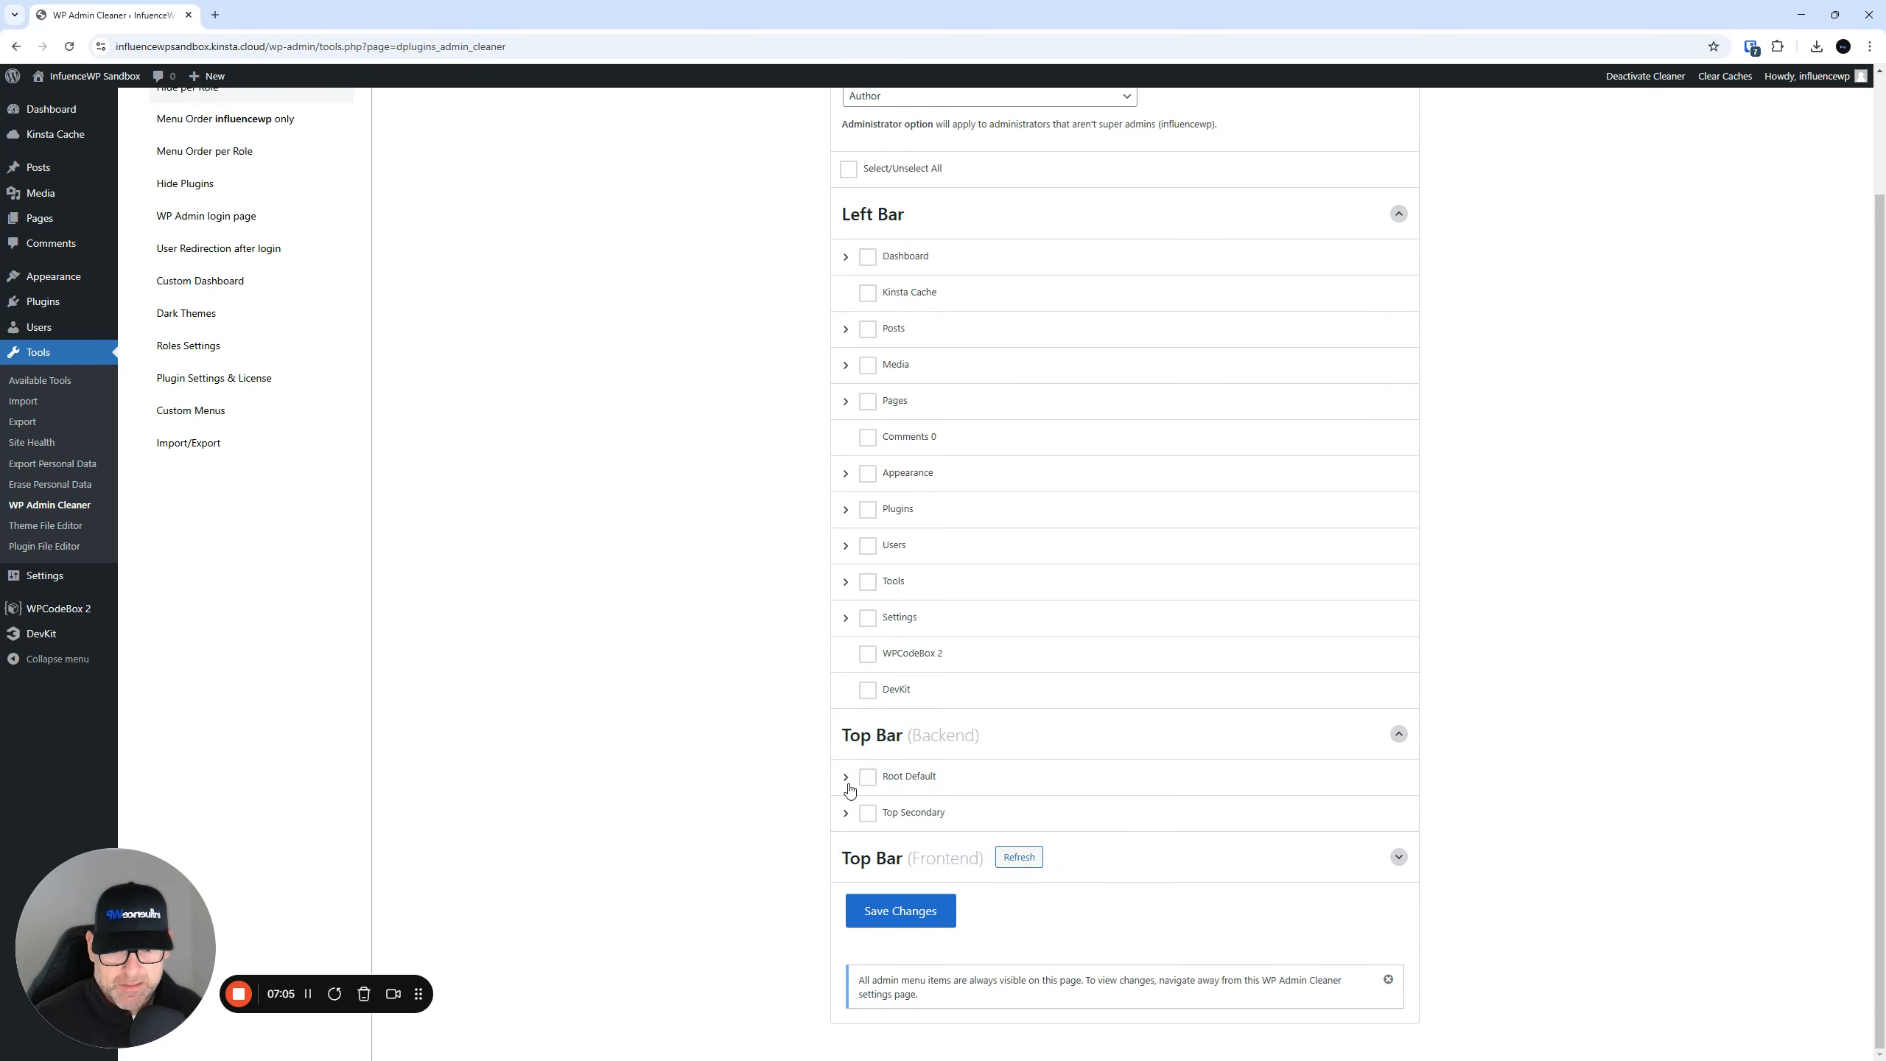
click(845, 777)
scroll(775, 695, down, 8)
scroll(743, 576, up, 2)
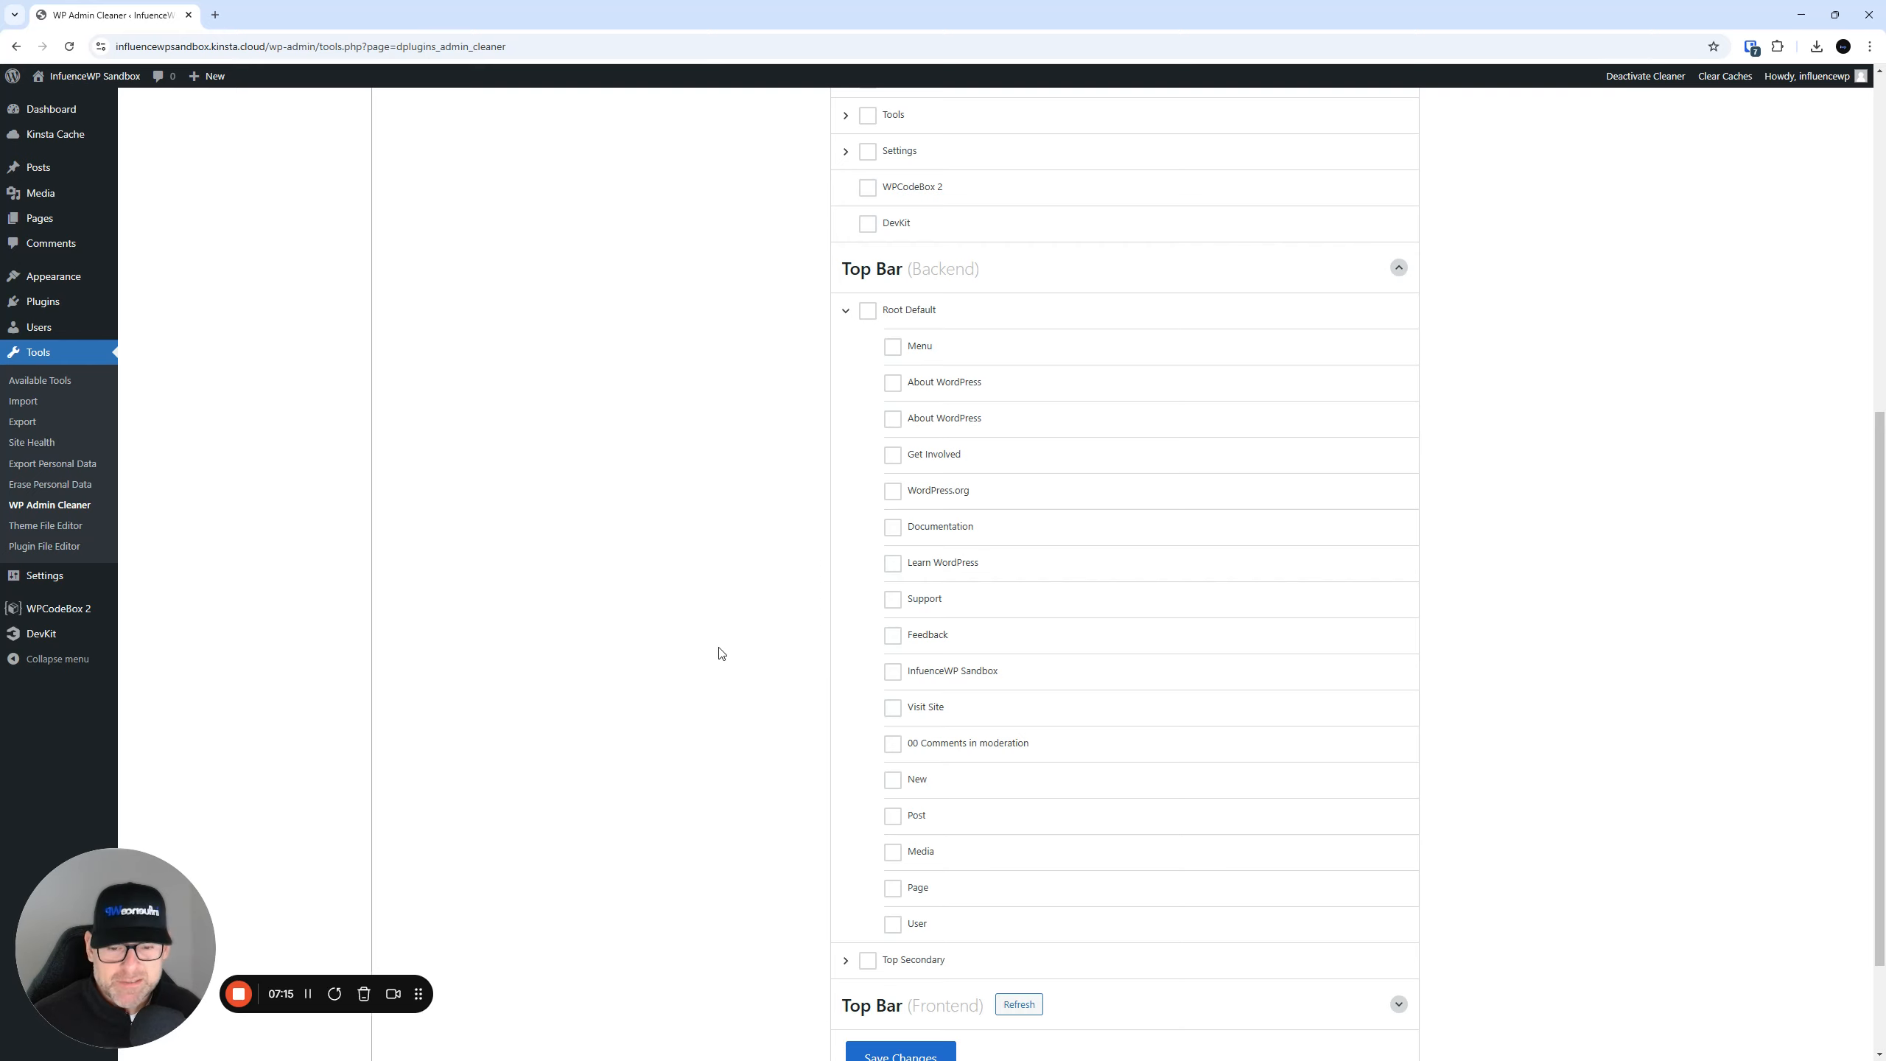
scroll(779, 706, down, 2)
click(846, 812)
scroll(813, 674, down, 4)
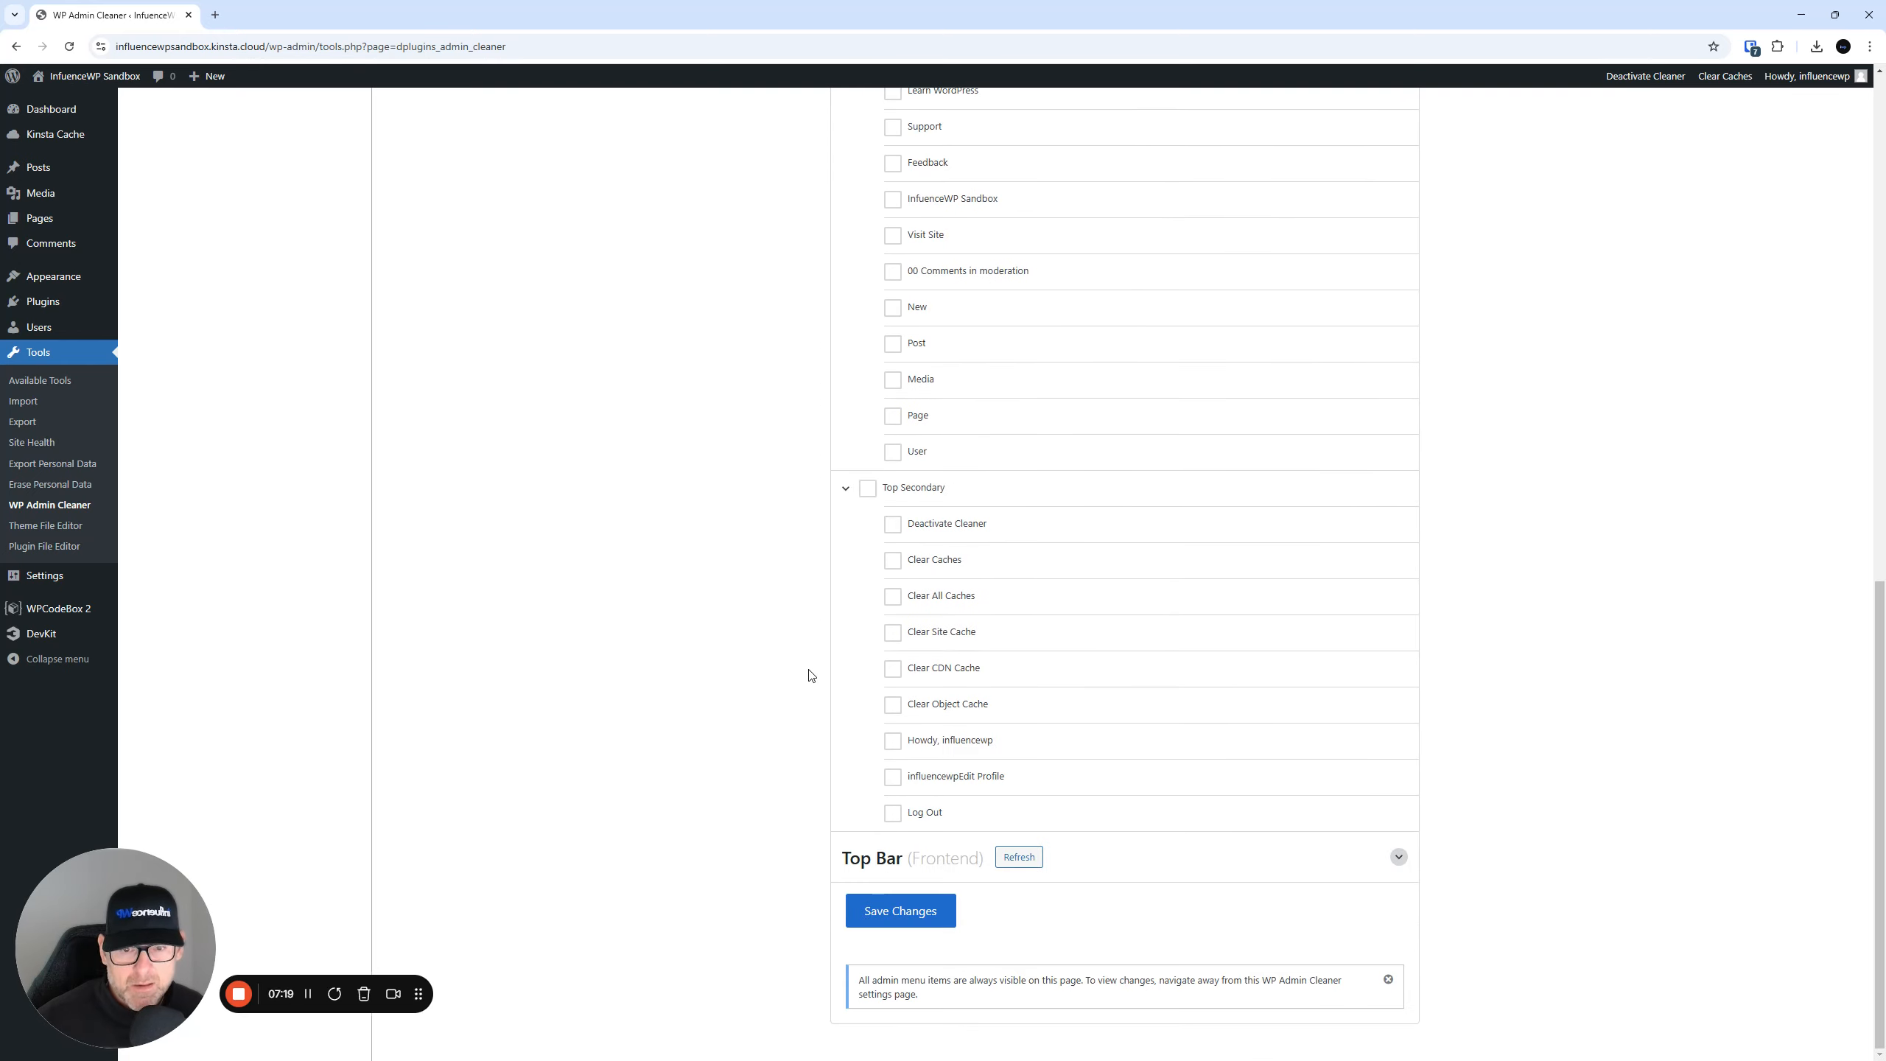
scroll(813, 676, up, 10)
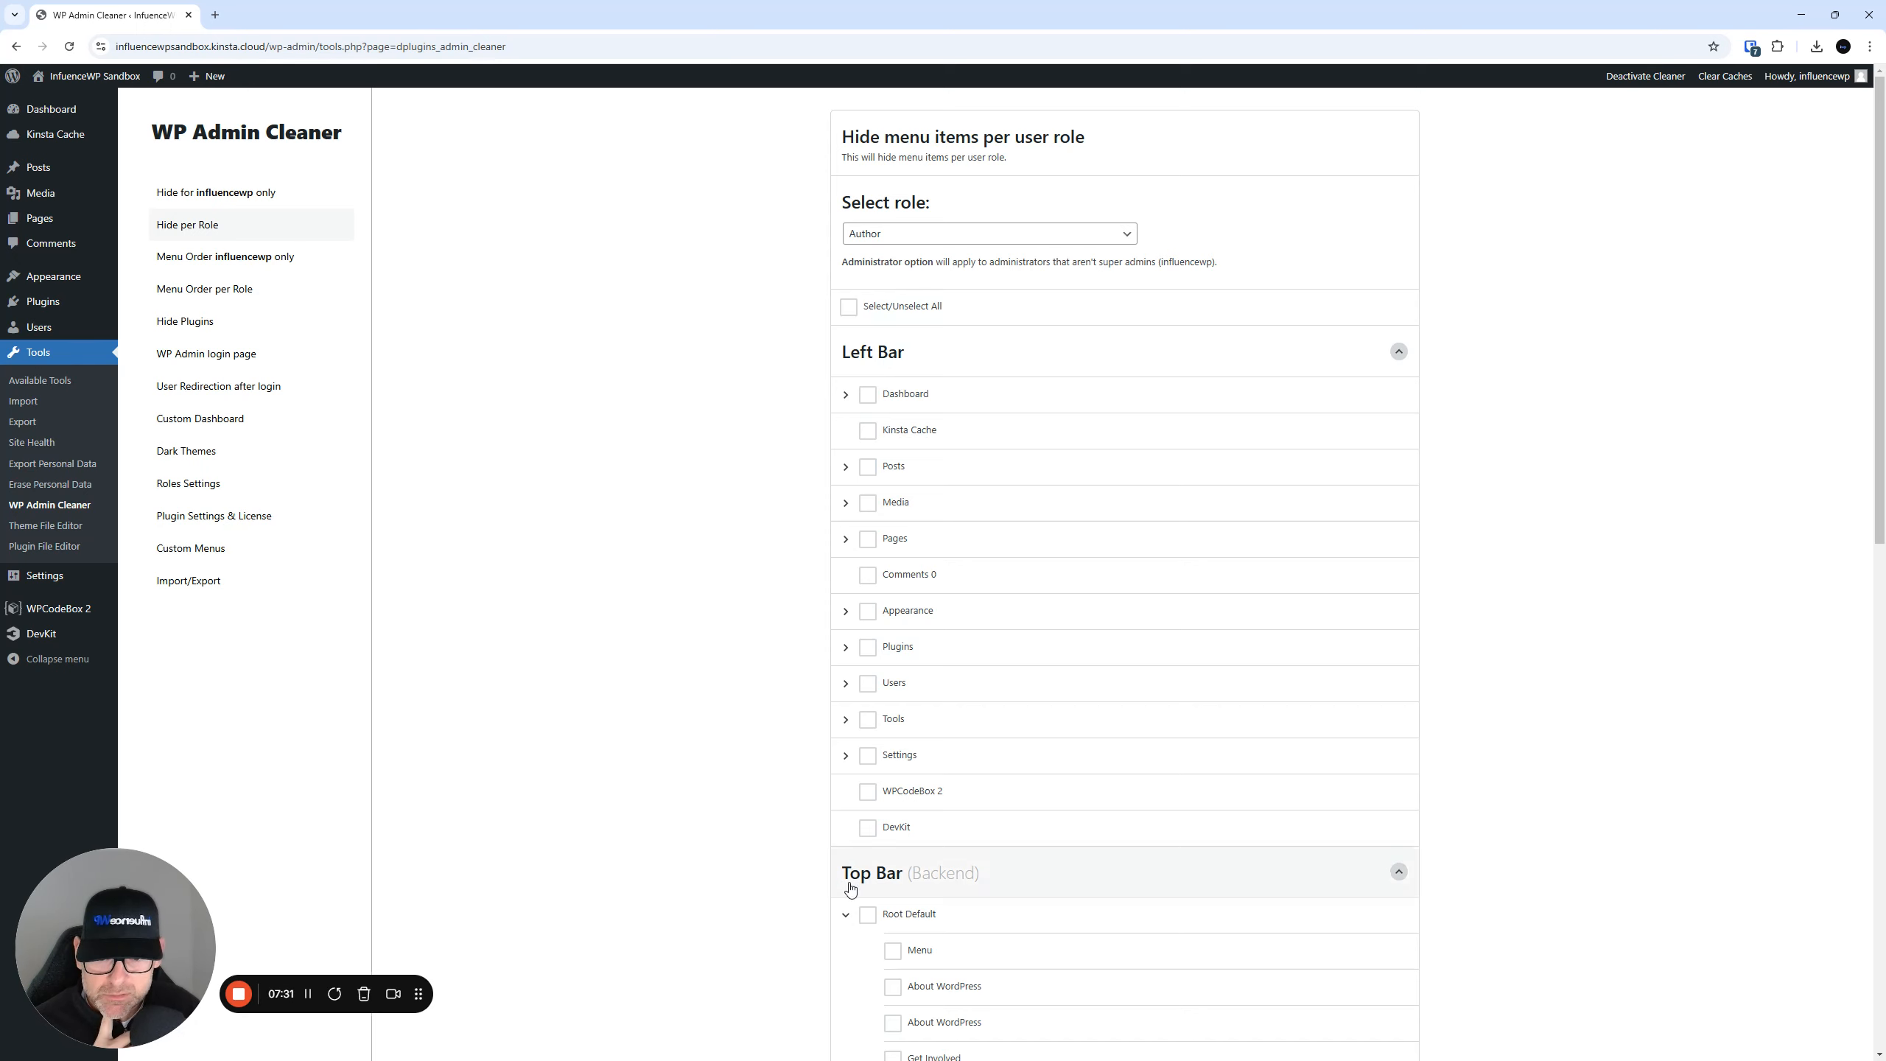
click(846, 914)
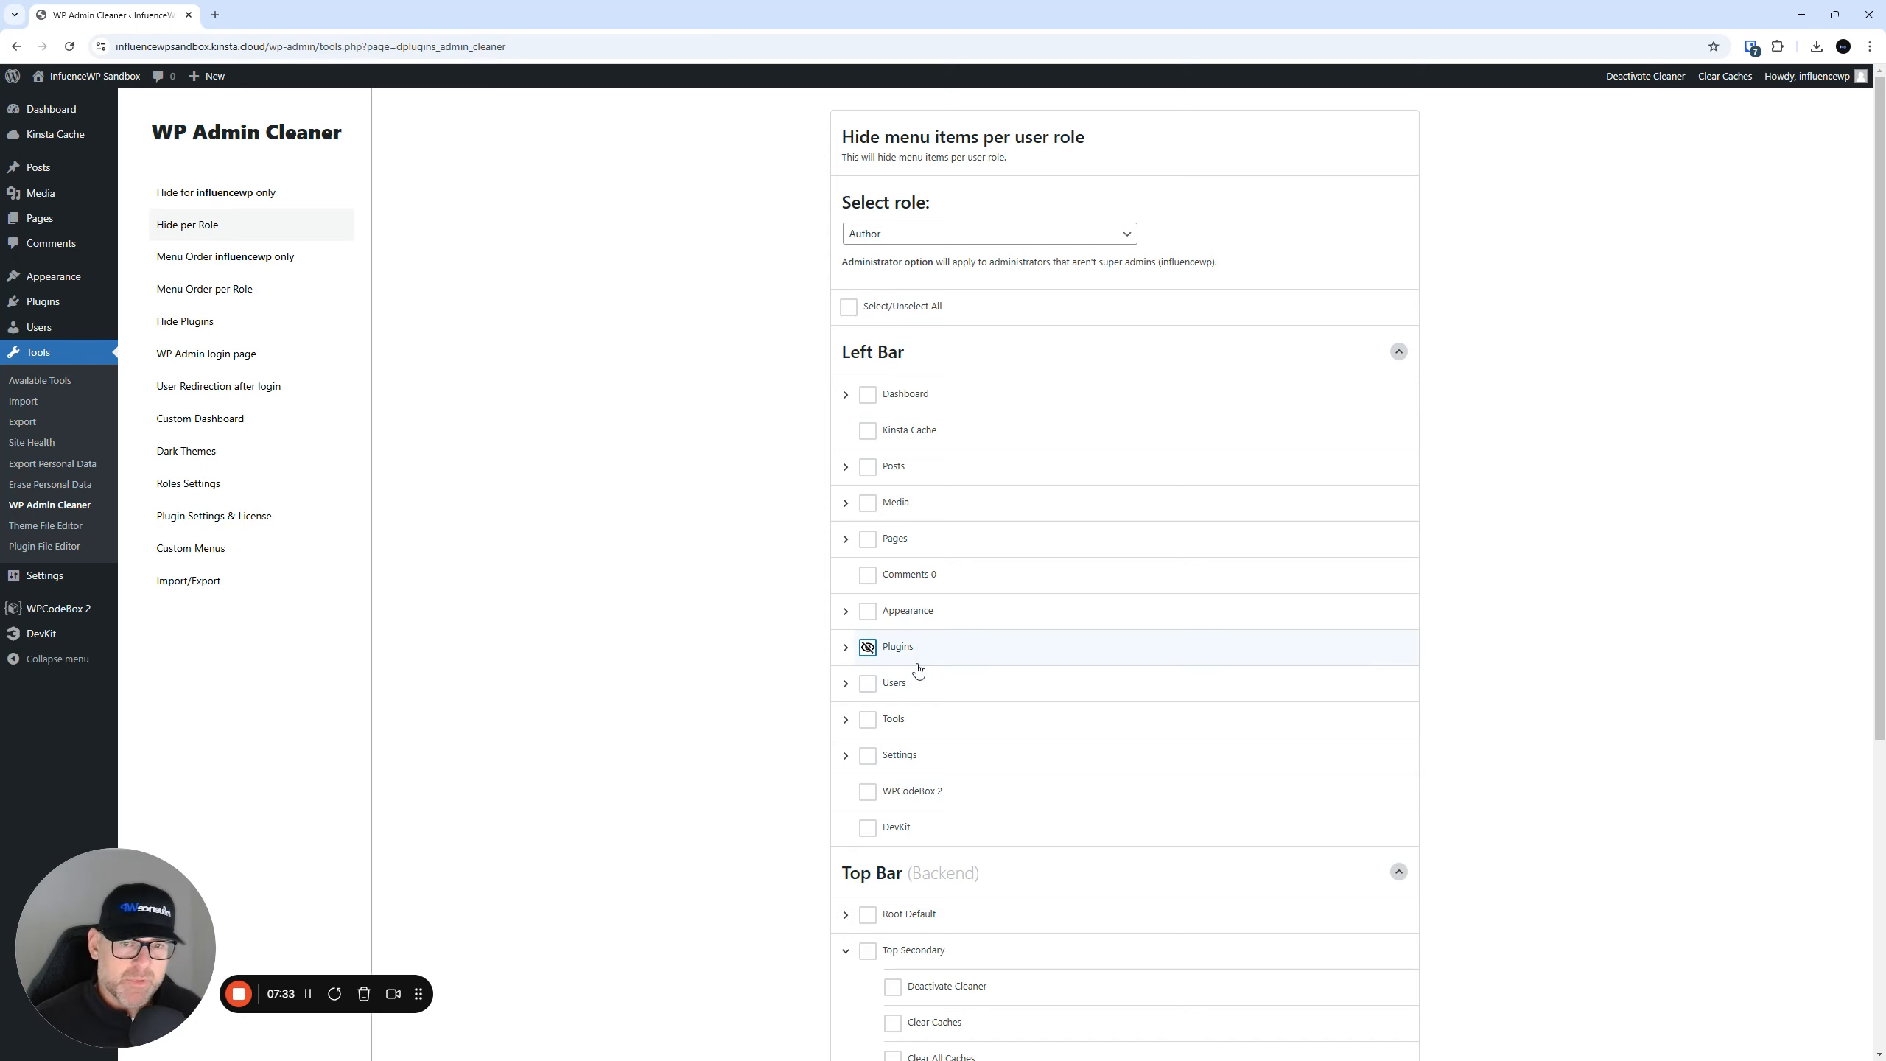
- Clear the role selection and review the hide options for the current user only
click(1016, 242)
click(941, 256)
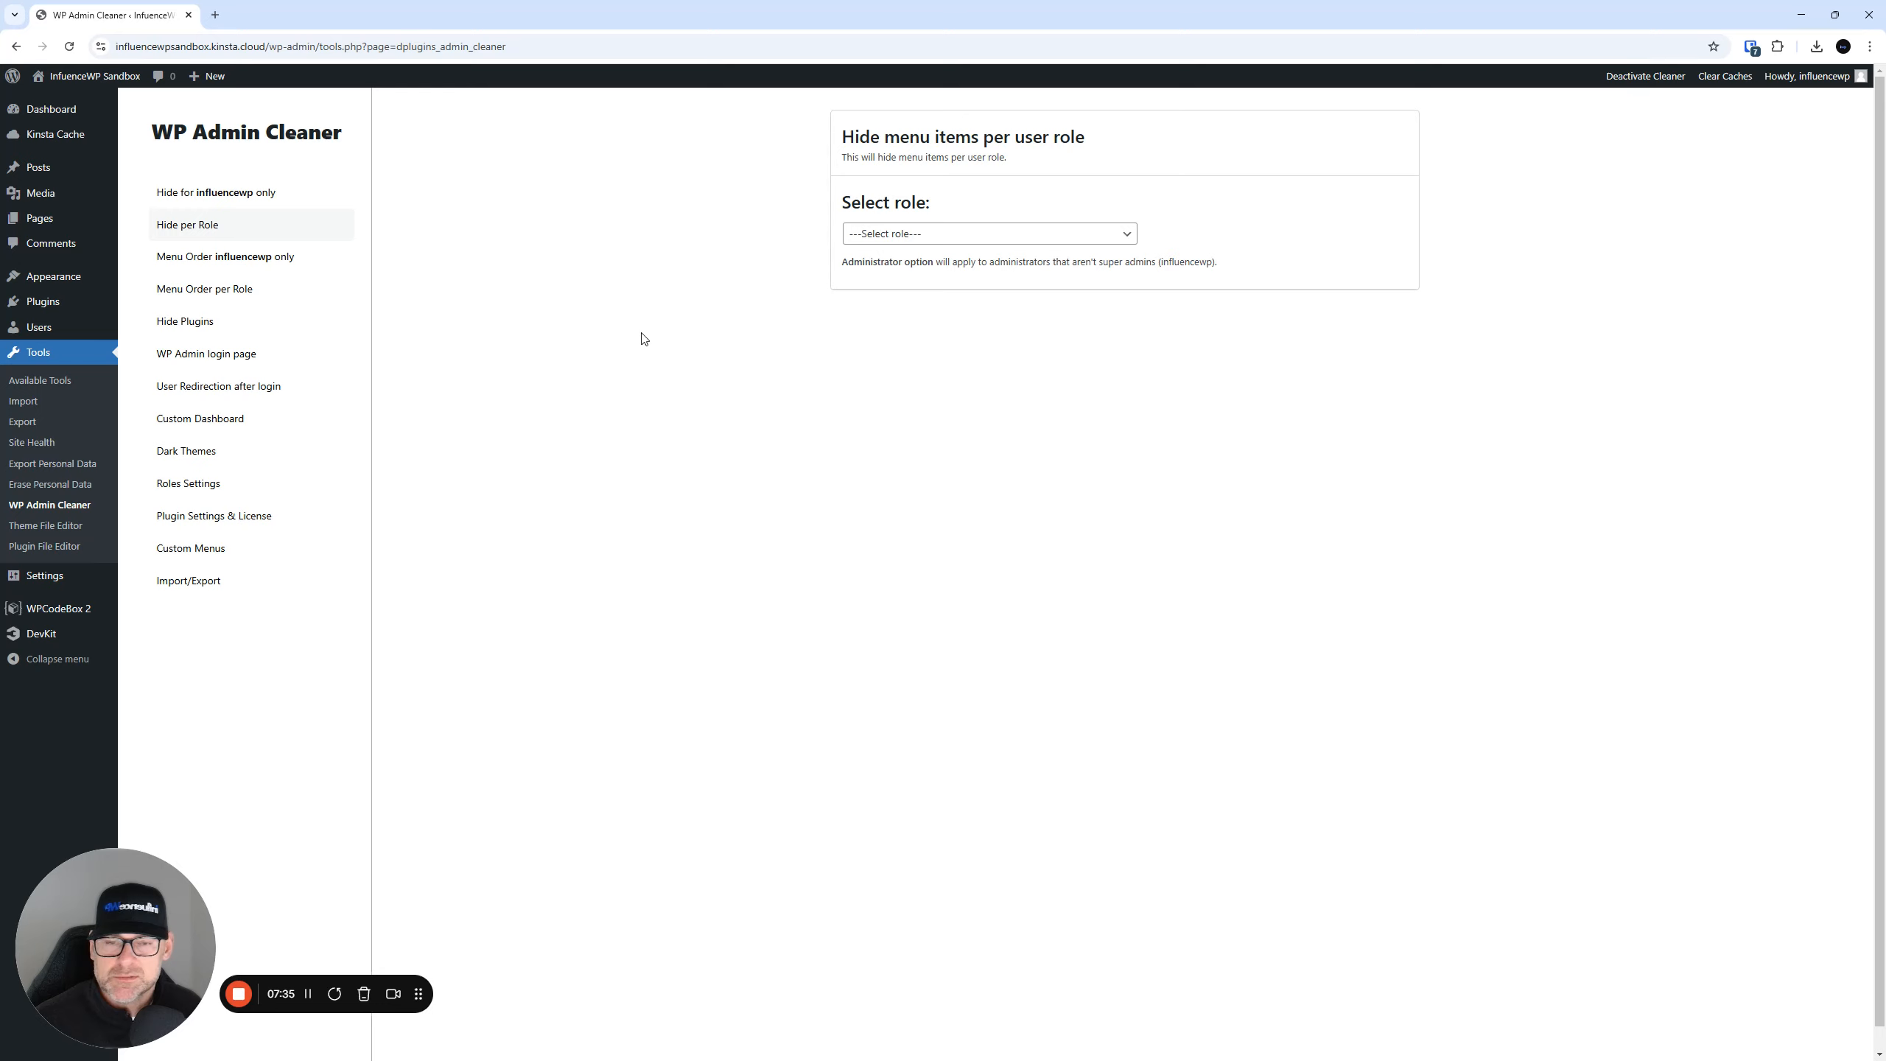
click(251, 194)
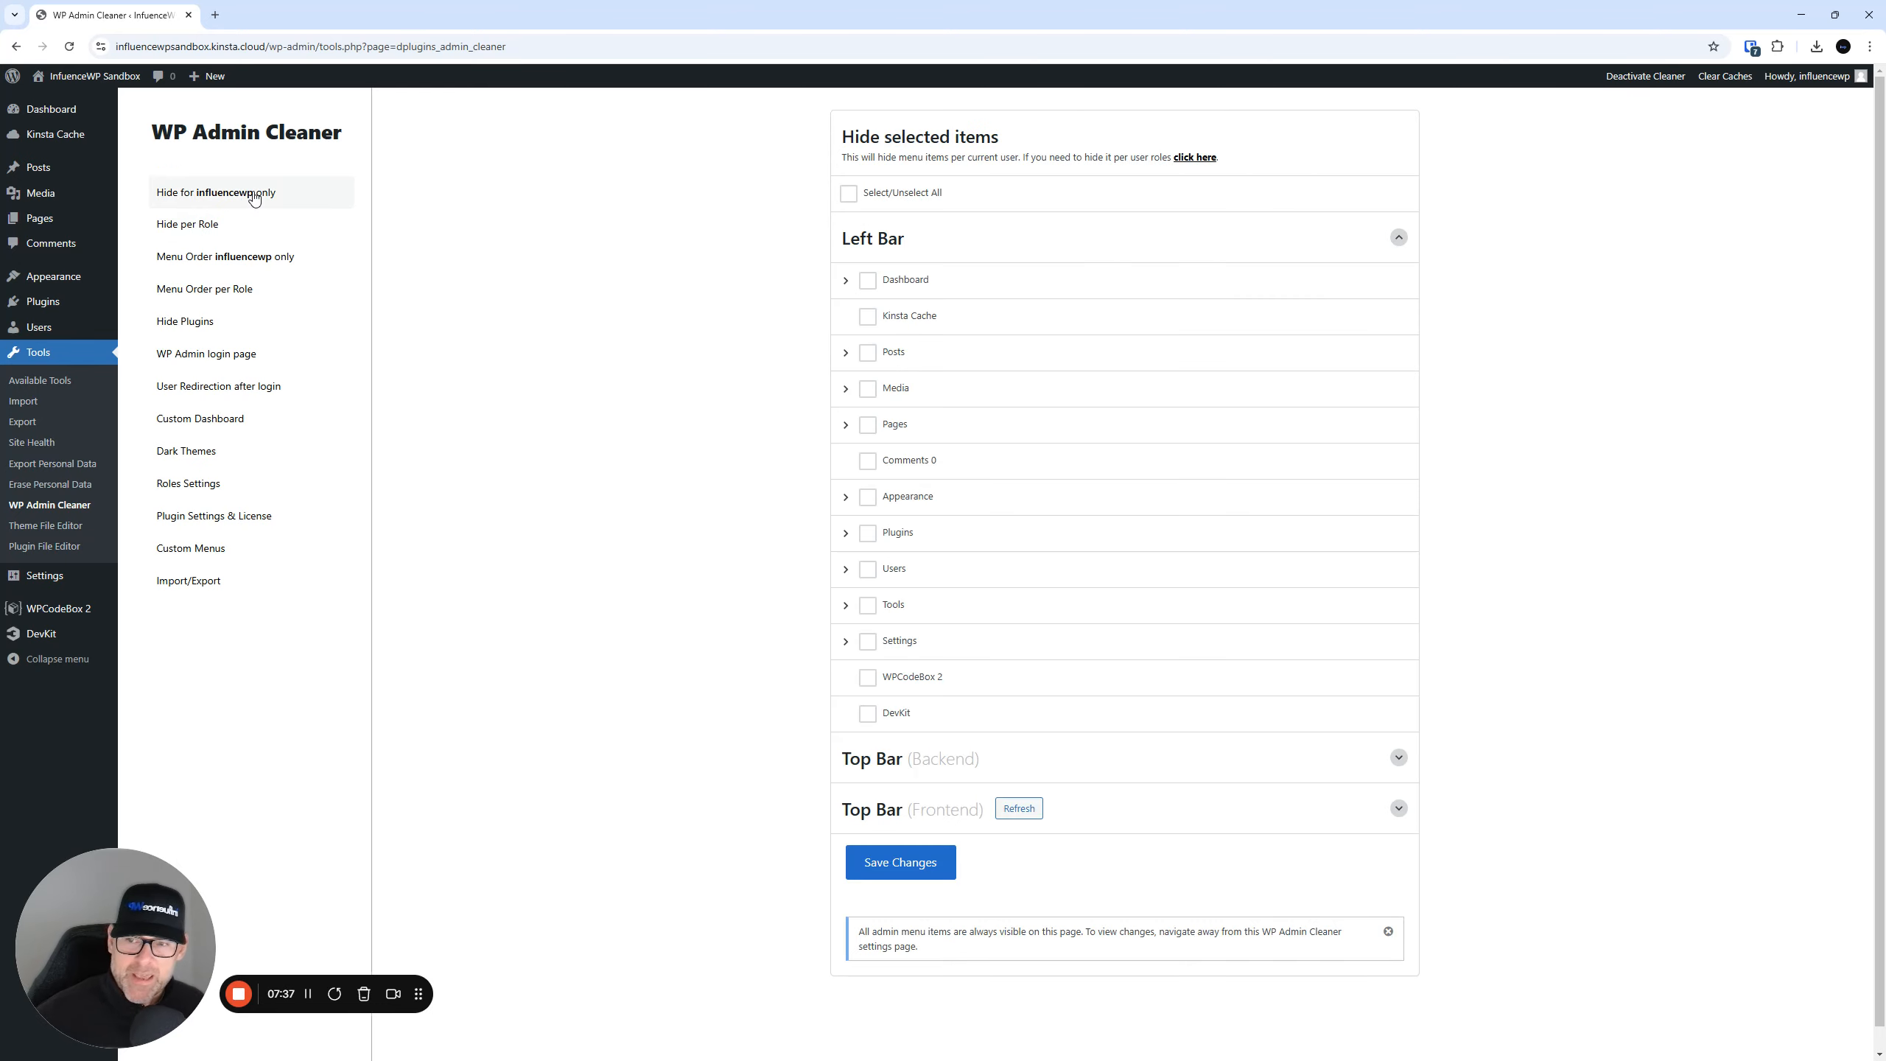
key(ctrl)
key(ctrl)
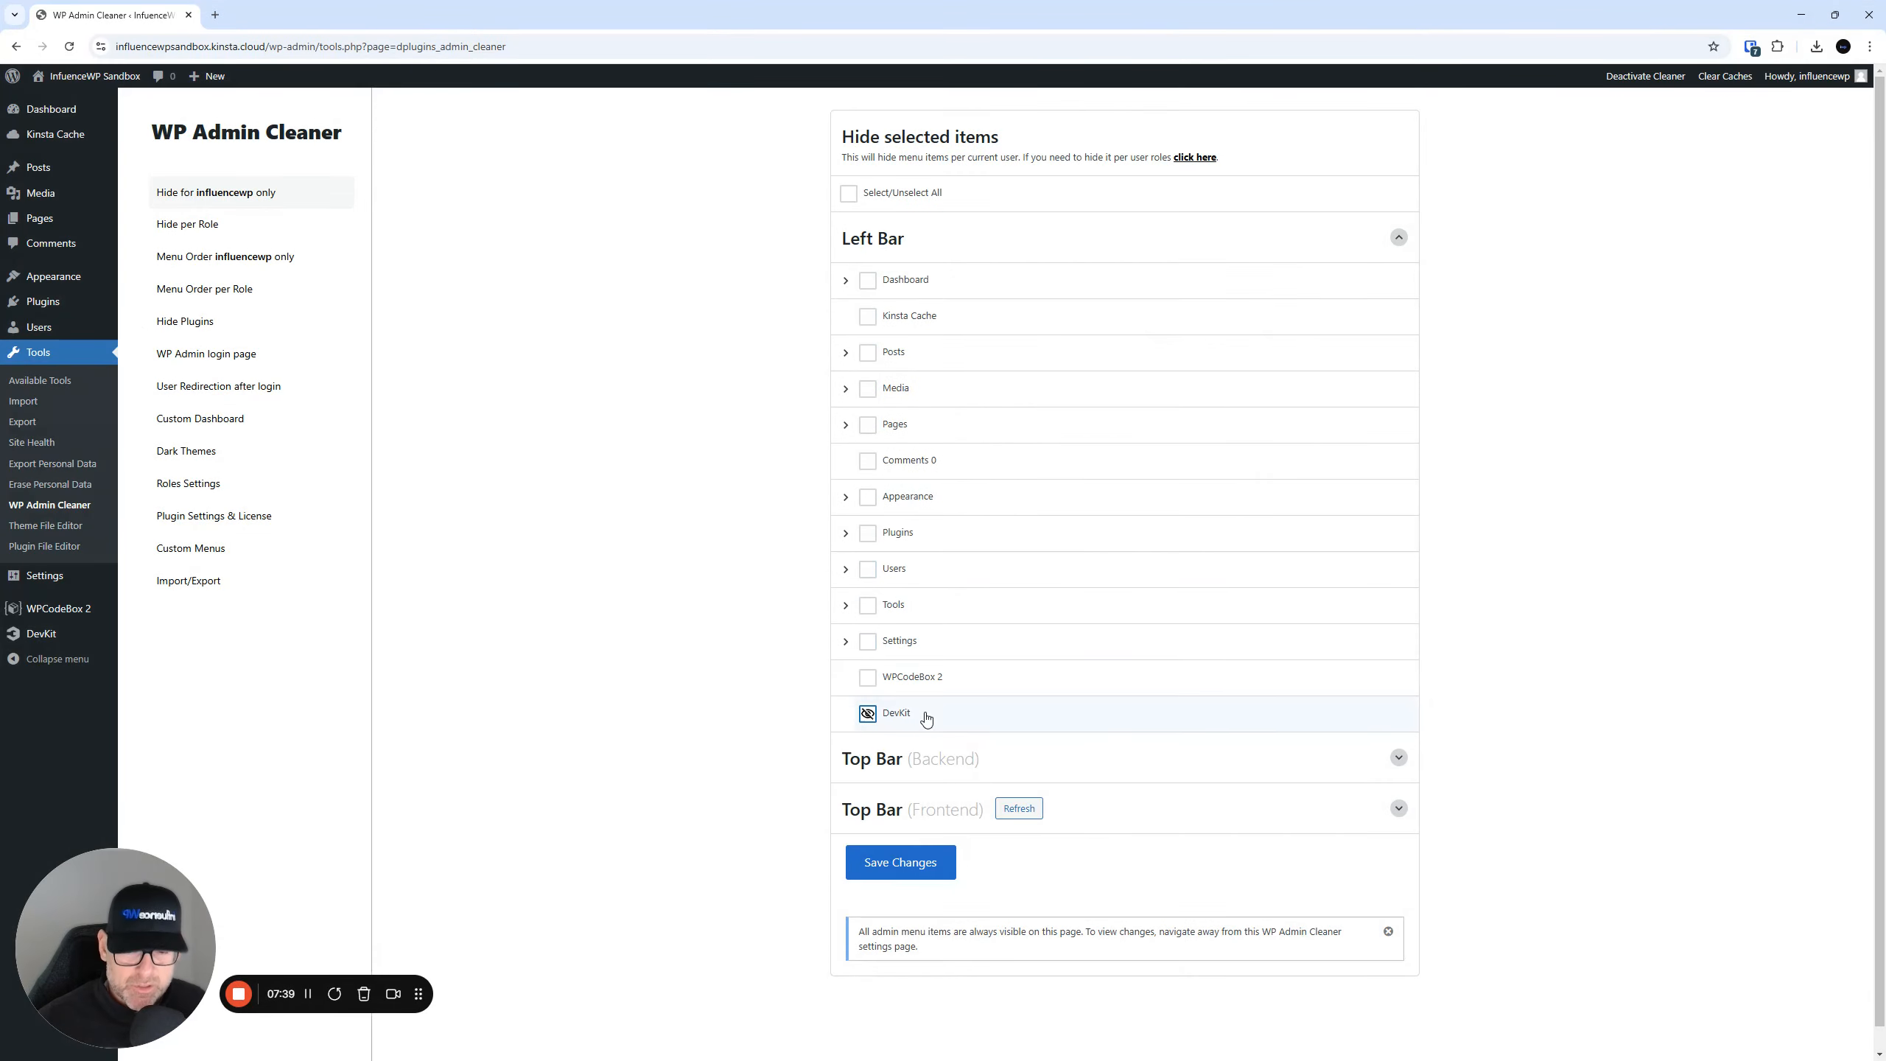
scroll(920, 661, down, 1)
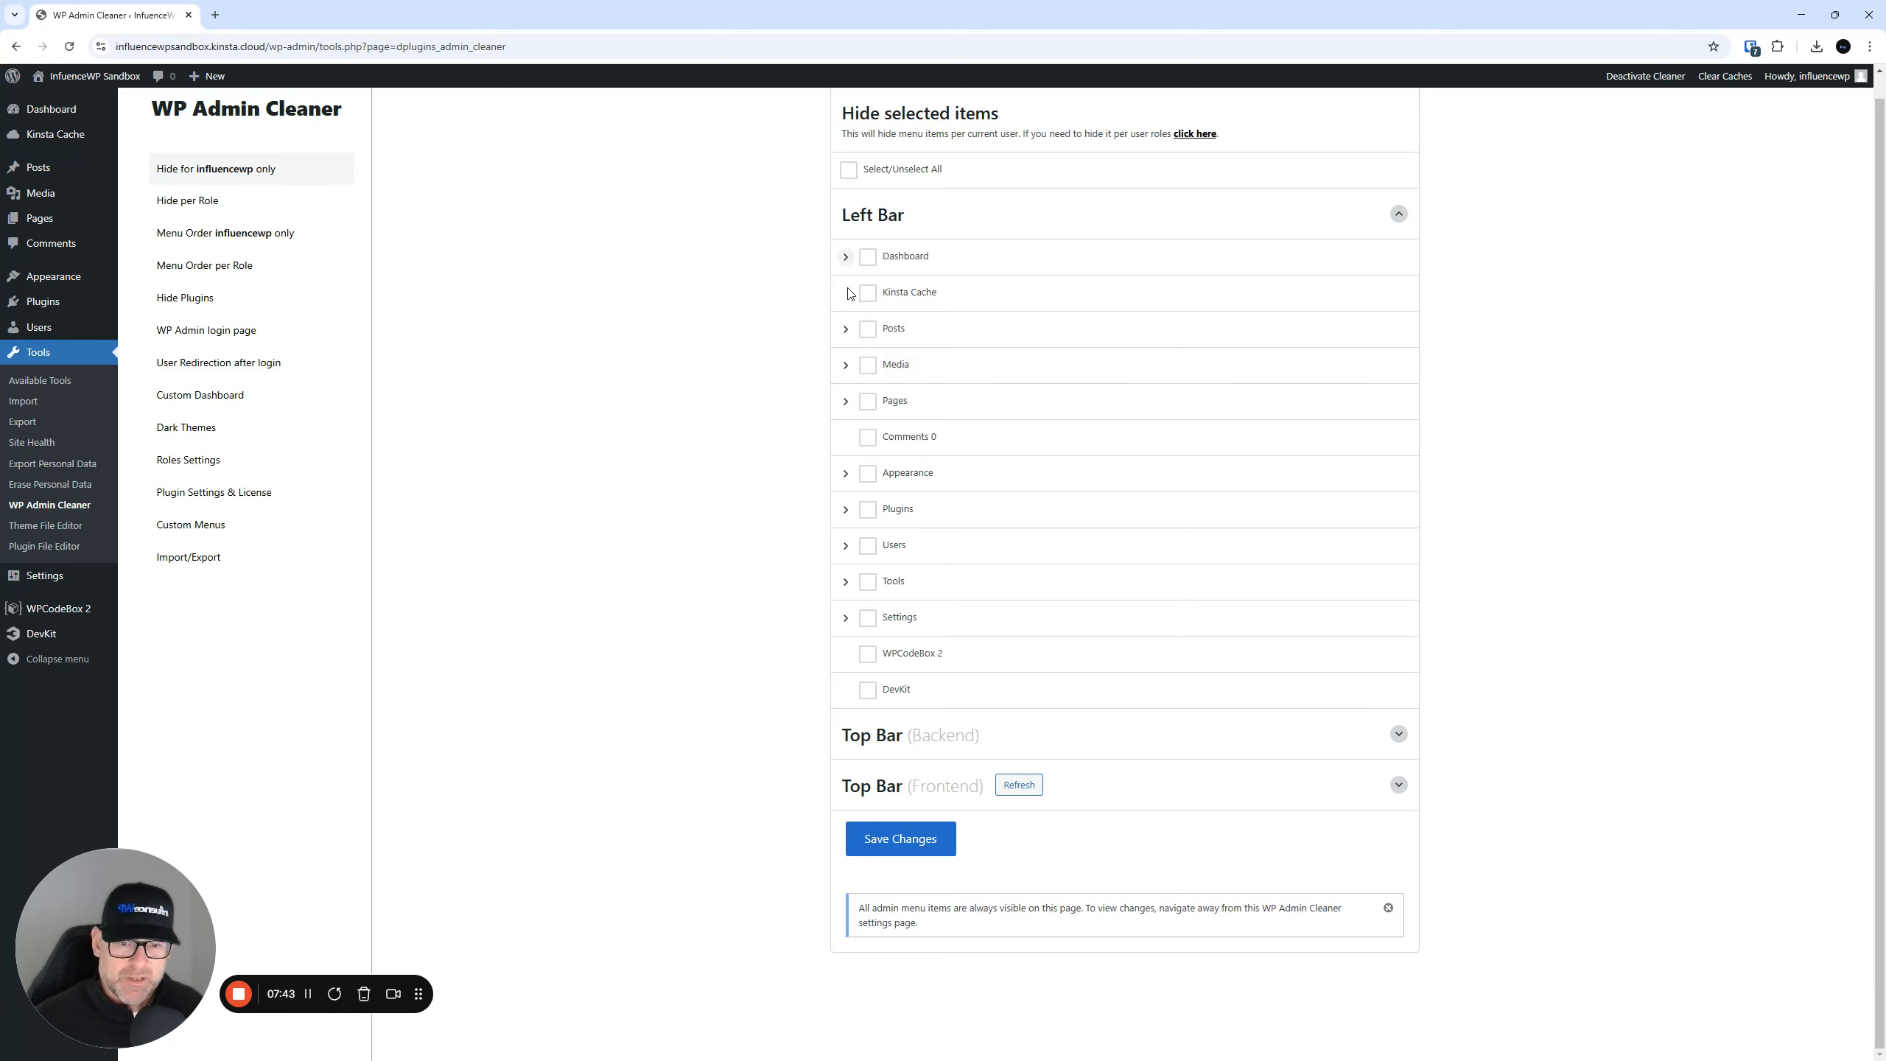
- Expand and collapse the Settings, Plugins and Pages entries to examine the sub-items that can be hidden
click(846, 620)
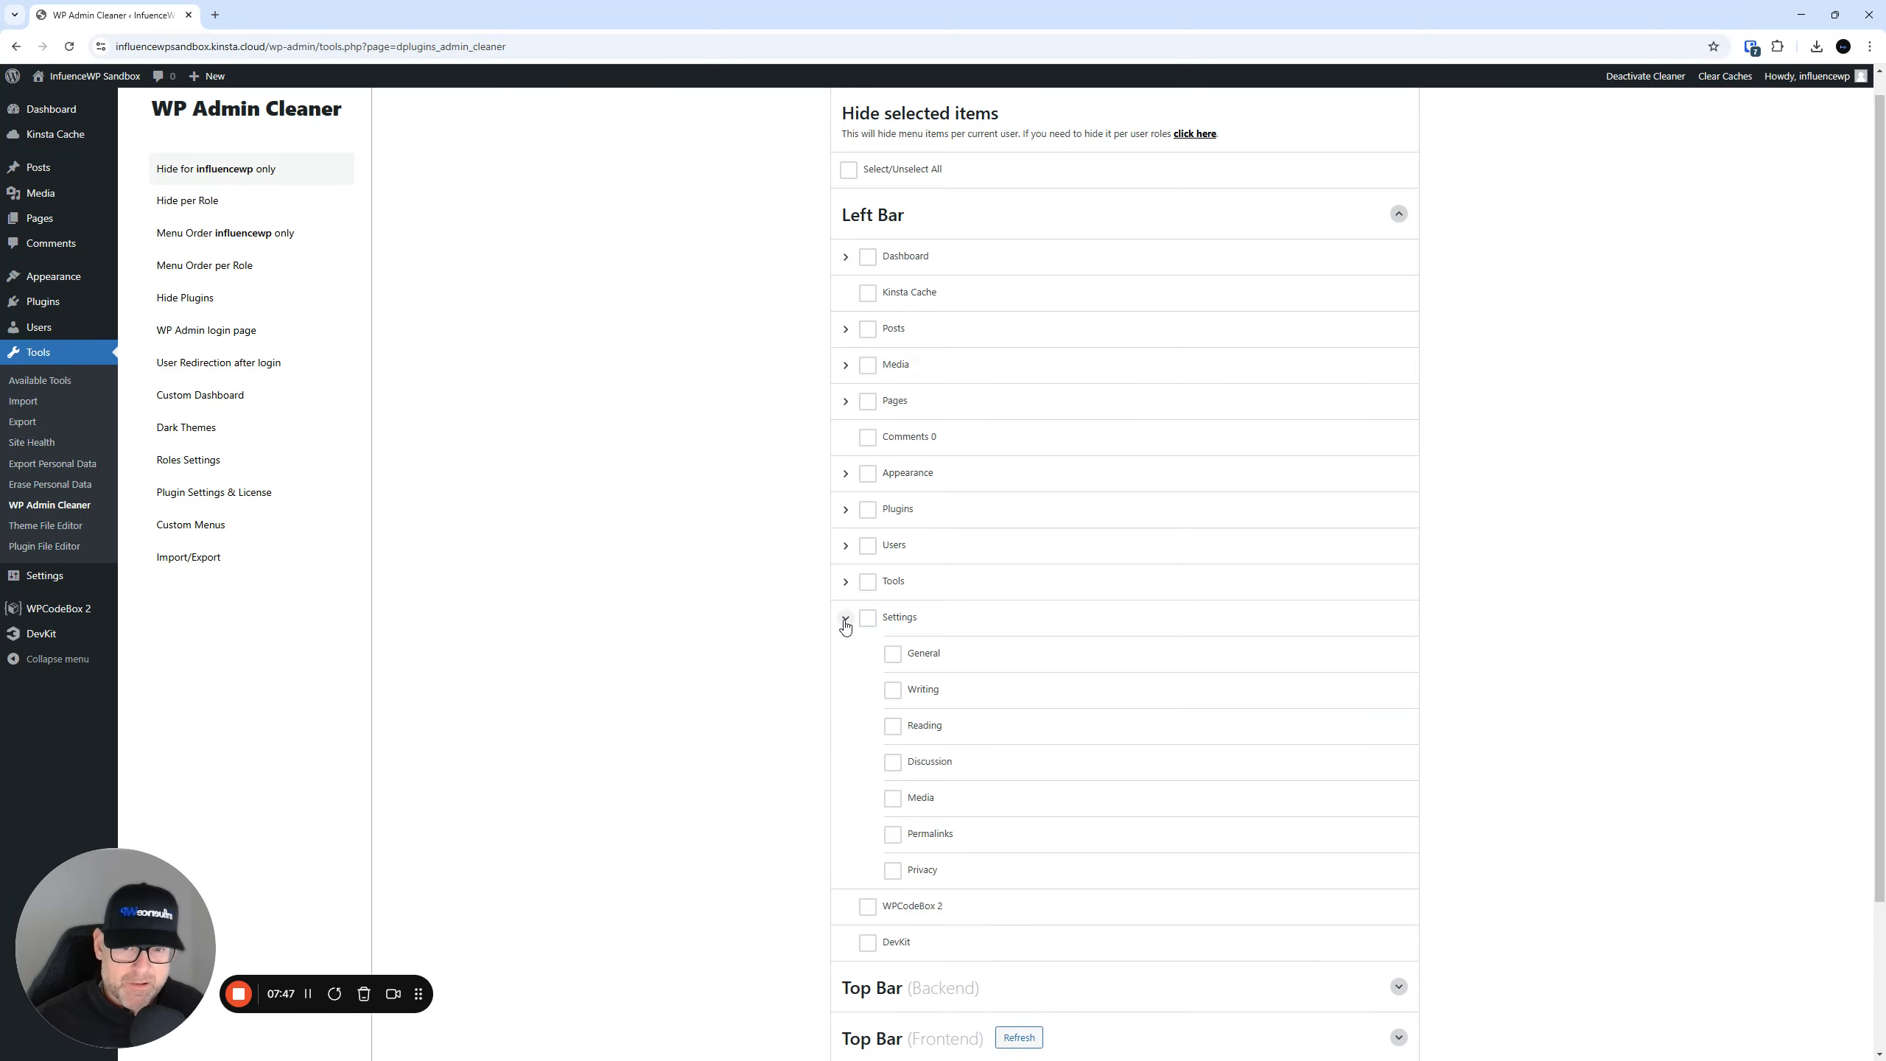
click(846, 619)
click(846, 510)
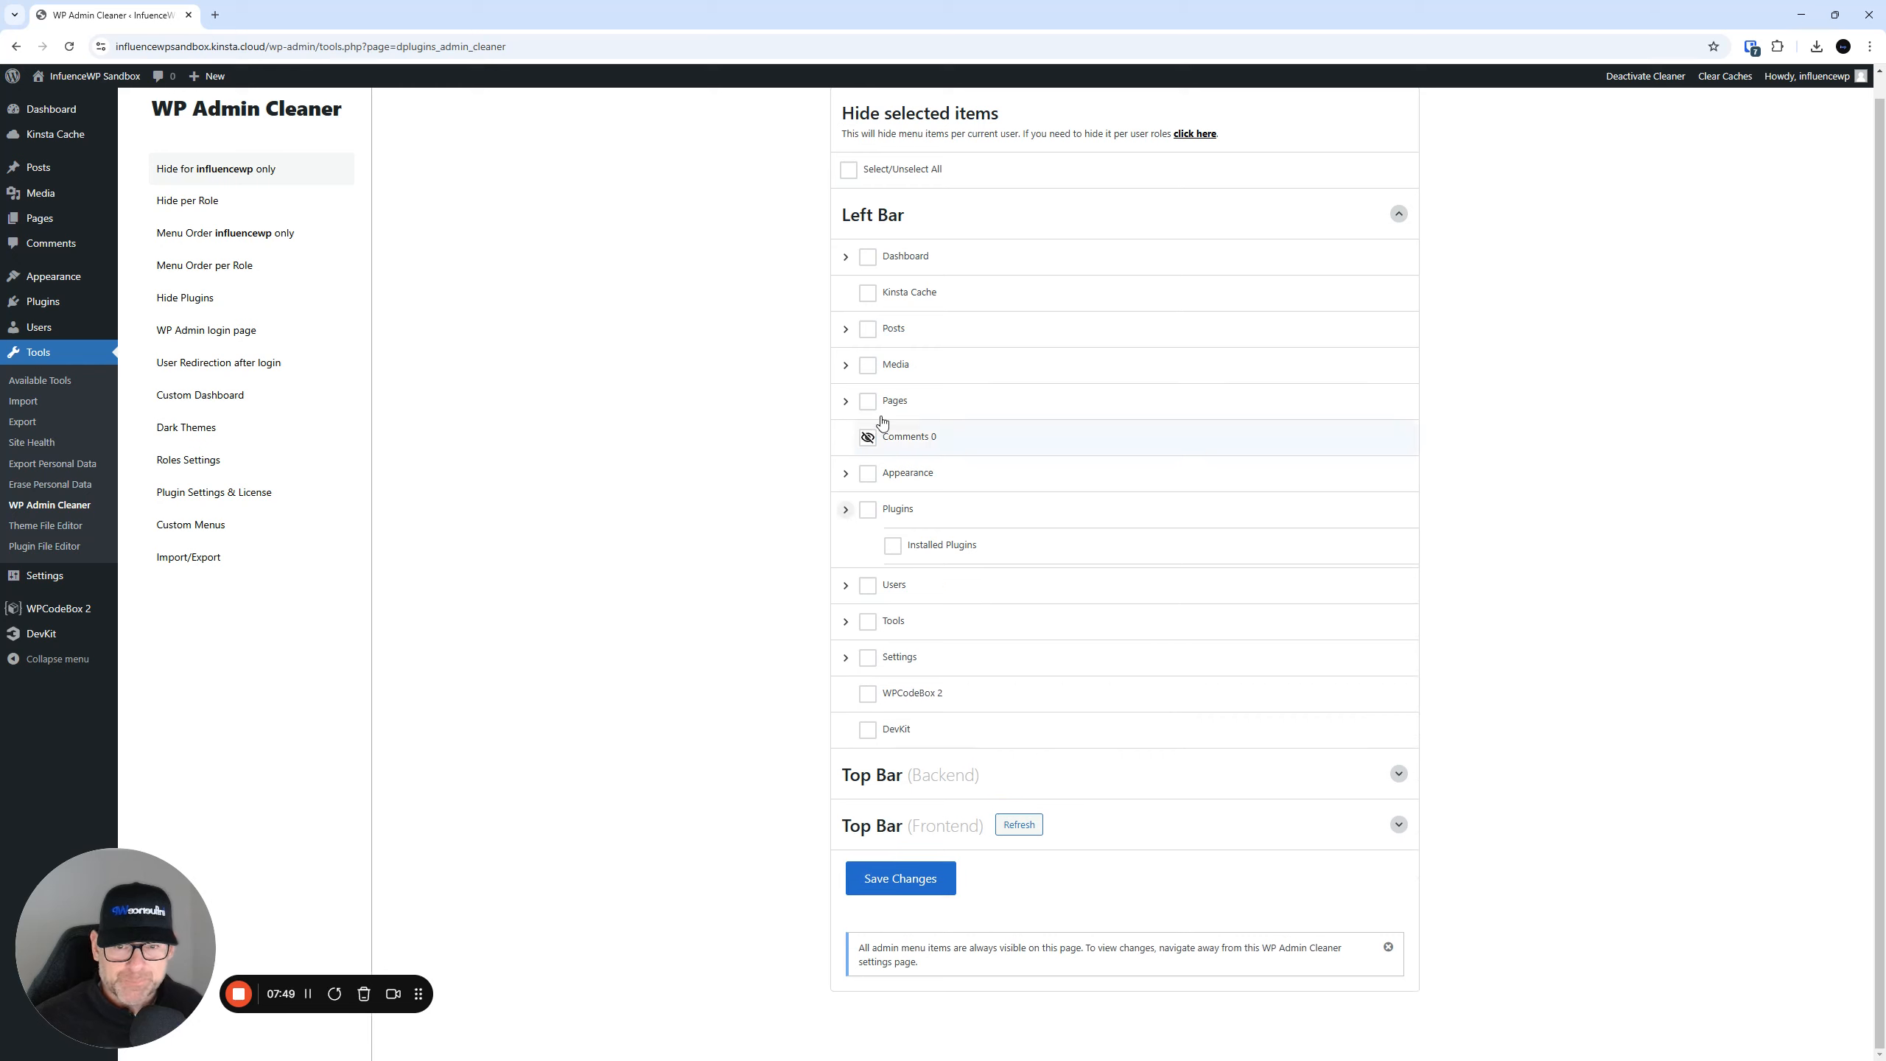
click(845, 402)
click(846, 402)
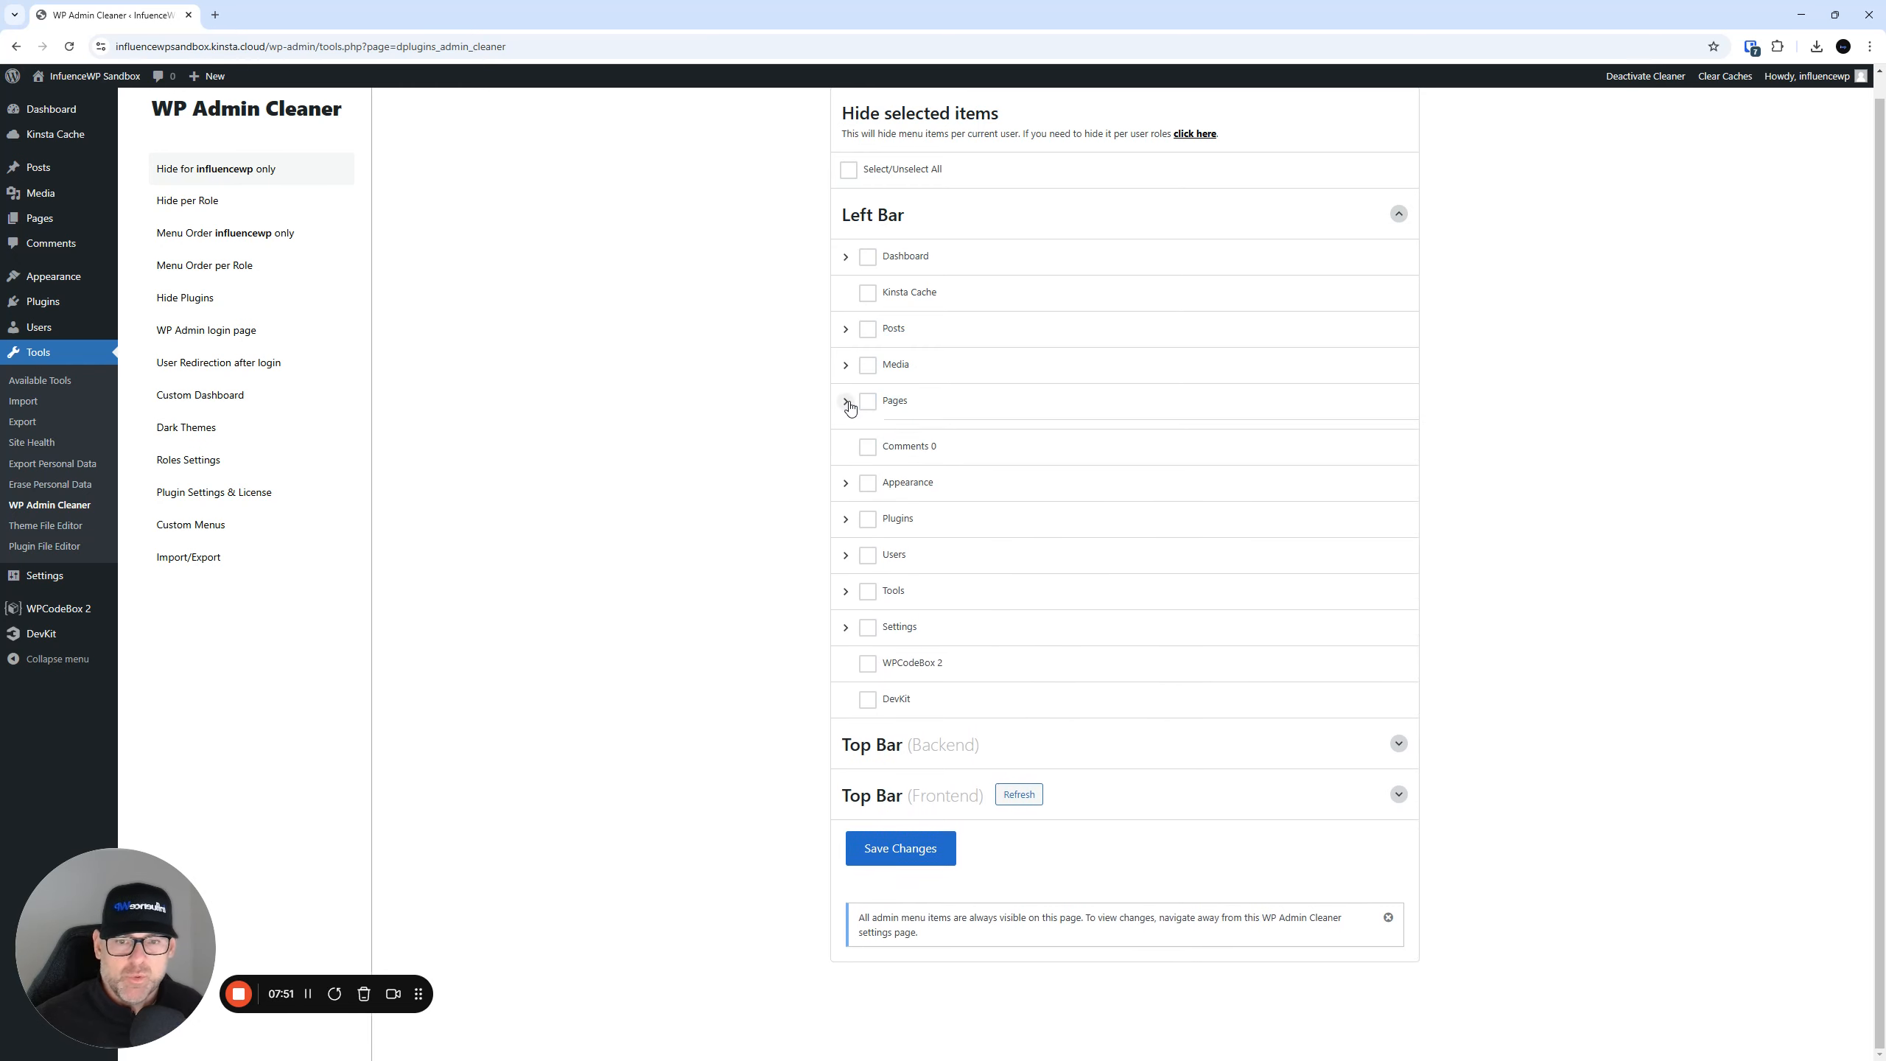
- Return to the Hide per Role settings and choose the Author role
click(196, 202)
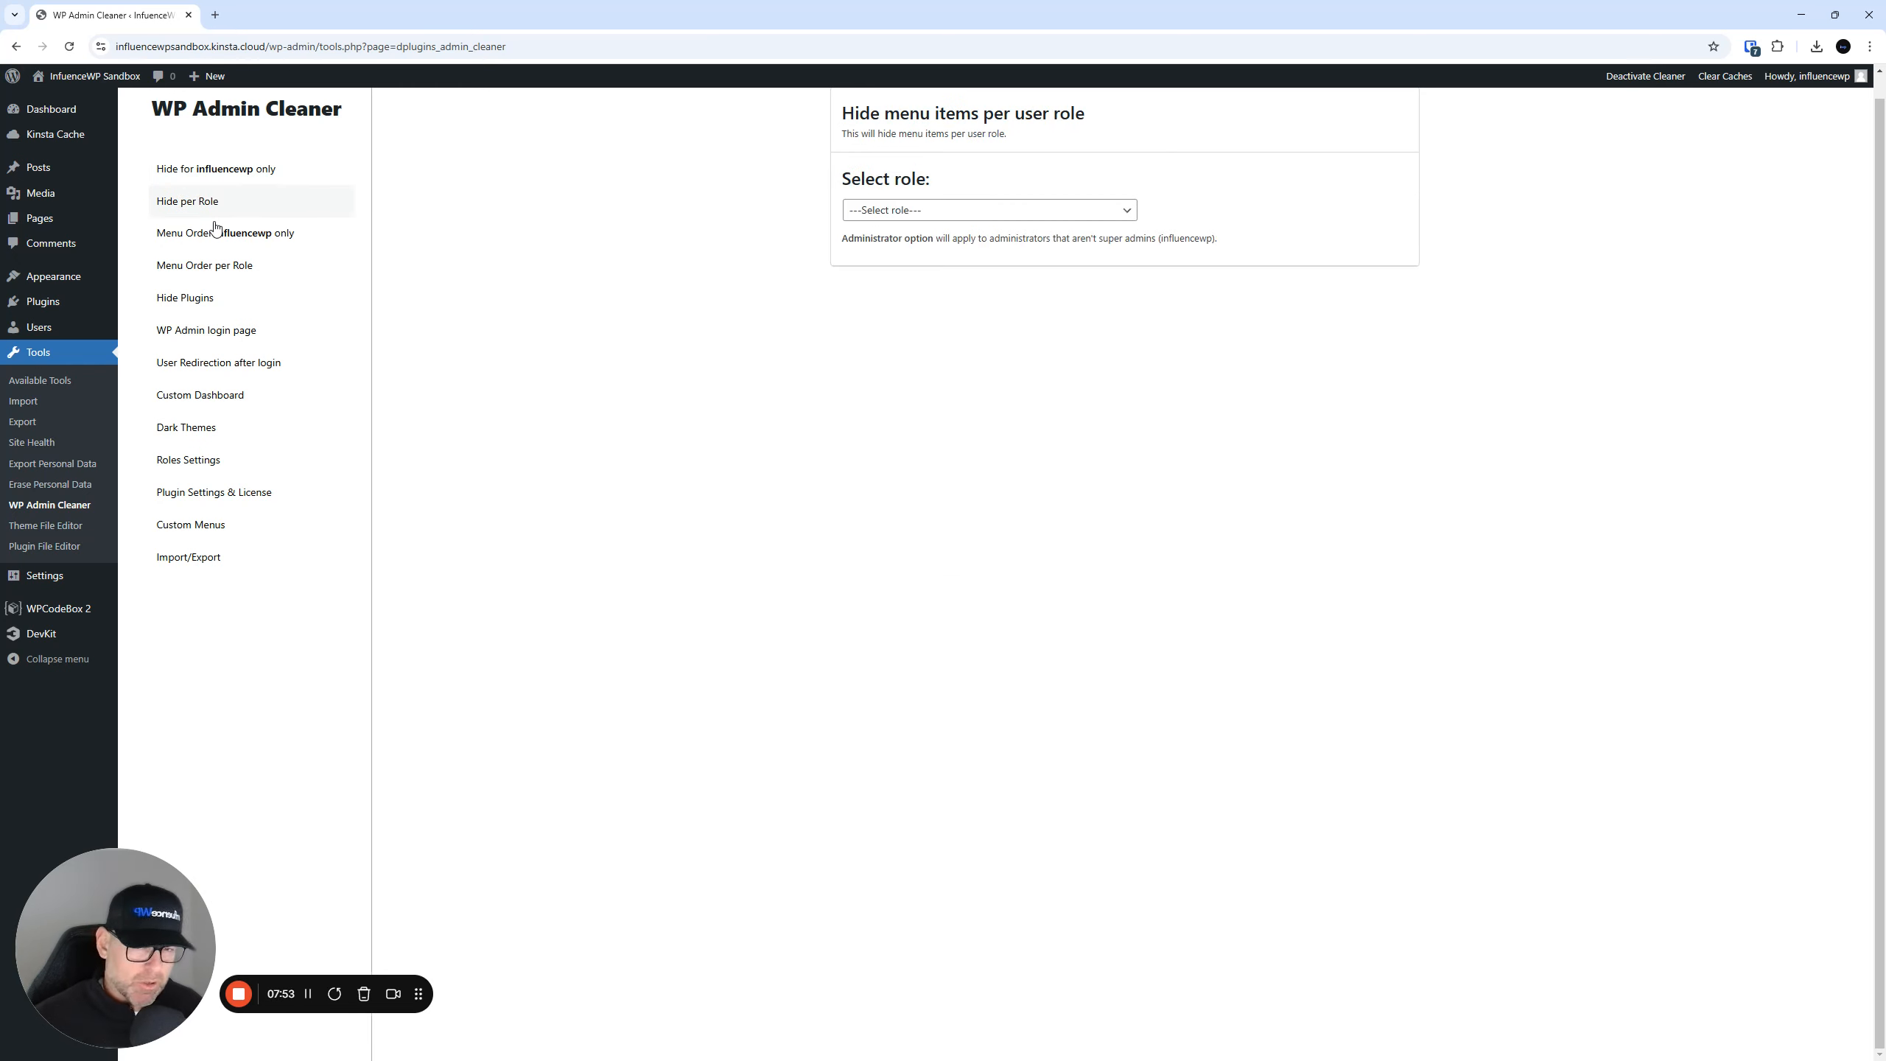
click(982, 214)
click(898, 291)
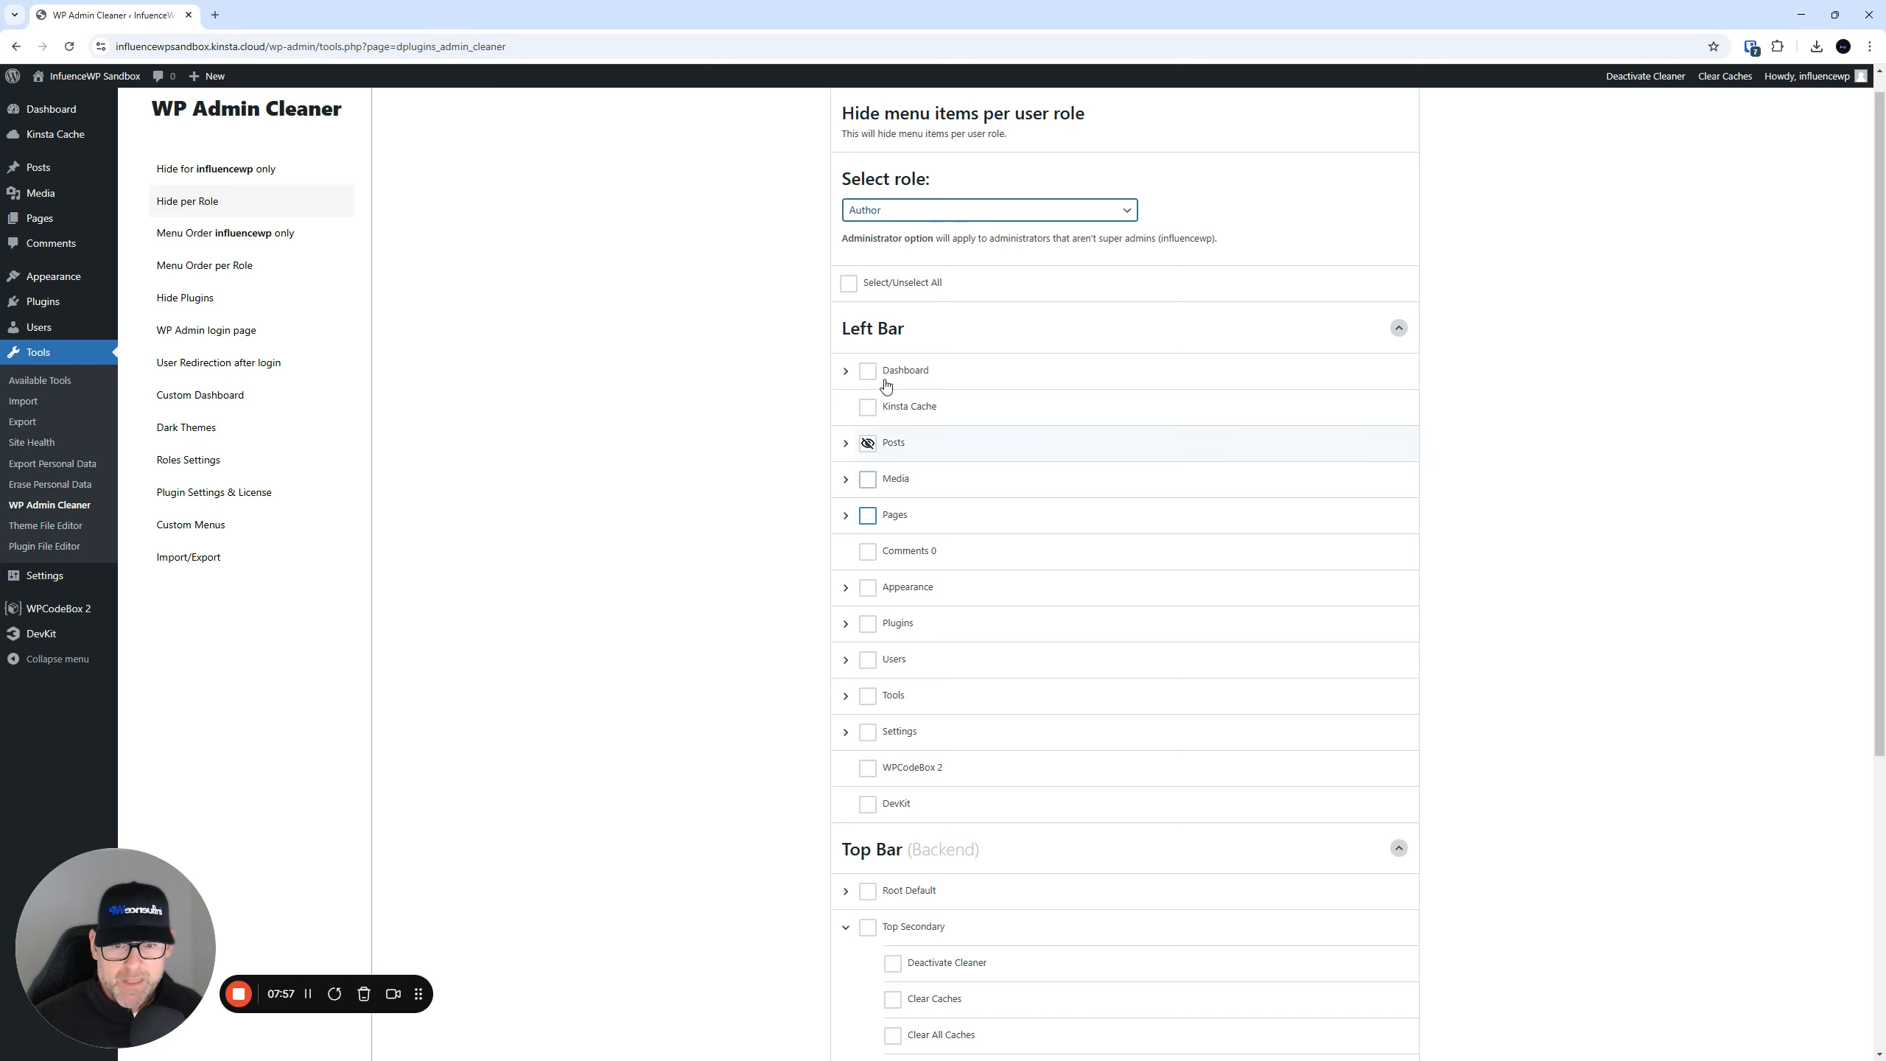
- Check the Dashboard entry's sub-items, view the menu order for the current user and return to Hide per Role
click(846, 371)
click(846, 372)
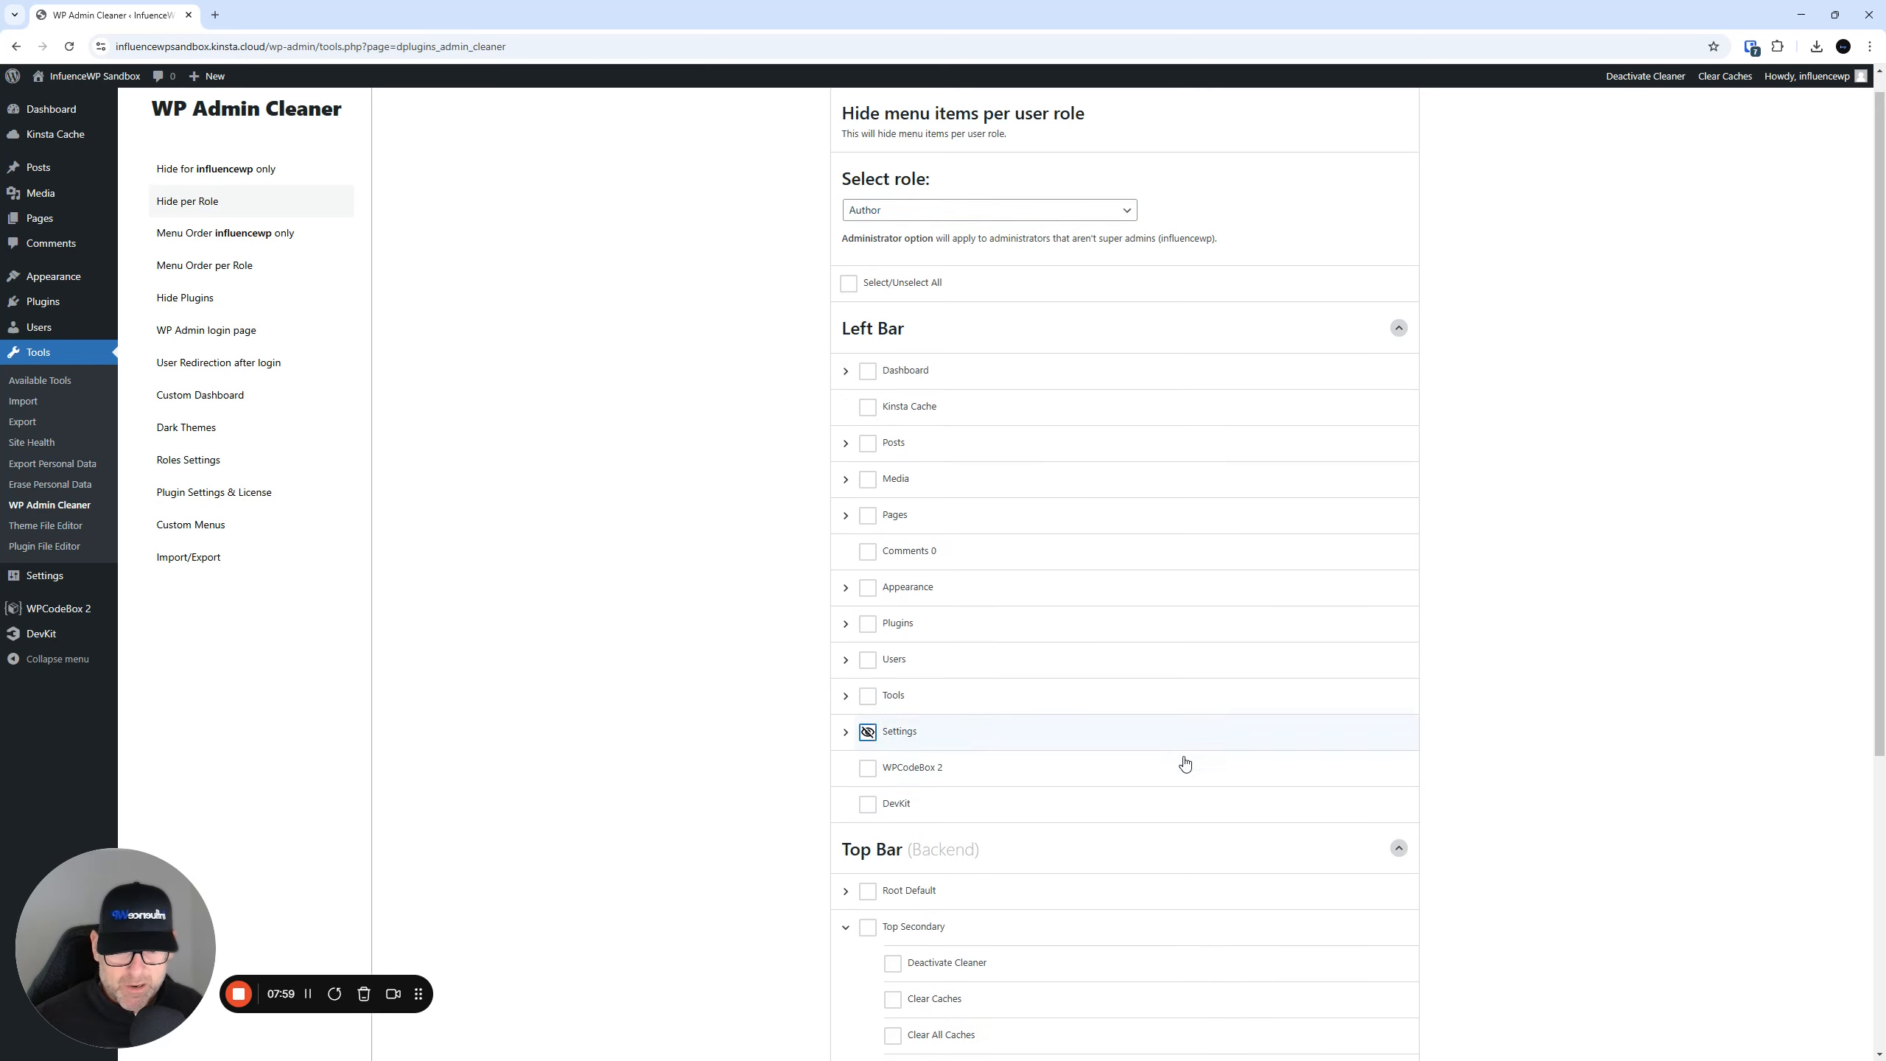
click(217, 236)
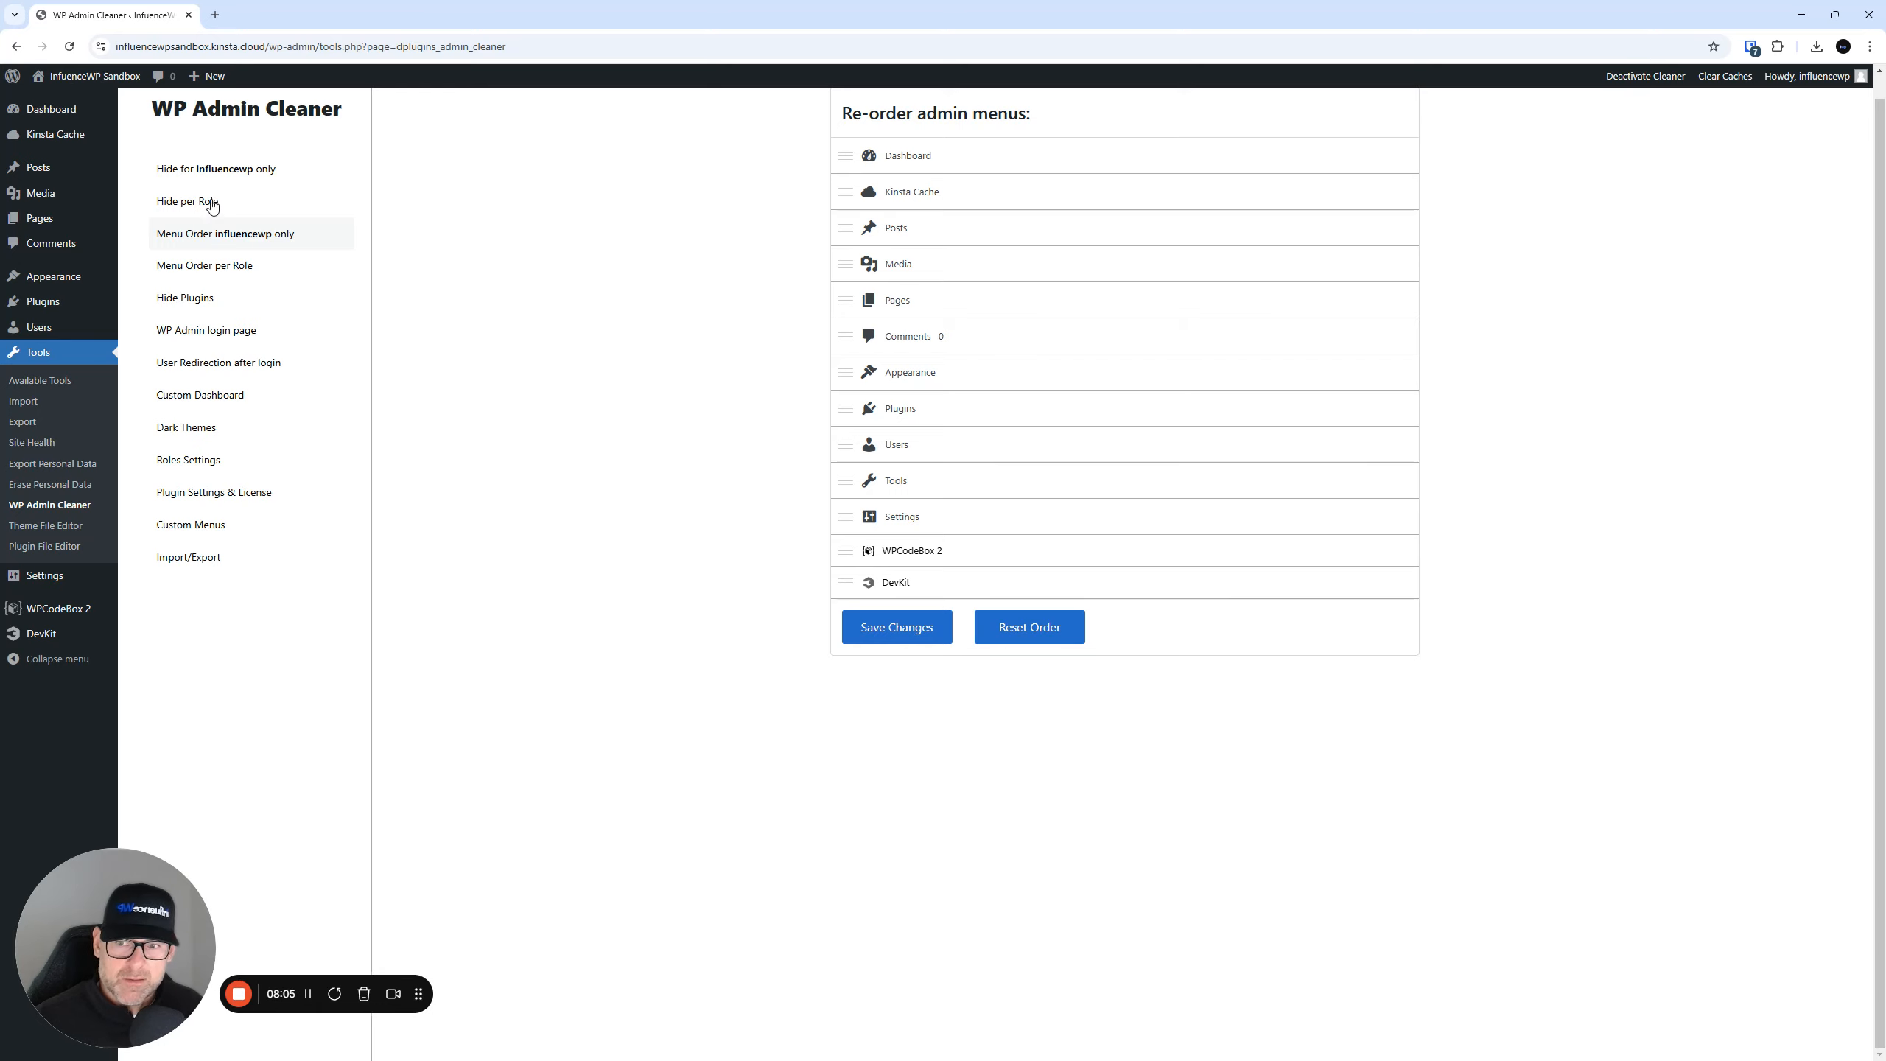
click(215, 201)
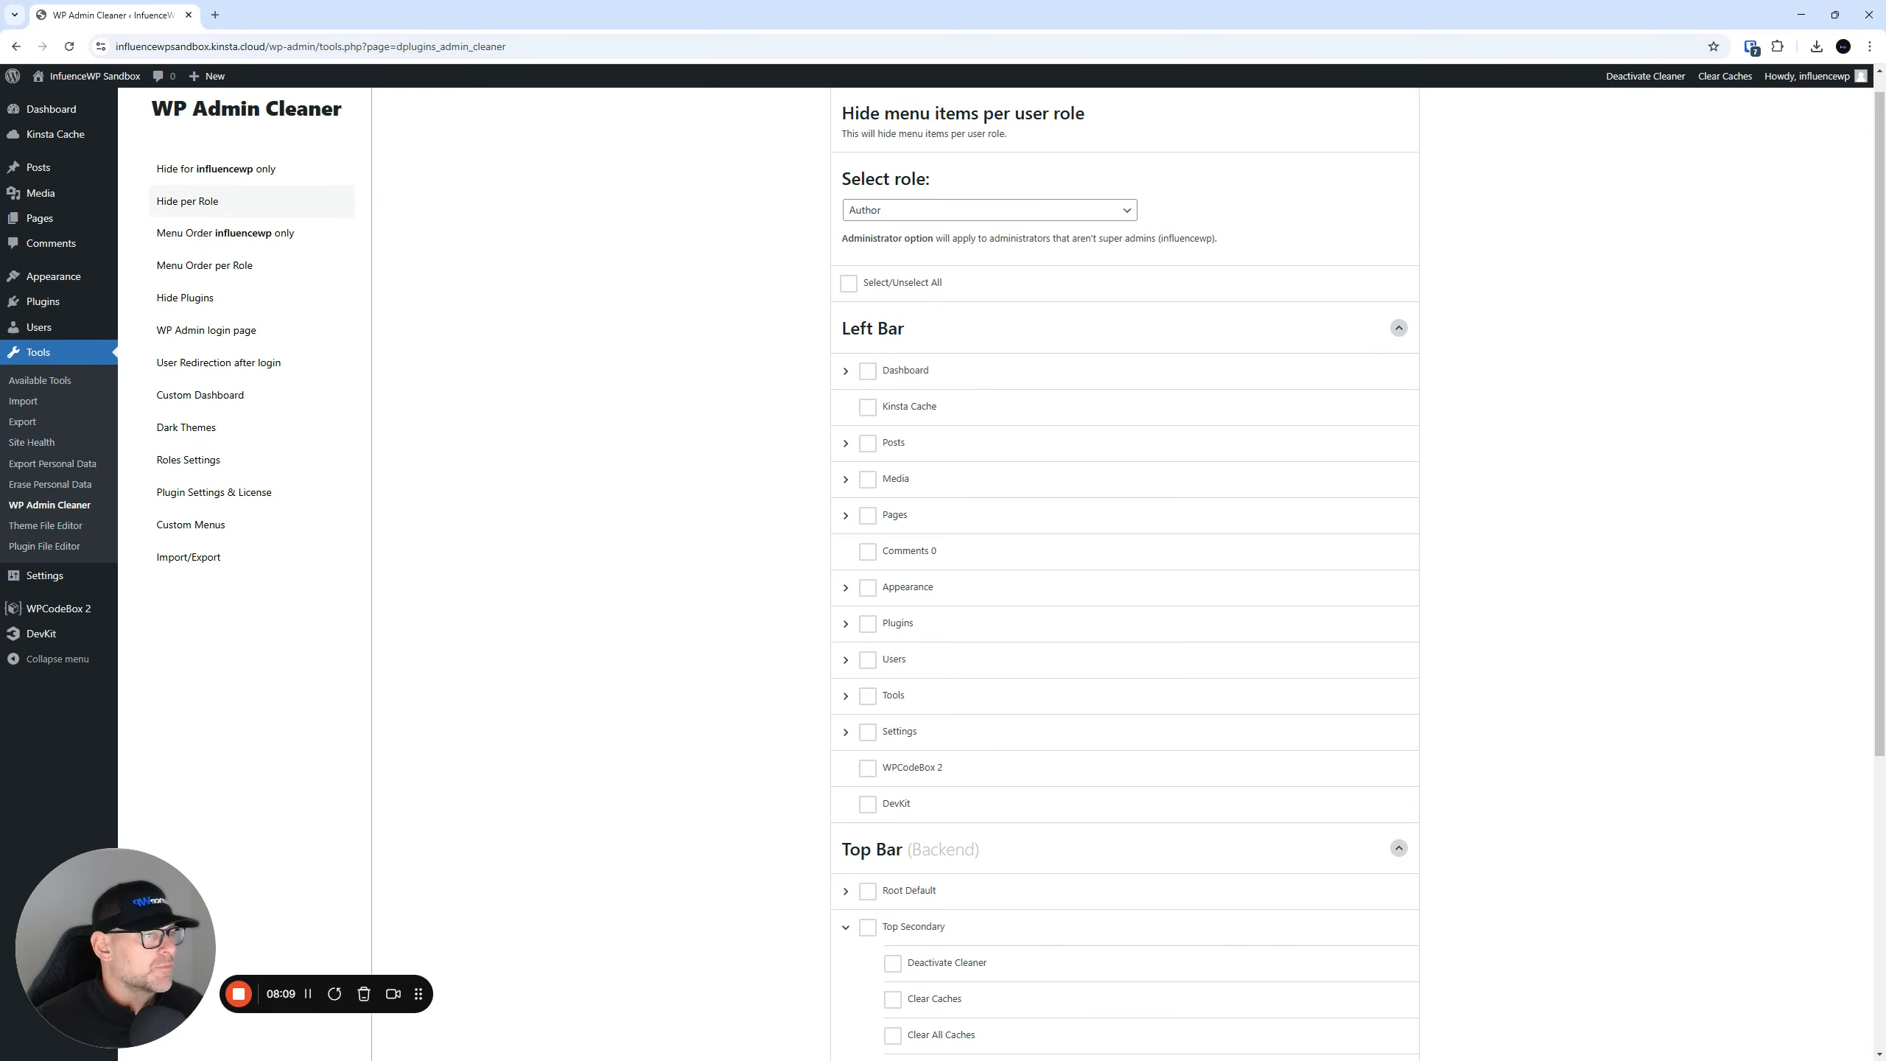
- Bring in the author's browser window, view its Tools page, go back to the dashboard and move the window to the other display
drag(1885, 124, 965, 322)
double_click(1119, 313)
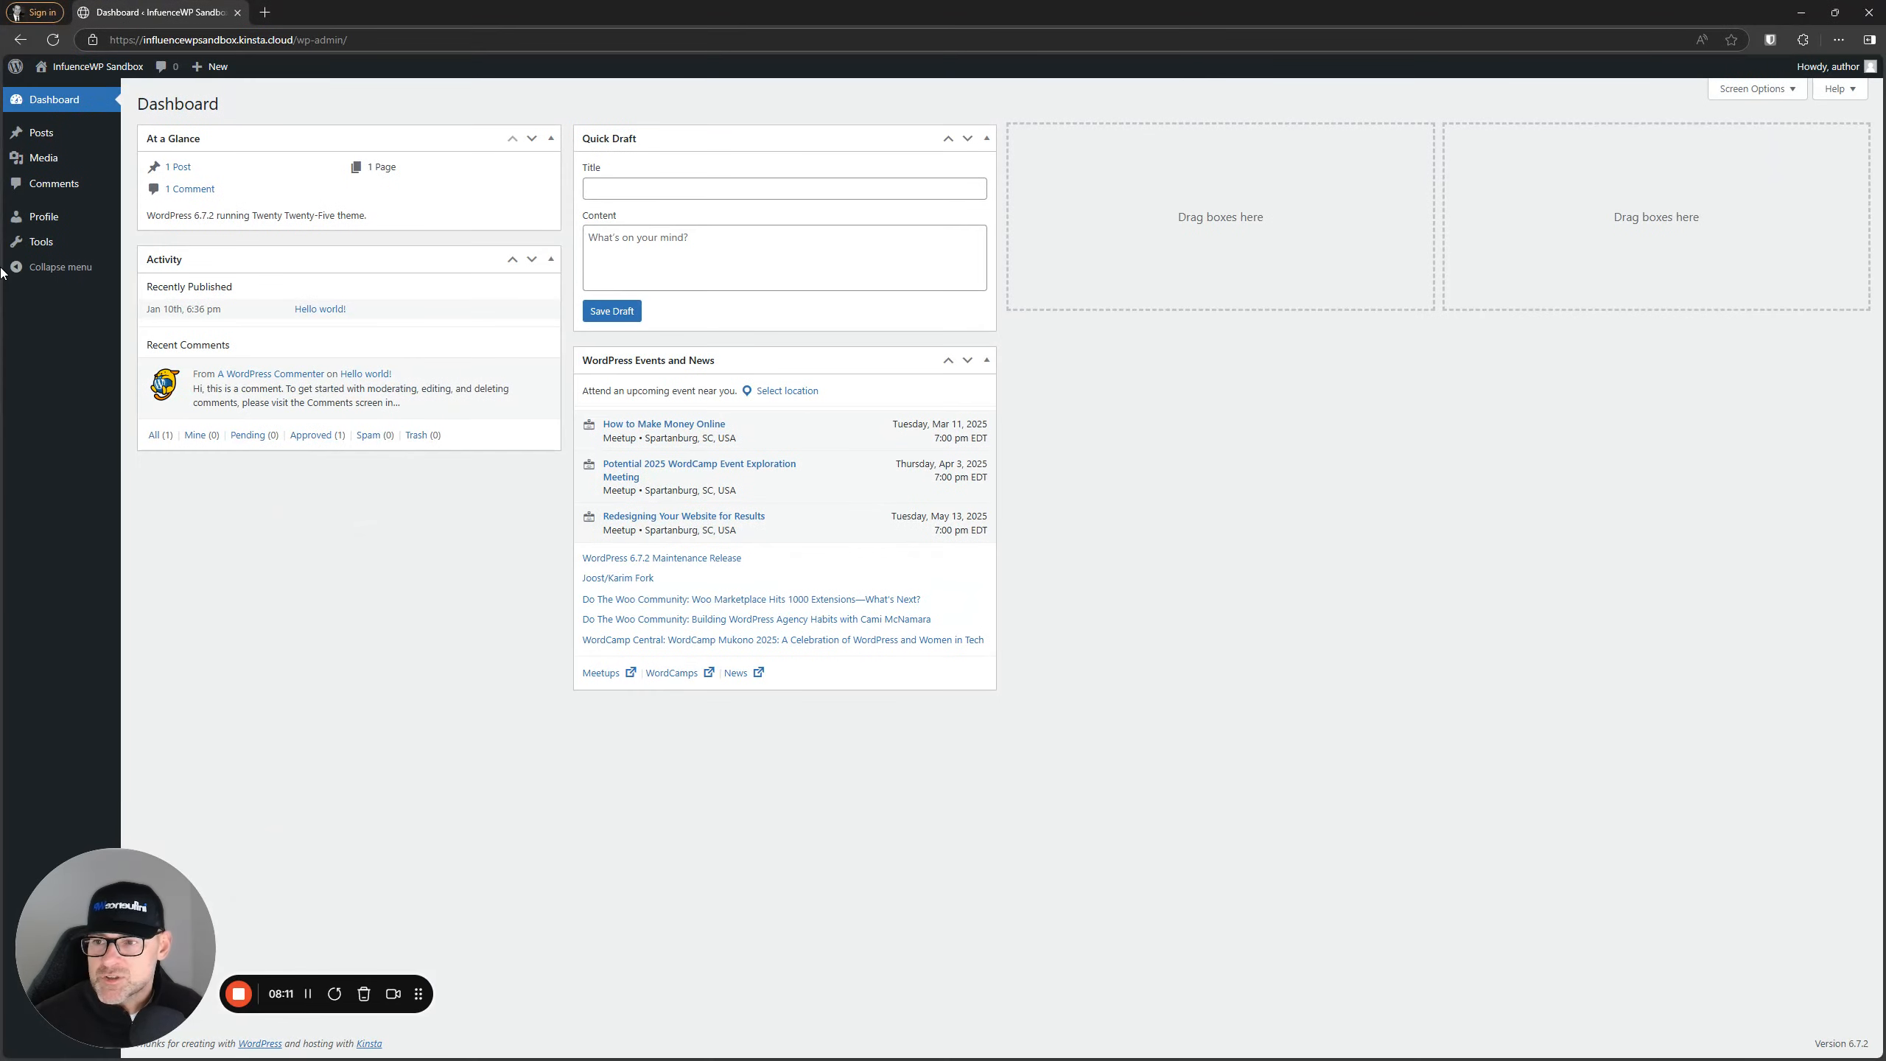
click(36, 250)
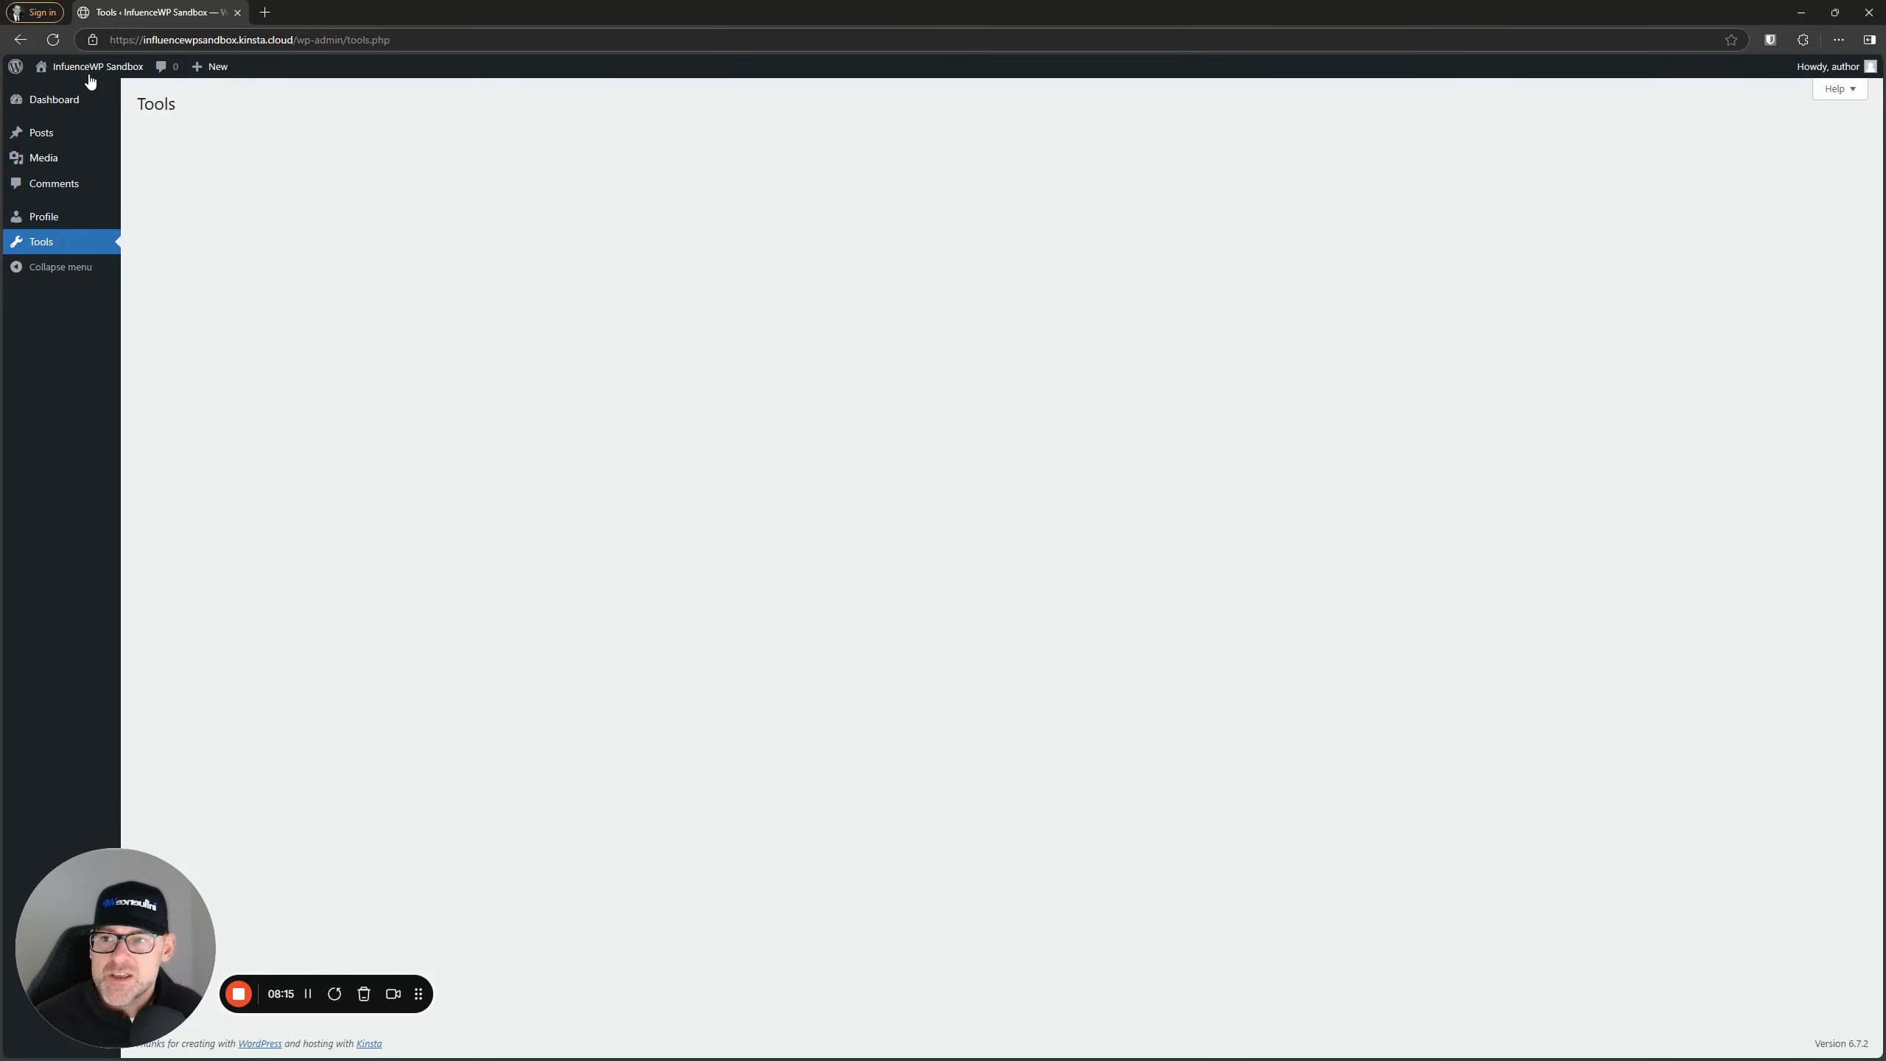
click(21, 39)
drag(404, 14, 1885, 51)
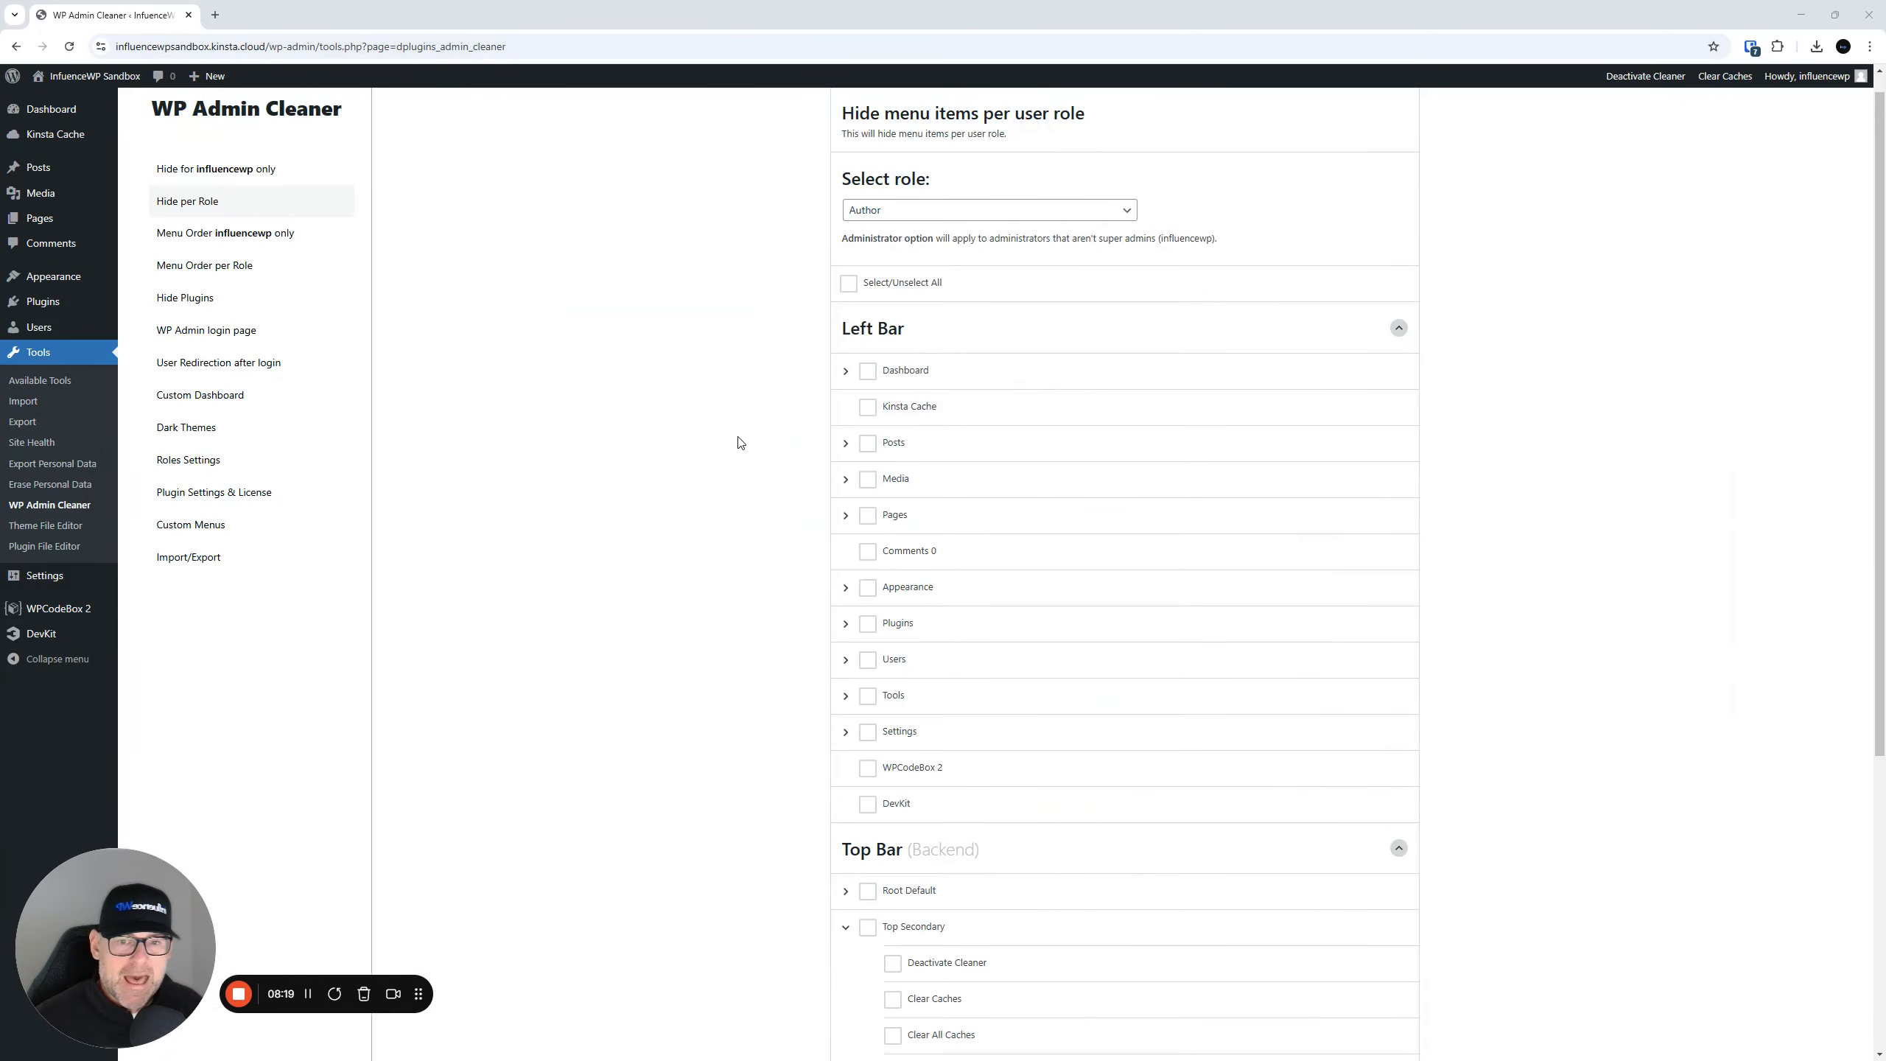
- Mark the Tools menu in the left bar as hidden for the Author role and check its sub-items
click(867, 696)
click(845, 698)
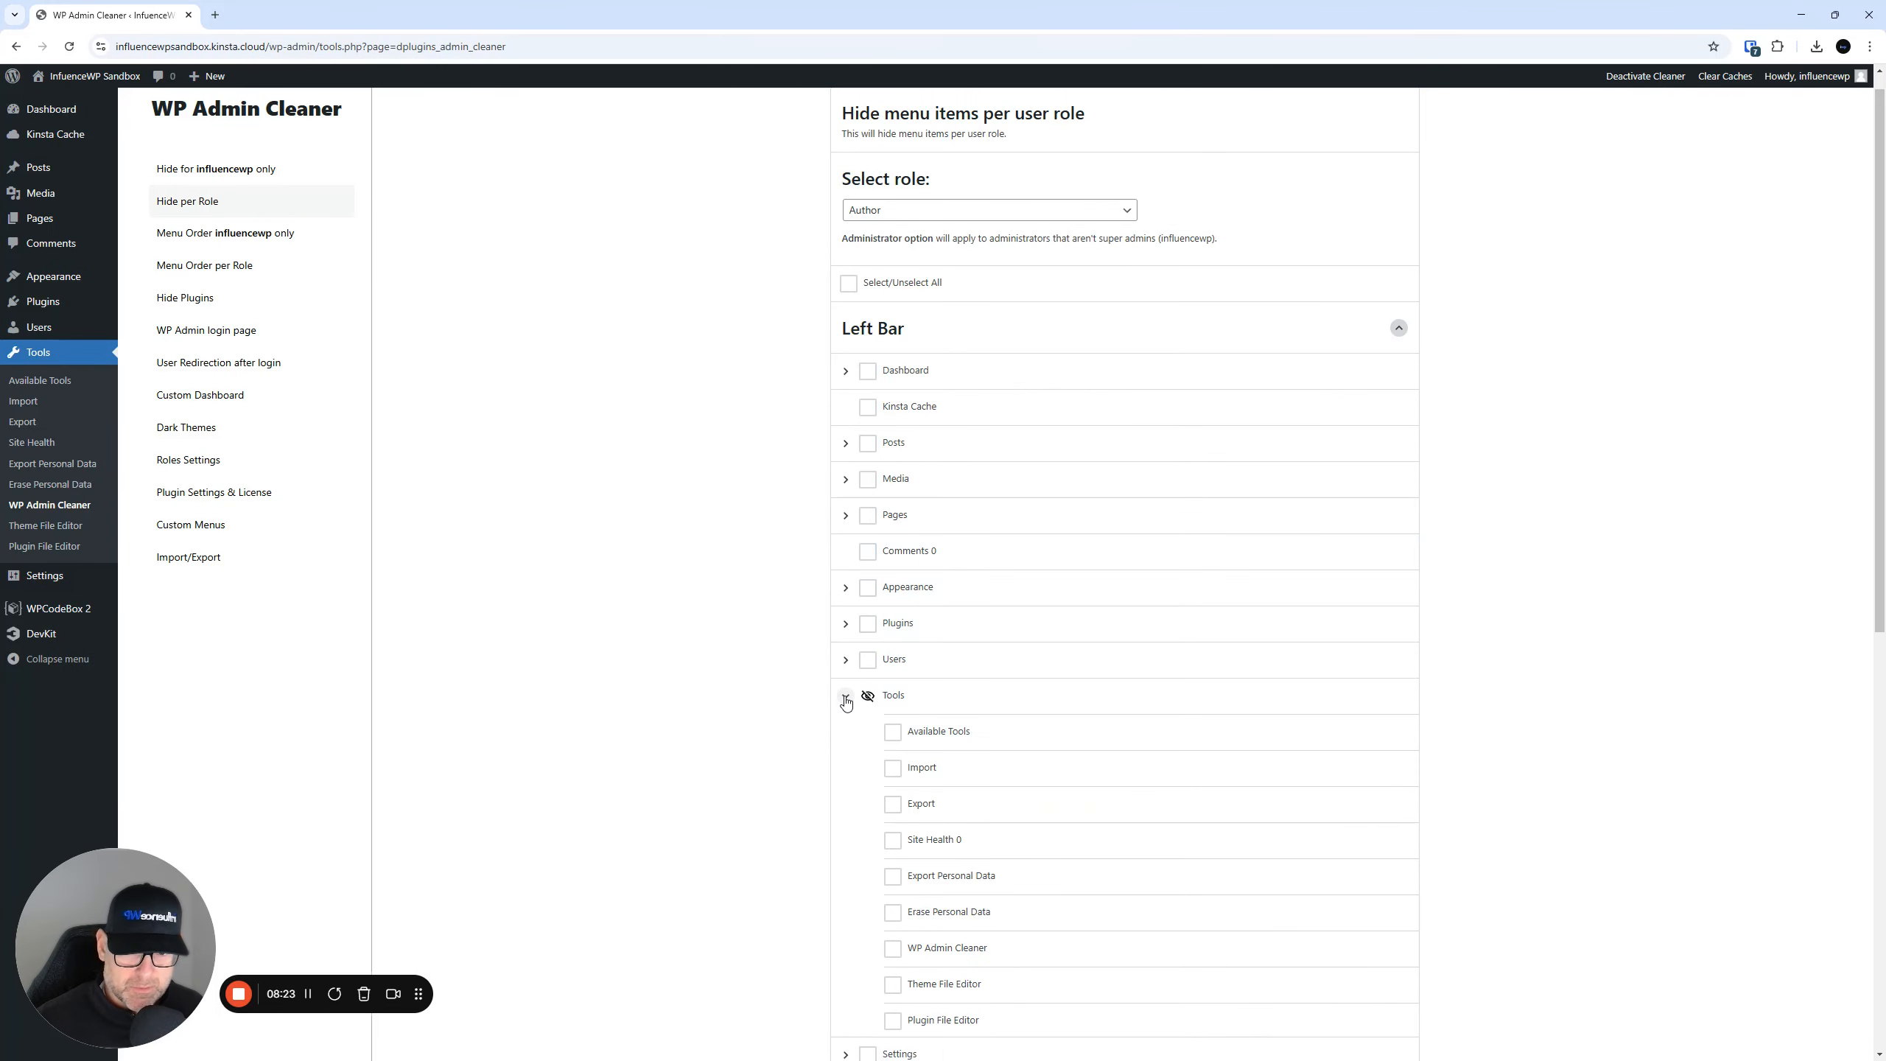
click(845, 699)
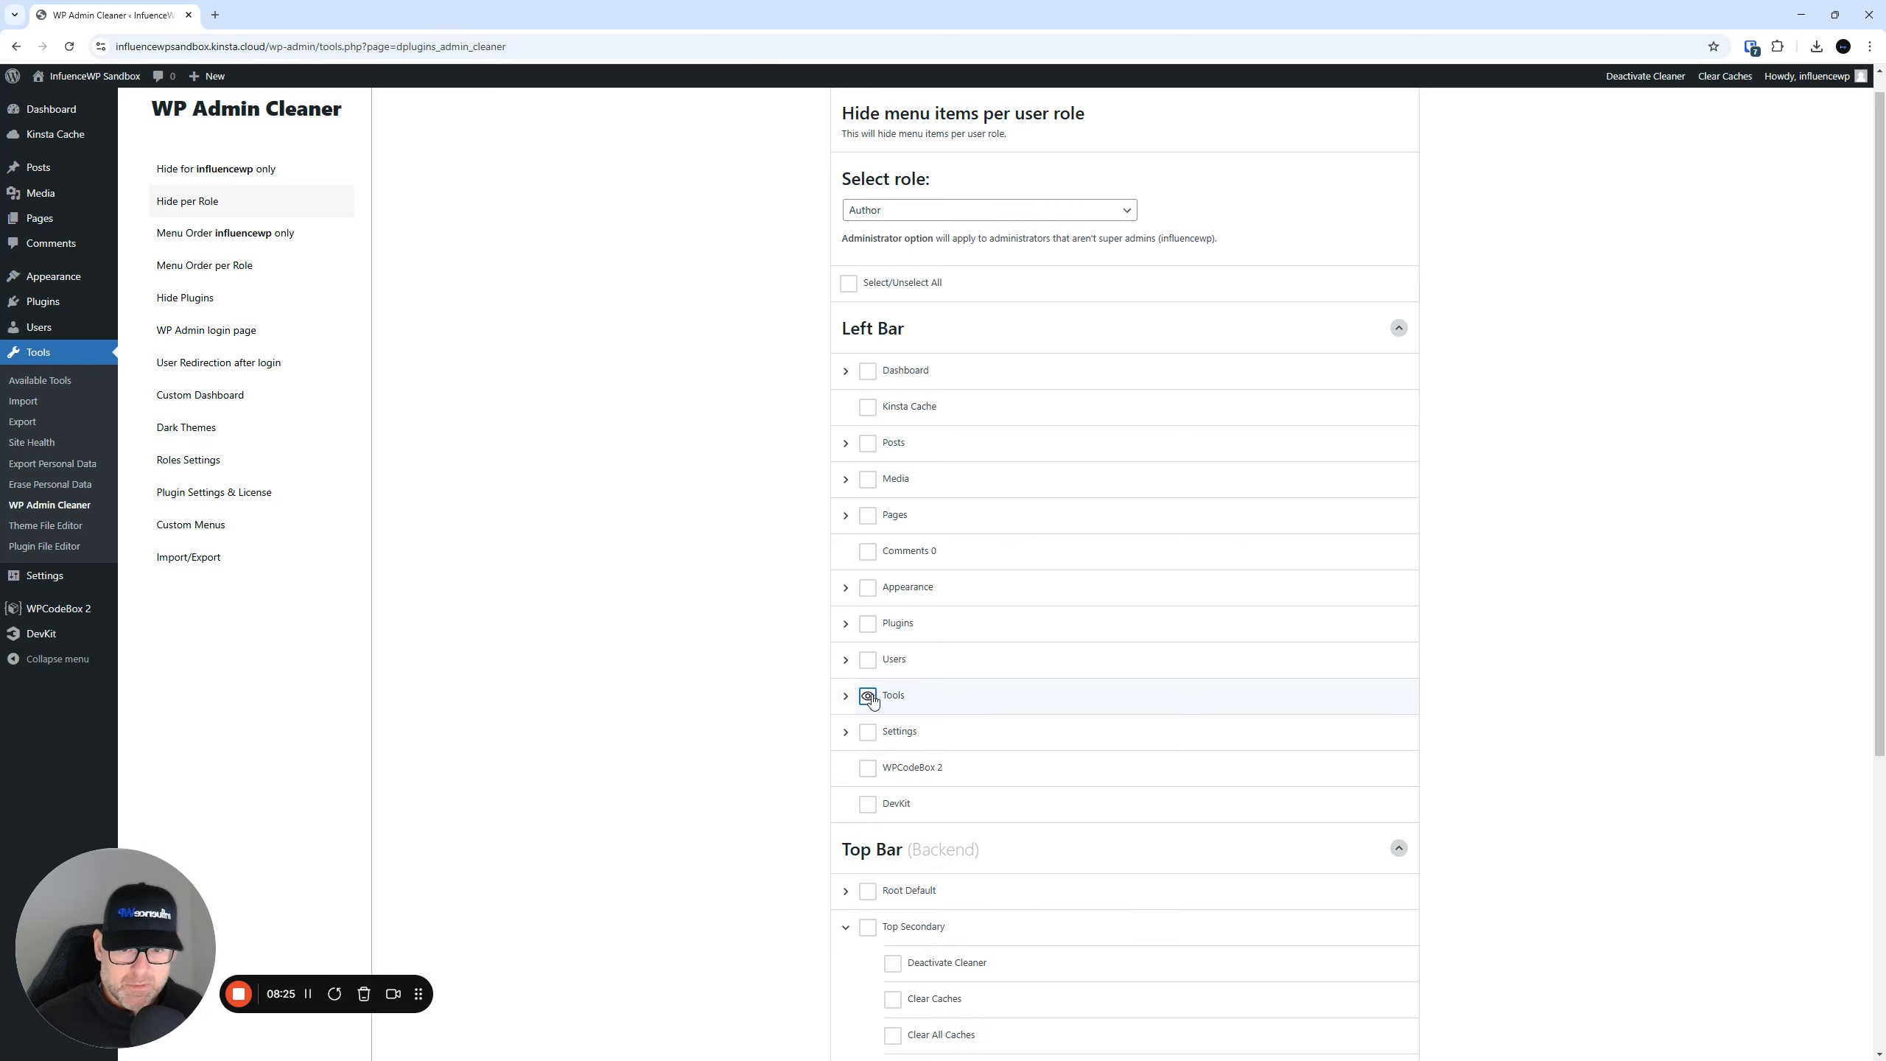
- Examine the remaining hide options for the Author role, expanding and collapsing the Tools entry
scroll(653, 533, down, 5)
scroll(653, 534, up, 2)
right_click(653, 531)
key(Escape)
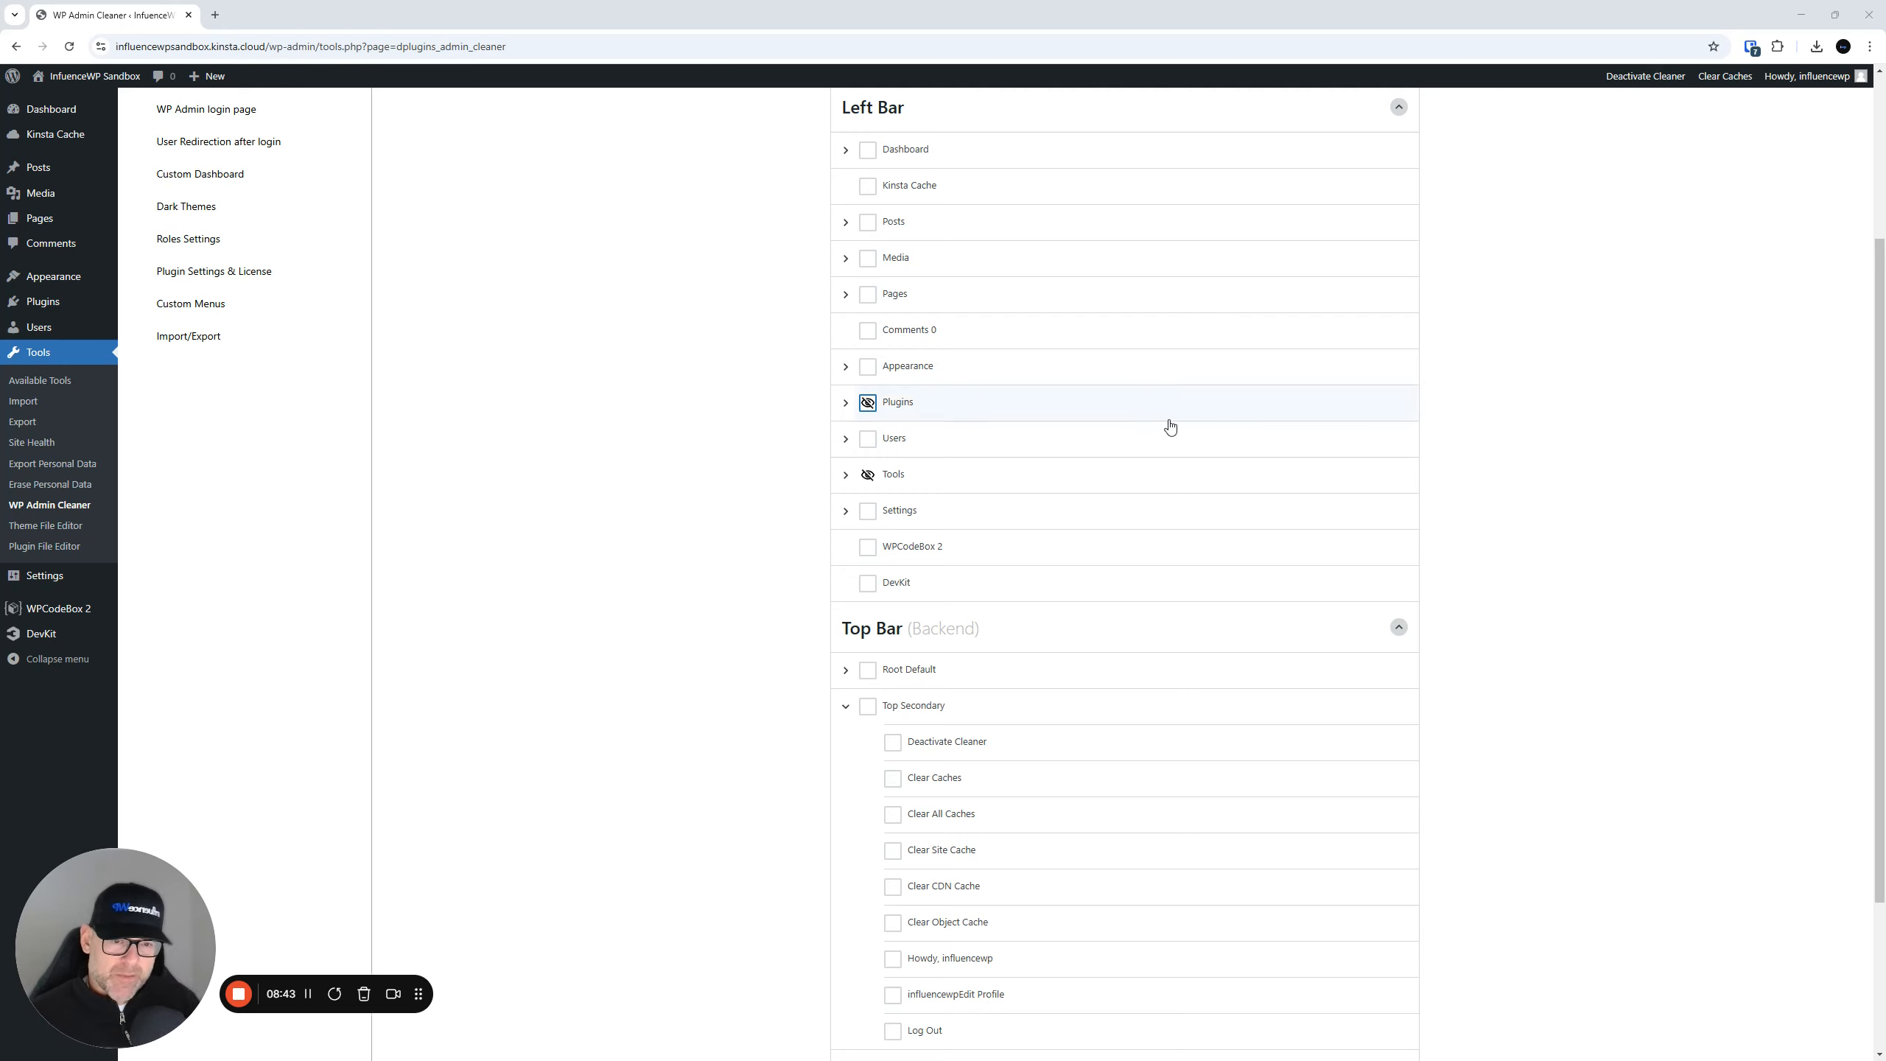
click(845, 476)
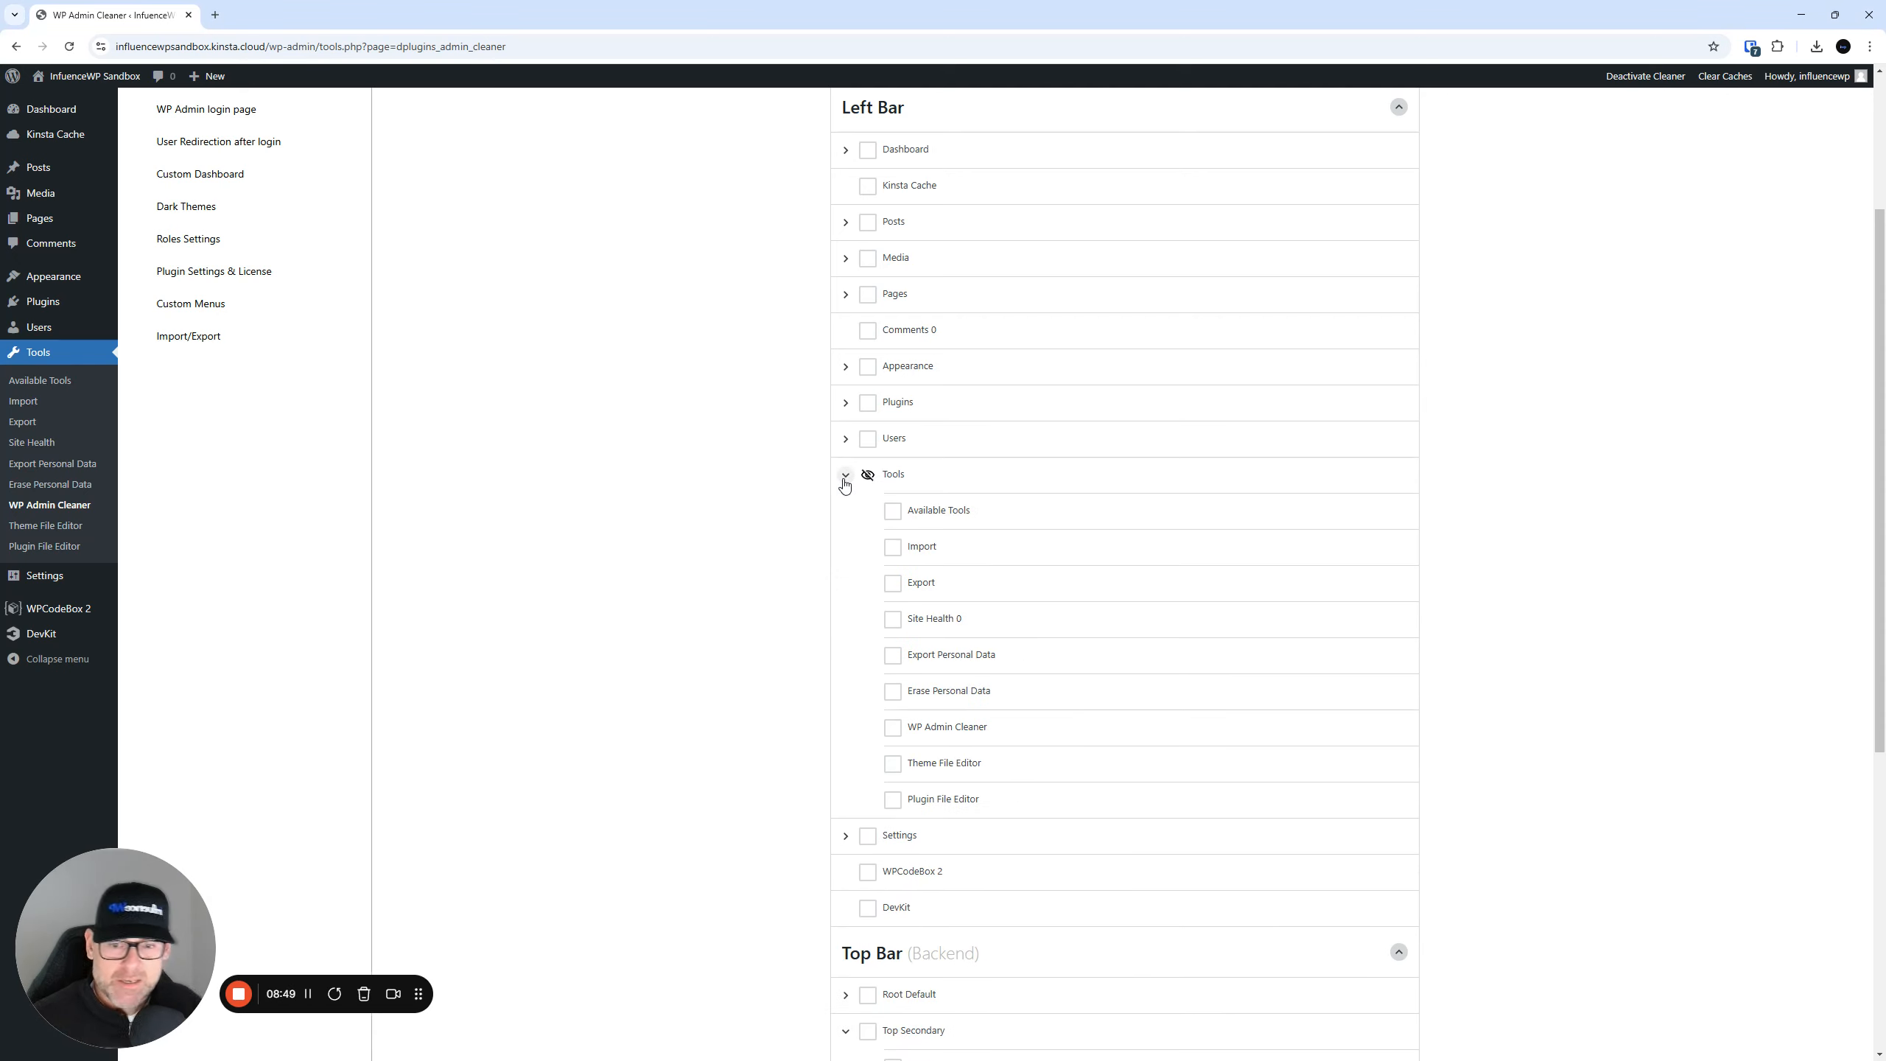
click(846, 475)
click(845, 475)
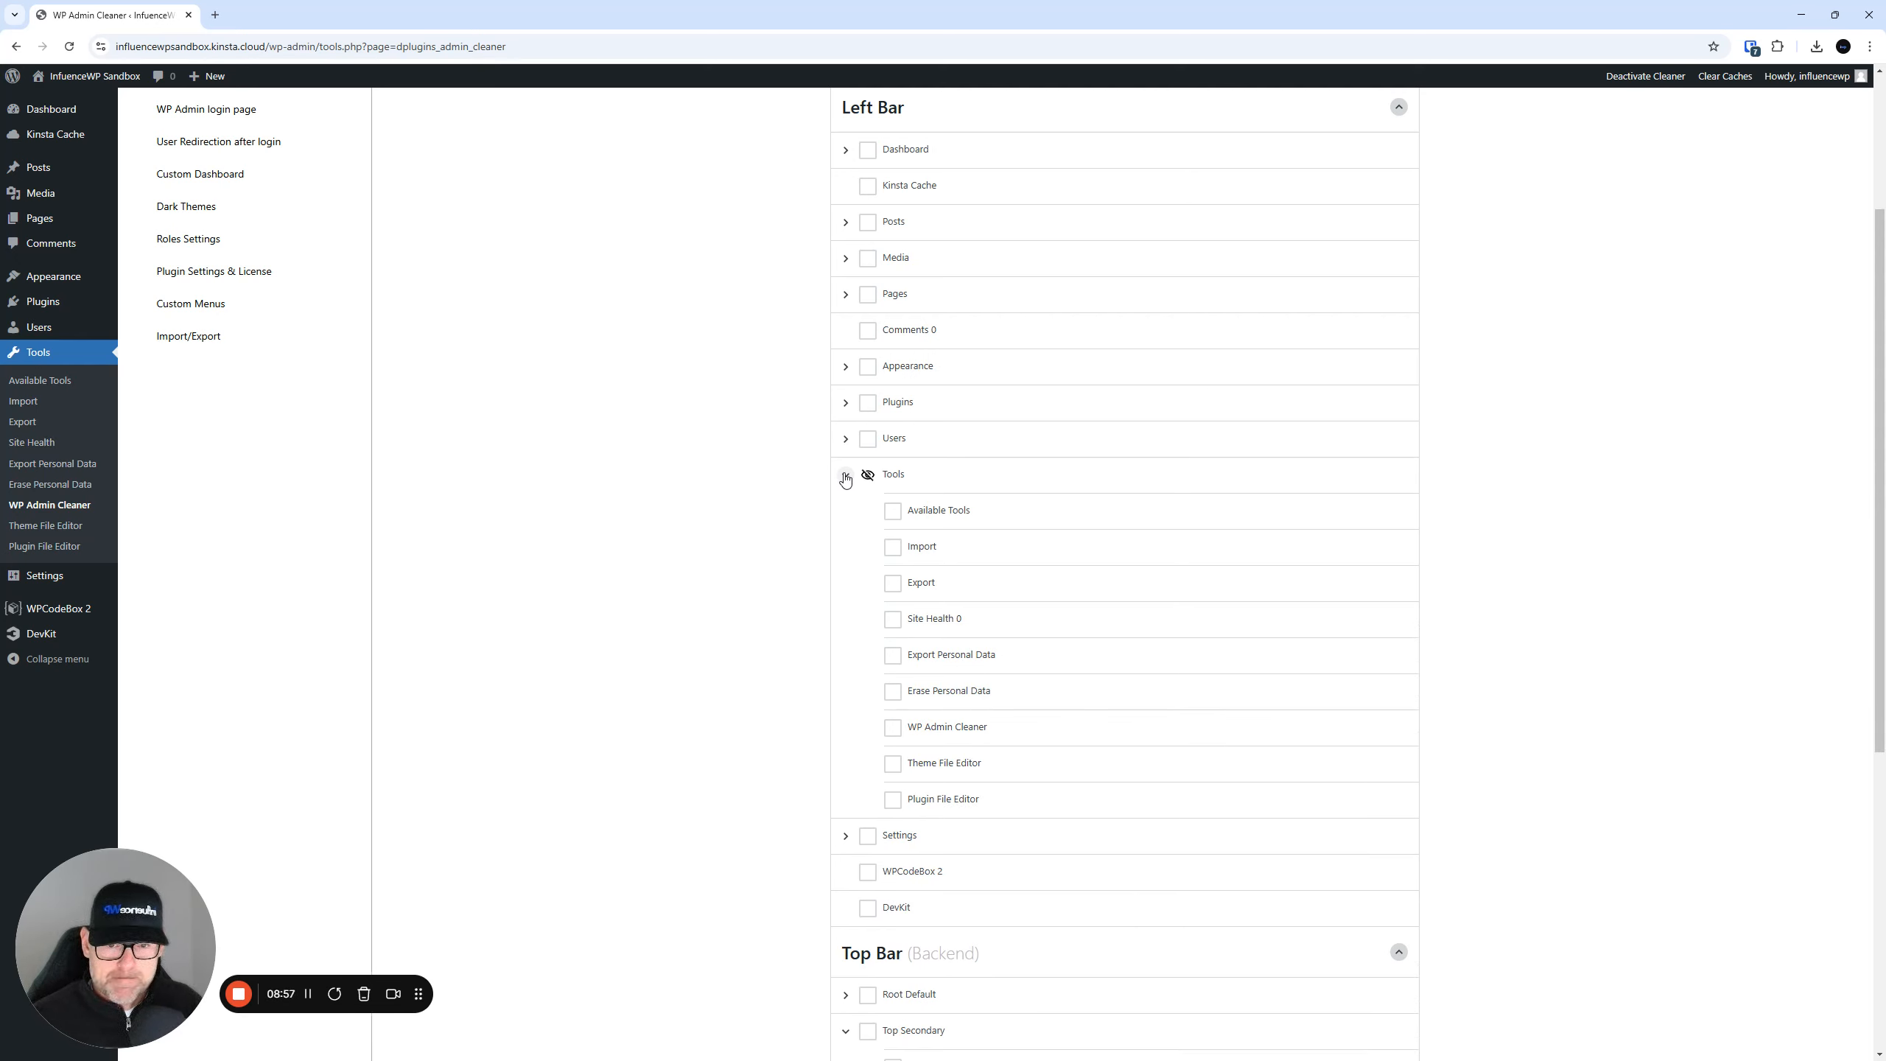
click(845, 475)
- Save the hidden menu items for the Author role
scroll(703, 467, up, 3)
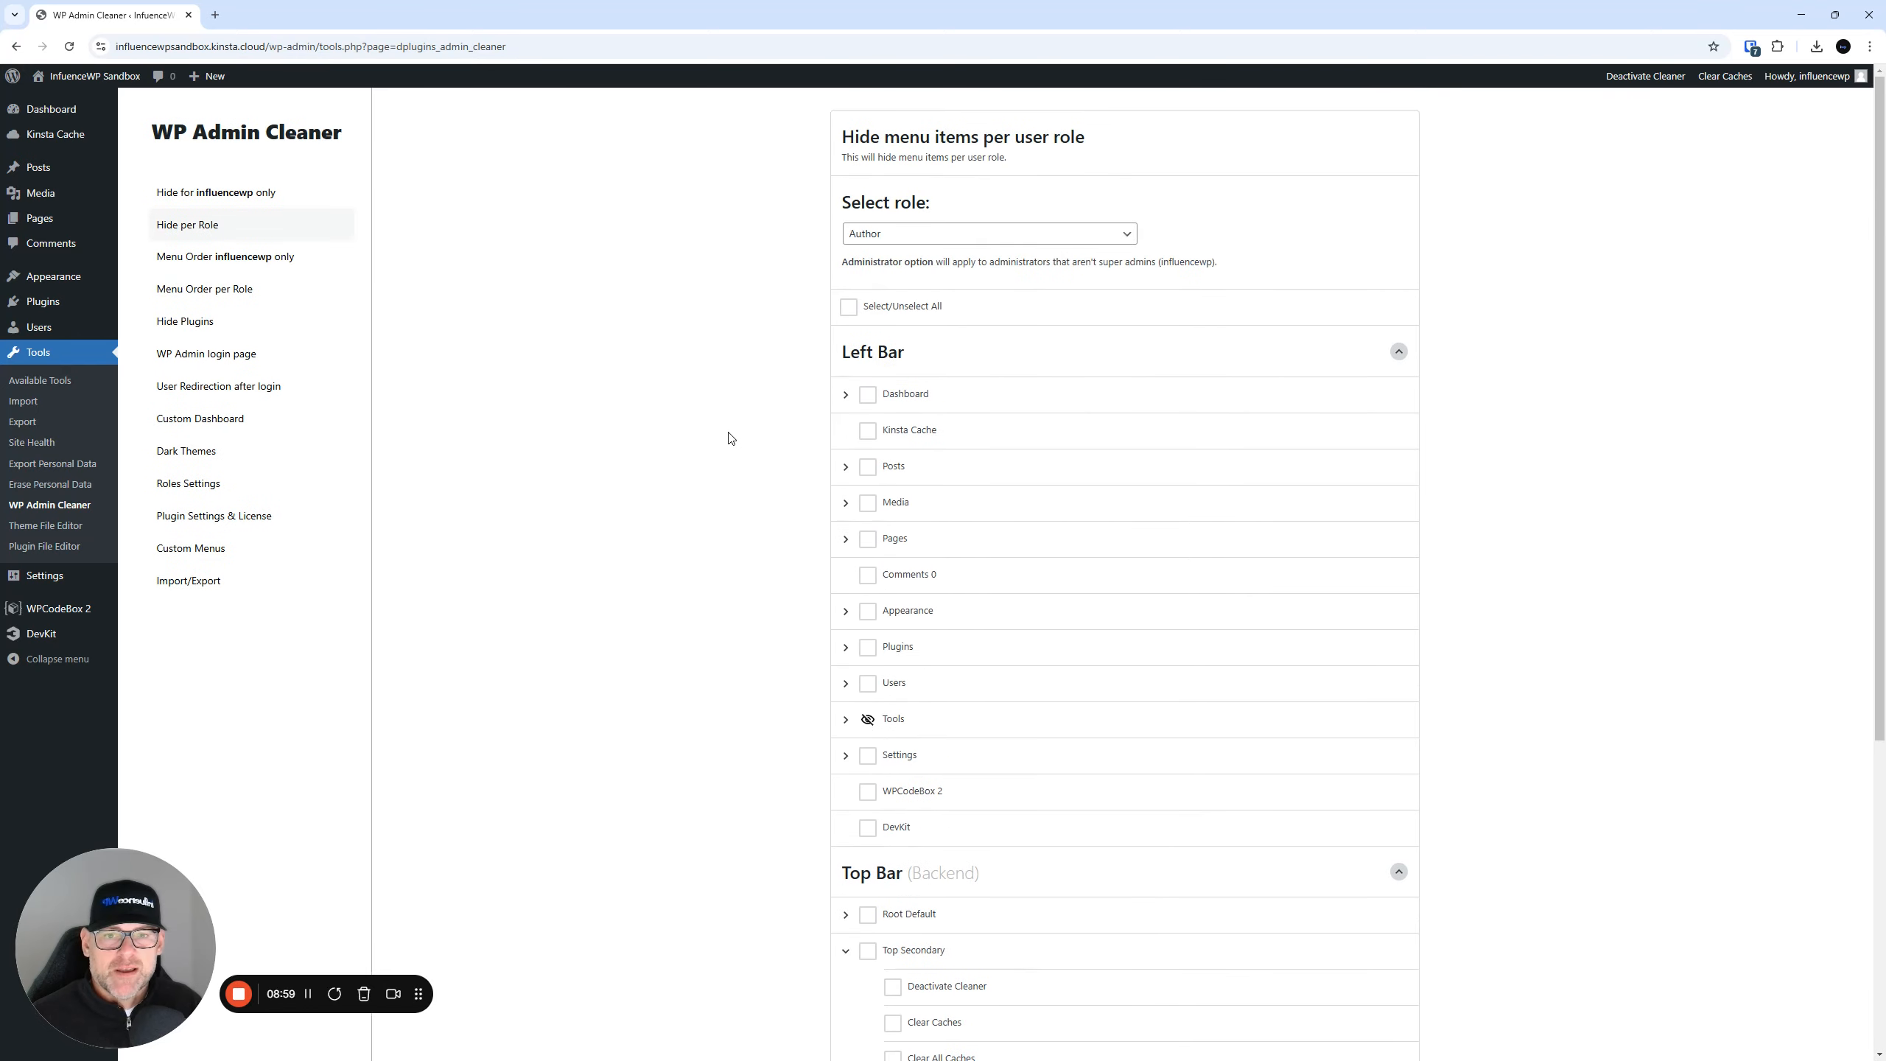
scroll(730, 436, down, 6)
click(905, 910)
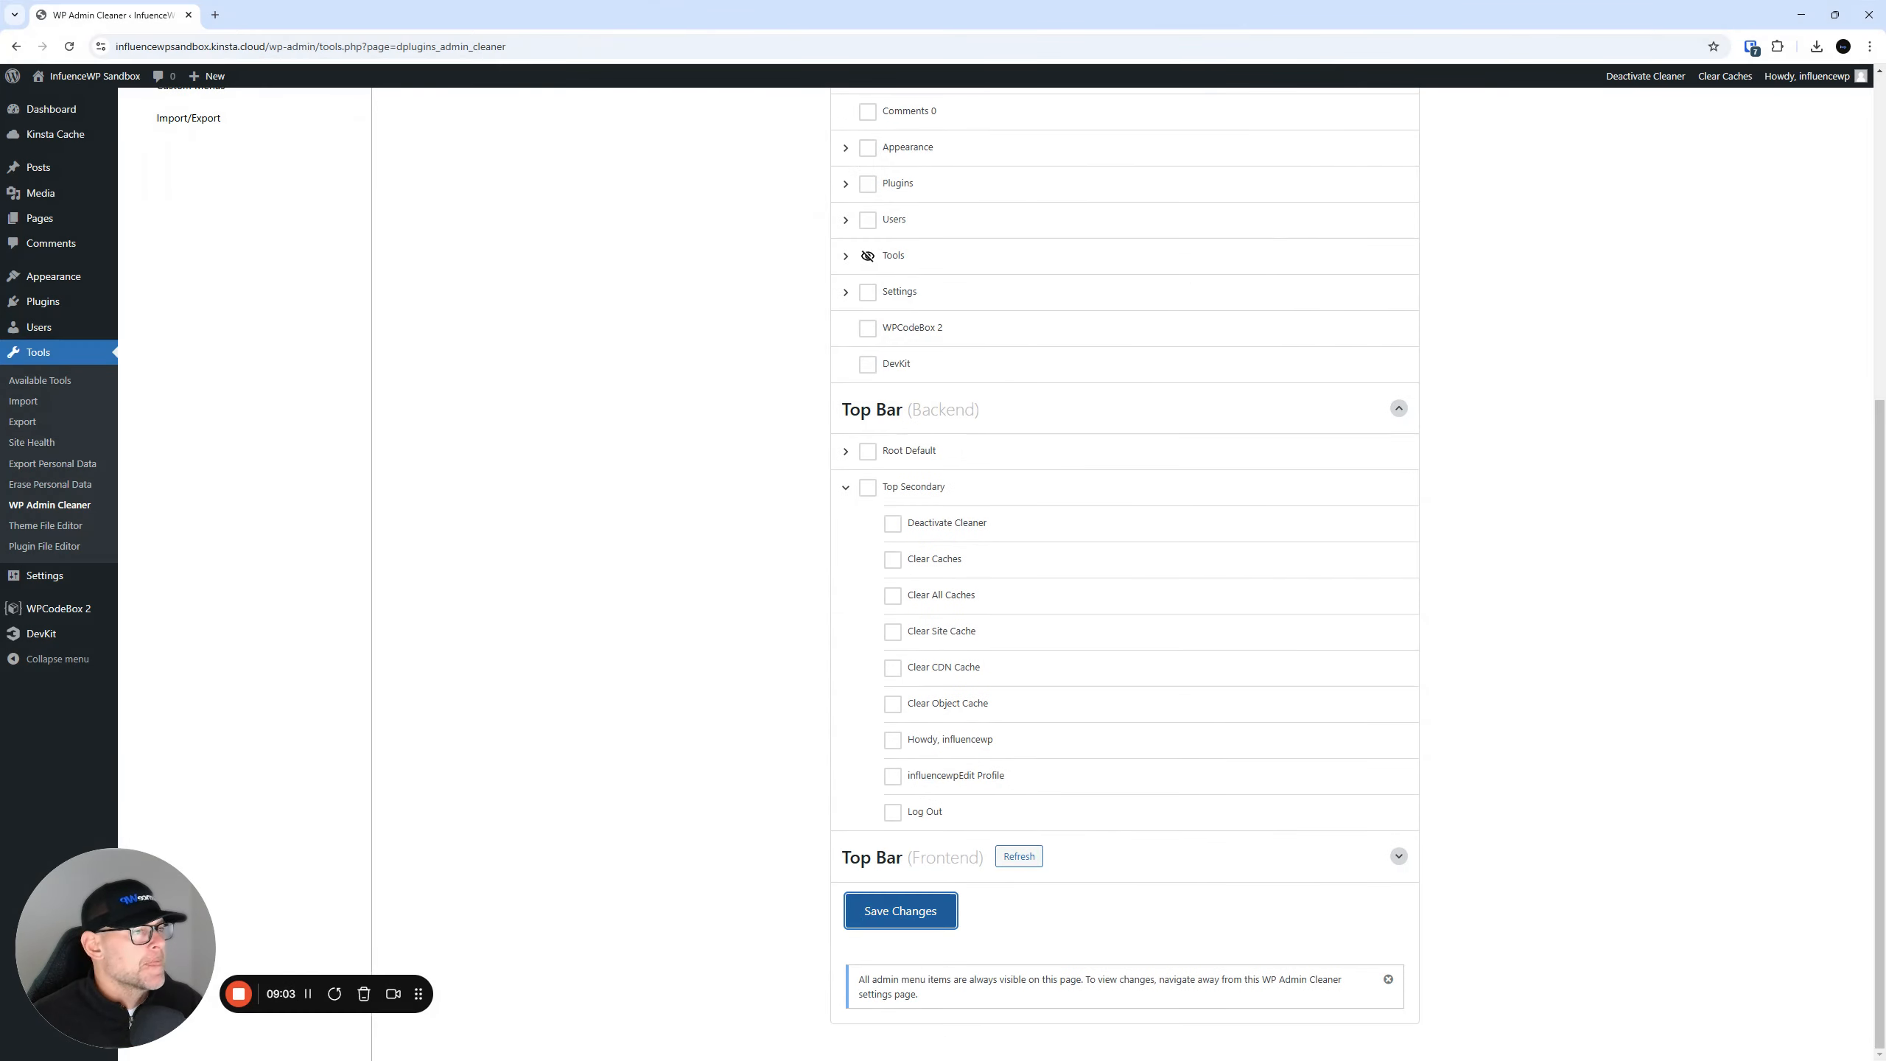
- Reload the dashboard in the author's maximized browser window to check its side menu, and open the Posts list
key(alt+Tab)
double_click(982, 260)
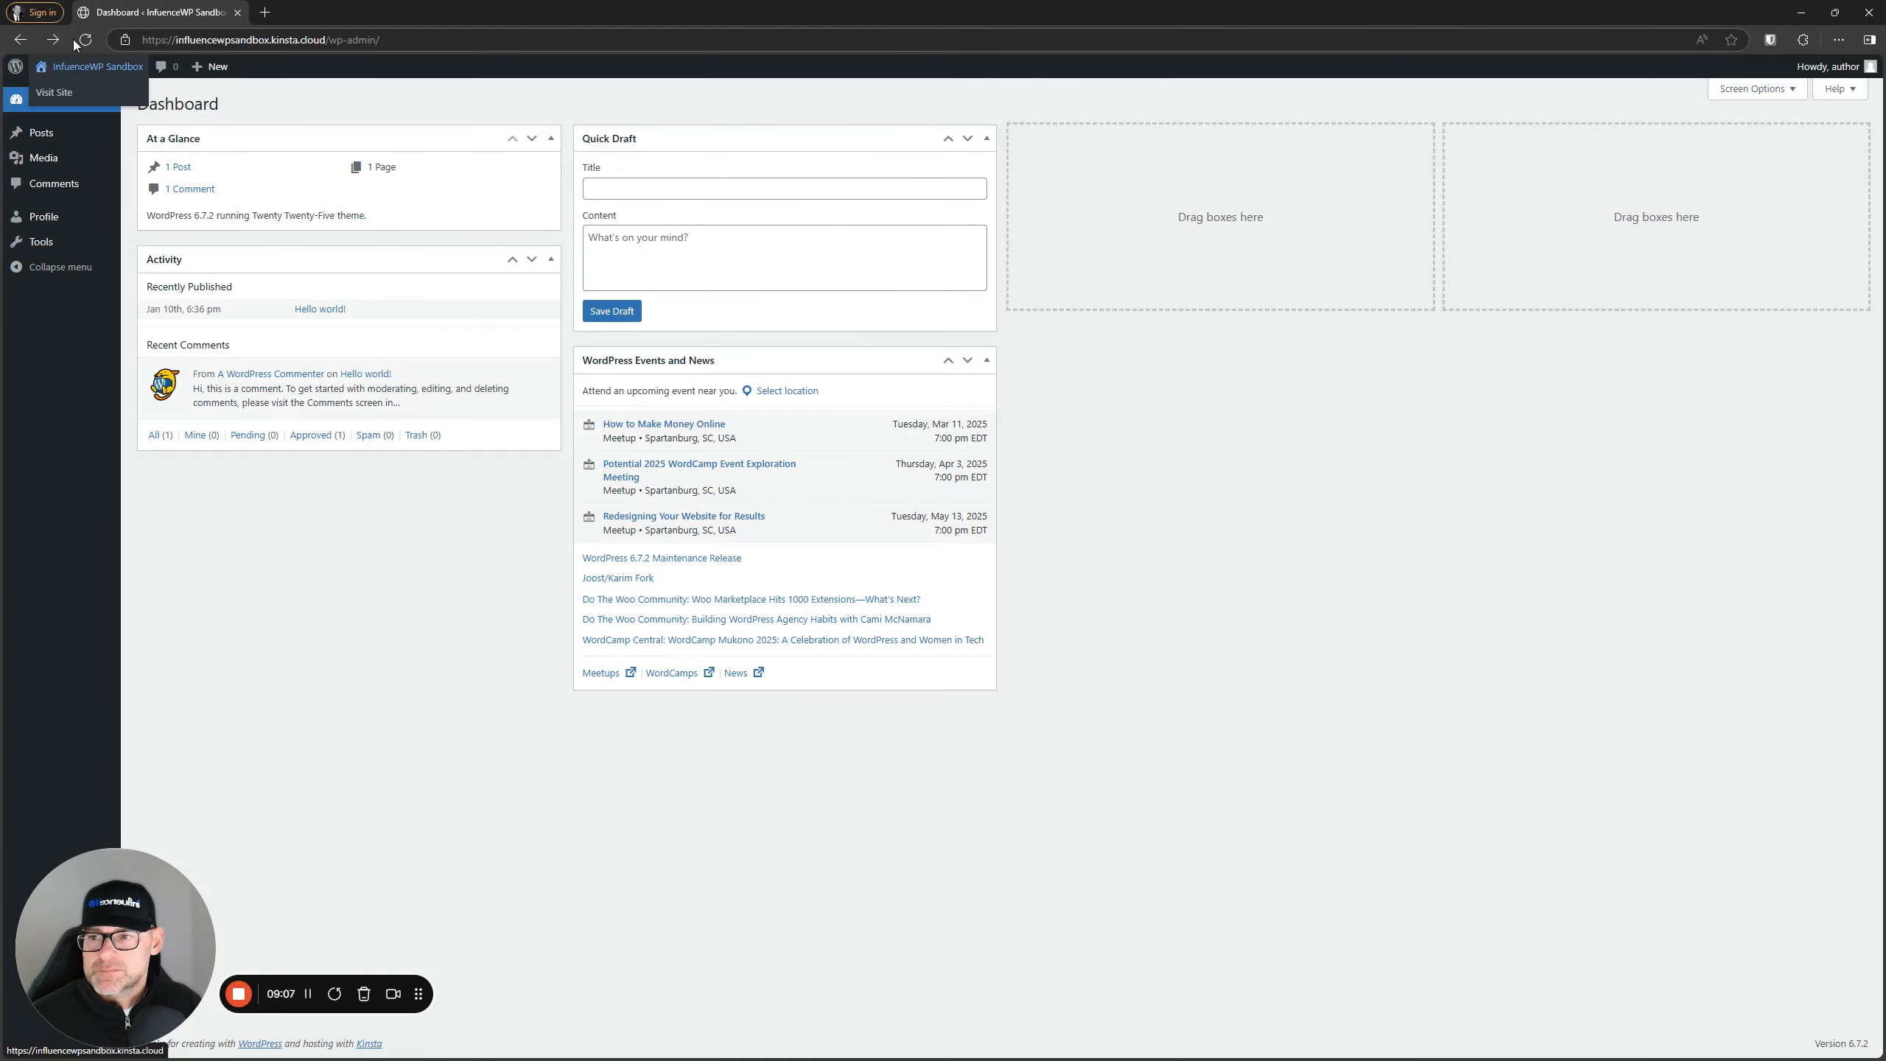
click(84, 39)
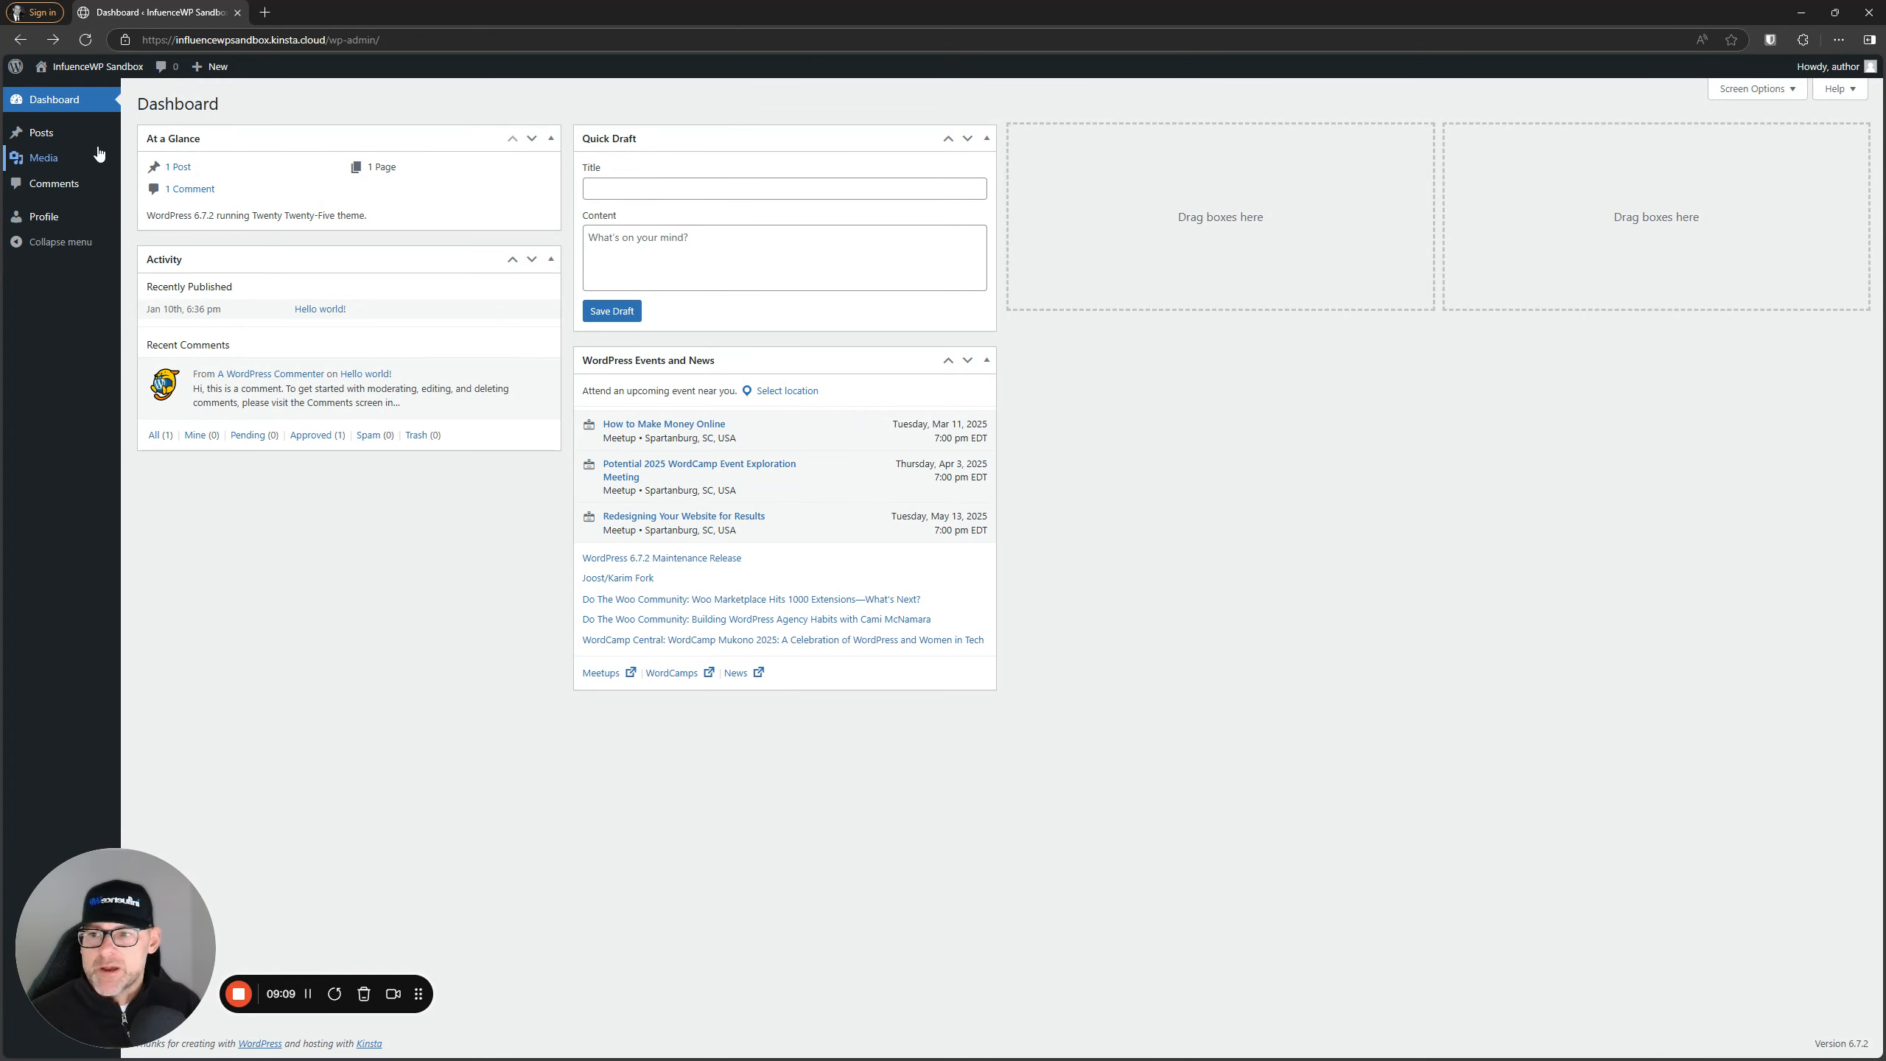
mouse_move(49, 160)
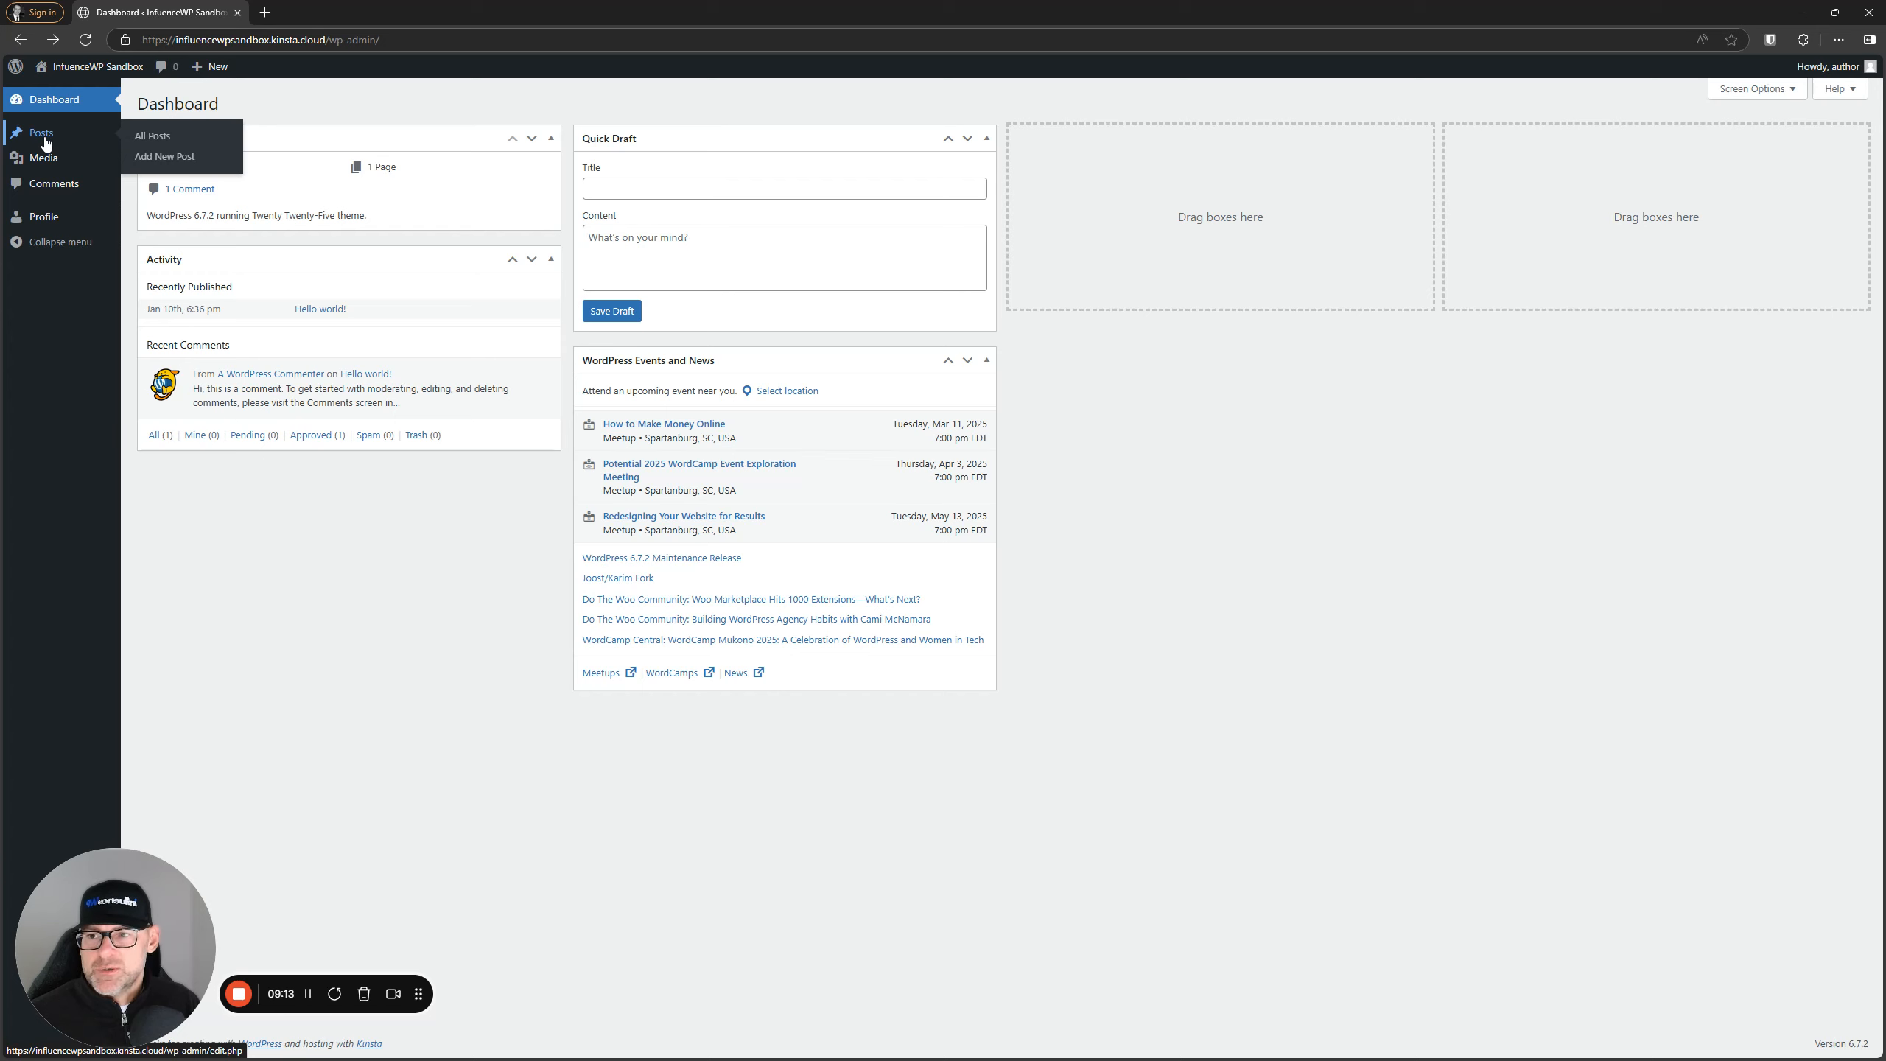
click(43, 136)
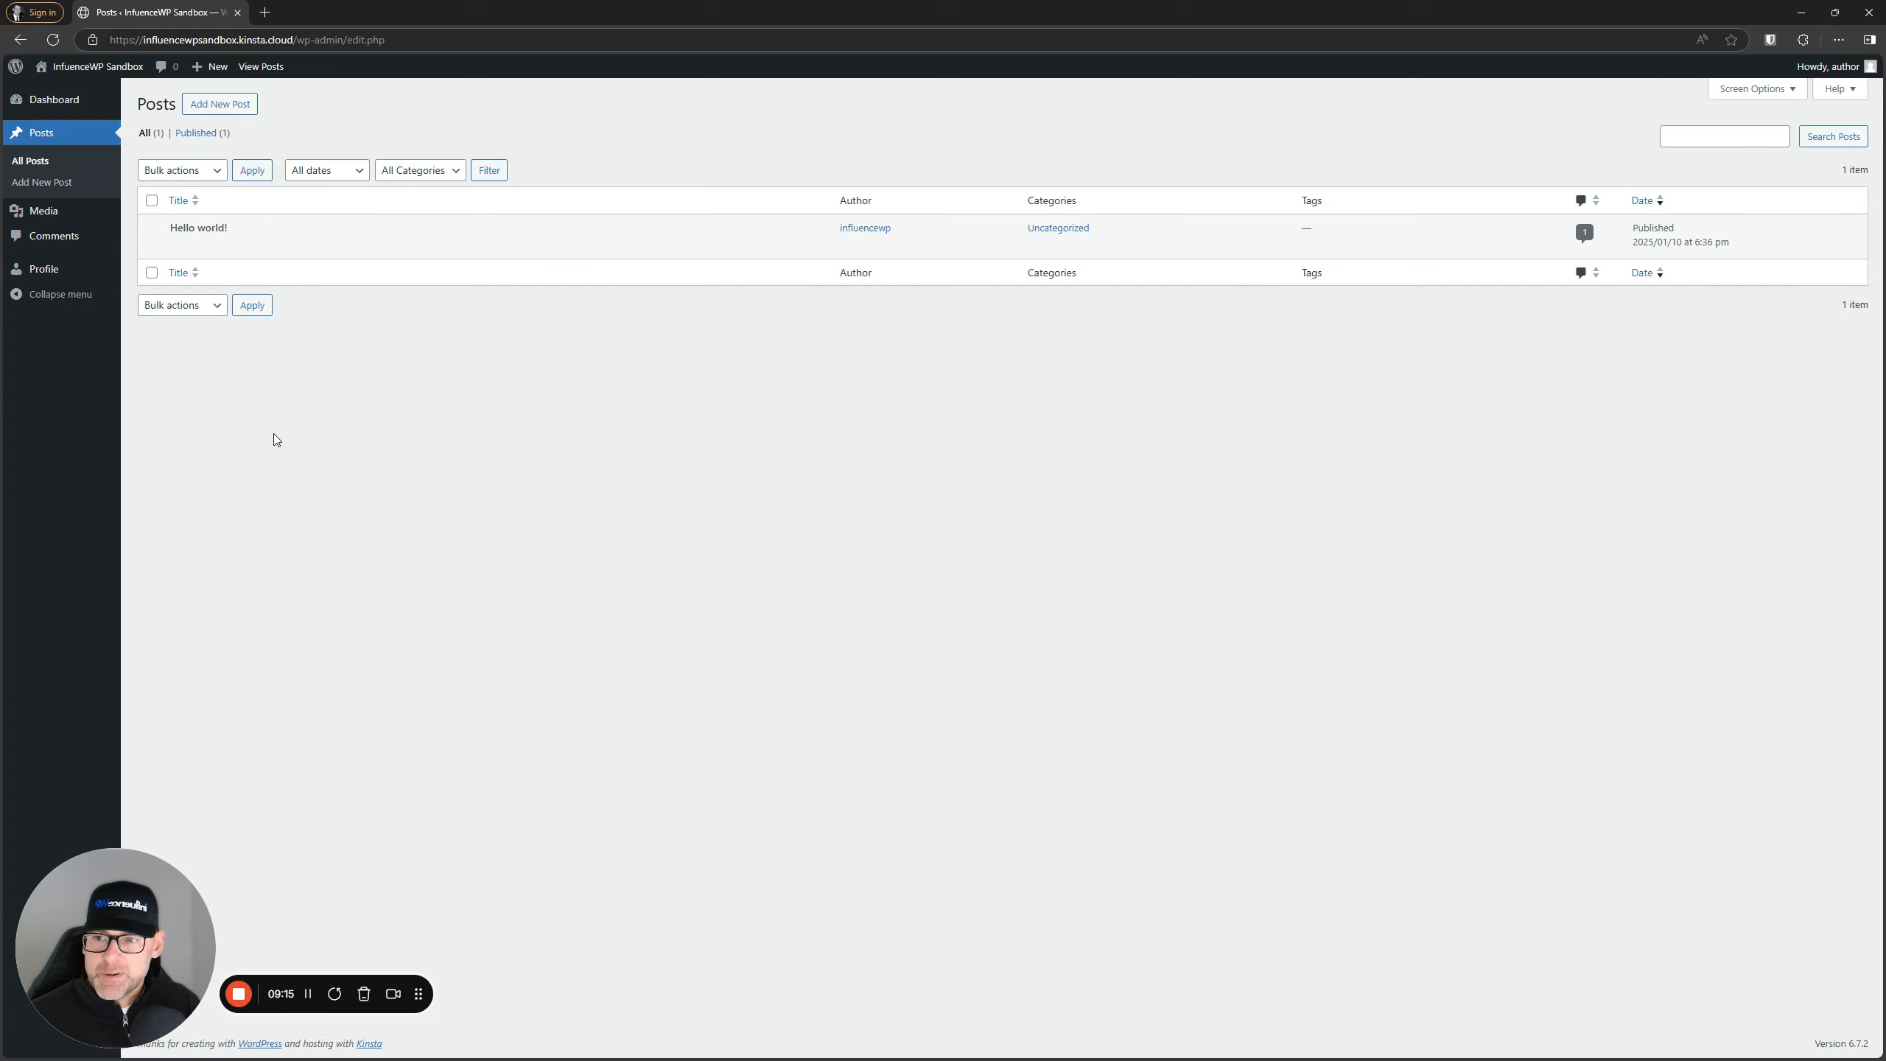
- Switch to the administrator's window, expand the Posts entry and try marking All Posts and Media as hidden for the Author role
mouse_move(195, 230)
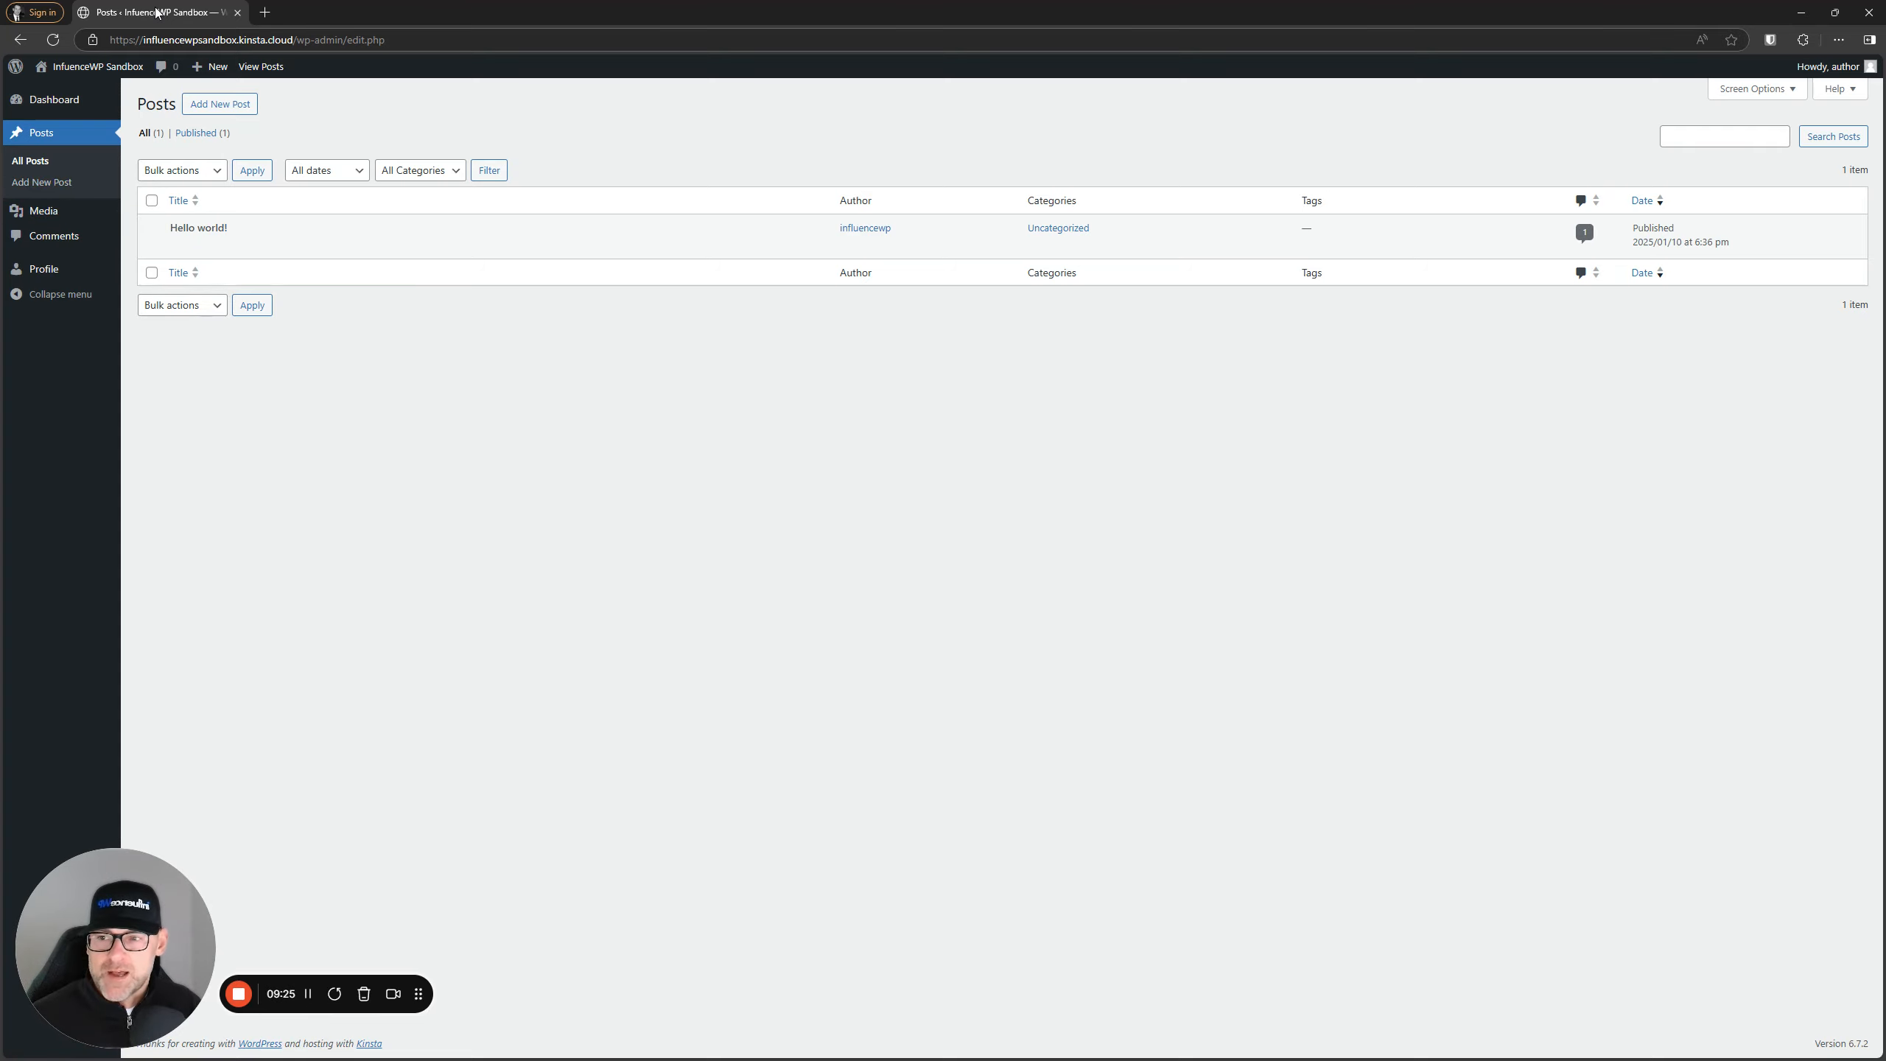
key(alt+Tab)
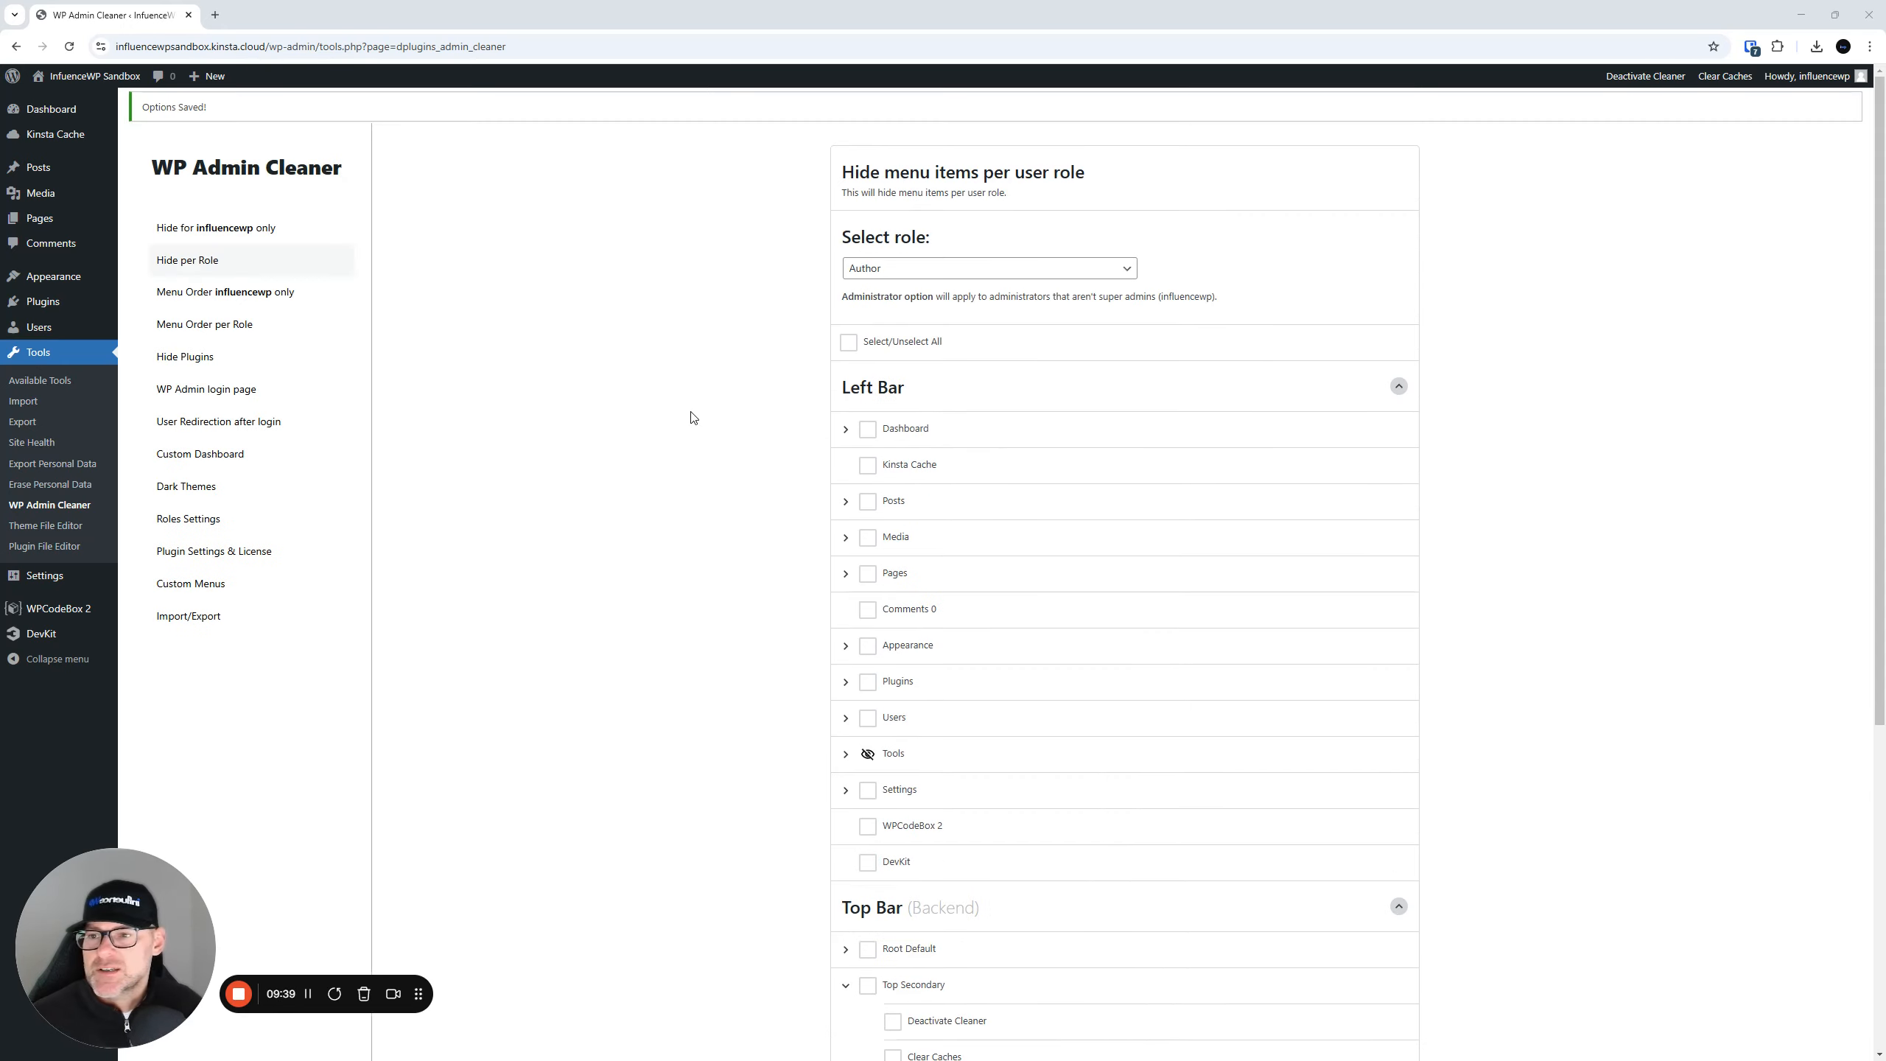
scroll(705, 422, down, 4)
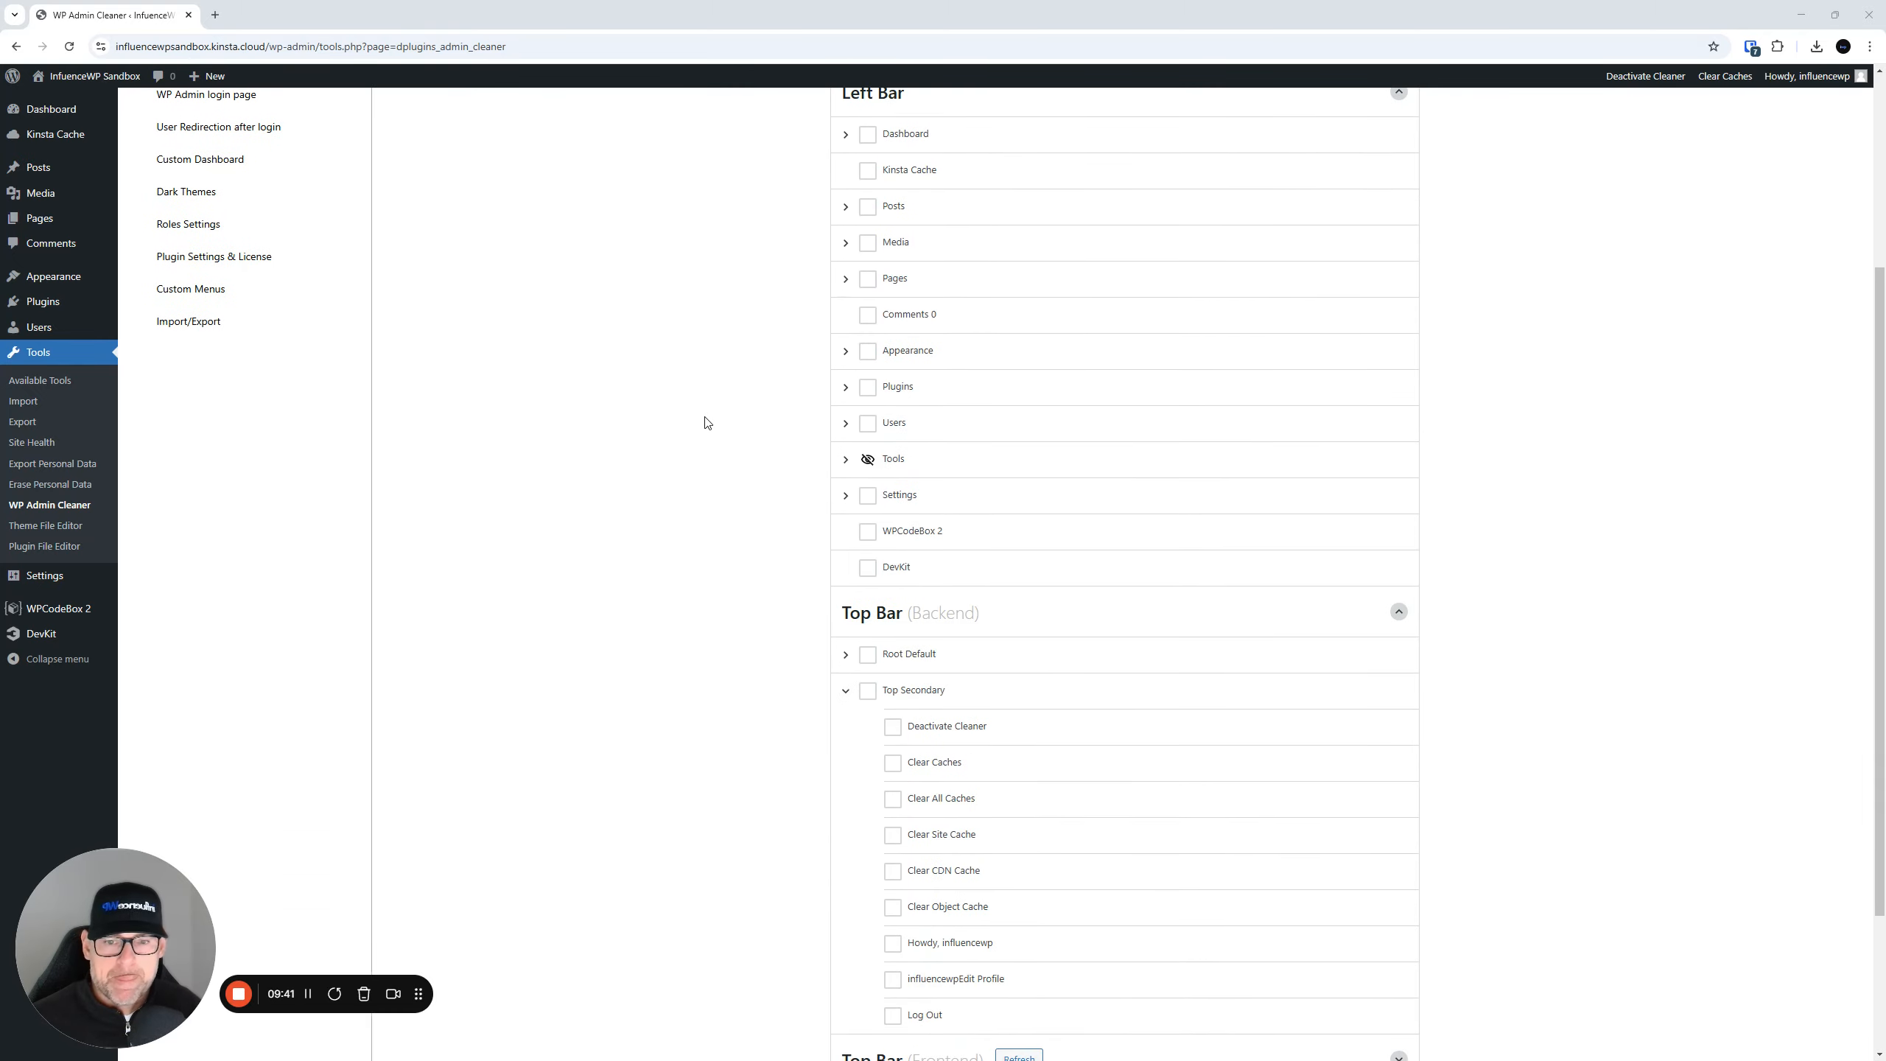
scroll(705, 421, up, 1)
click(845, 281)
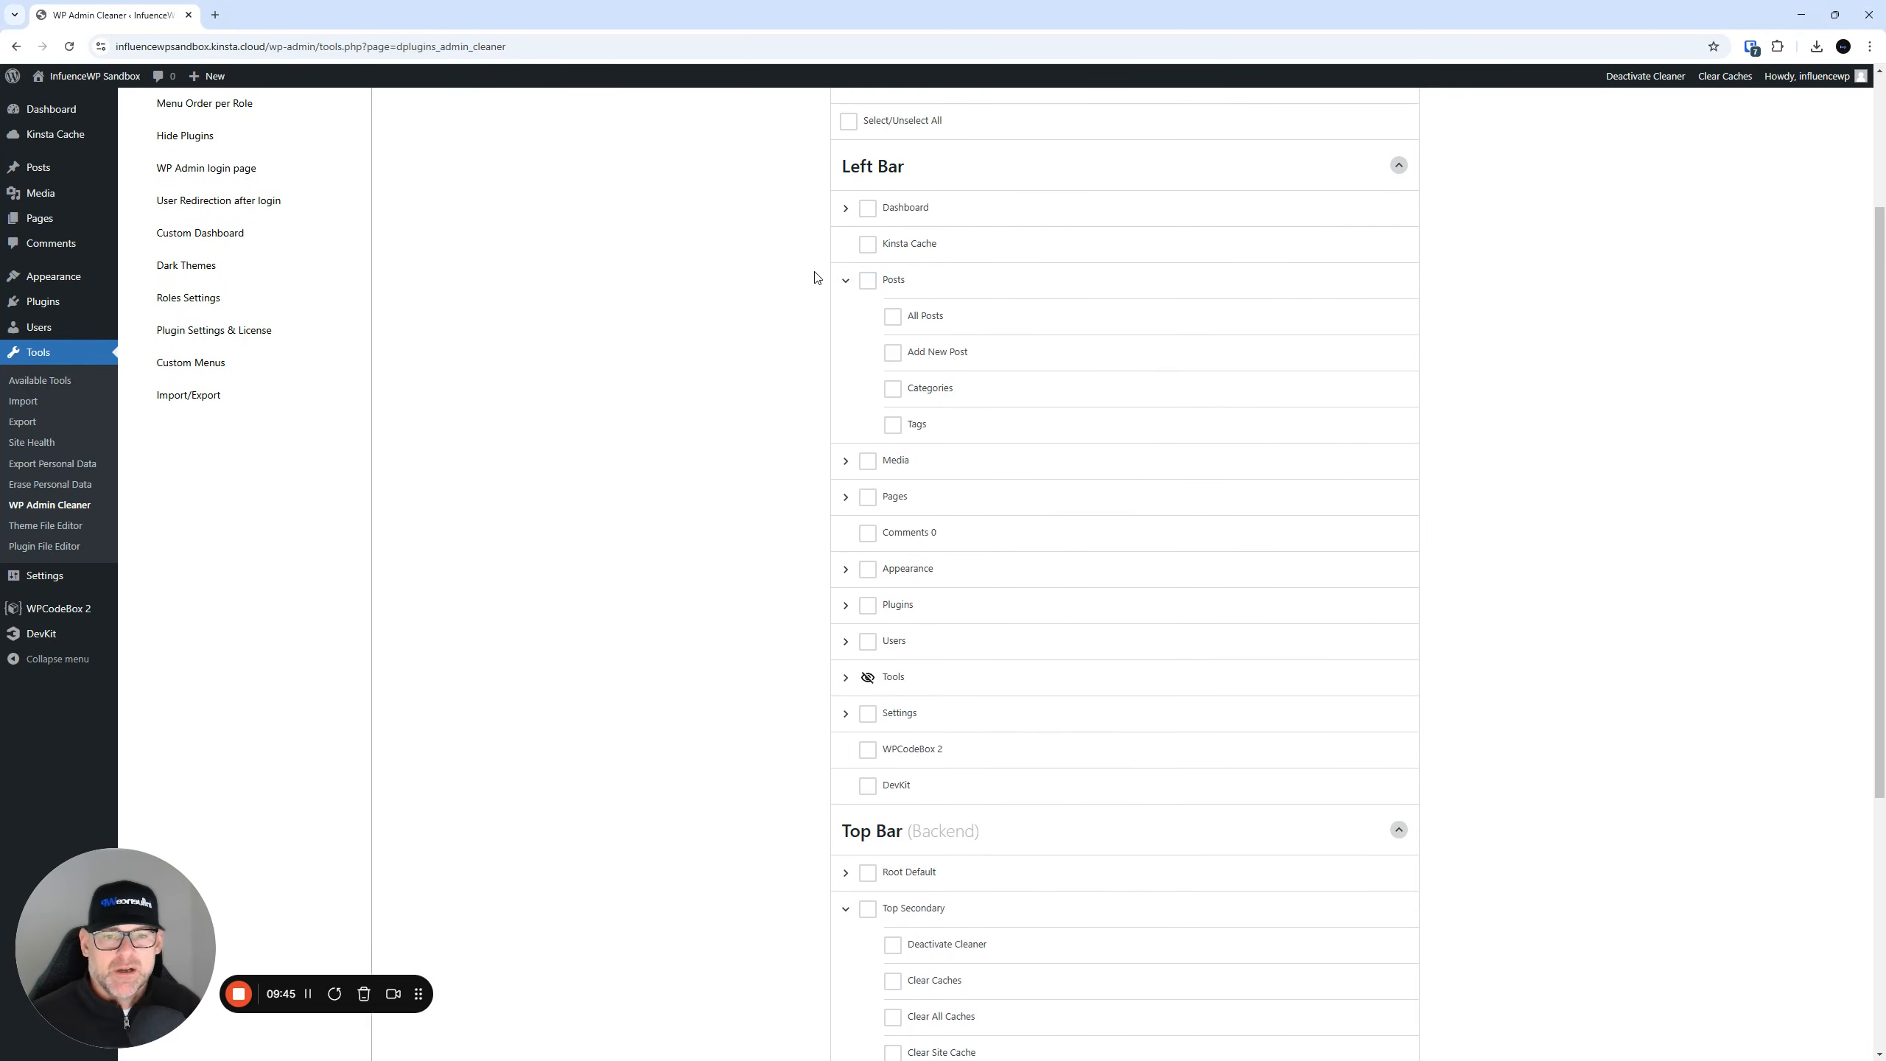
click(893, 317)
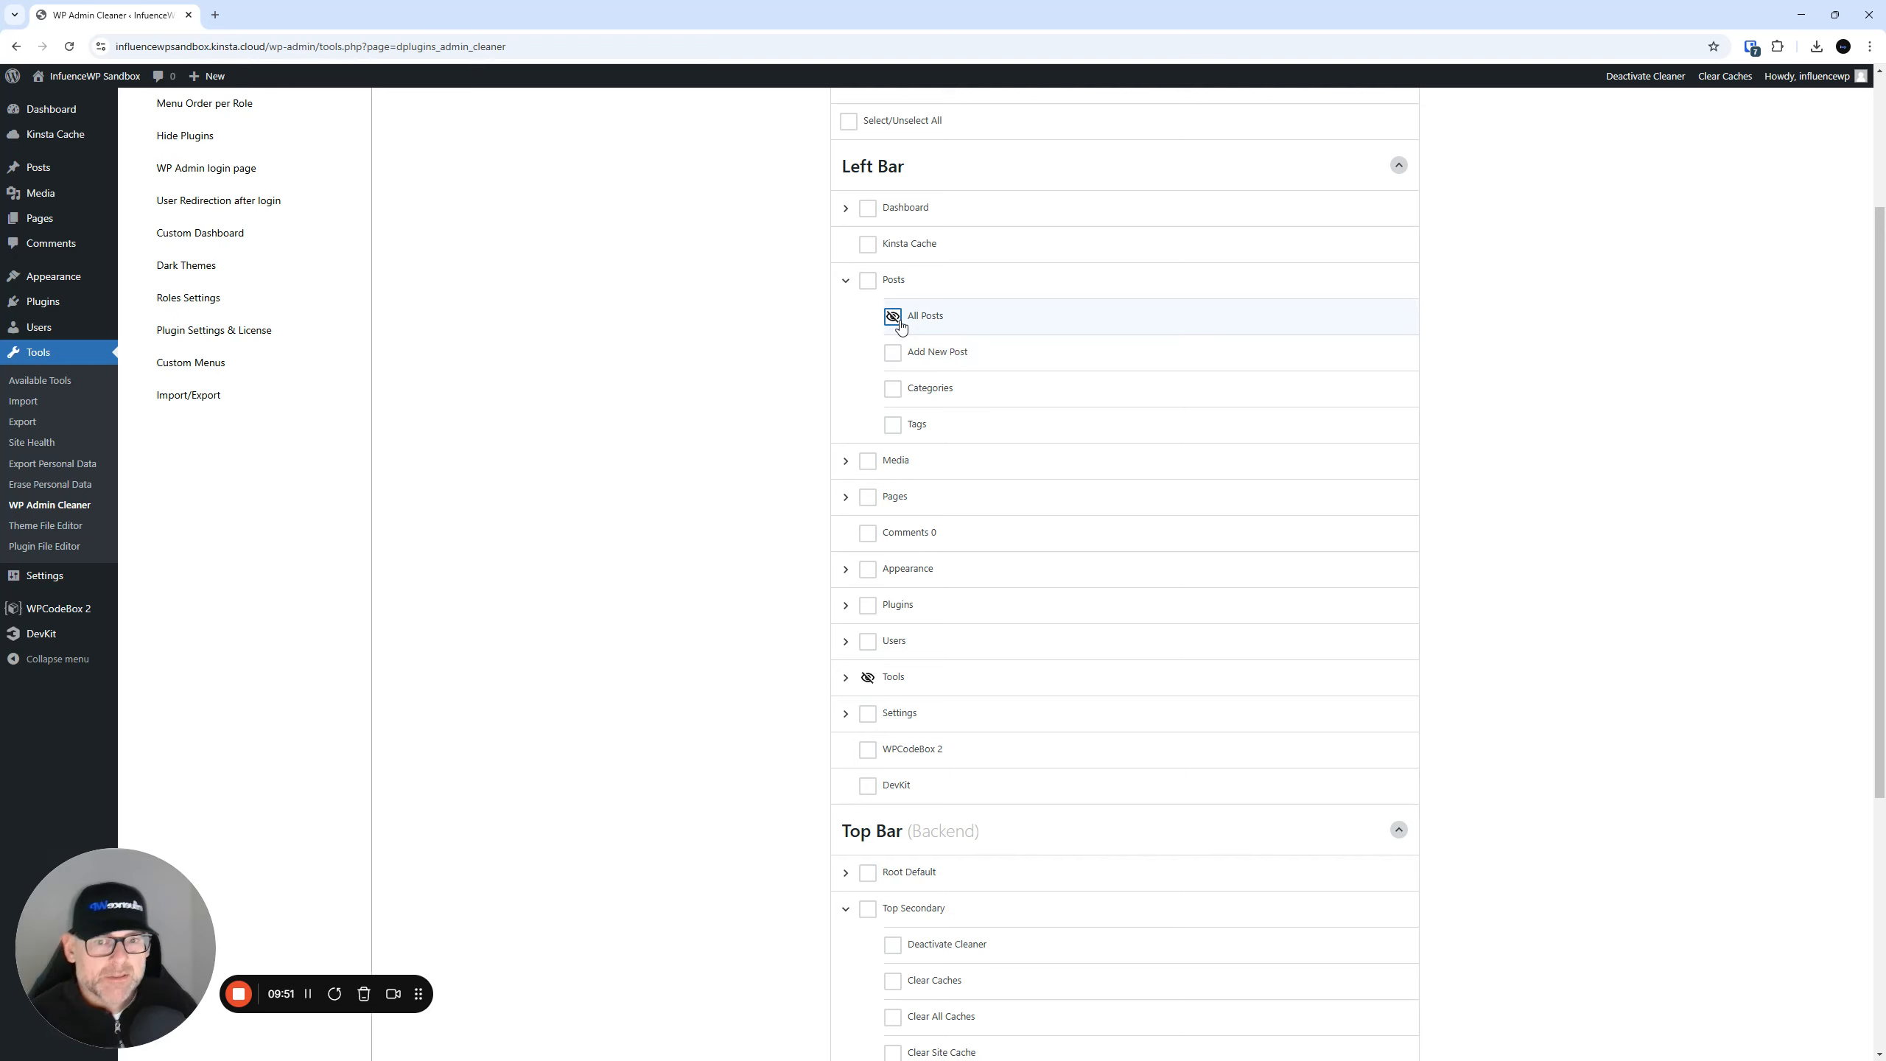
click(892, 316)
click(867, 460)
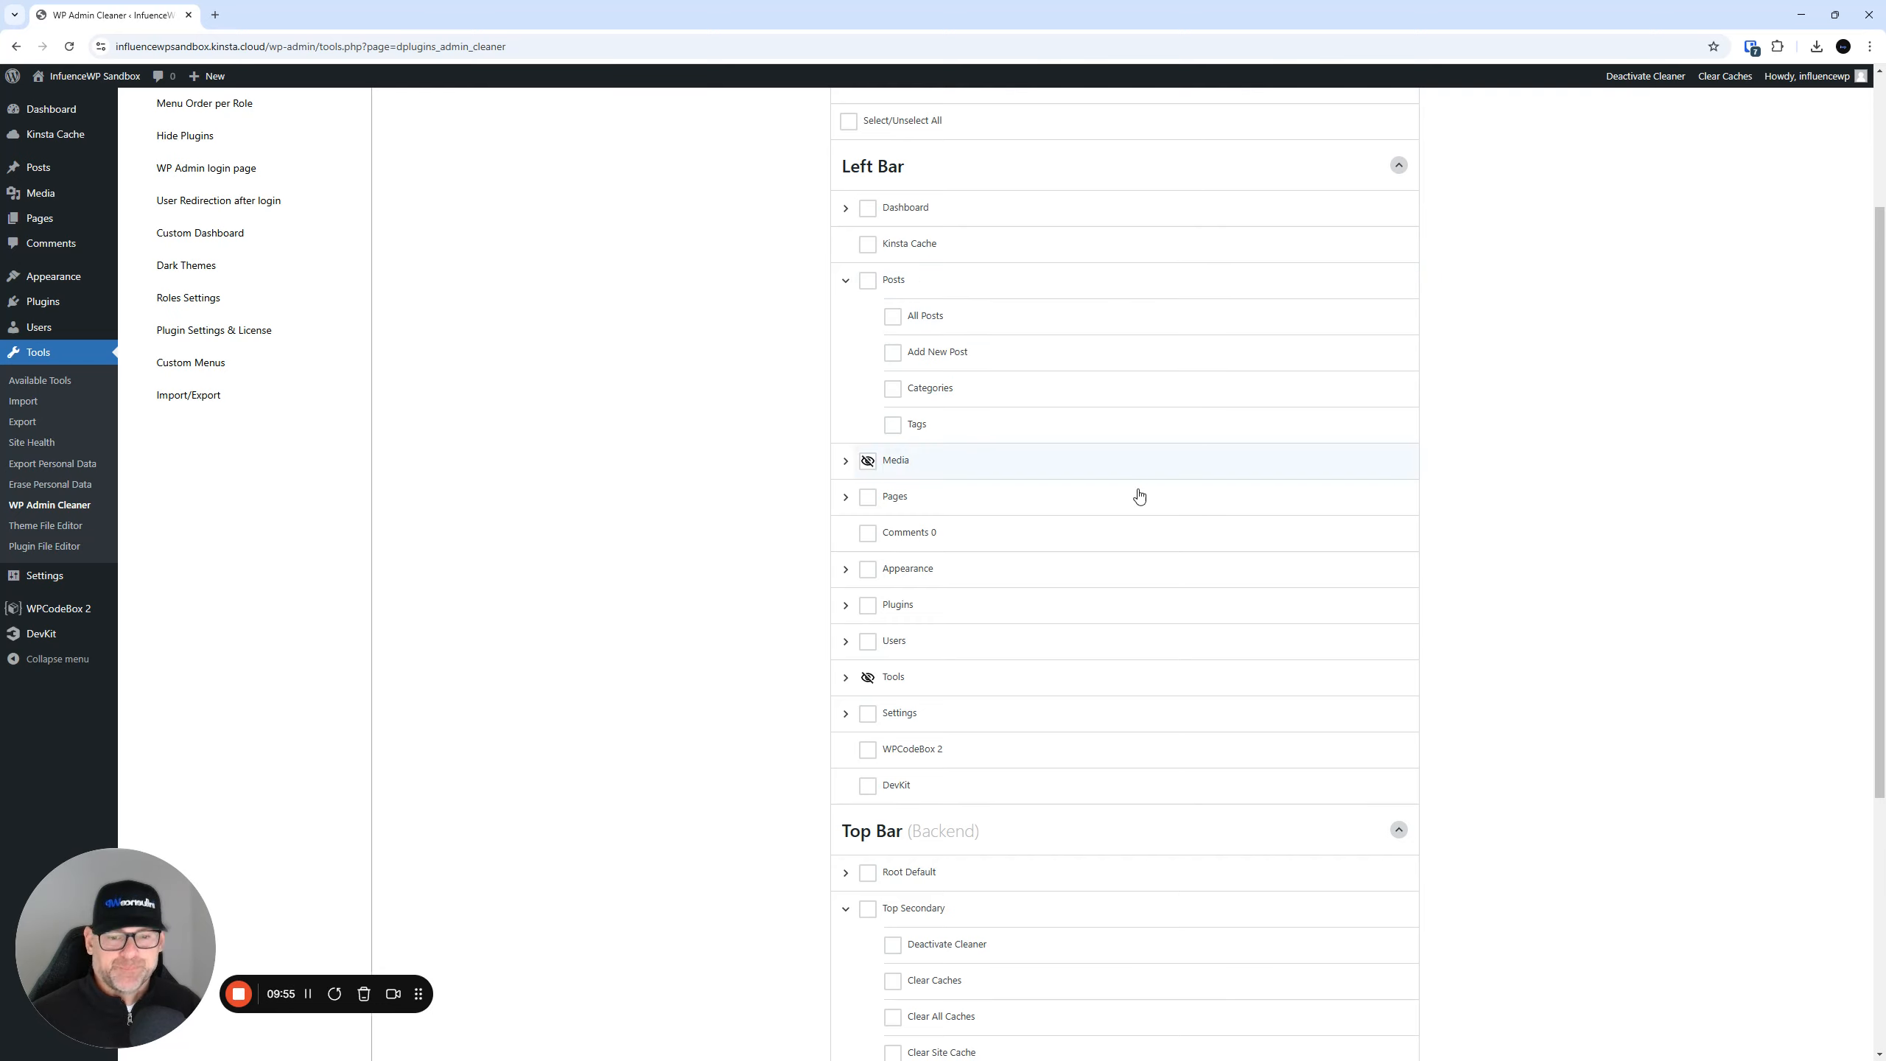
- Compare the Posts submenu in the maximized author's window with the administrator's Posts submenu, ending in the author's window
key(alt+Tab)
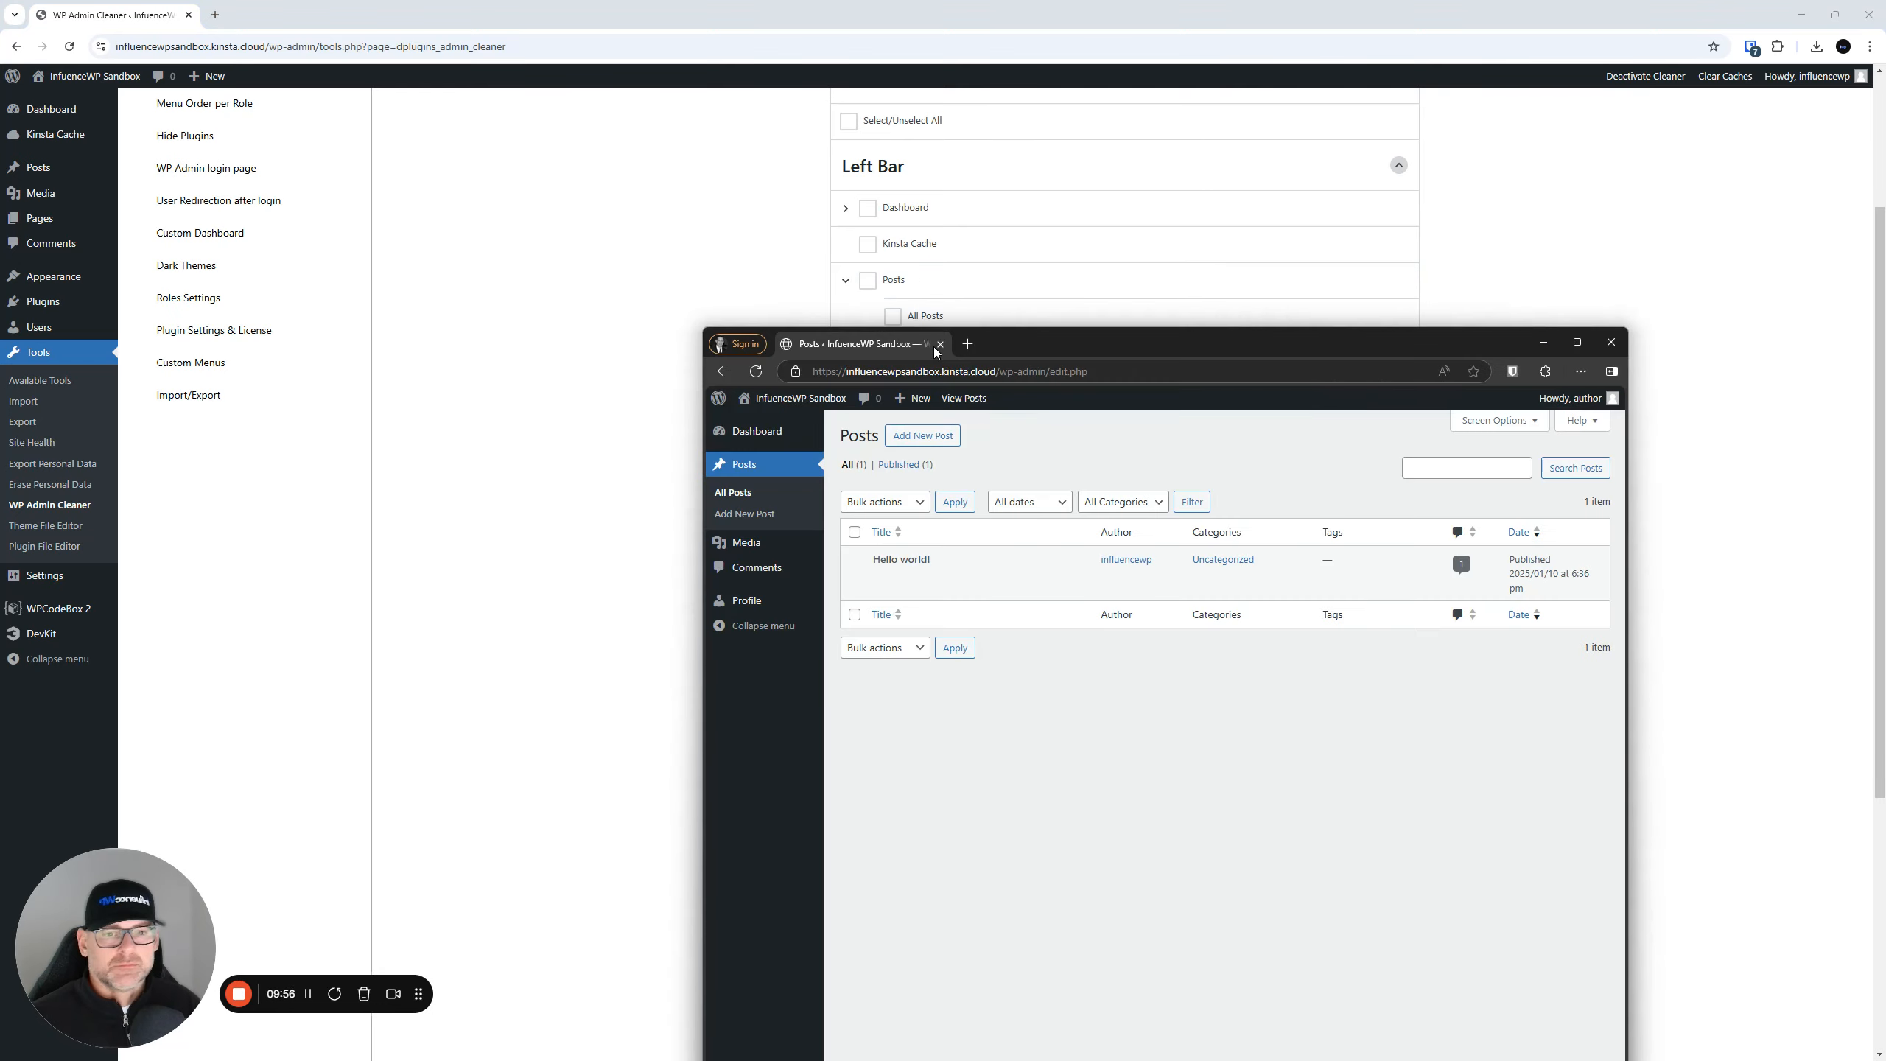
double_click(1087, 340)
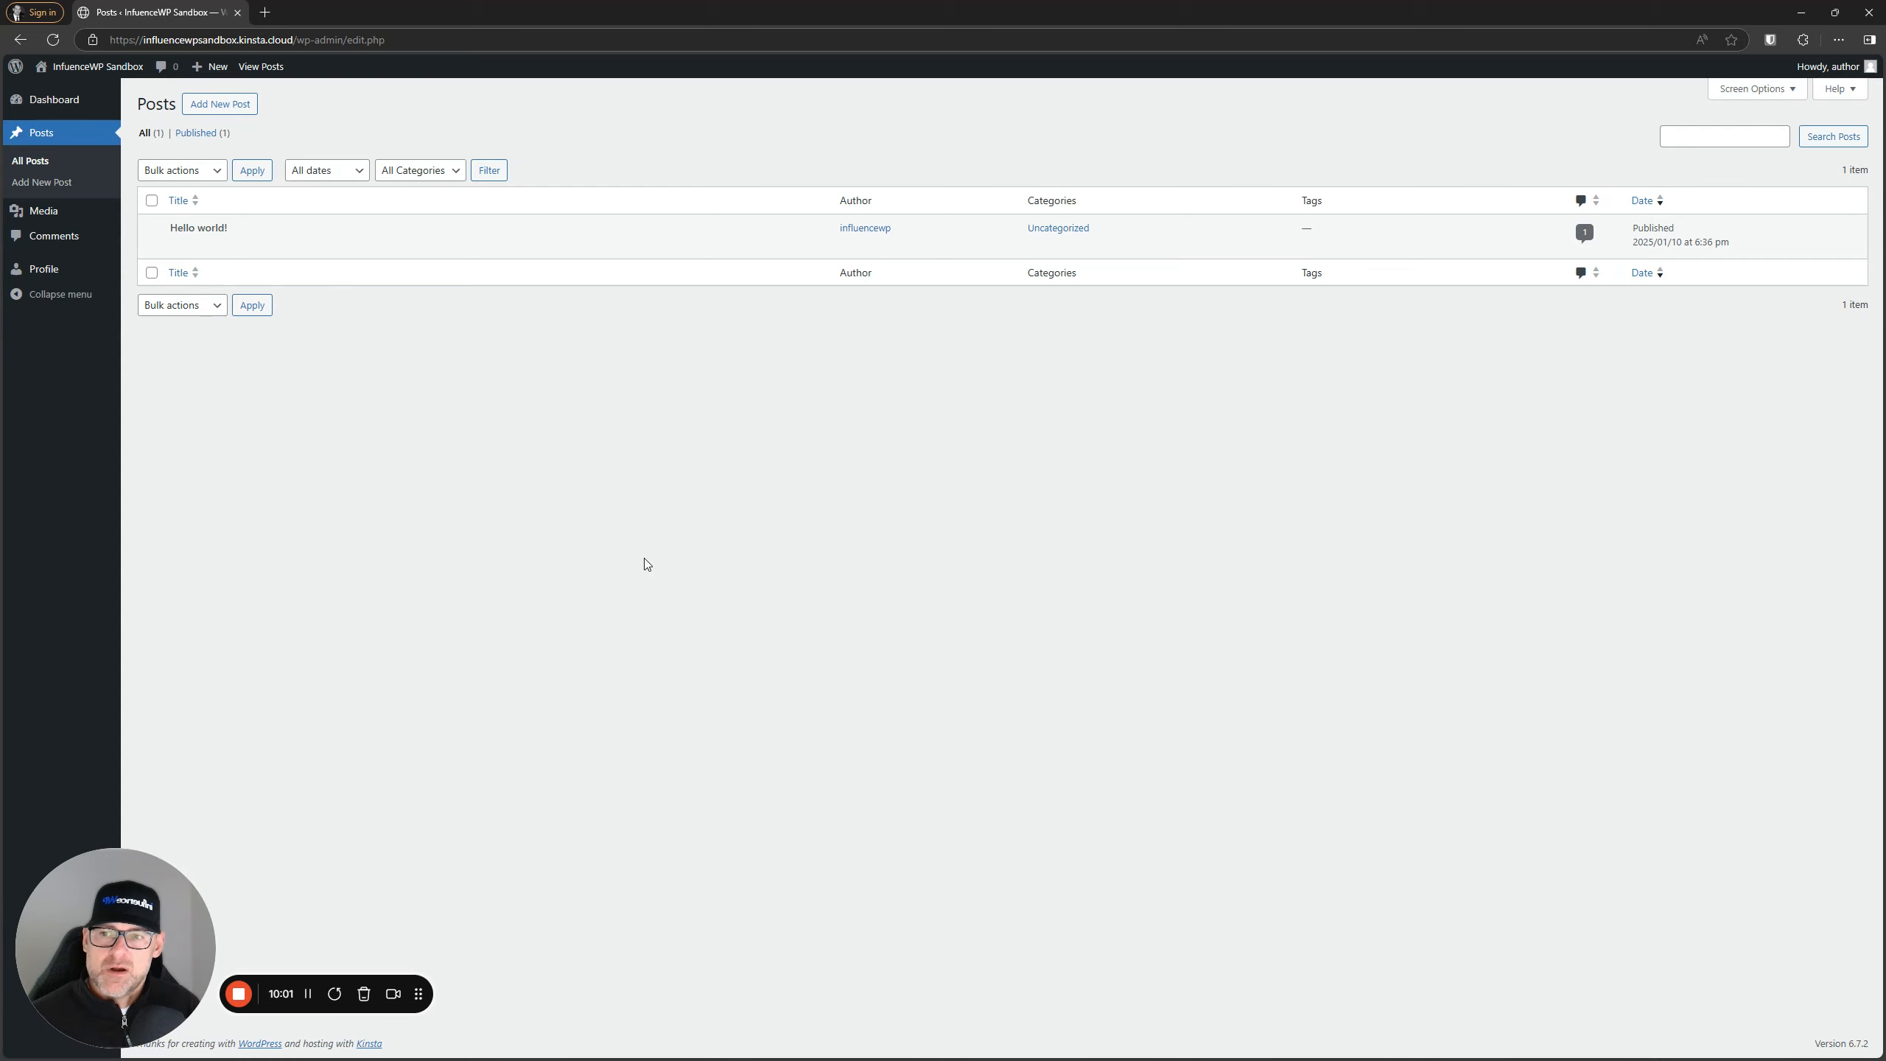
key(alt+Tab)
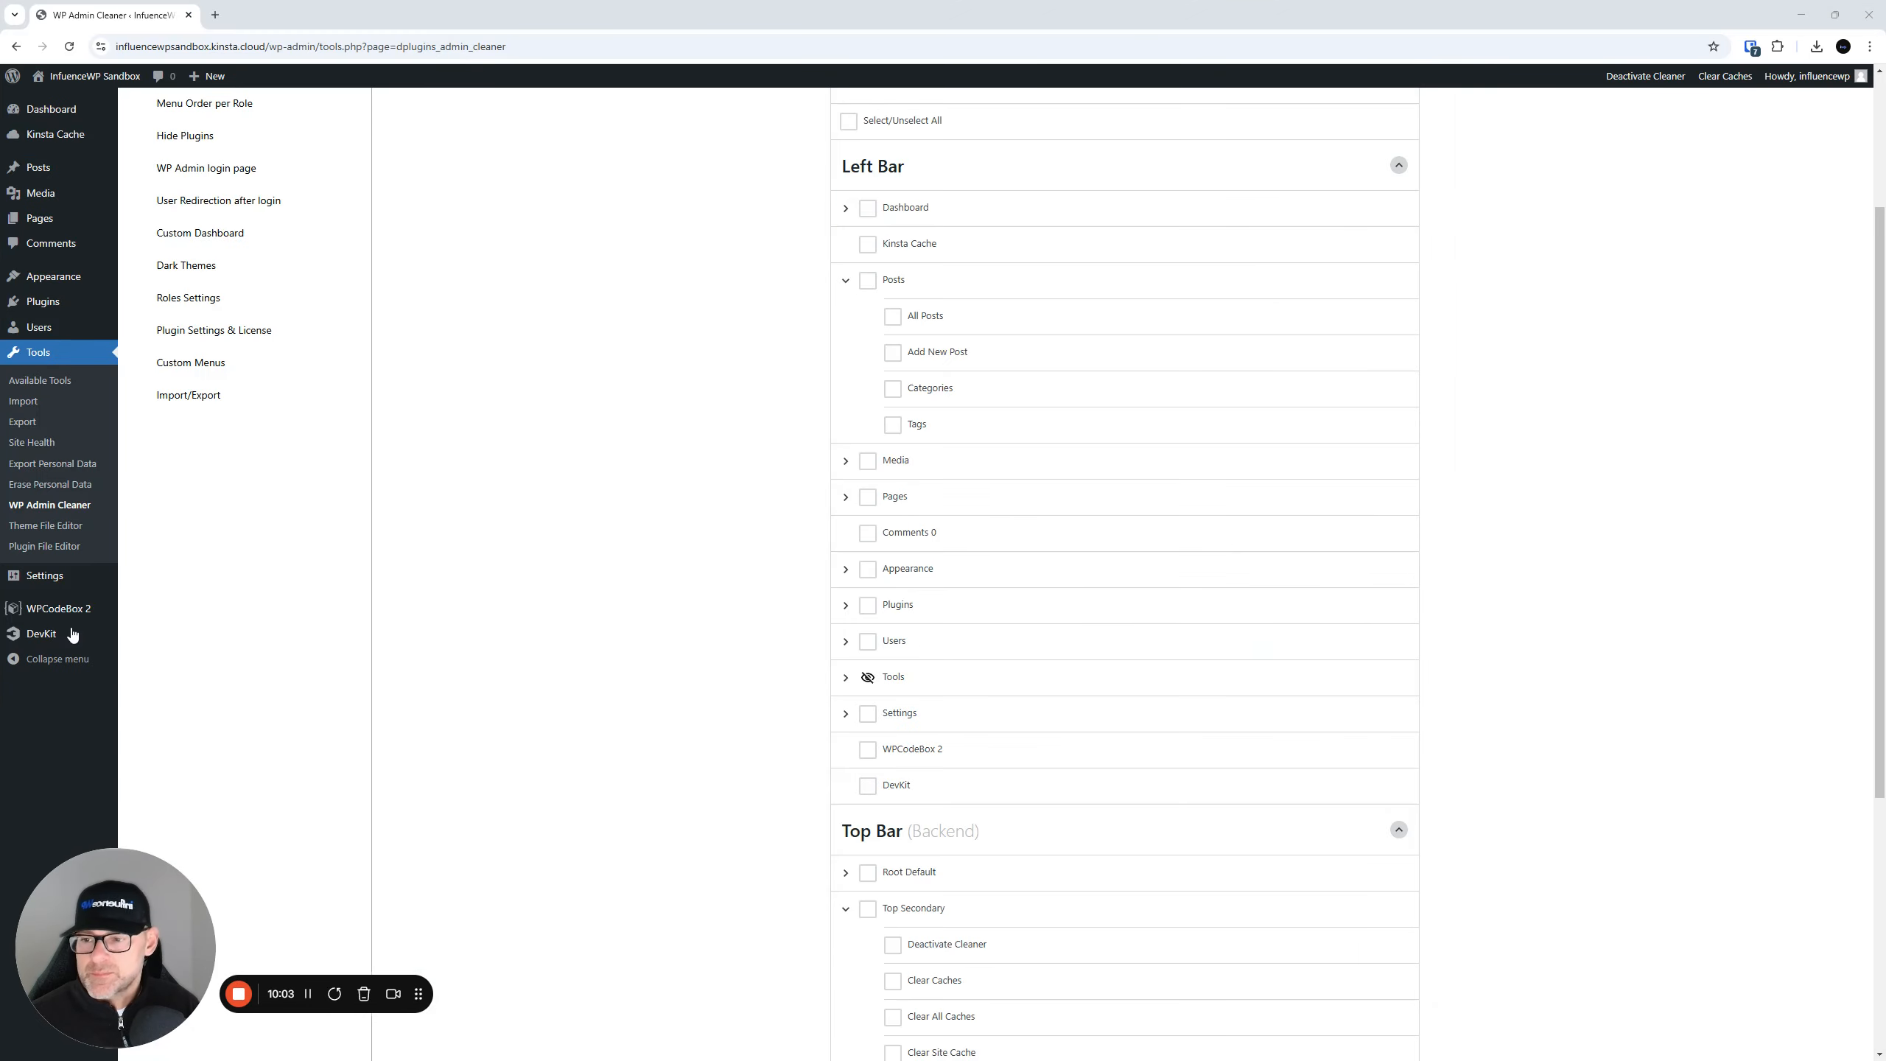
mouse_move(46, 169)
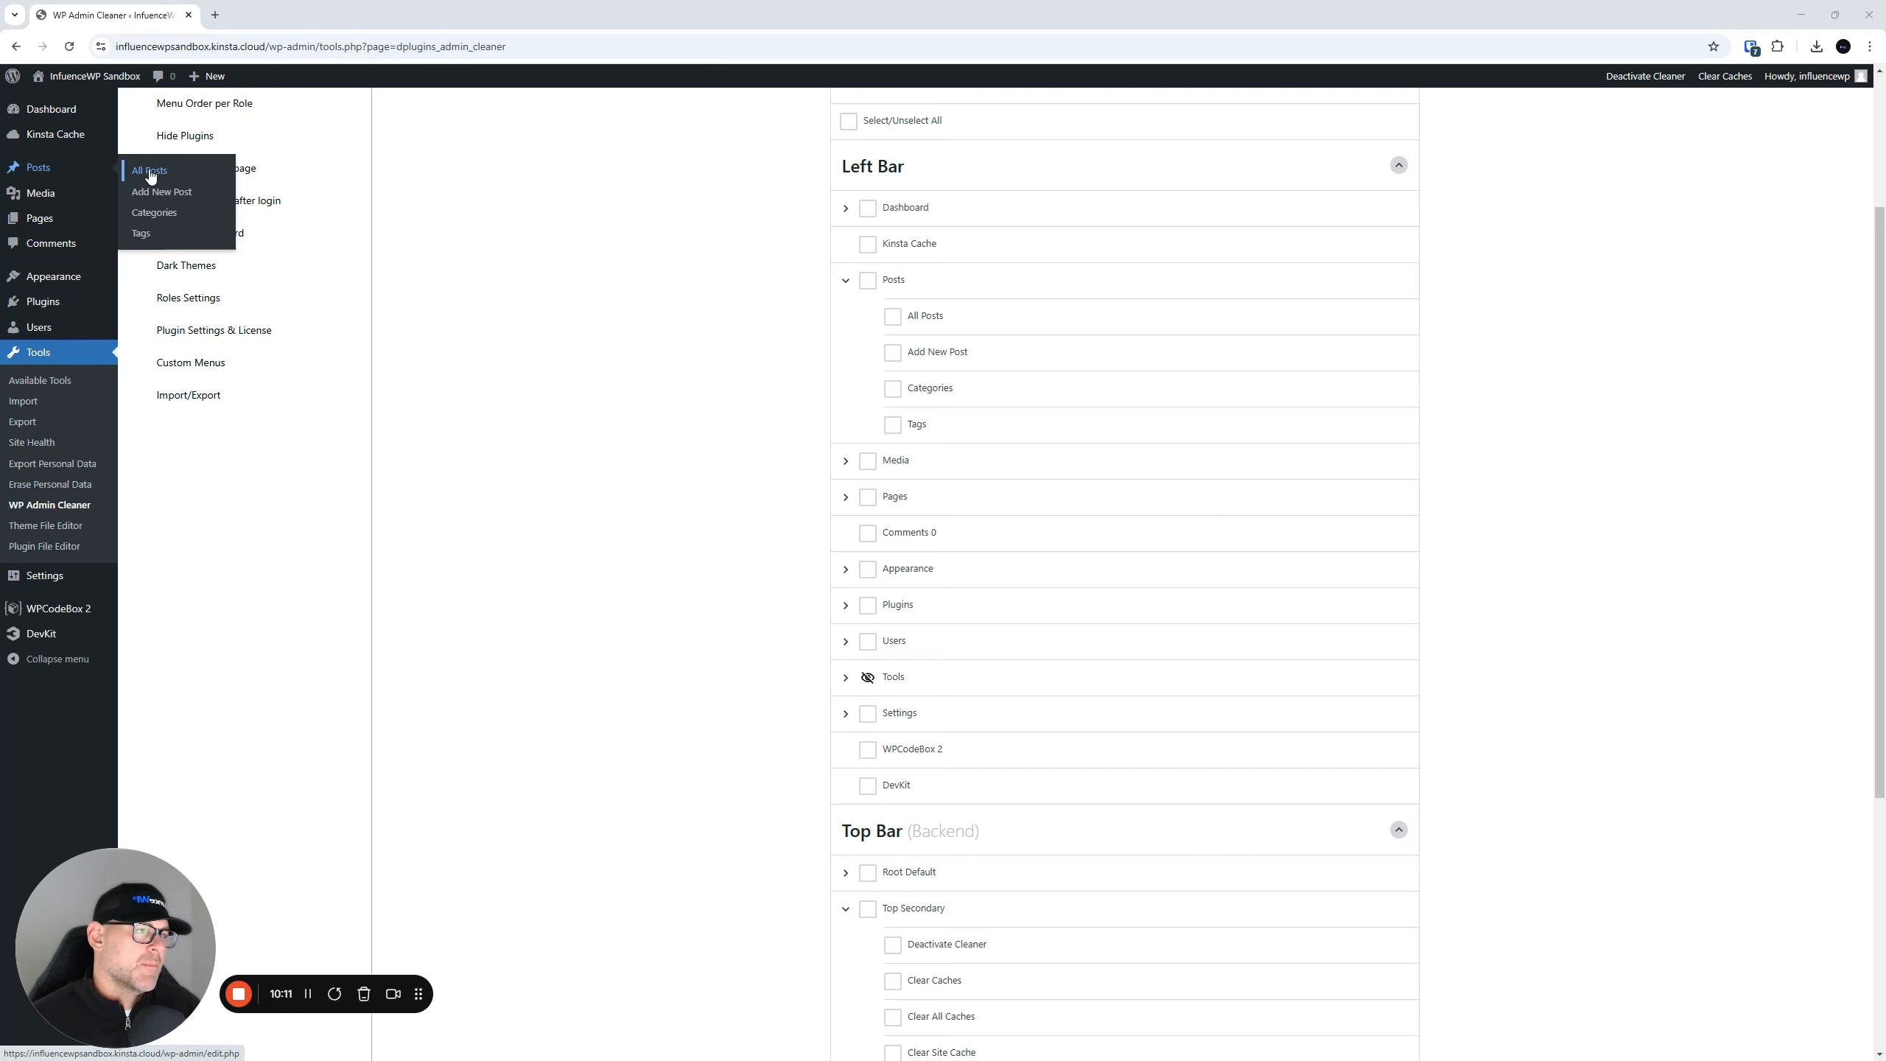
key(alt+Tab)
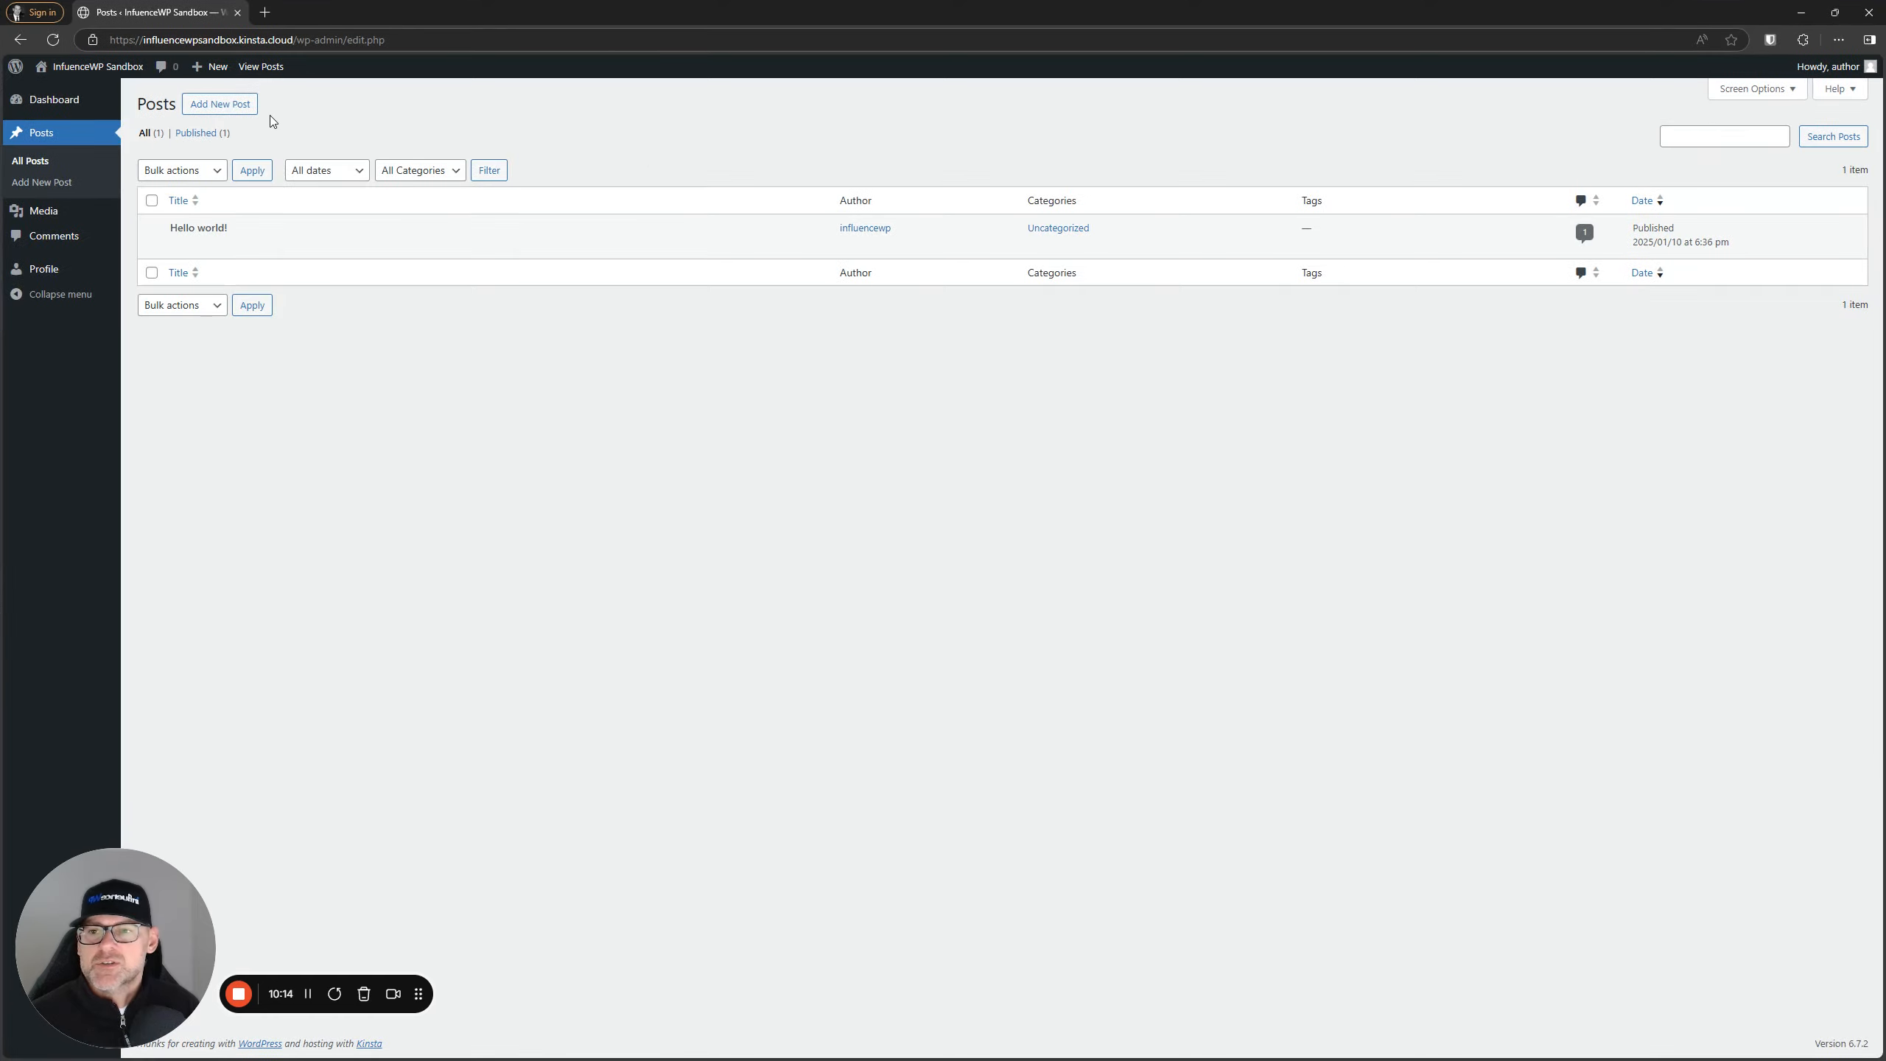
- As the author, create a new post titled "Author Test" and publish it
click(234, 105)
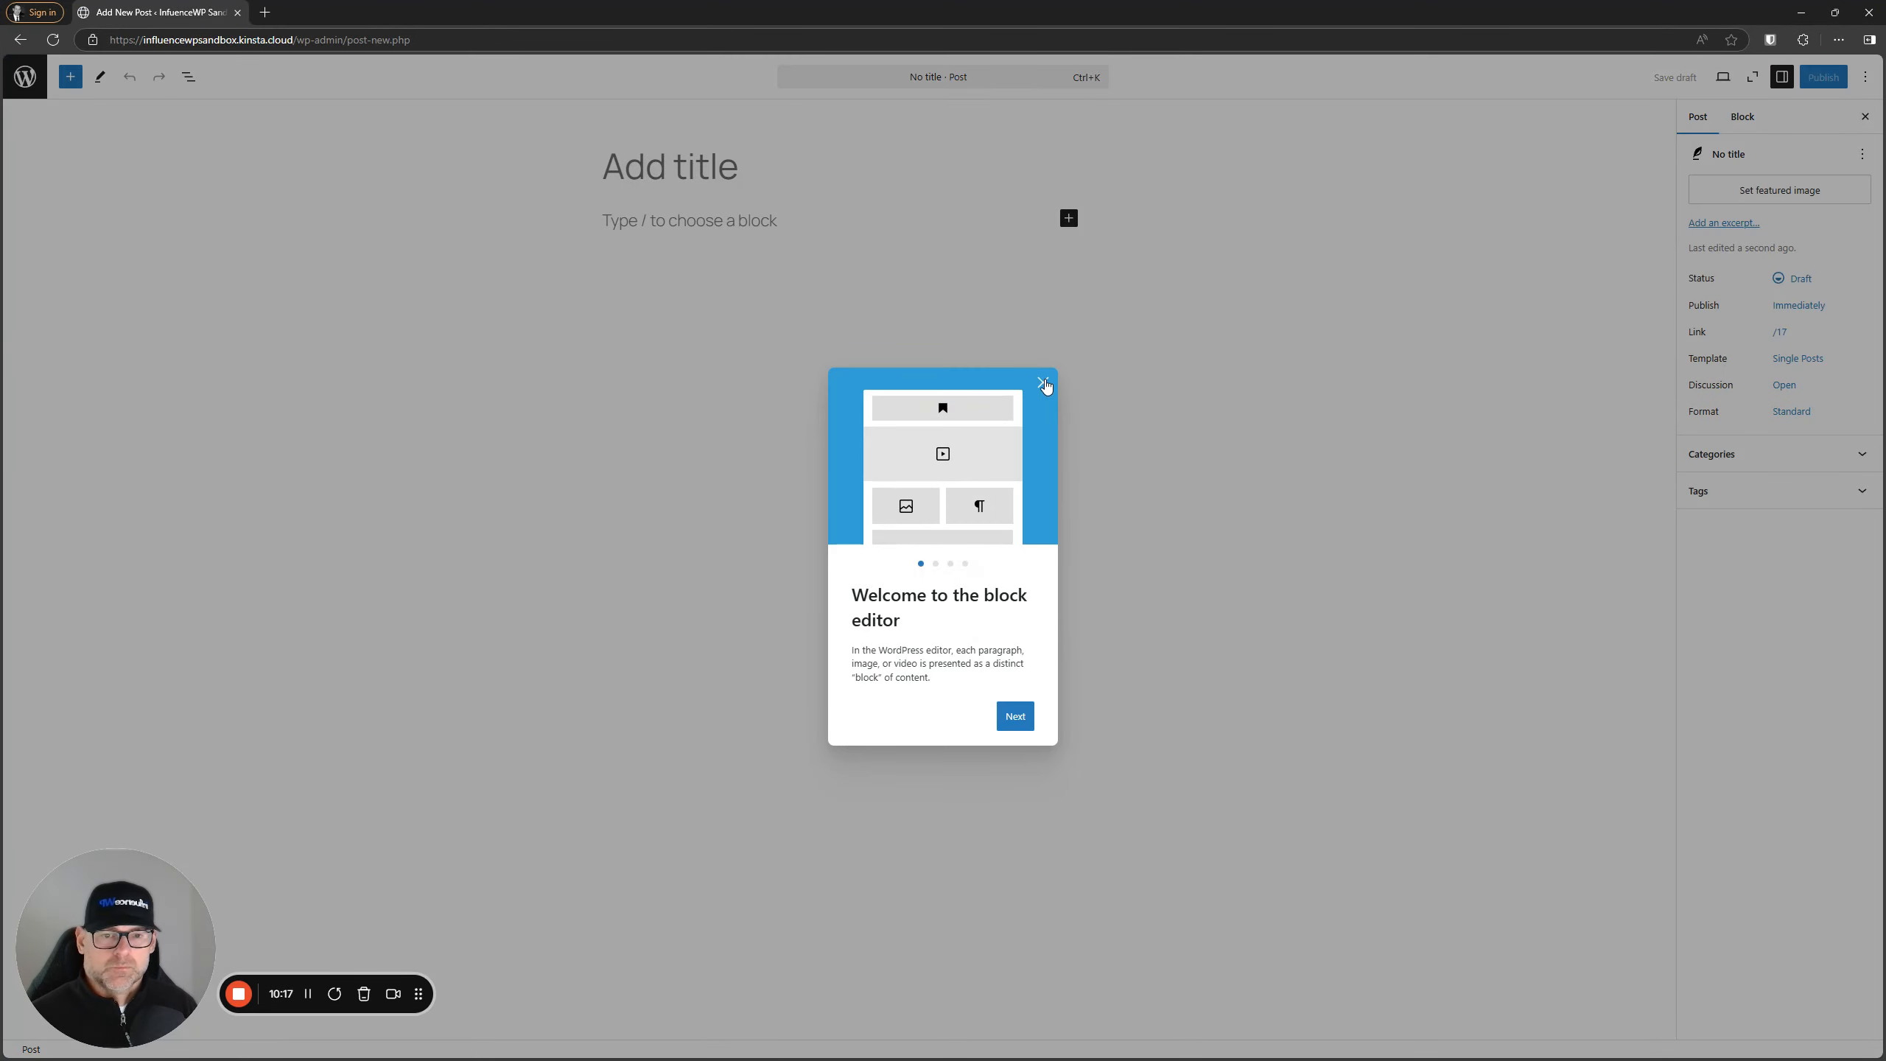
click(1042, 382)
text(Autho)
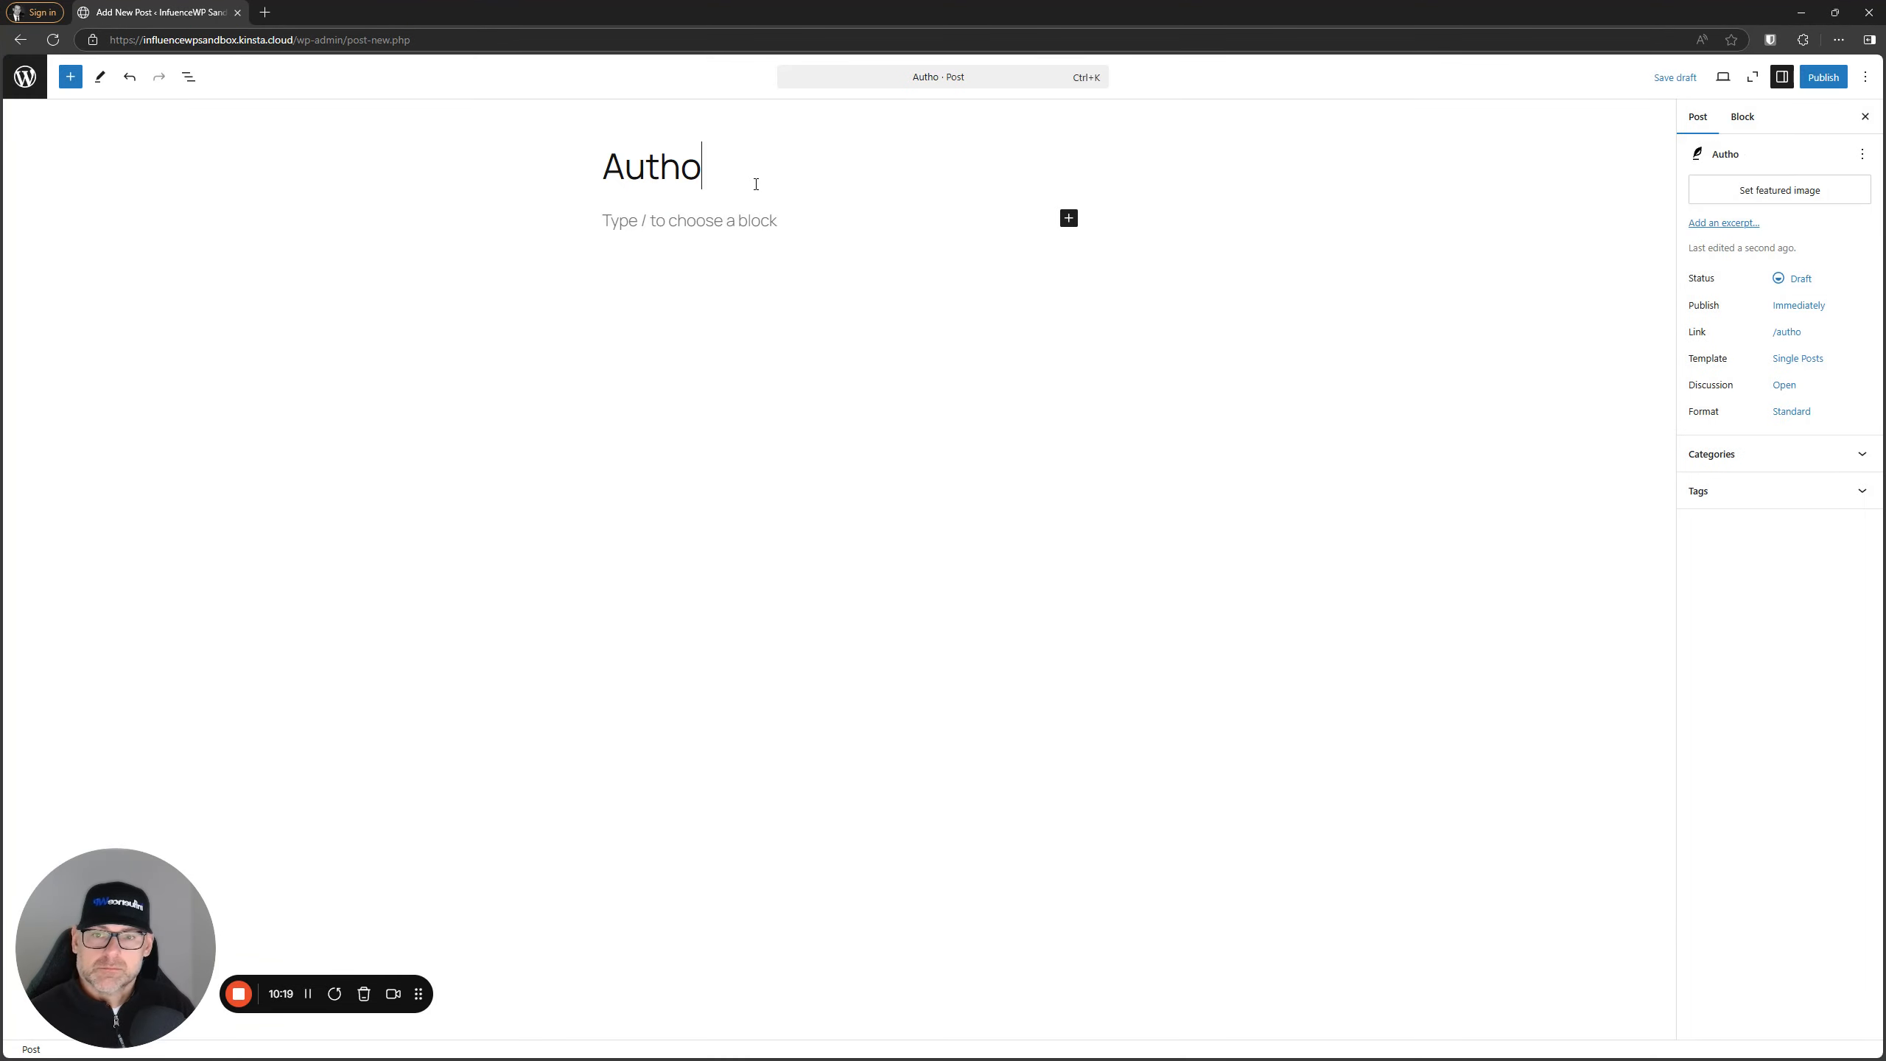
text(r Test)
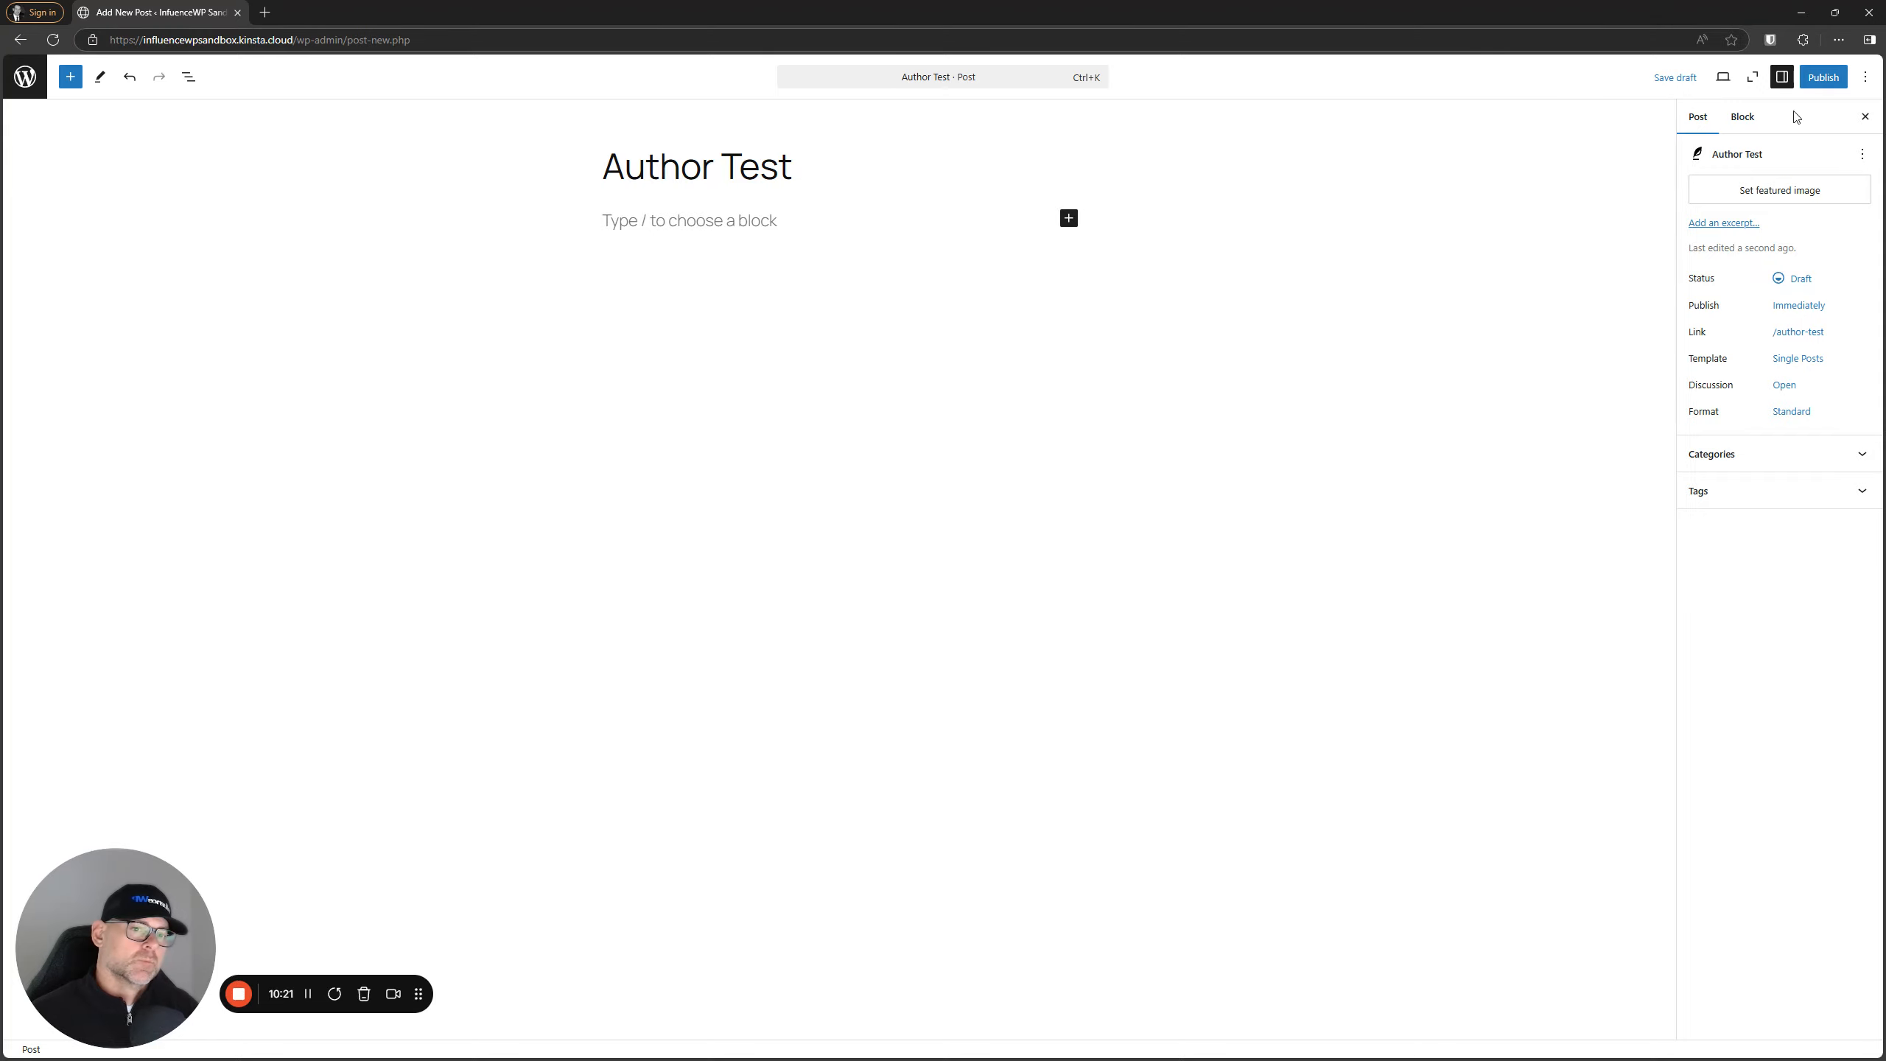
click(1823, 77)
click(1825, 79)
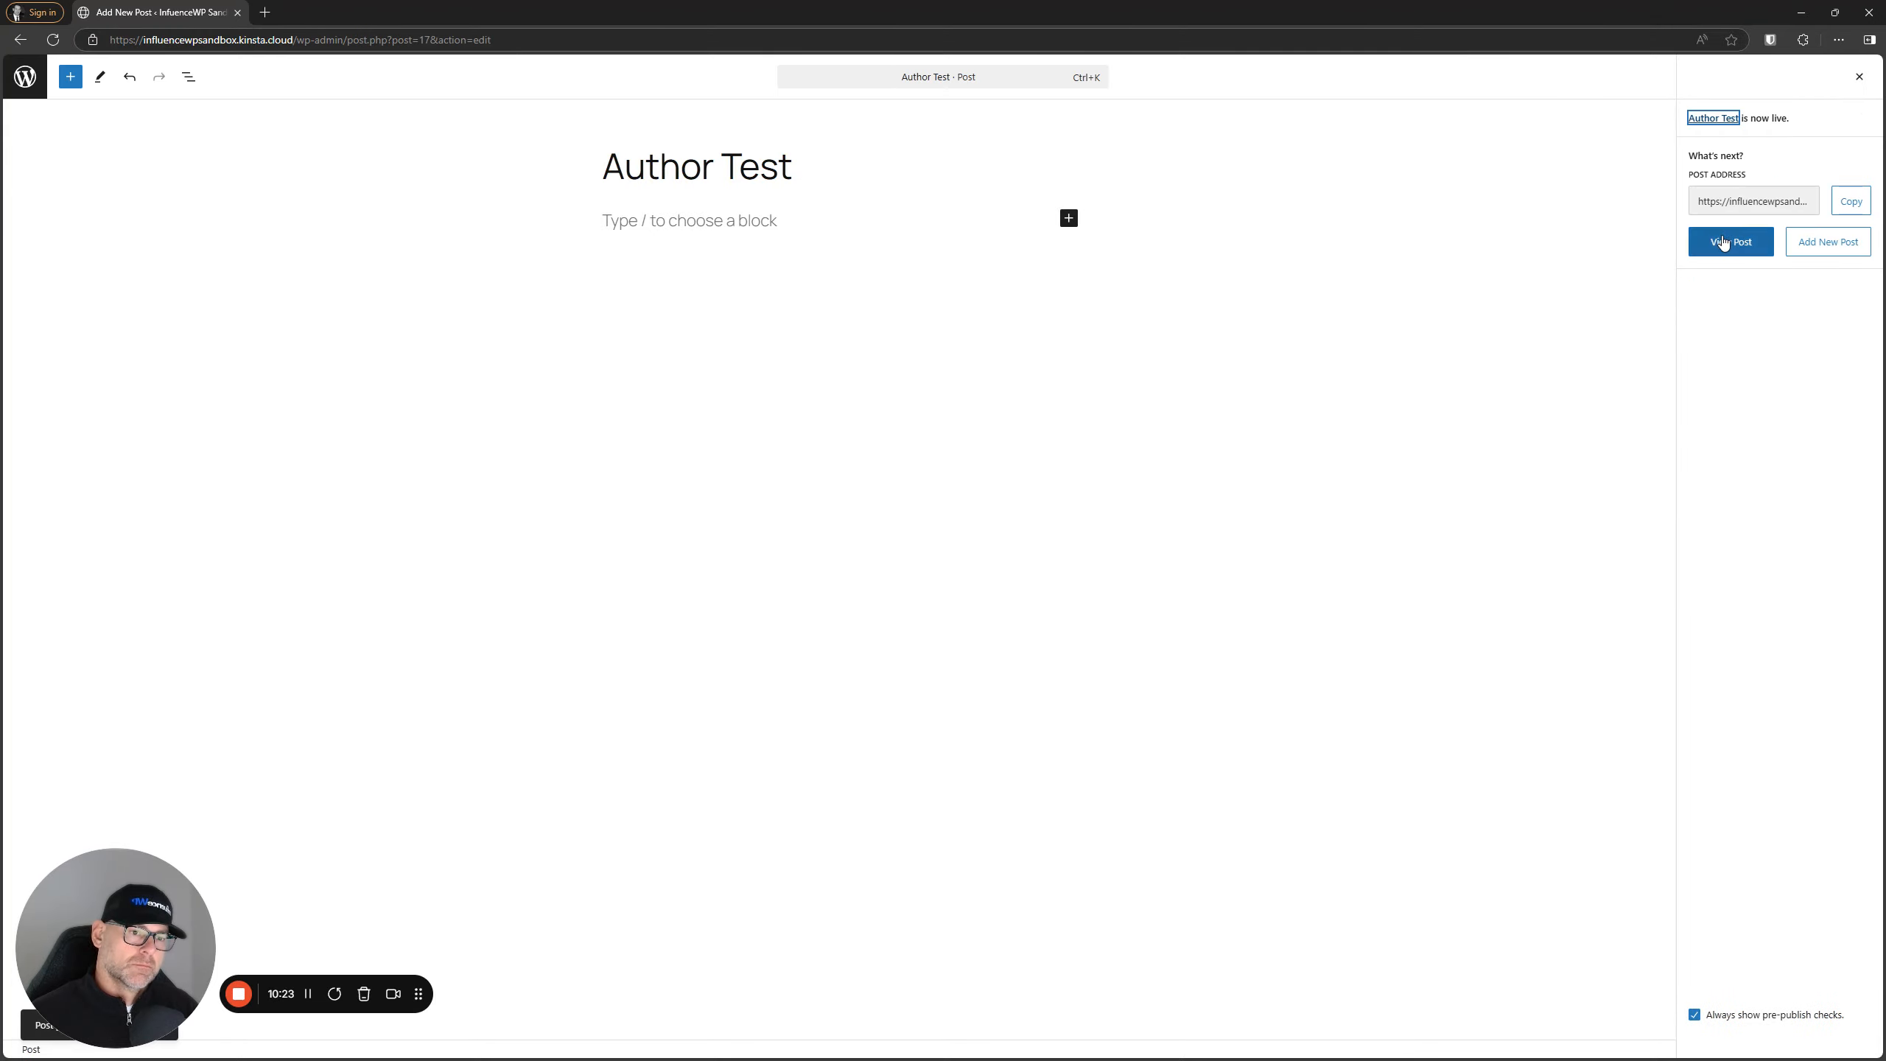
- Return to the author's Posts list, show all posts and check the available actions for each one
click(25, 76)
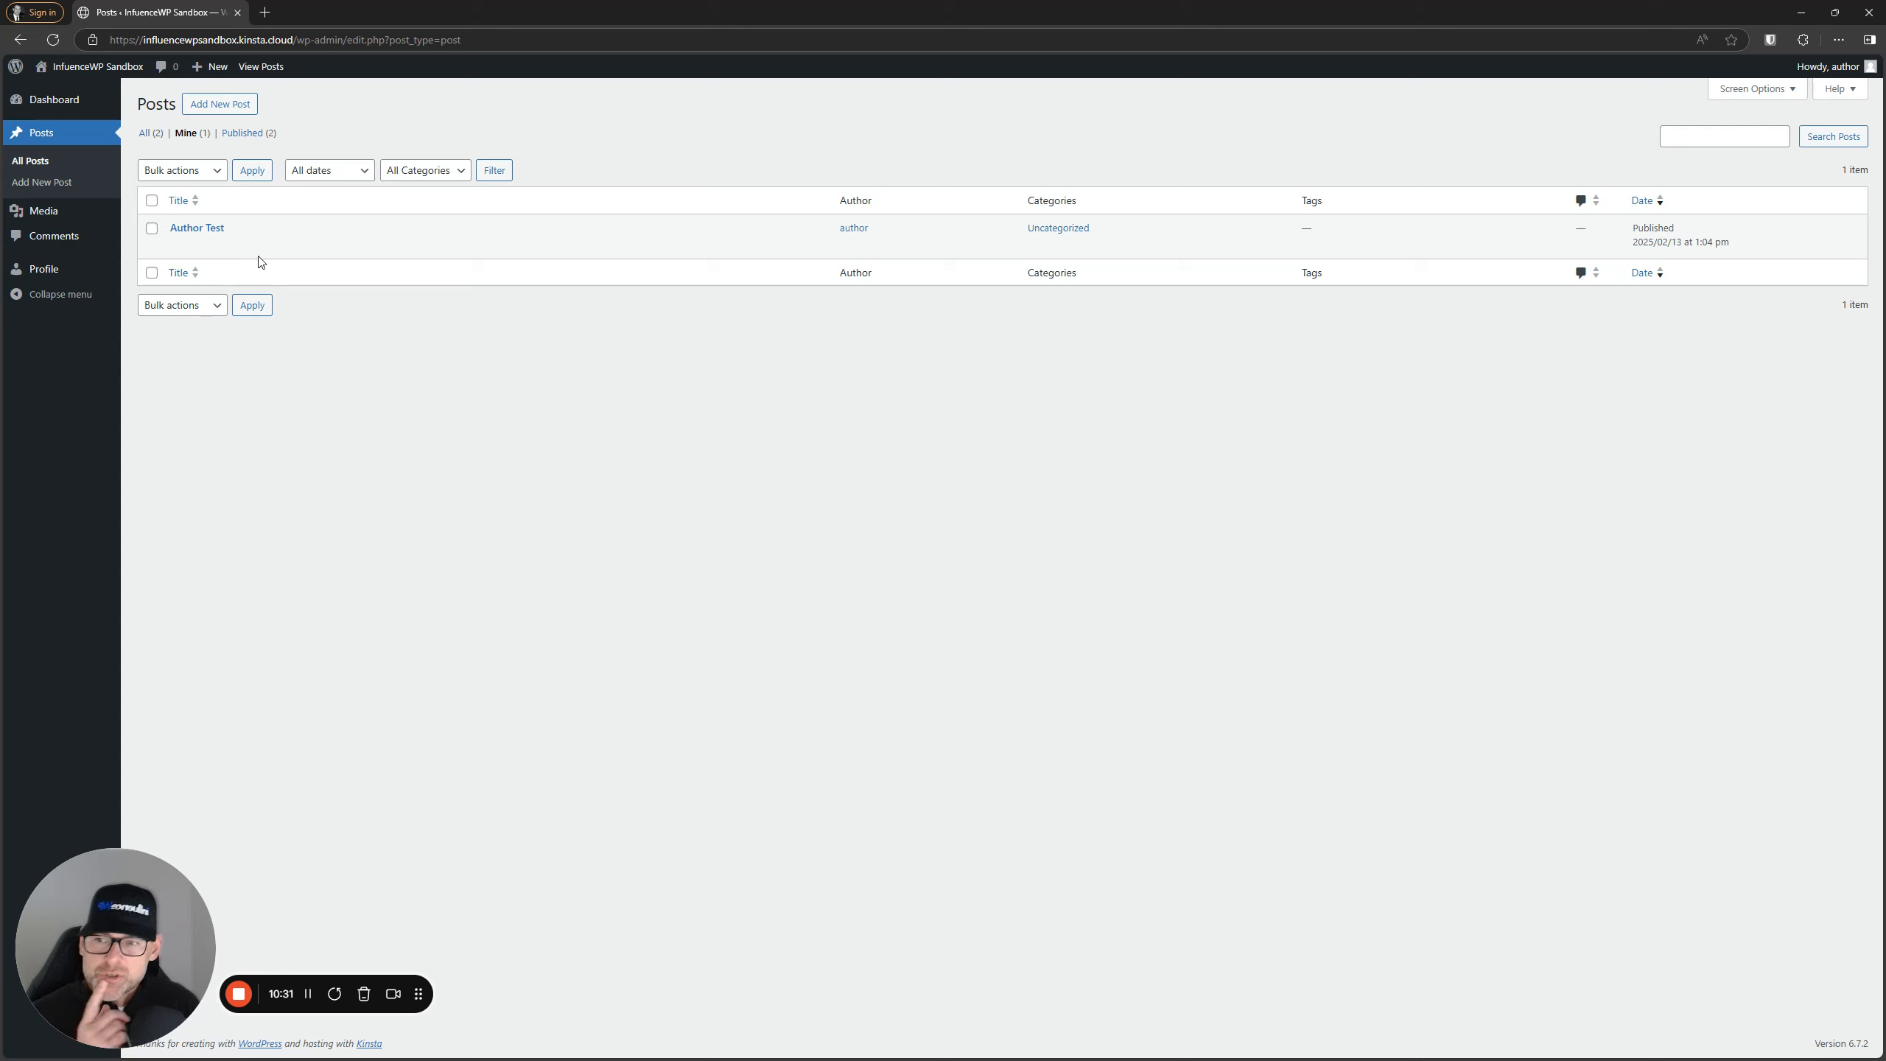
click(144, 133)
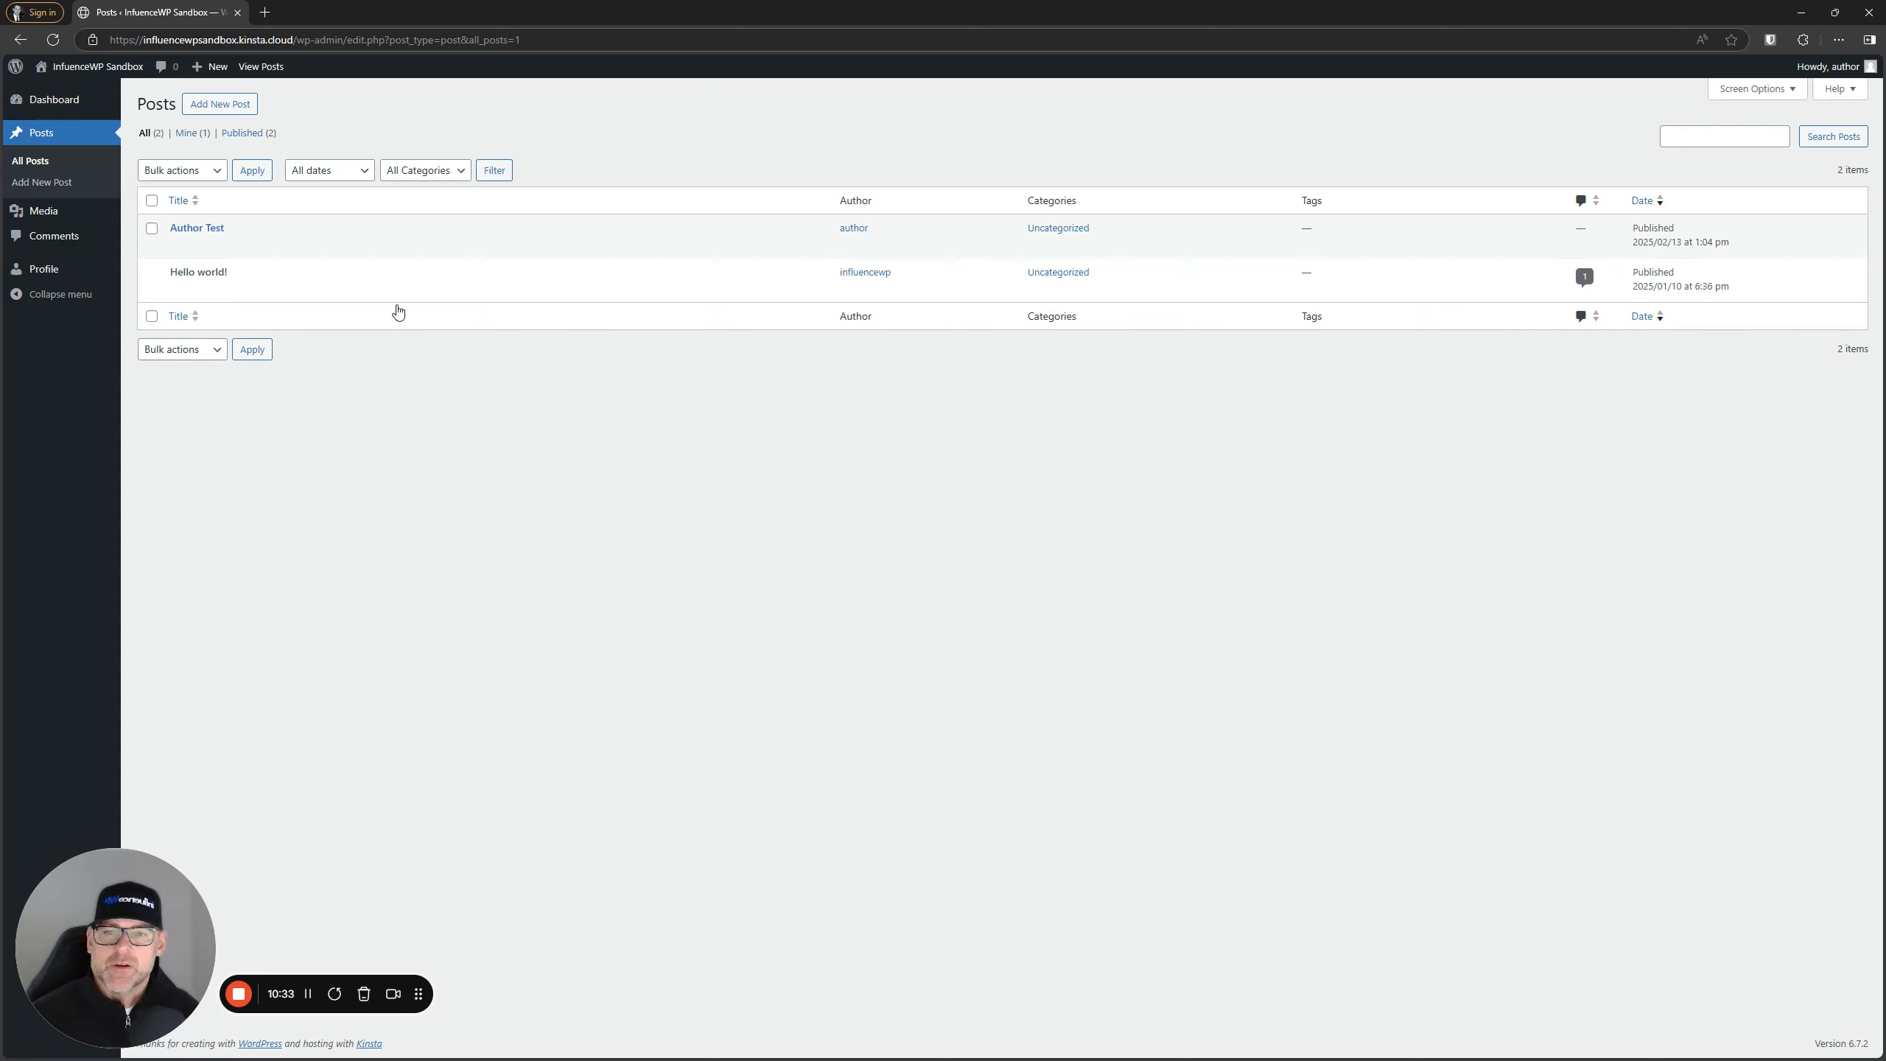
mouse_move(180, 278)
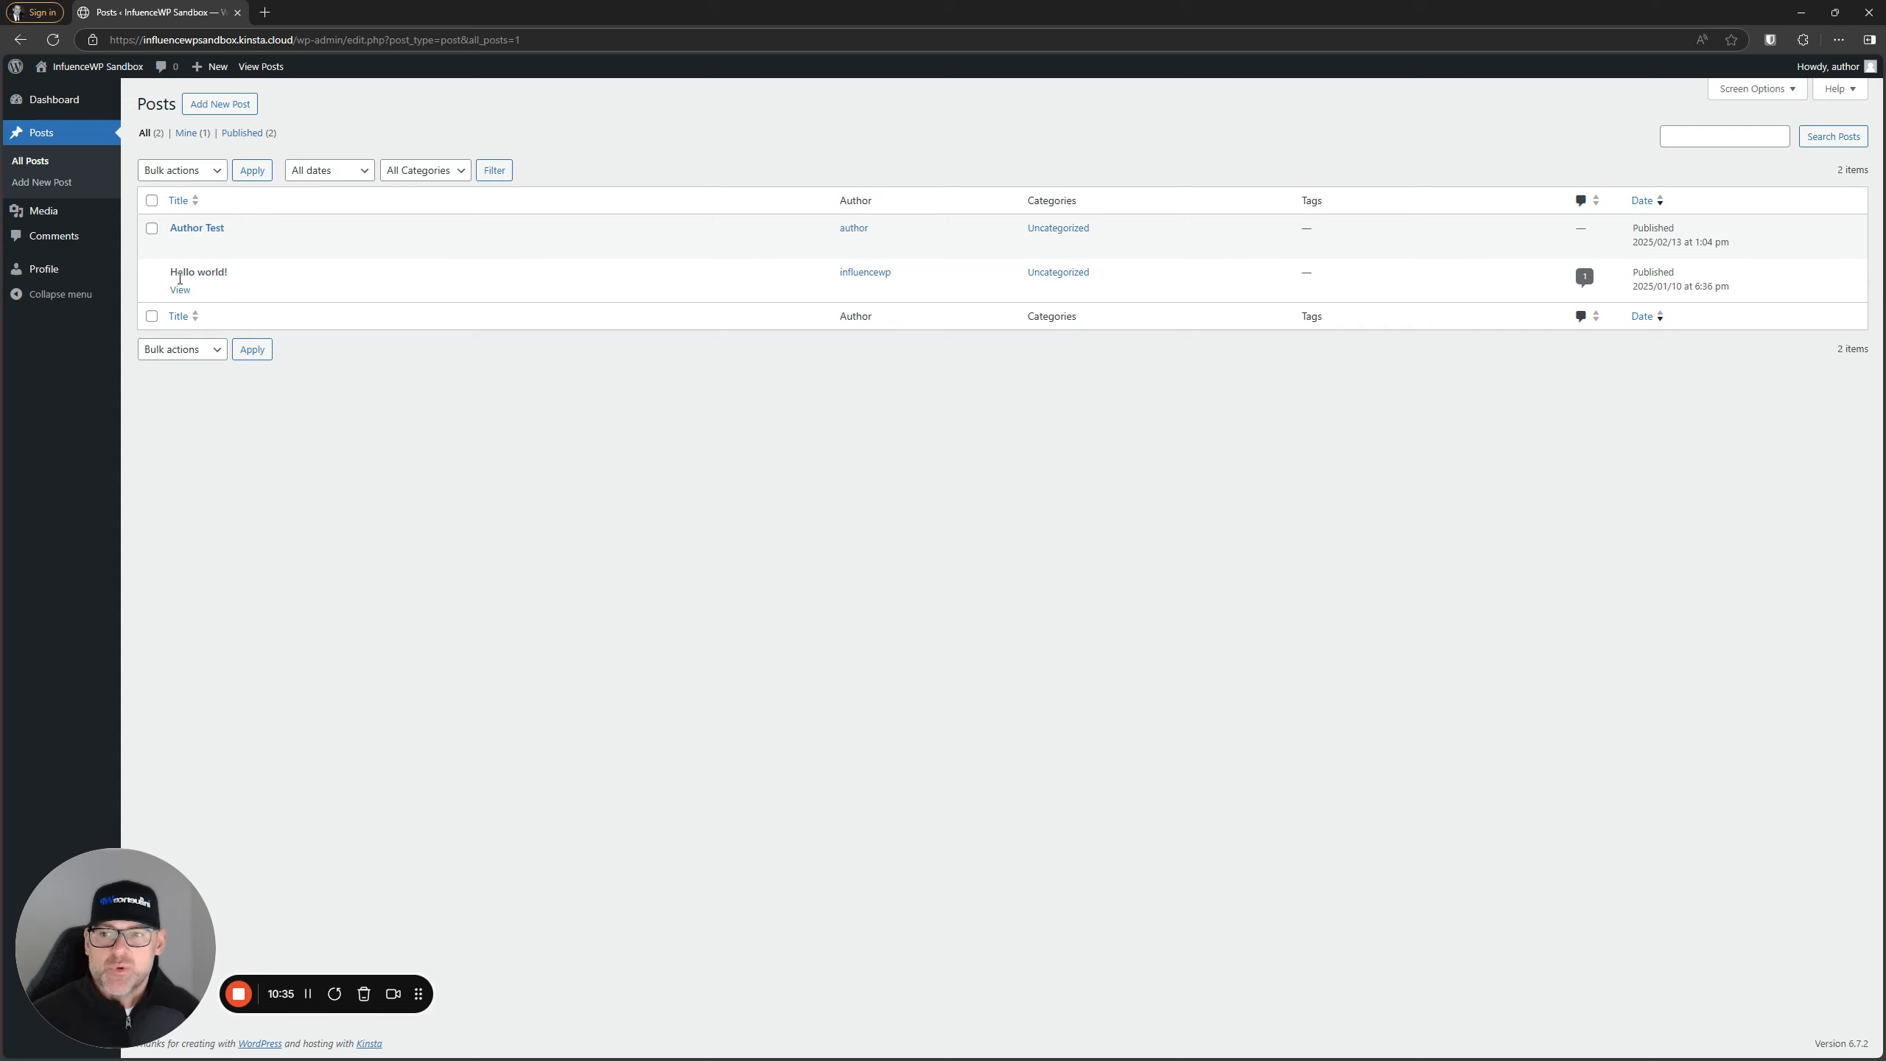
mouse_move(180, 227)
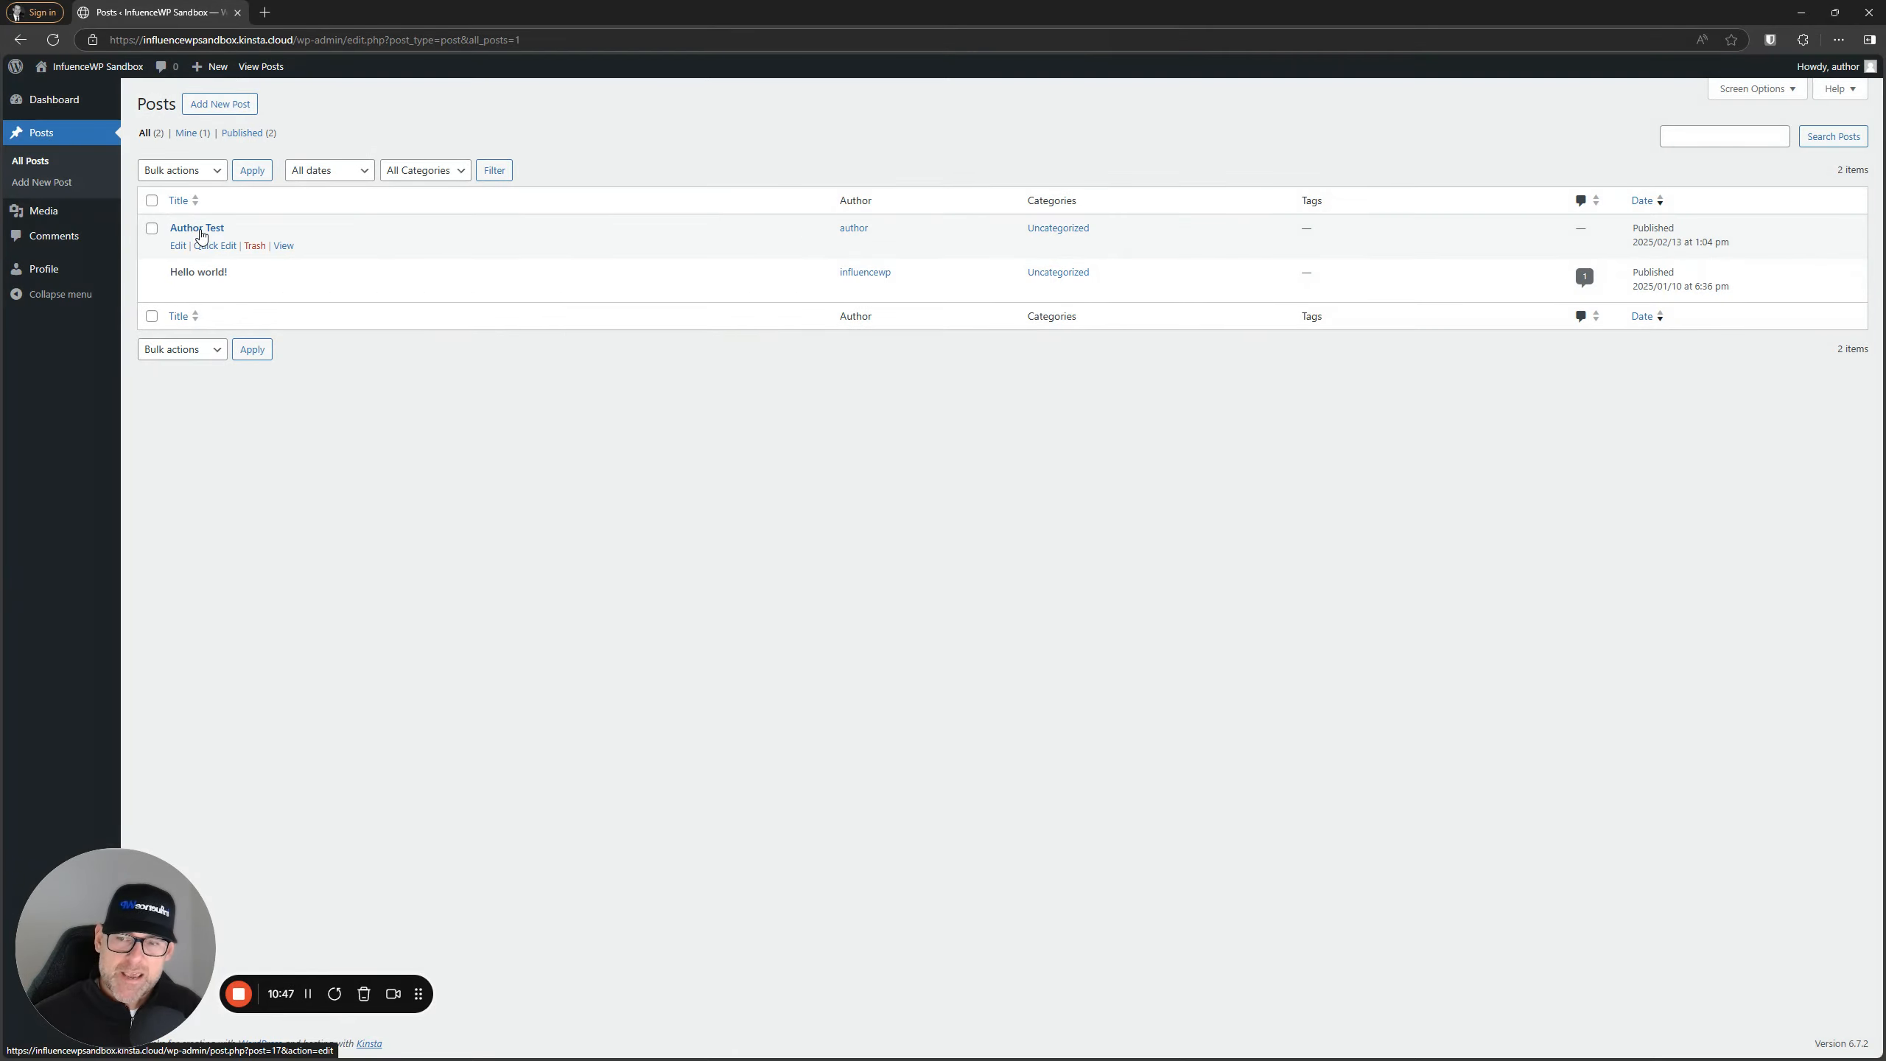
- Return to the administrator's window, review the Left Bar hide options for the Author role and collapse that section
drag(375, 7, 1885, 321)
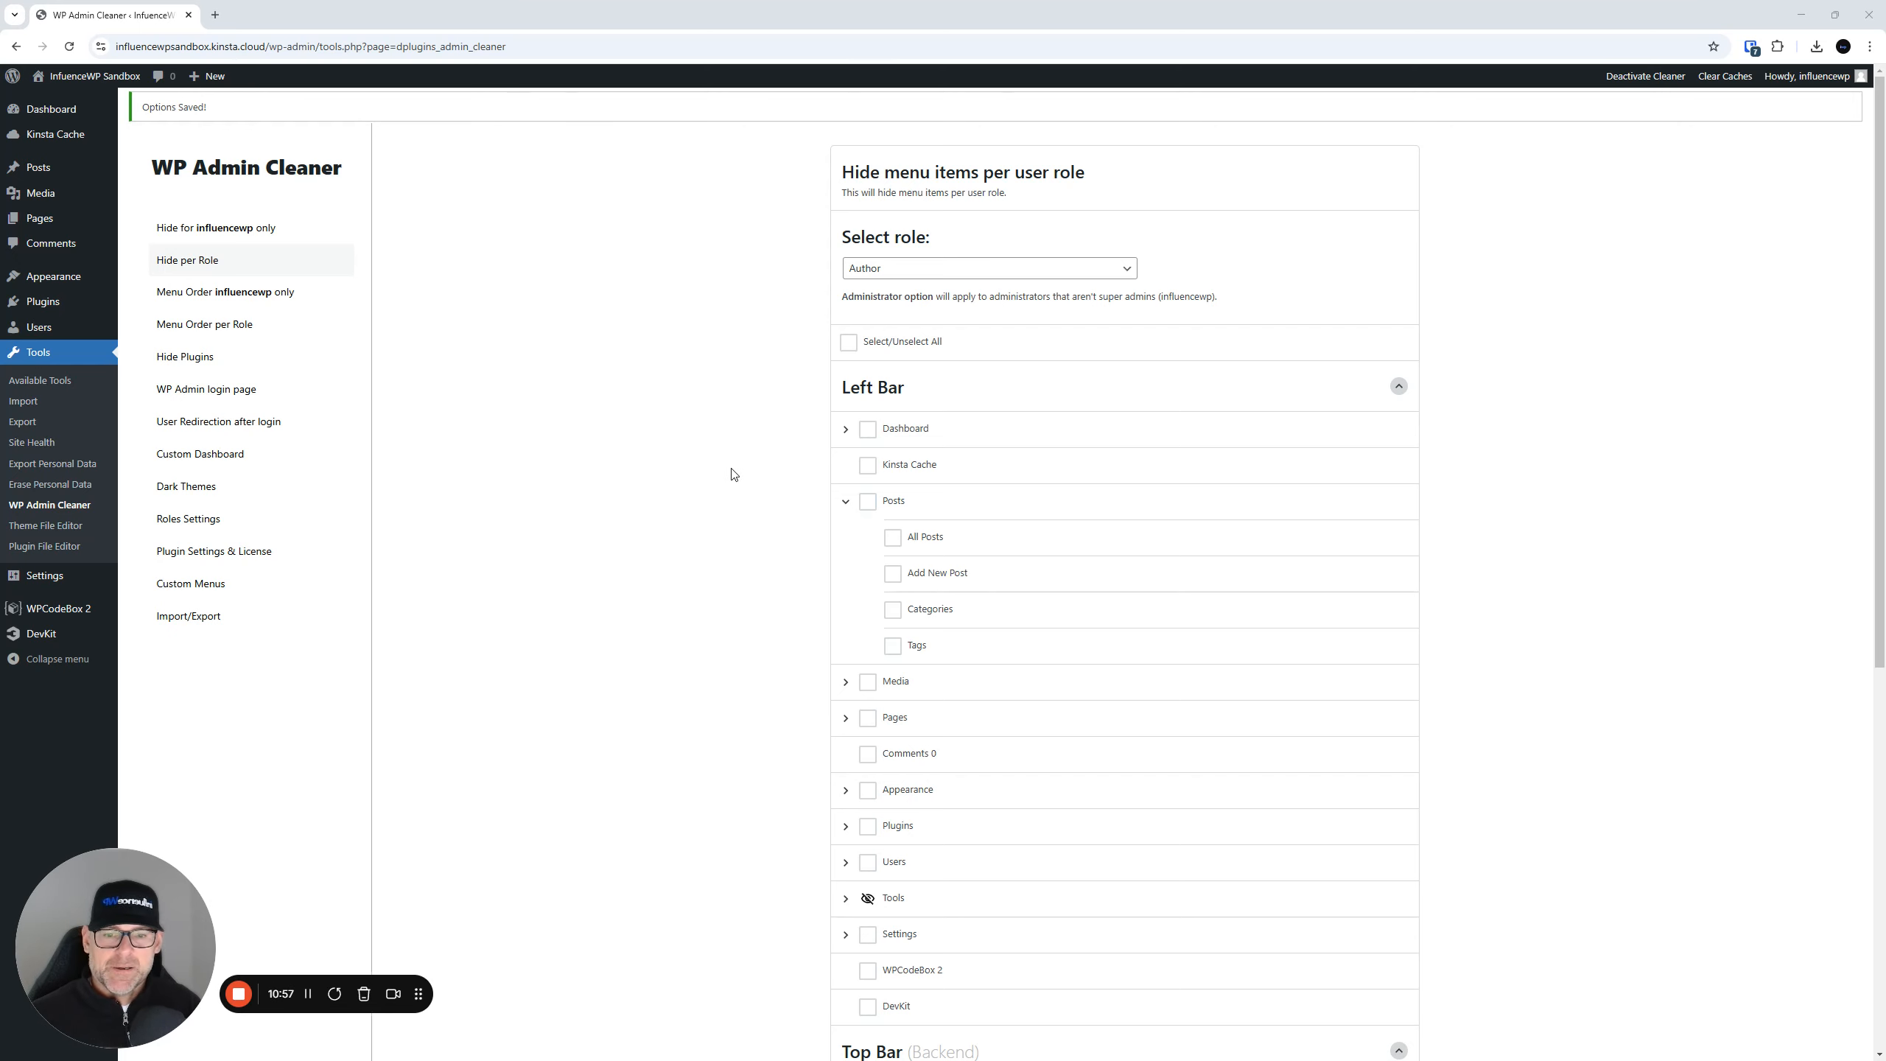
scroll(750, 475, down, 5)
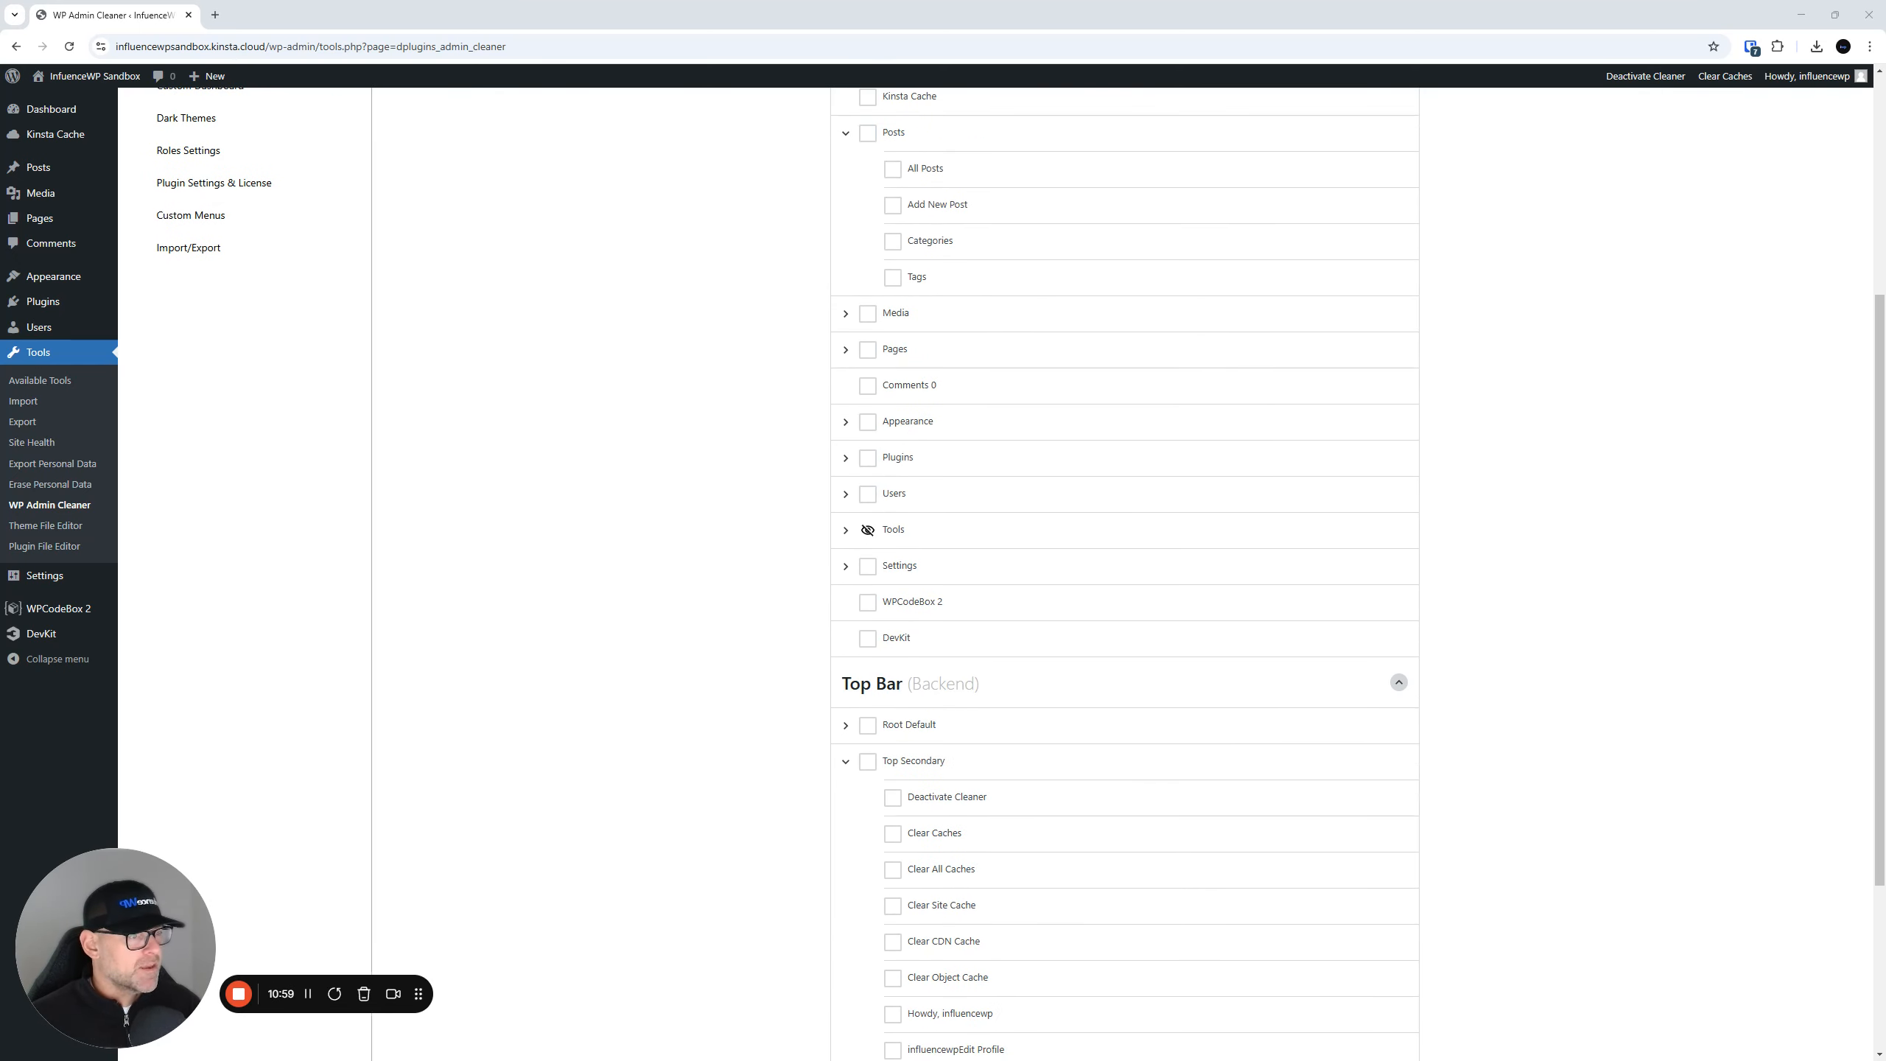
scroll(876, 615, down, 3)
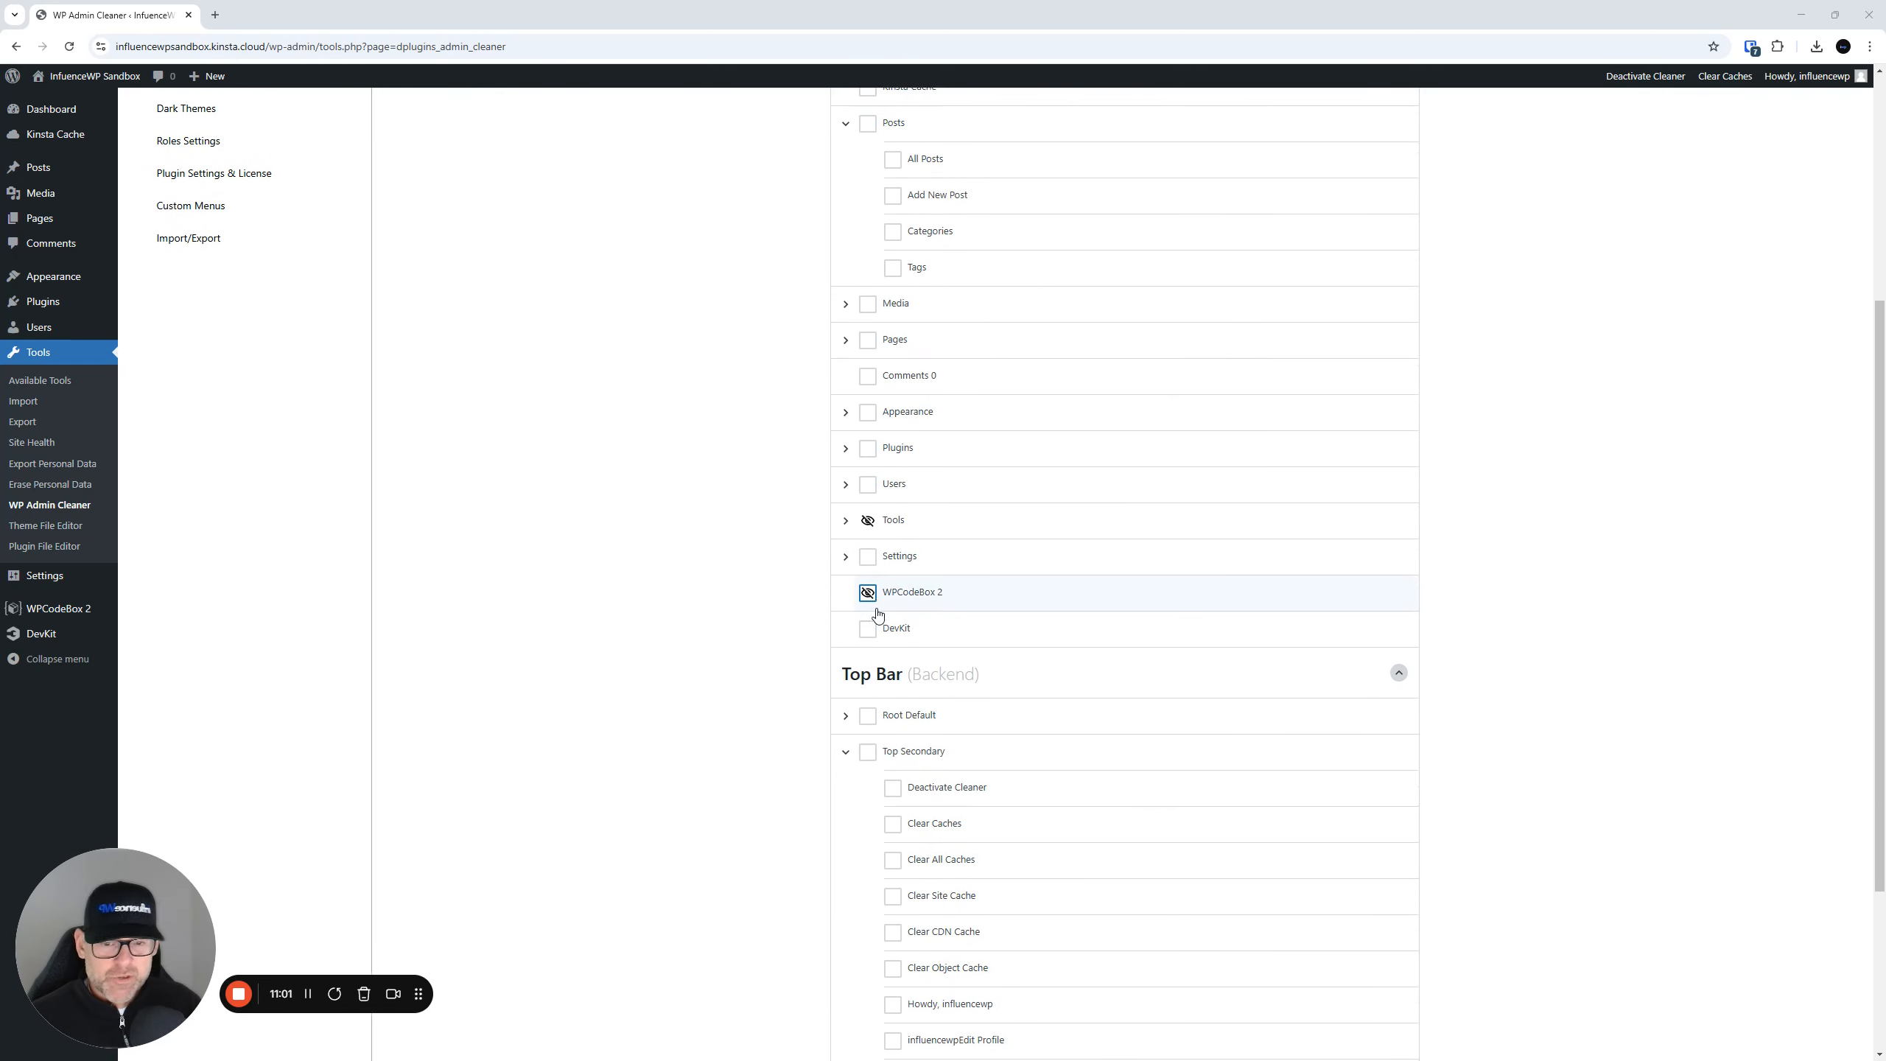
scroll(878, 614, up, 7)
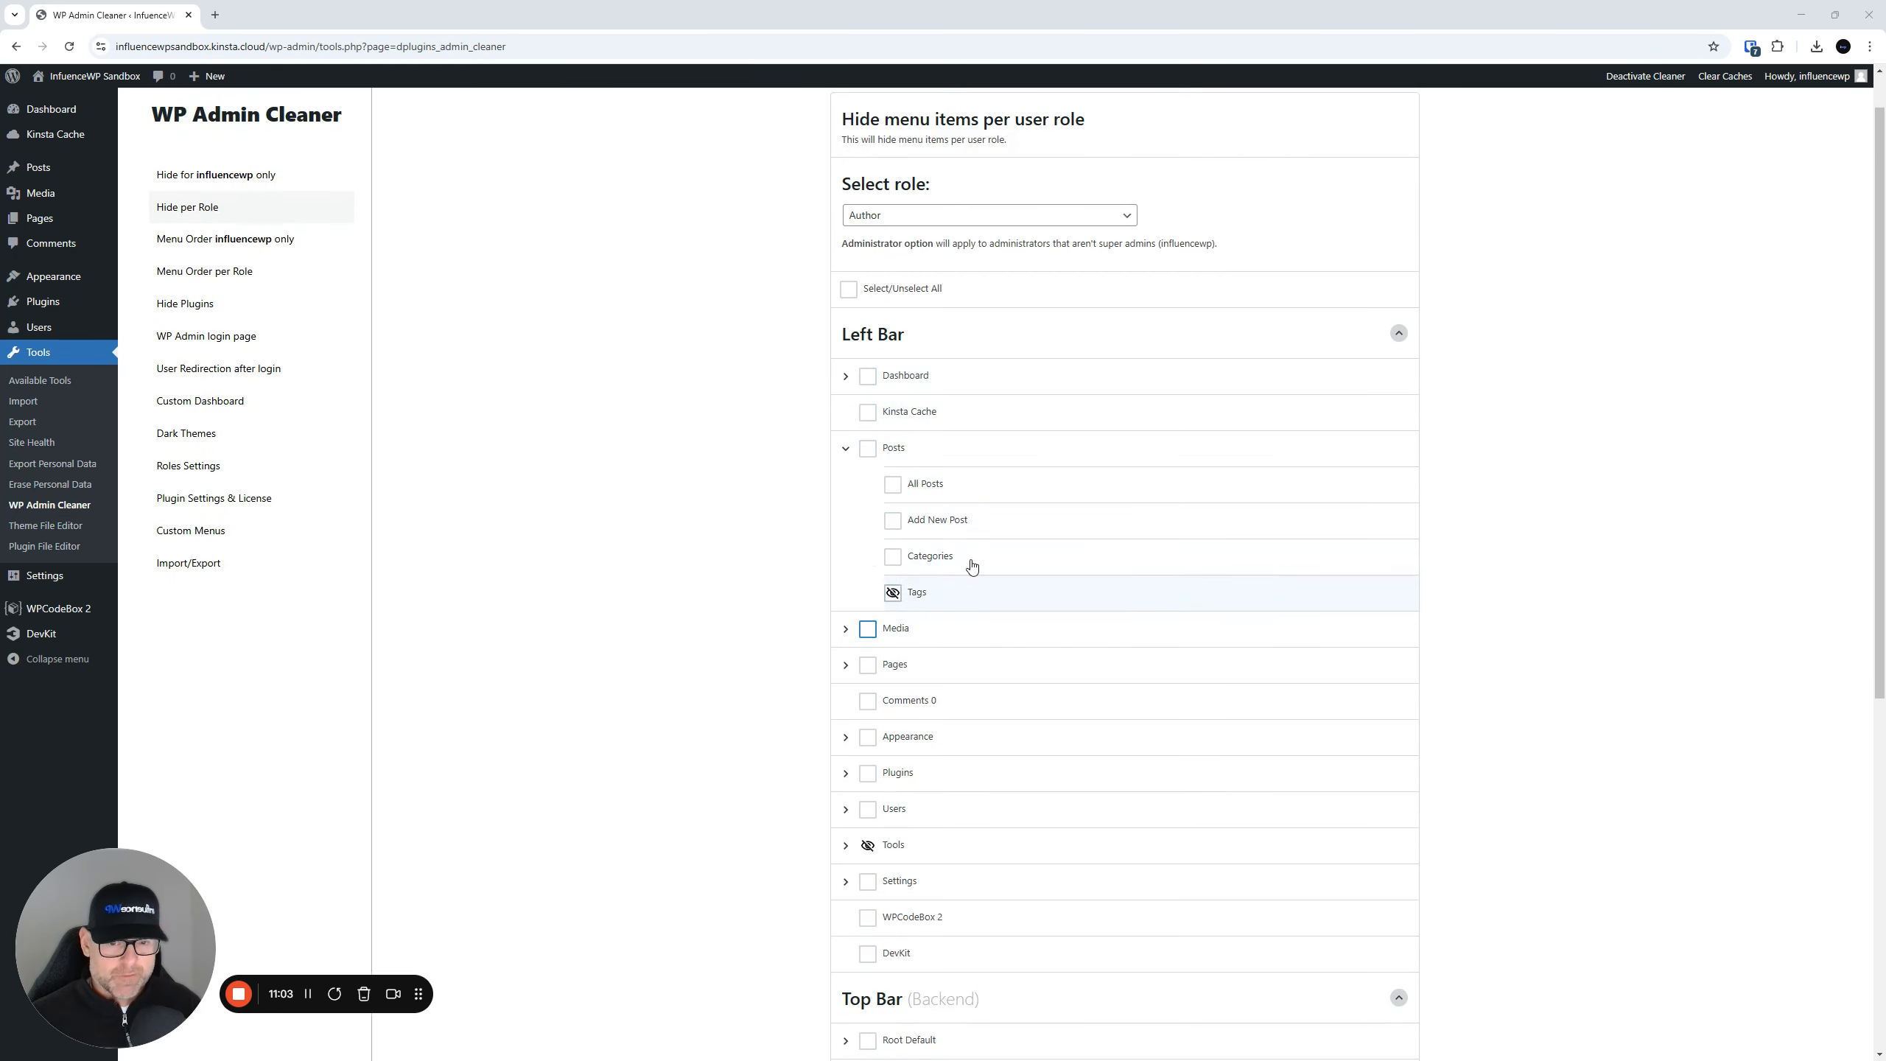
click(964, 391)
click(901, 336)
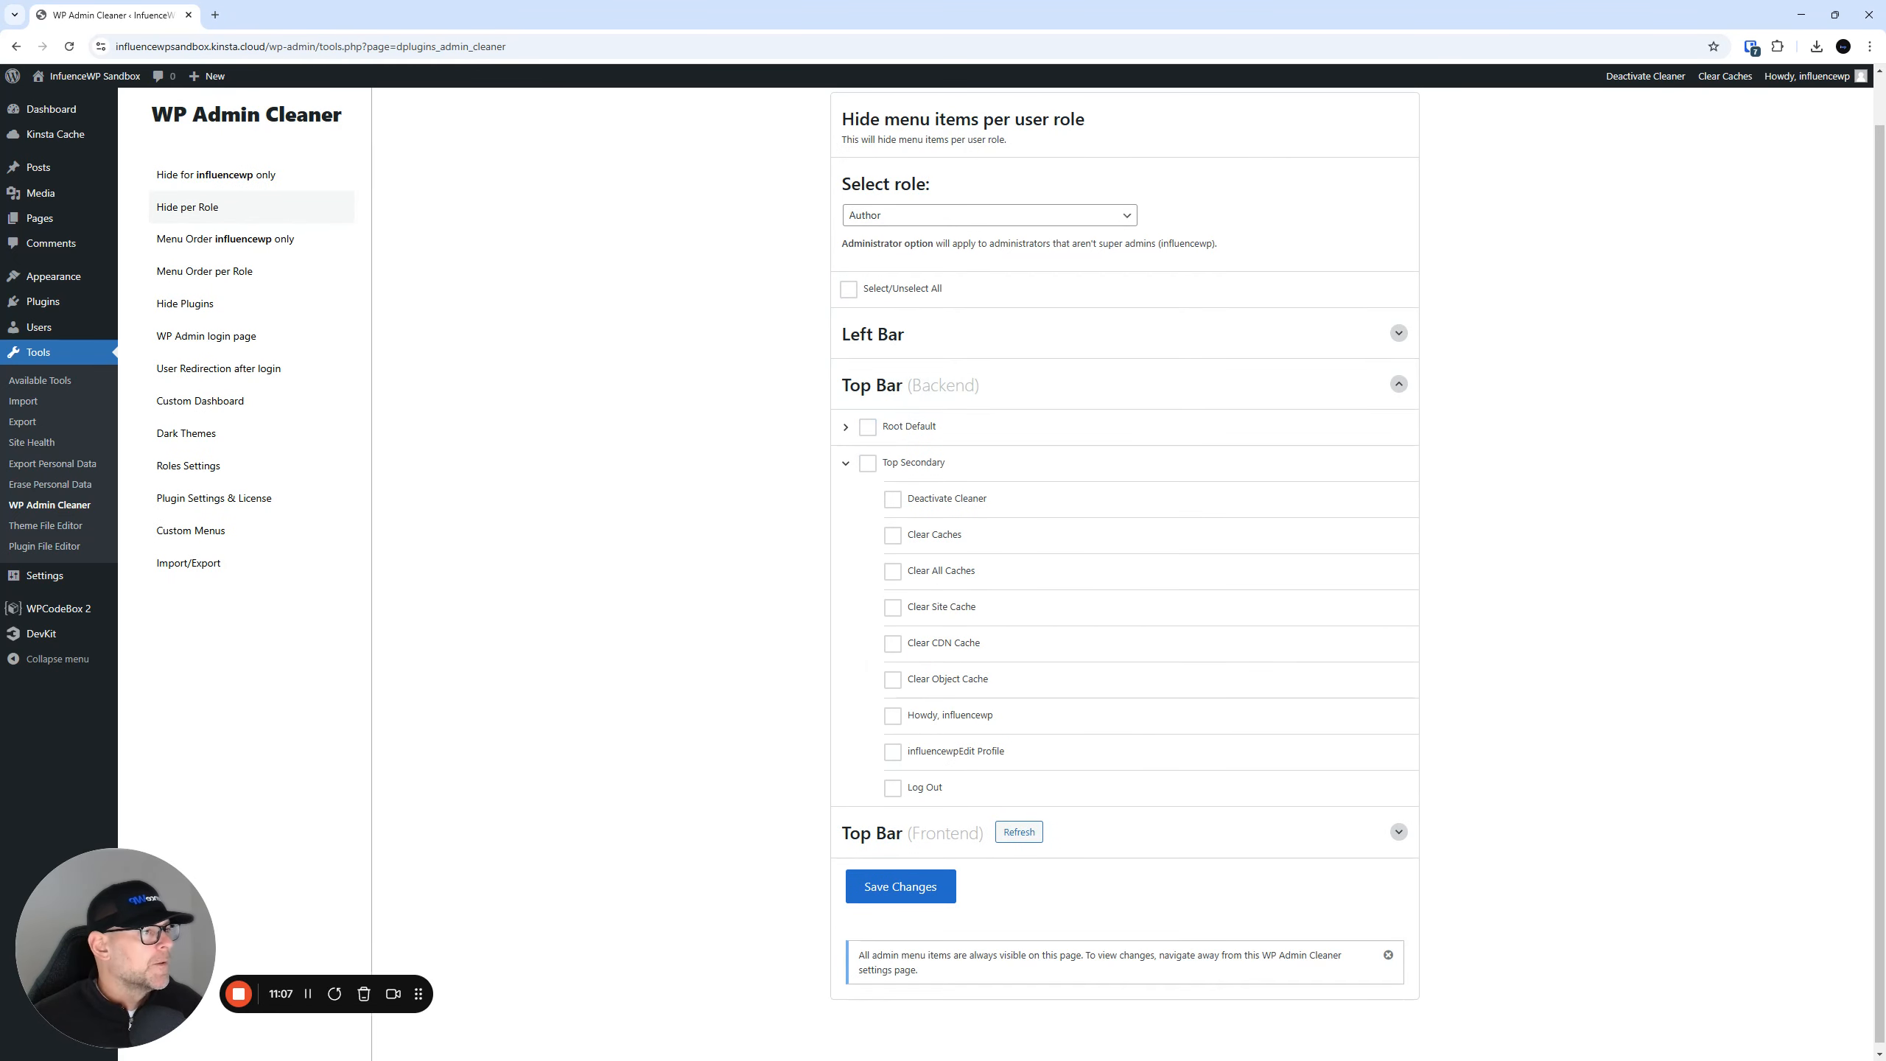
- Maximize the author's window and check its admin top bar and Screen Options, closing the options again
drag(1885, 149, 1267, 192)
double_click(1267, 191)
mouse_move(215, 73)
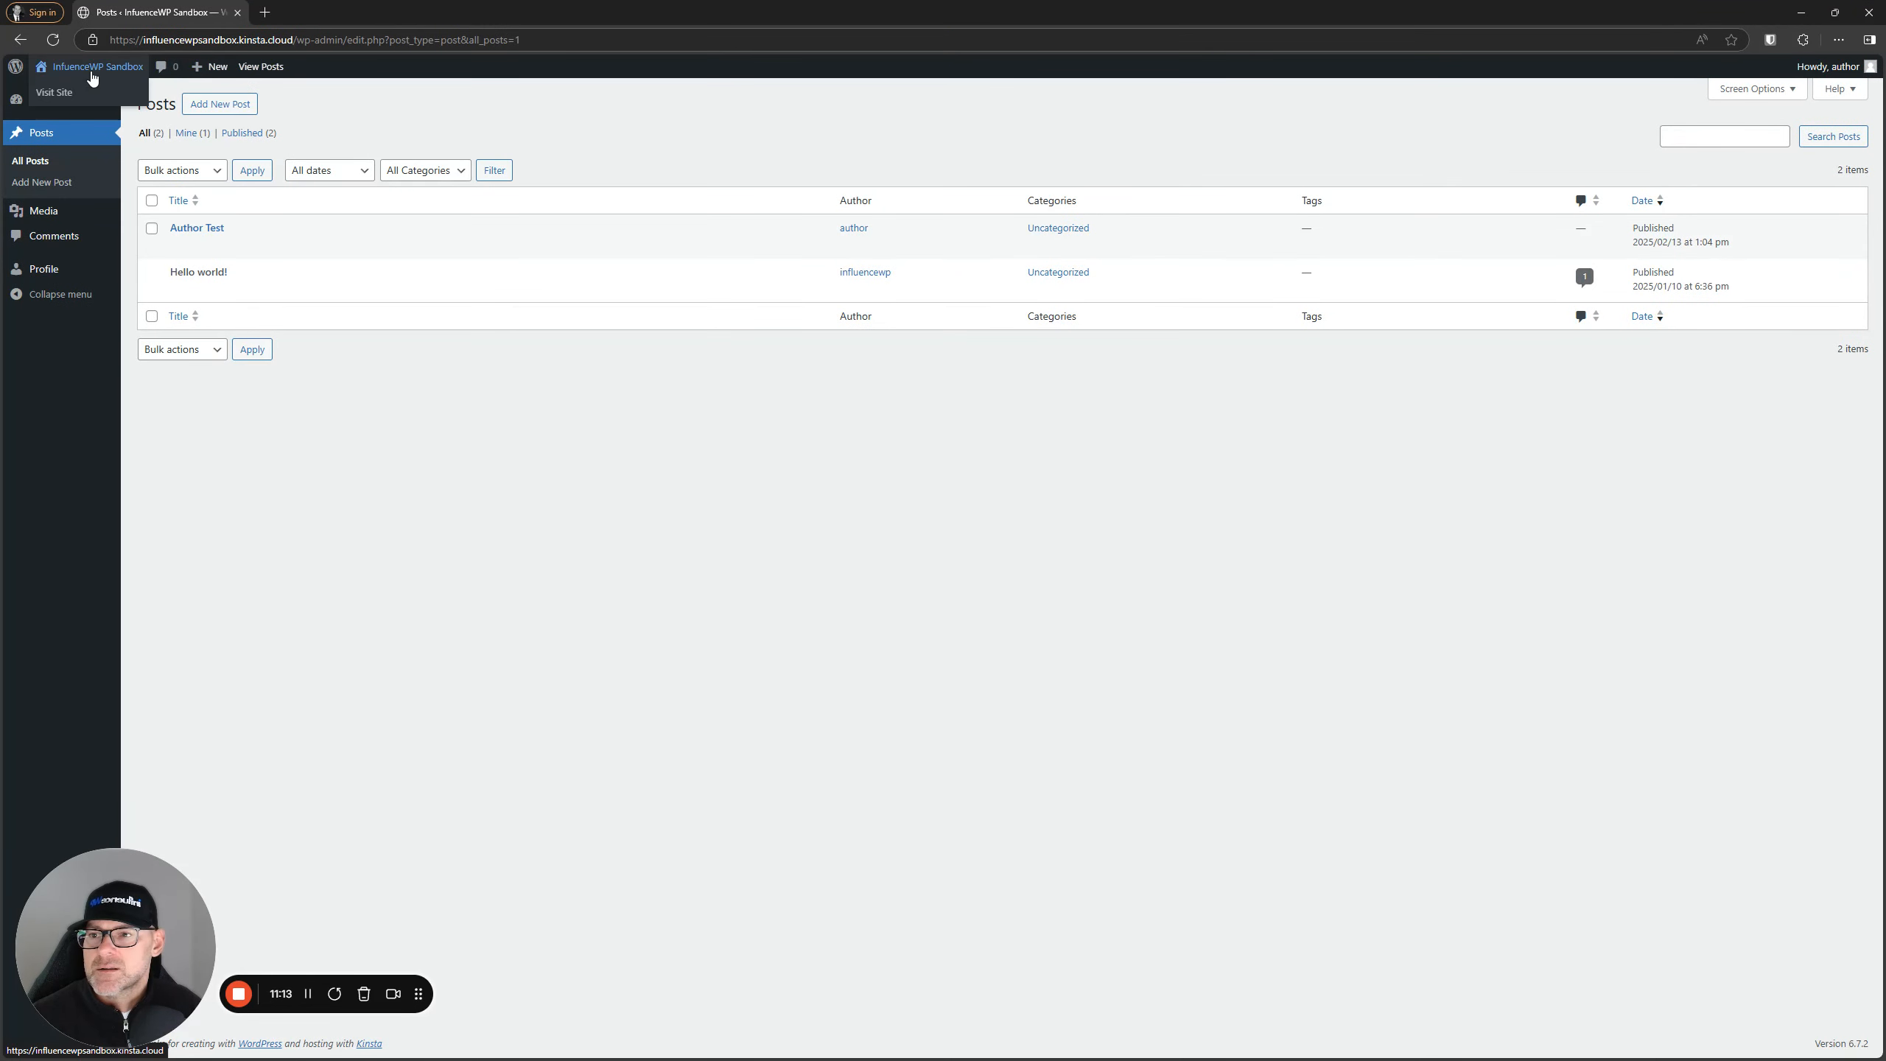
mouse_move(13, 71)
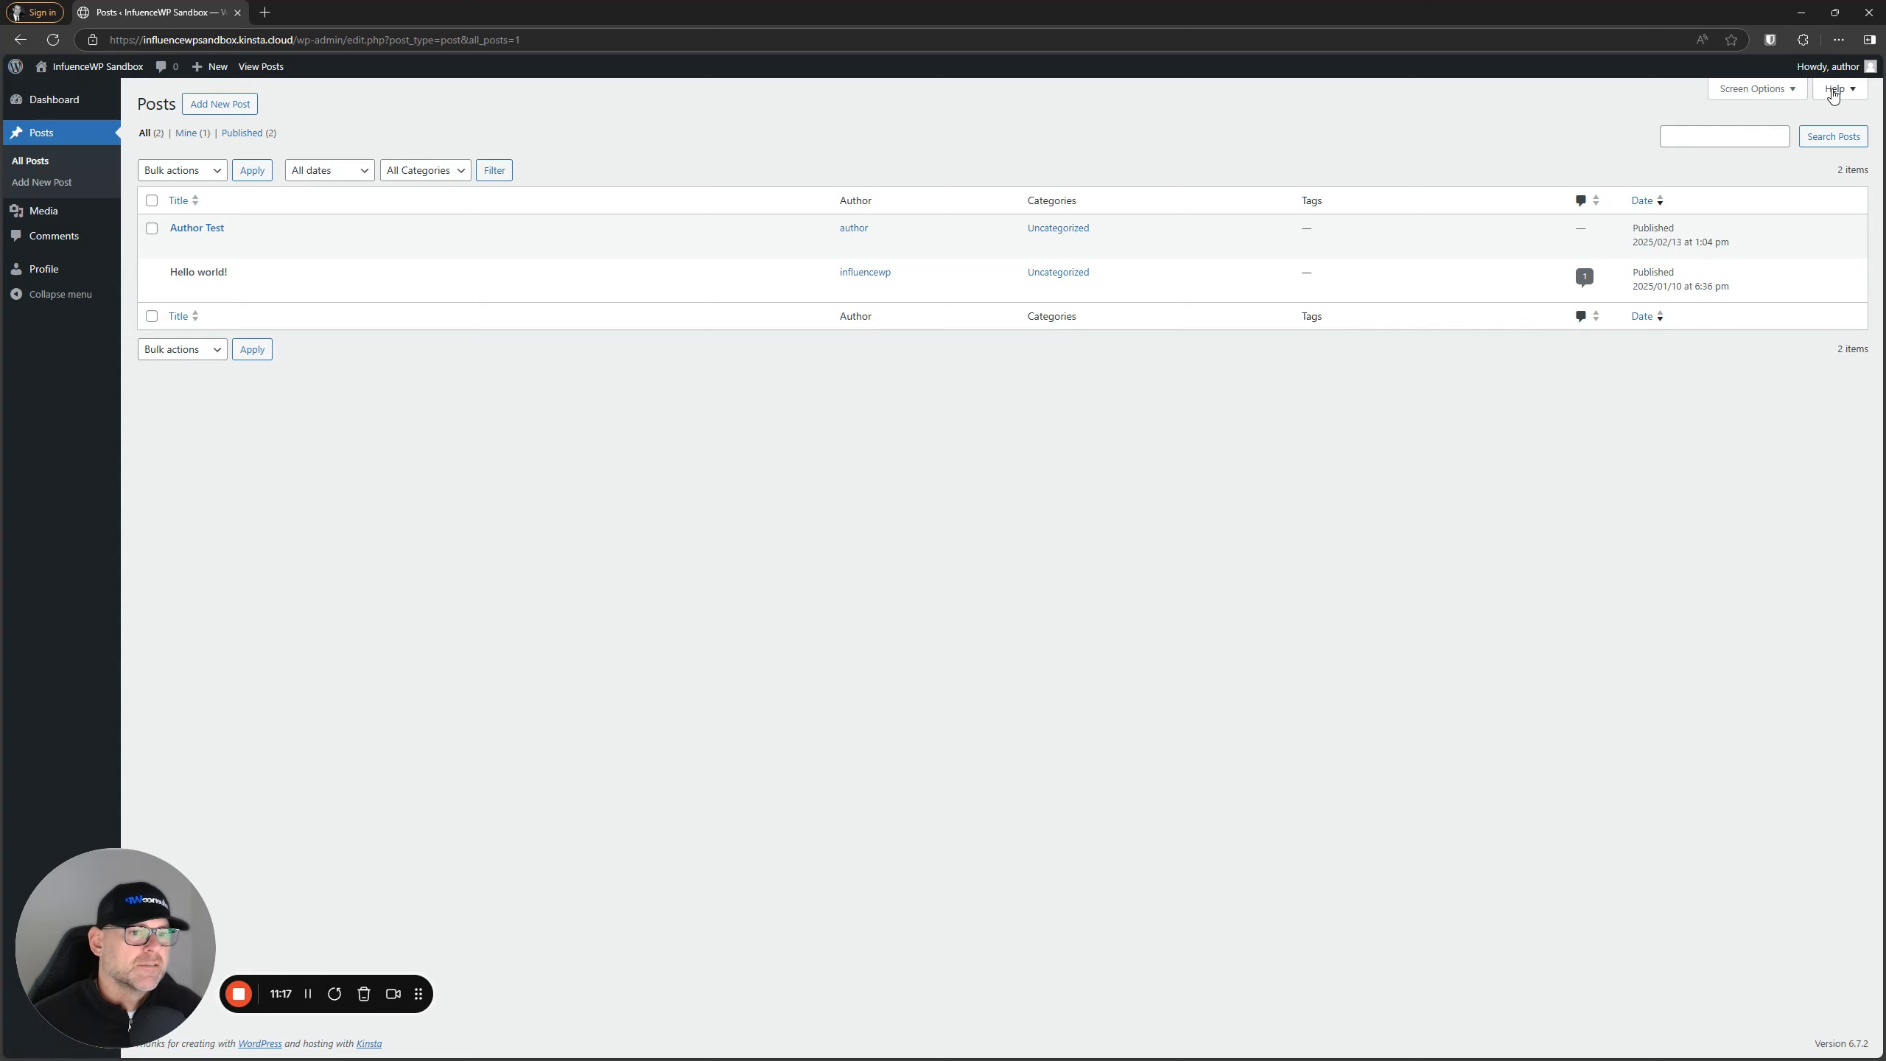
click(1738, 93)
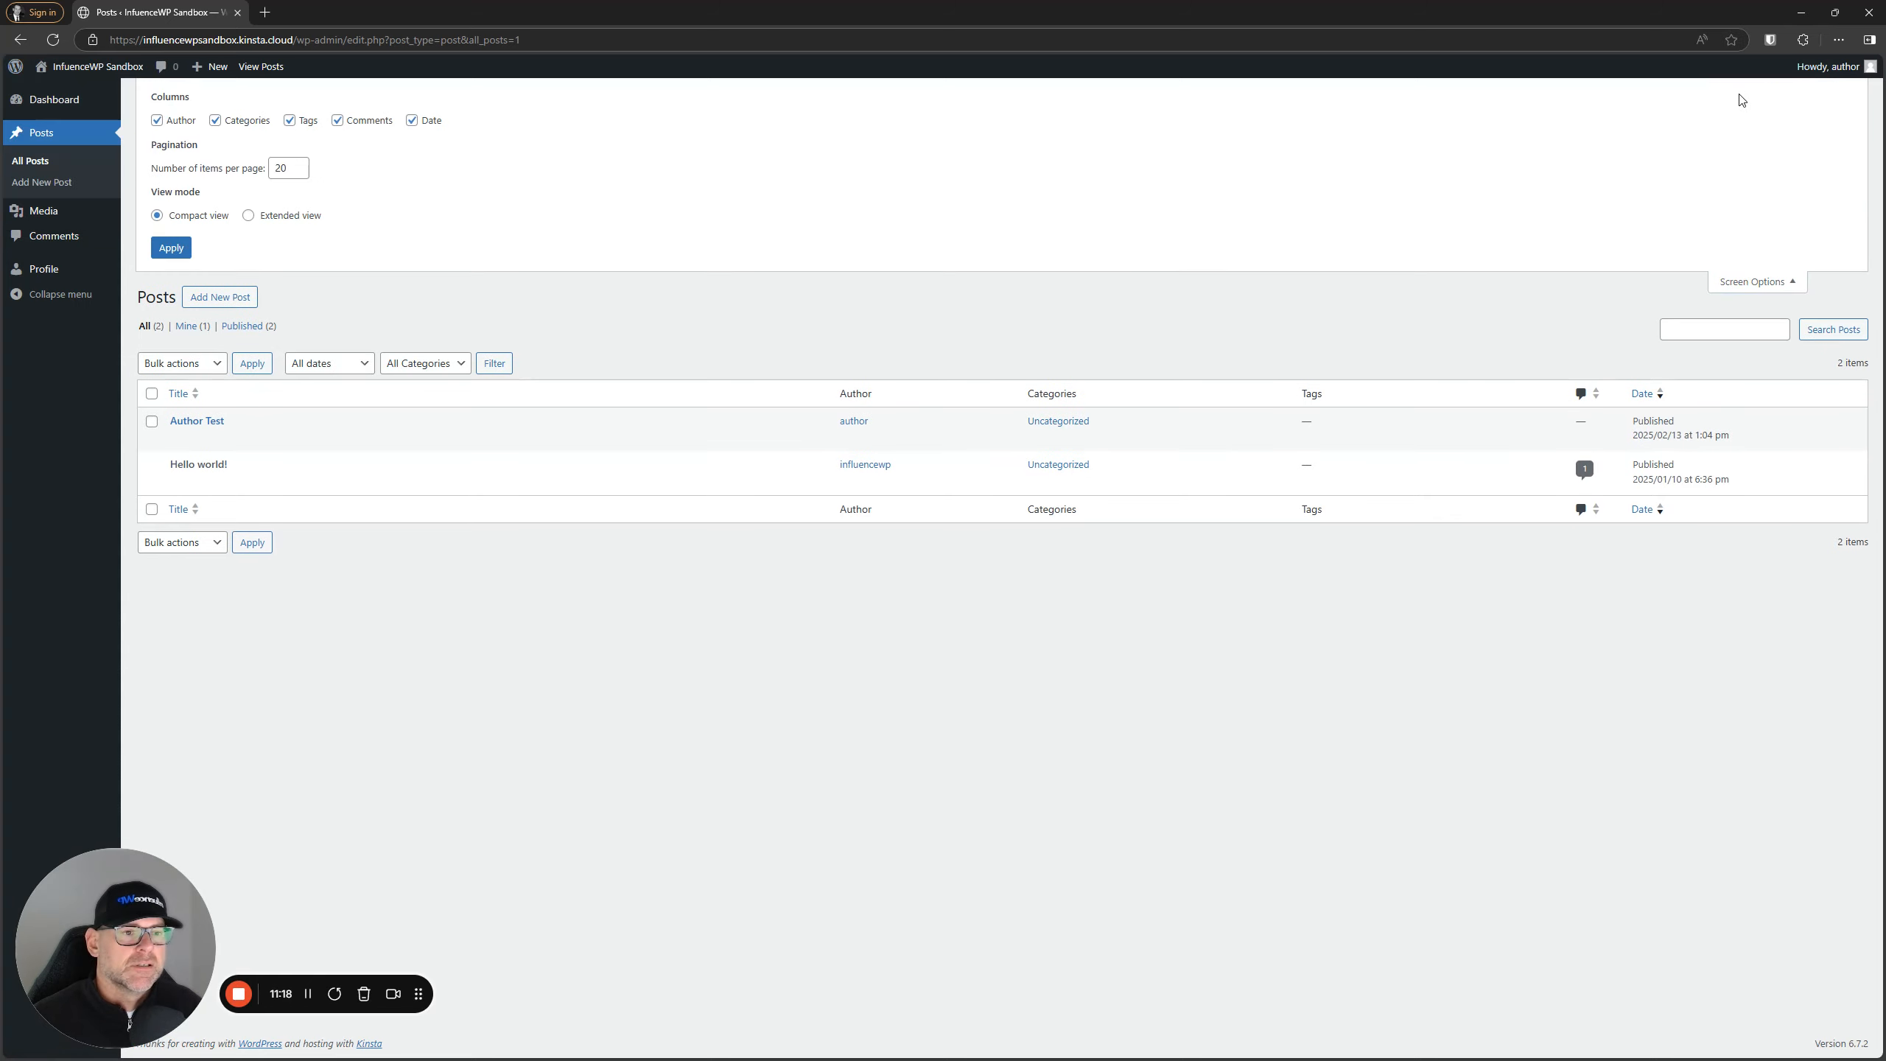
click(1752, 282)
- Back in the administrator's window, collapse the backend Top Bar section and view the menu order settings for the current user only
drag(1307, 12, 1158, 2)
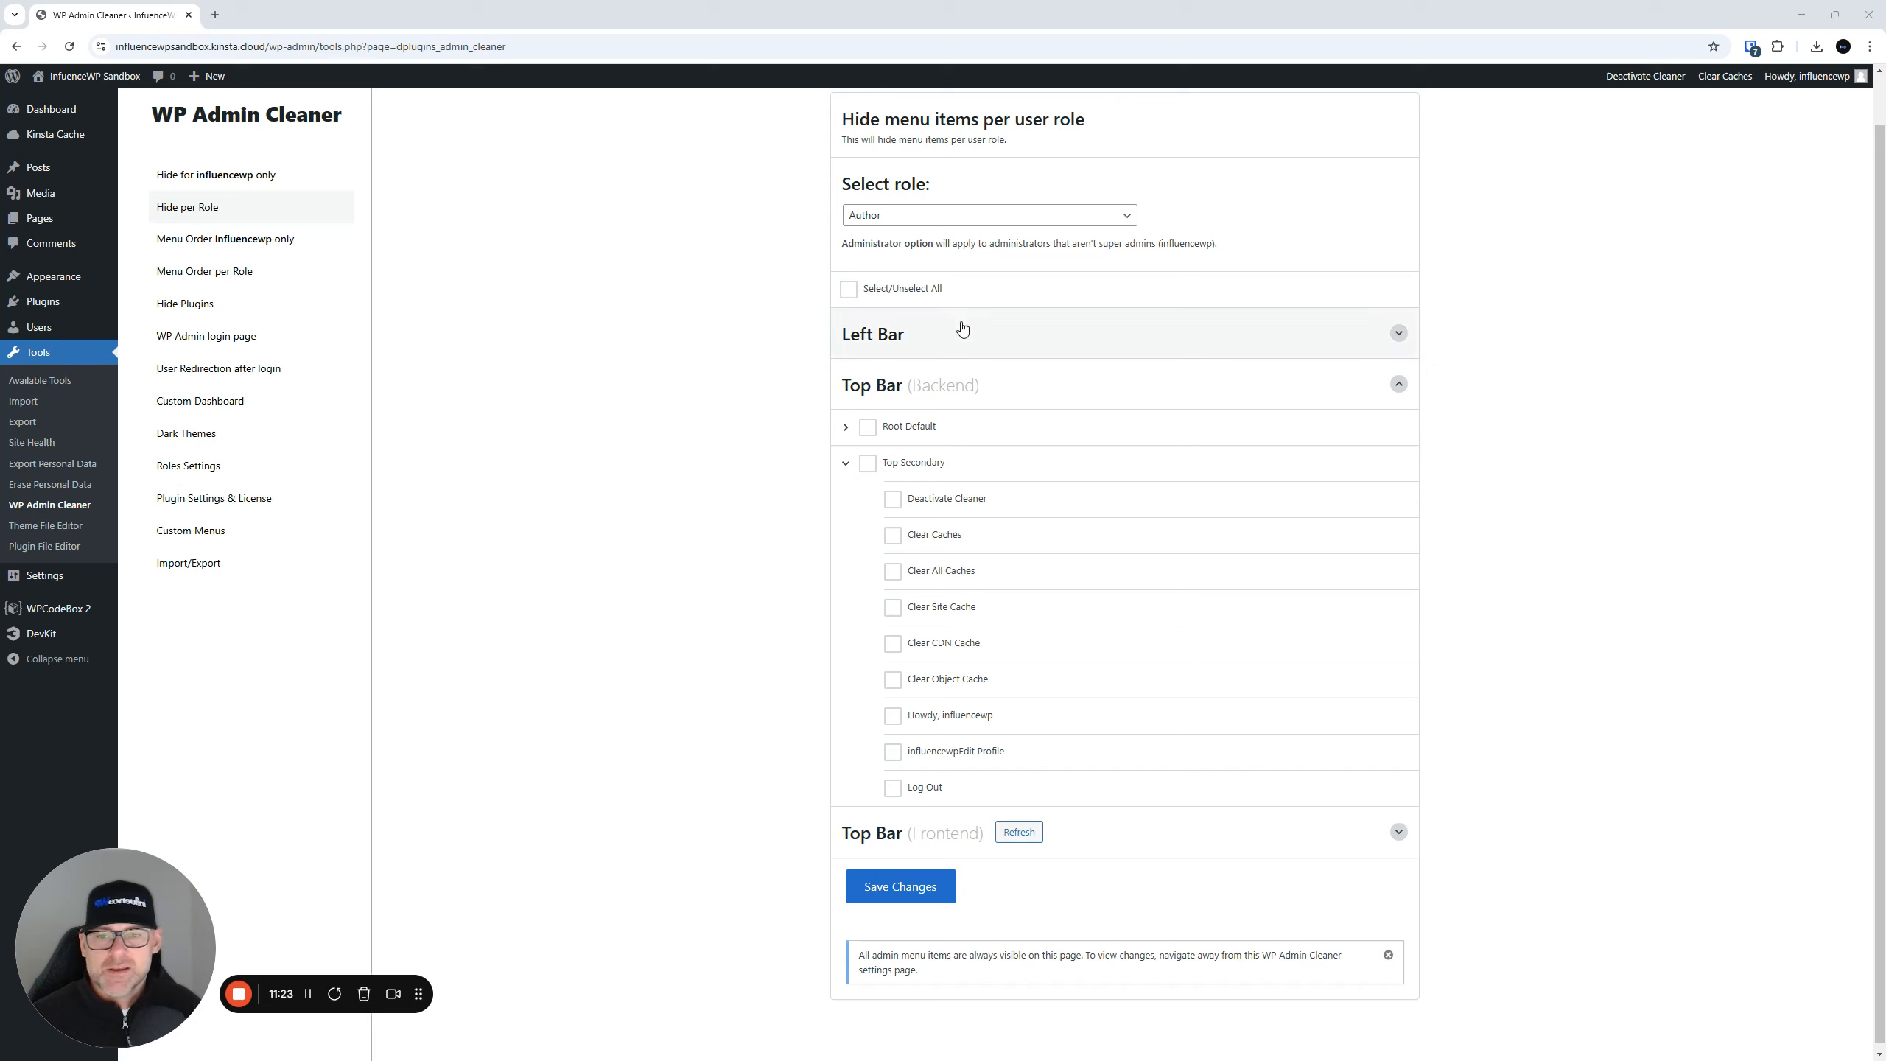
click(854, 384)
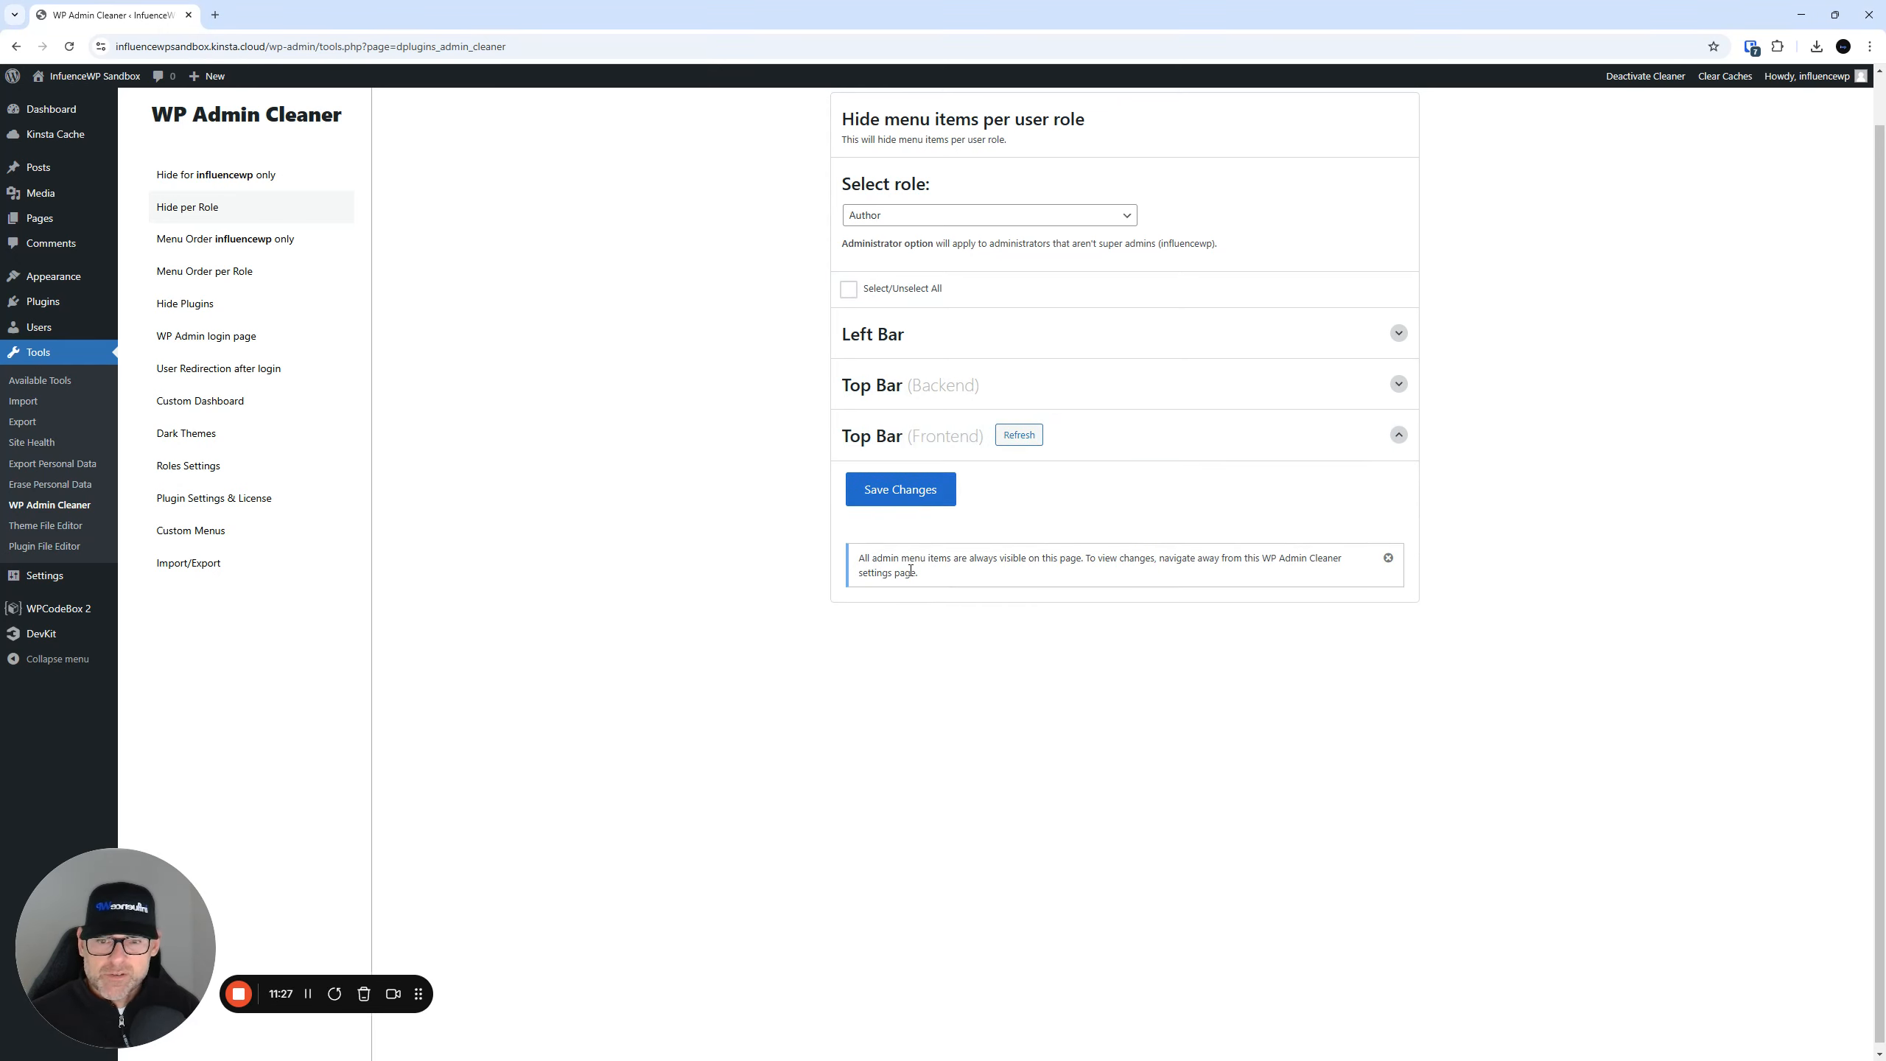
click(203, 247)
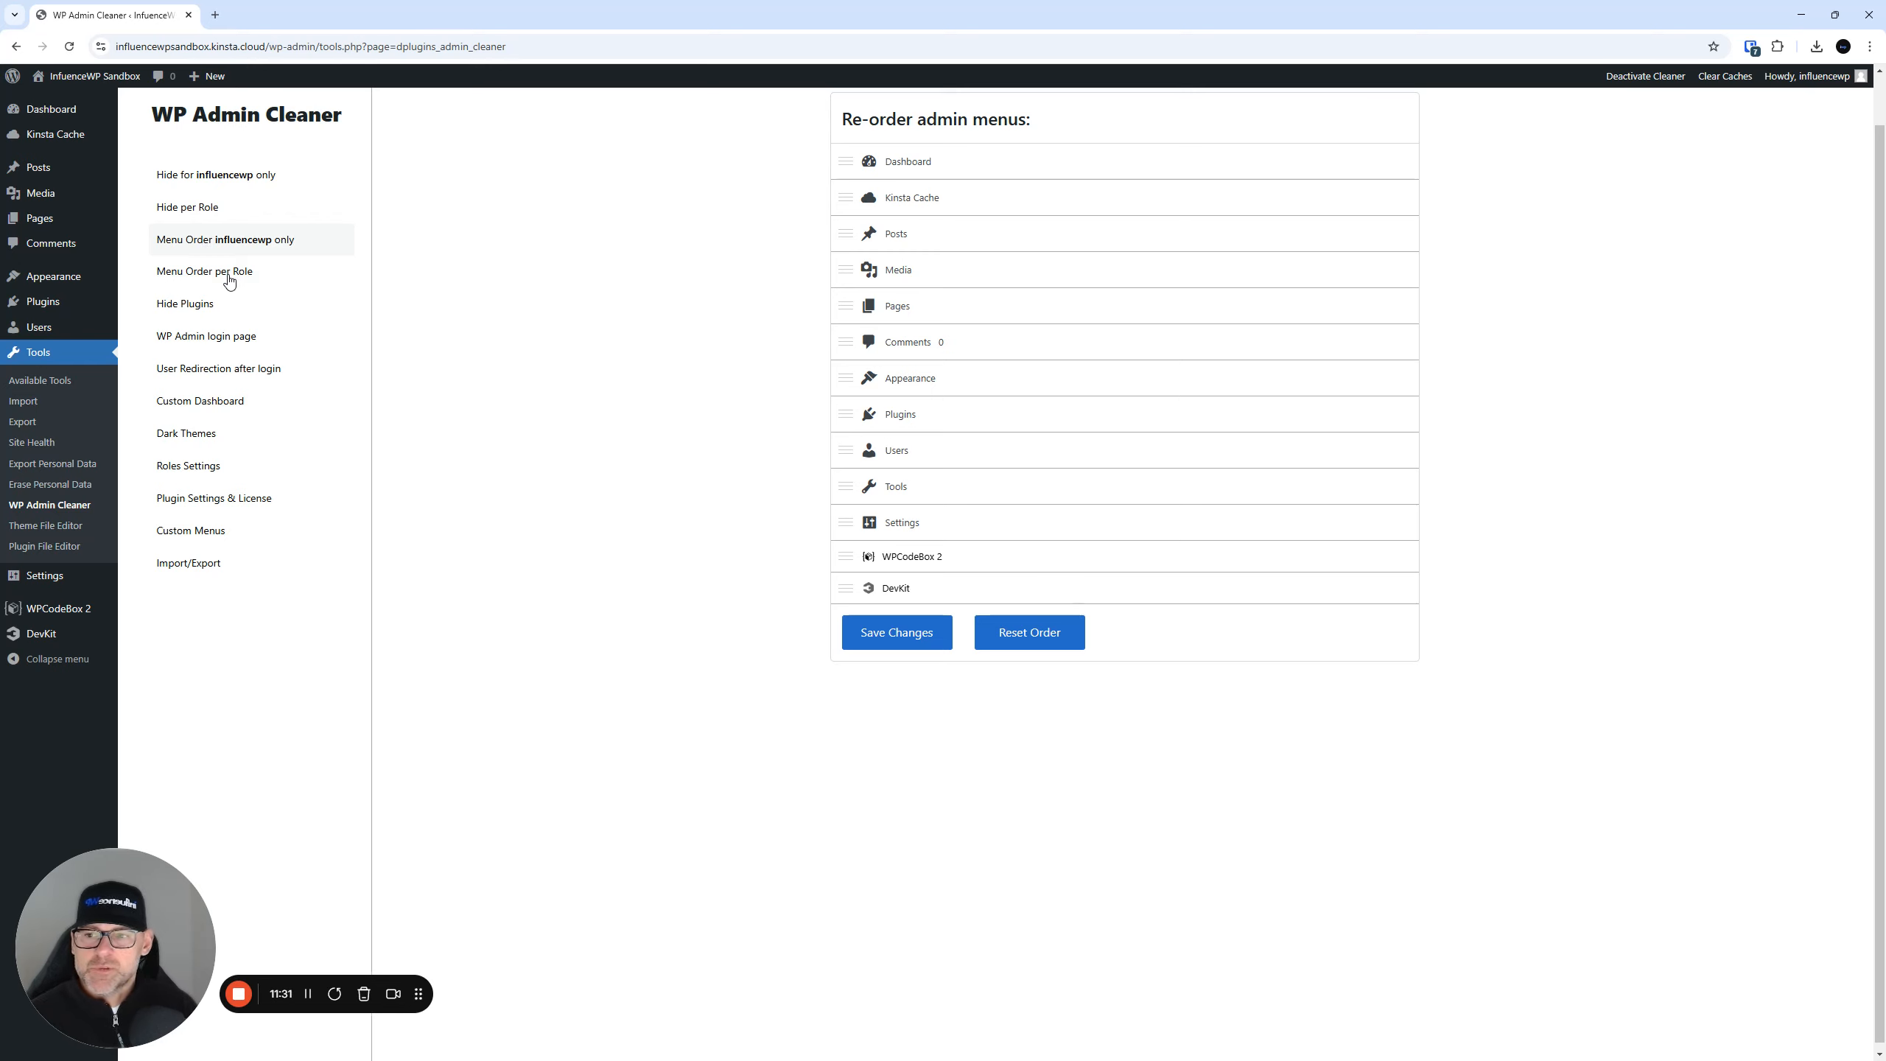
- Open the Menu Order per Role settings for the Author role and compare the listed items with the author's side menu
click(233, 278)
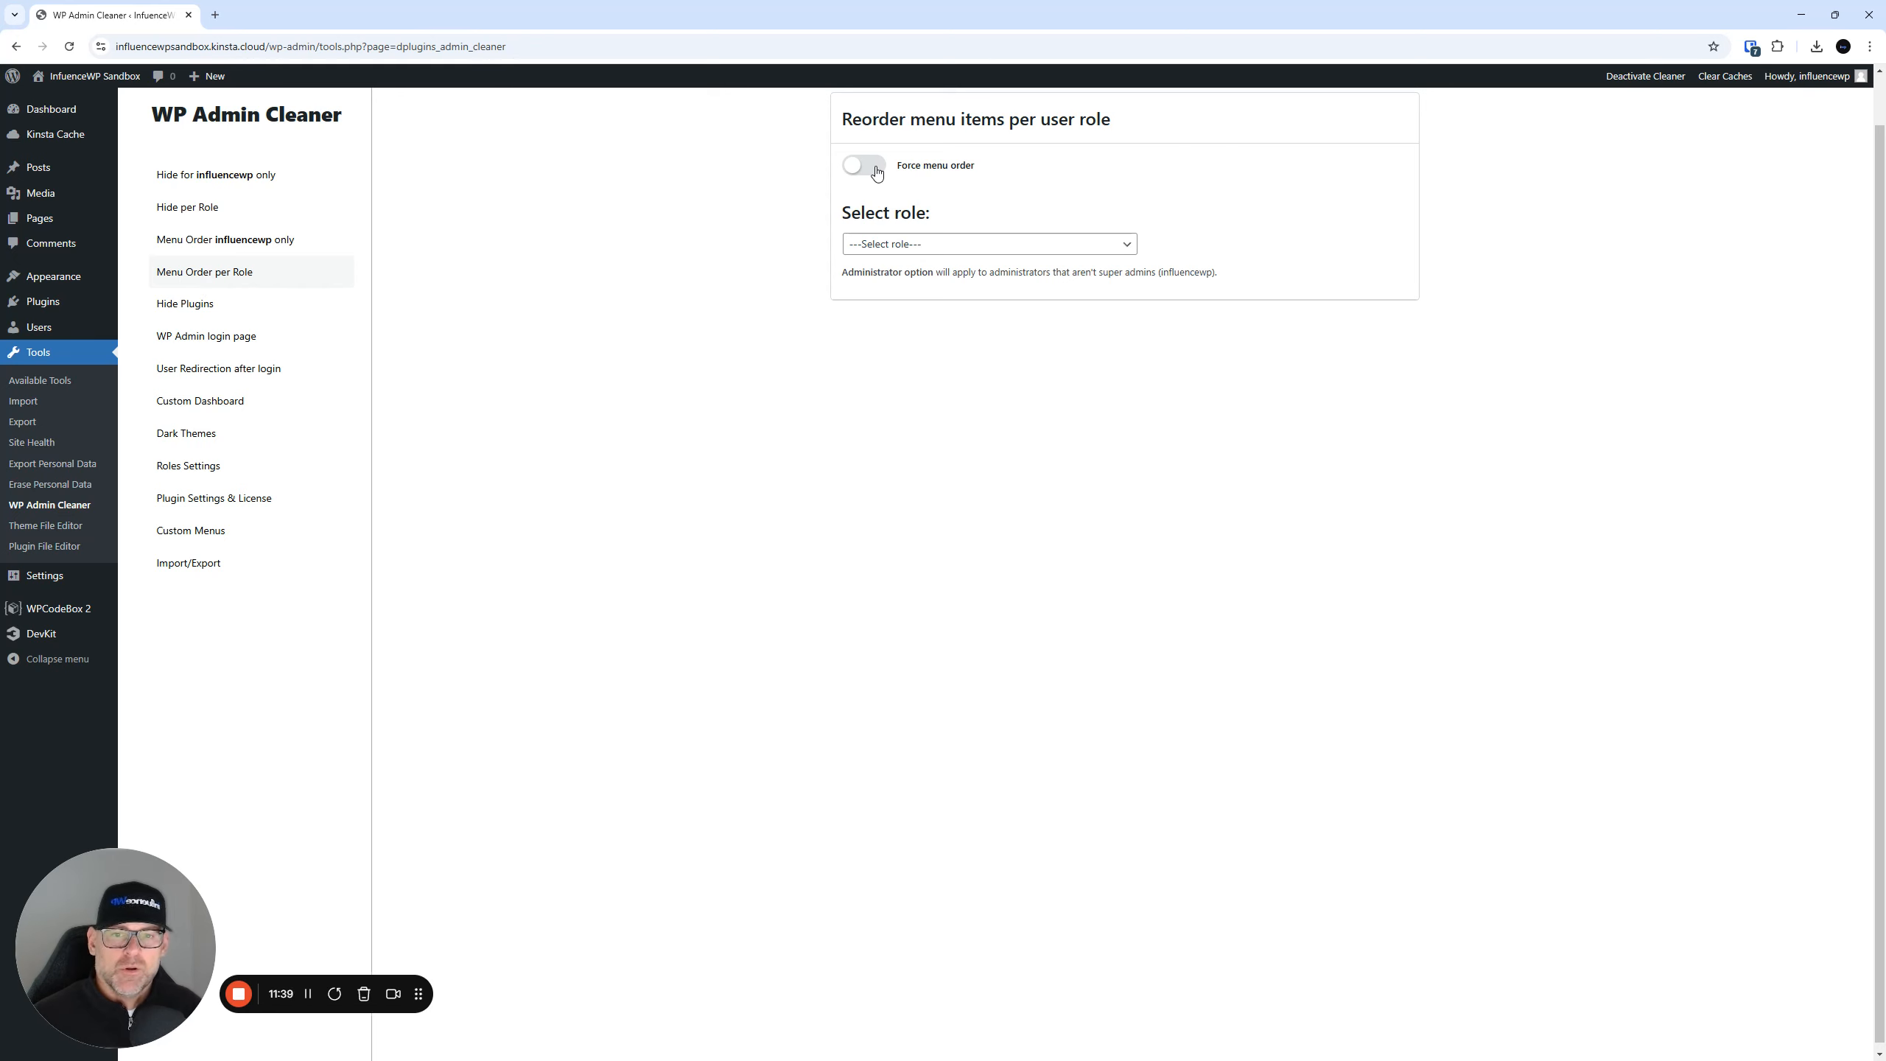
click(876, 244)
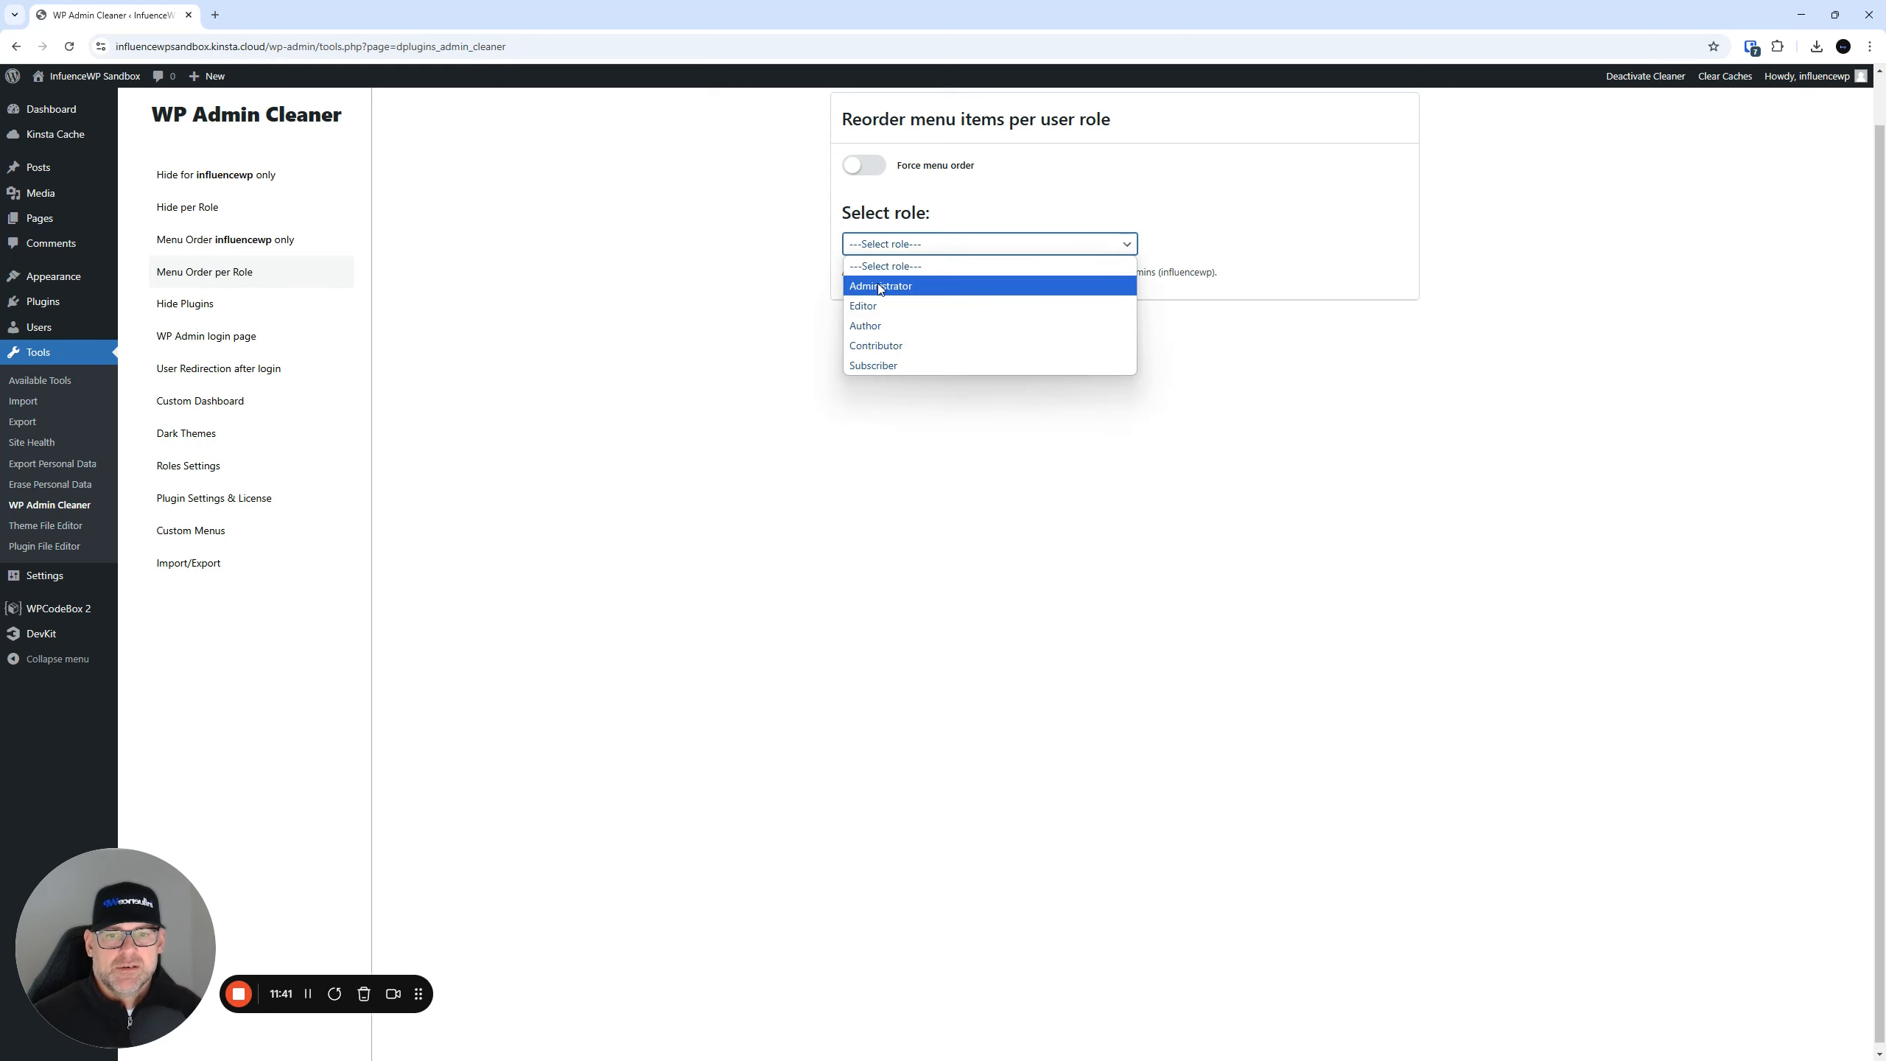
click(872, 325)
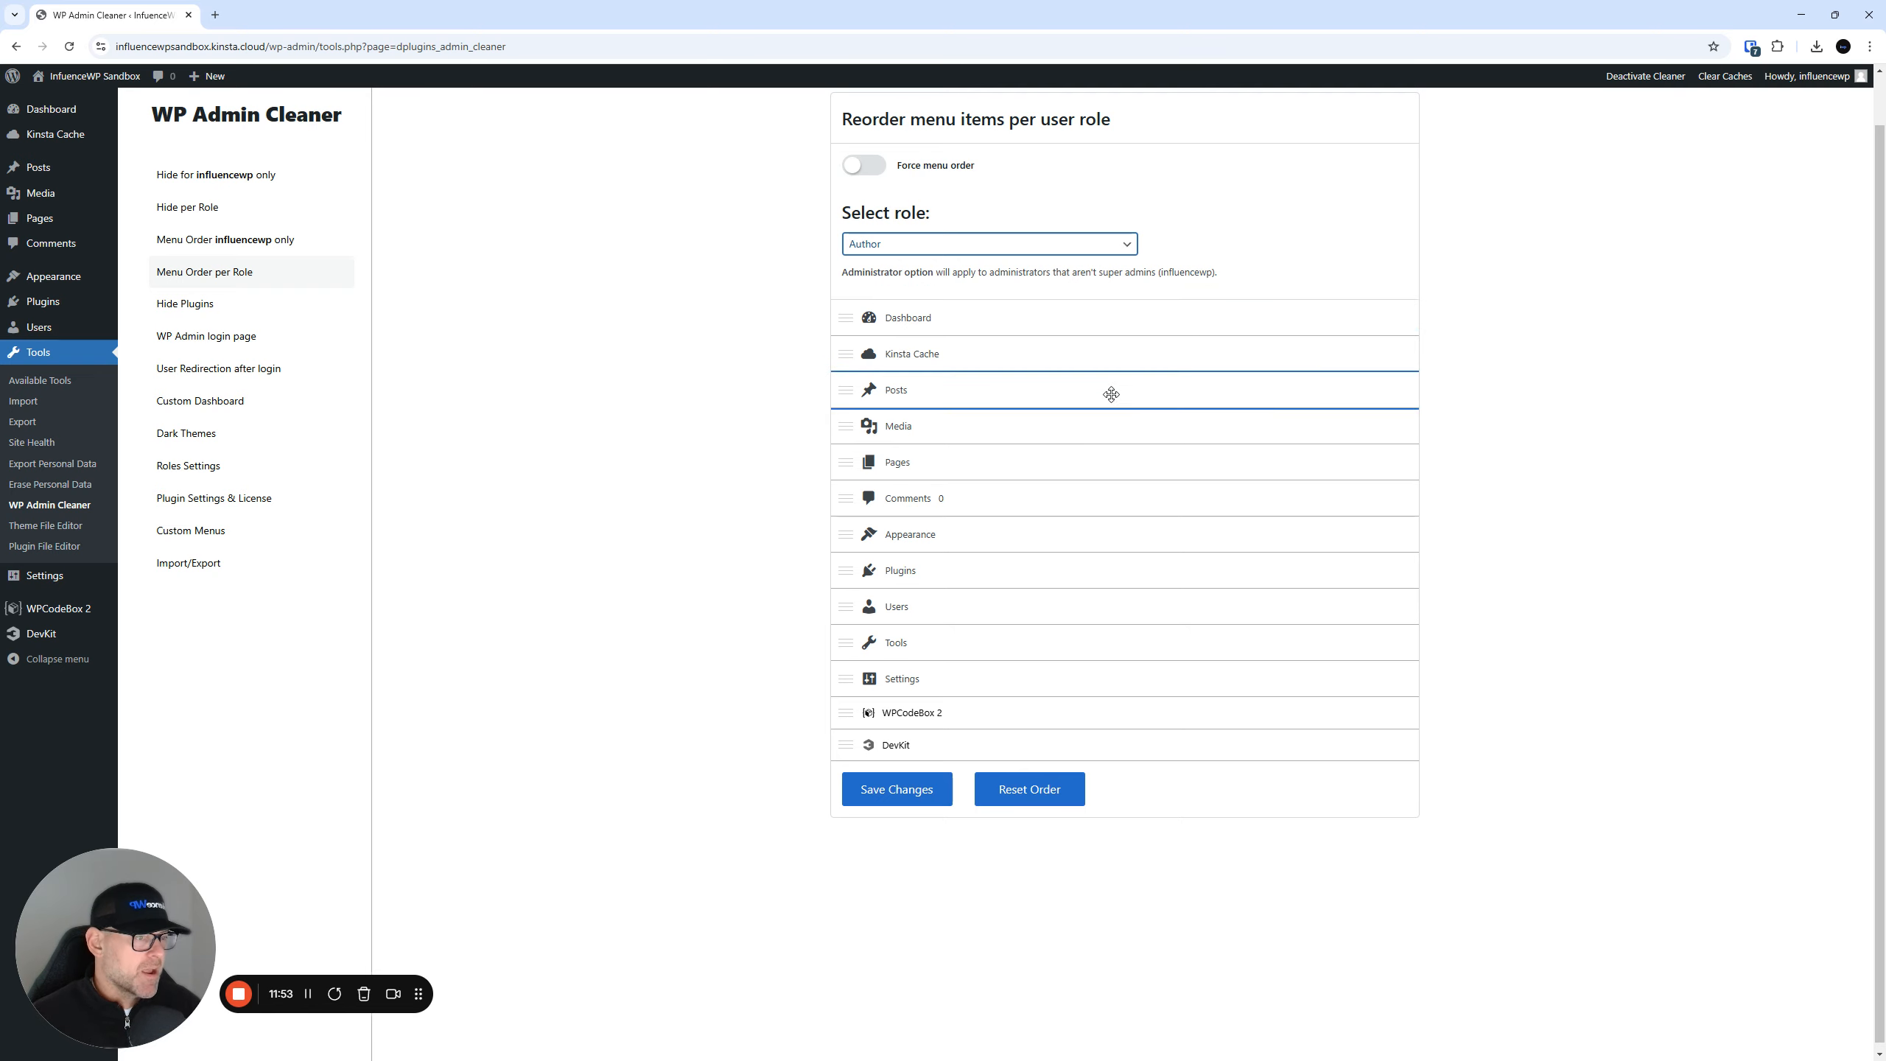
key(alt+Tab)
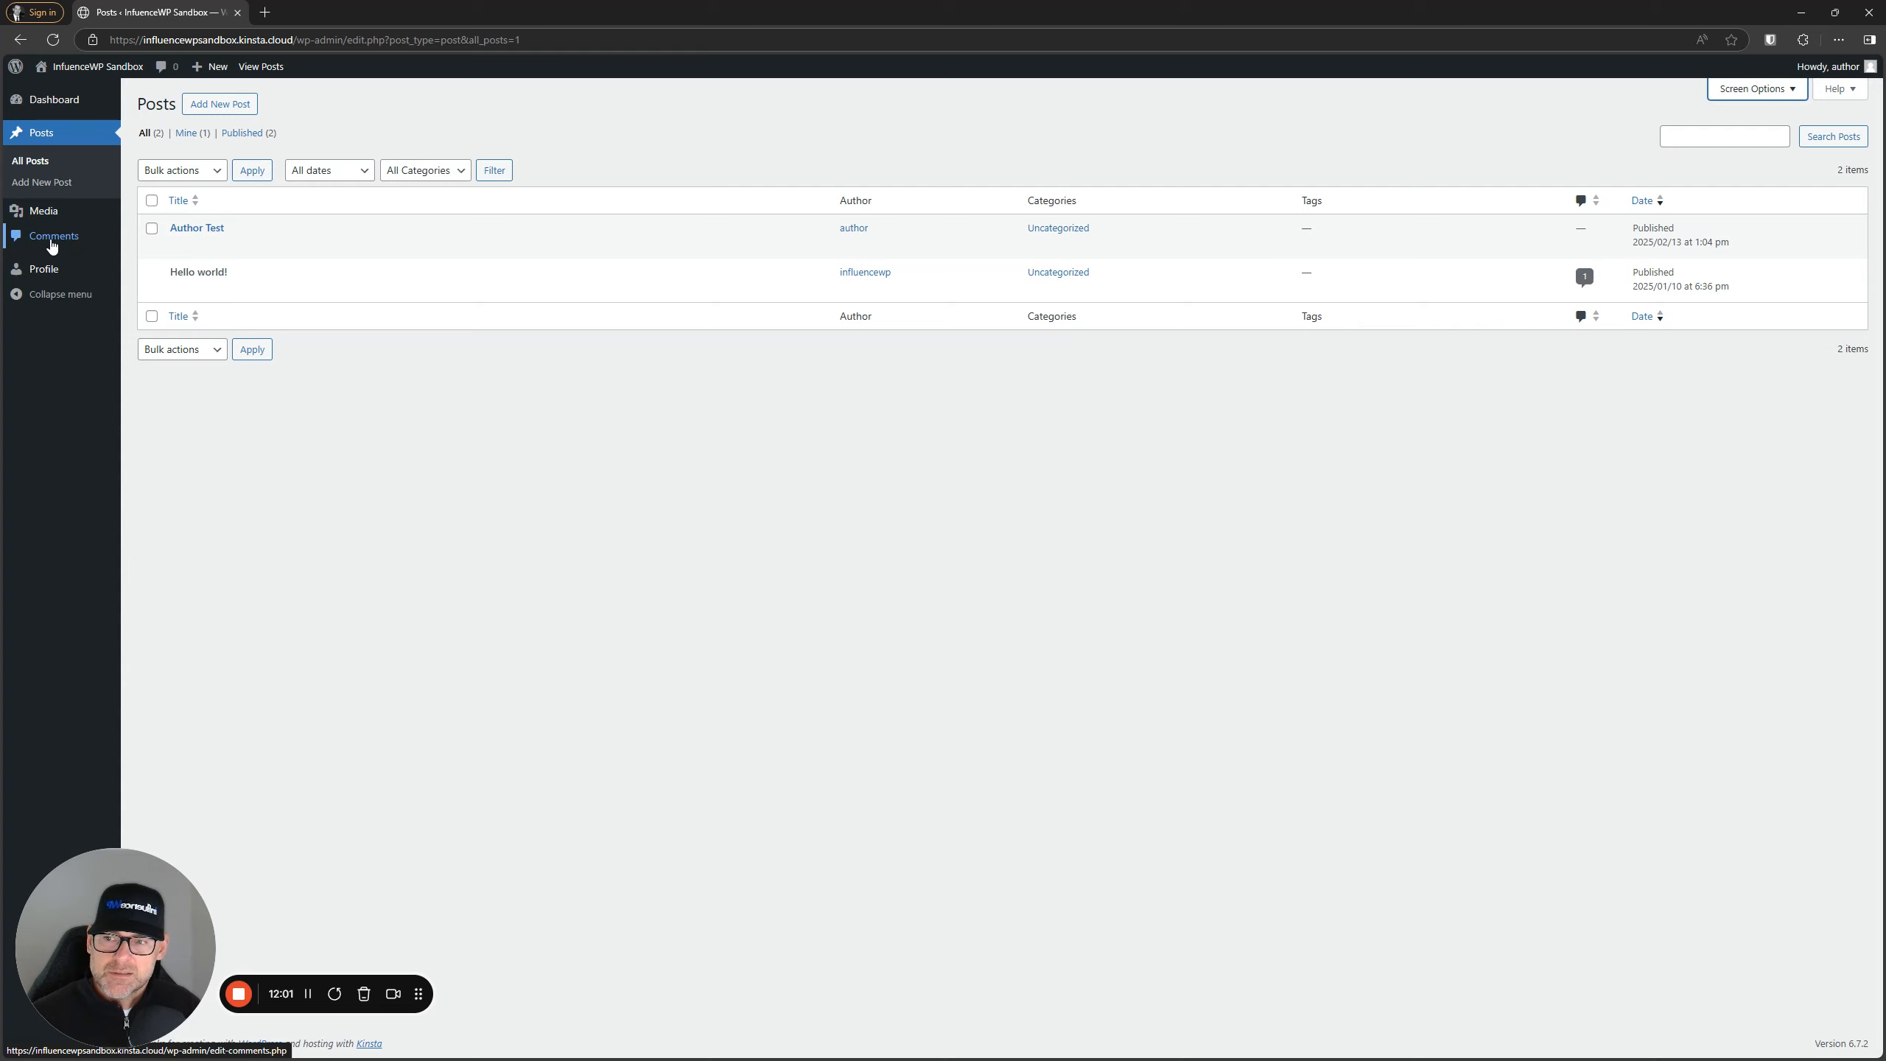
key(alt+Tab)
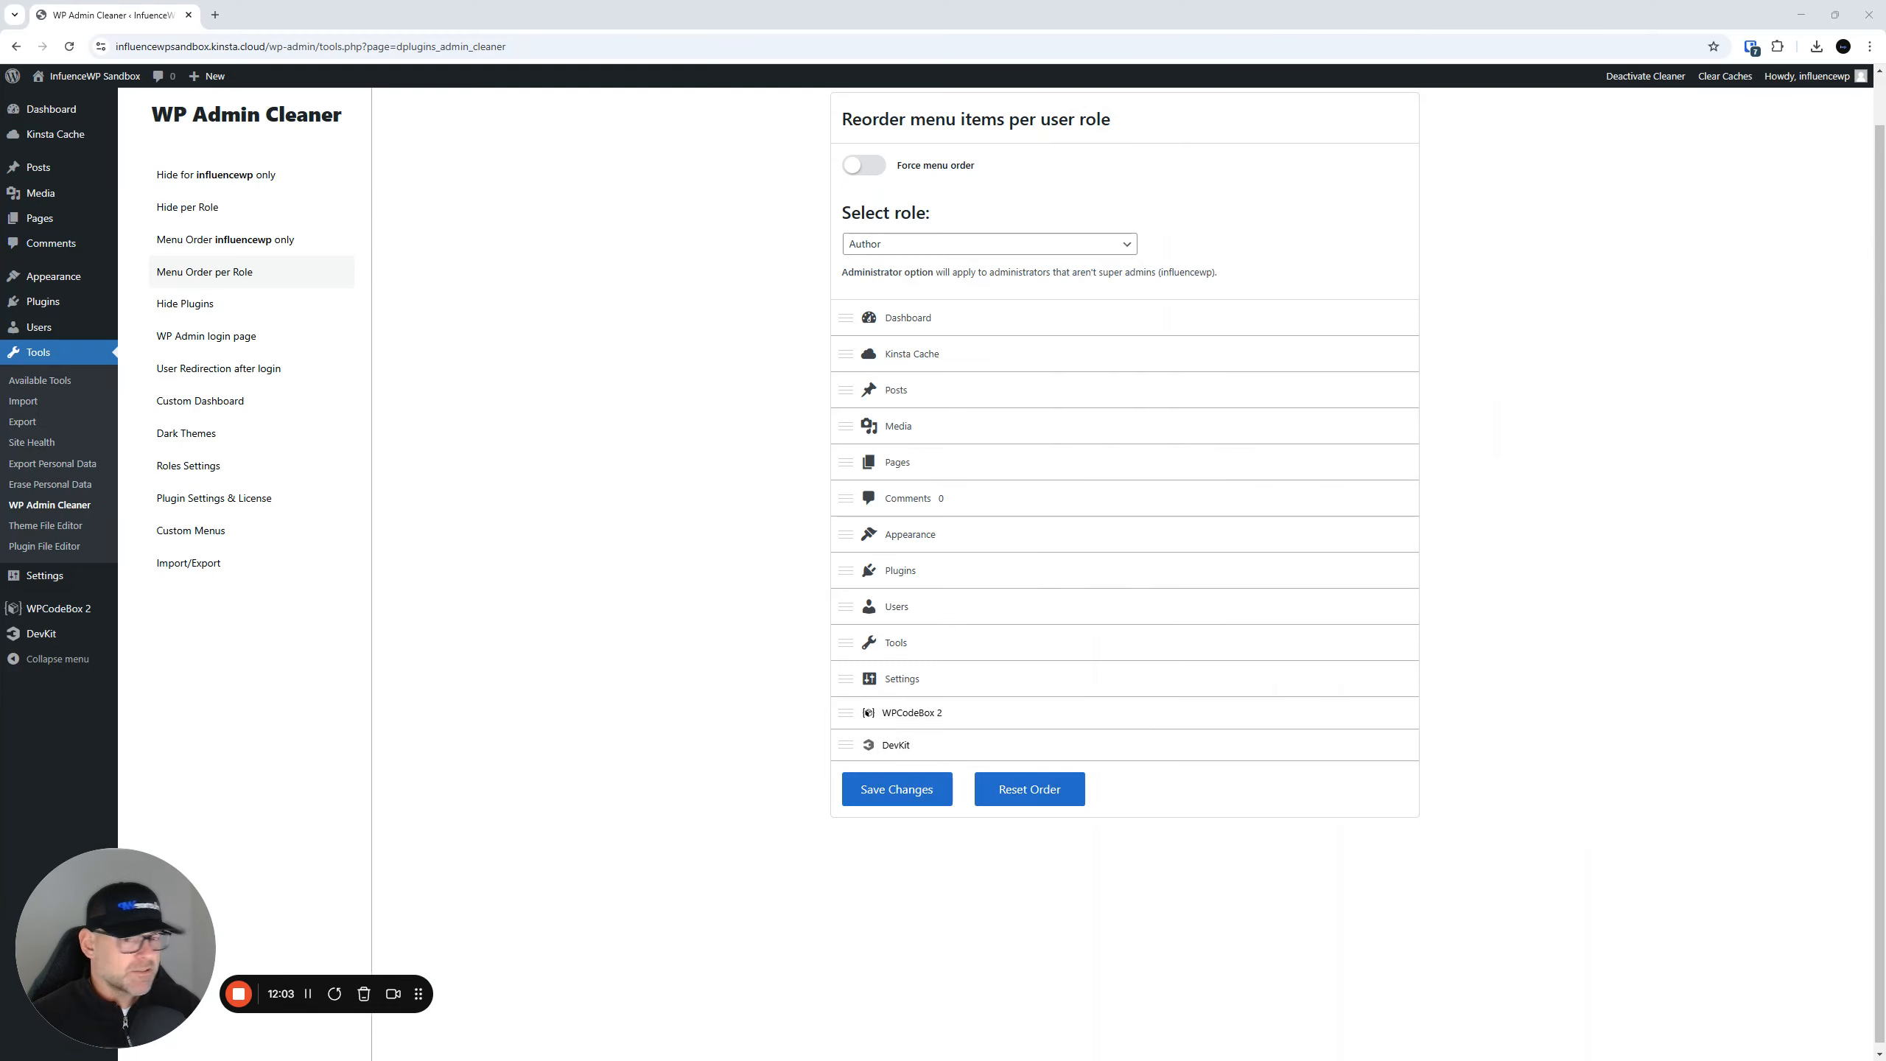
- Move Comments directly above Media in the Author role's menu order and save the changes
drag(848, 503, 848, 426)
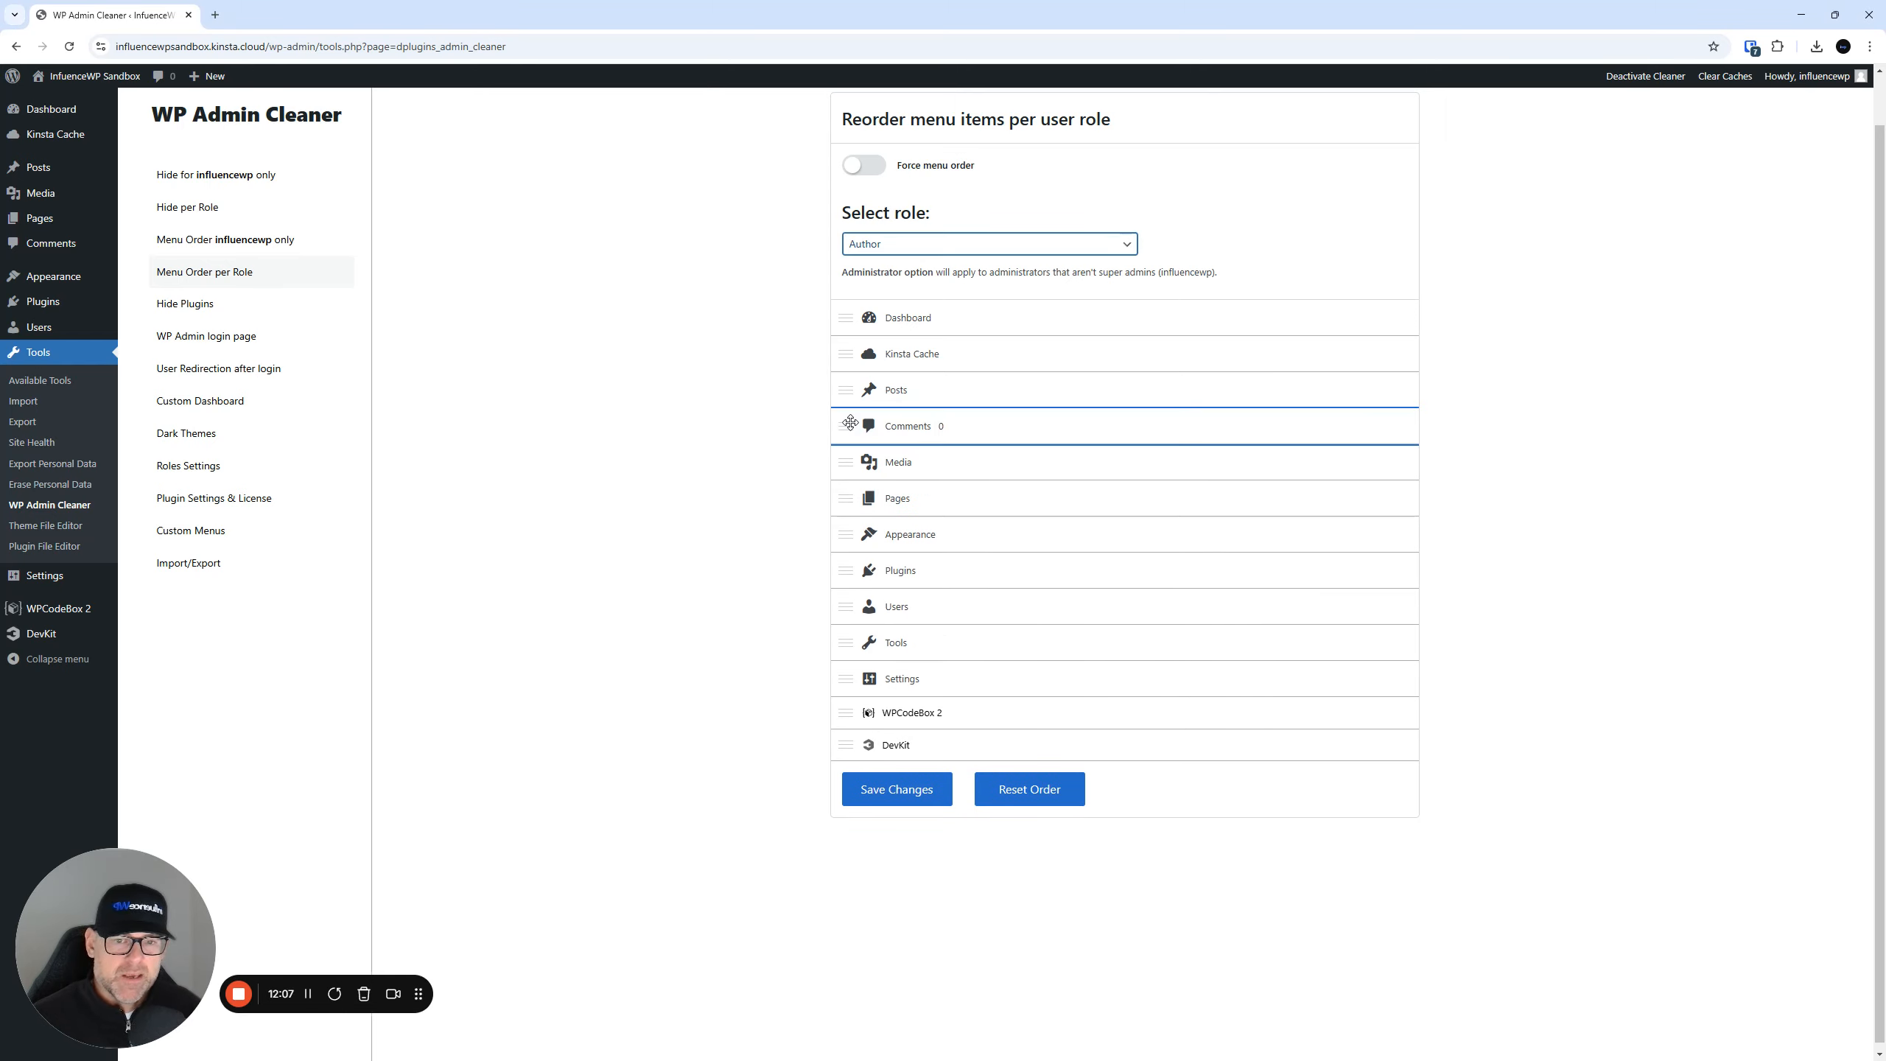
click(899, 797)
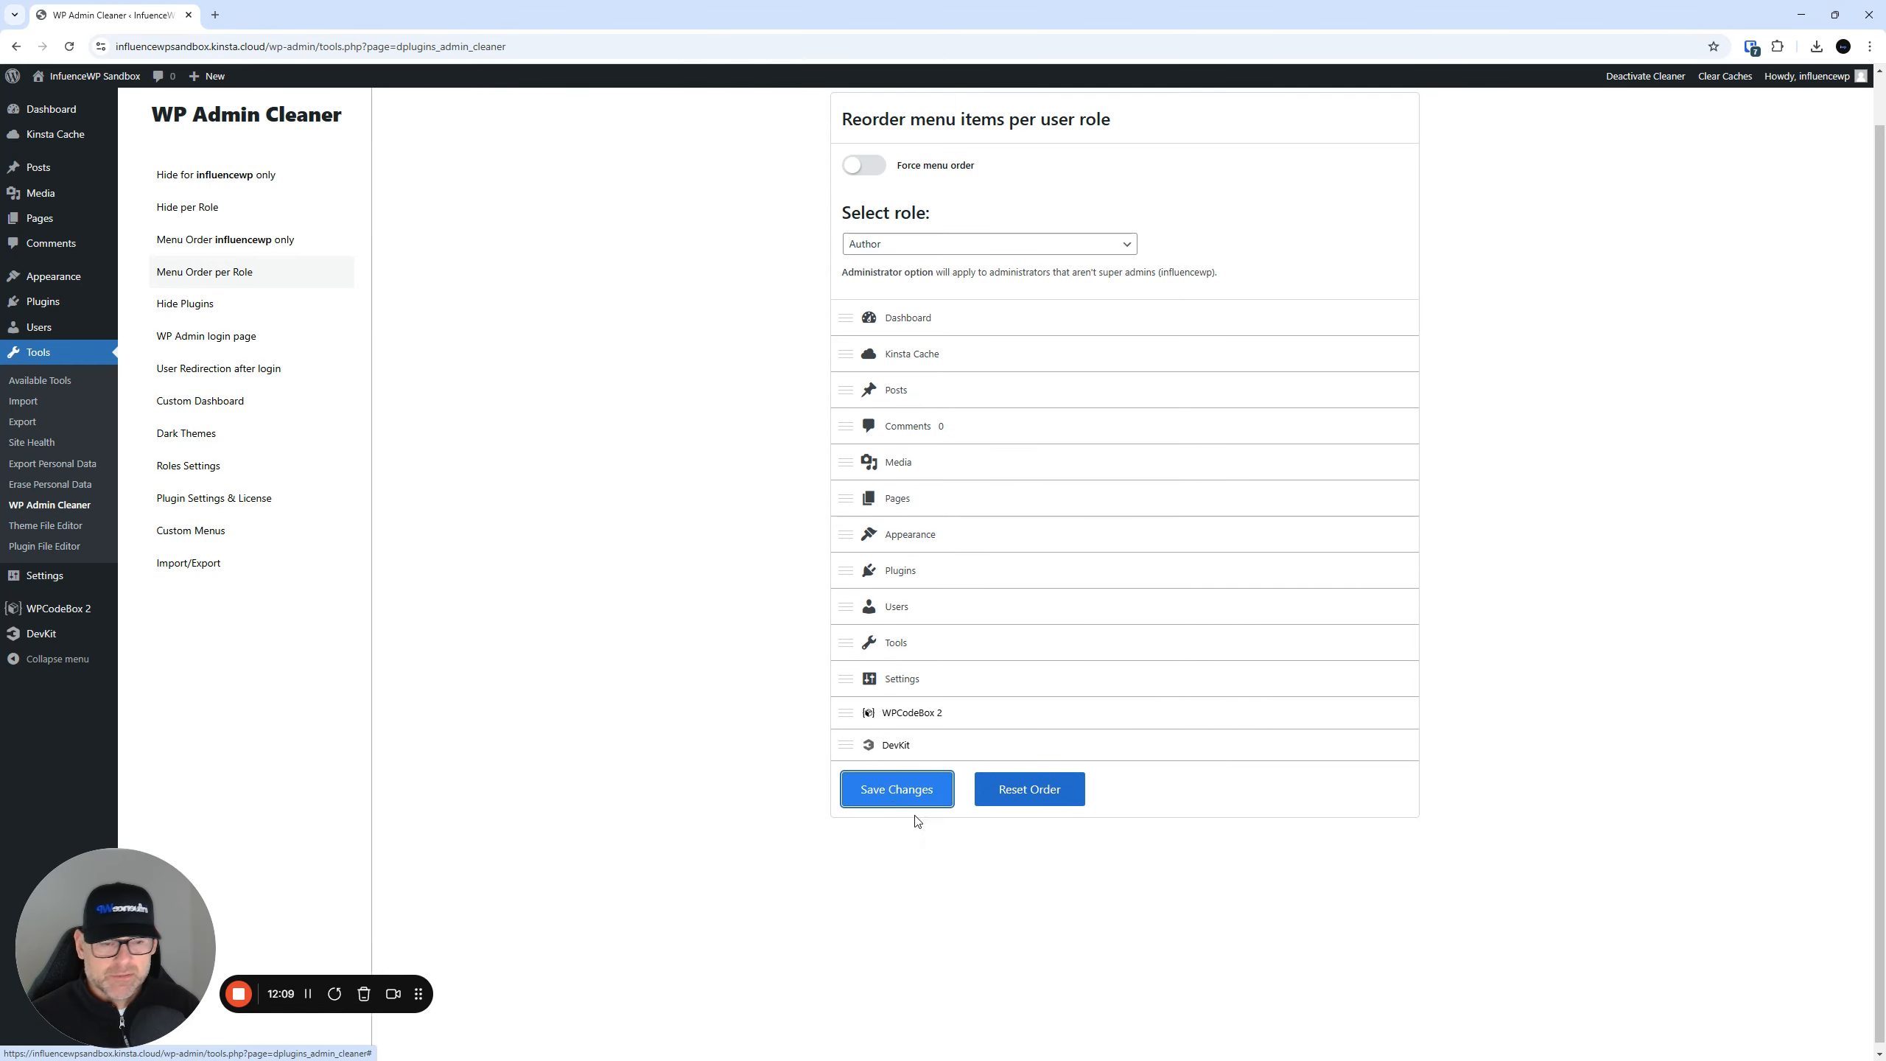
- Reload the Posts page in the author's window, check the side menu order, and return to the administrator's window
drag(1, 327, 1204, 329)
double_click(1204, 329)
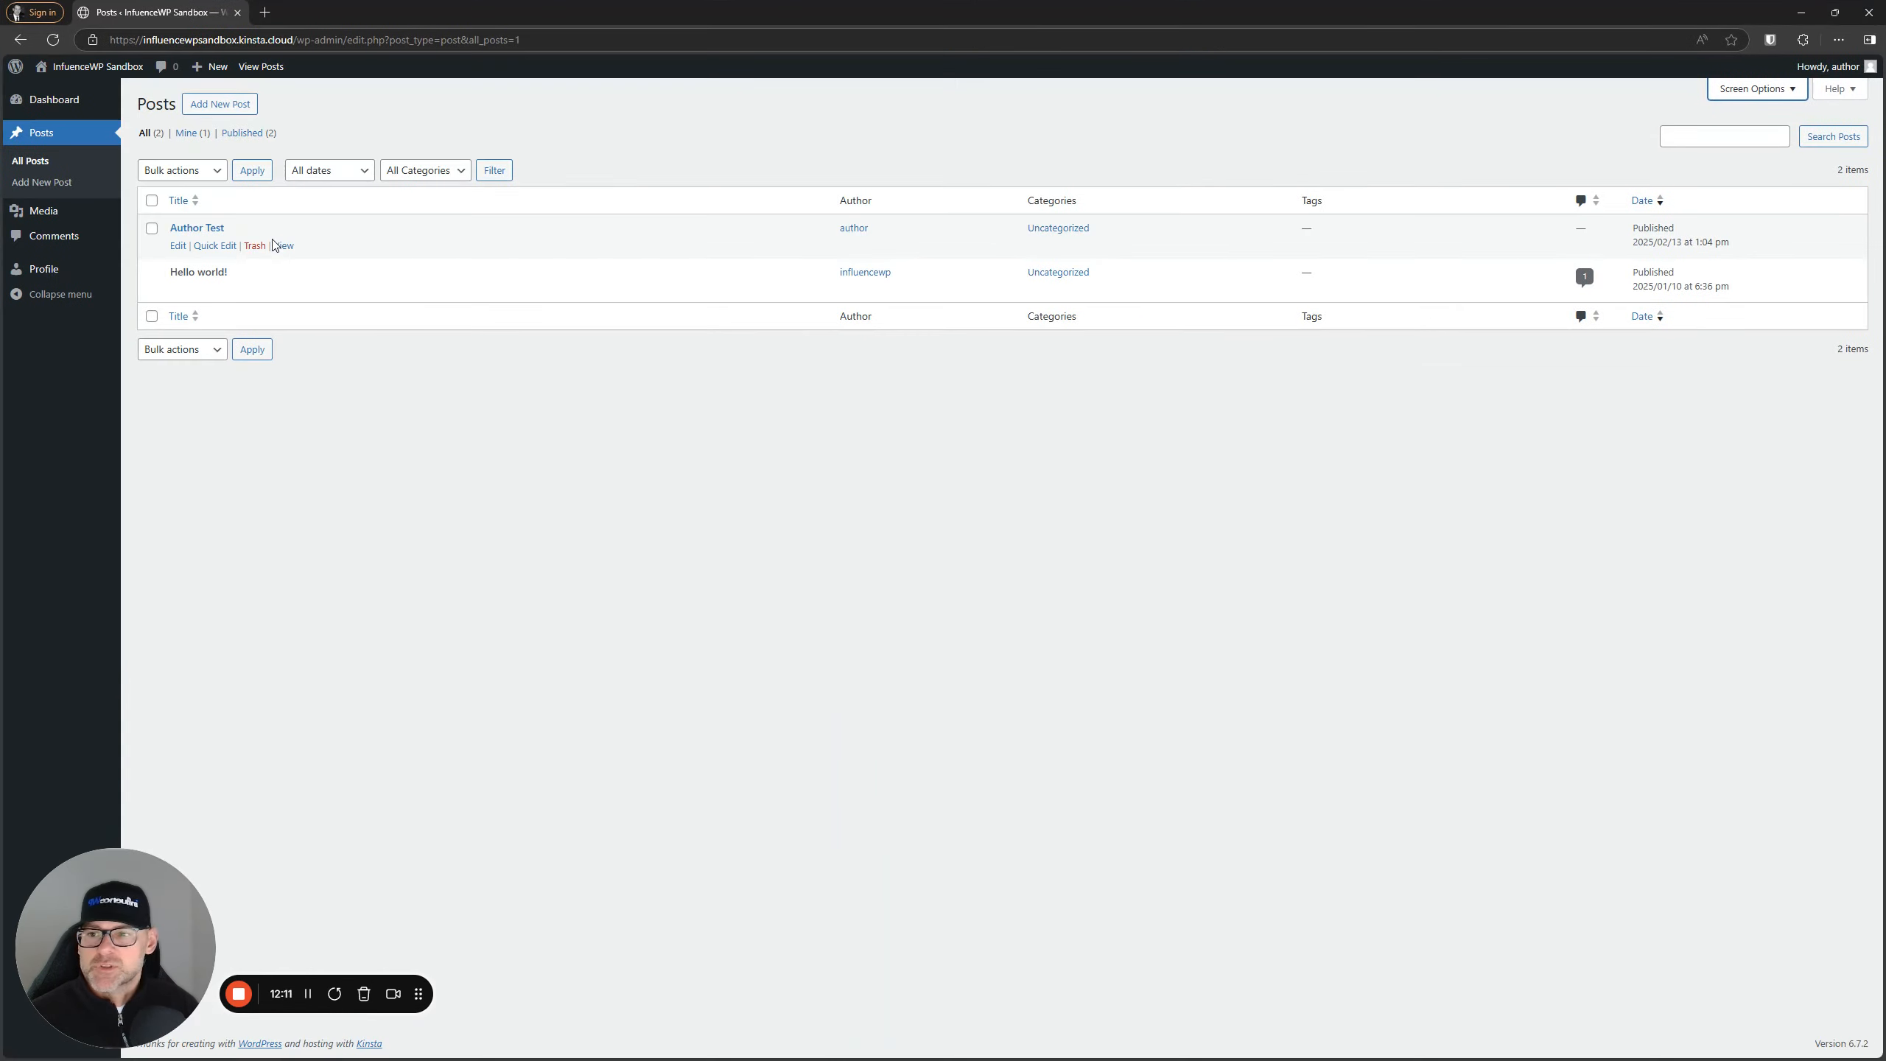
click(51, 40)
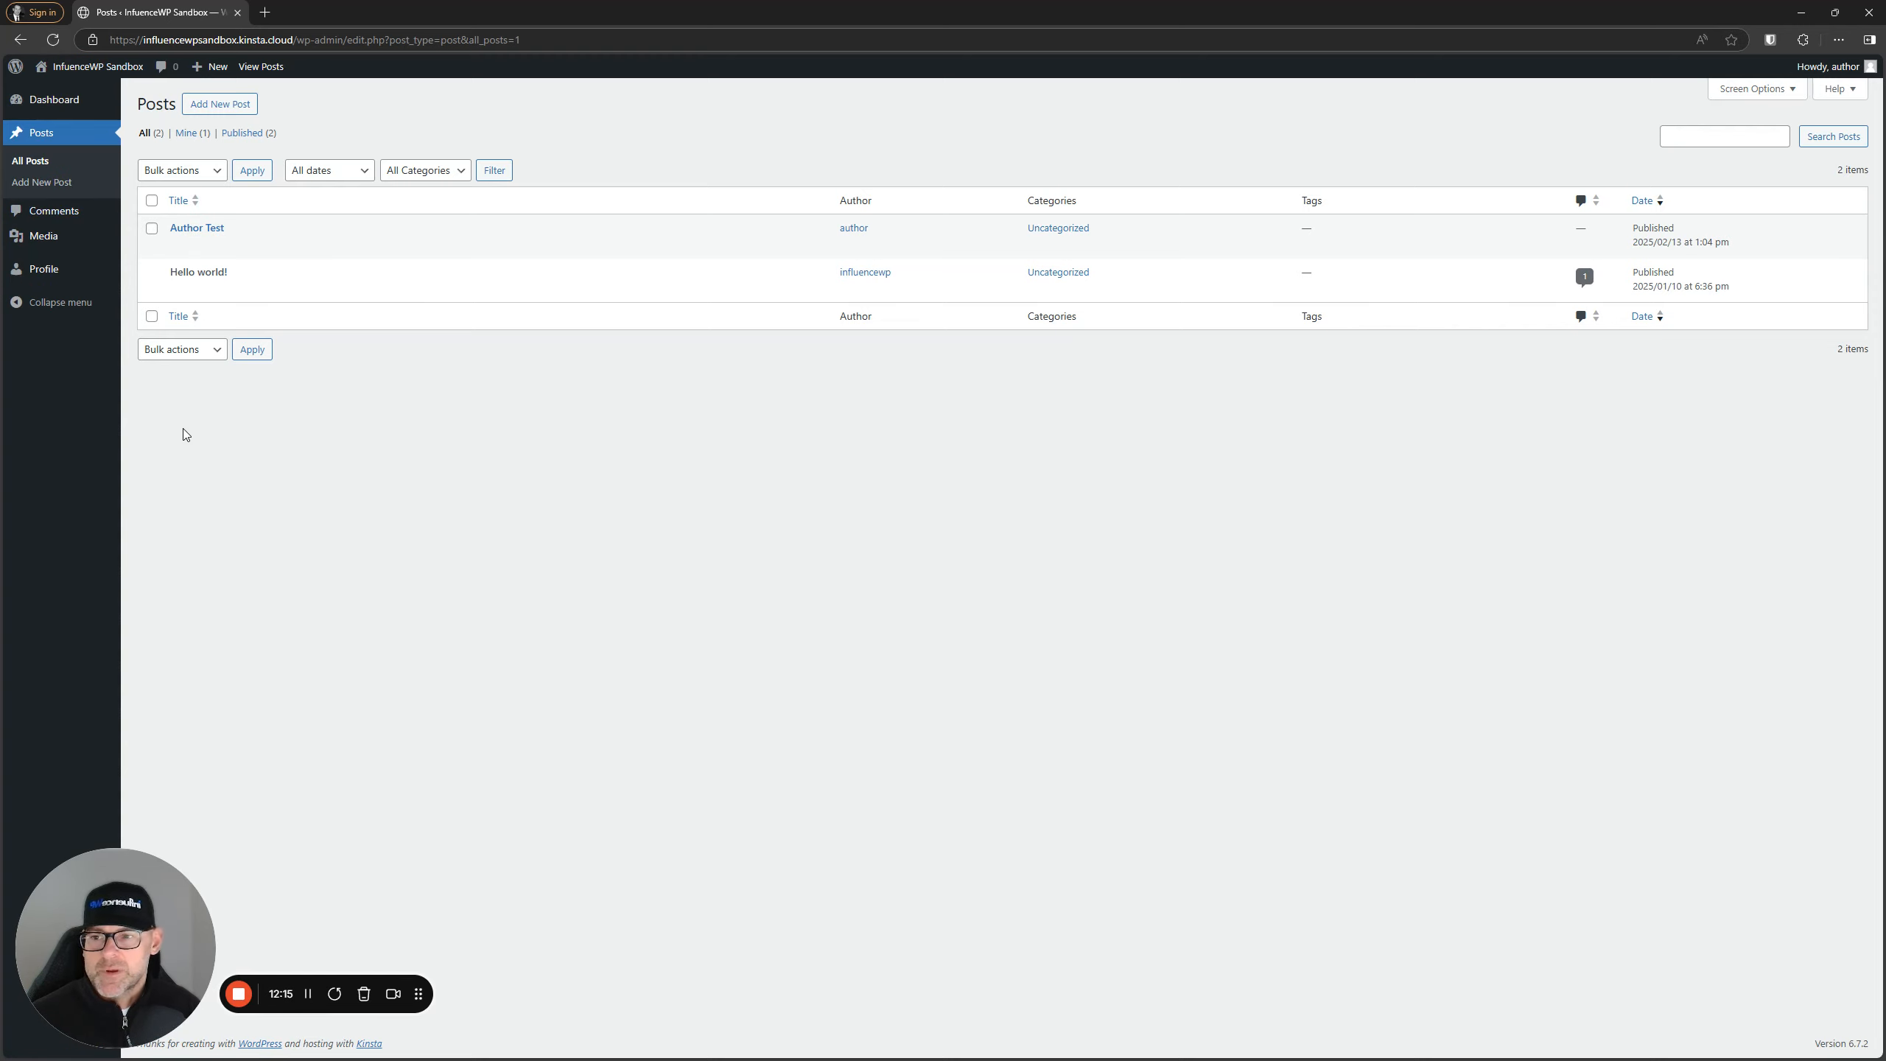
key(alt+Tab)
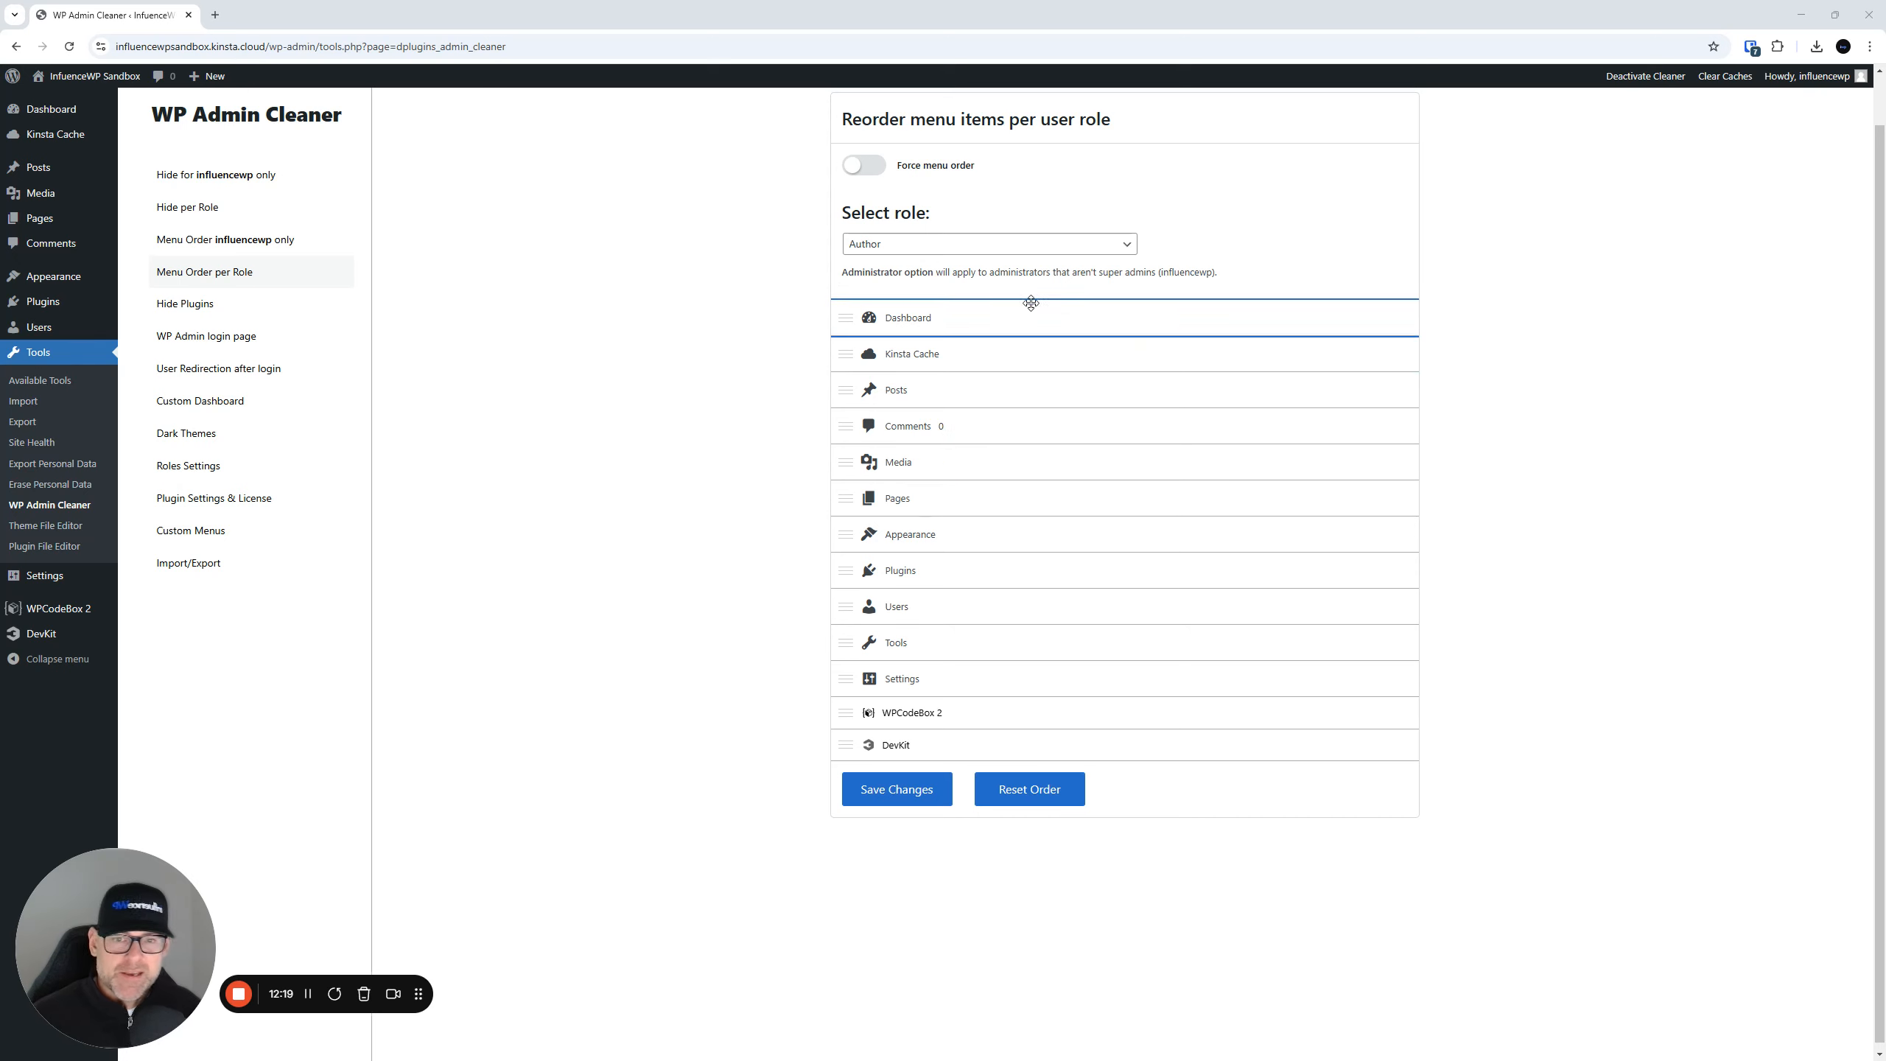
- Clear the role selection in Menu Order per Role and switch Force menu order on and off again
click(923, 251)
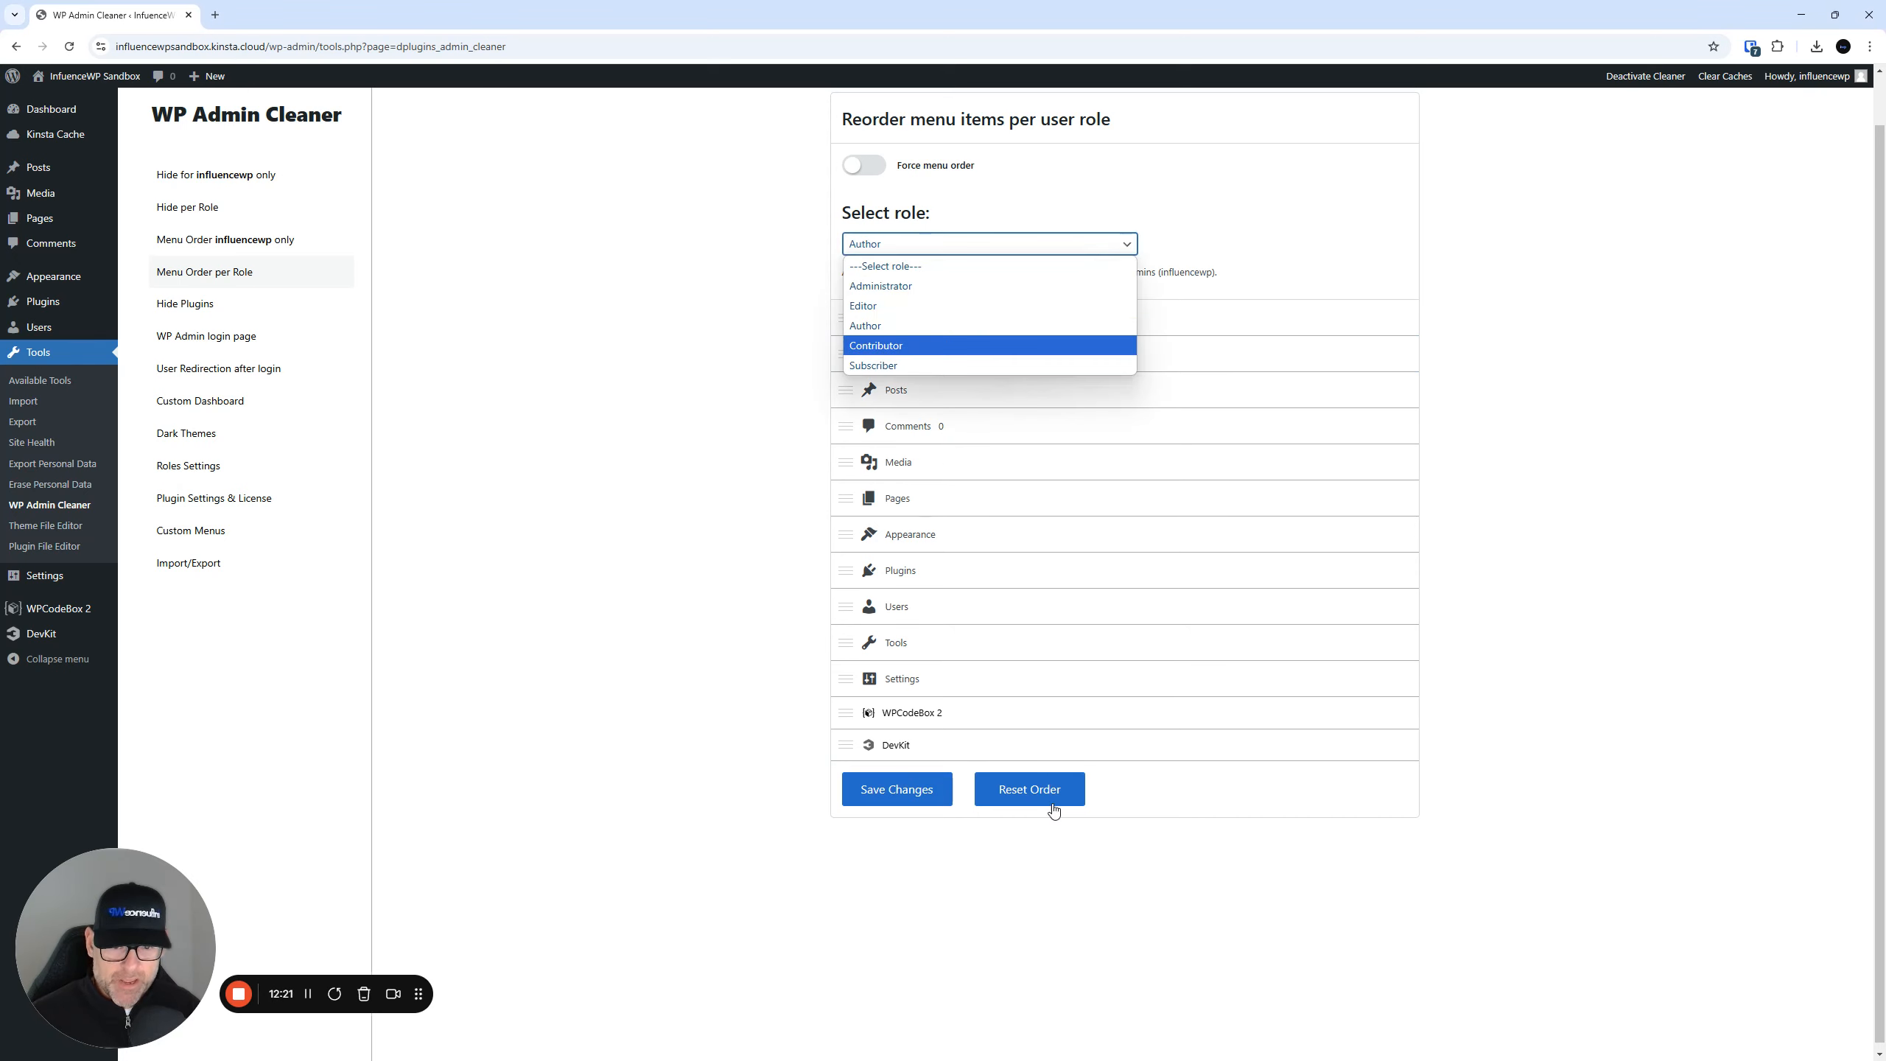
click(1052, 791)
click(865, 246)
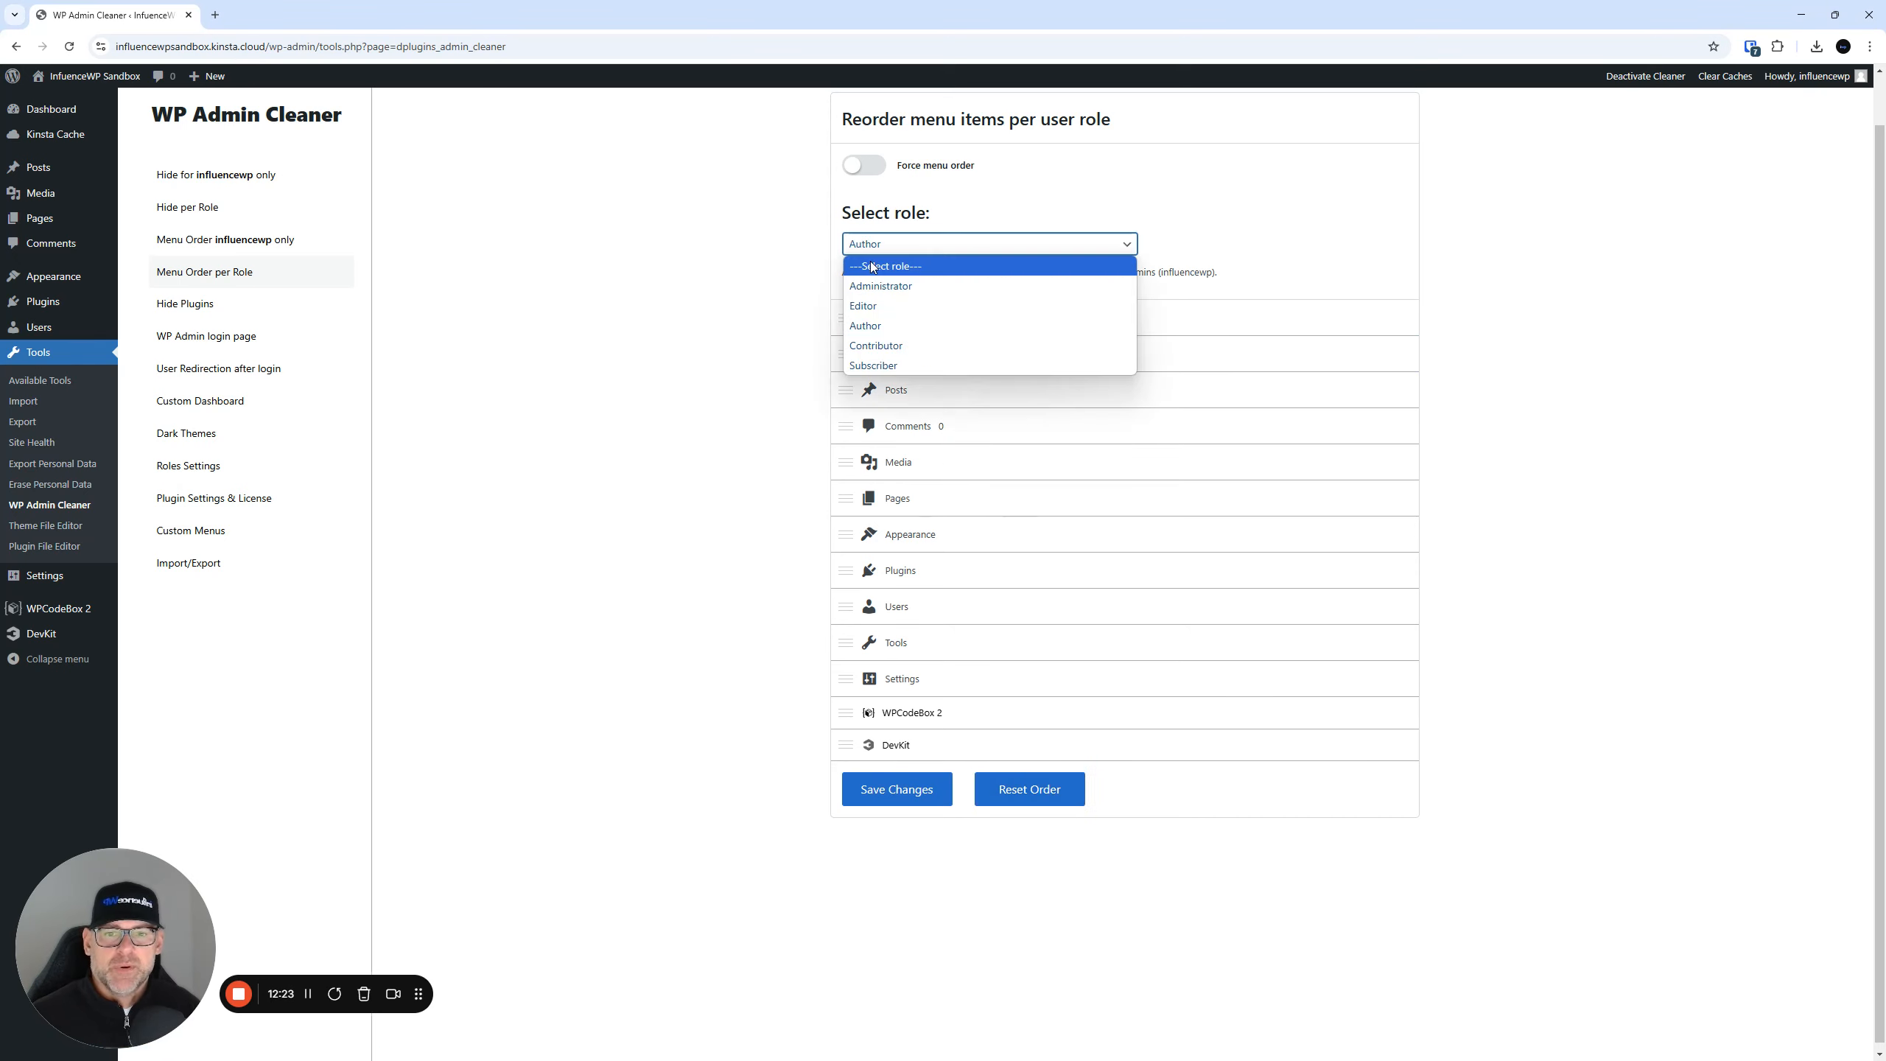
click(869, 262)
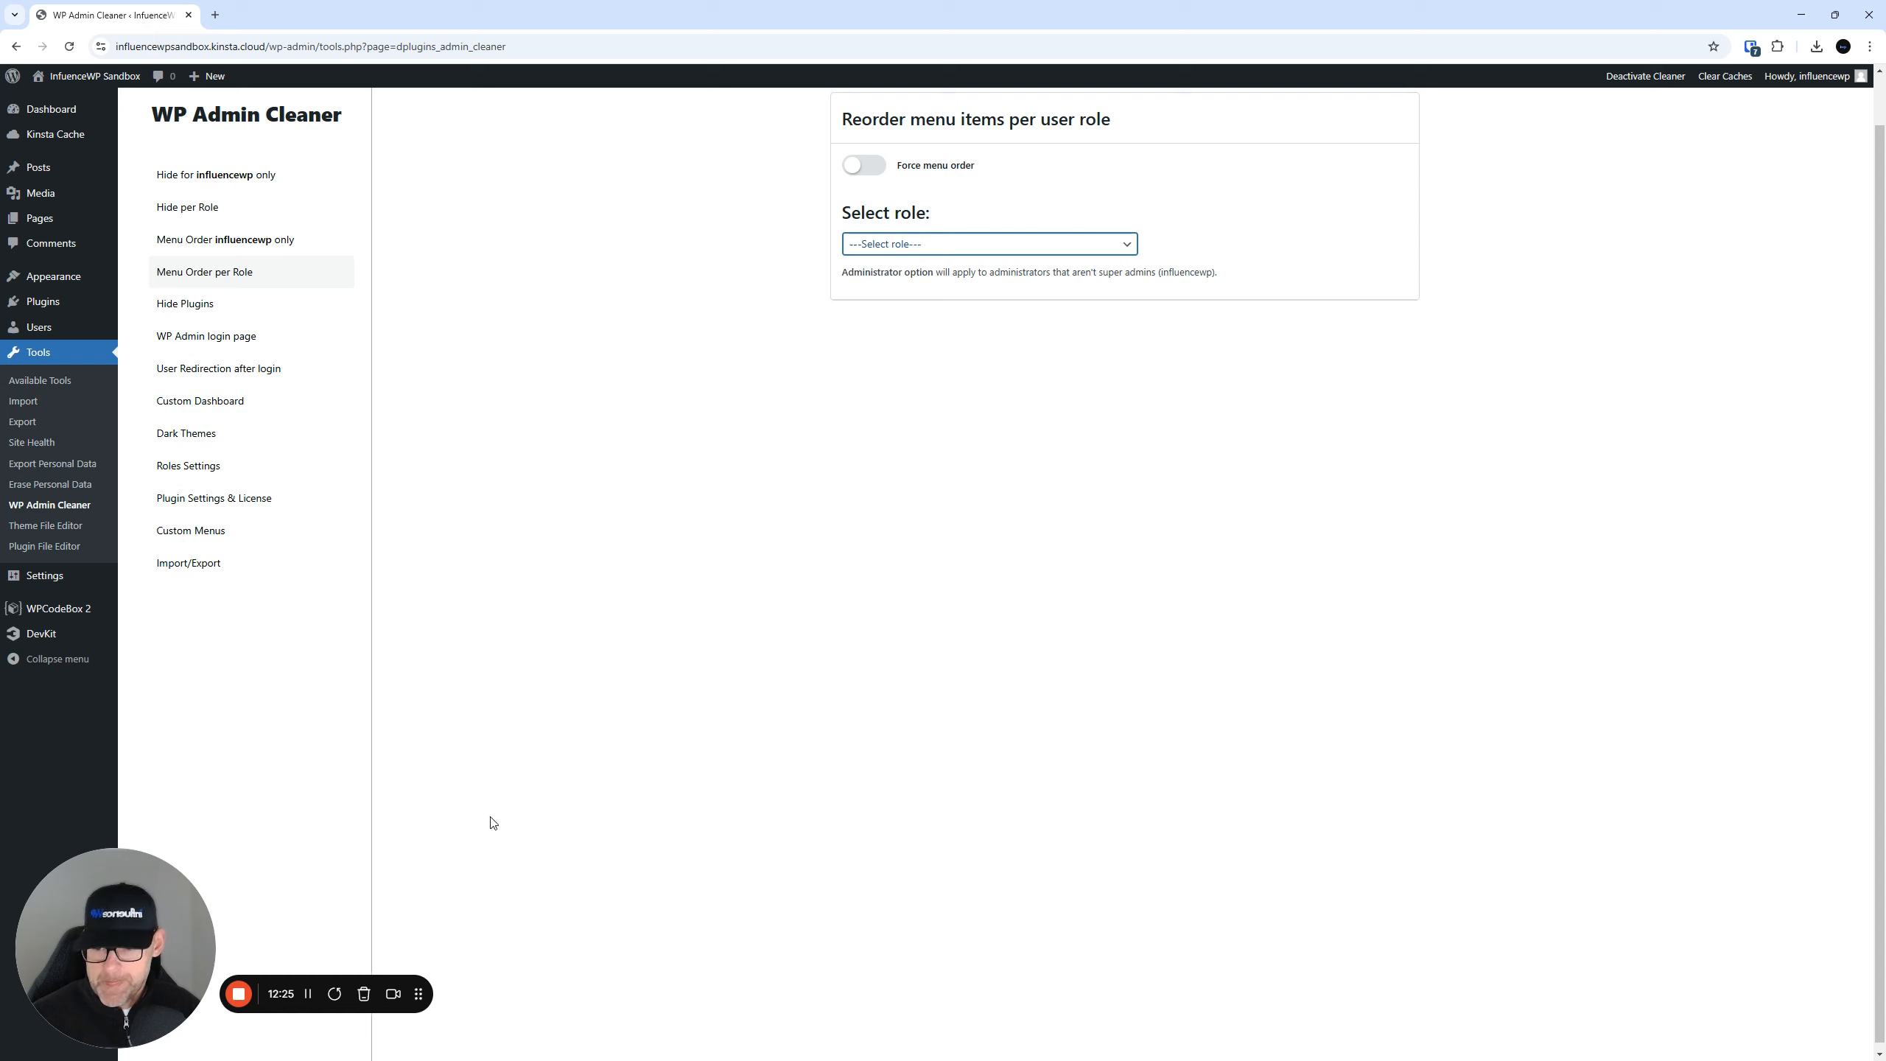
click(858, 480)
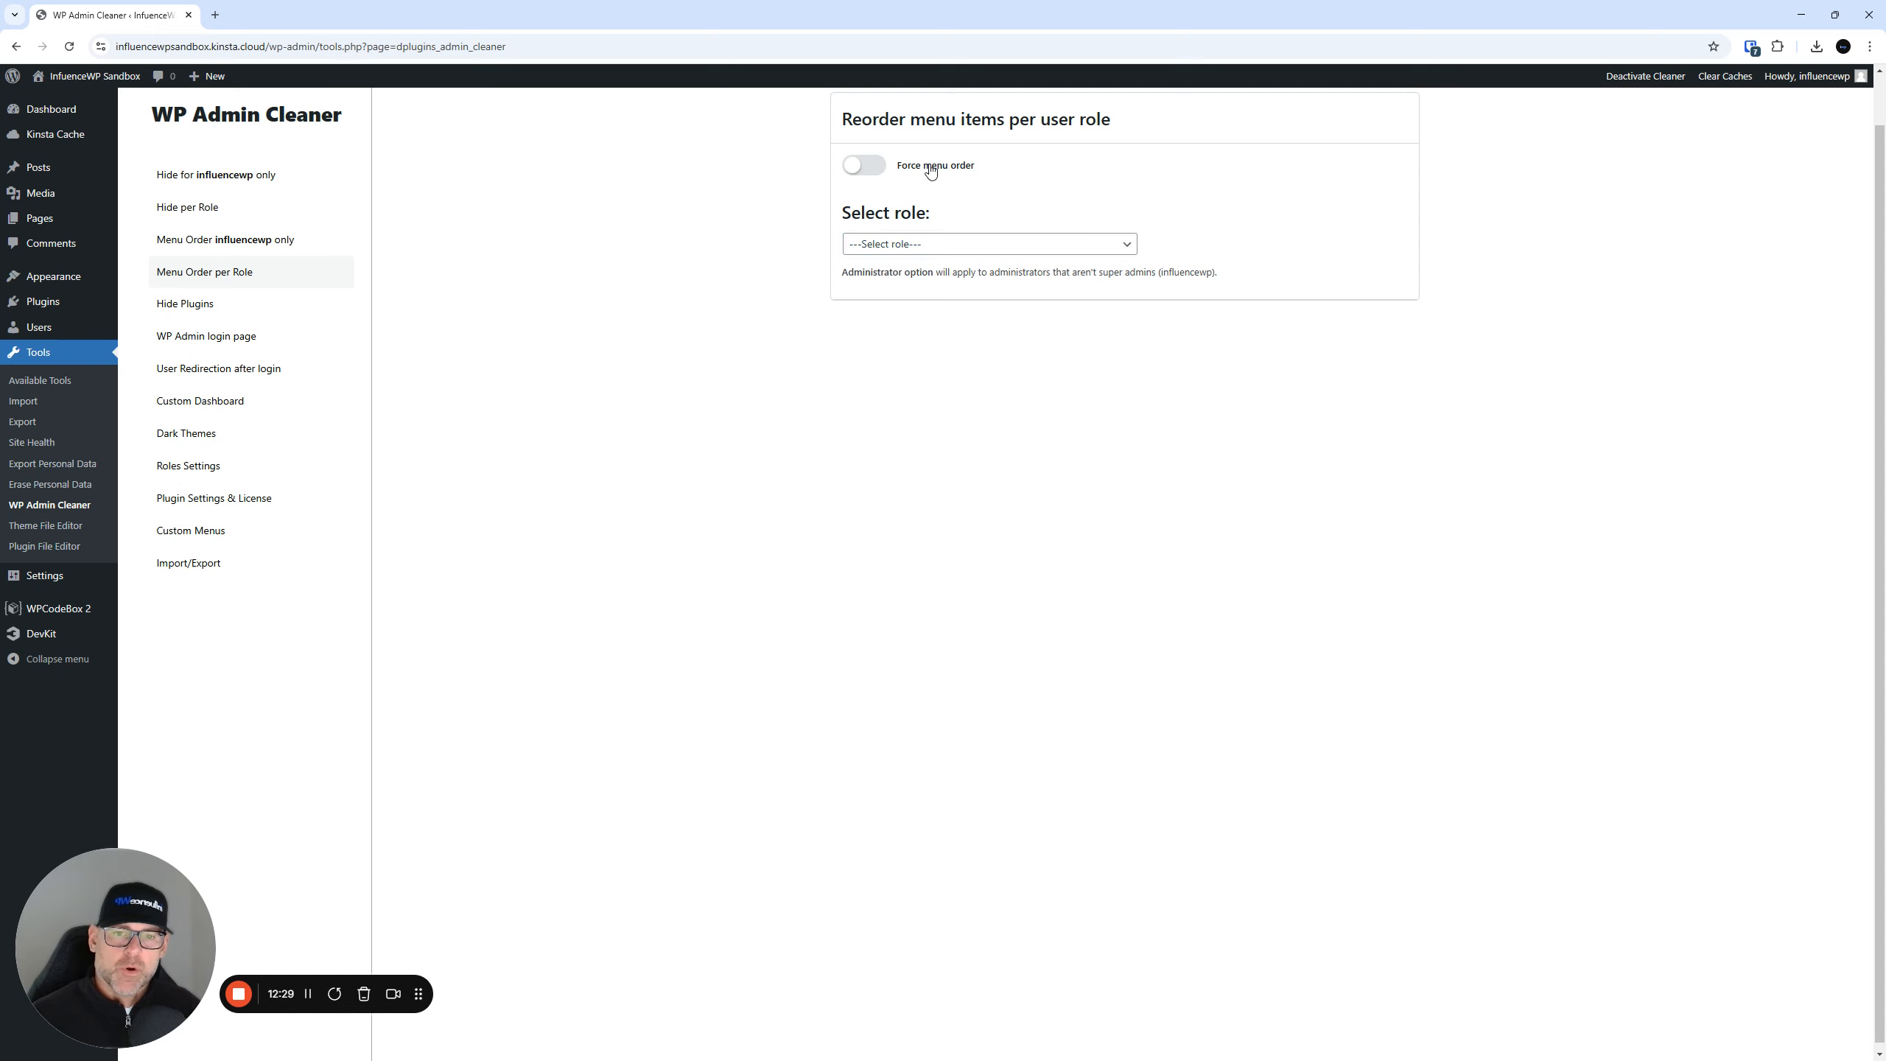
click(877, 165)
click(876, 167)
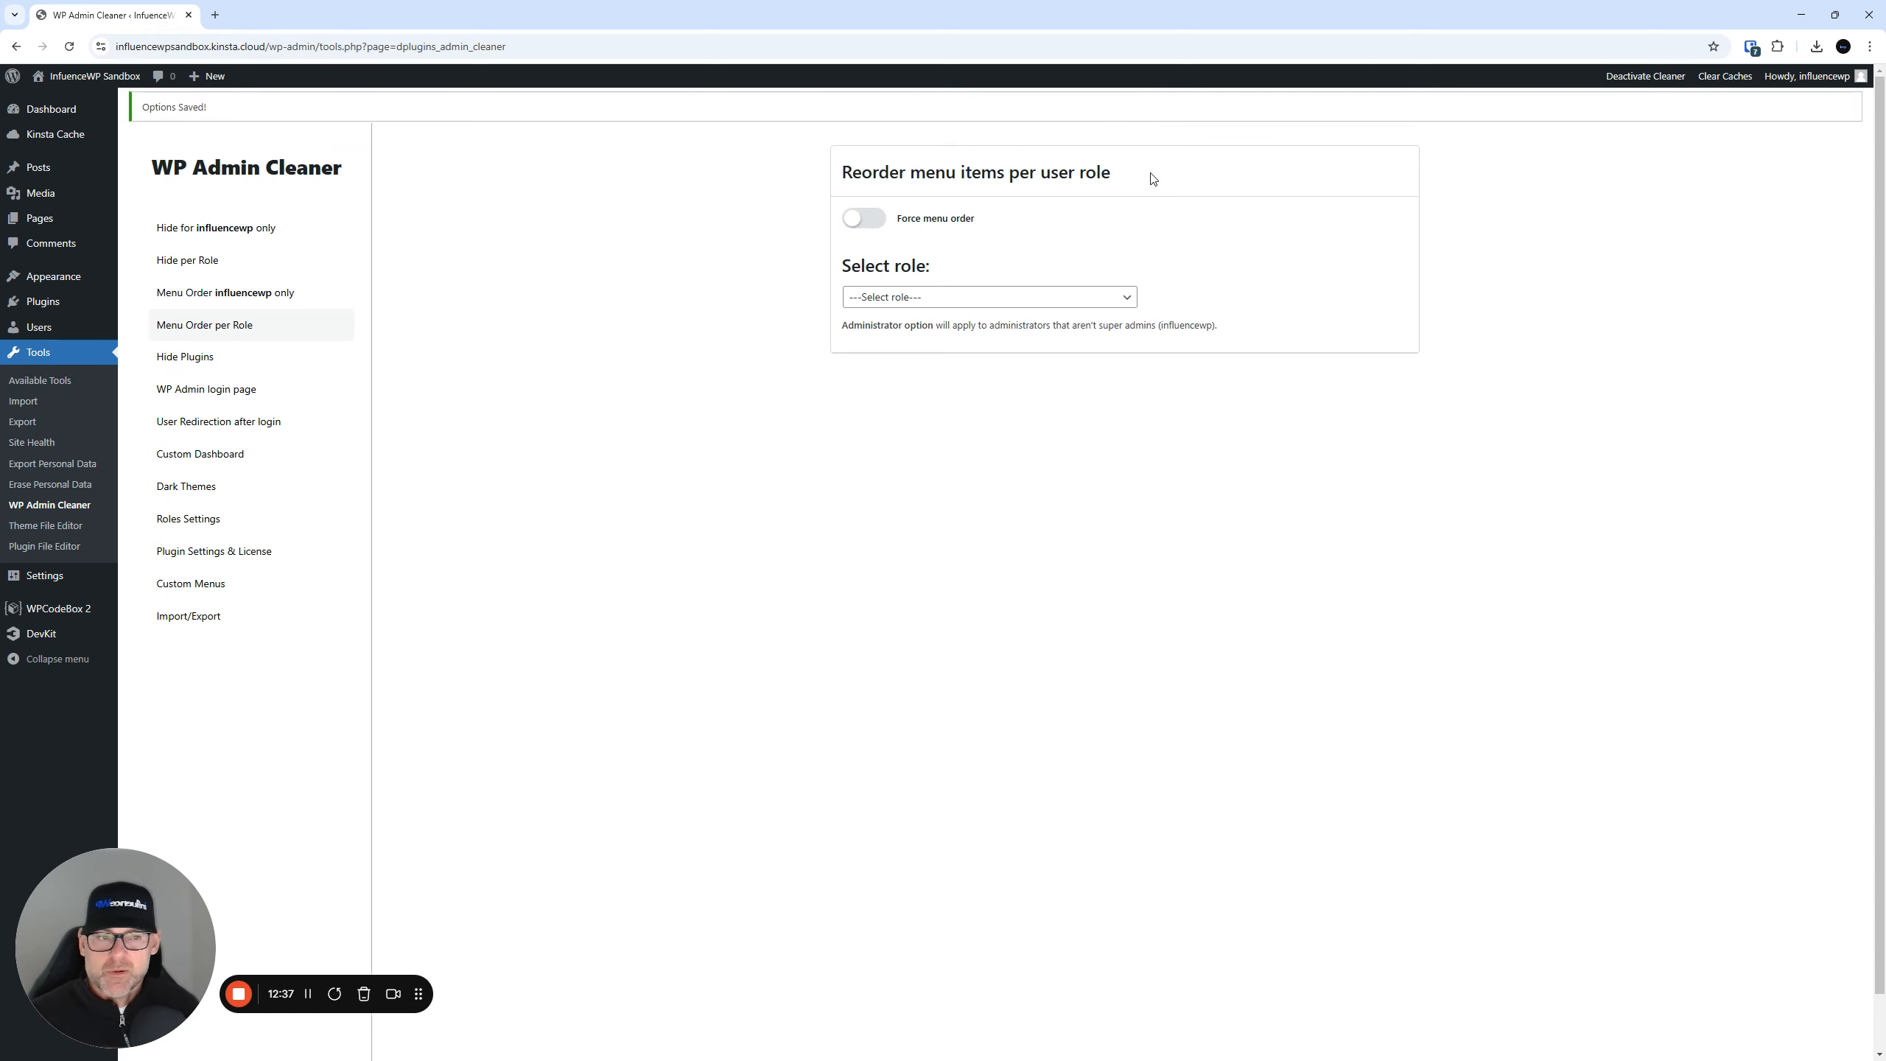
- Review the Hide Plugins settings and the layout options offered for the WP Admin login page
click(209, 361)
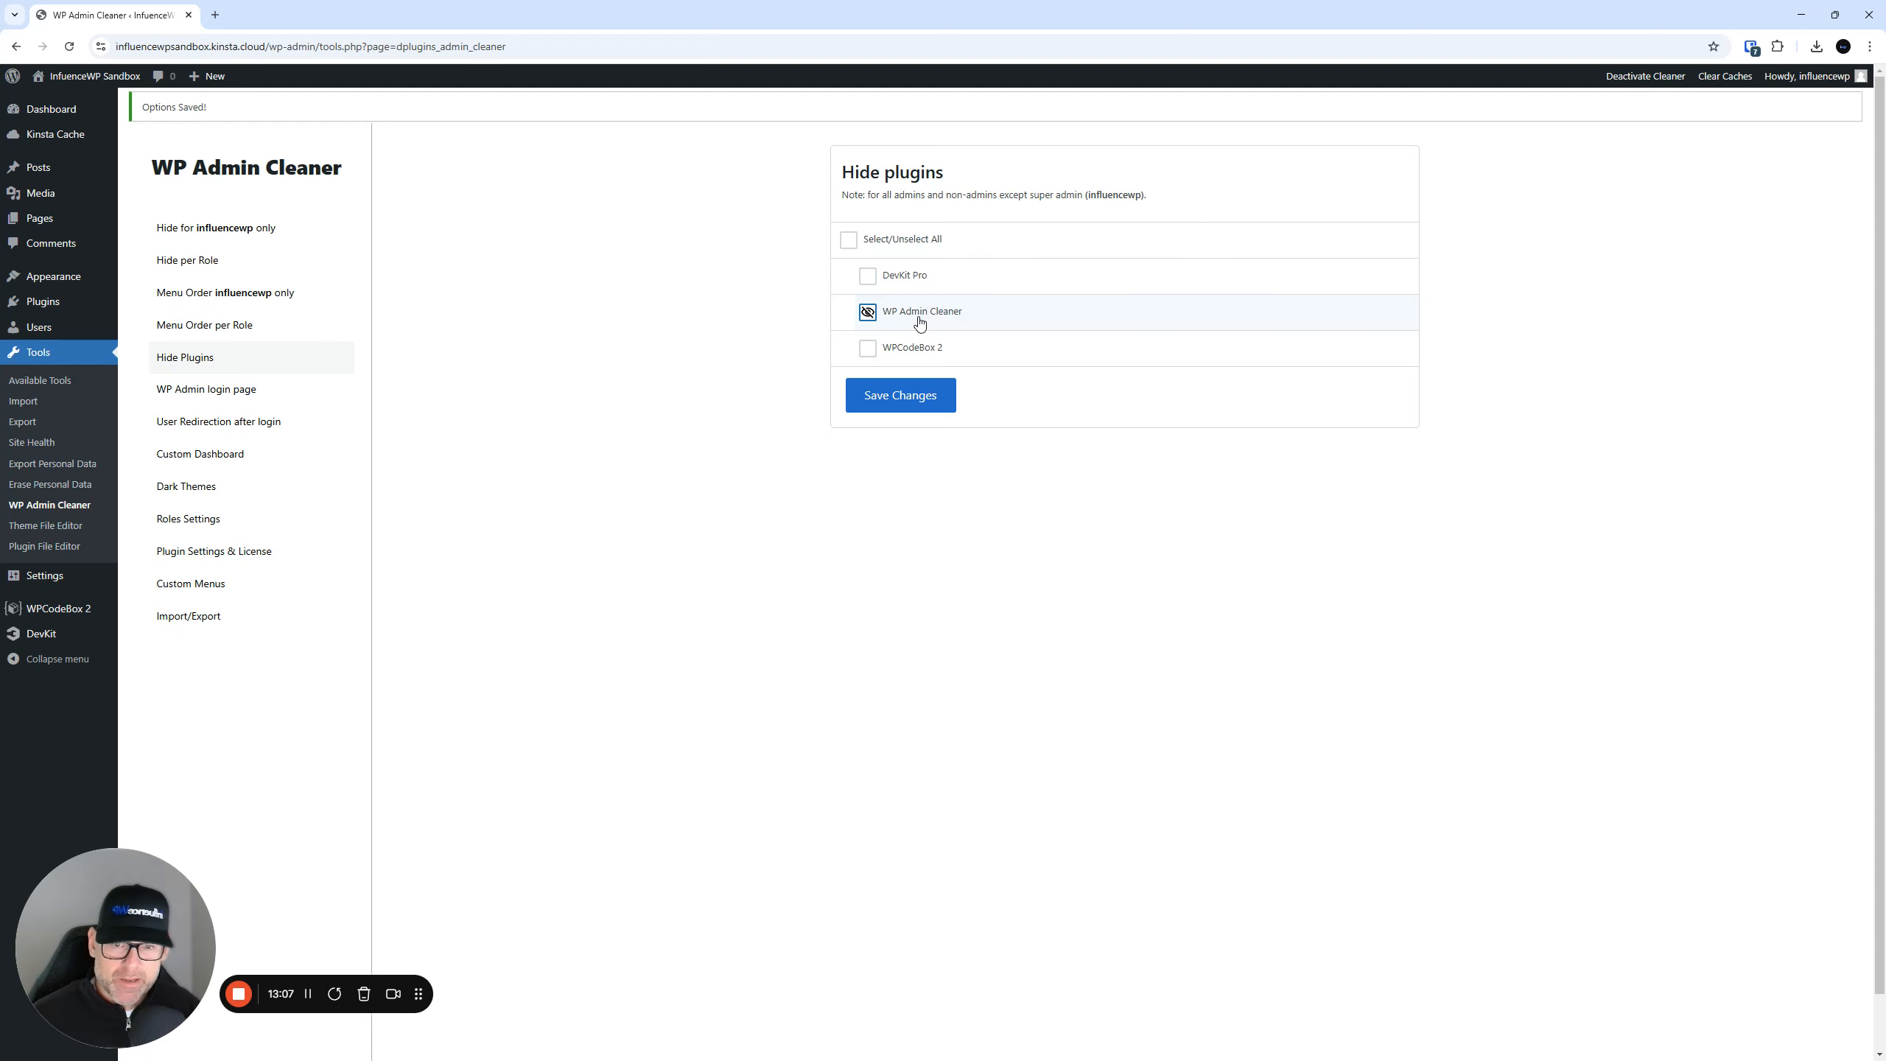
click(231, 392)
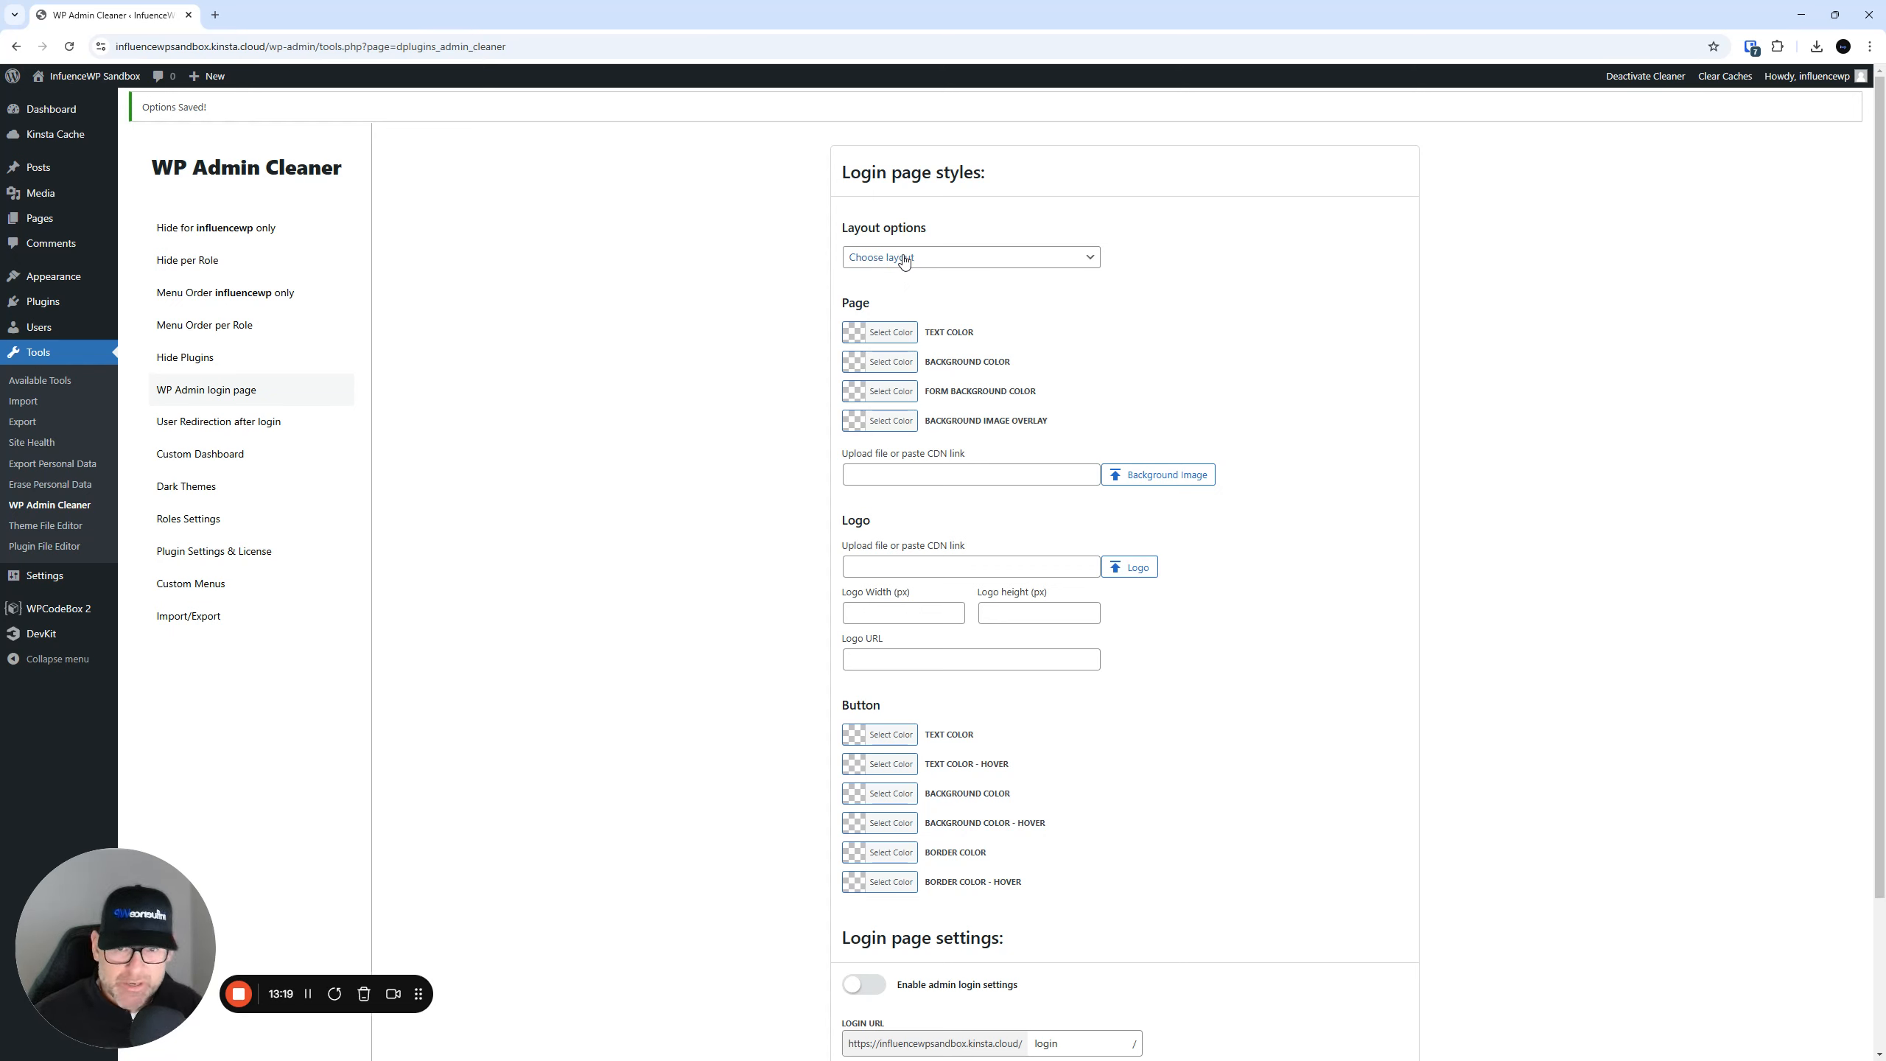
click(905, 259)
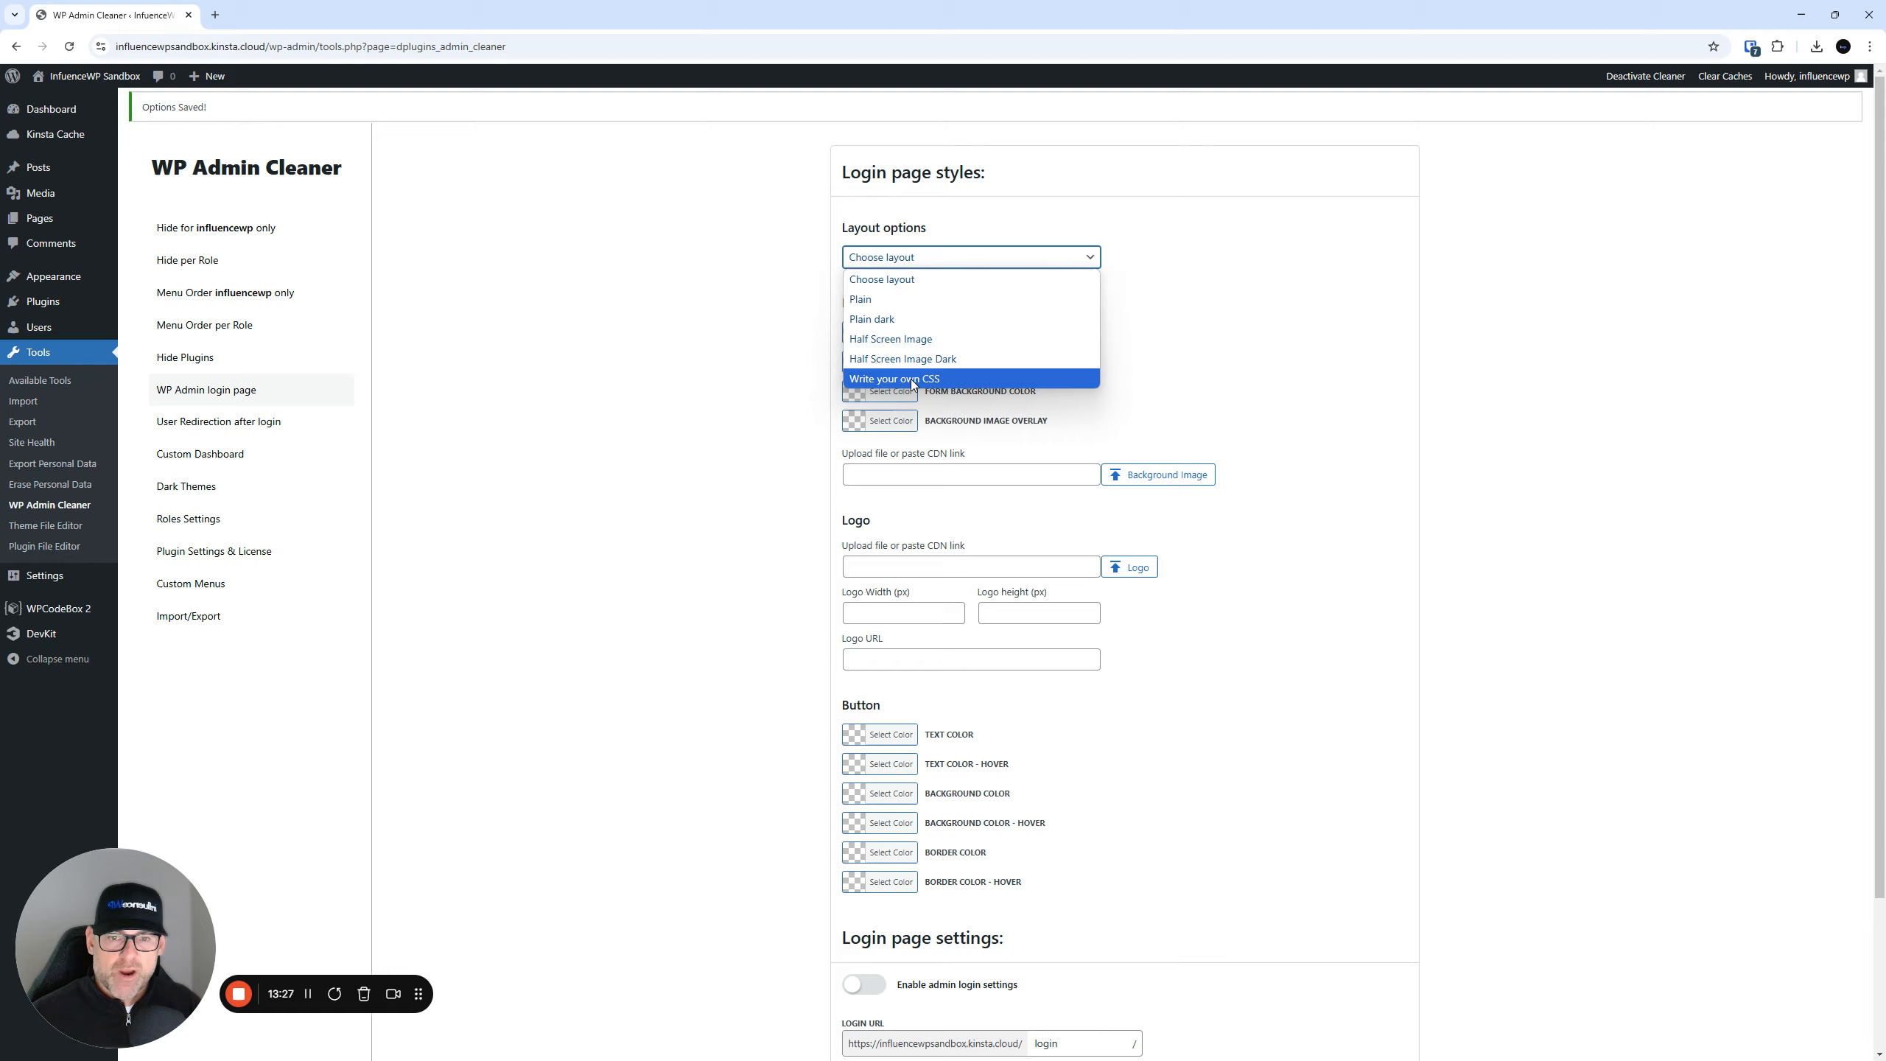
key(ctrl)
key(ctrl)
click(1174, 318)
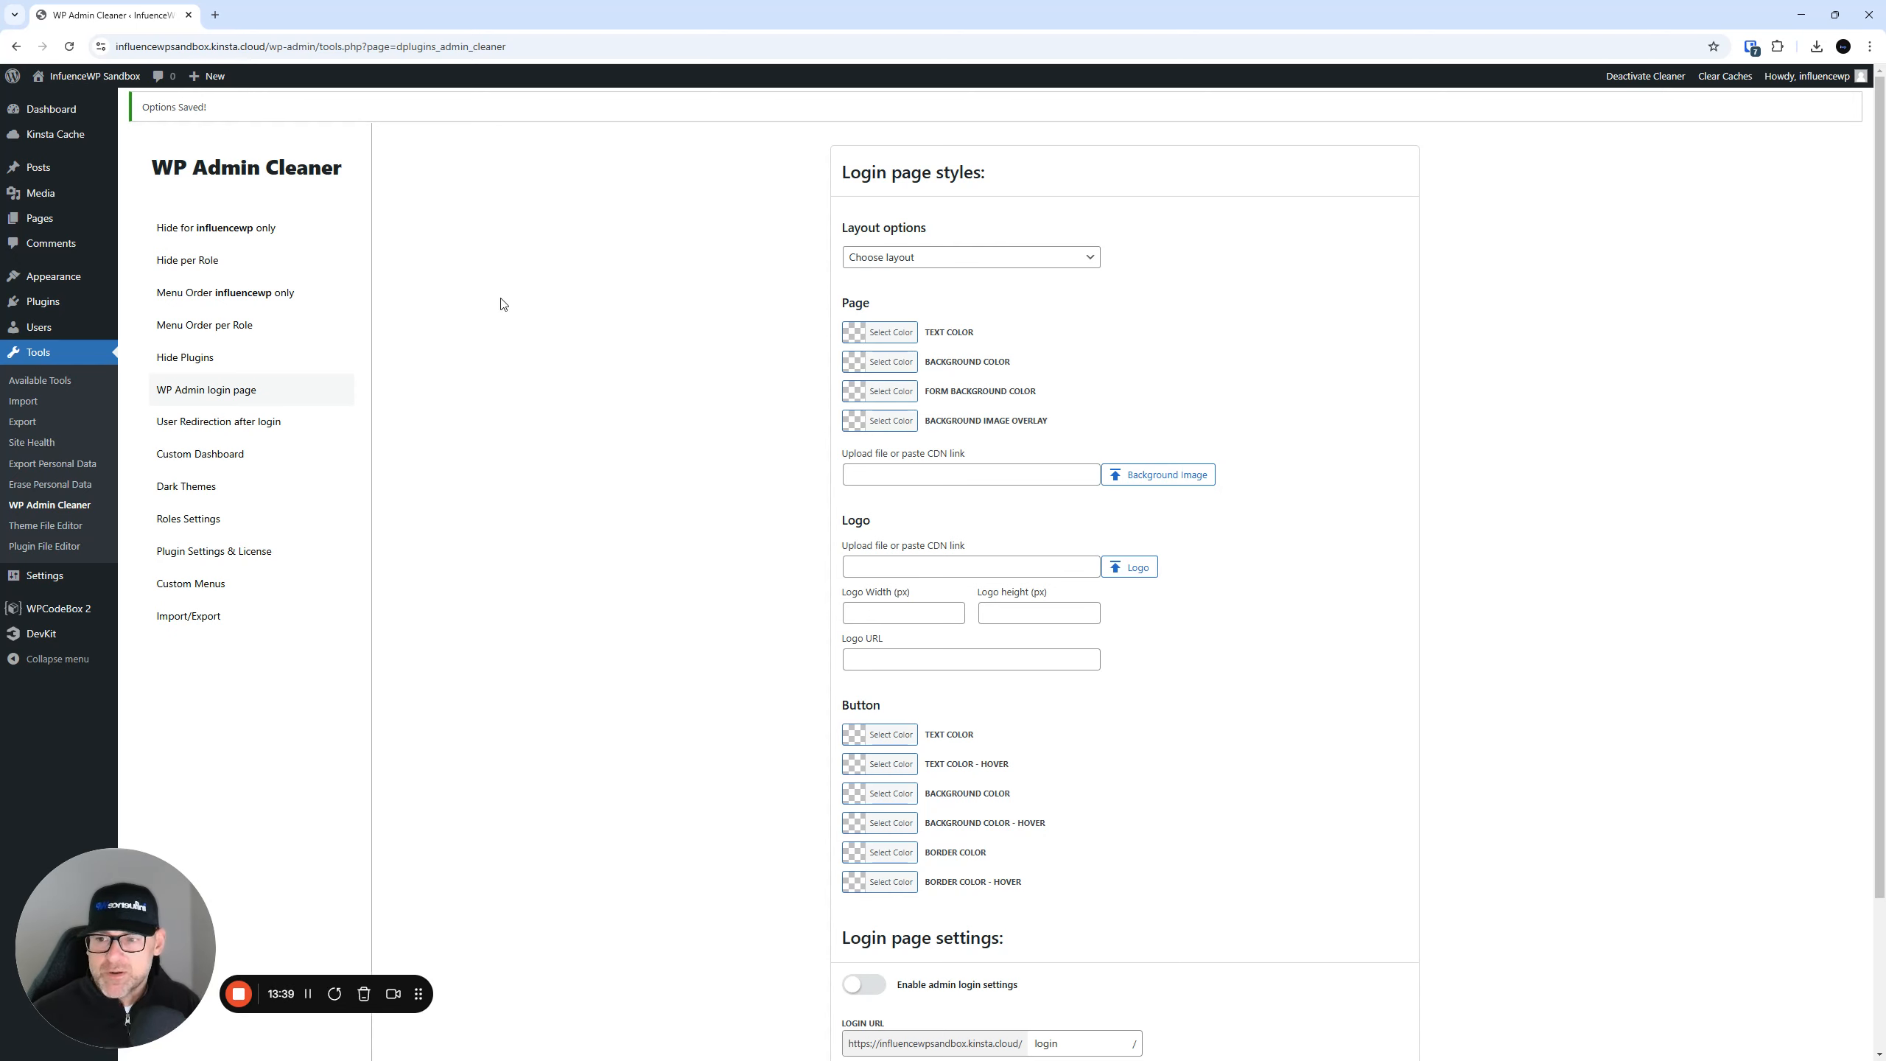
key(ctrl)
key(ctrl)
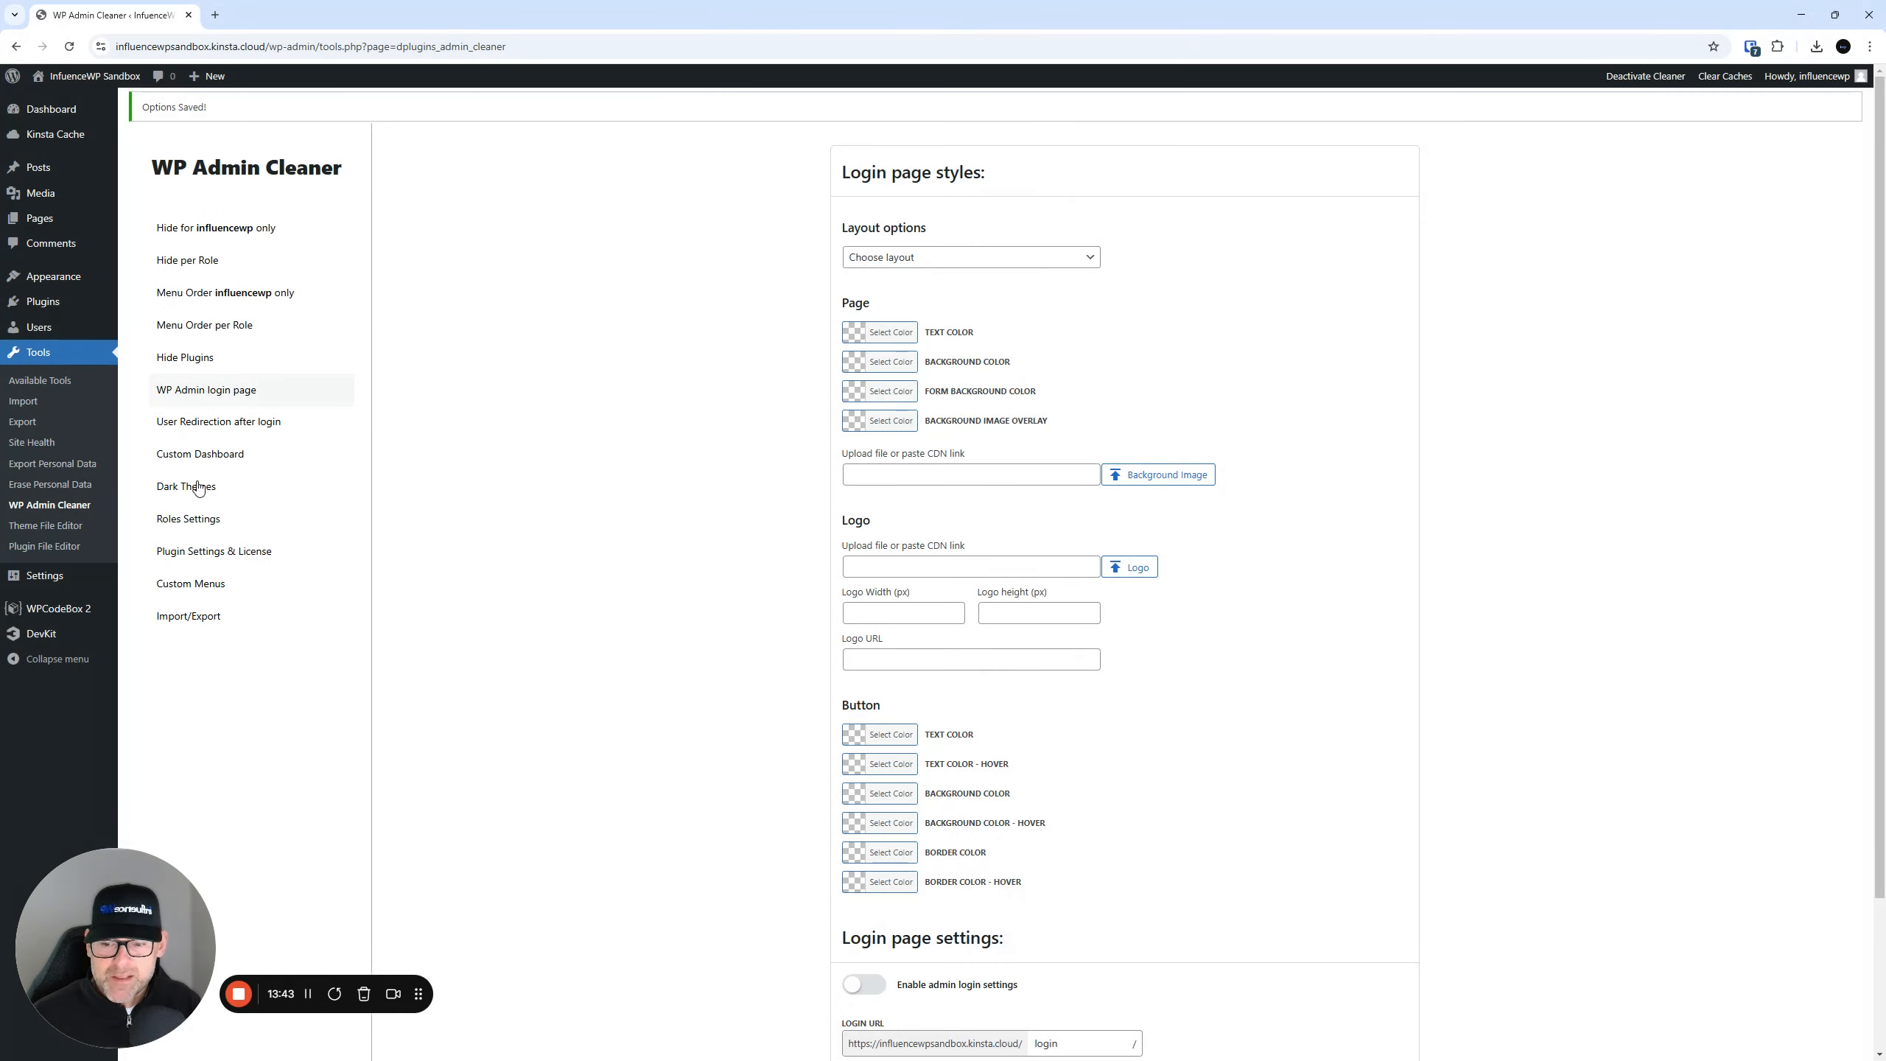
- Enable the dark theme for WP Admin in the Dark Themes settings and save the changes
click(198, 487)
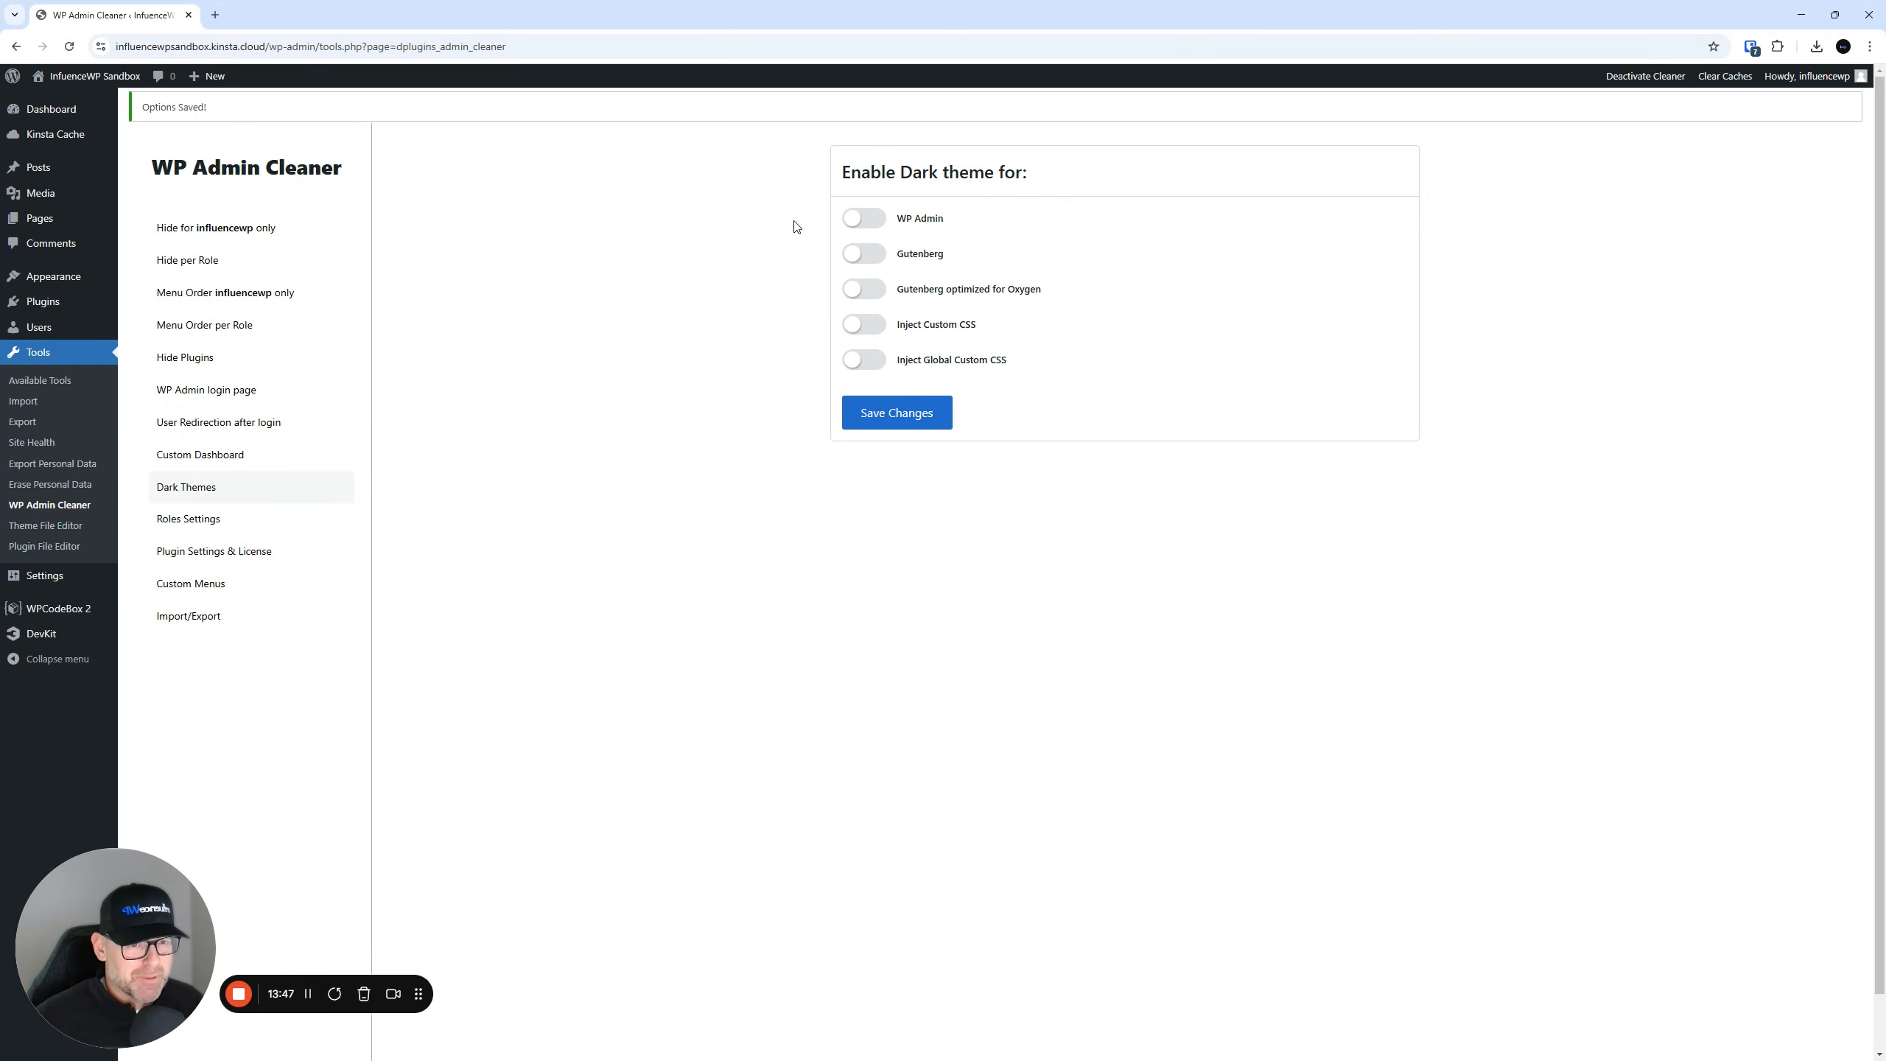
click(865, 220)
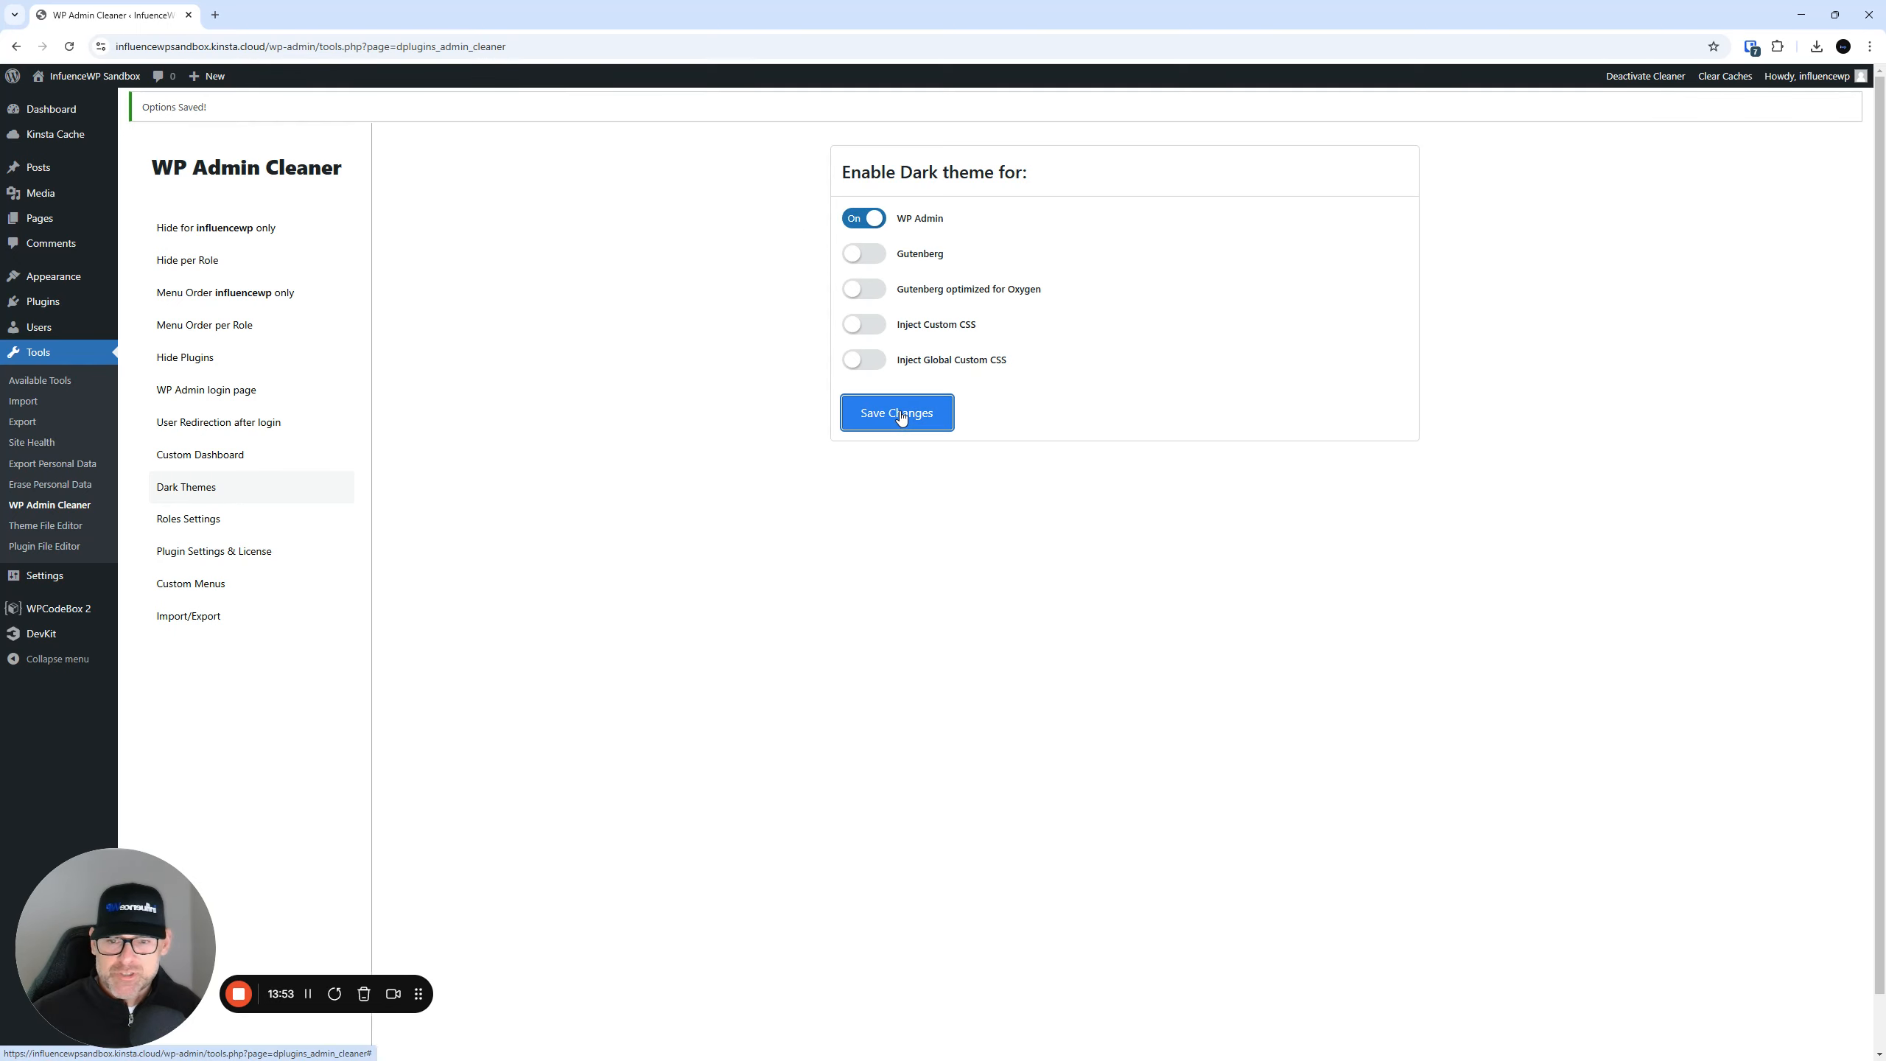
click(941, 415)
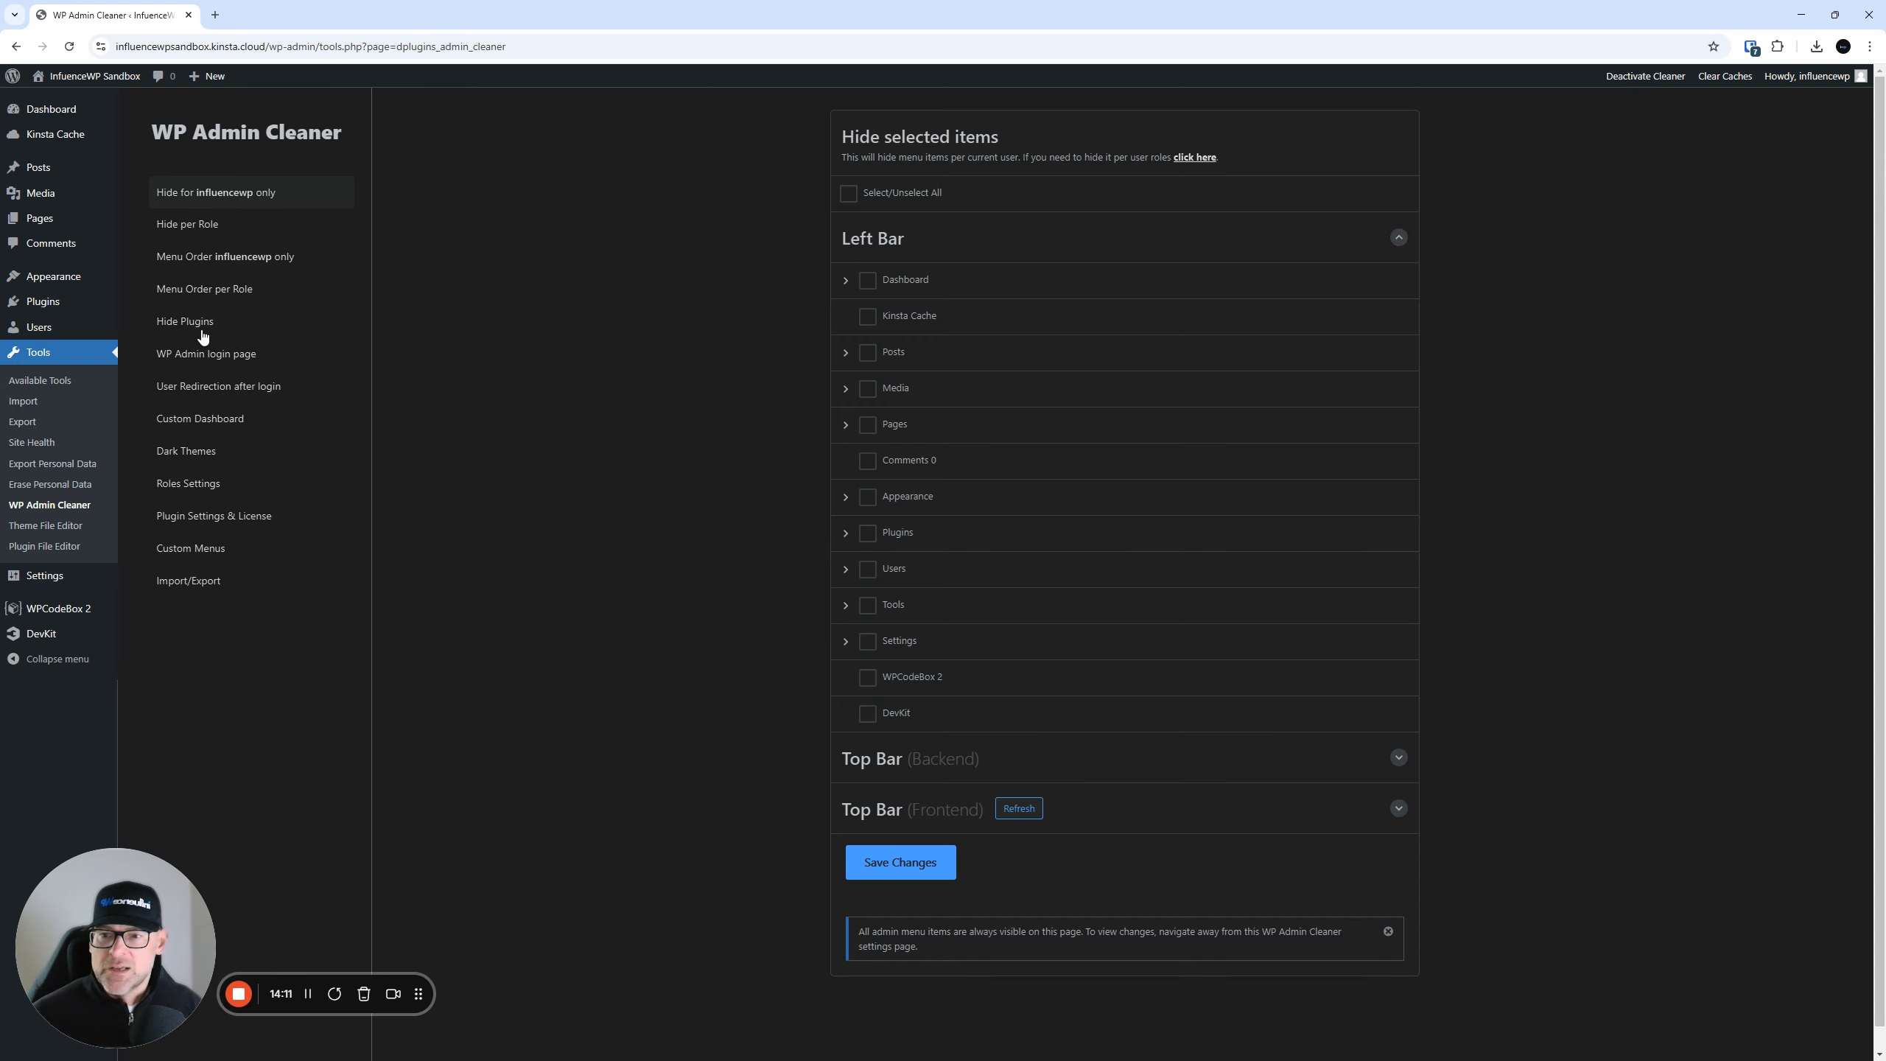
- Examine the WP Admin login page settings, covering layout, page colors, background image, logo, button styles and login URL options
key(ctrl)
key(ctrl)
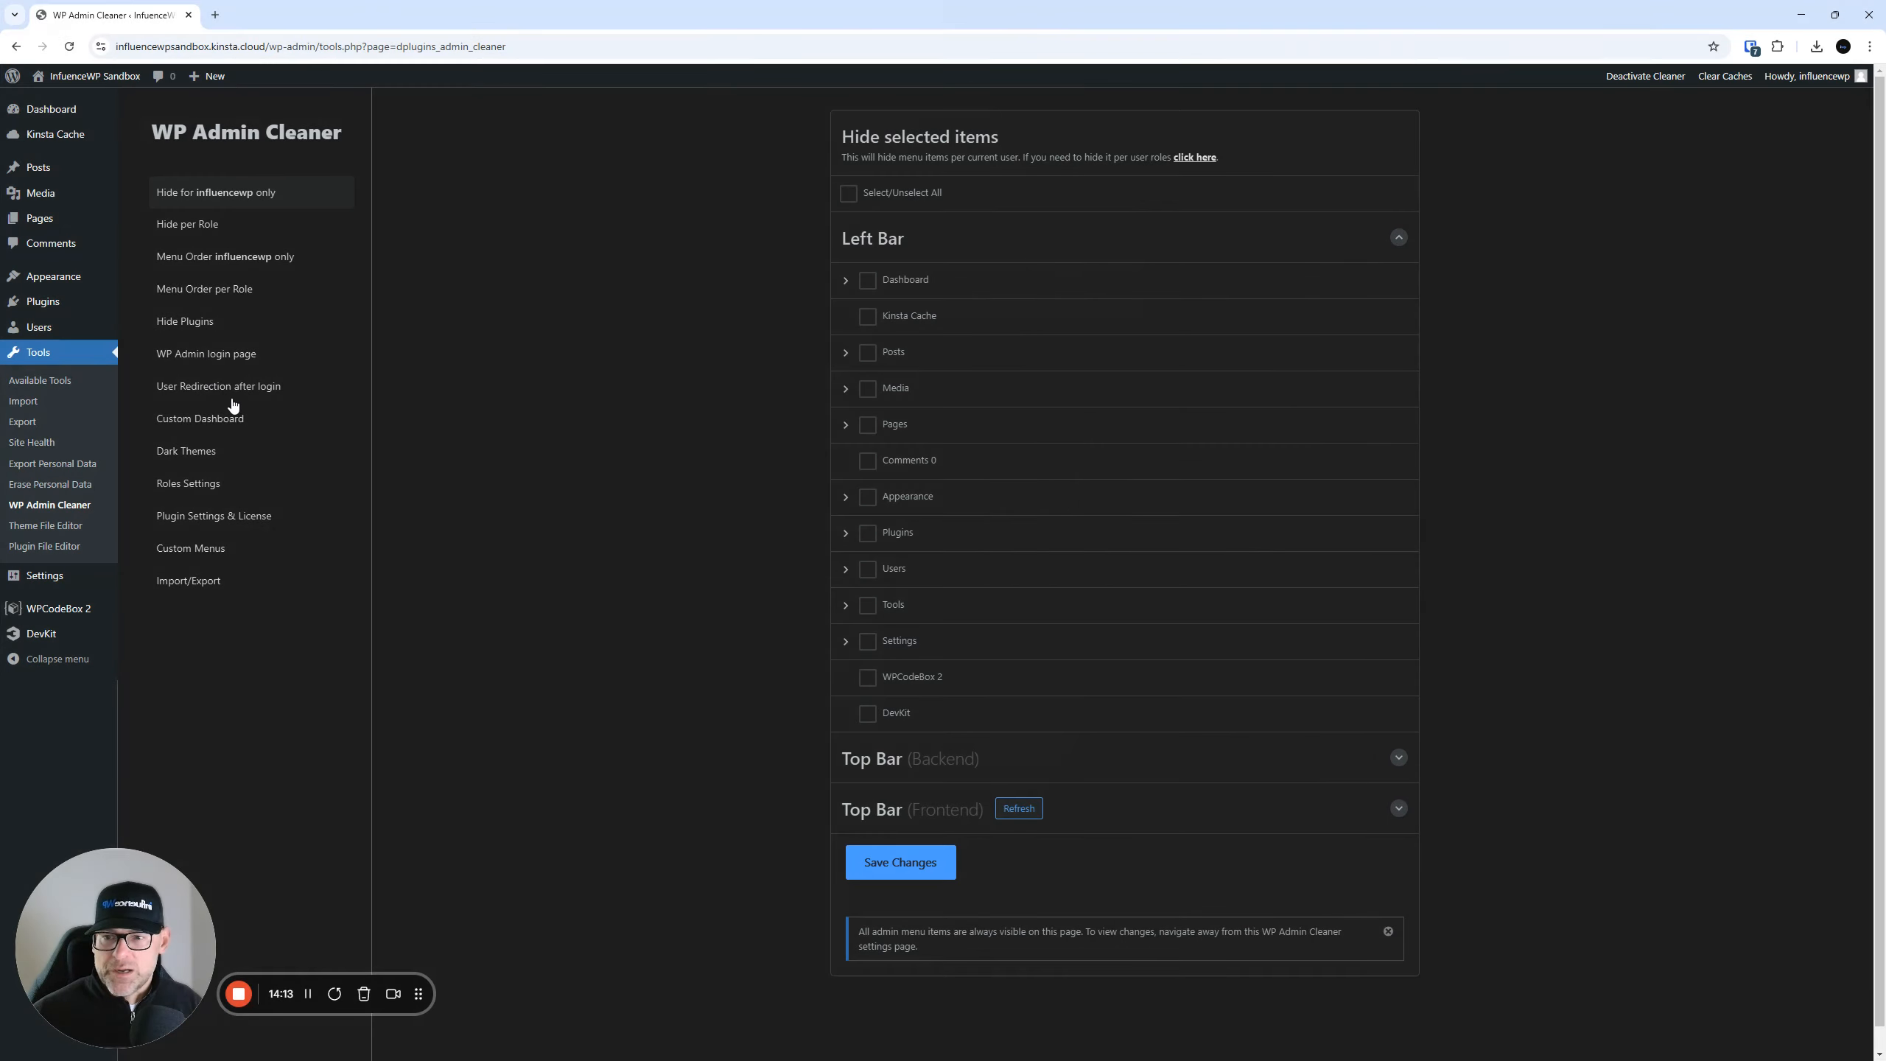
click(217, 357)
click(995, 223)
click(872, 240)
key(ctrl)
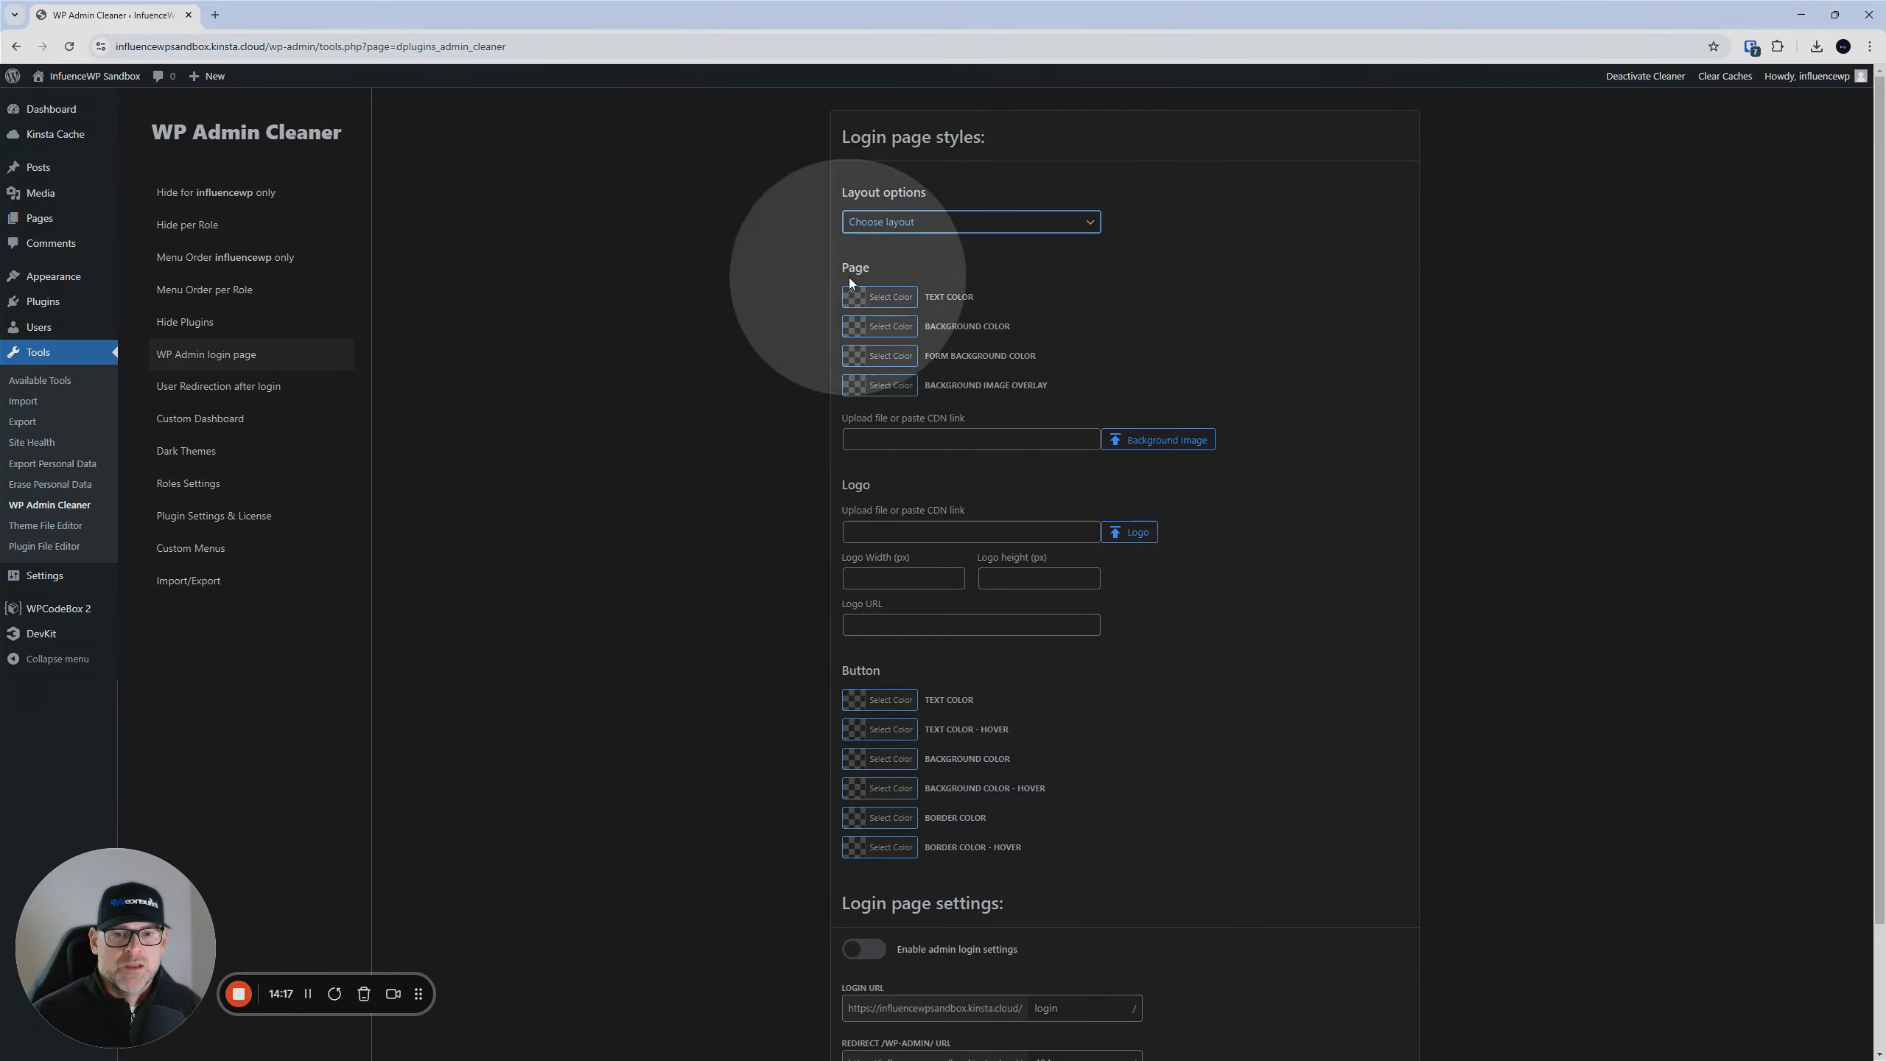
scroll(941, 359, down, 2)
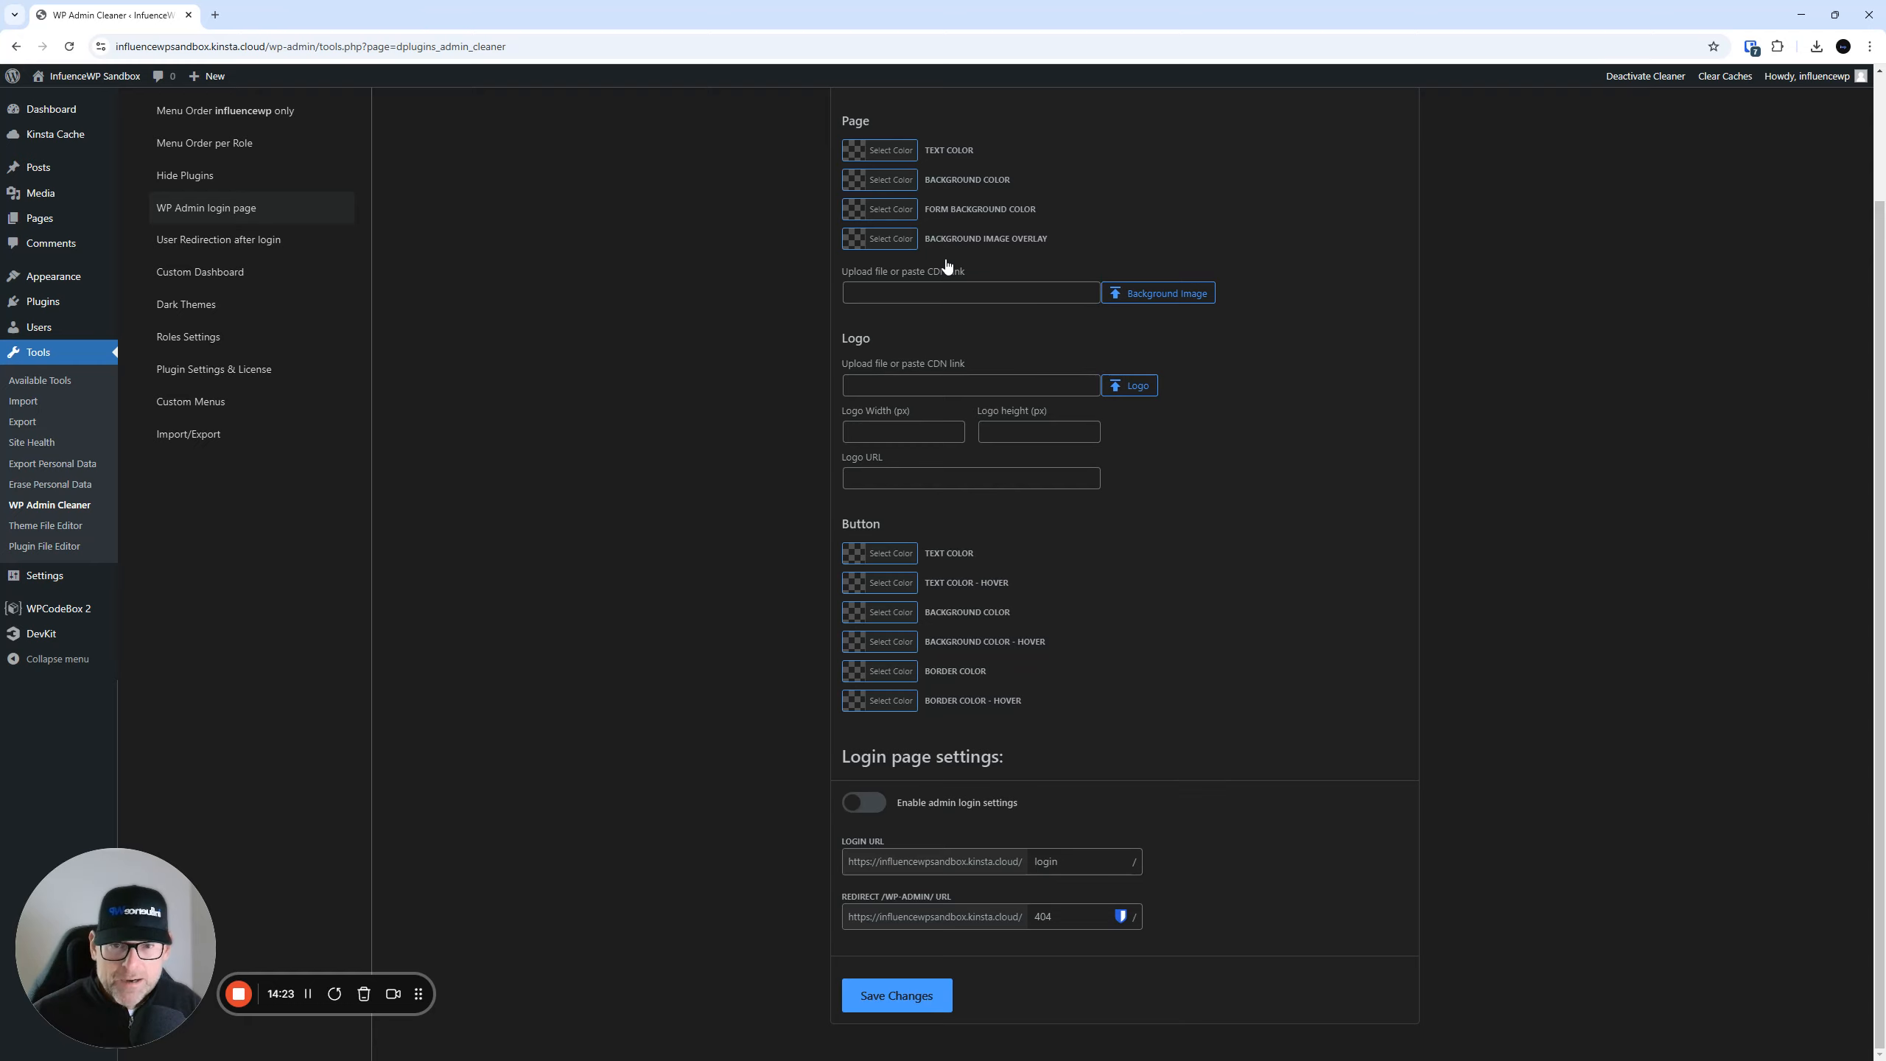
key(ctrl)
key(ctrl)
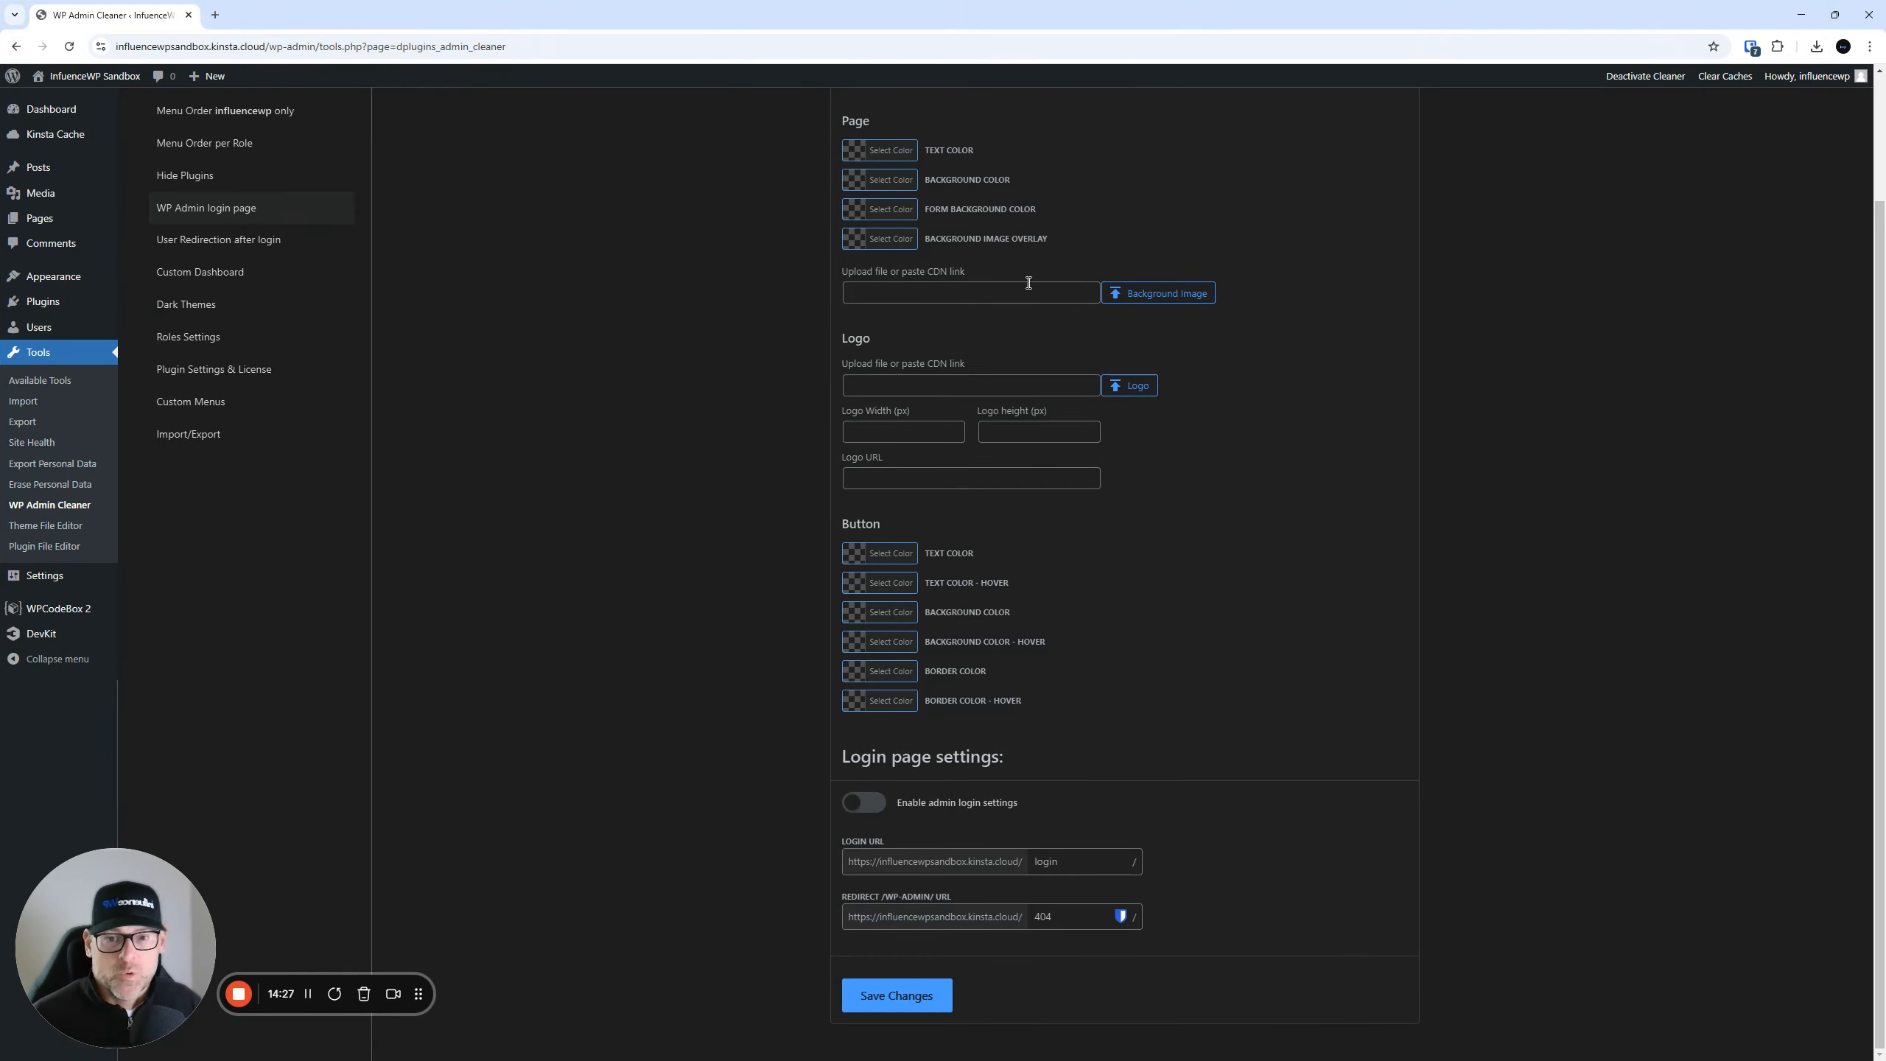
key(ctrl)
key(ctrl)
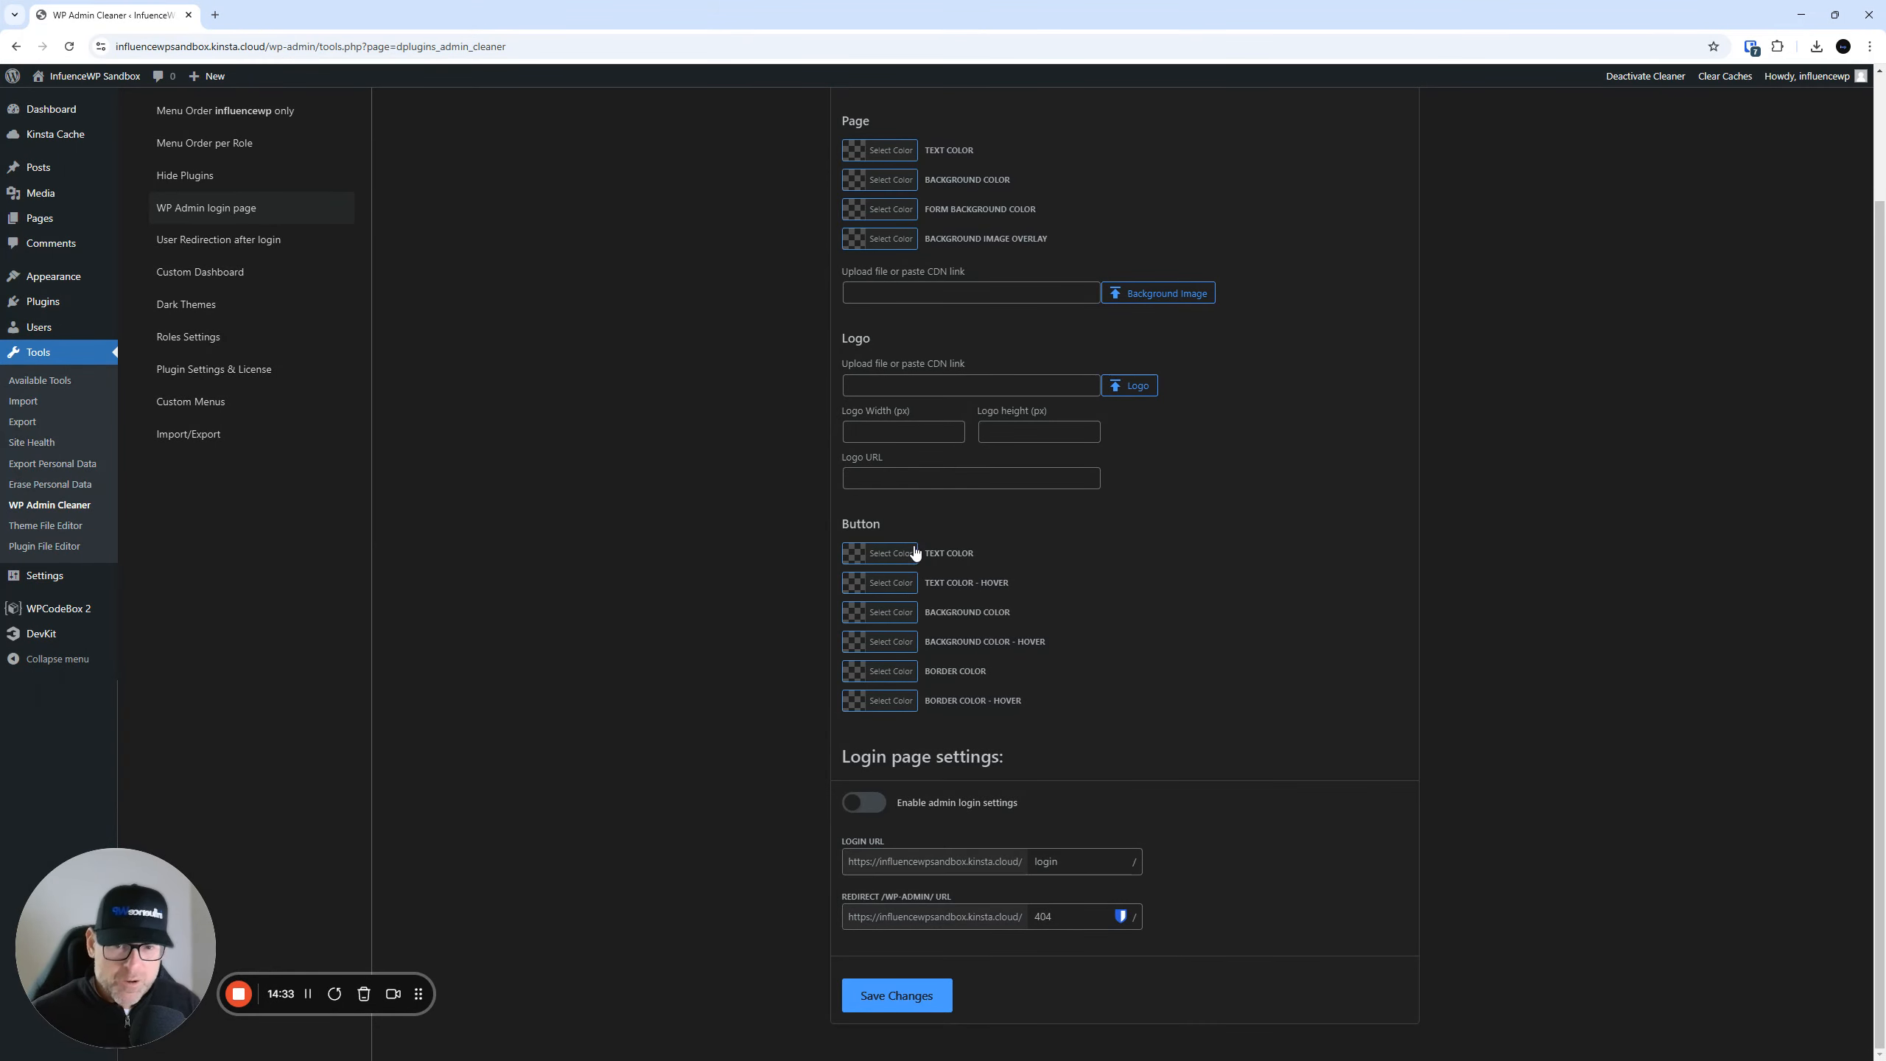
key(ctrl)
key(ctrl)
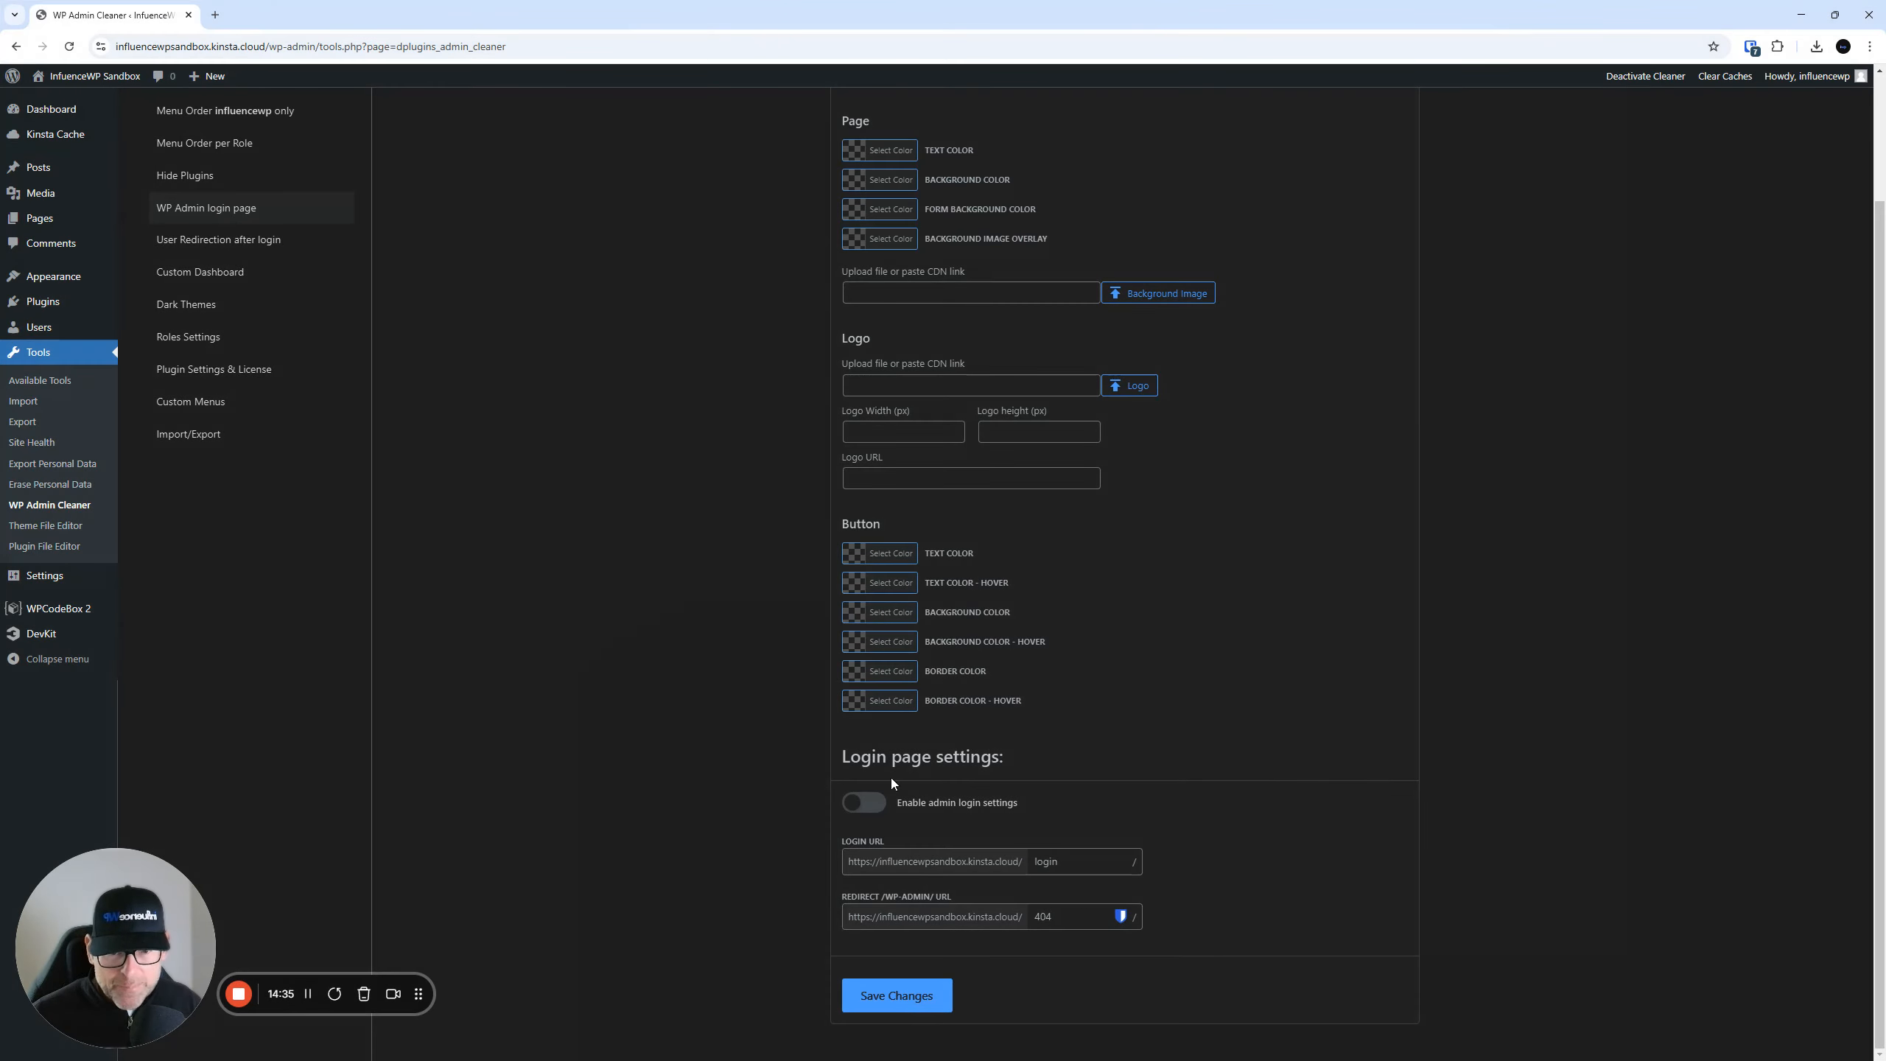
key(ctrl)
key(ctrl)
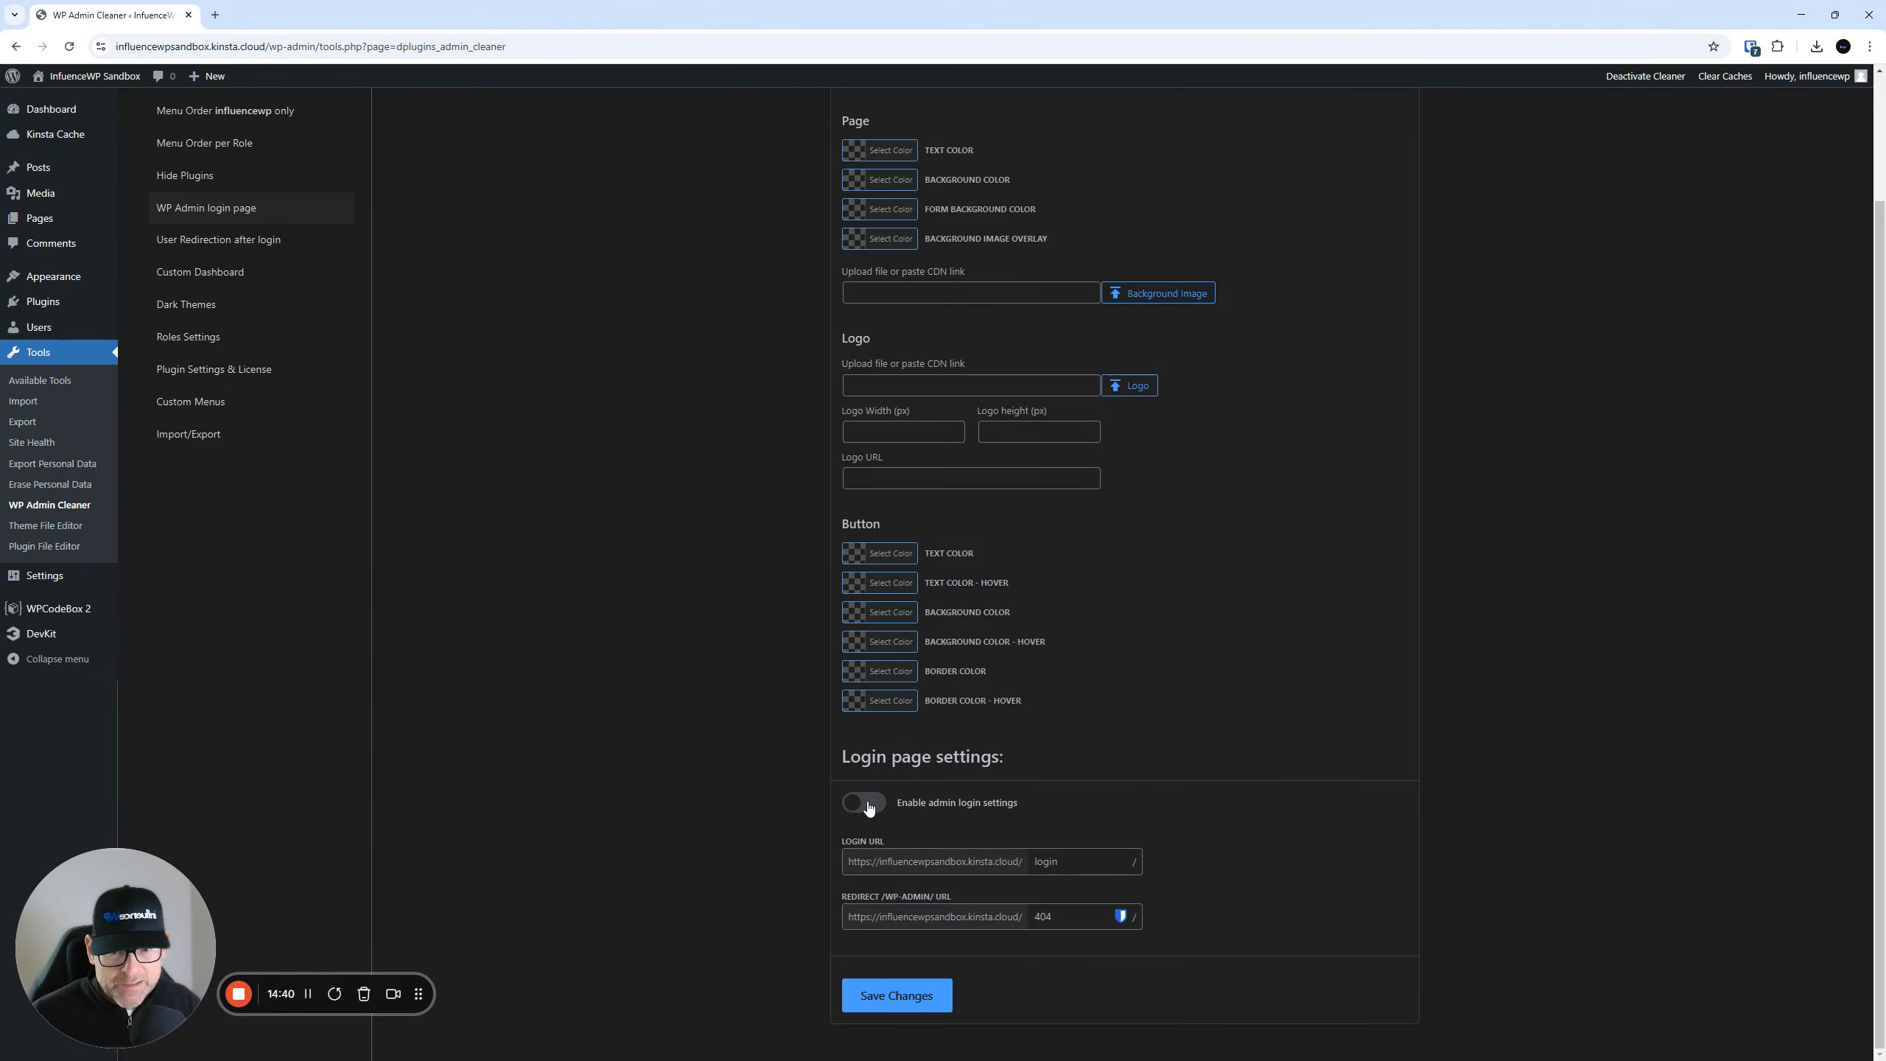
click(867, 804)
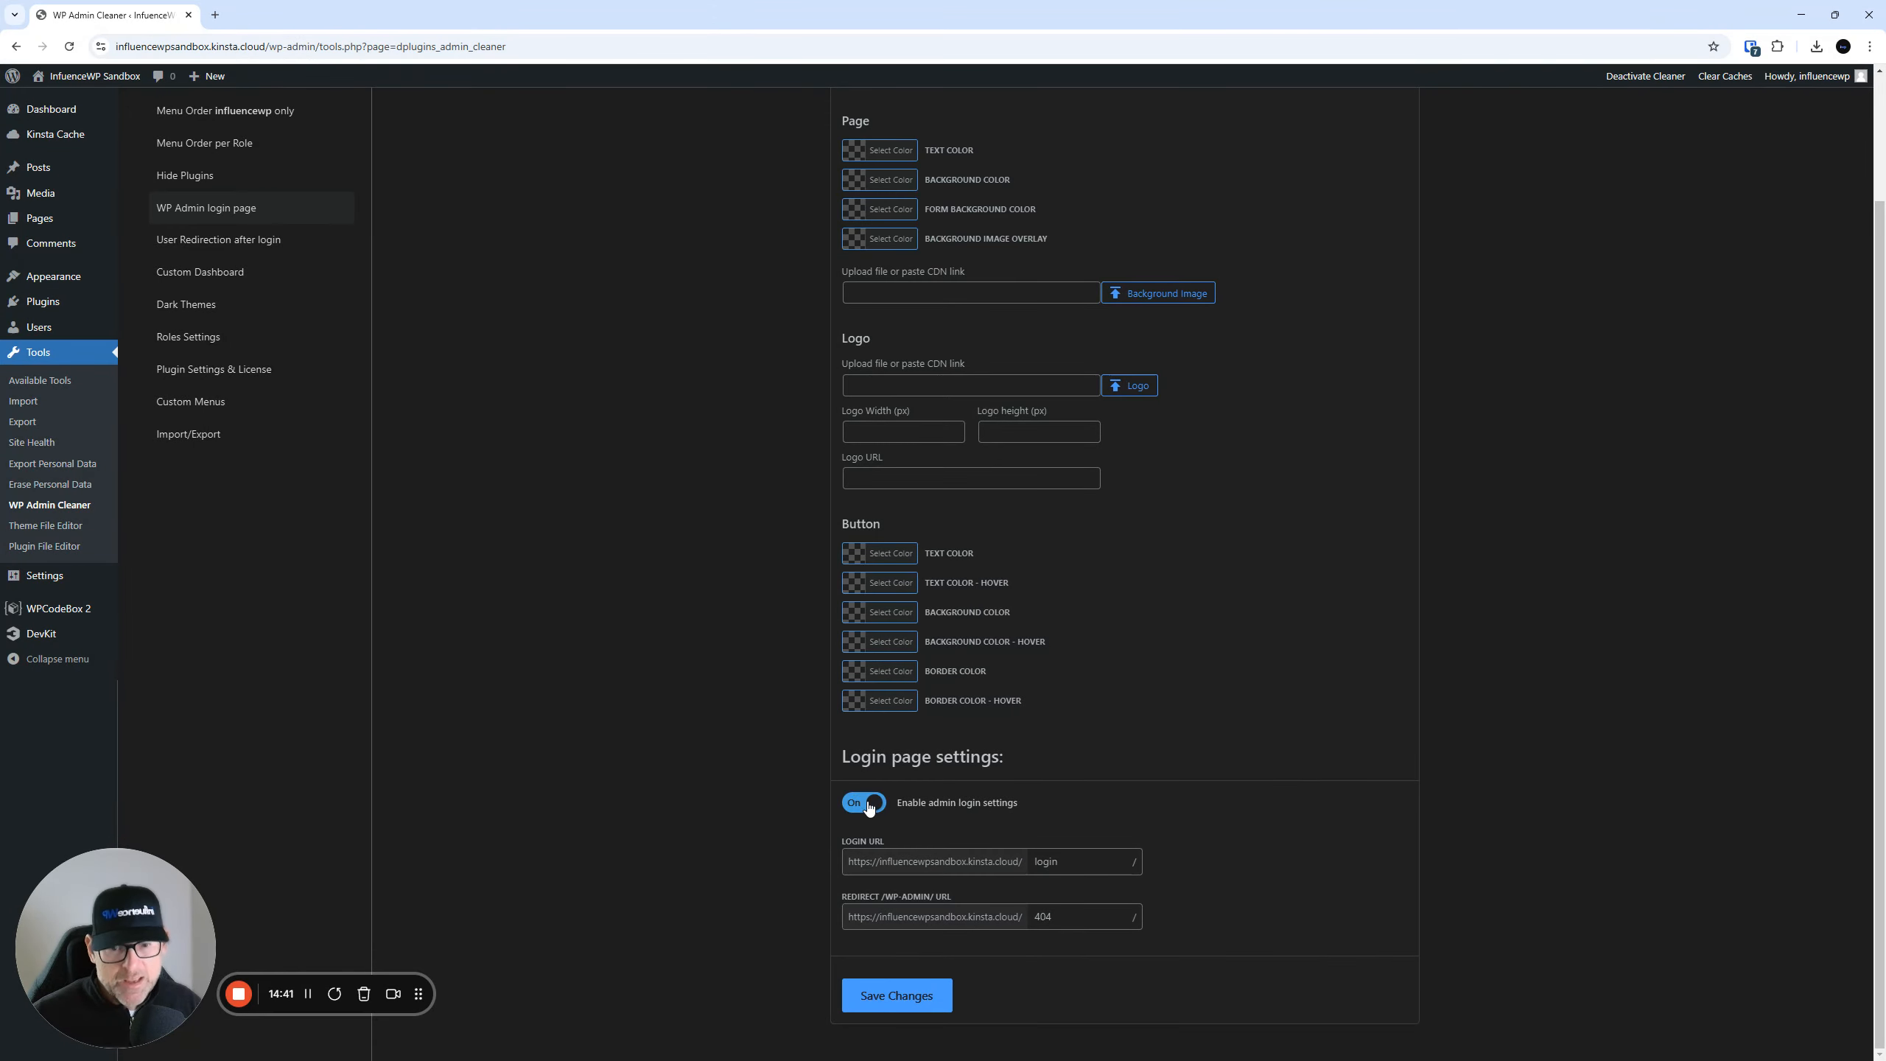
click(867, 804)
click(868, 804)
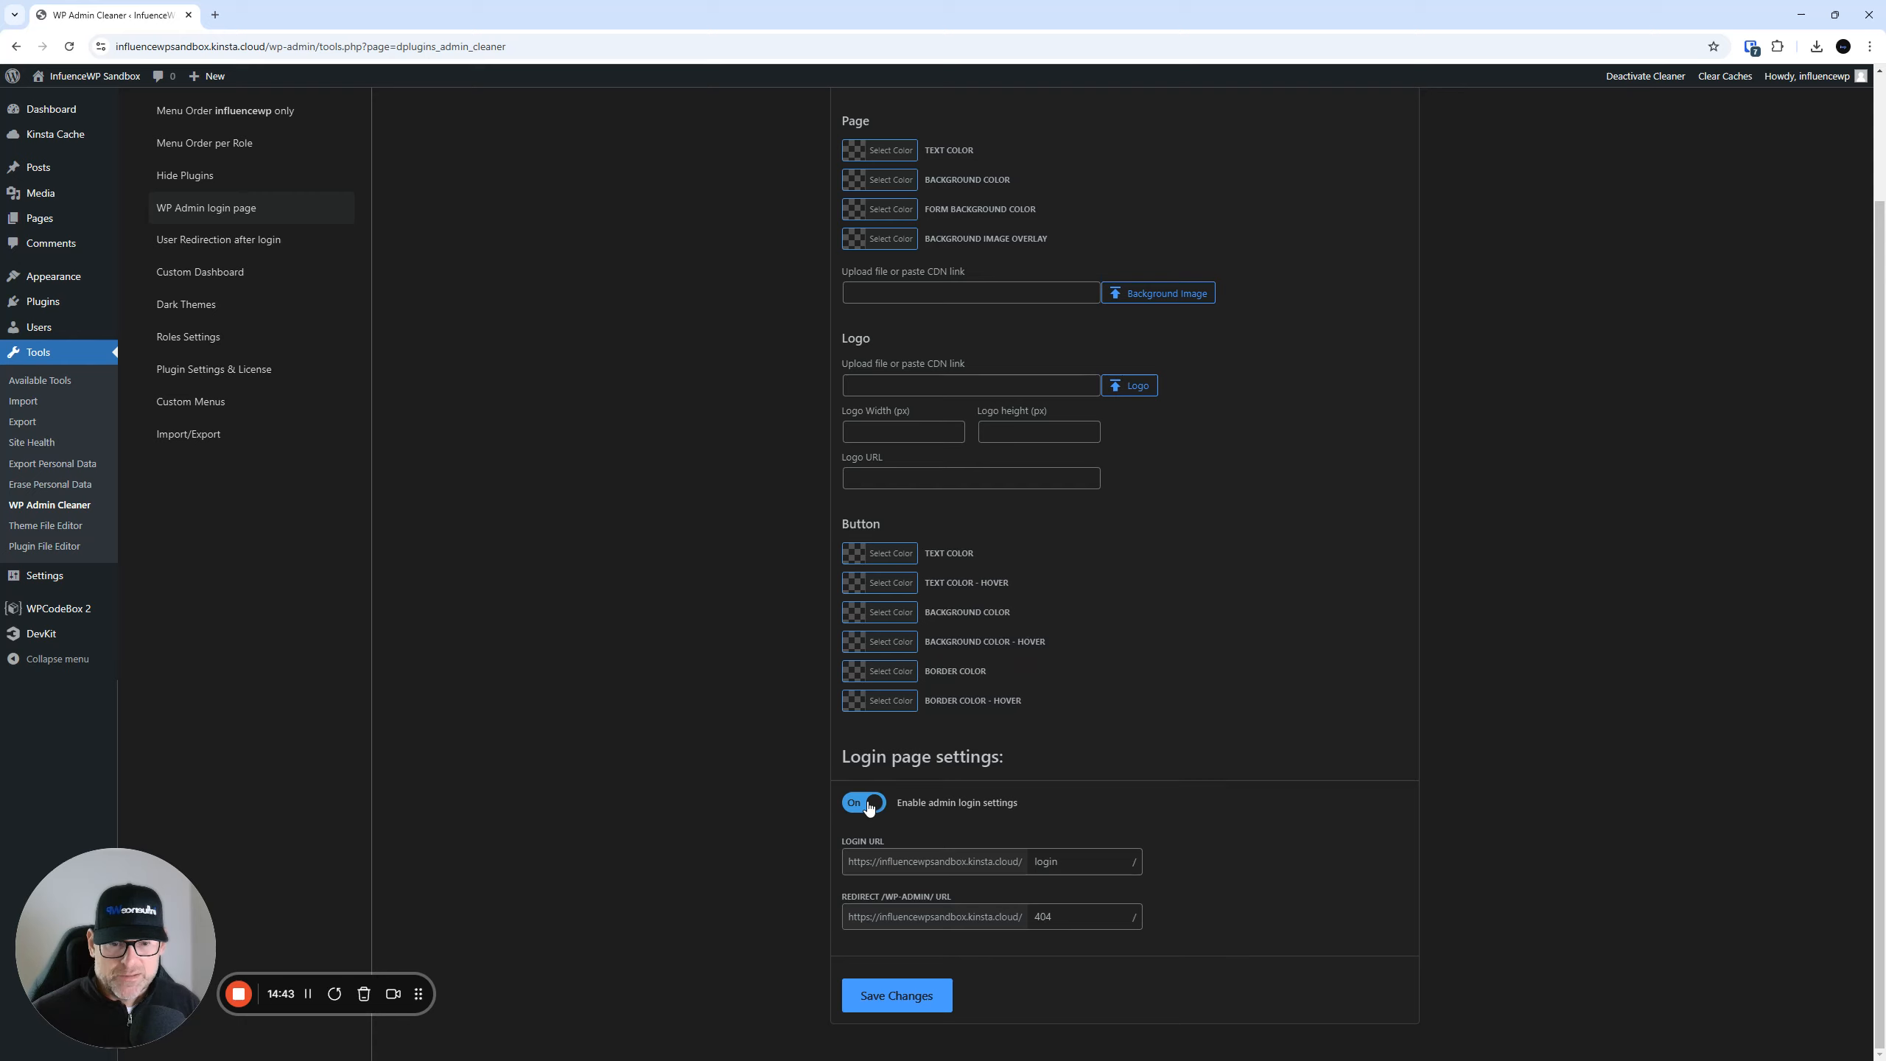
click(864, 803)
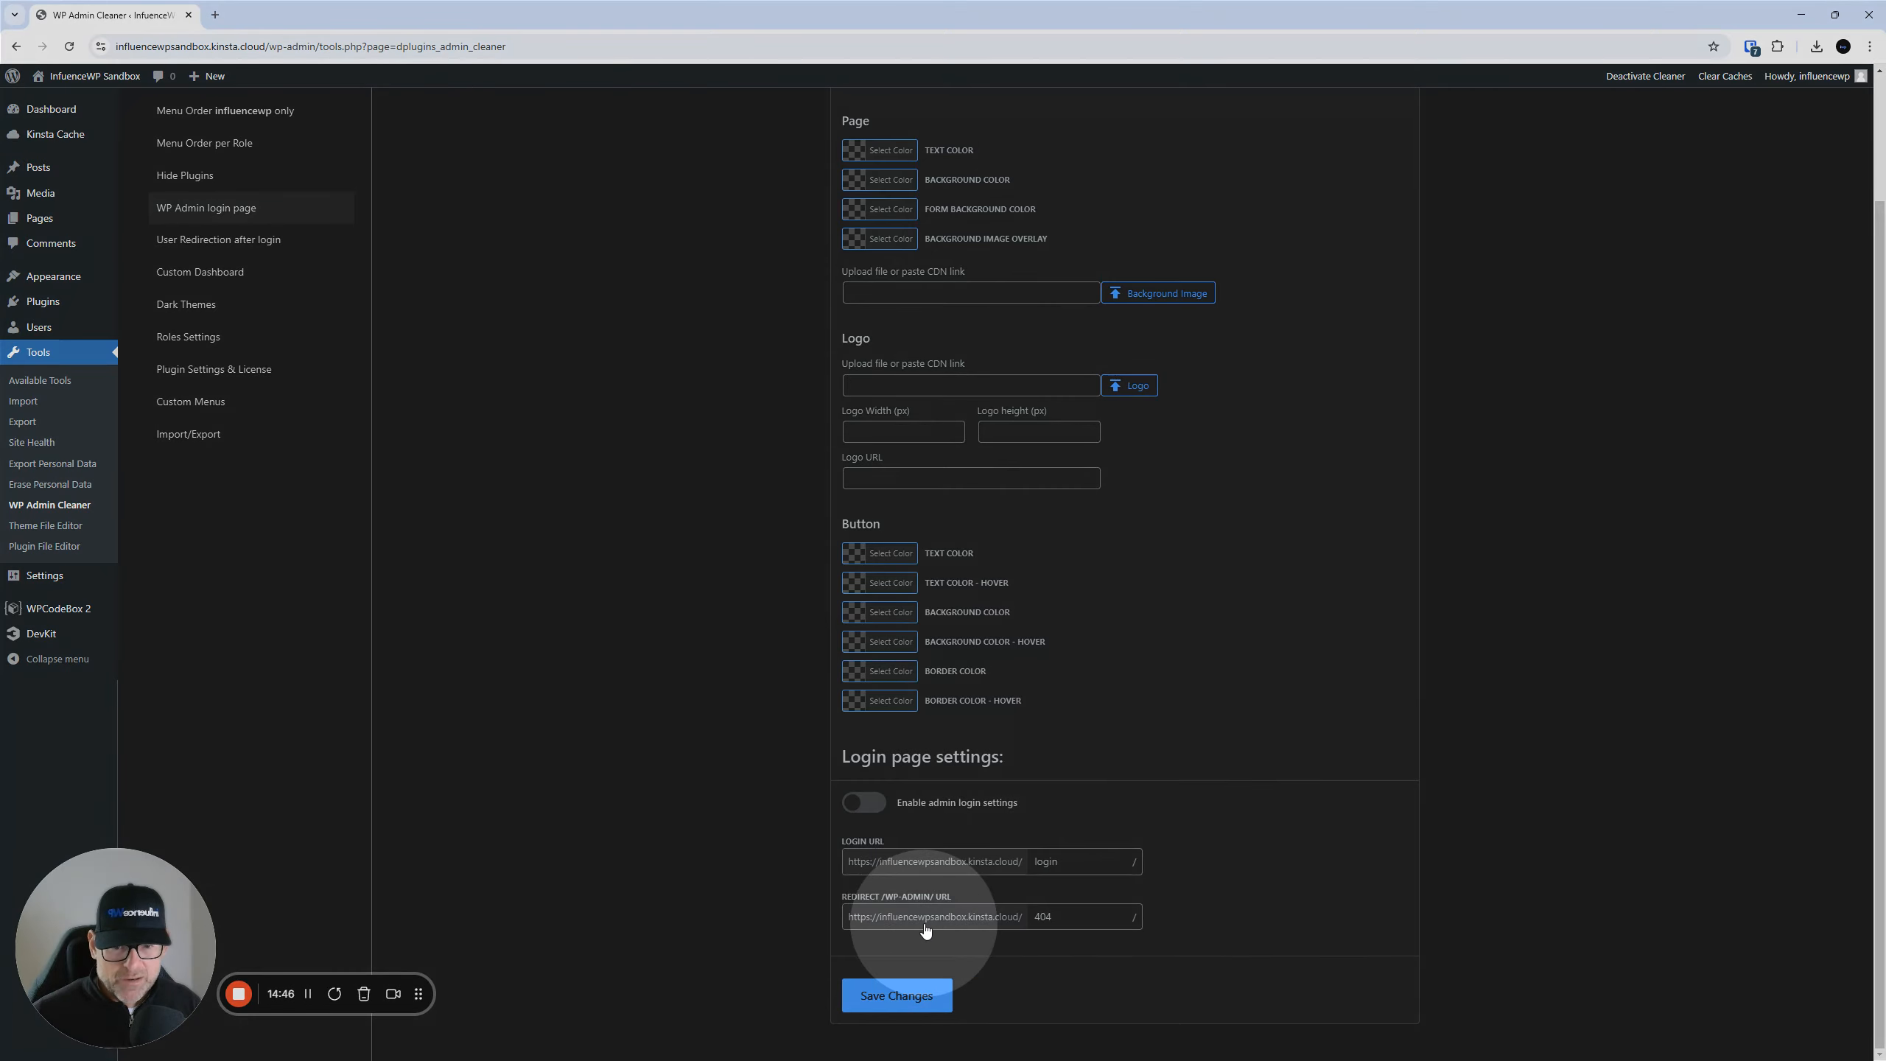
- Set the login URL ending to "seclogin" and enable the admin login settings
click(926, 924)
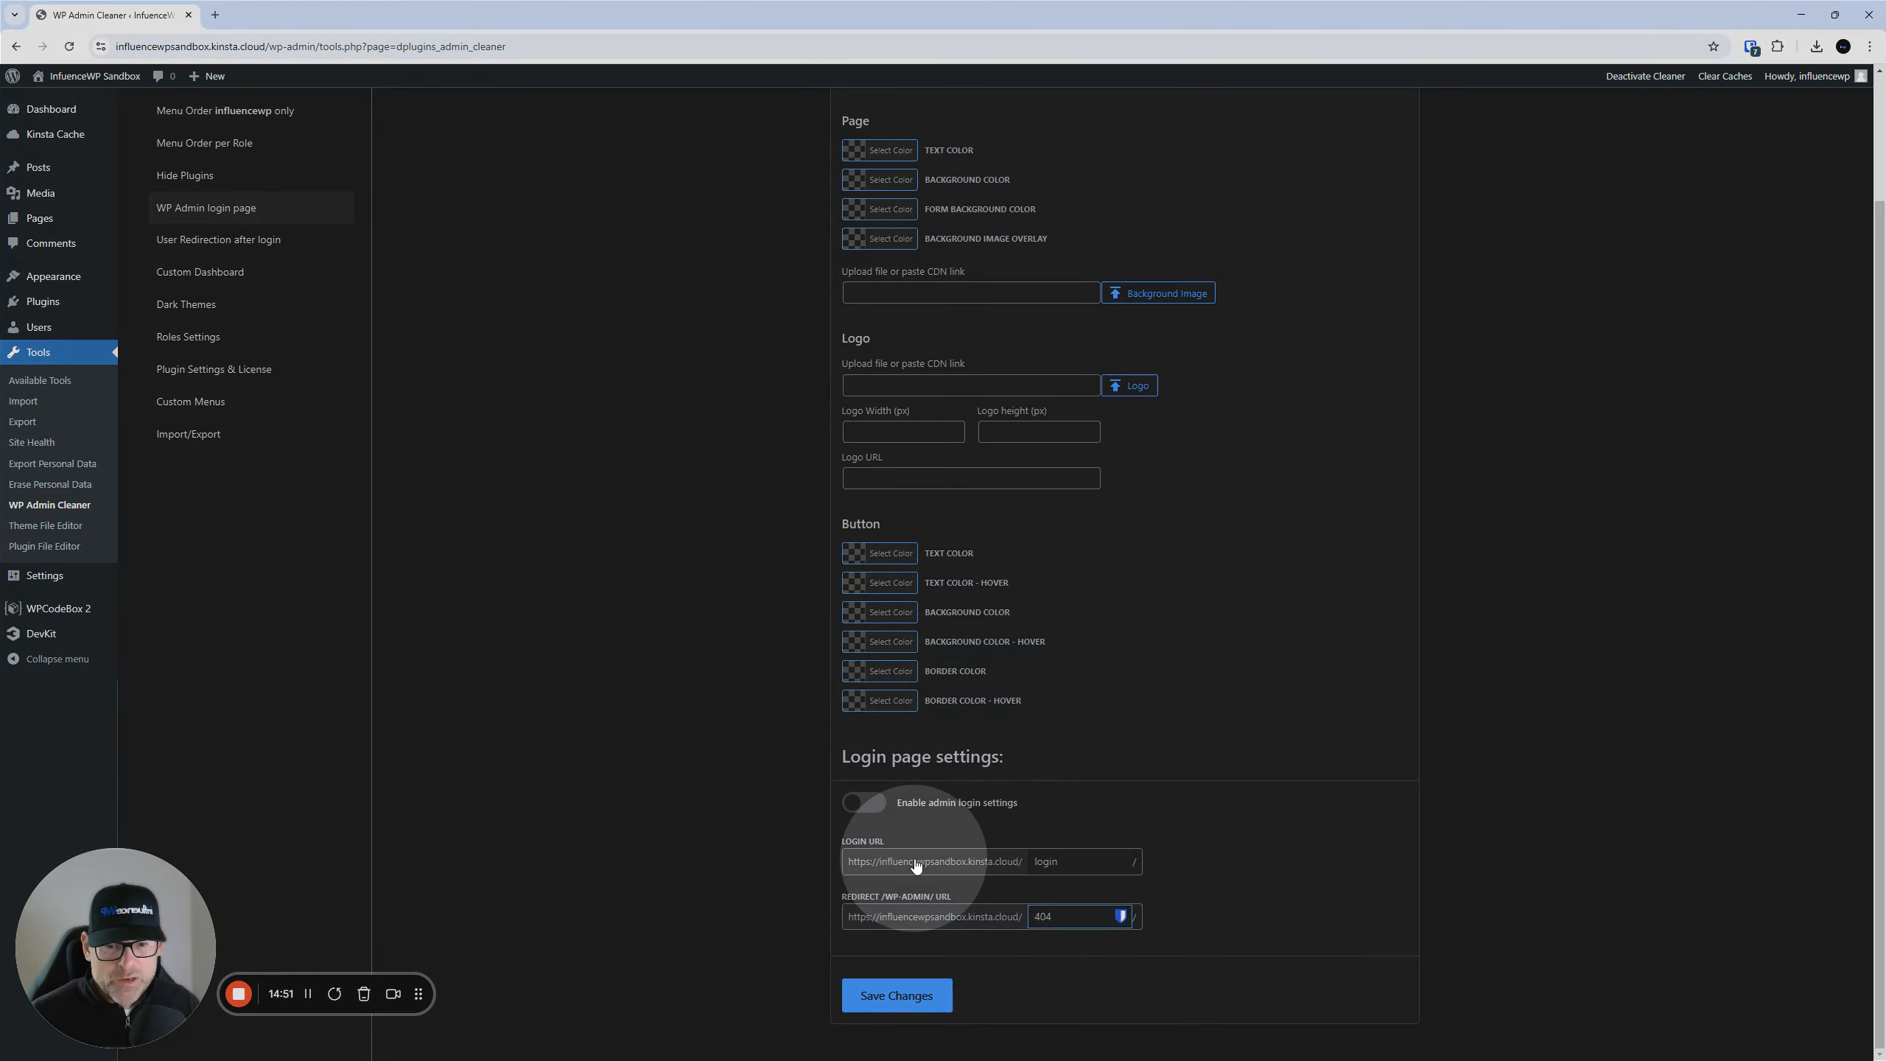
double_click(1064, 860)
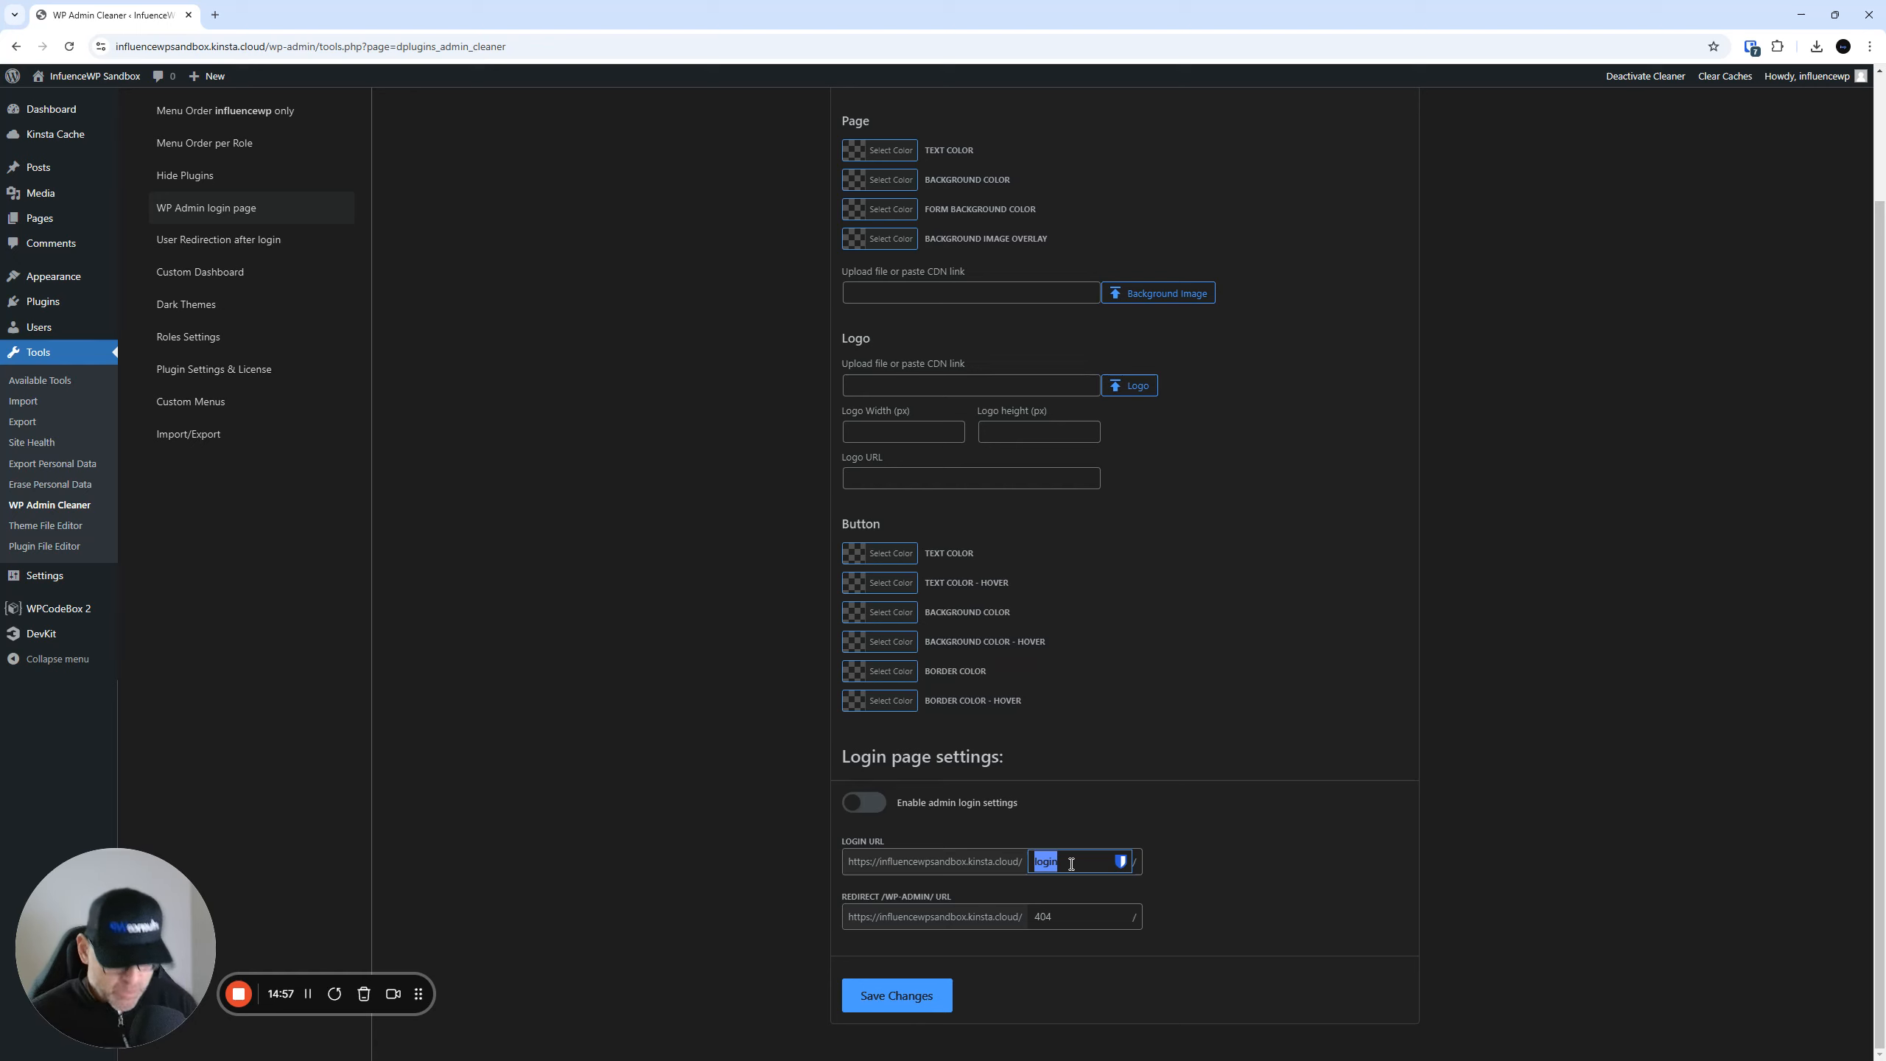
text(se)
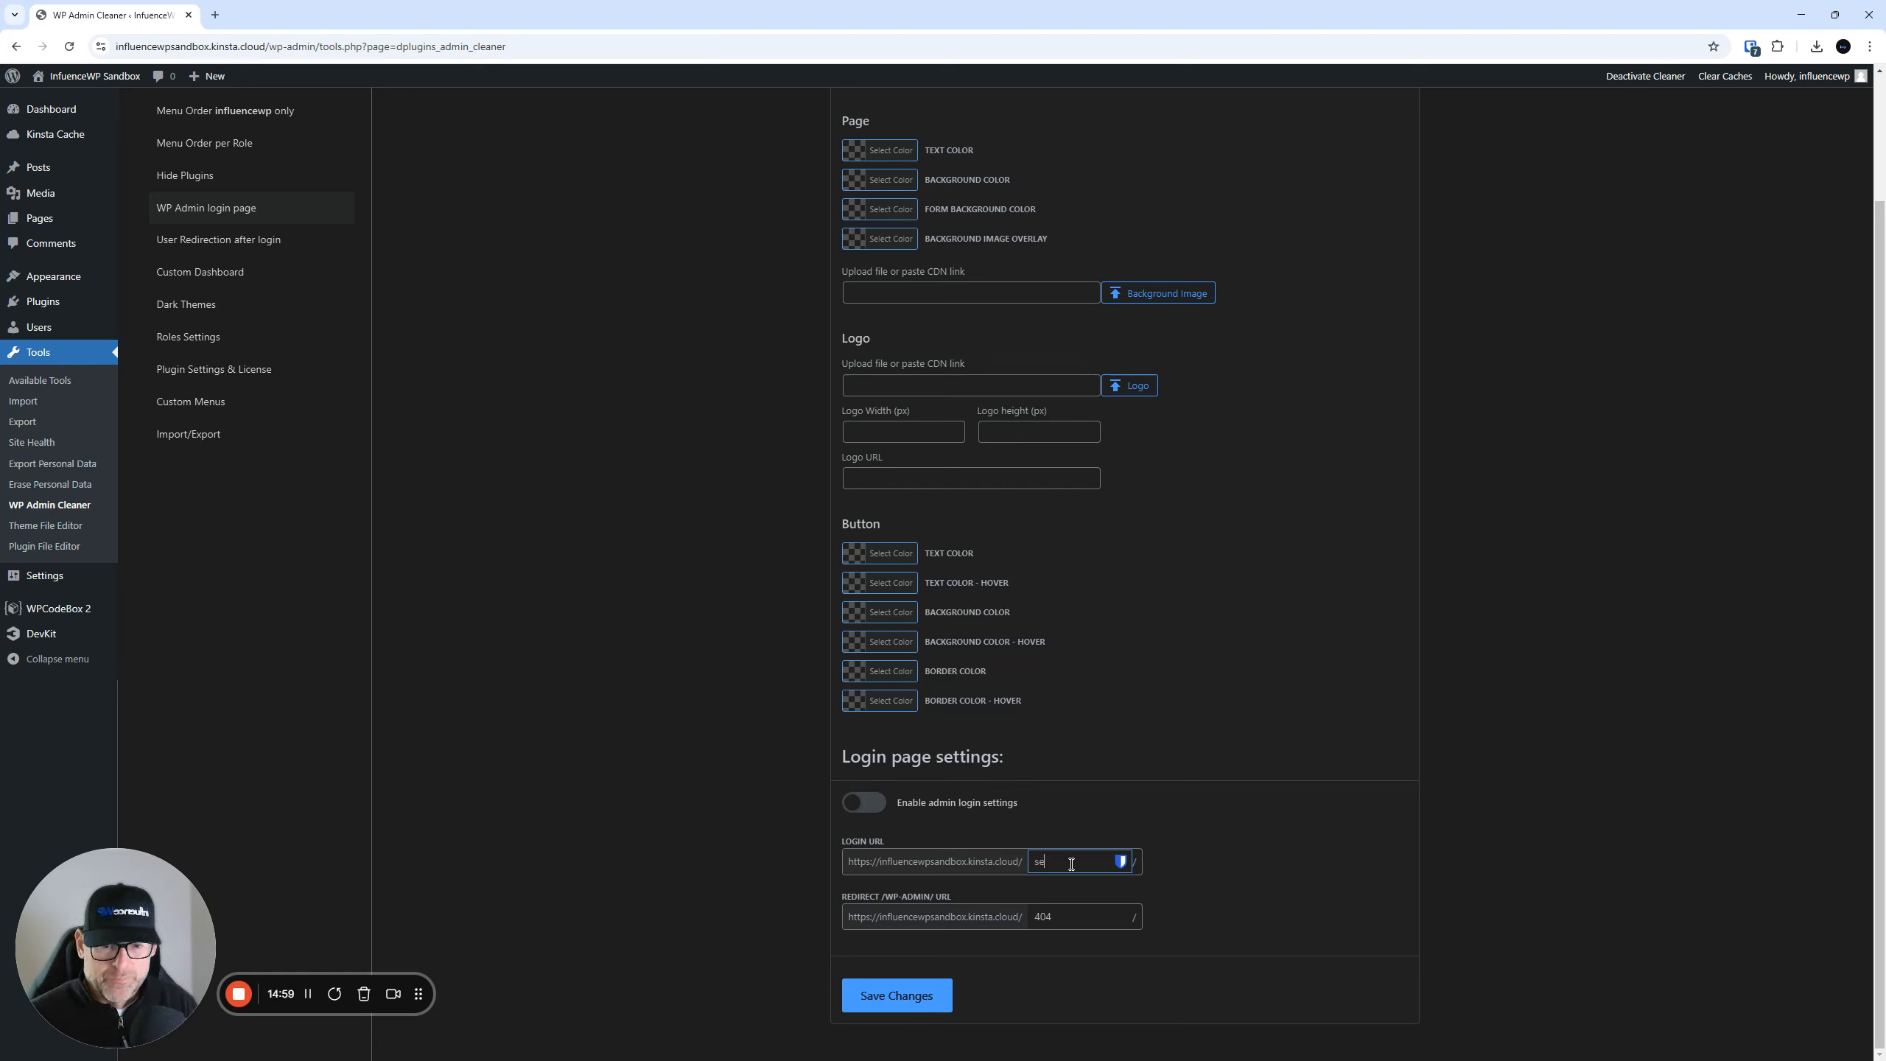
text(clogon)
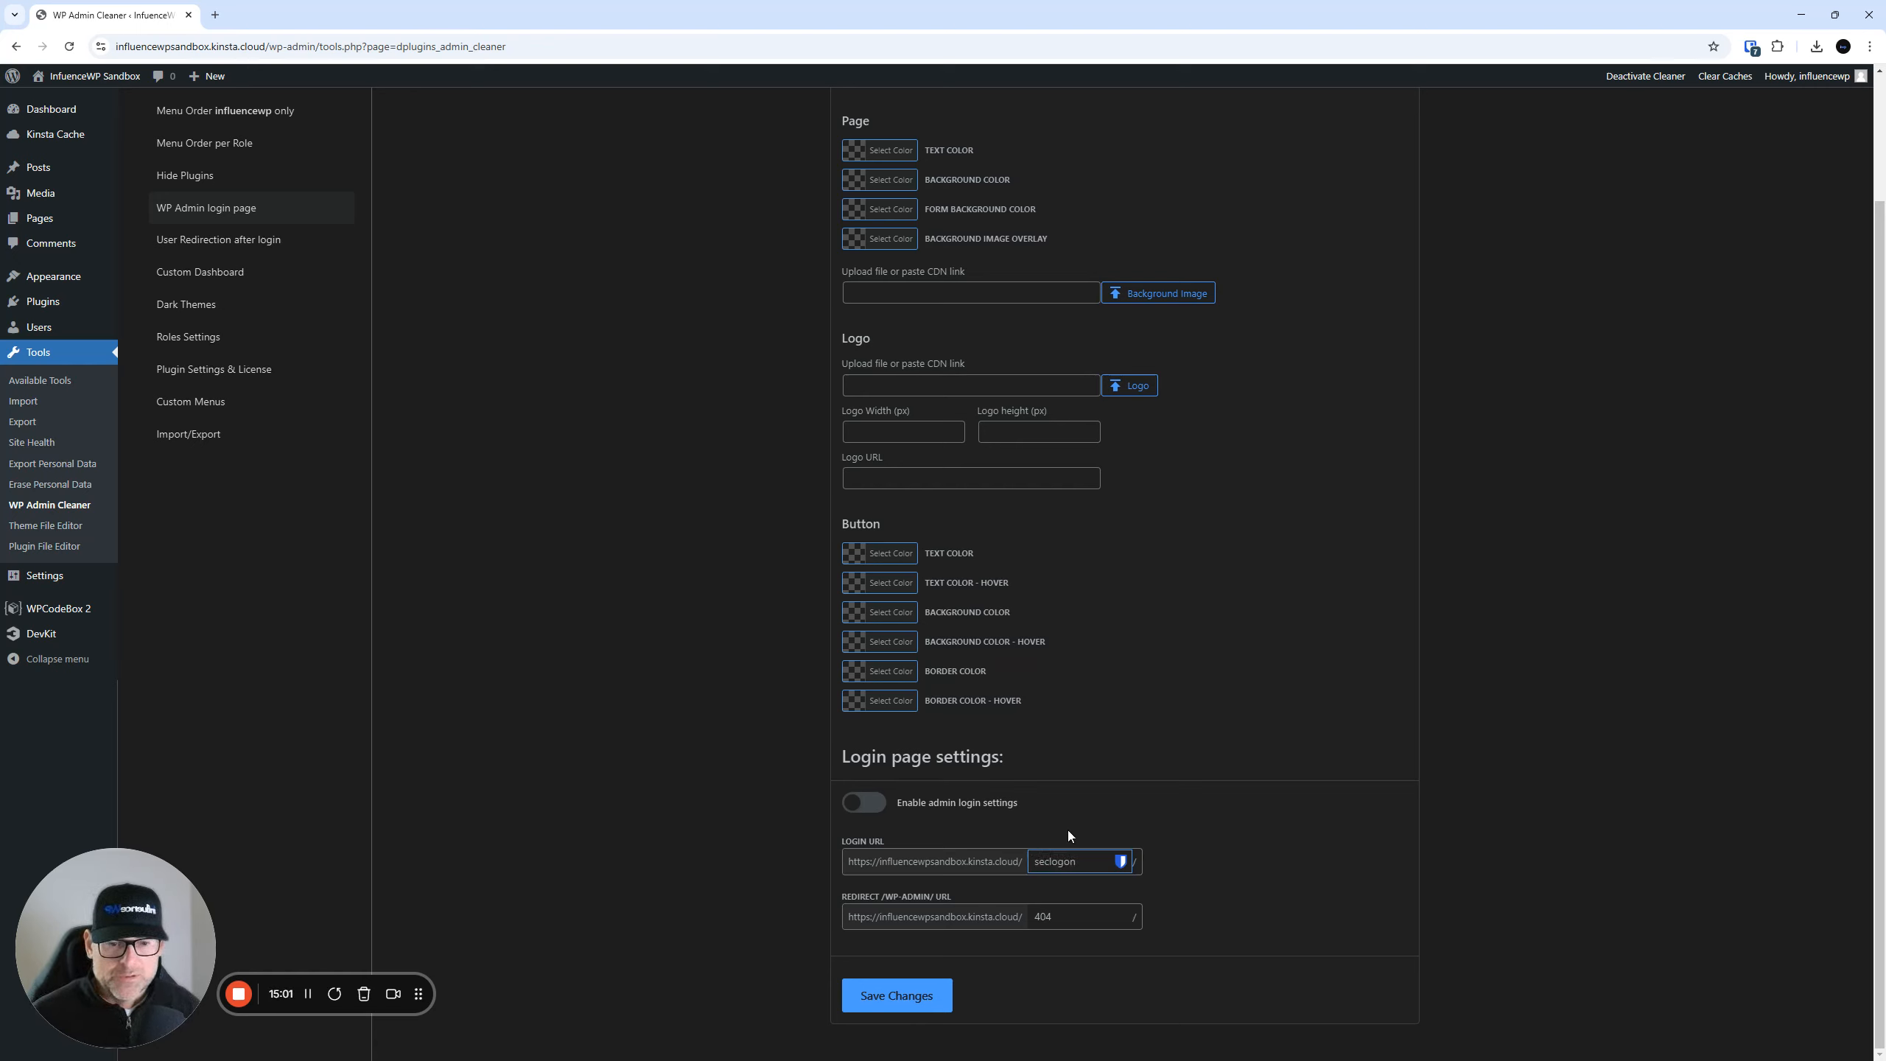
key(BackSpace)
key(BackSpace)
text(in)
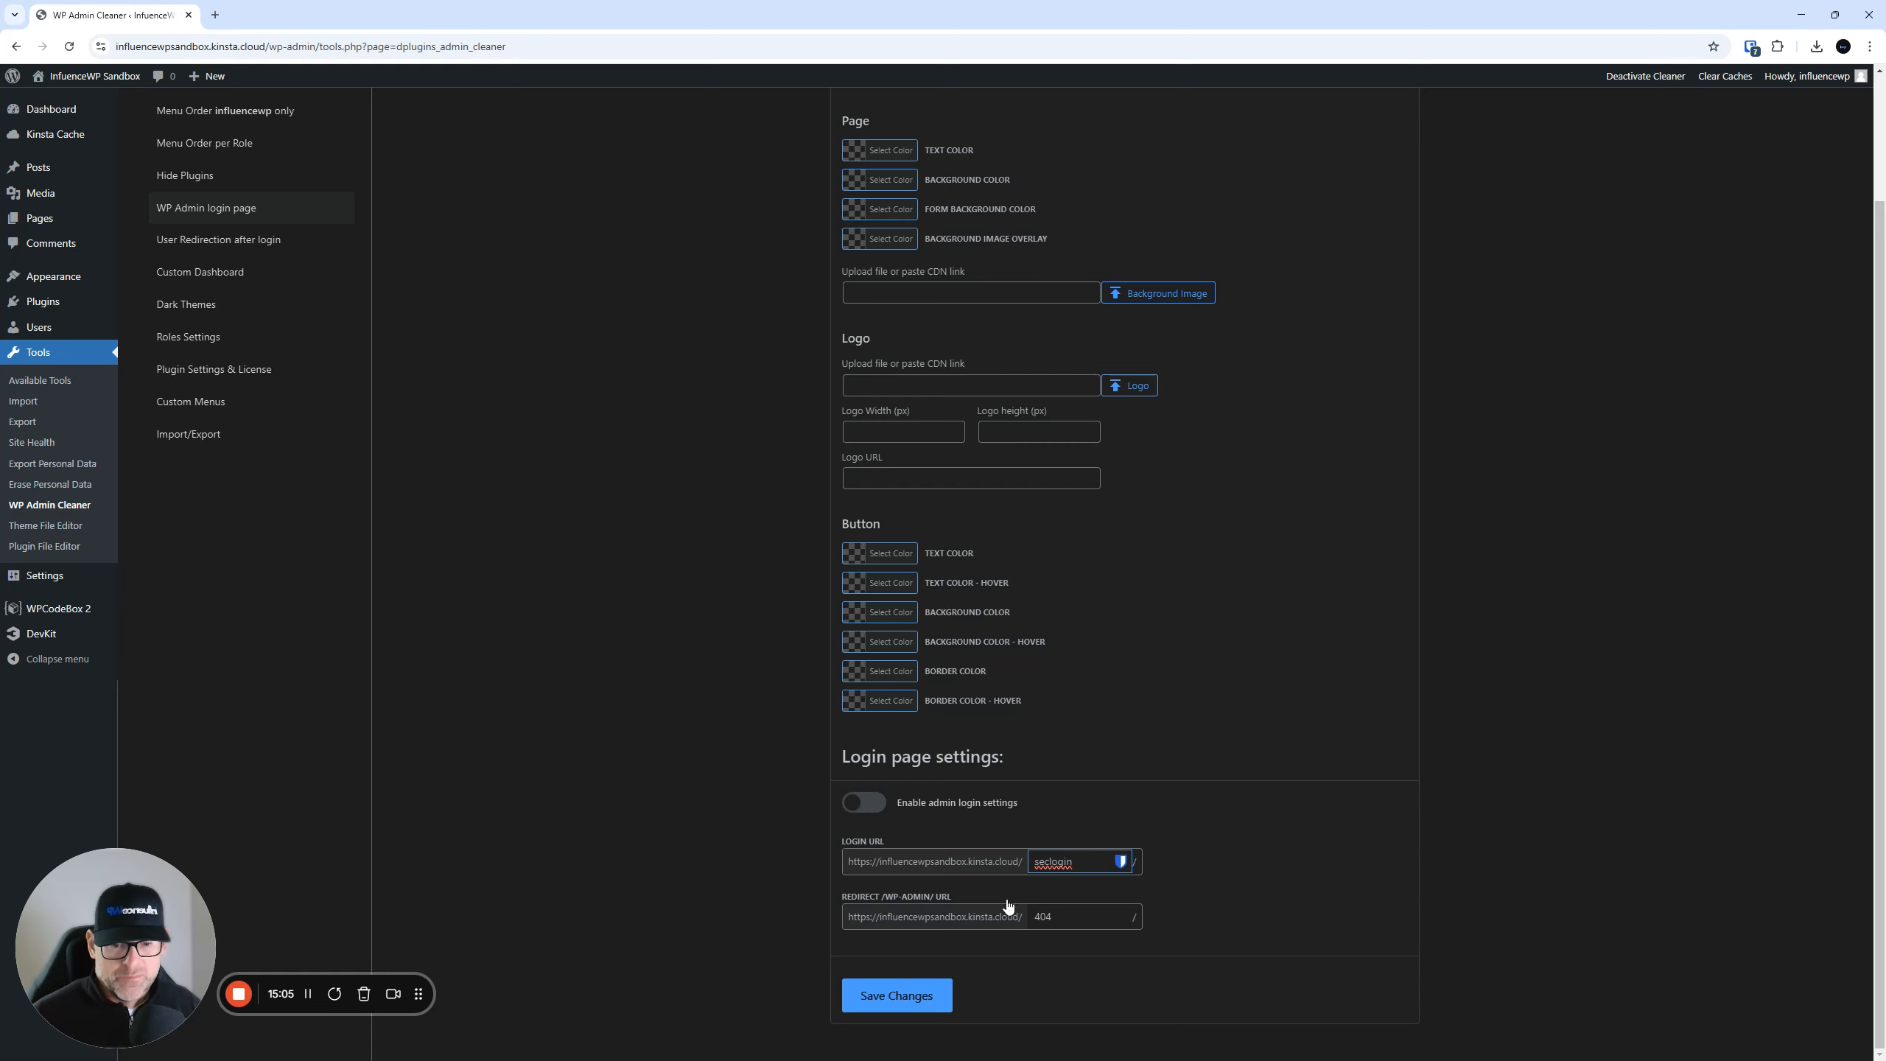
key(Tab)
click(1168, 879)
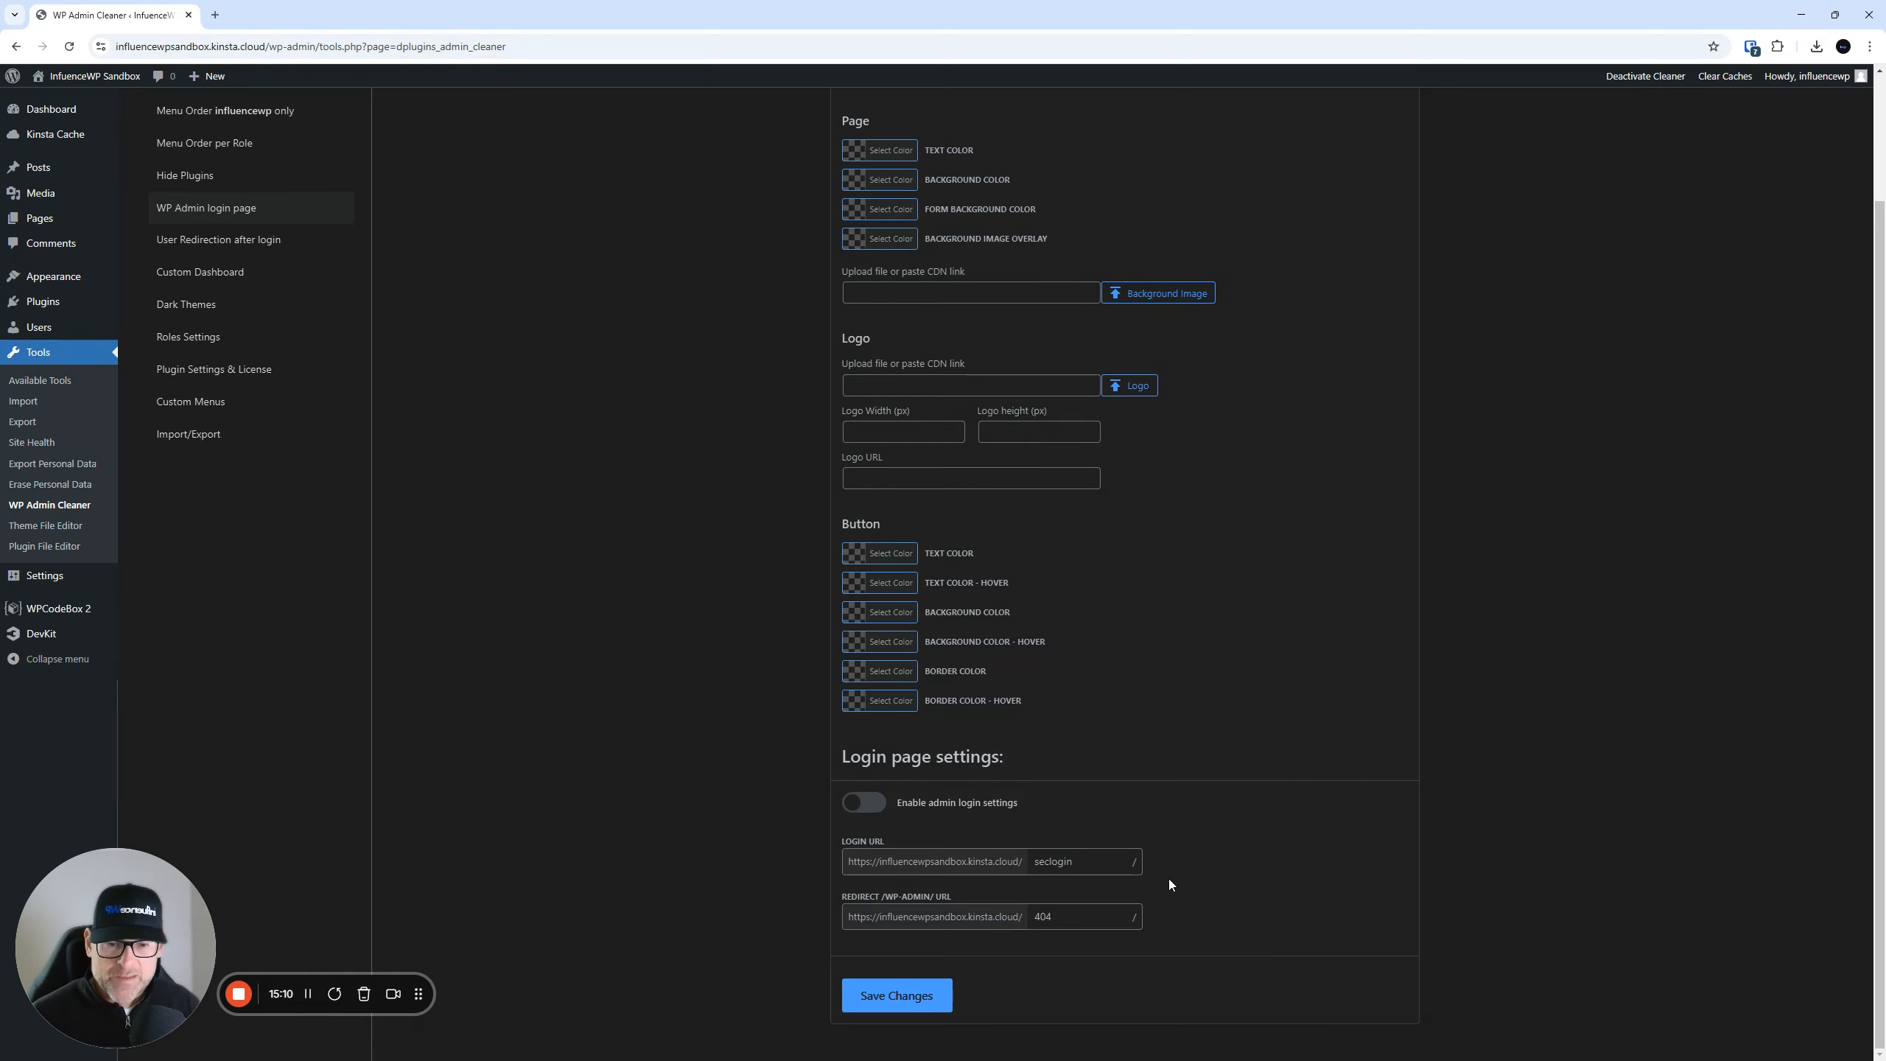
click(873, 804)
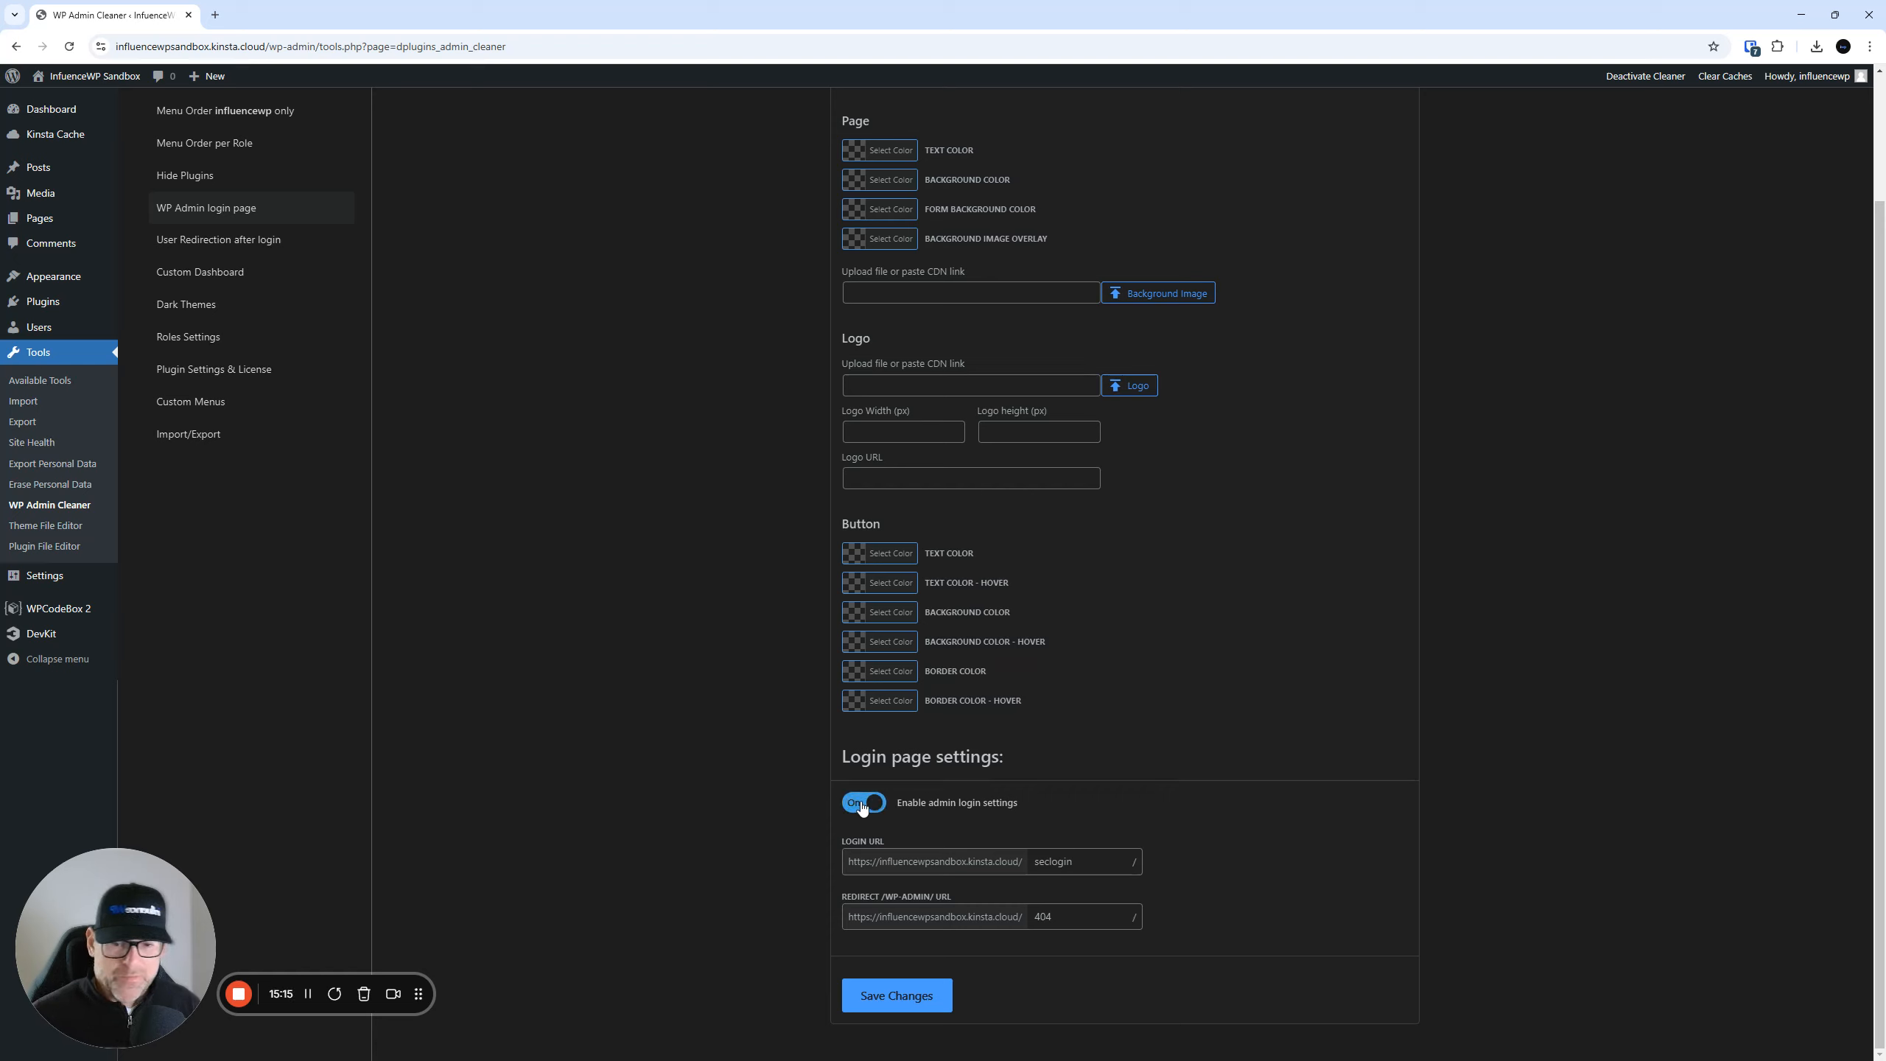
- Reload the plugin settings, enable the admin login settings for the WP Admin login page, and save the changes
click(69, 46)
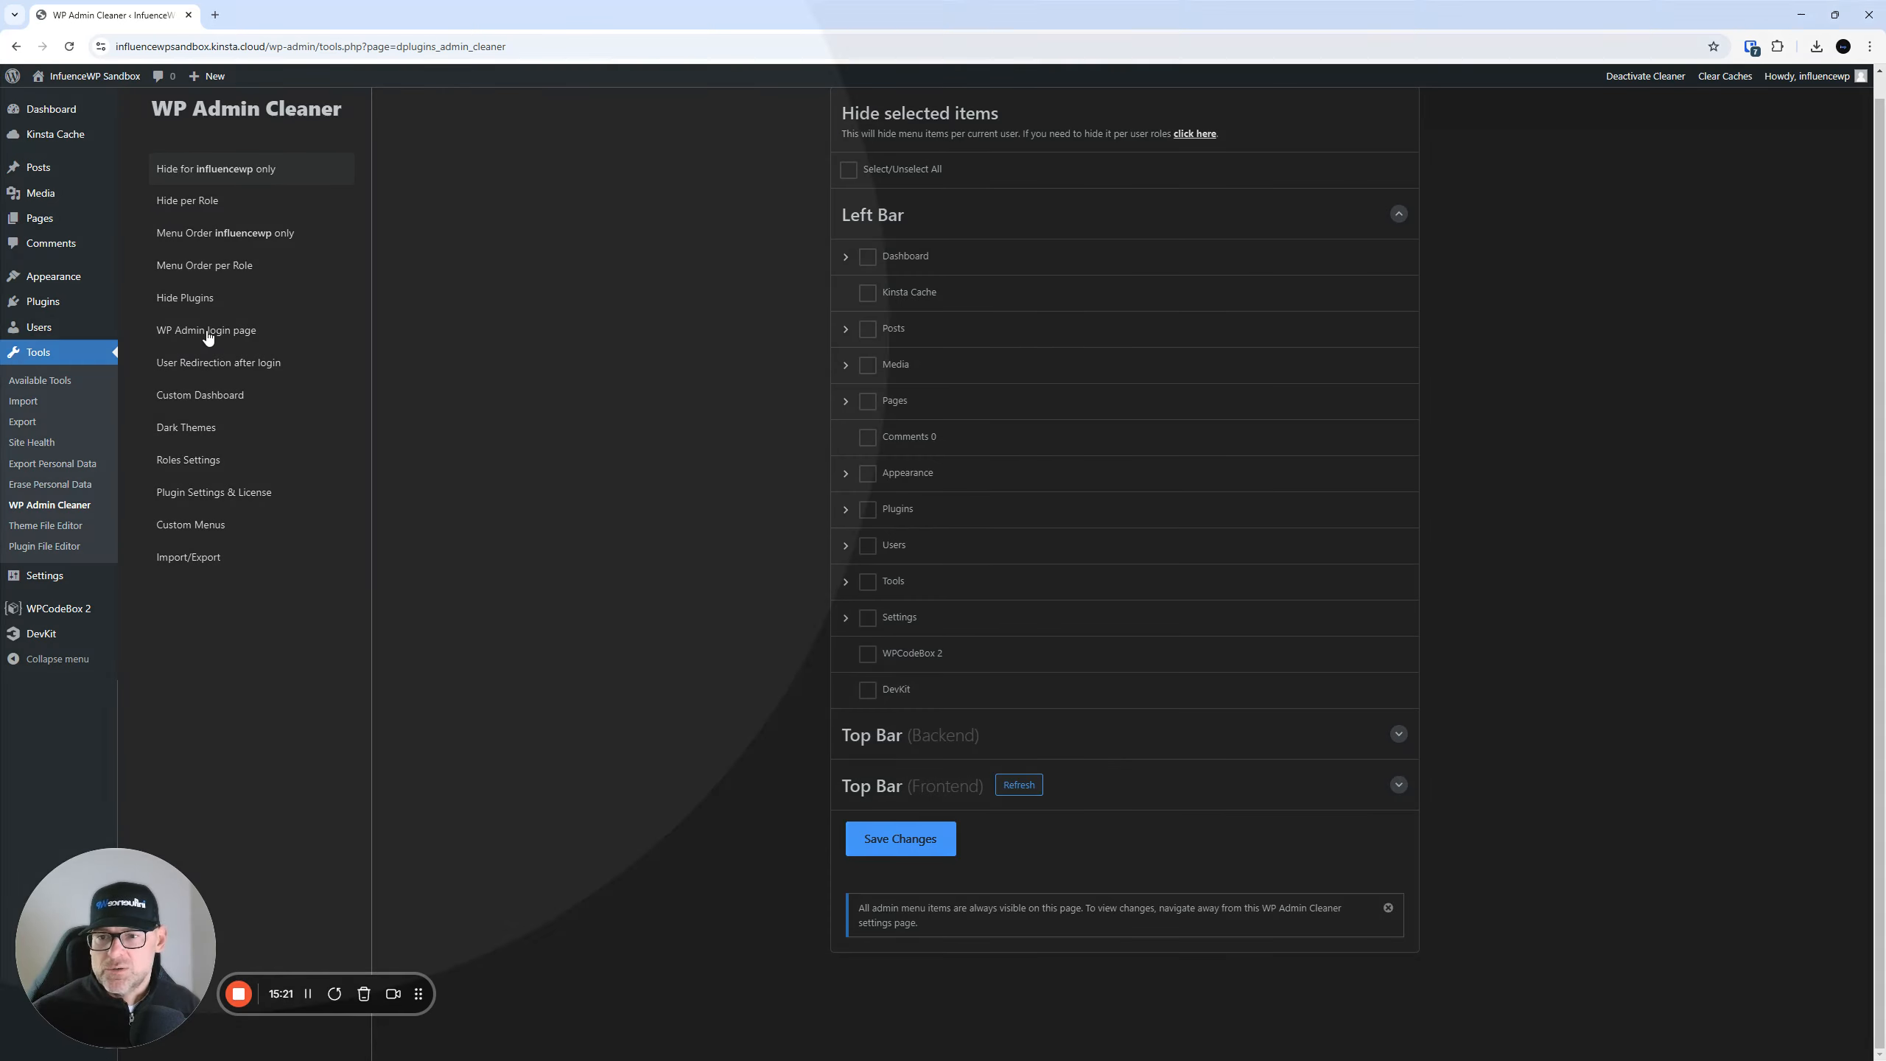
click(207, 333)
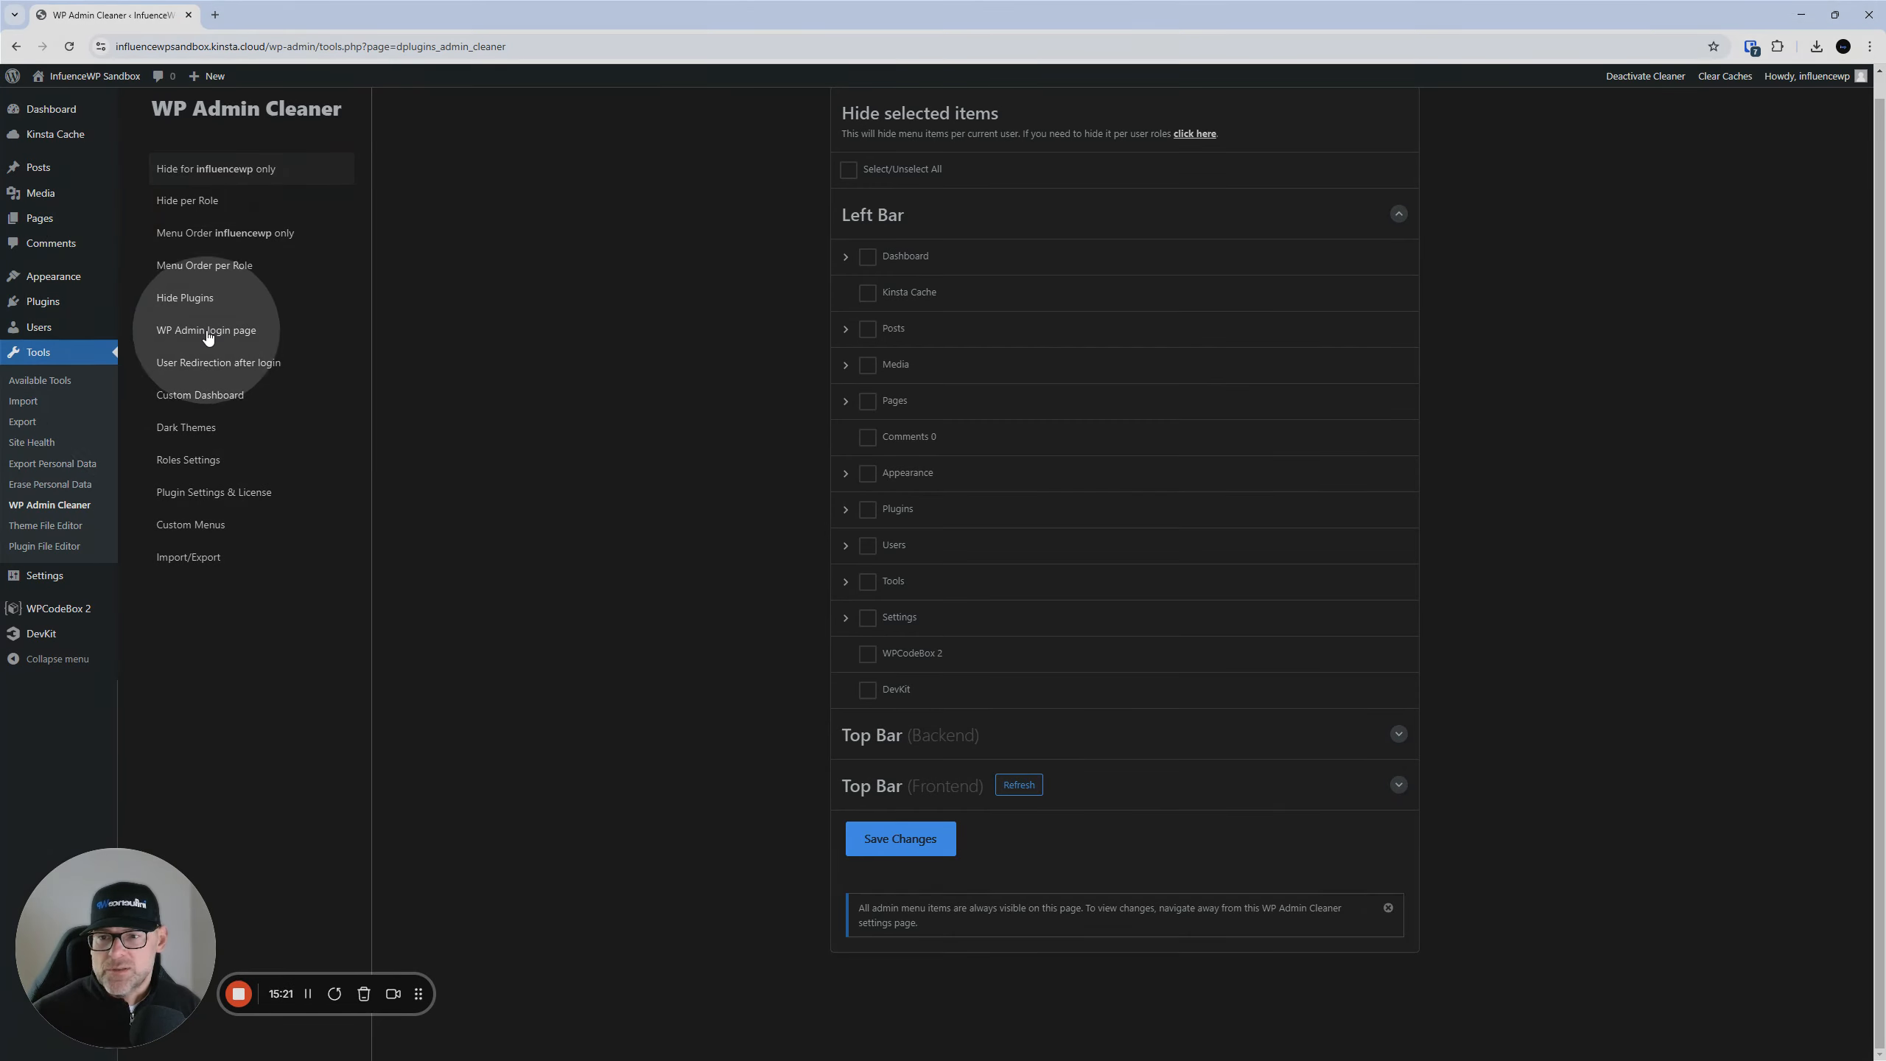
scroll(695, 654, down, 1)
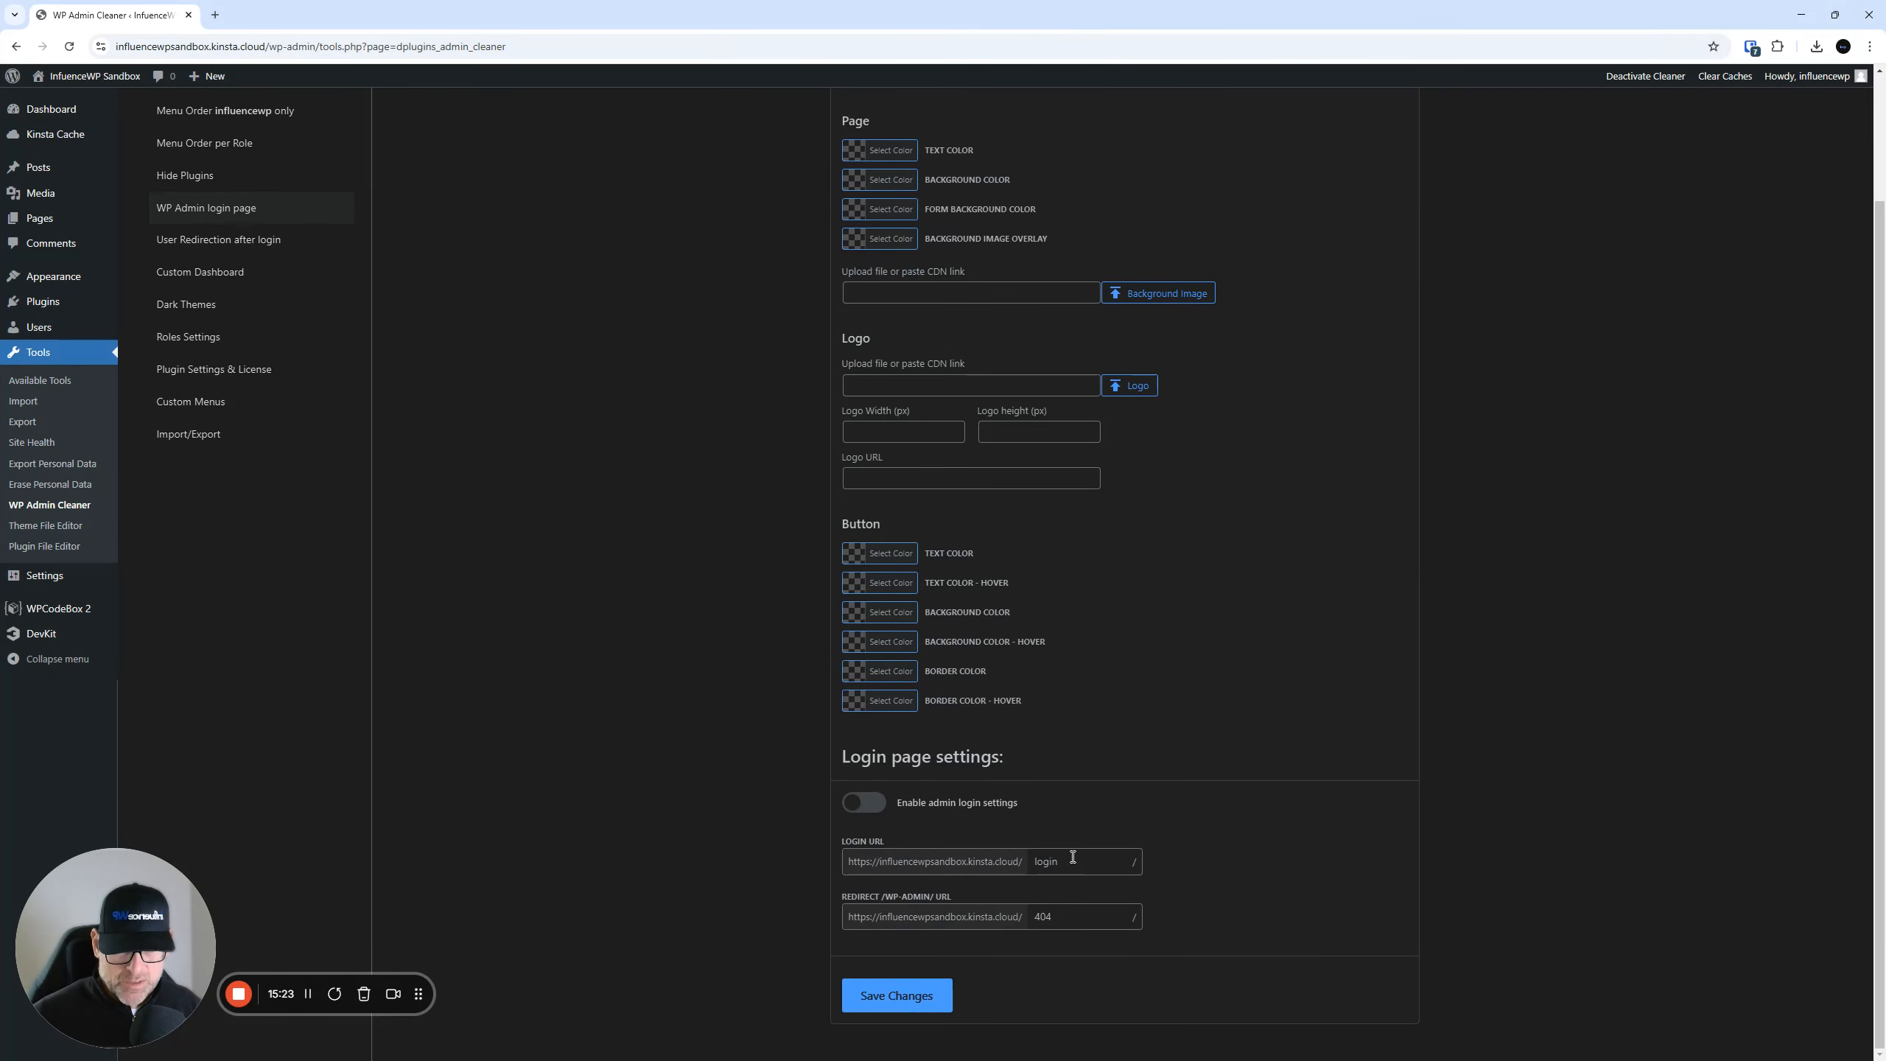
click(868, 804)
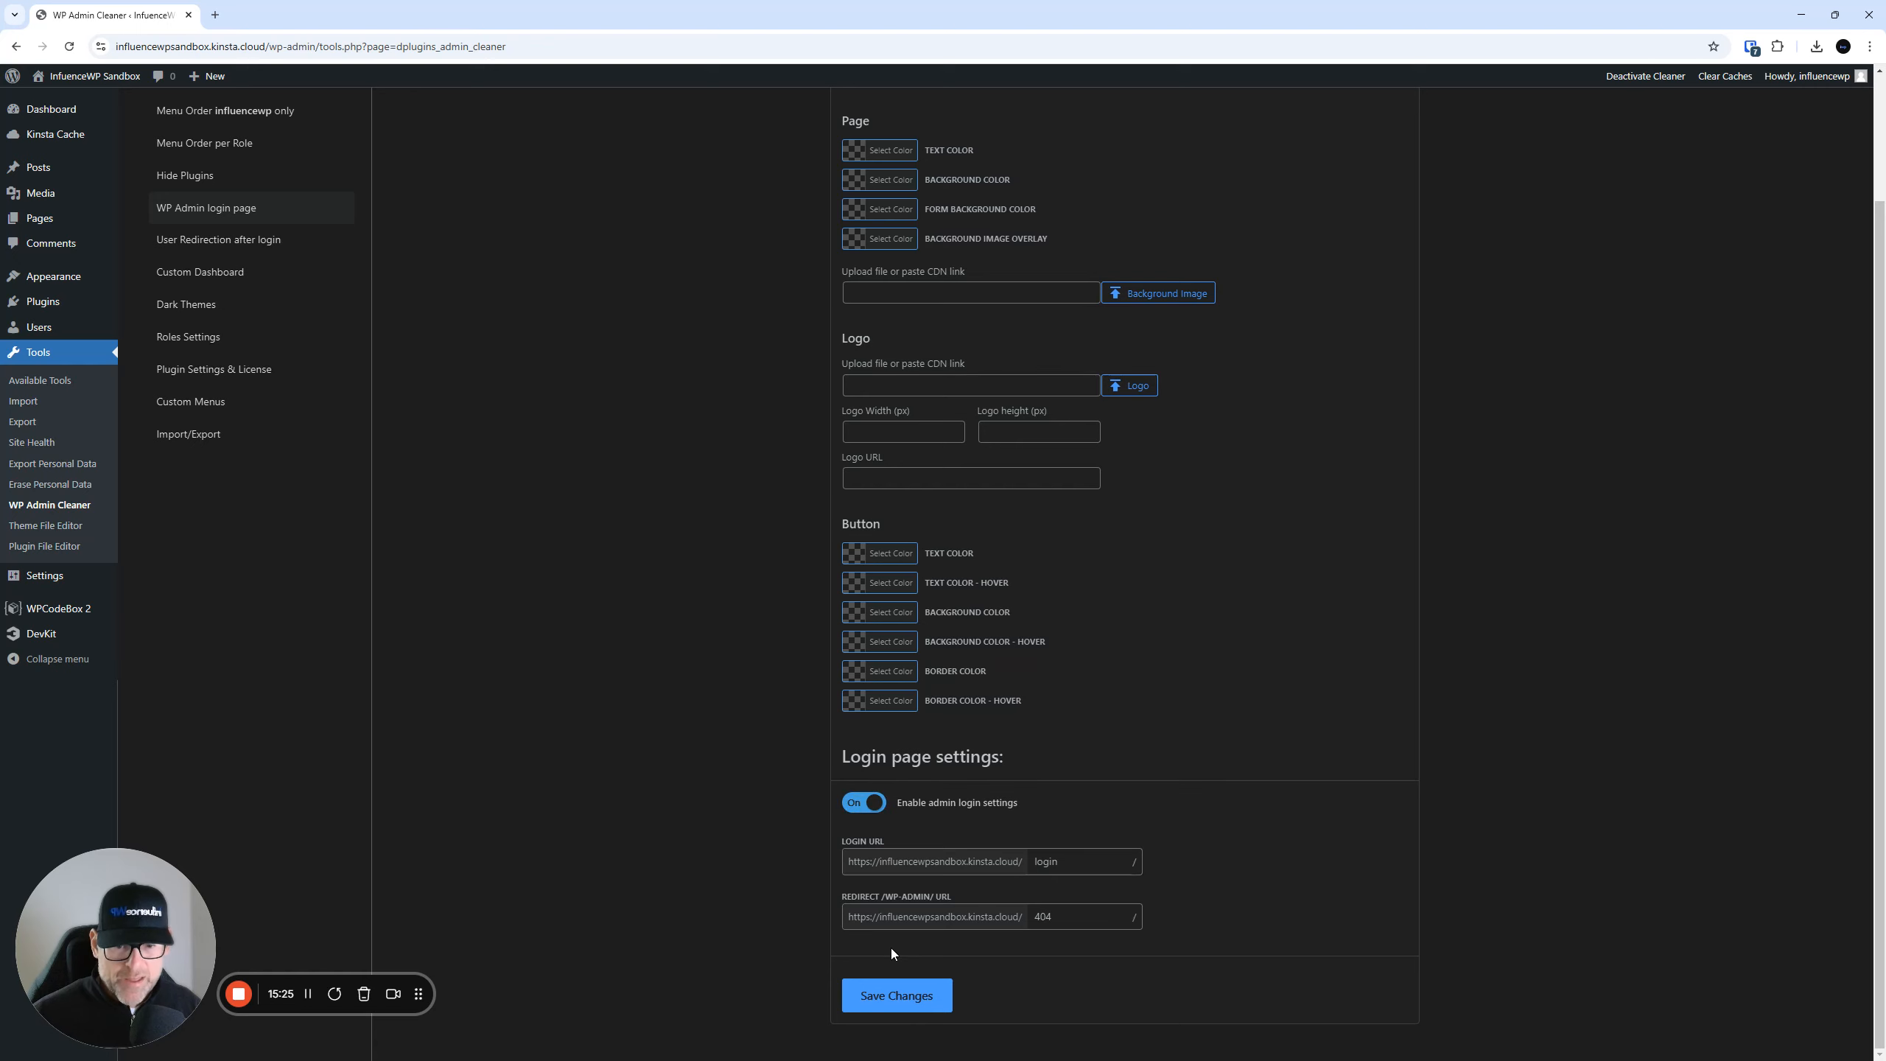
click(900, 1005)
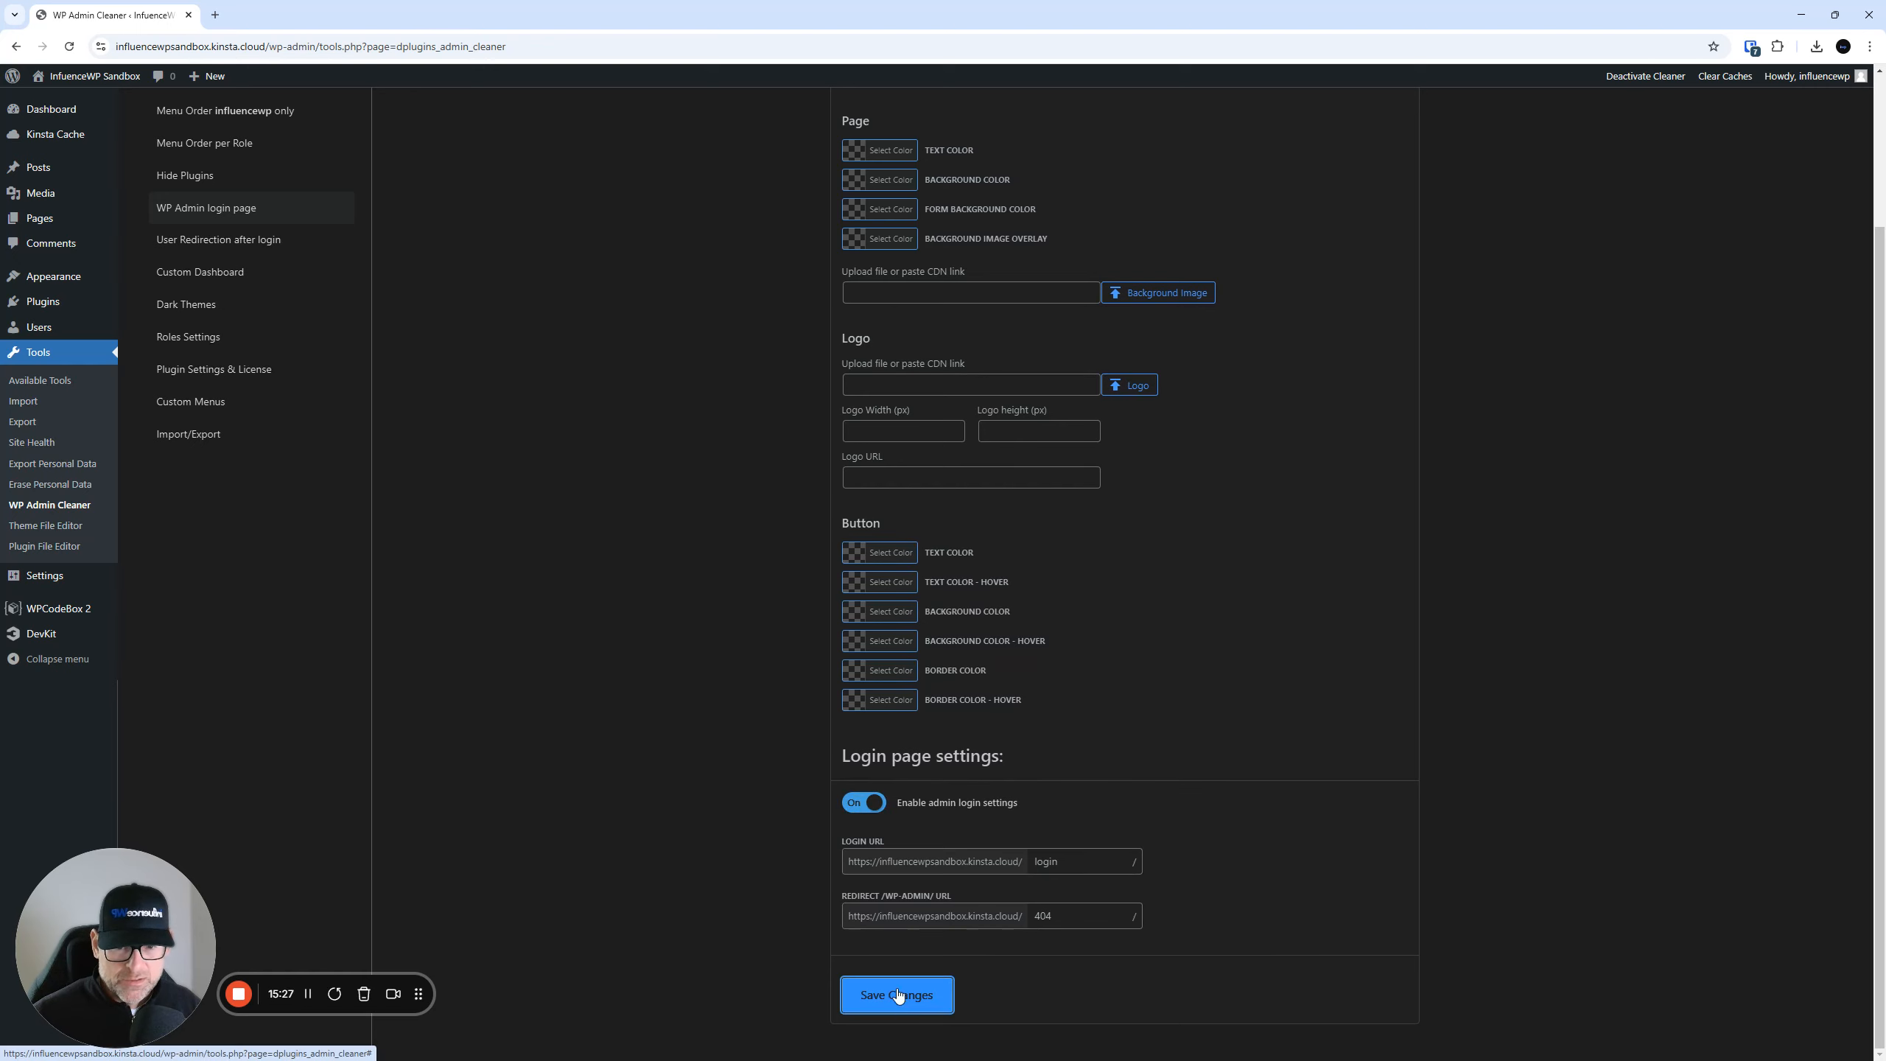
- Reload the plugin settings and check the saved login URL and redirect options for the WP Admin login page
click(70, 47)
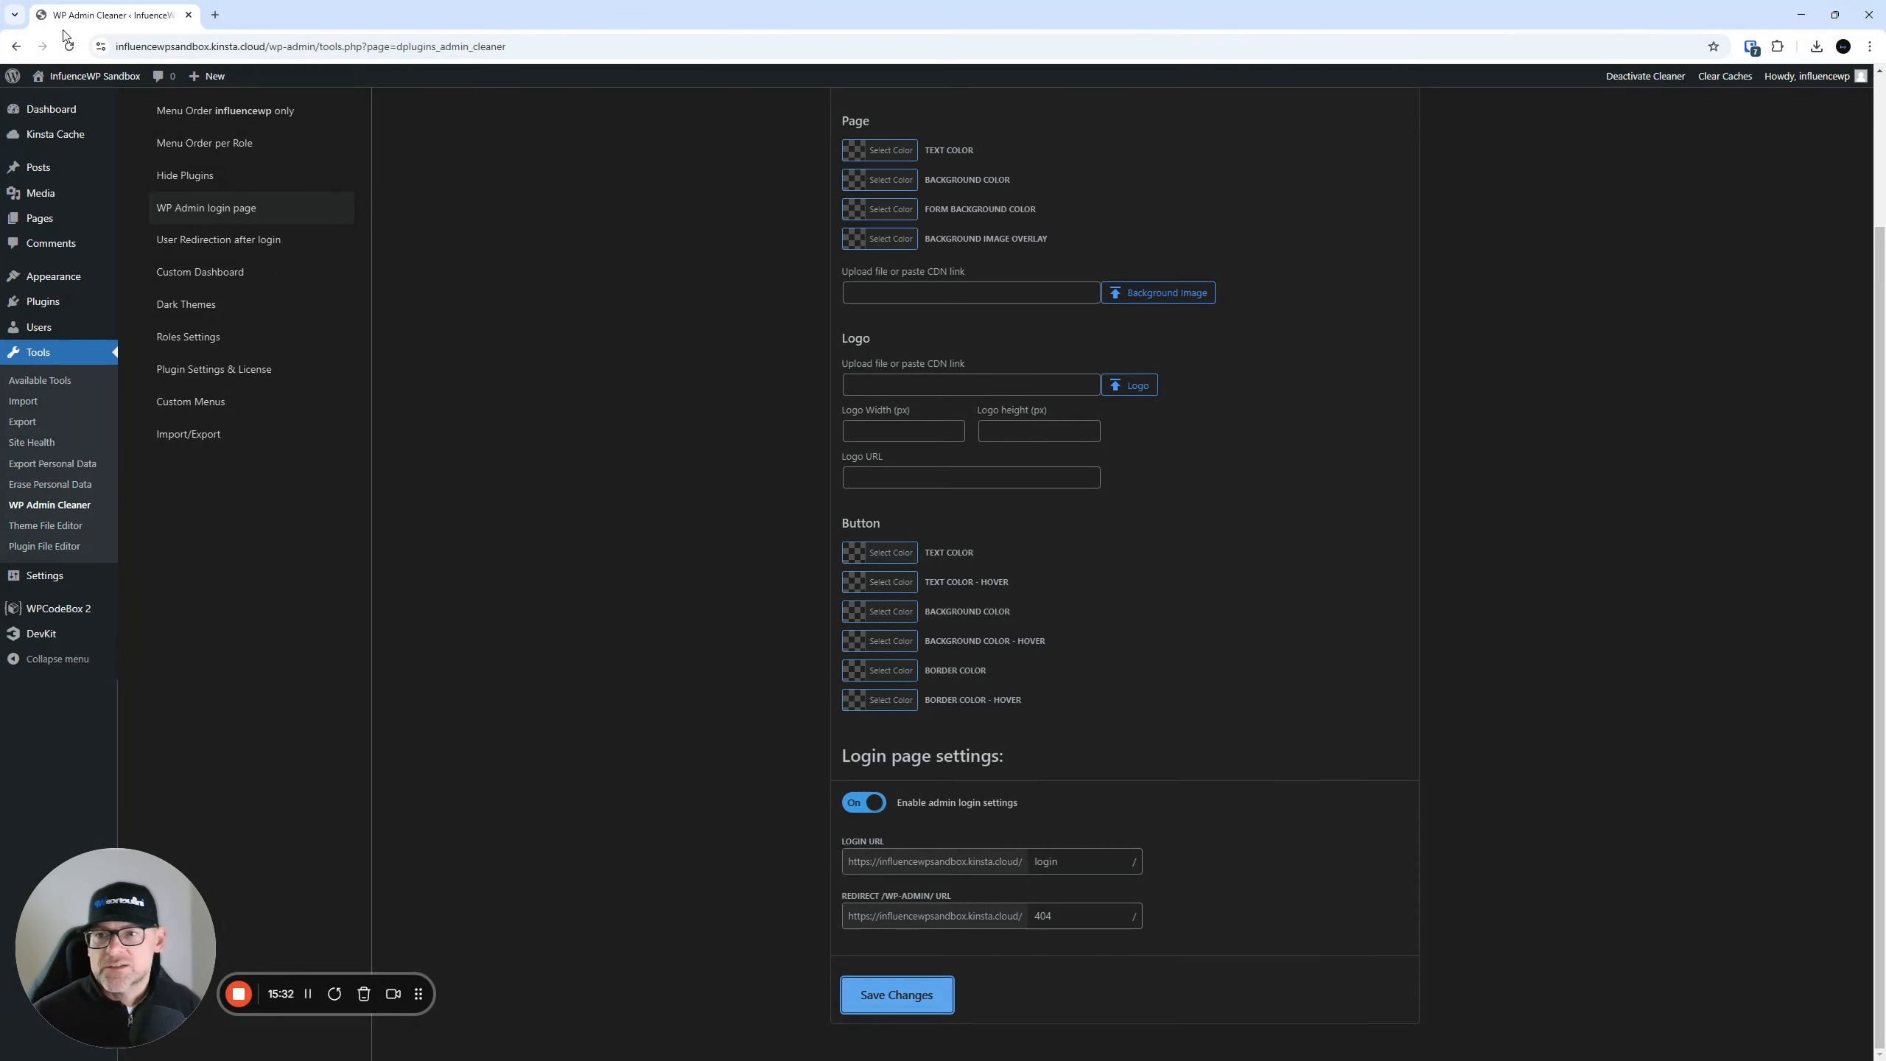
click(69, 46)
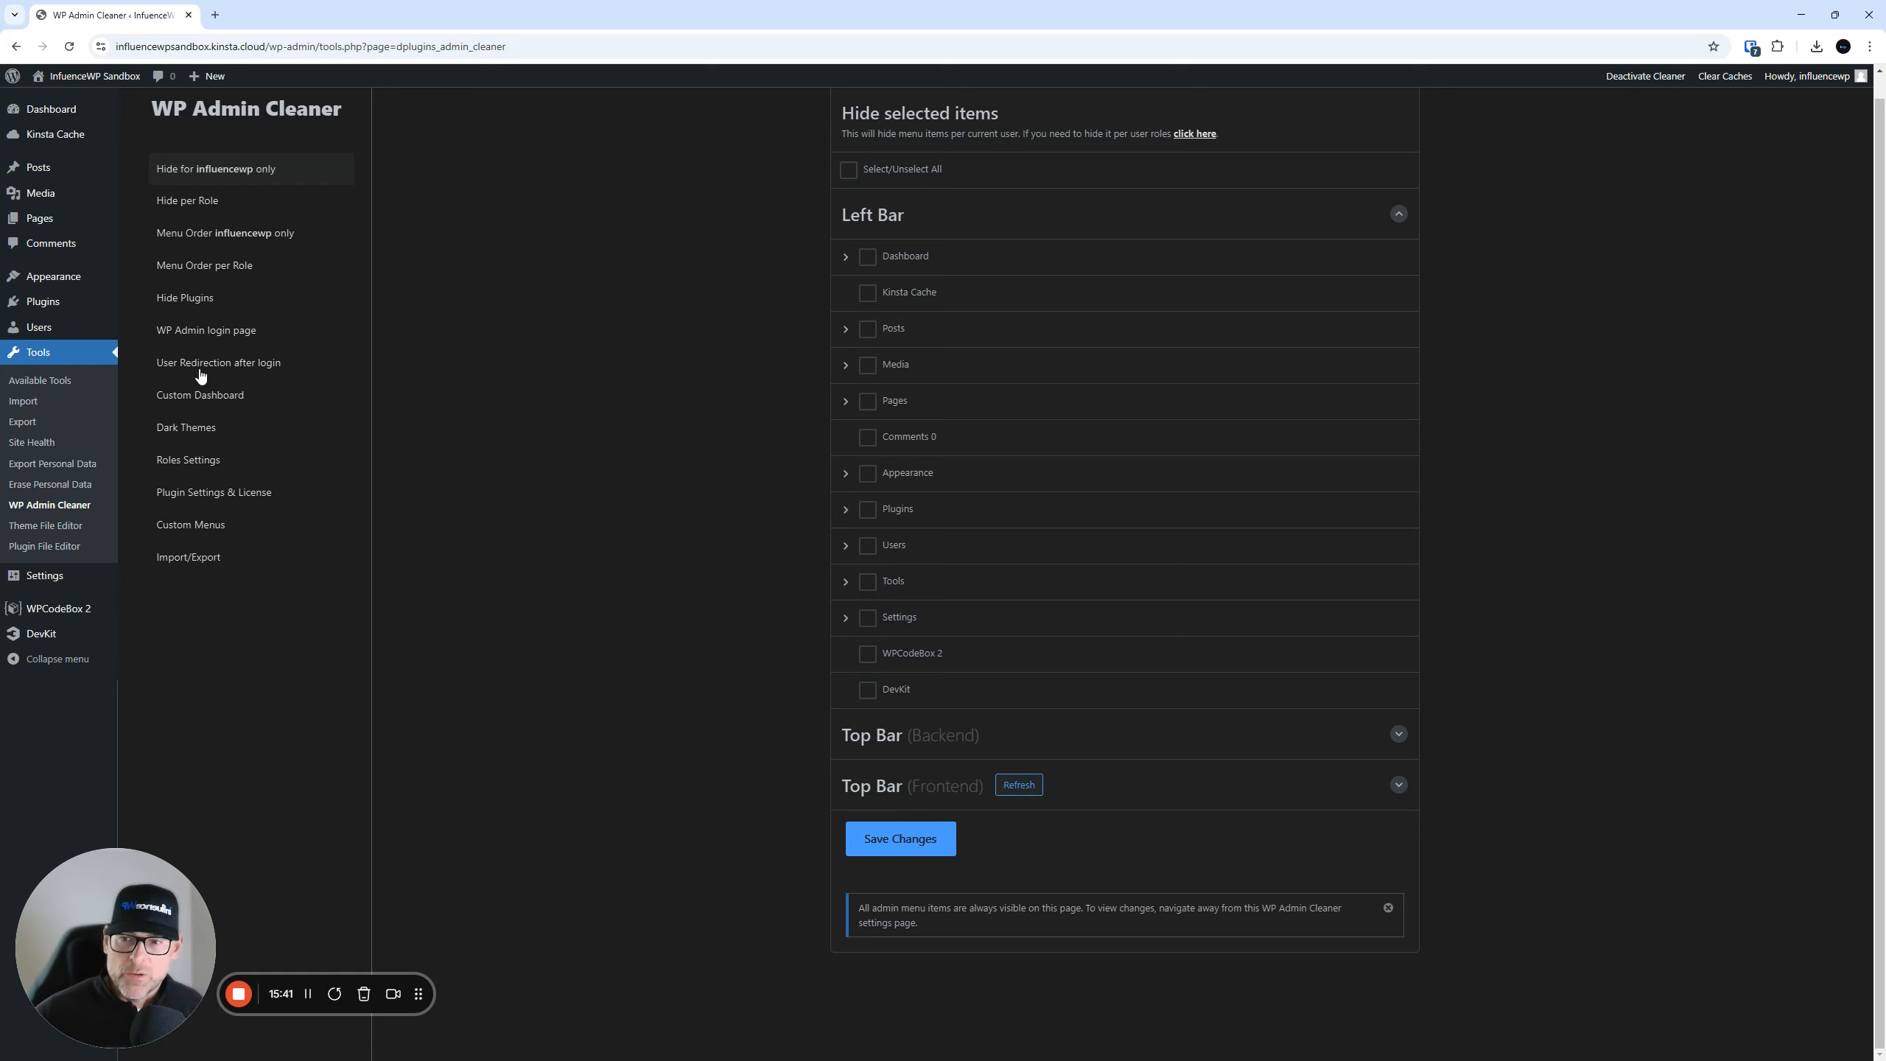
click(204, 334)
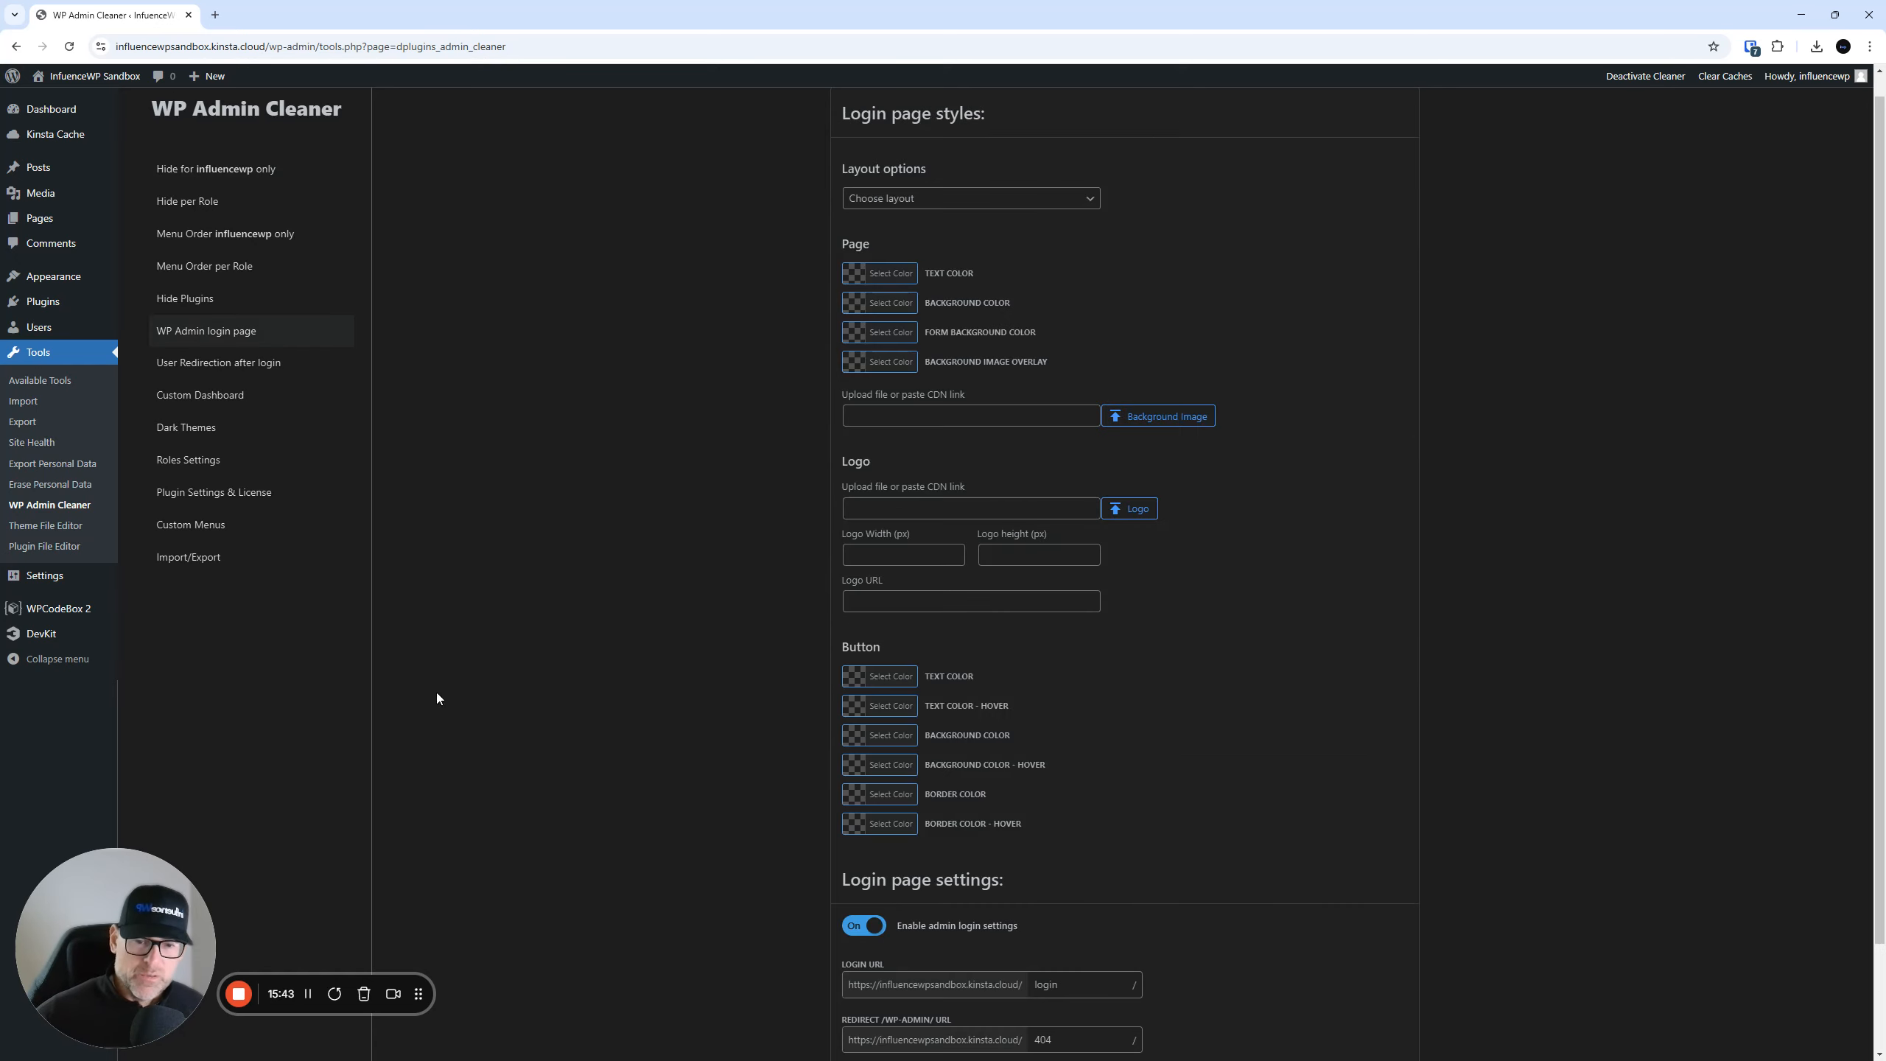
scroll(683, 716, down, 2)
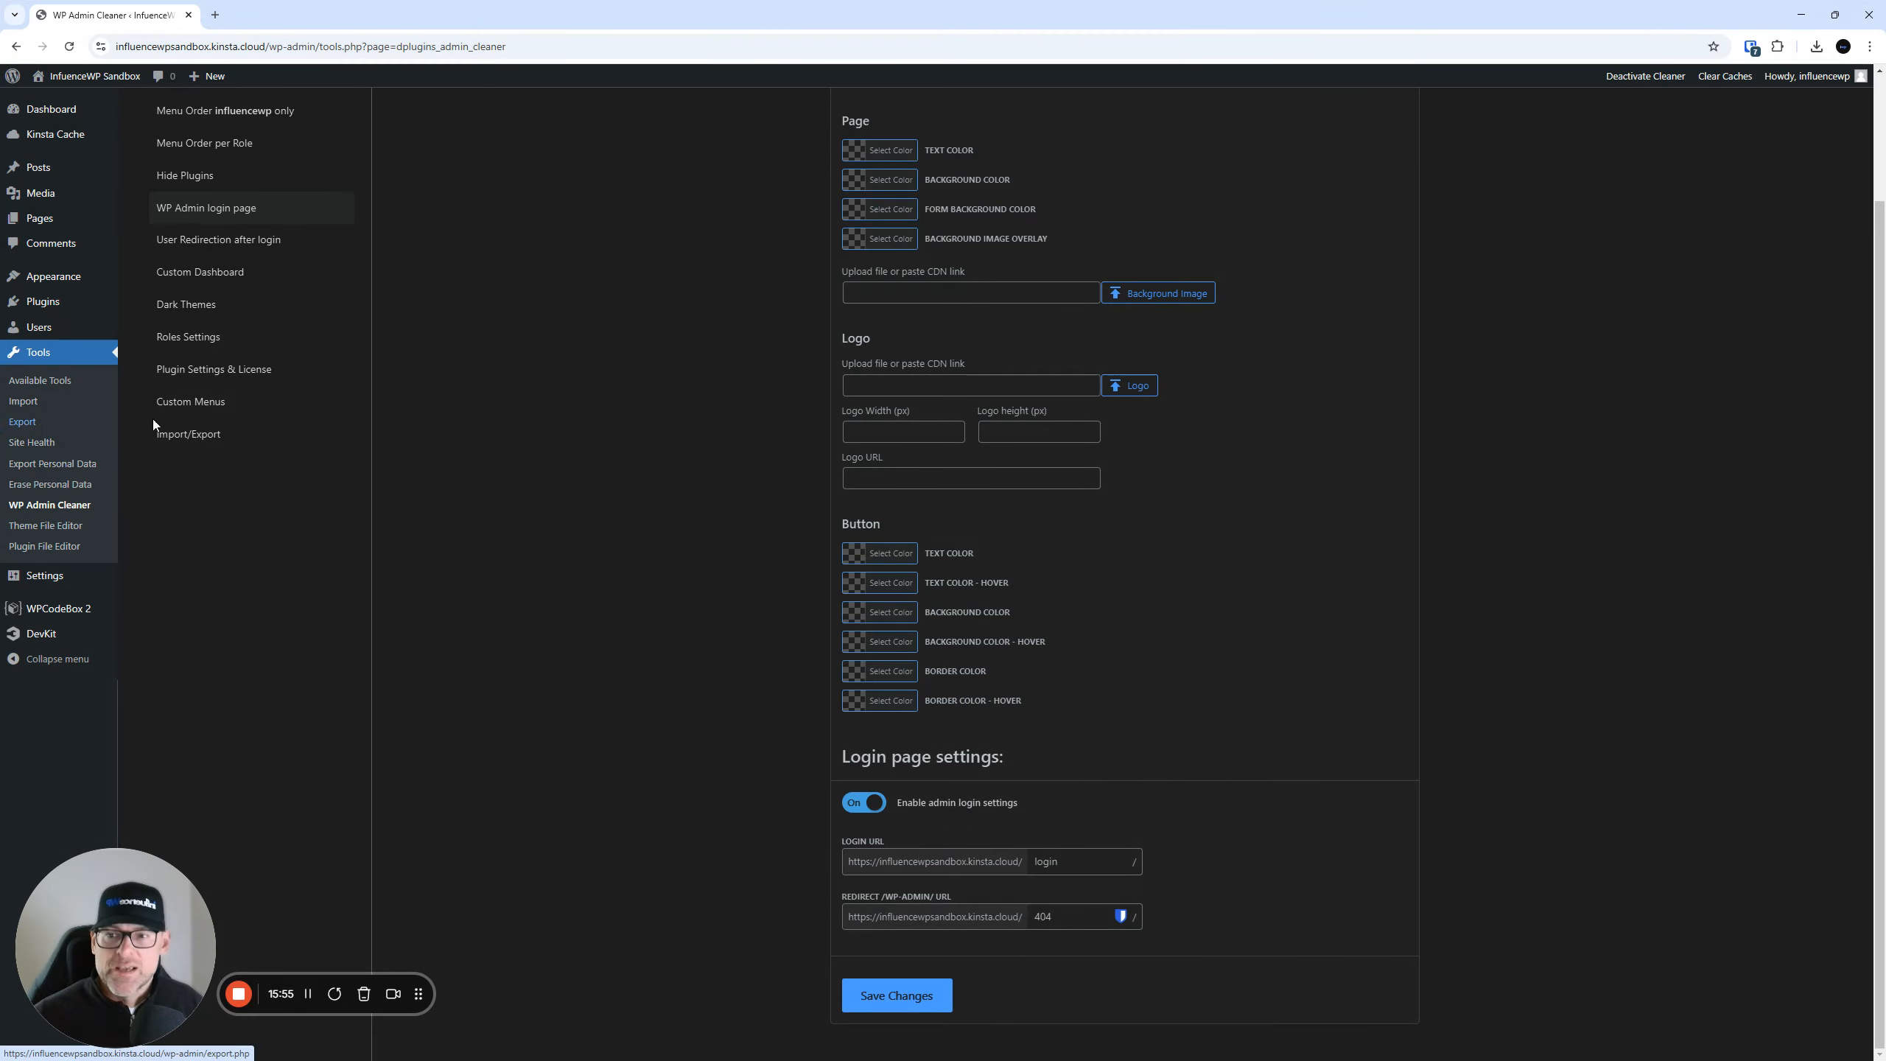
scroll(274, 286, up, 2)
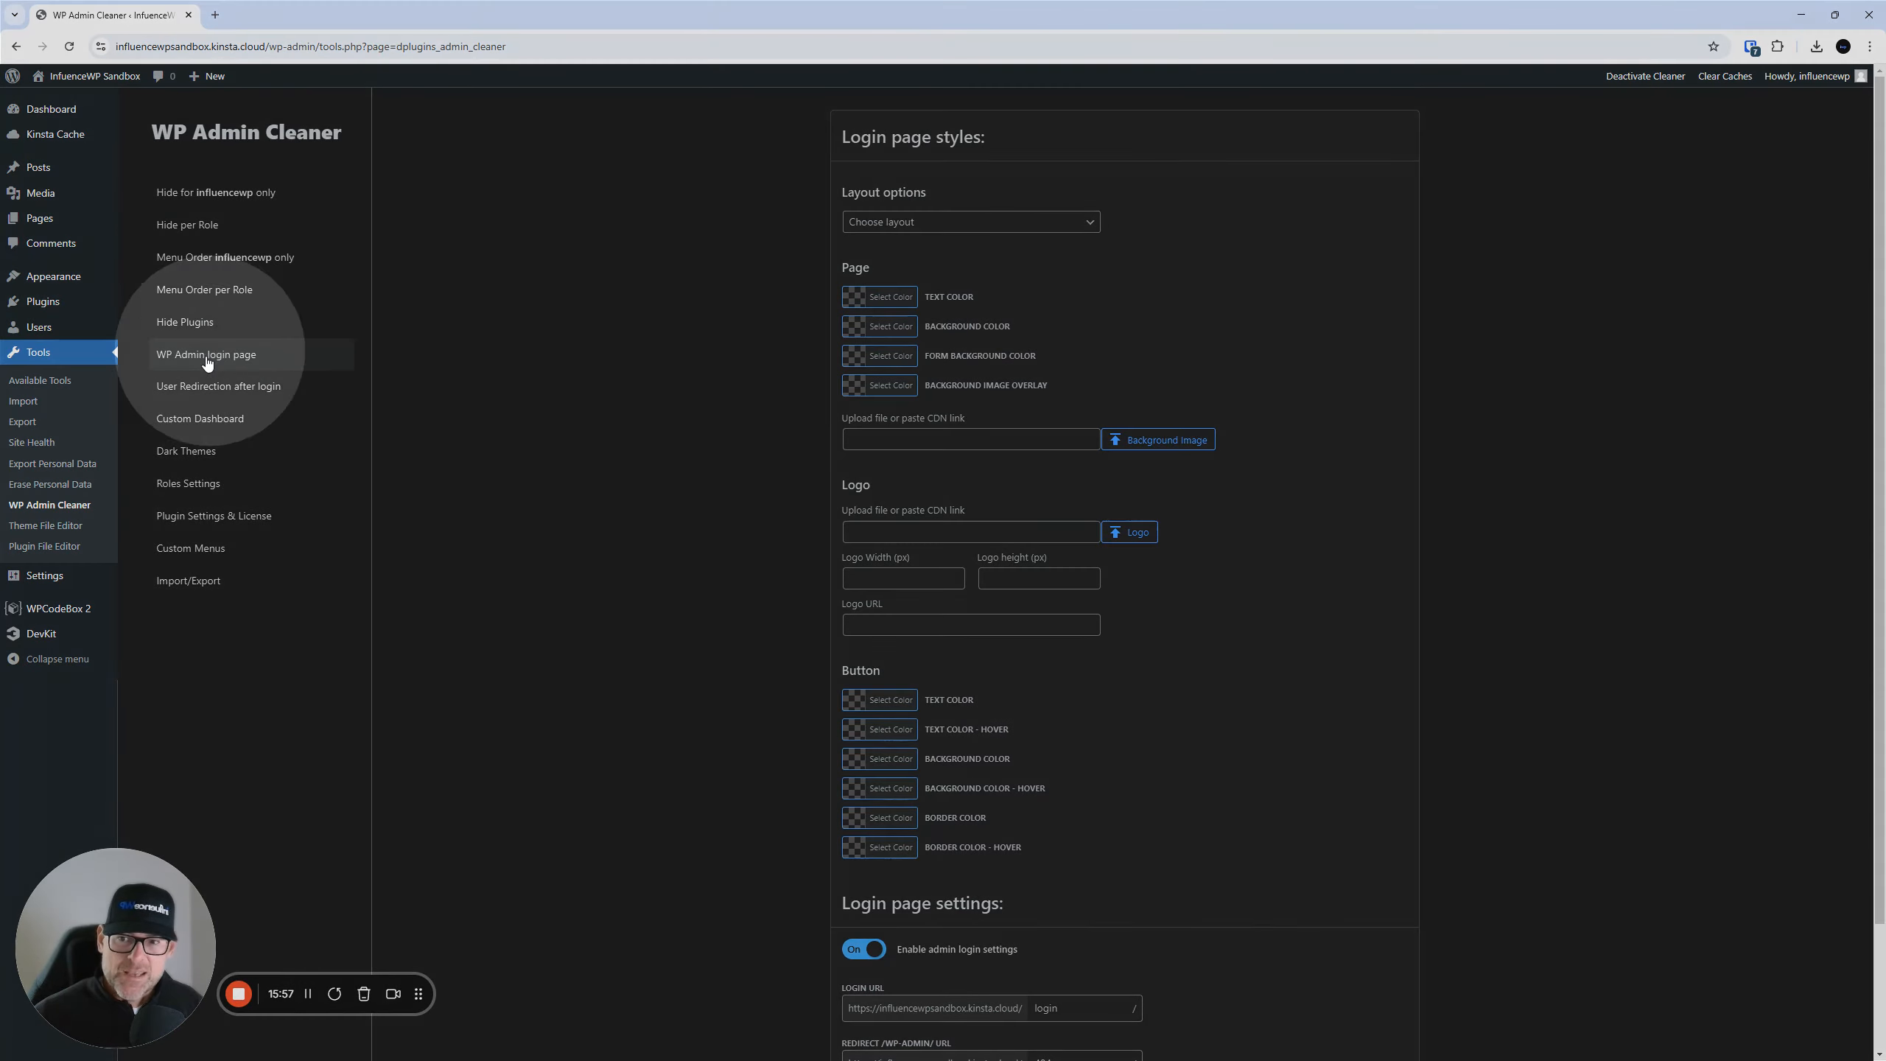
scroll(770, 600, down, 2)
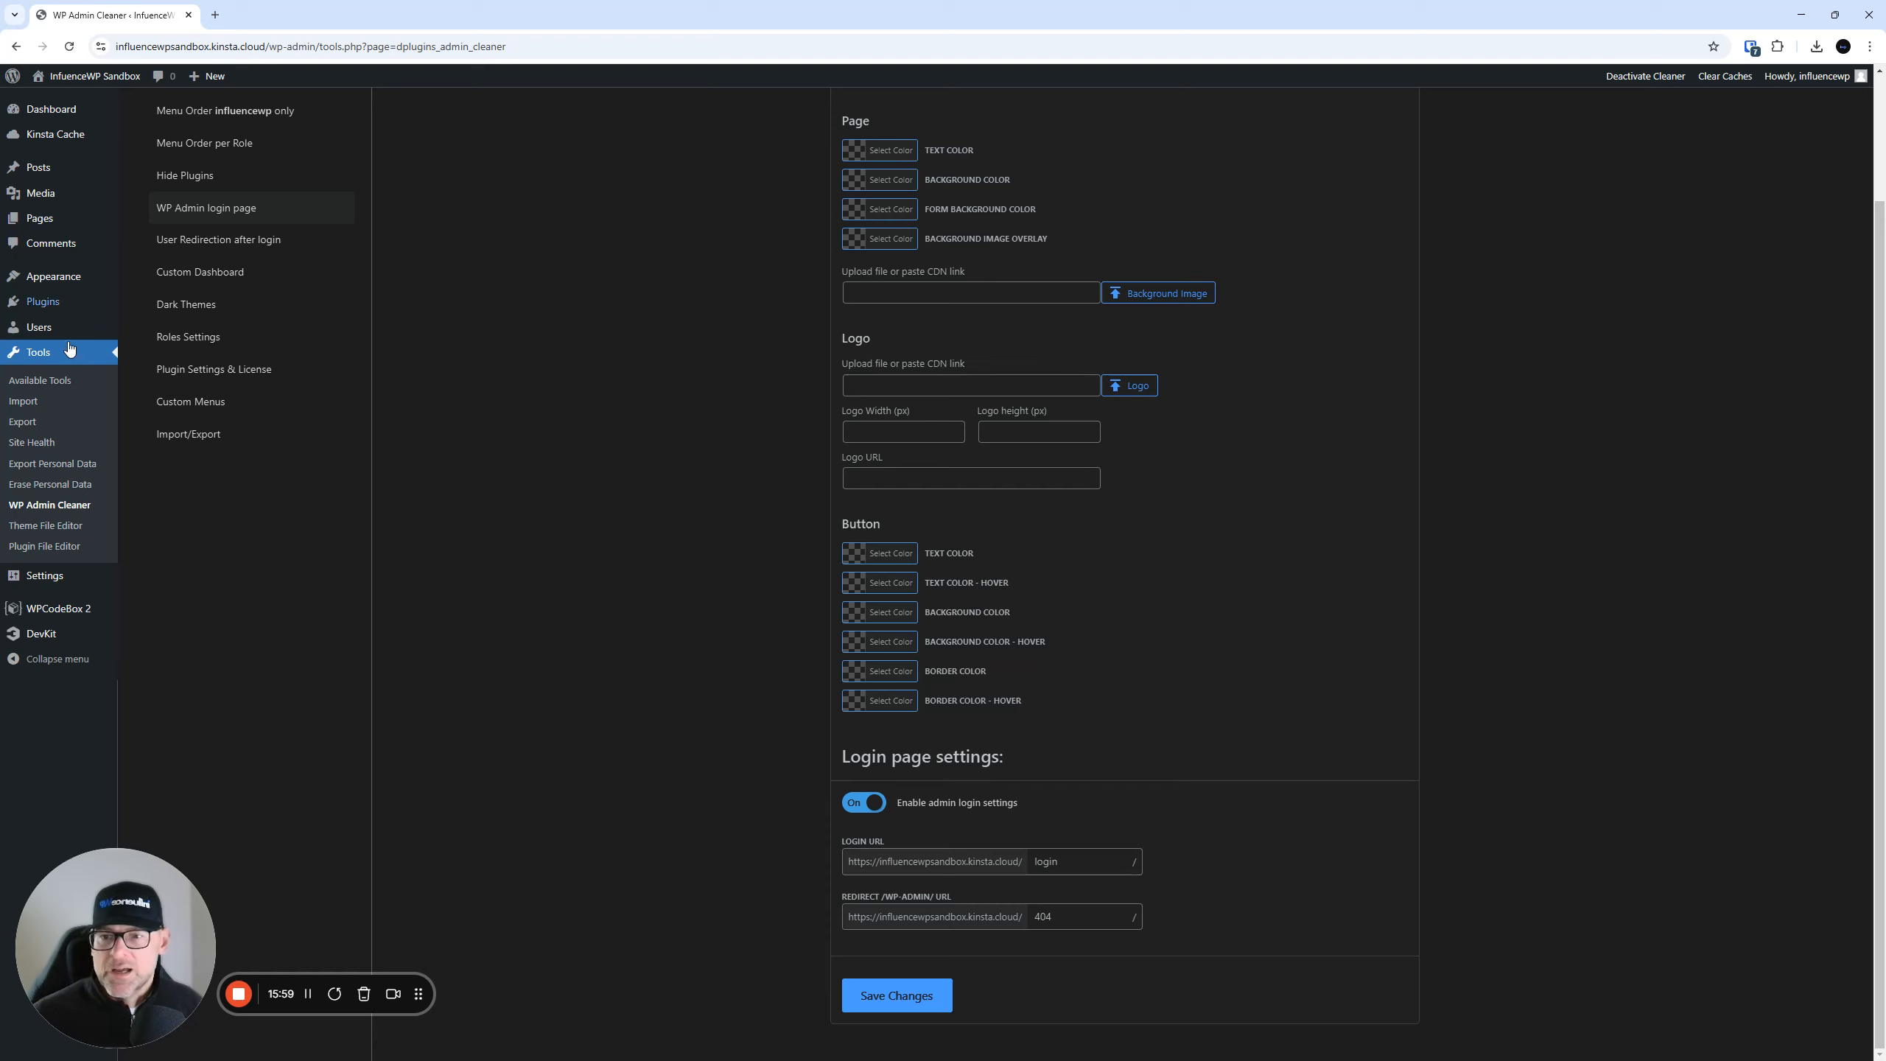
- Disable the admin login settings and save the changes
click(863, 802)
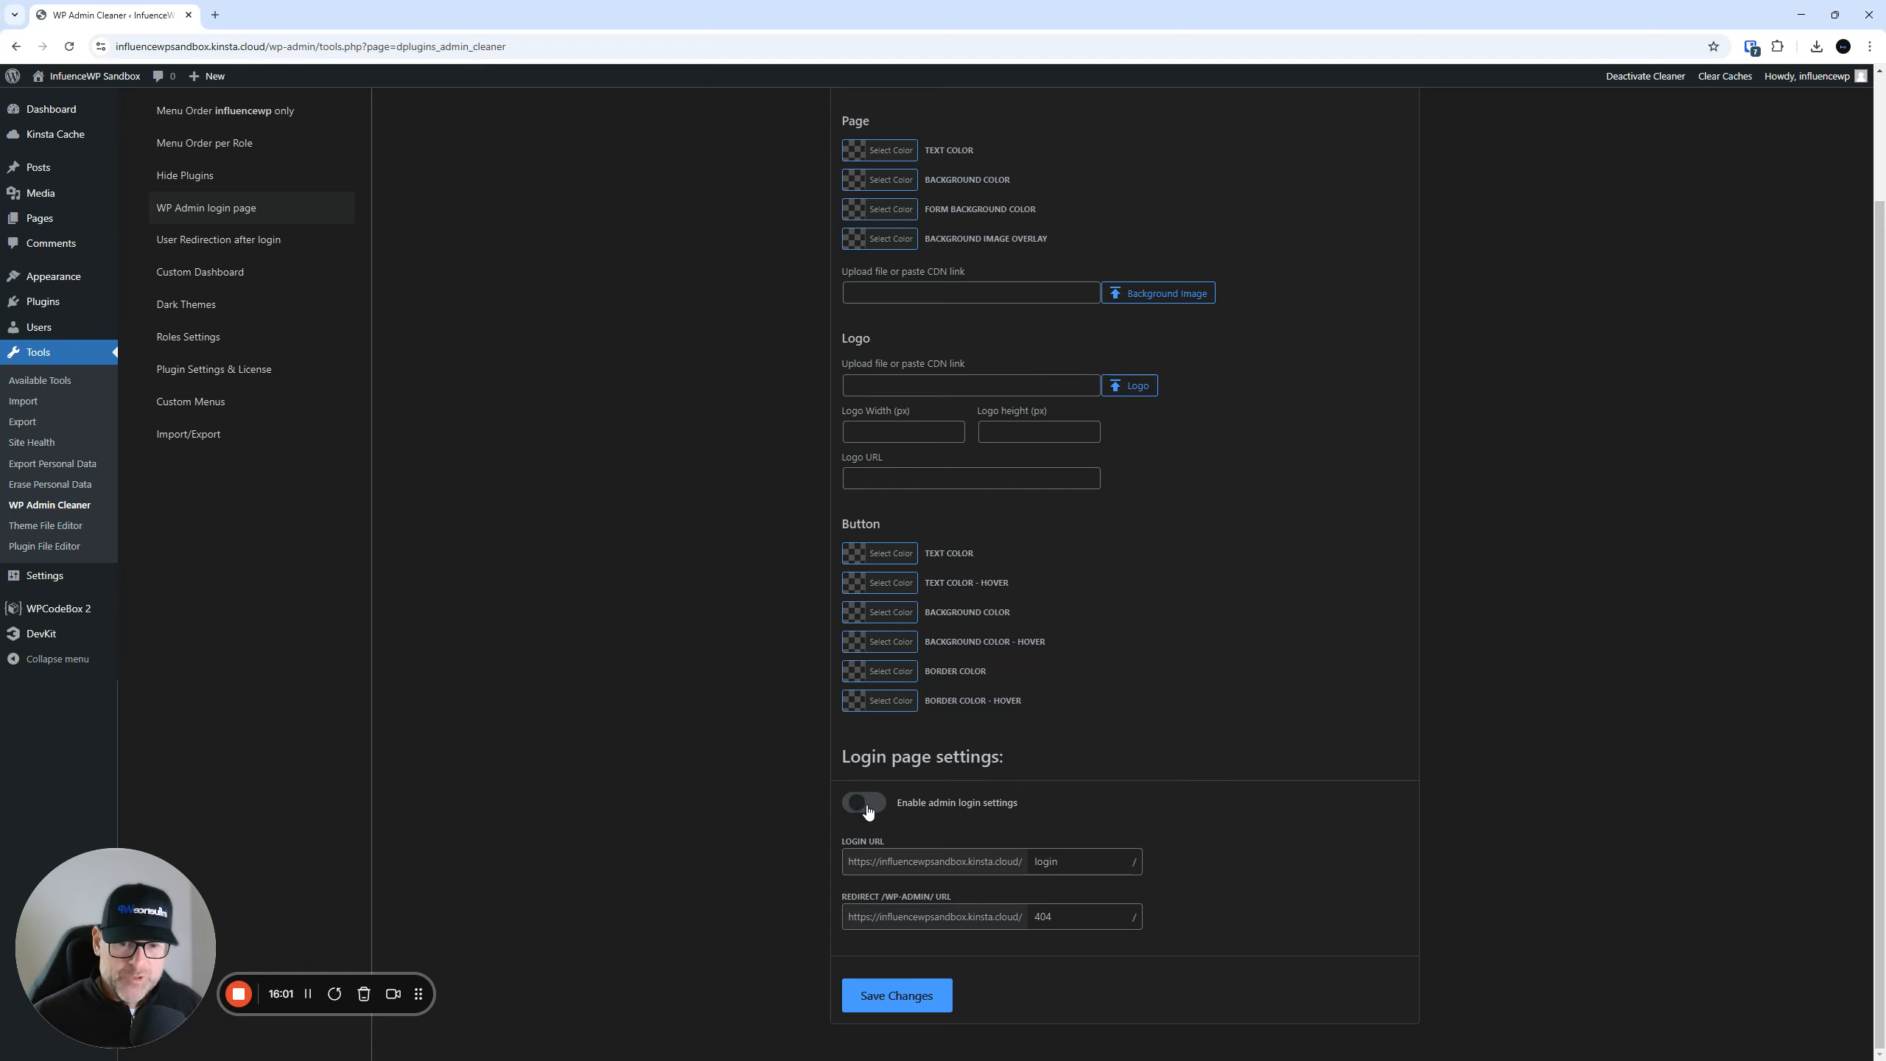
click(901, 994)
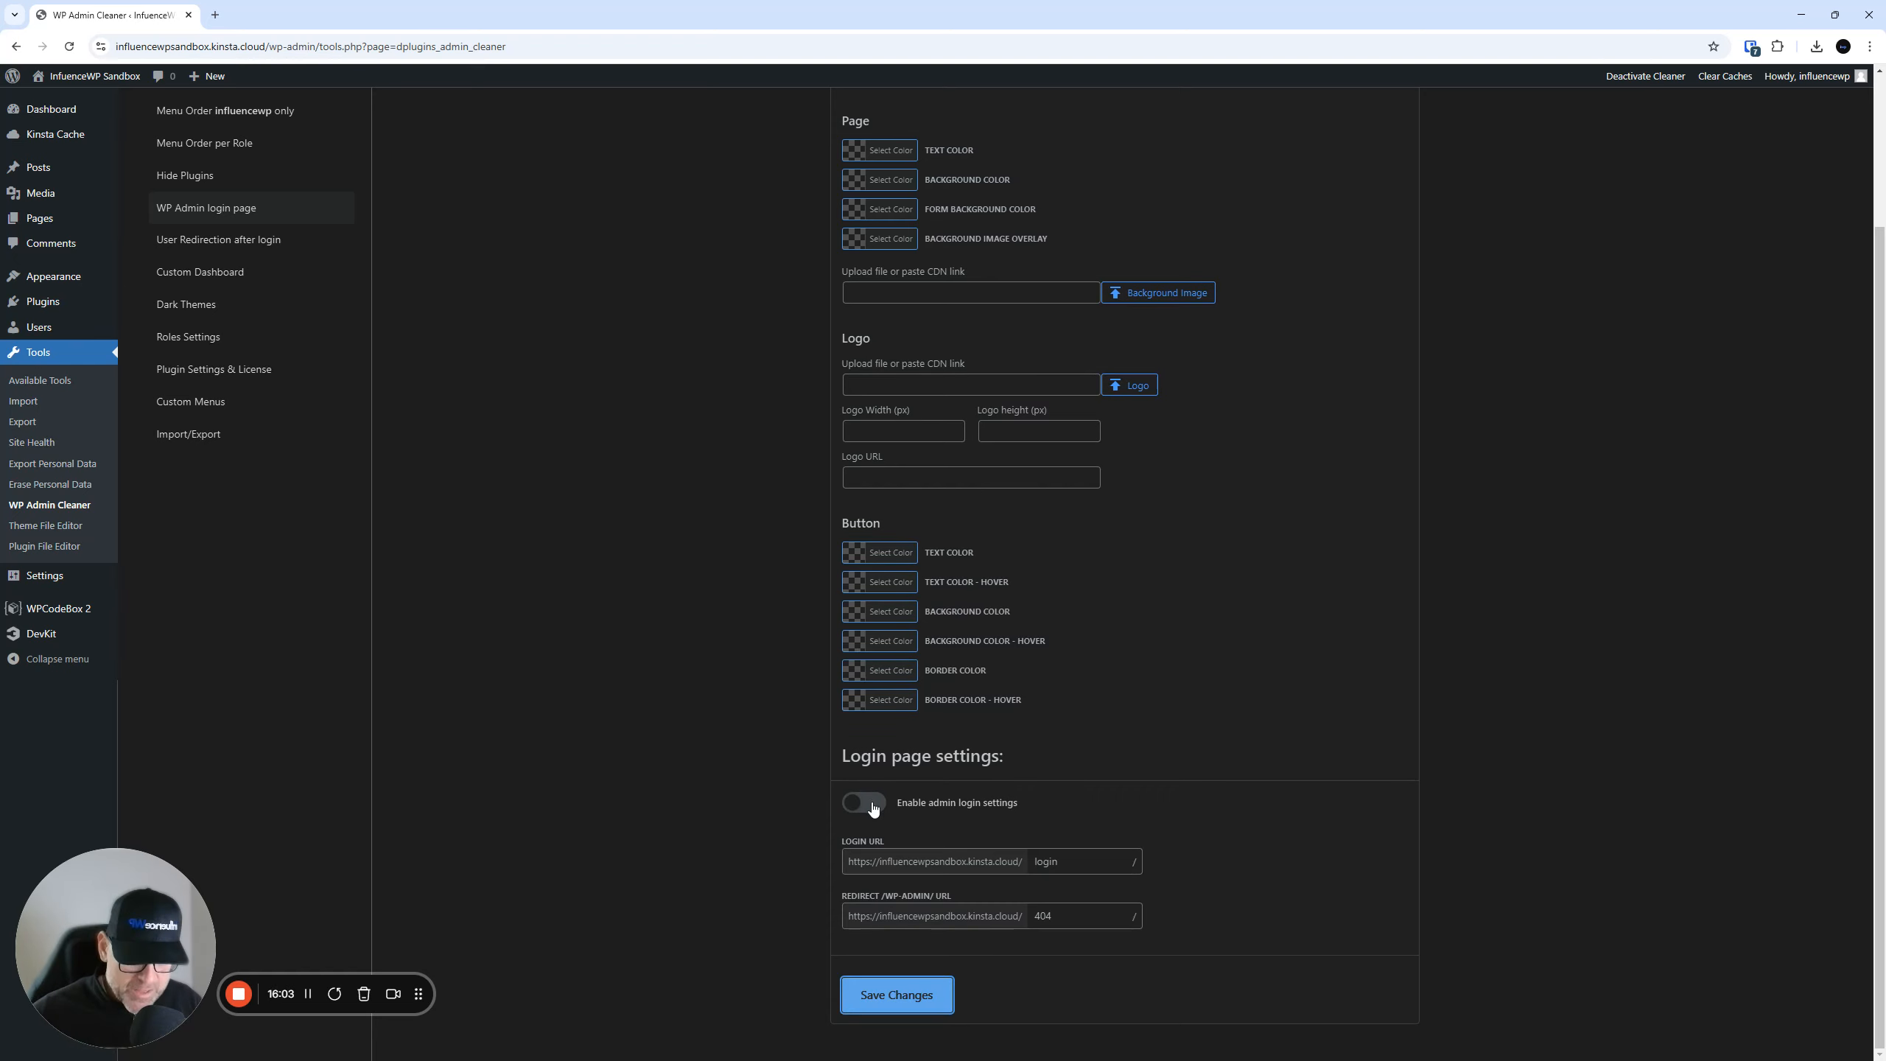
key(ctrl)
key(ctrl)
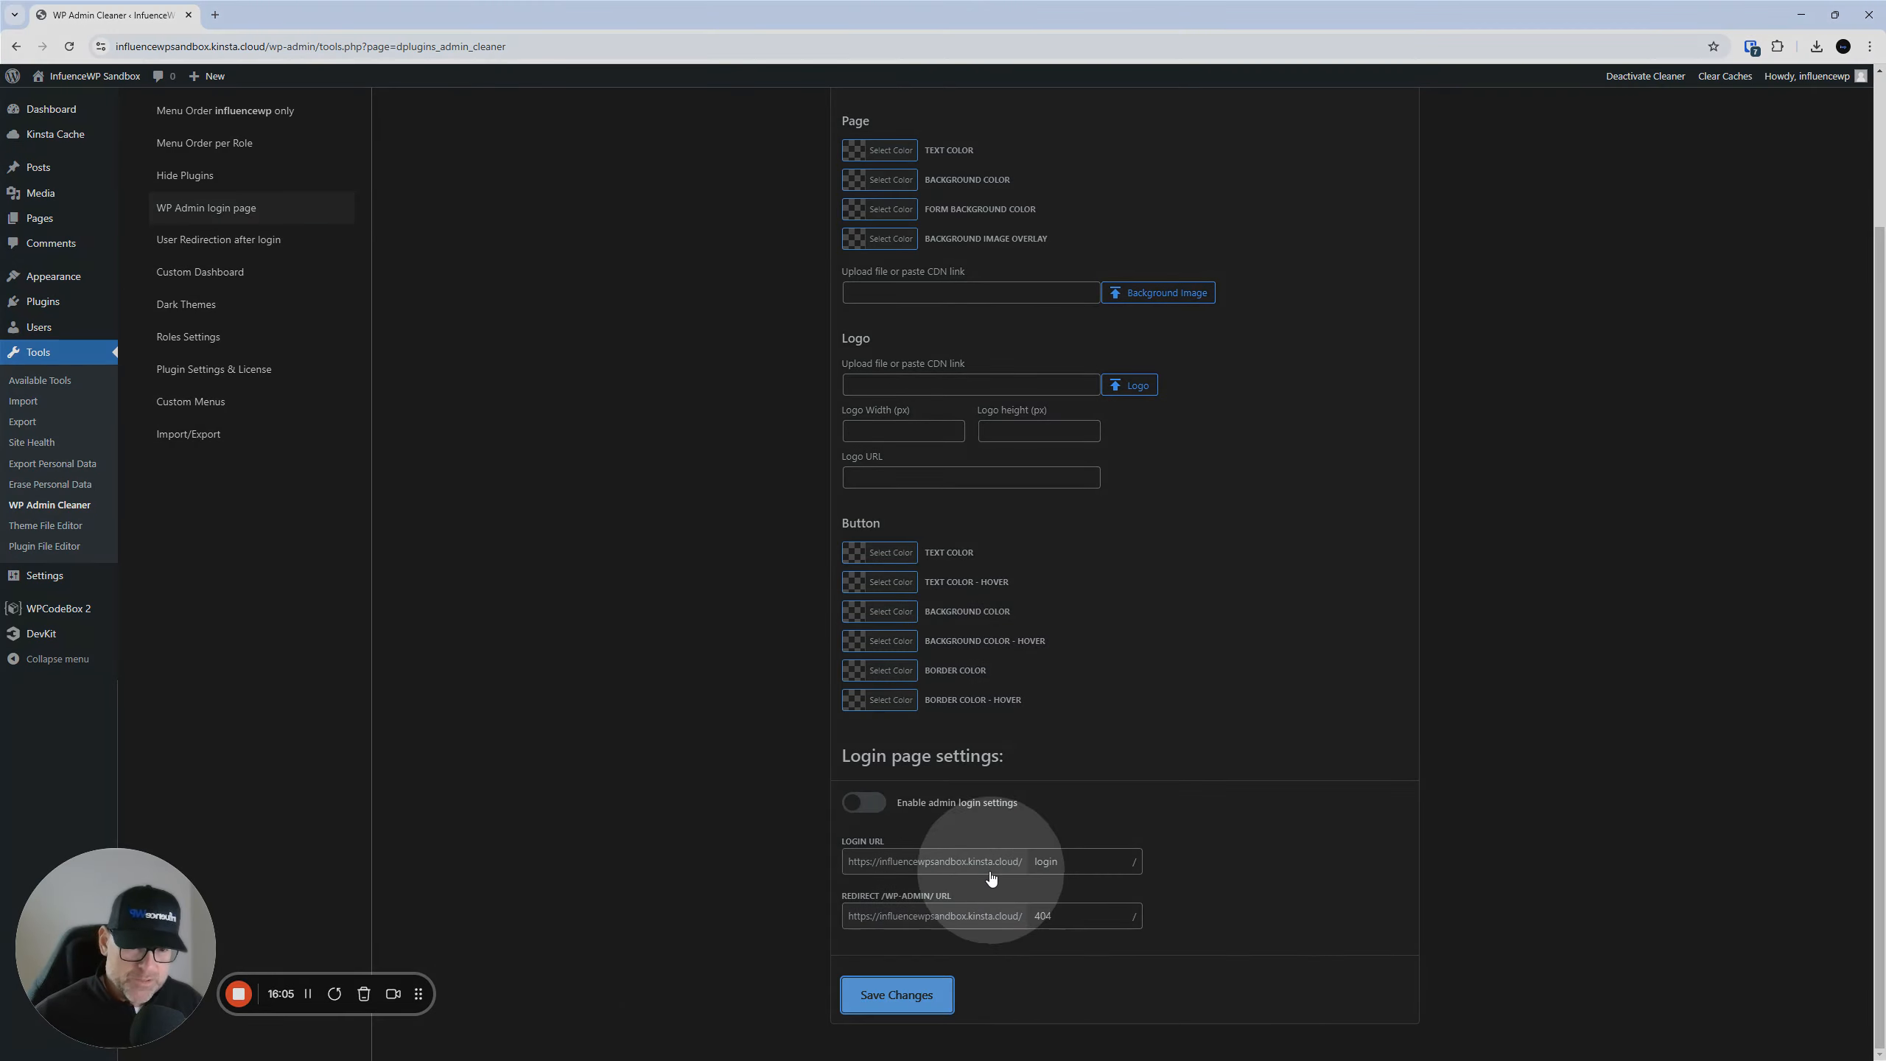
key(ctrl)
key(ctrl)
- Try out the Author role's redirect URL with placeholder text and its Hide Topbar option in the User Redirection after login settings
click(215, 241)
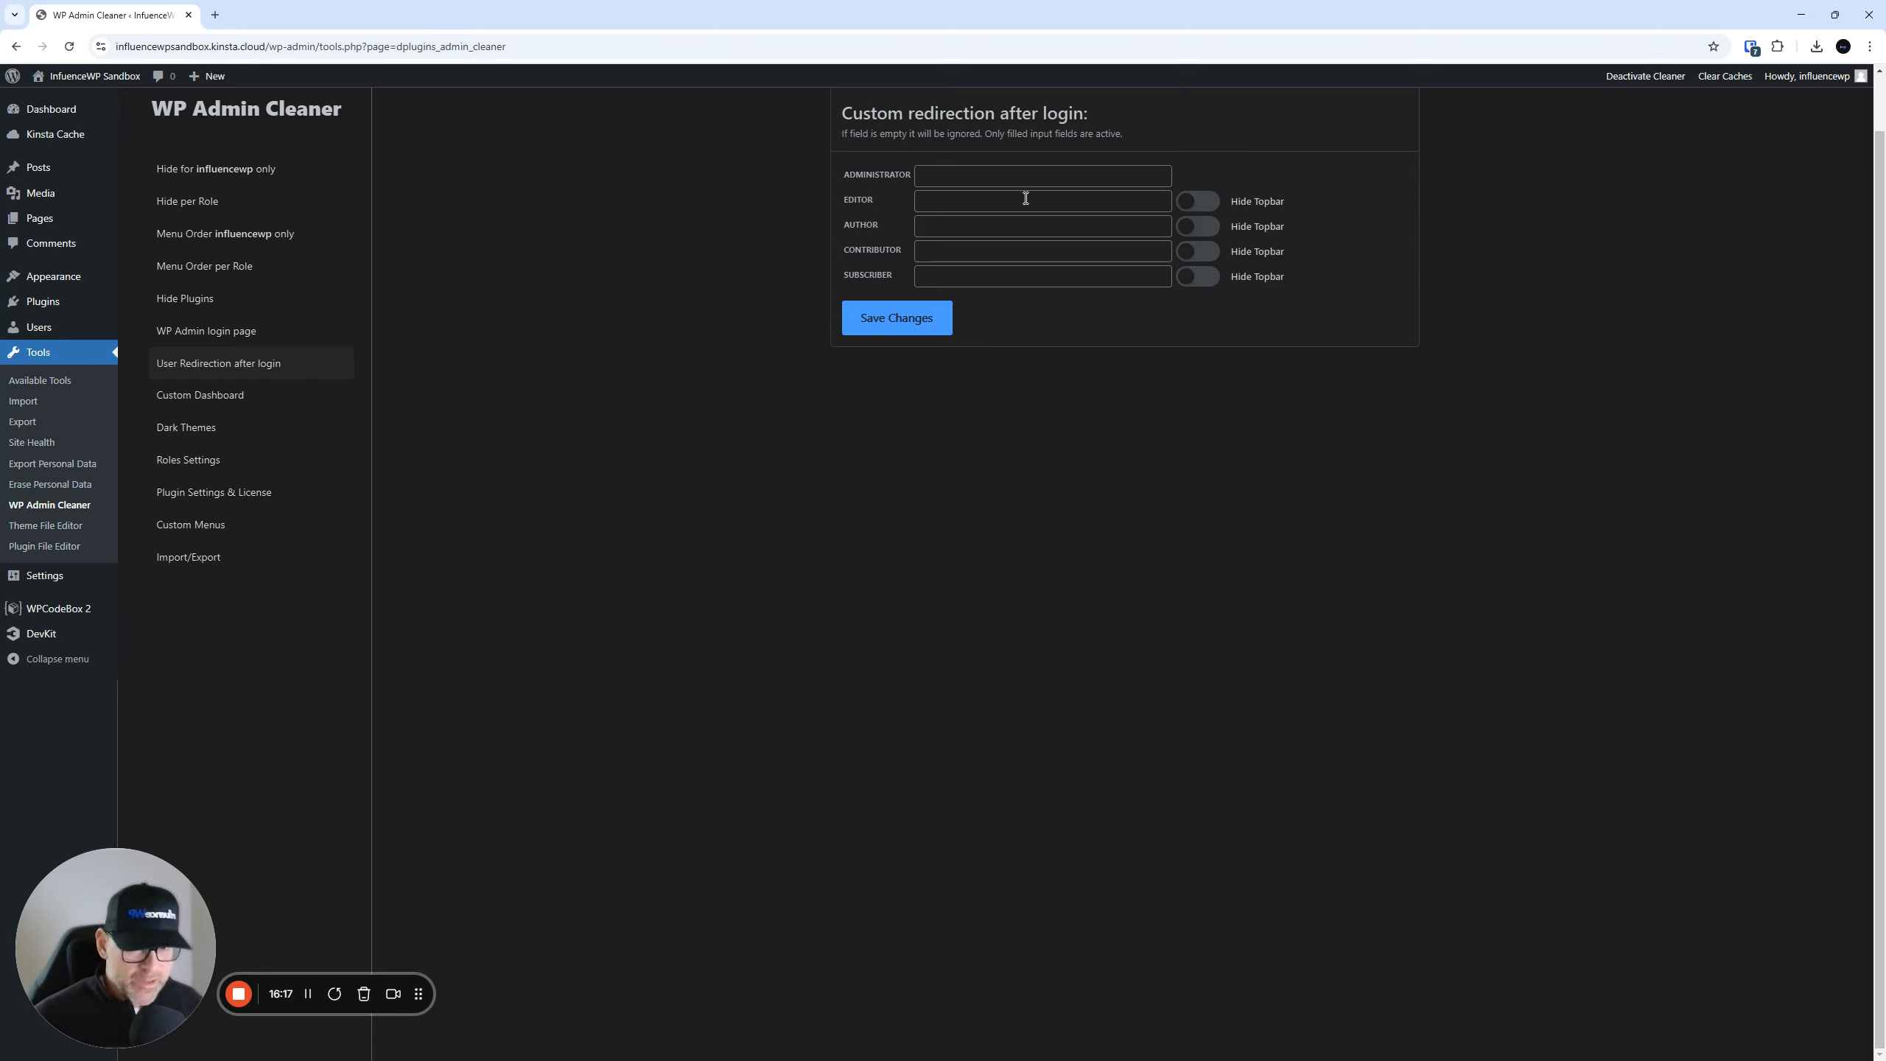
click(957, 175)
click(945, 226)
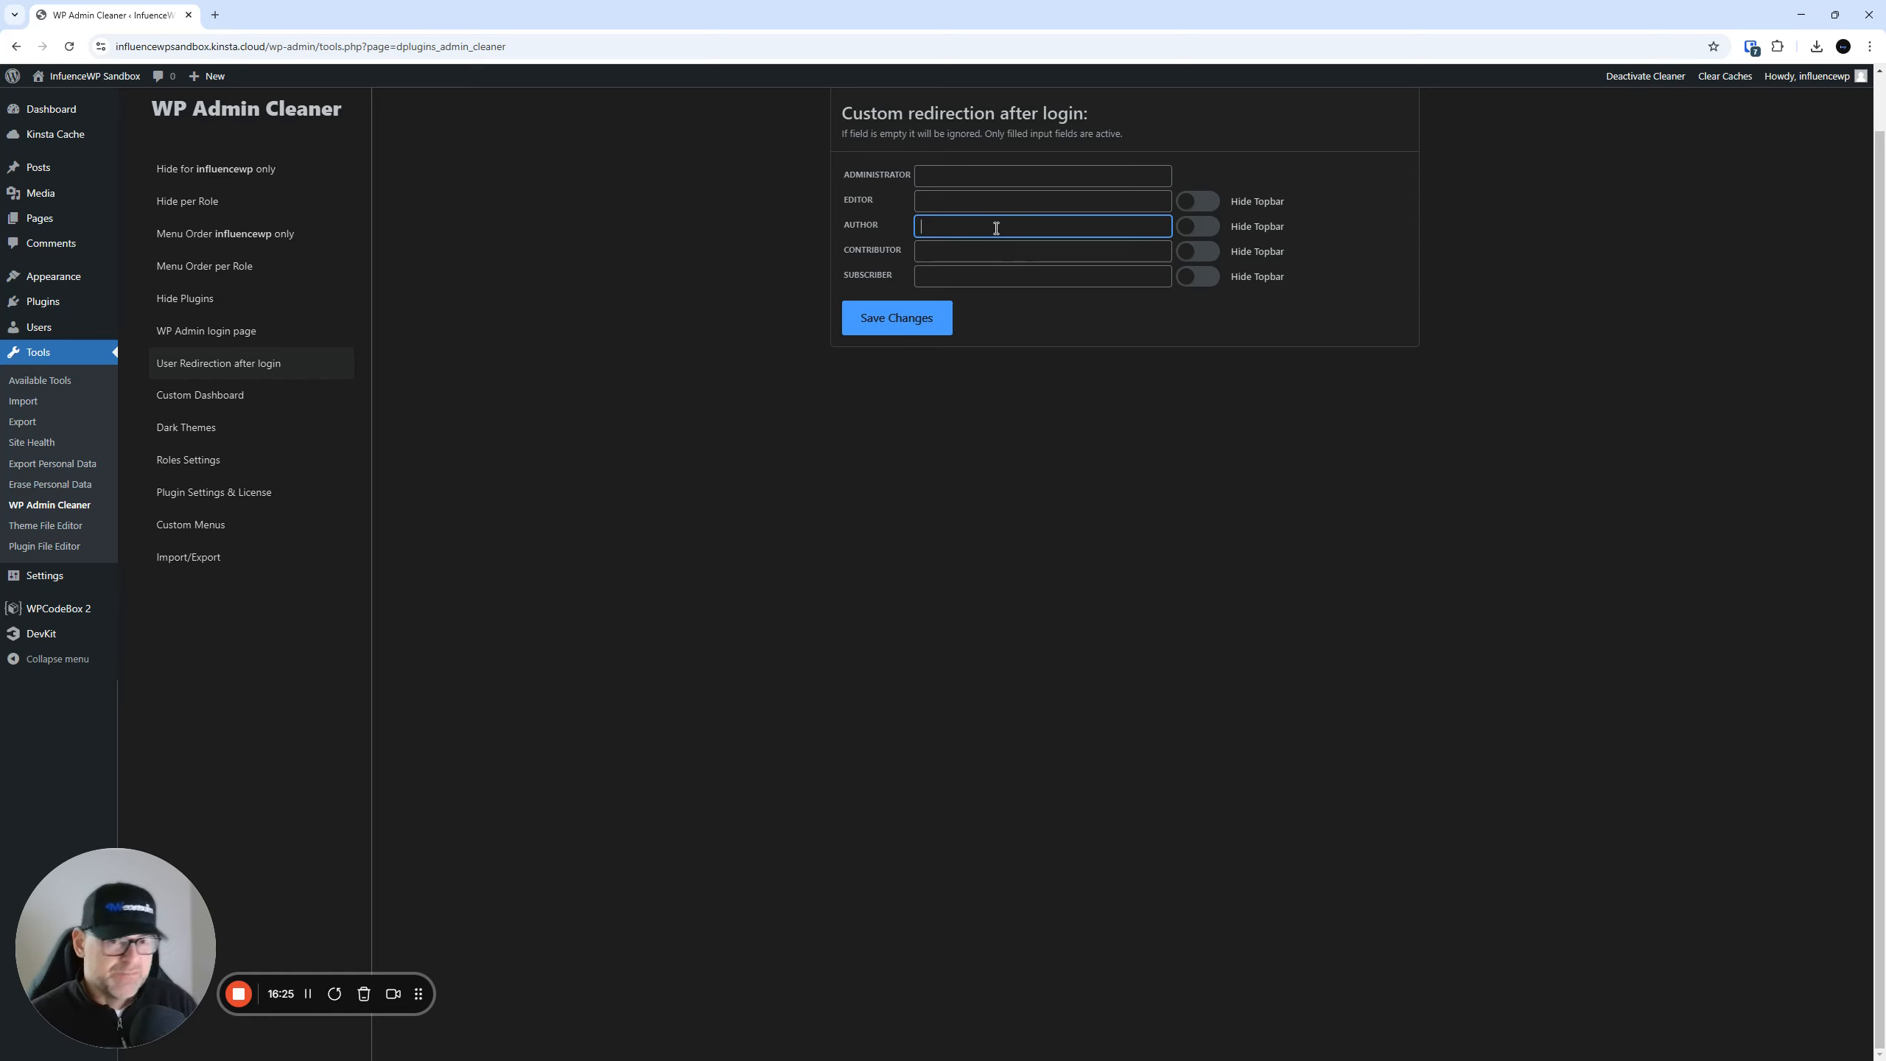
text(dkjdfkjdfkdfjskf)
key(BackSpace)
key(BackSpace)
key(BackSpace)
key(BackSpace)
key(BackSpace)
key(BackSpace)
key(BackSpace)
key(BackSpace)
key(BackSpace)
key(BackSpace)
key(BackSpace)
key(BackSpace)
key(BackSpace)
key(BackSpace)
key(BackSpace)
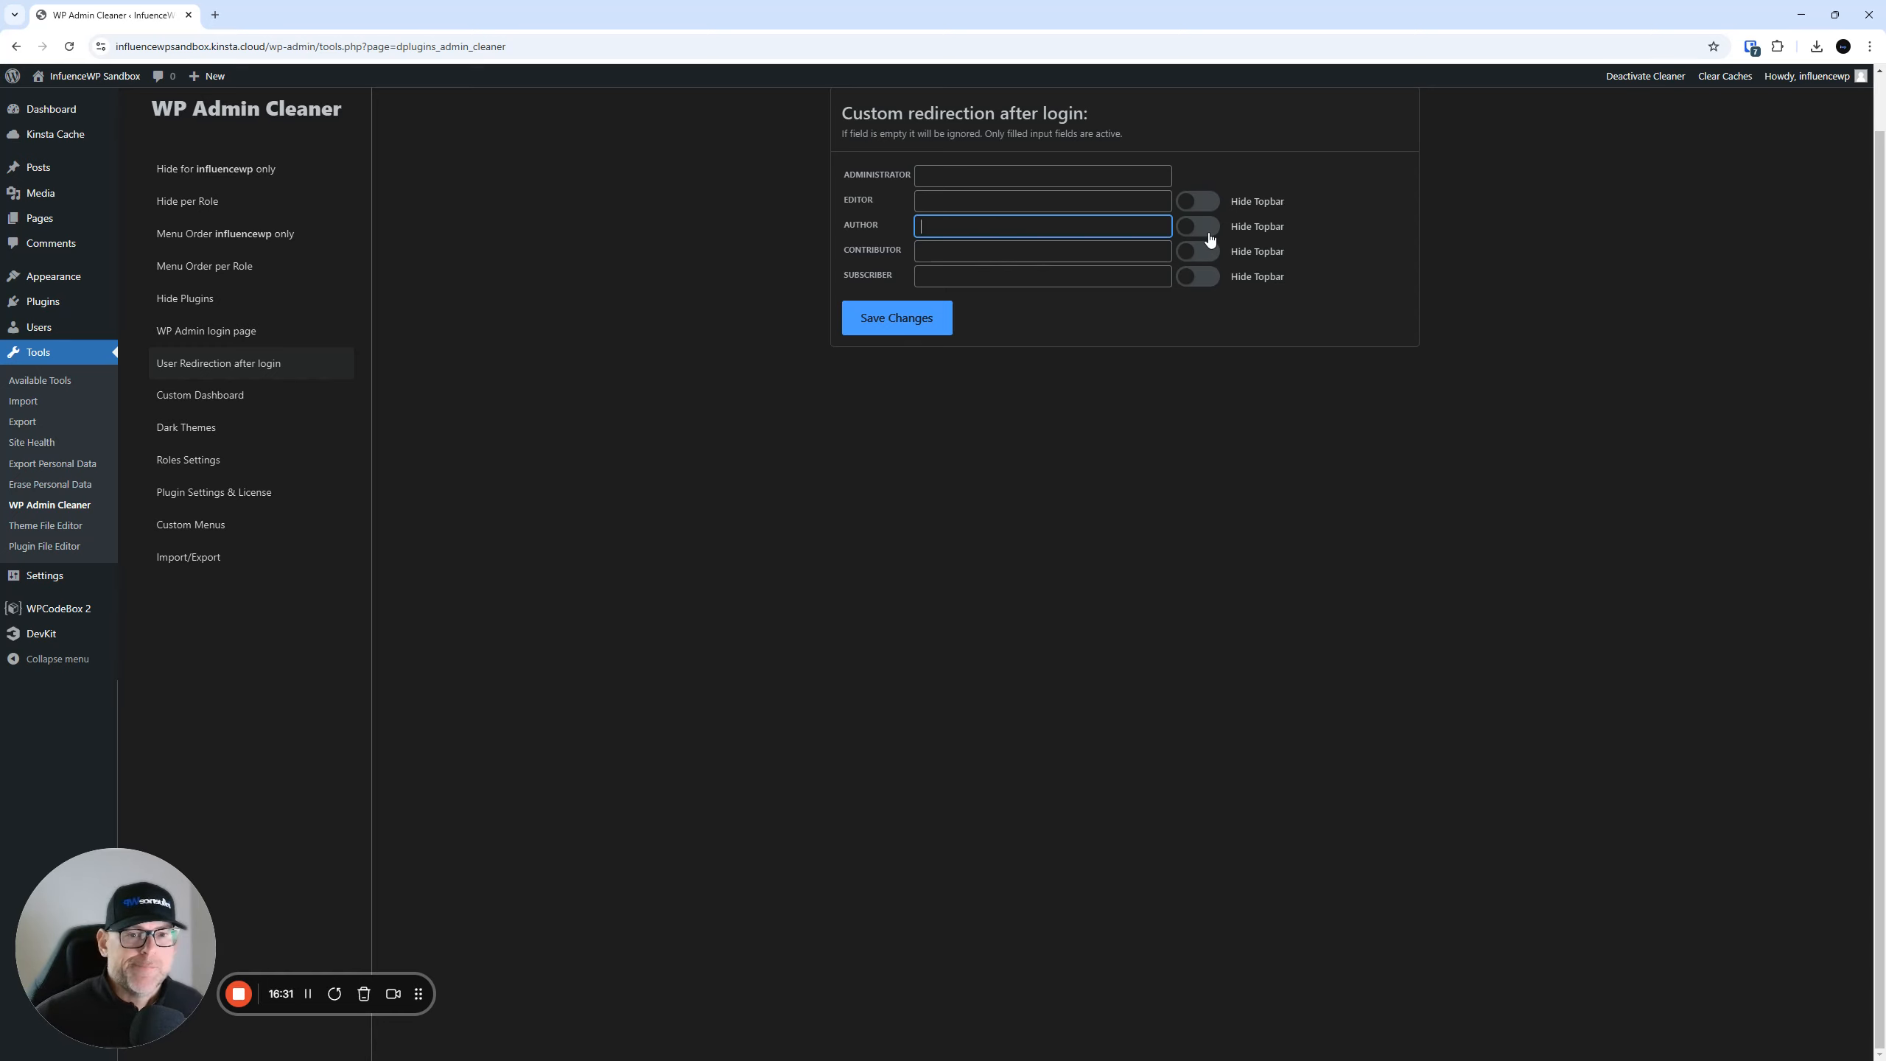
click(1210, 236)
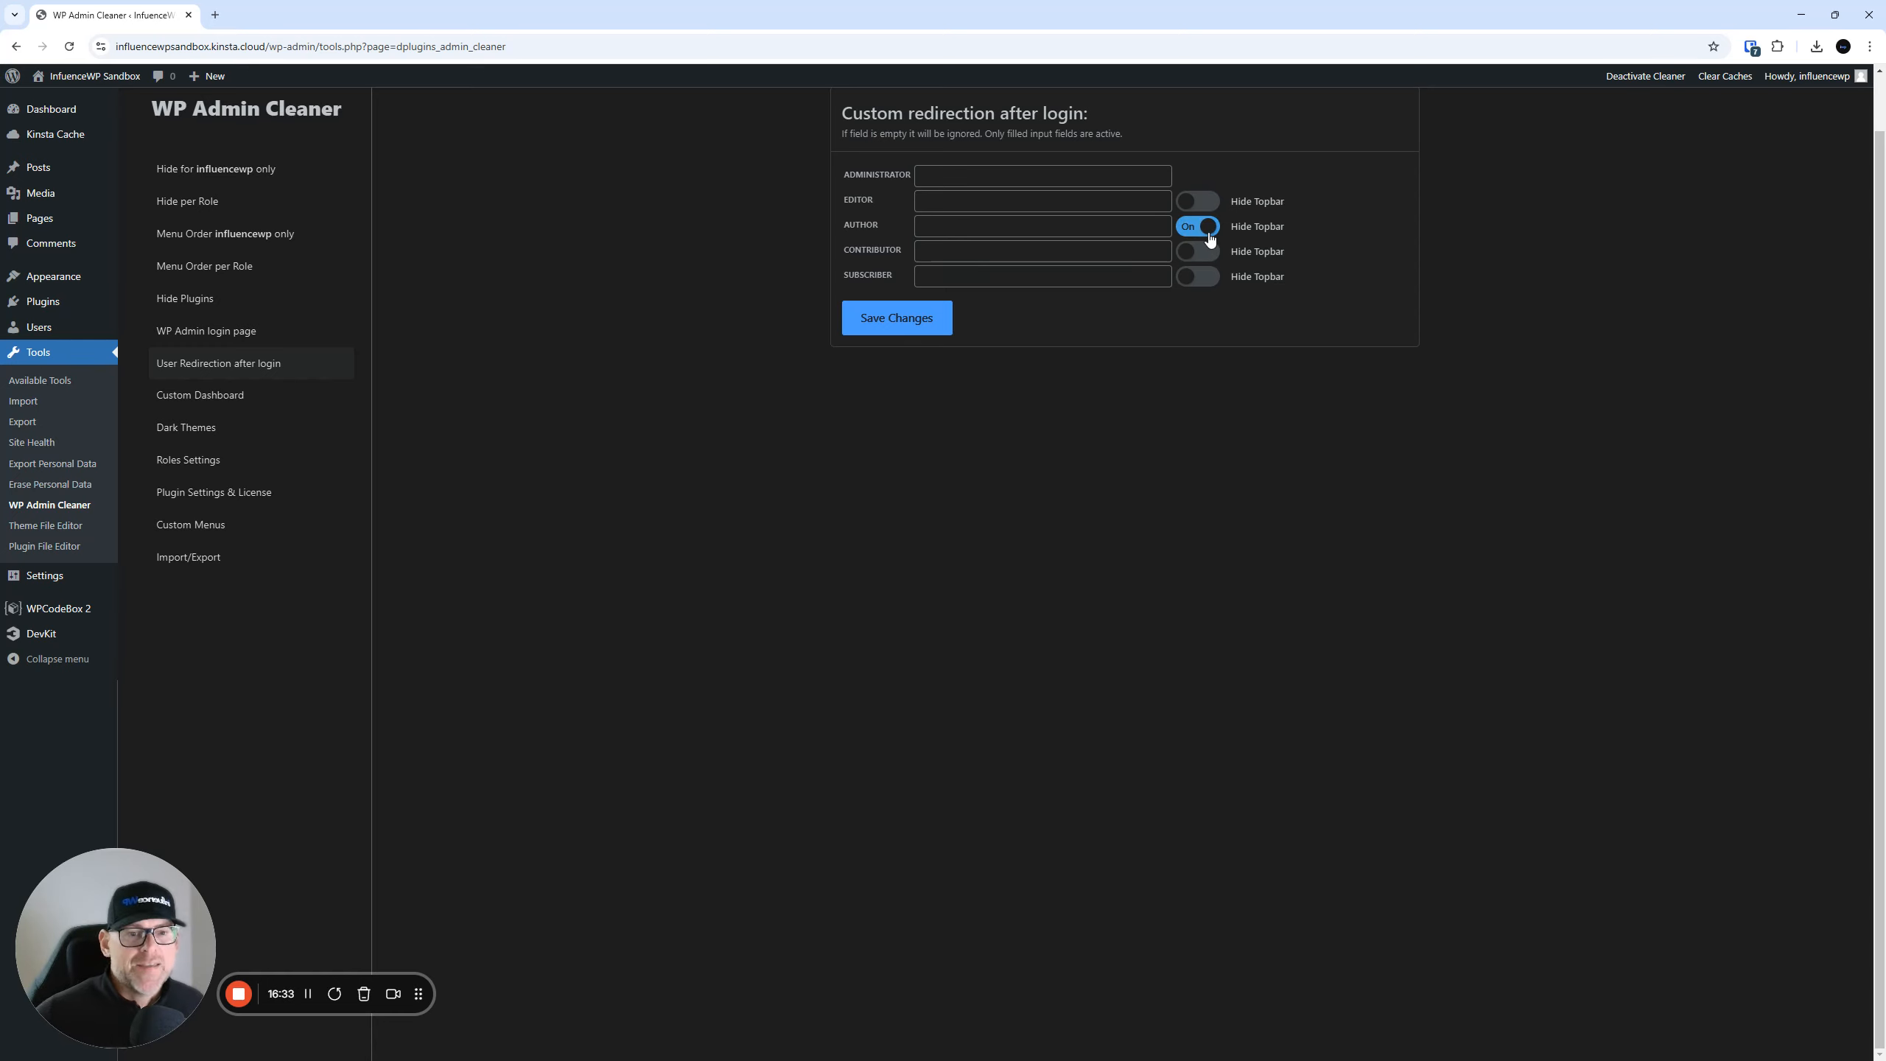
click(1209, 236)
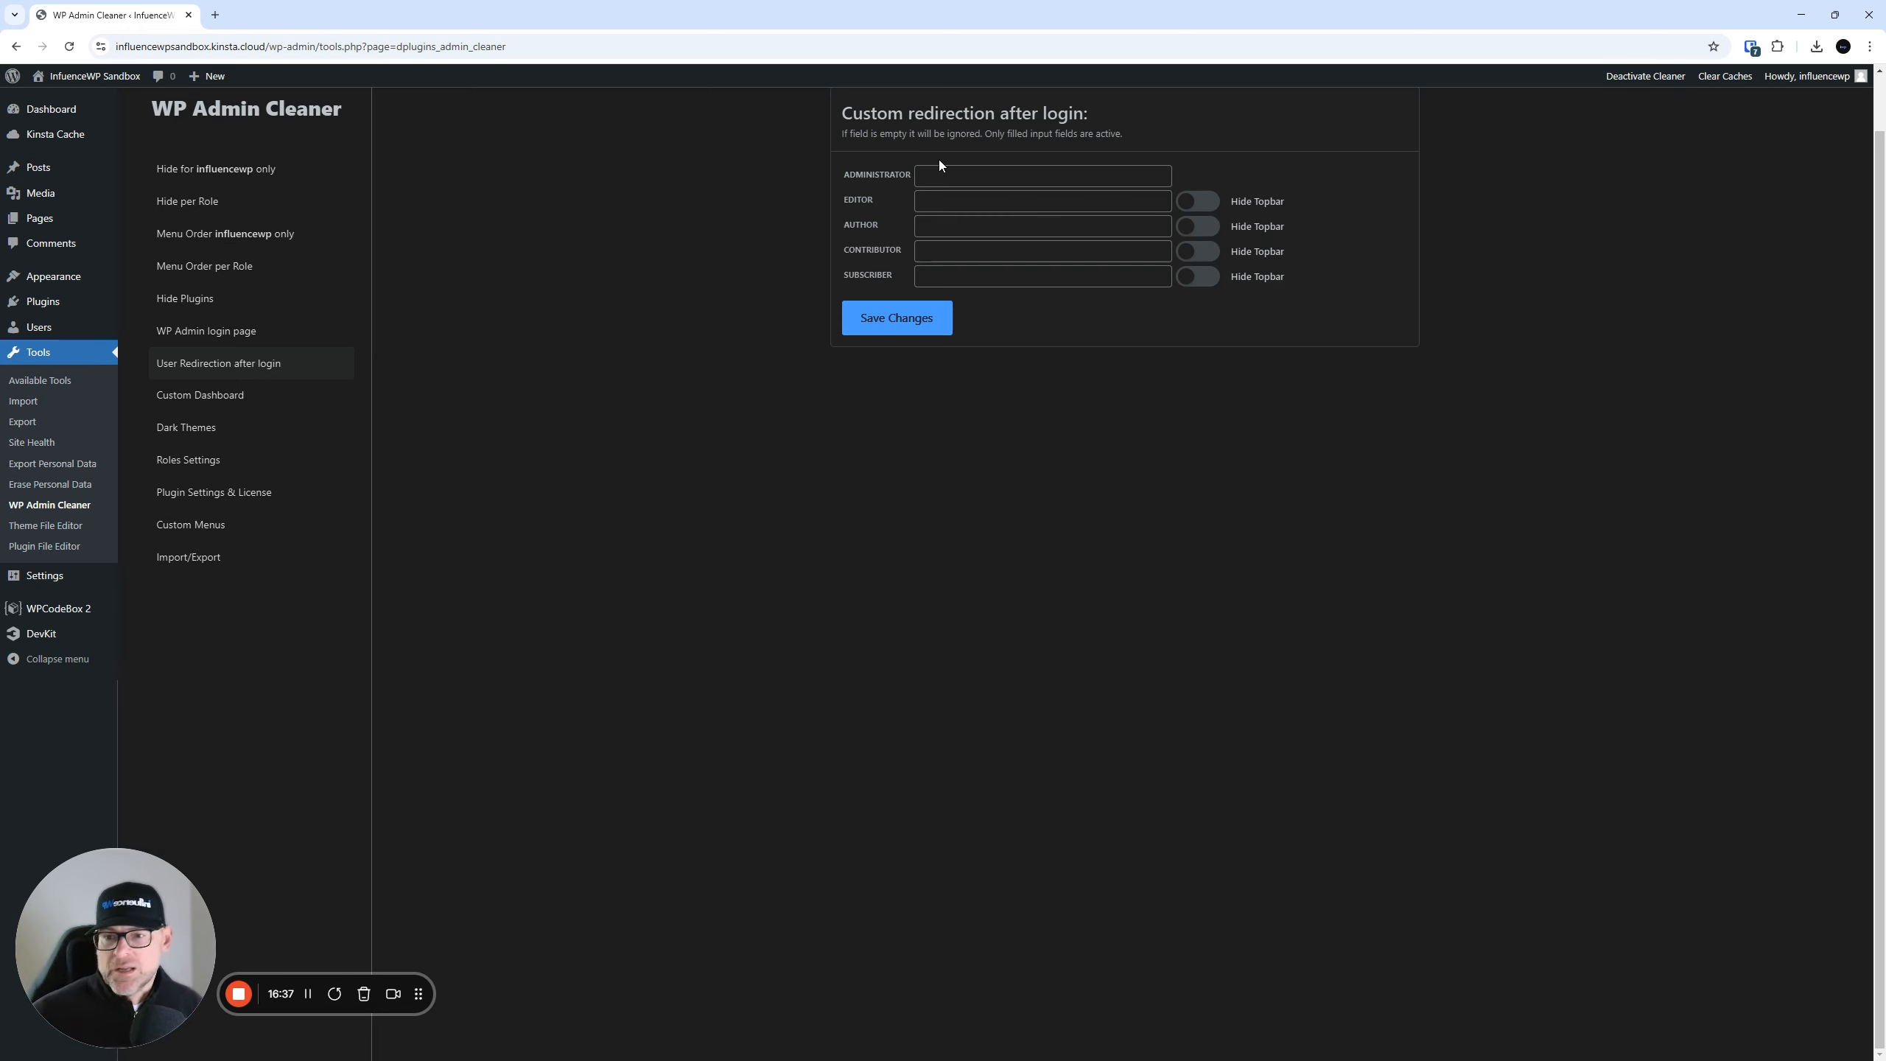
click(240, 407)
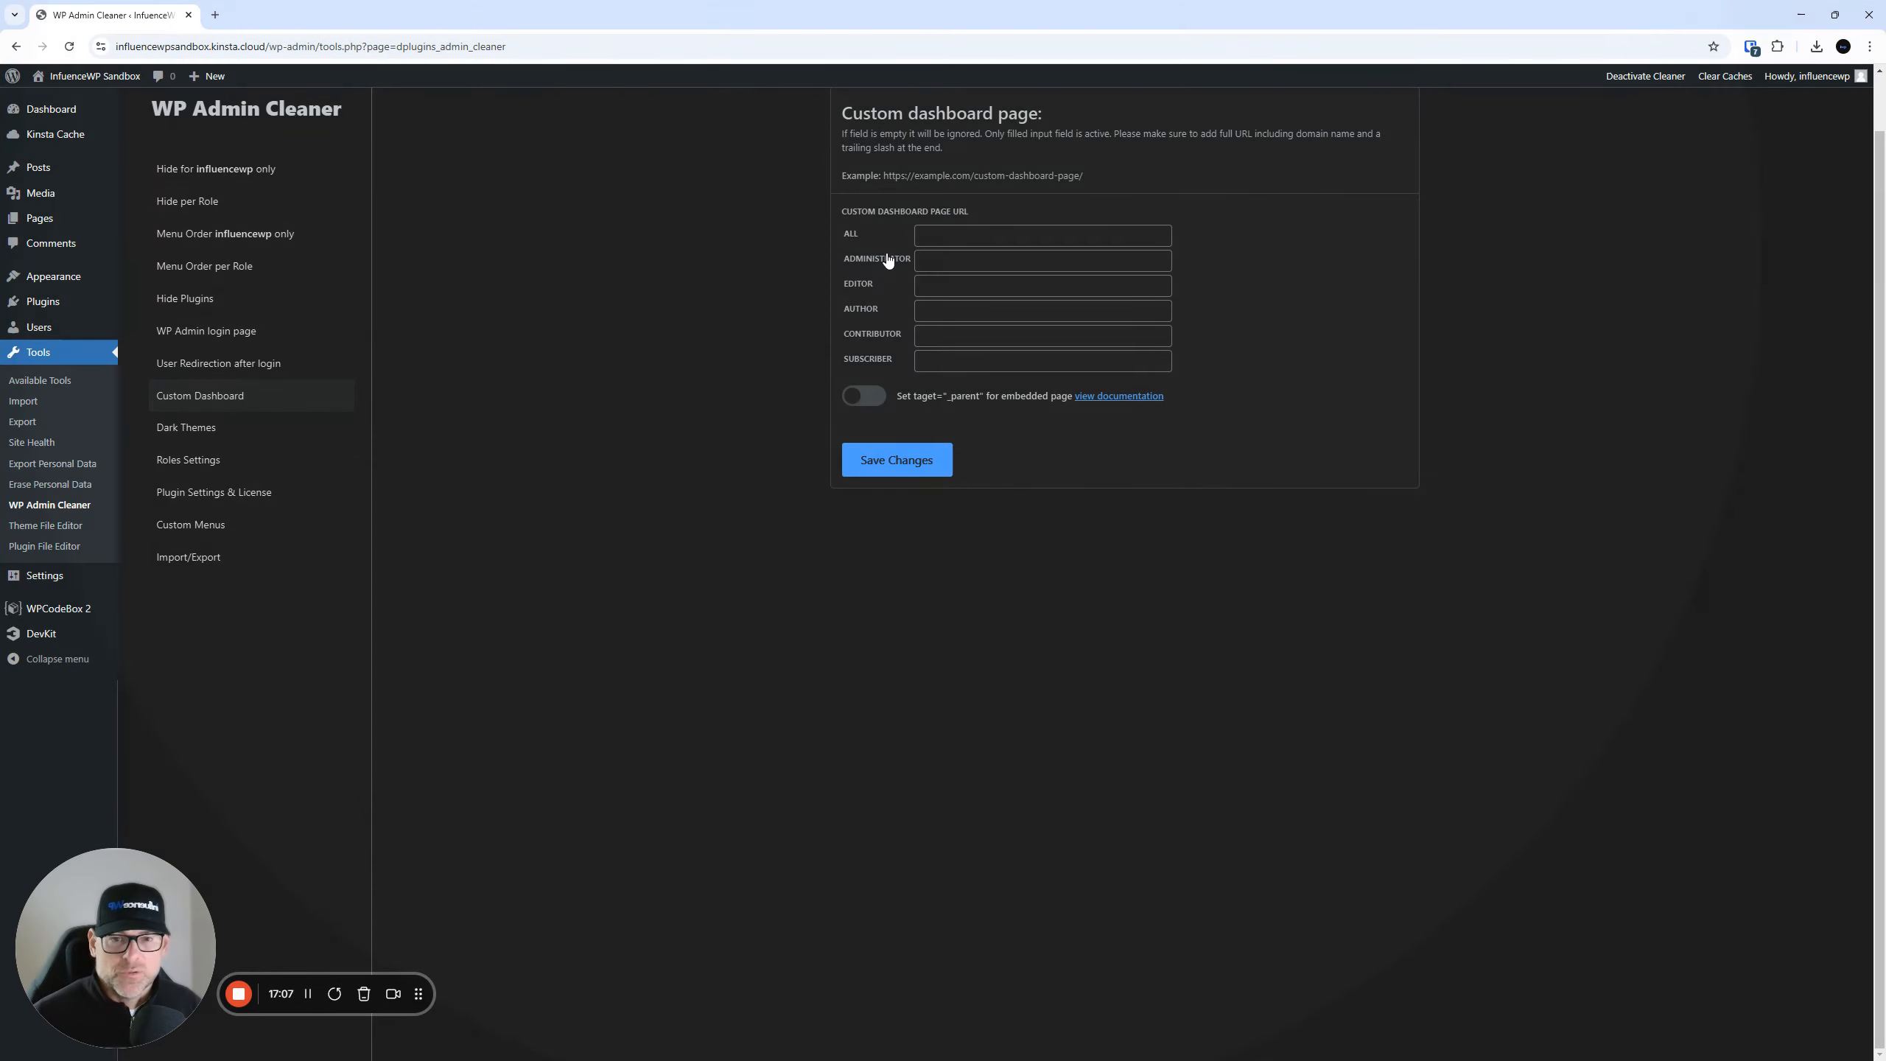
click(943, 233)
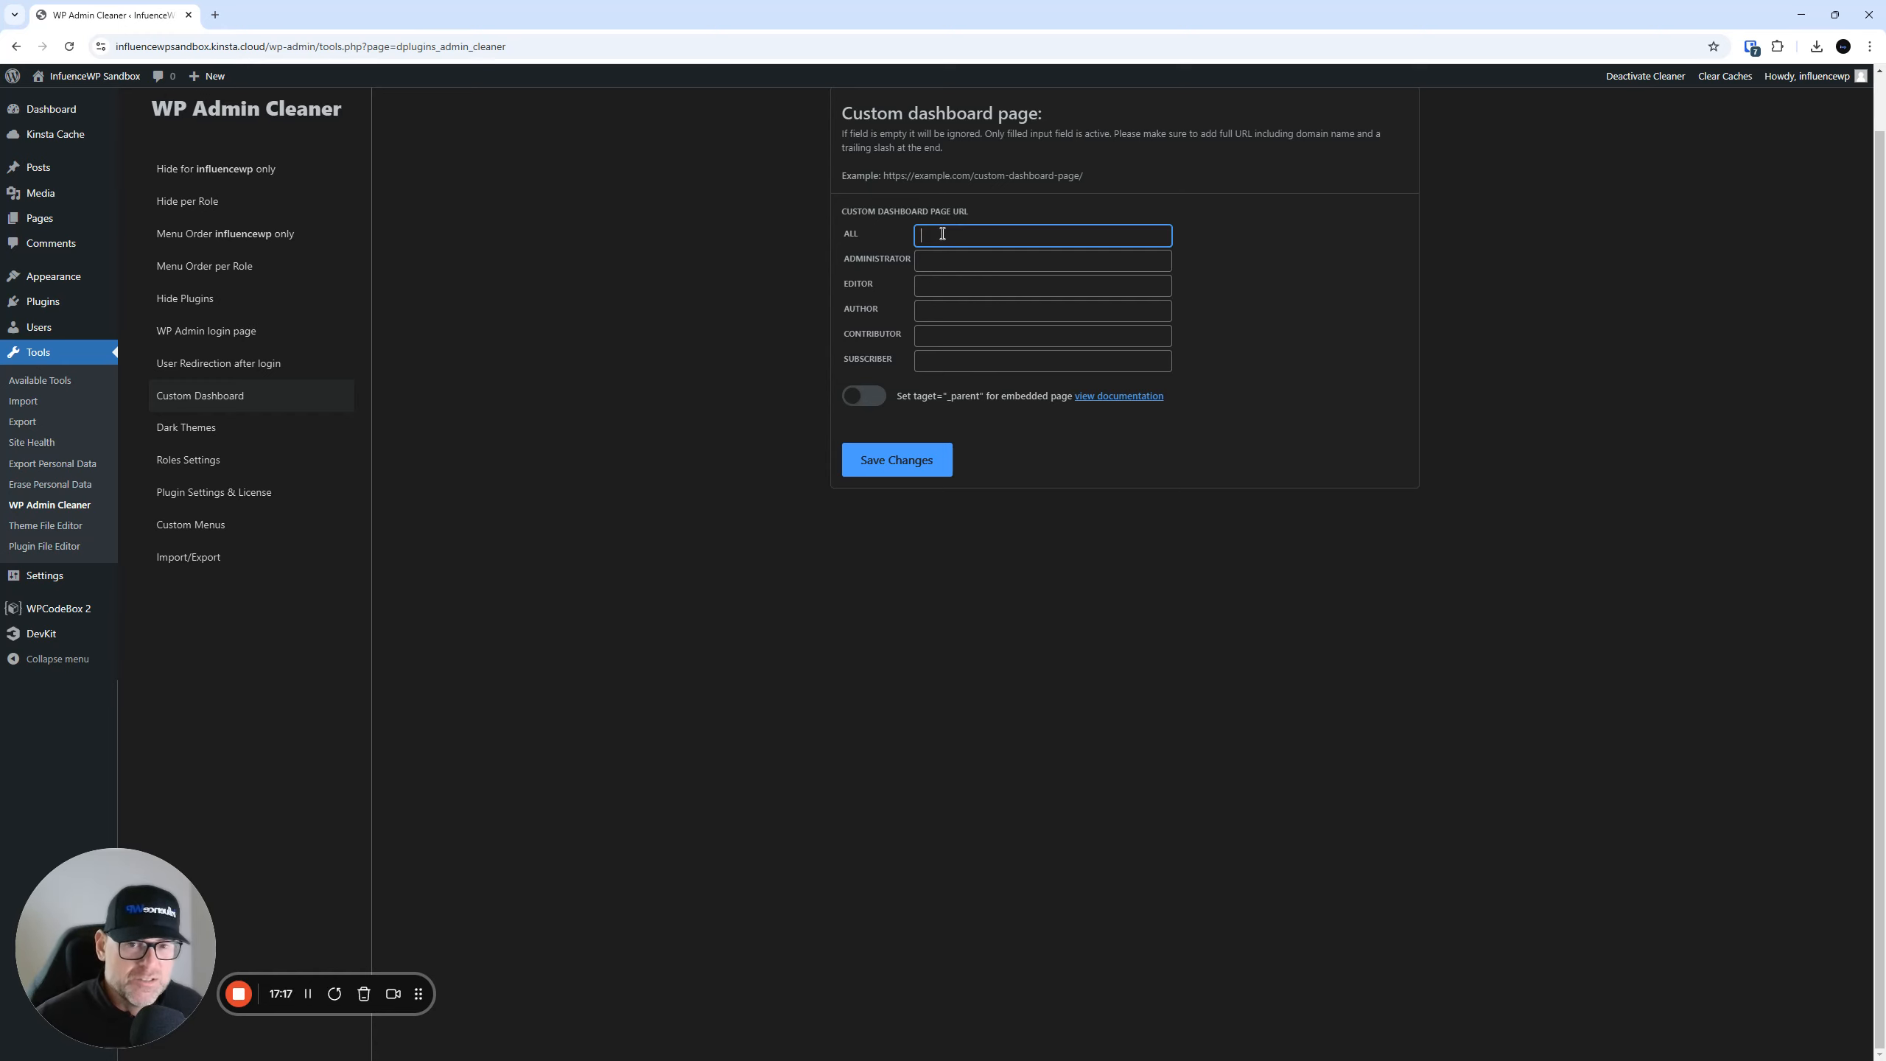
click(1017, 667)
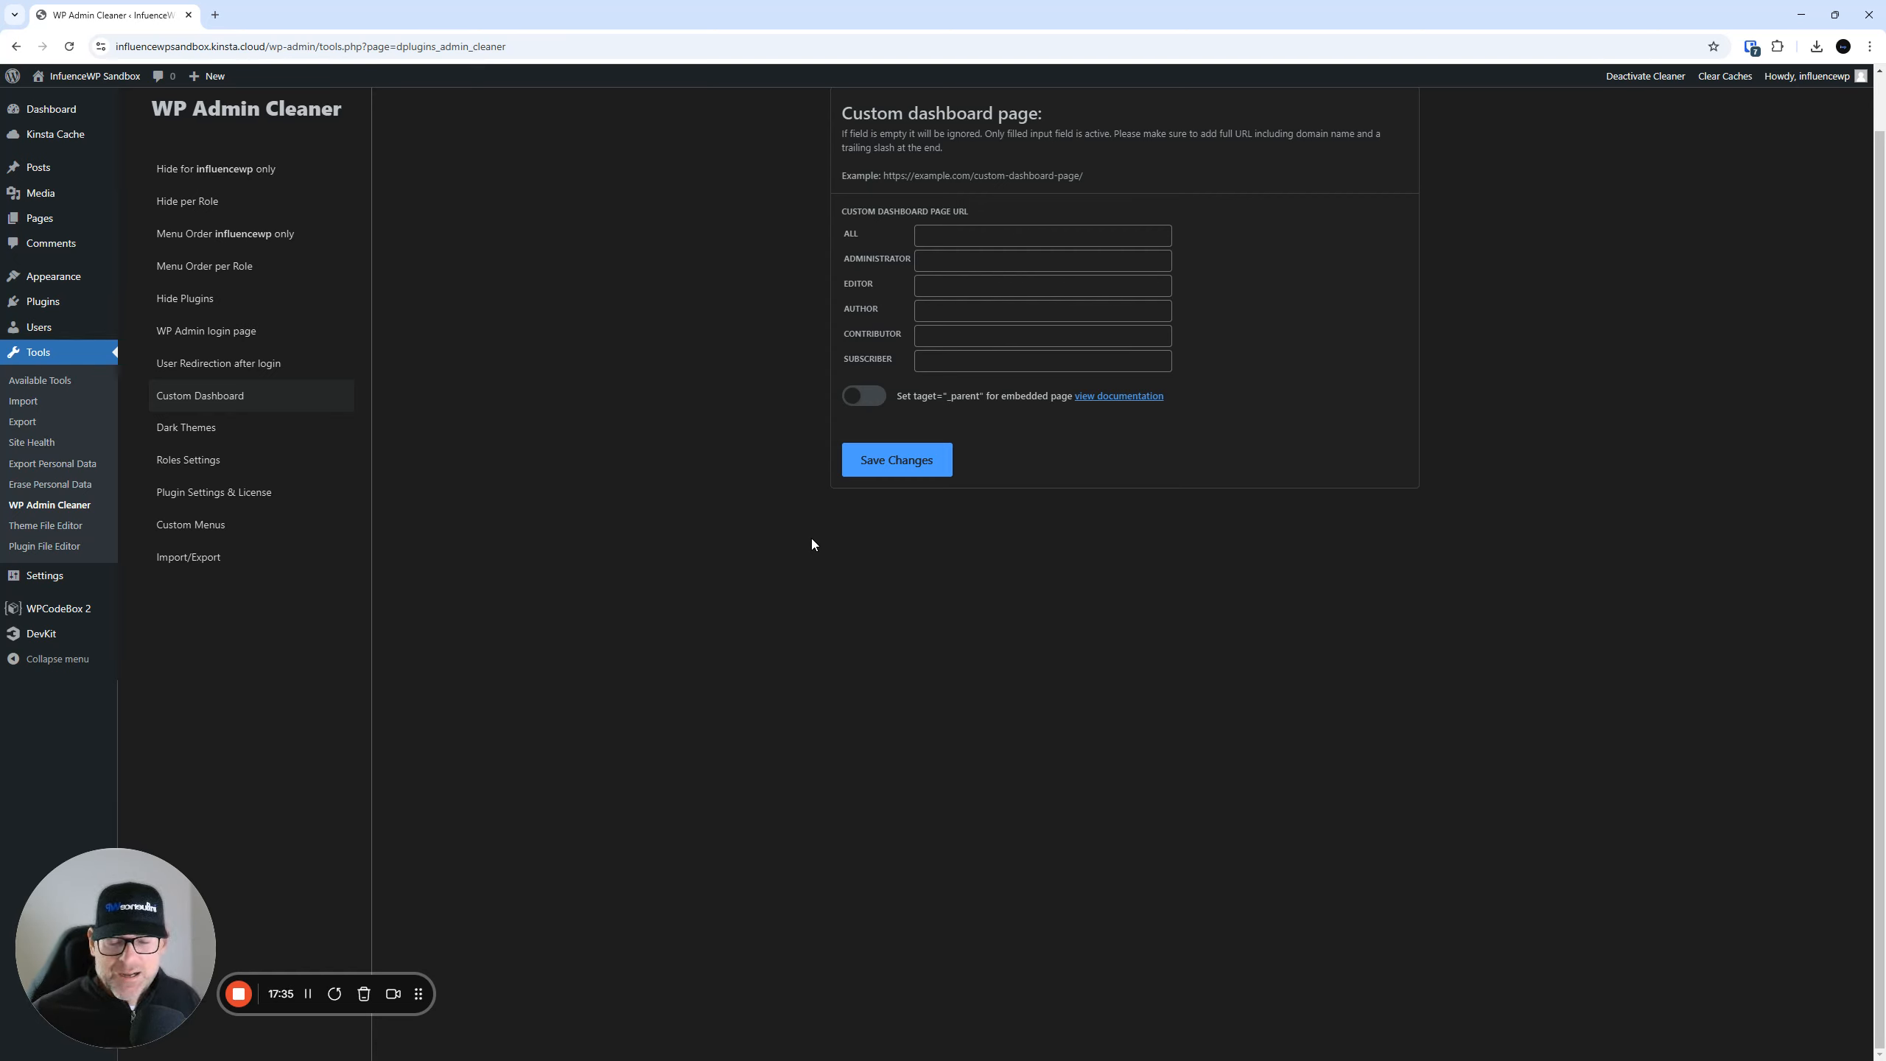
click(985, 312)
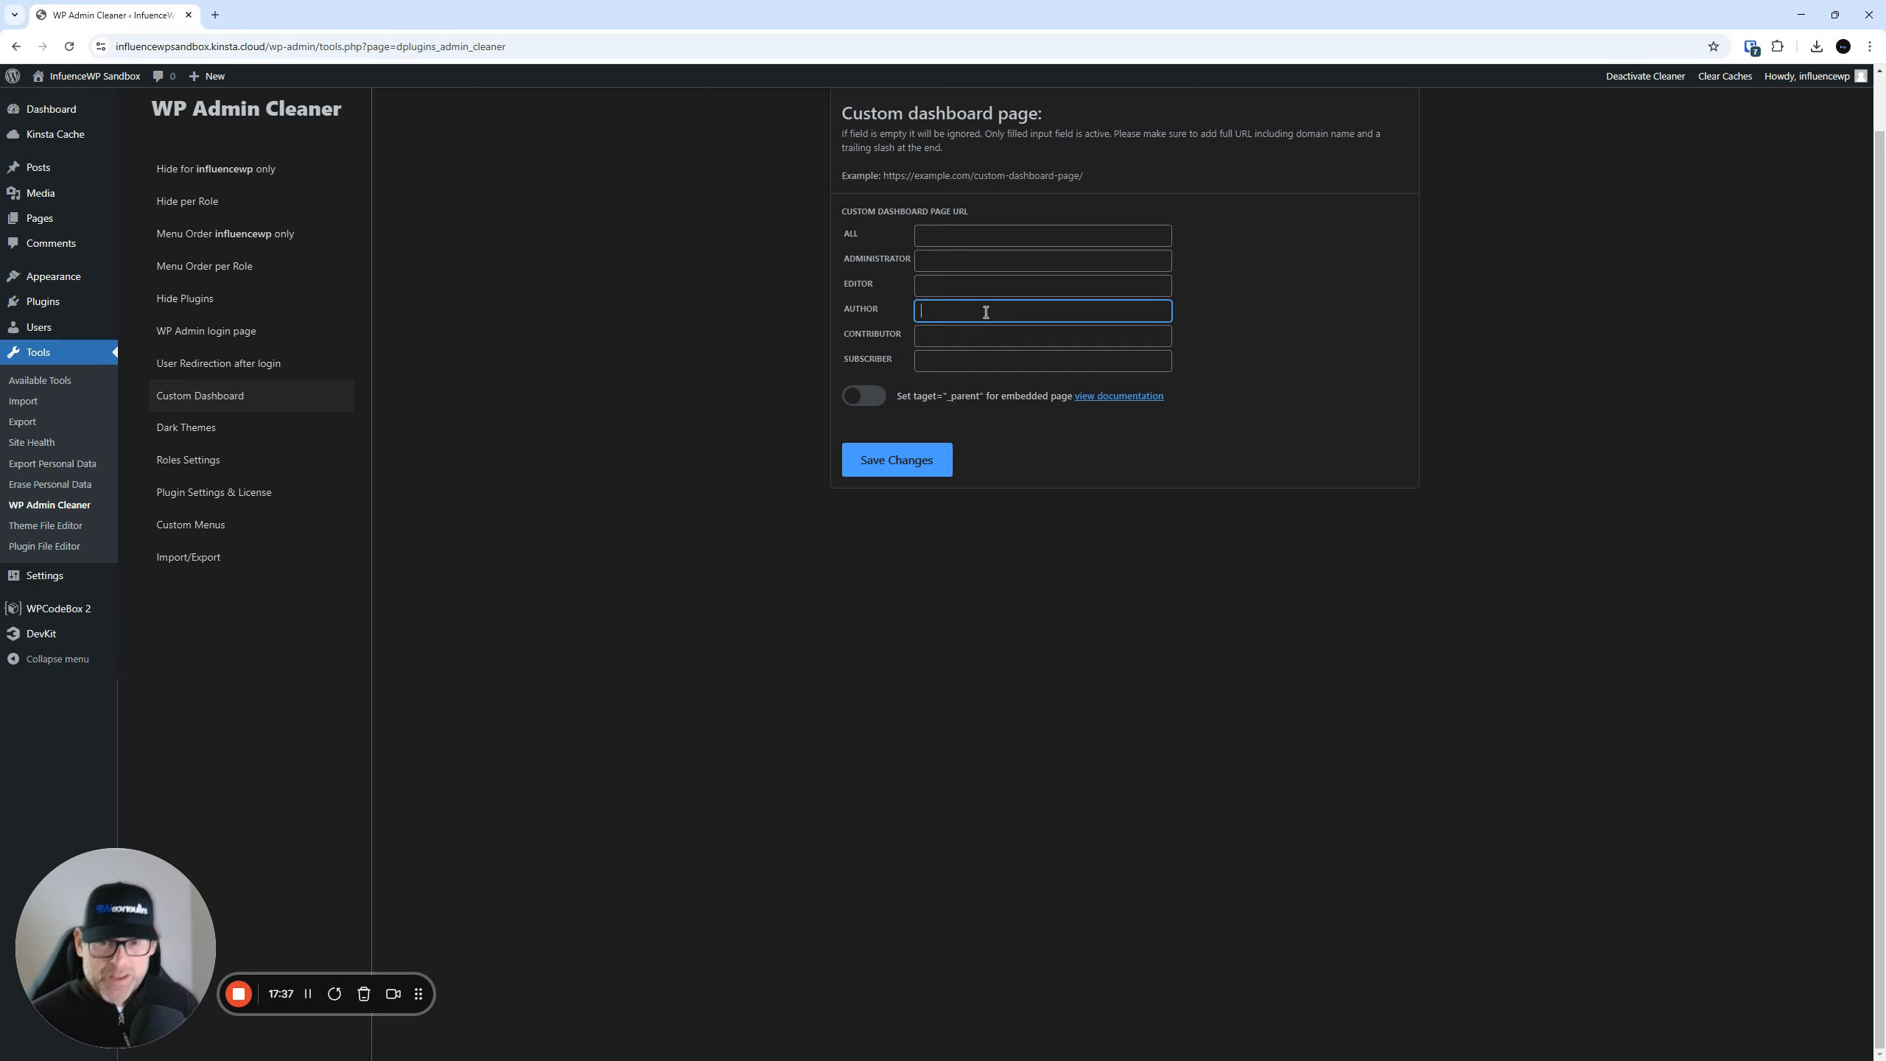
text(http)
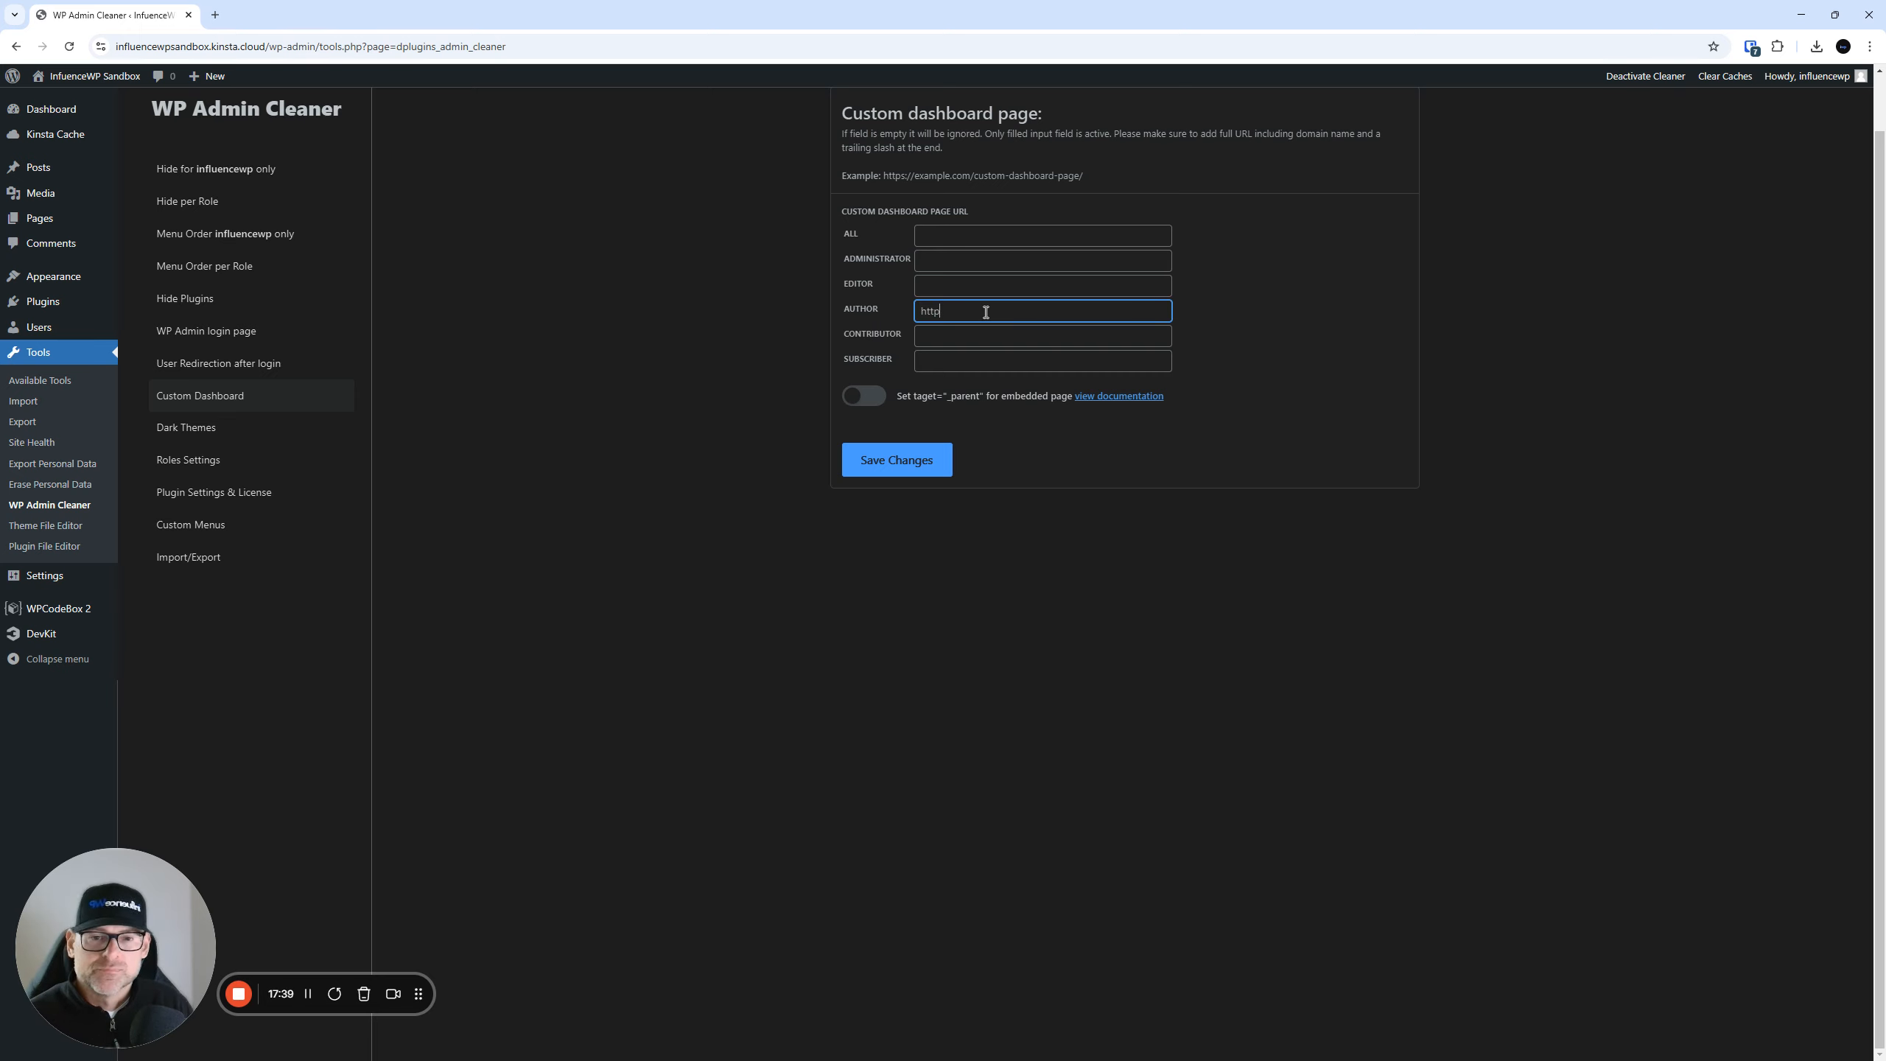
text(s://)
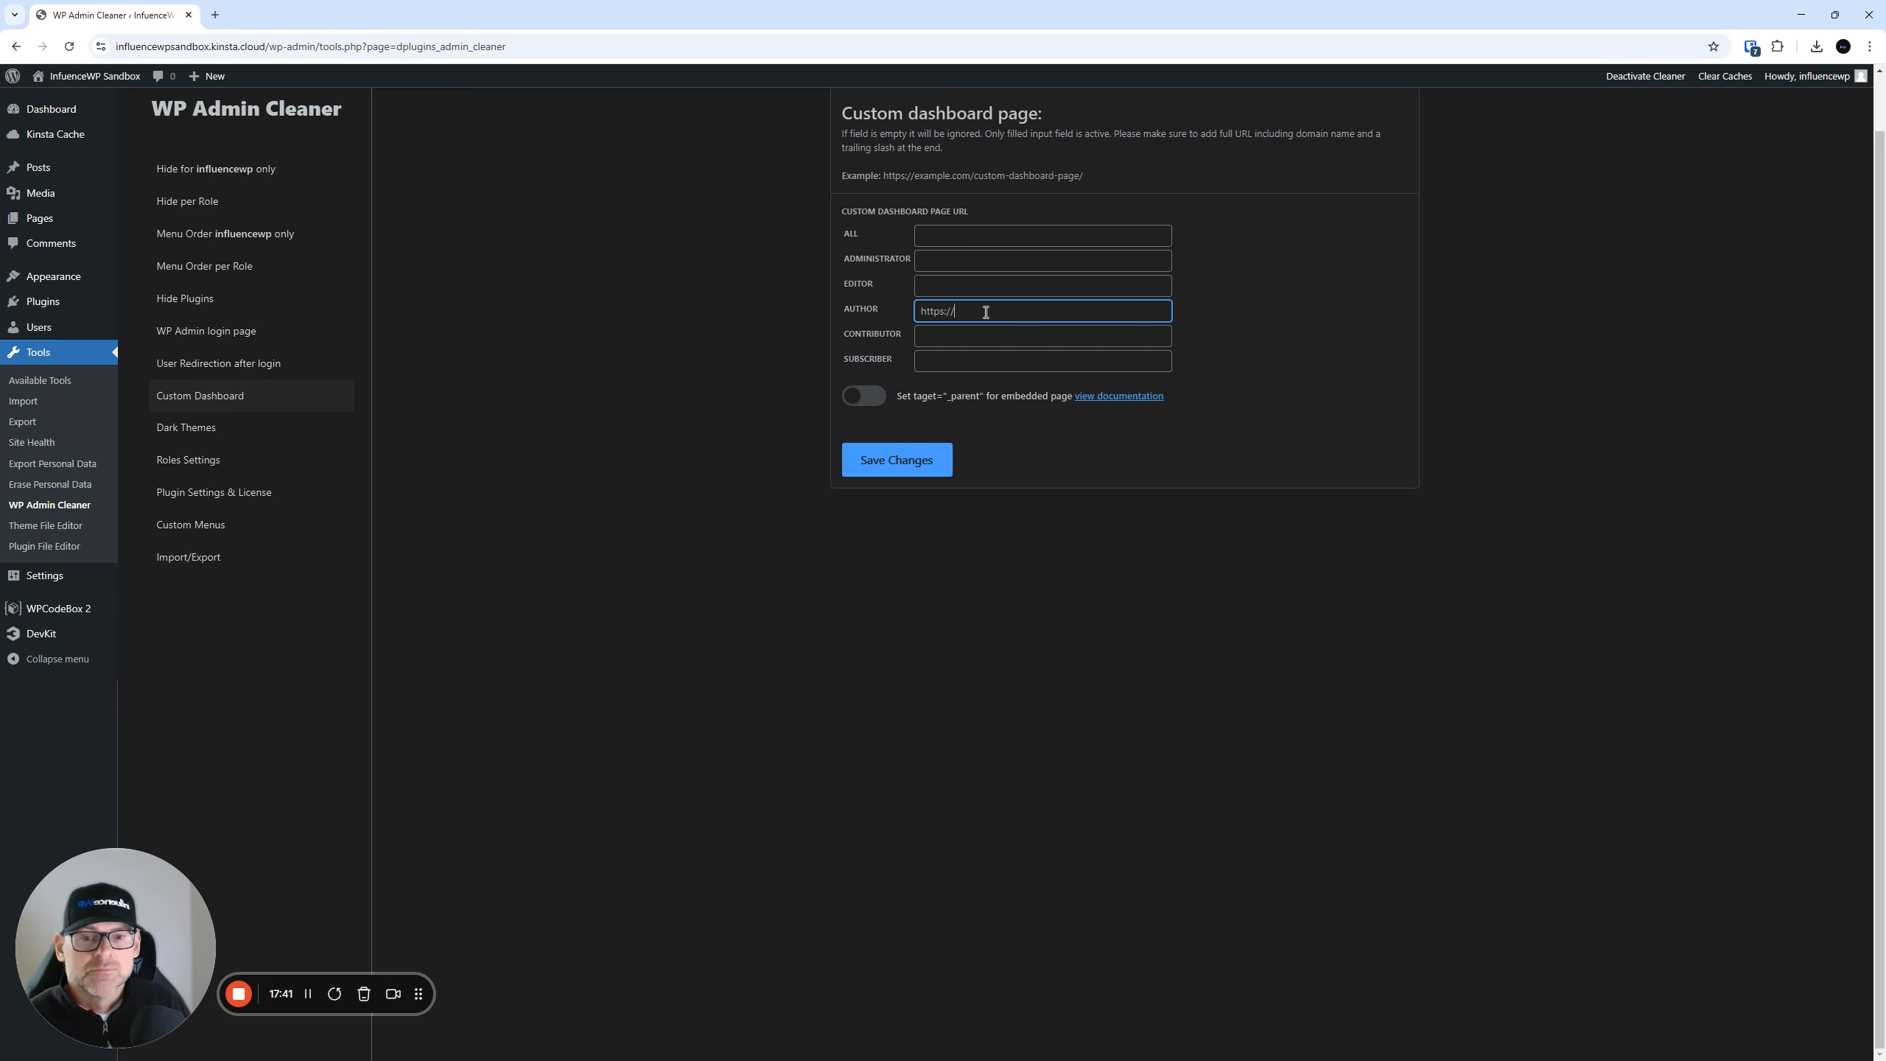
drag(265, 47, 192, 49)
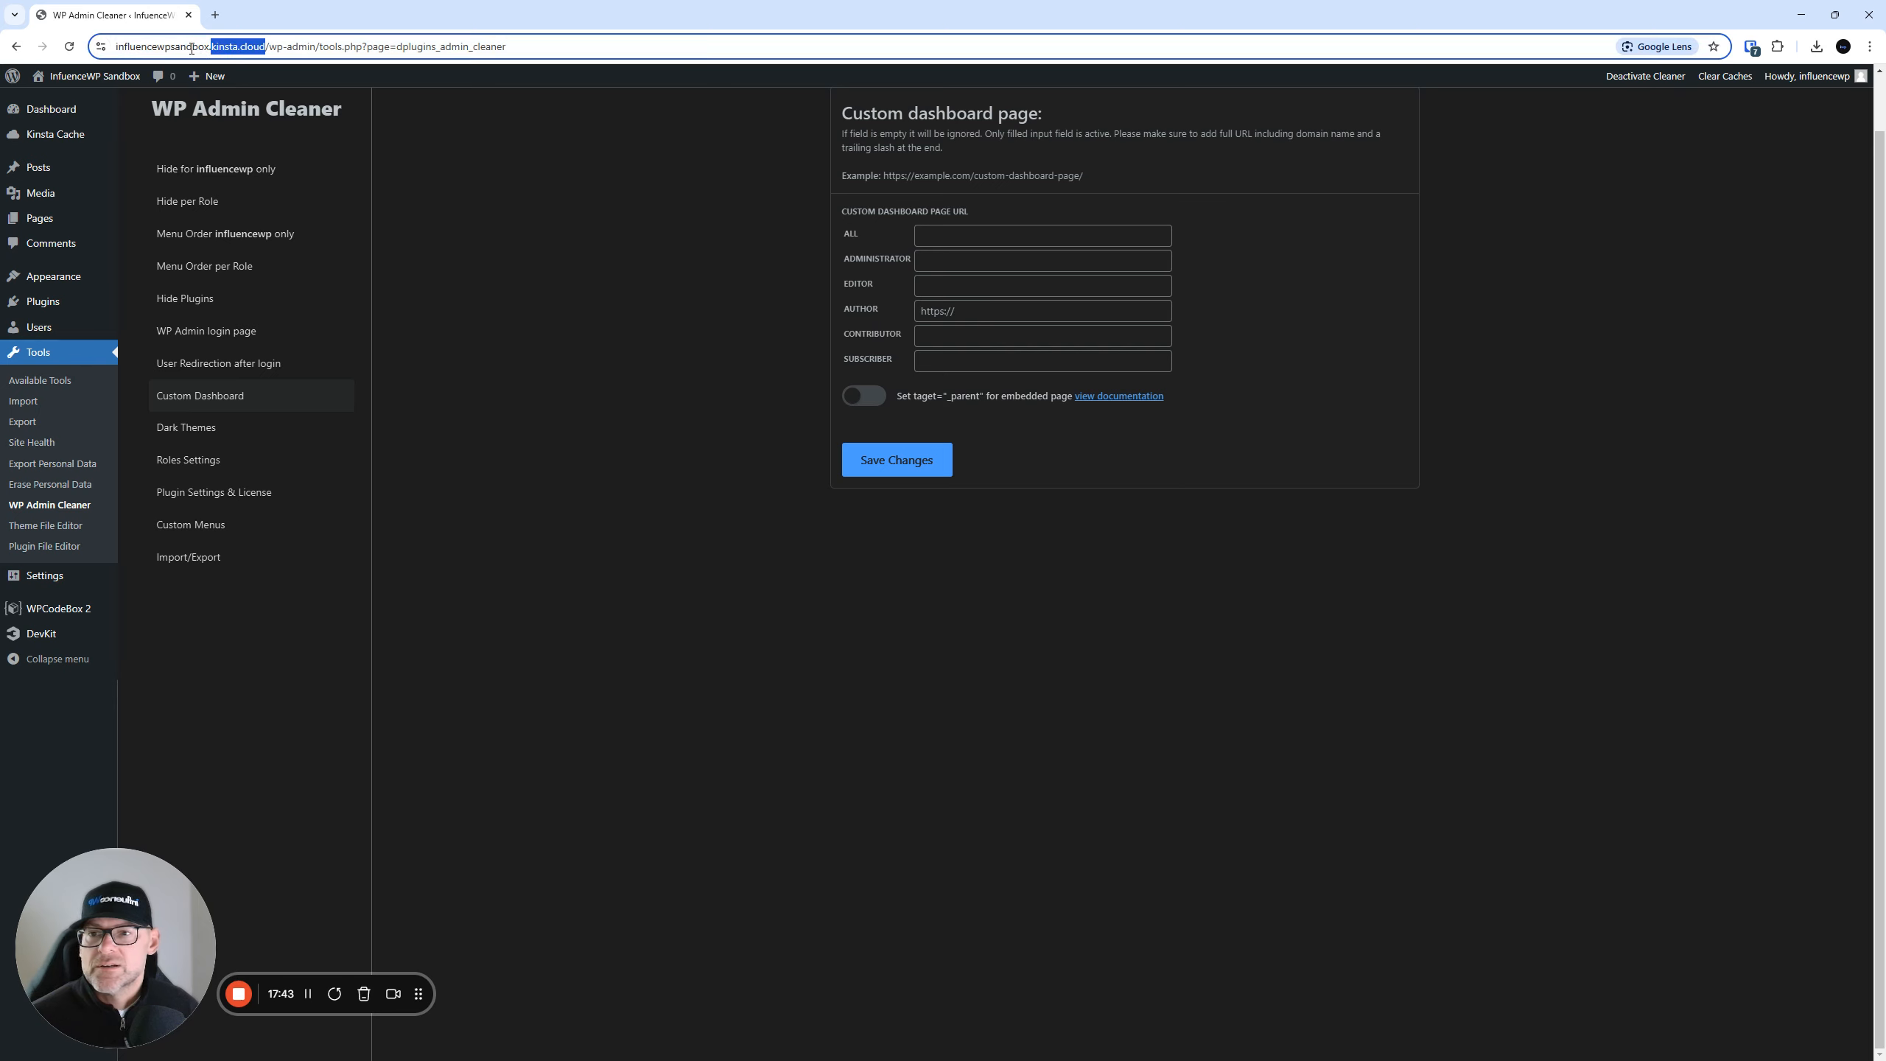
drag(977, 316, 827, 314)
text(https://influencewpsandbox.kinsta.cloud/)
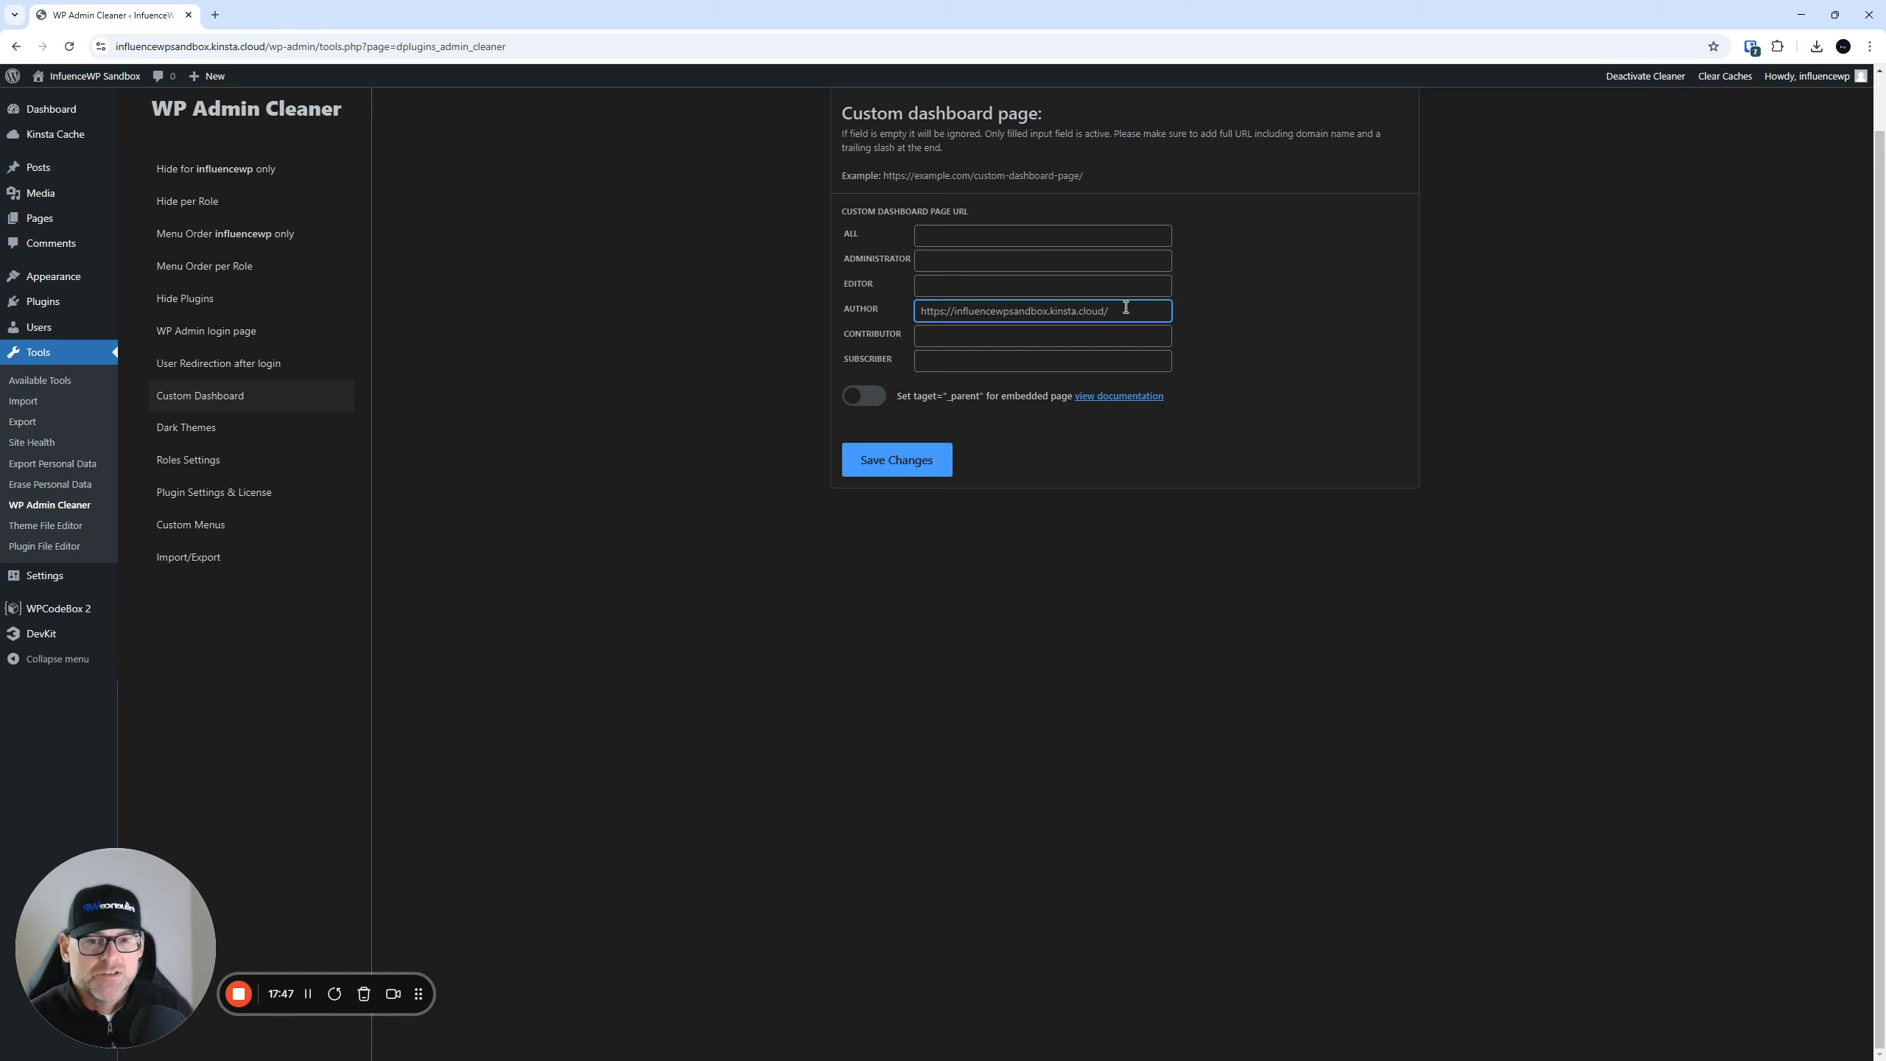
text(authordash)
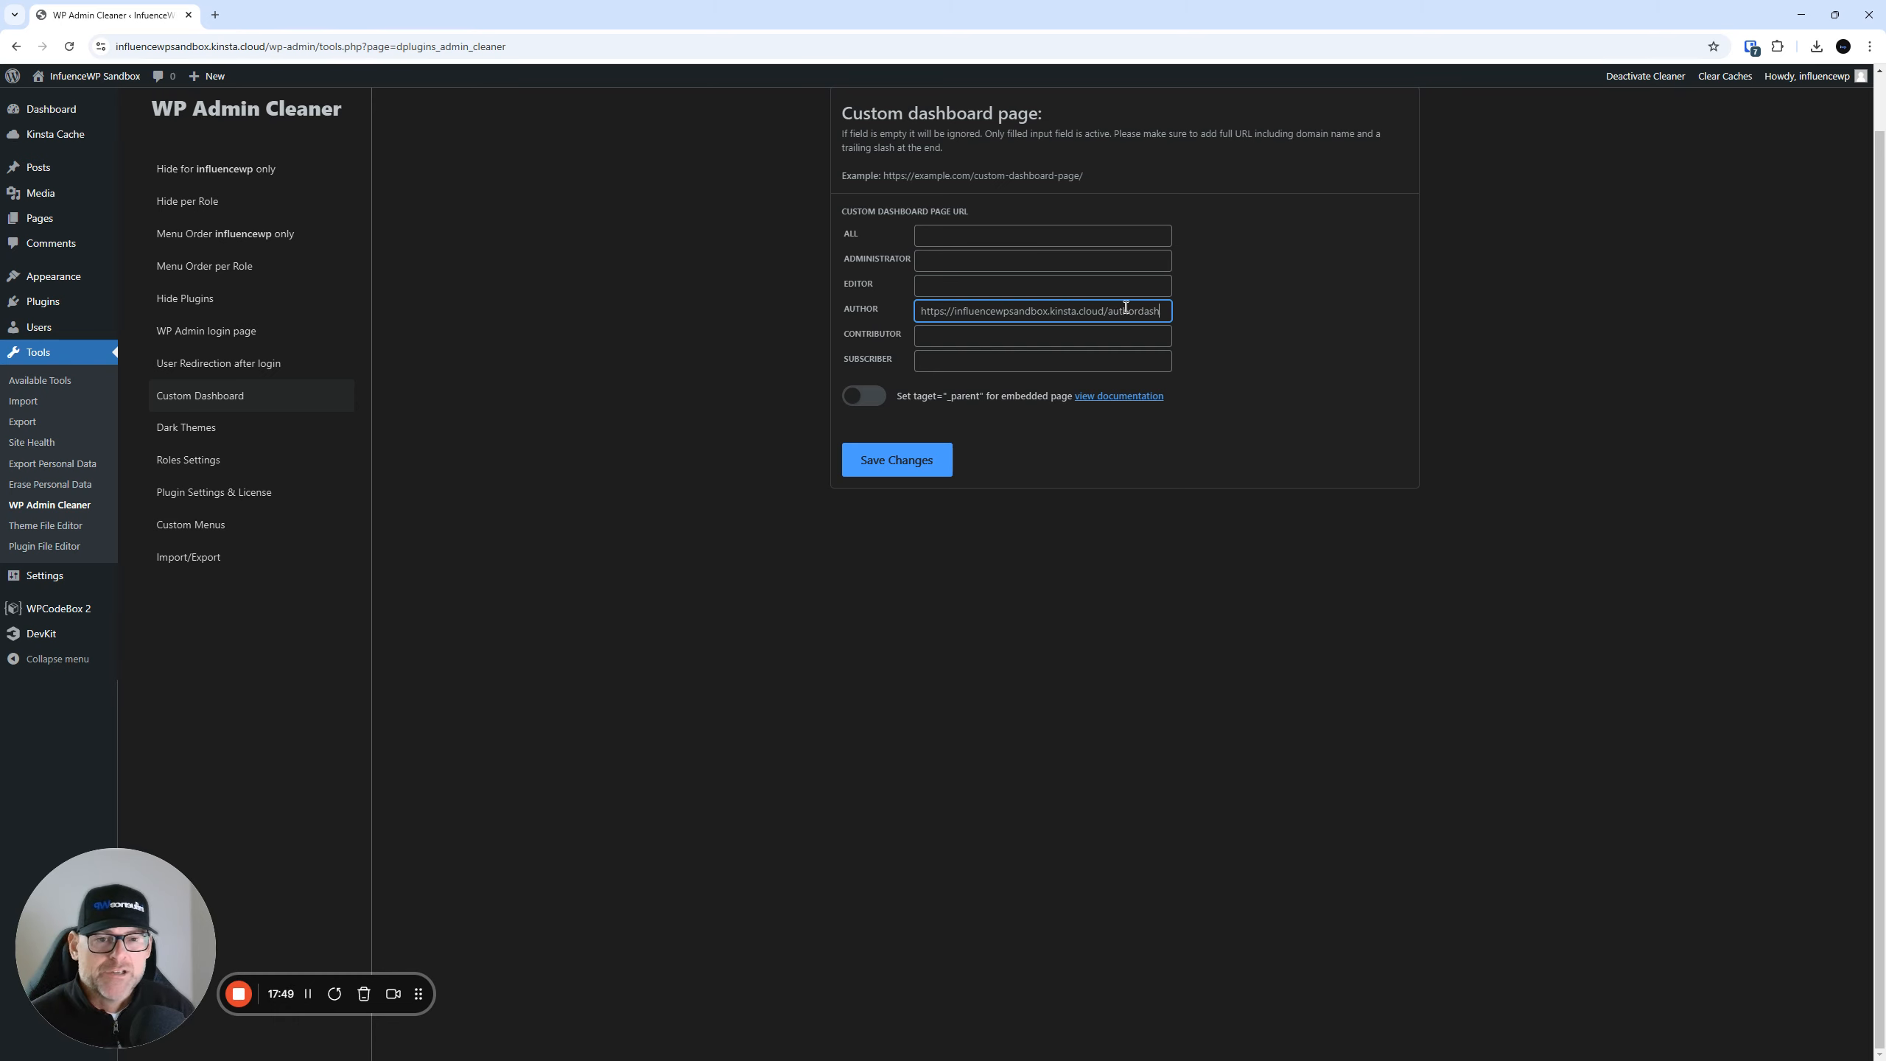
click(913, 467)
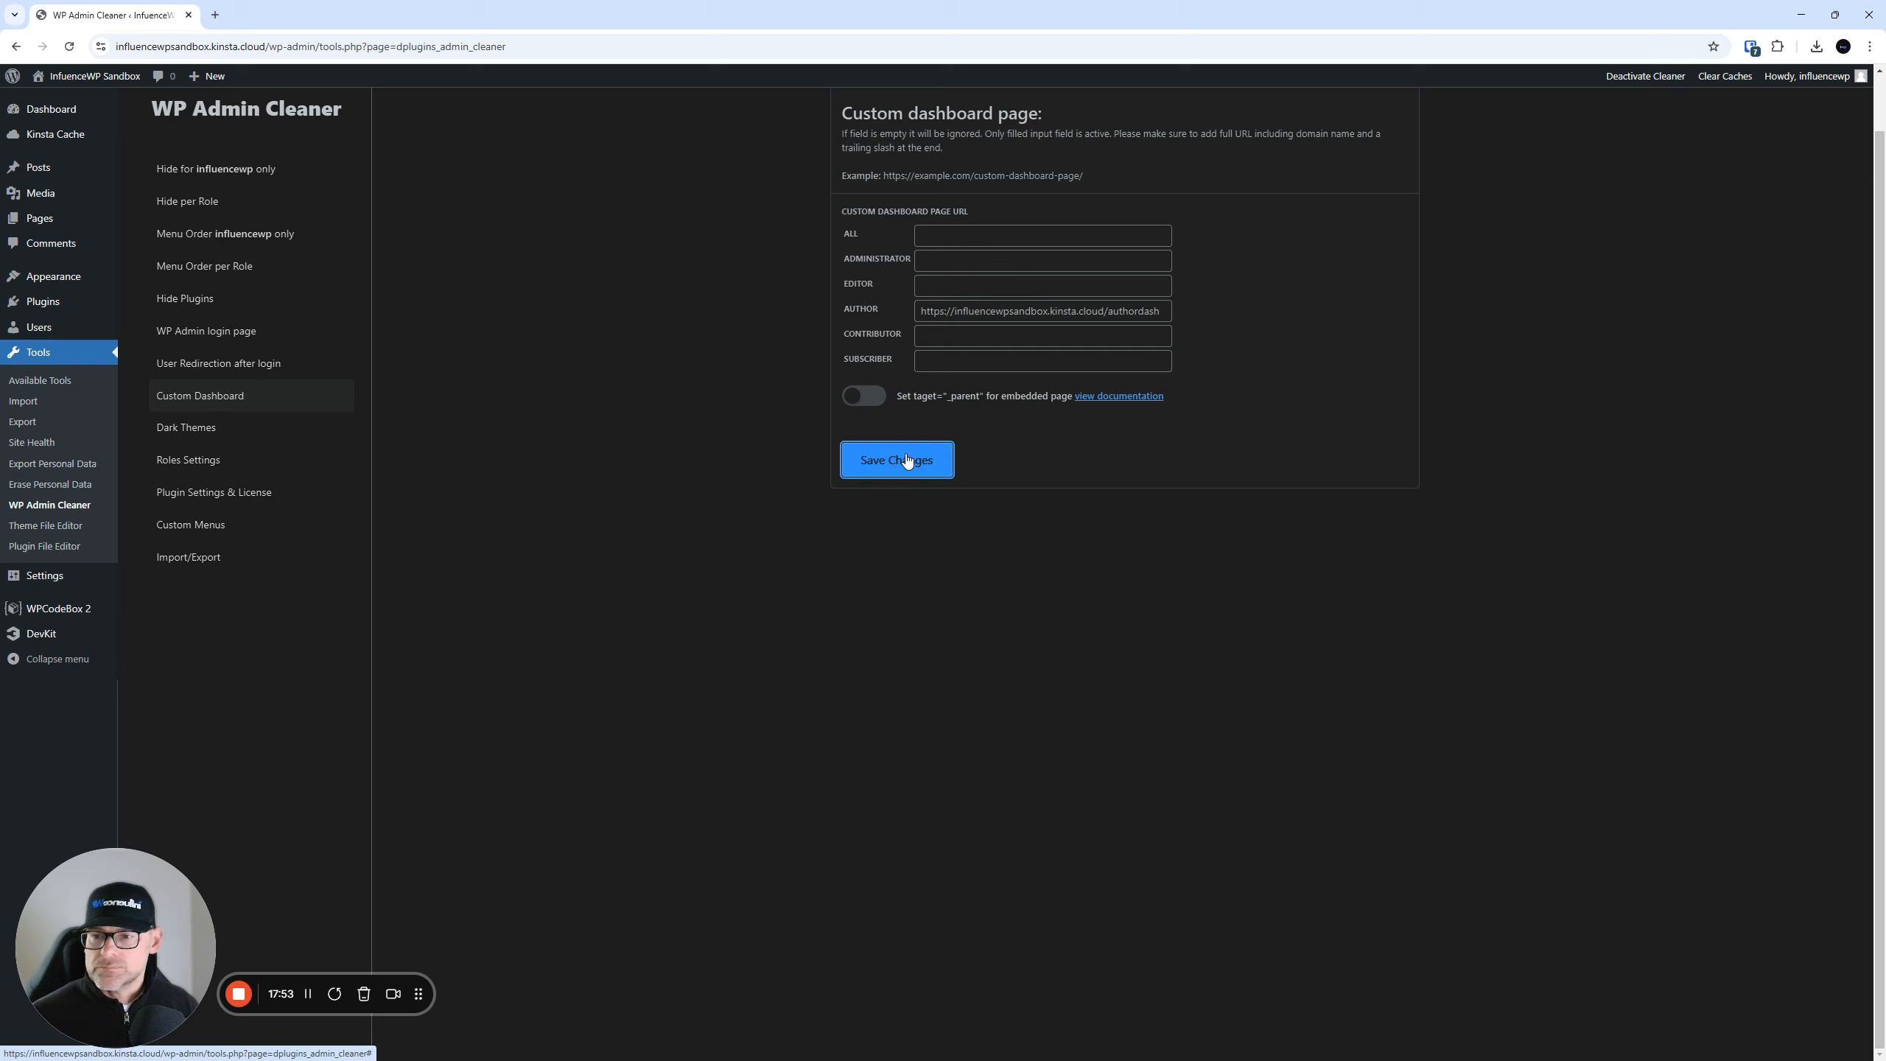
- Open the list of all pages in a new browser tab and start a blank new page without a pattern in another
mouse_move(45, 220)
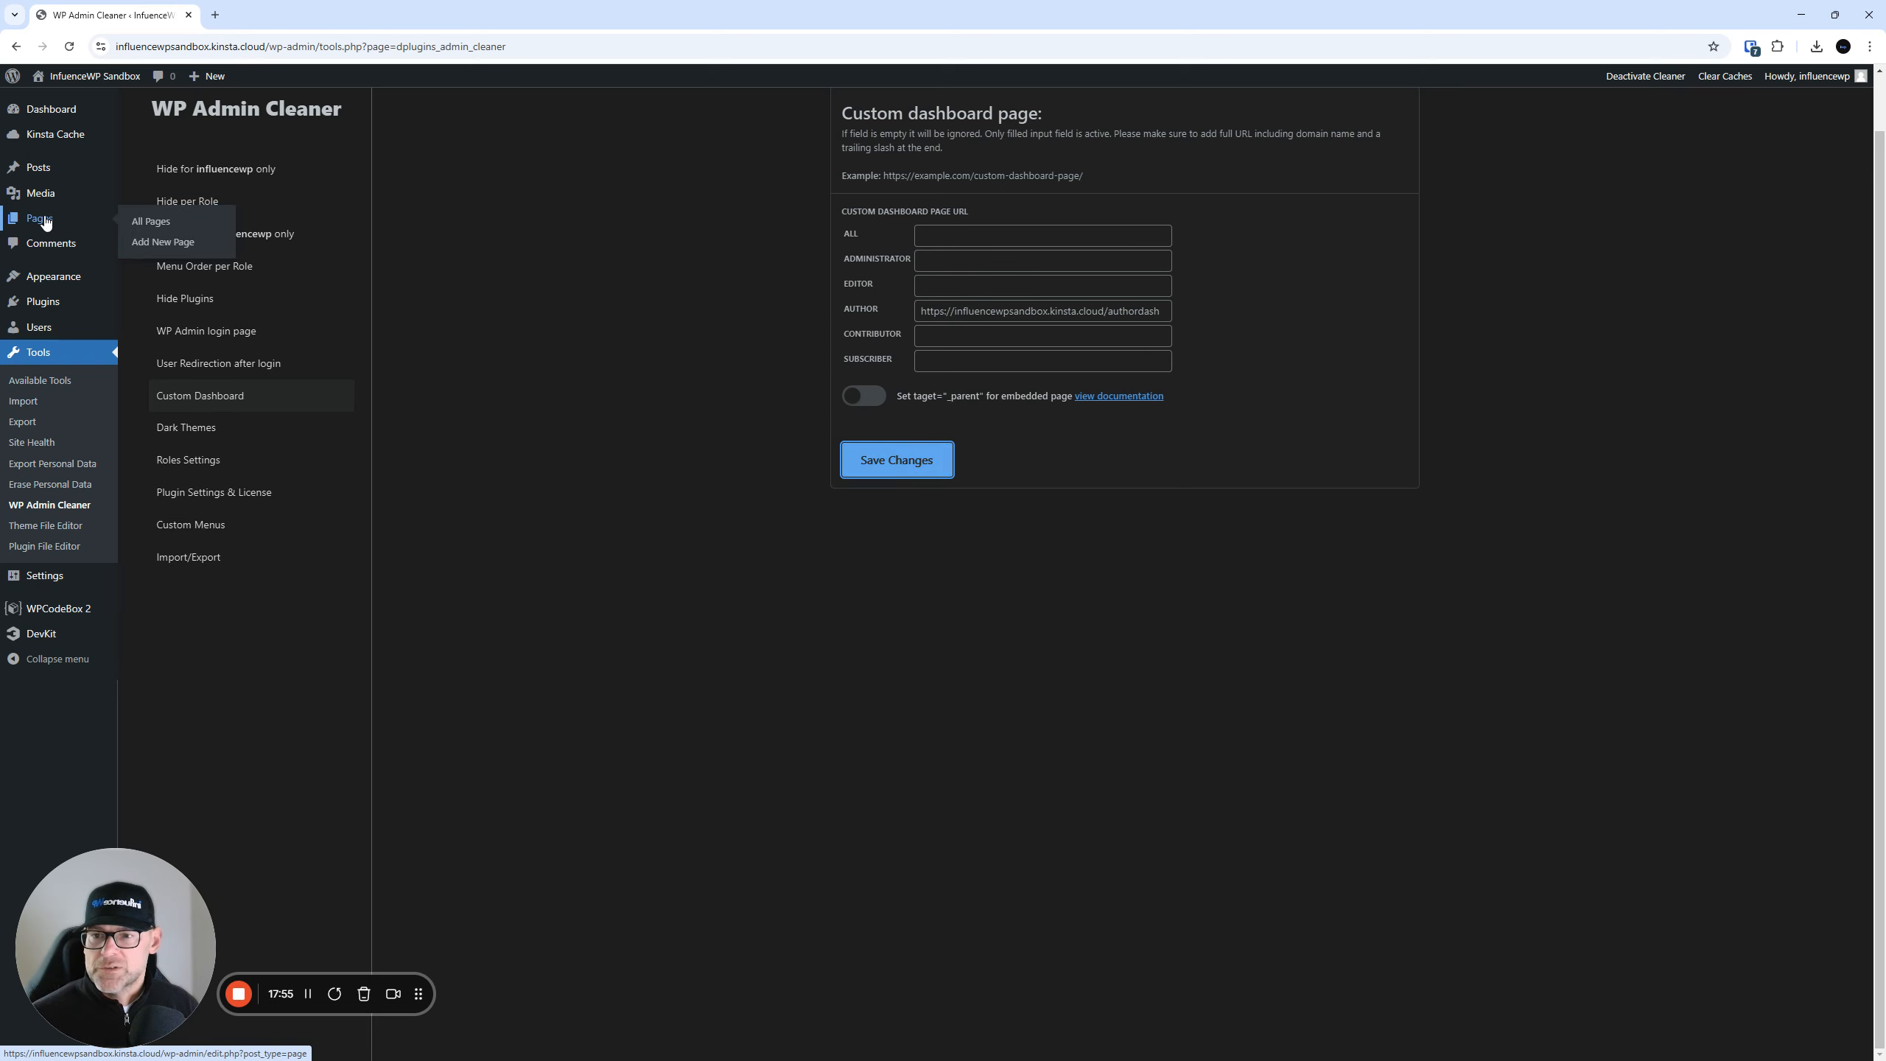
right_click(154, 230)
click(186, 242)
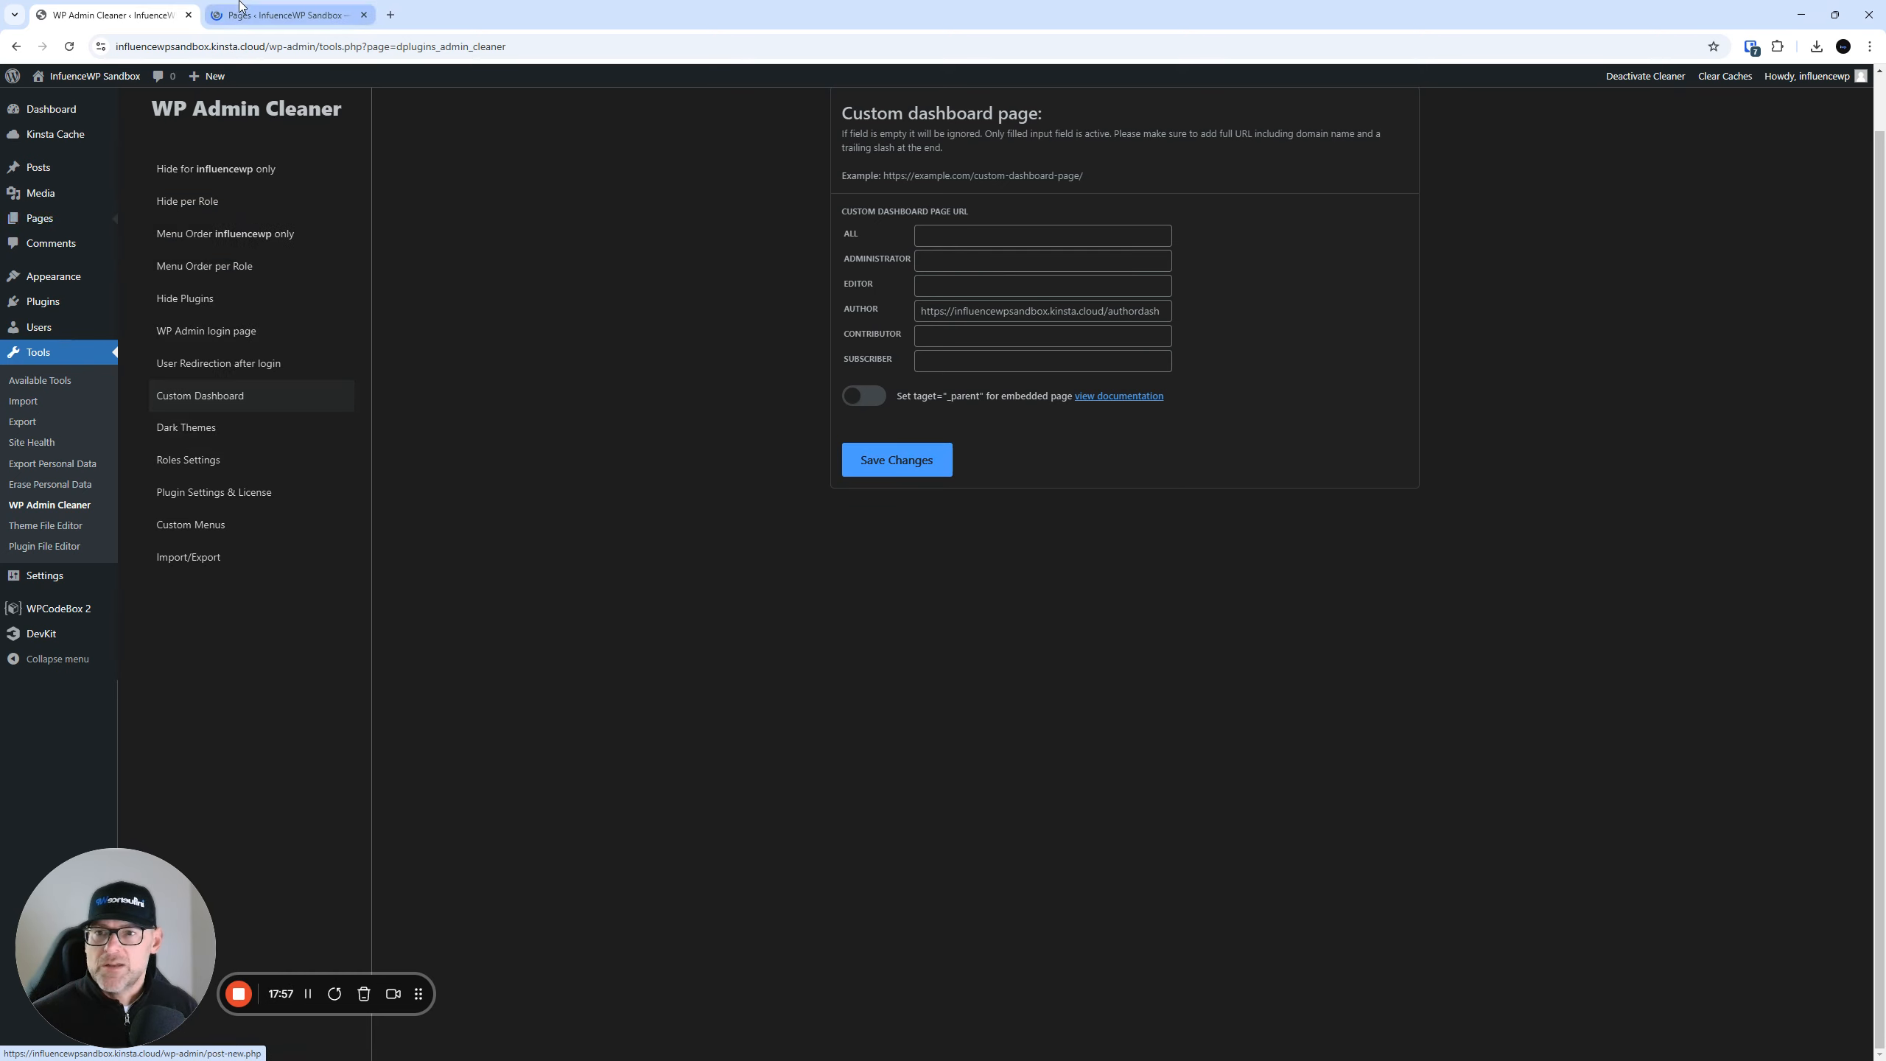
key(ctrl+Tab)
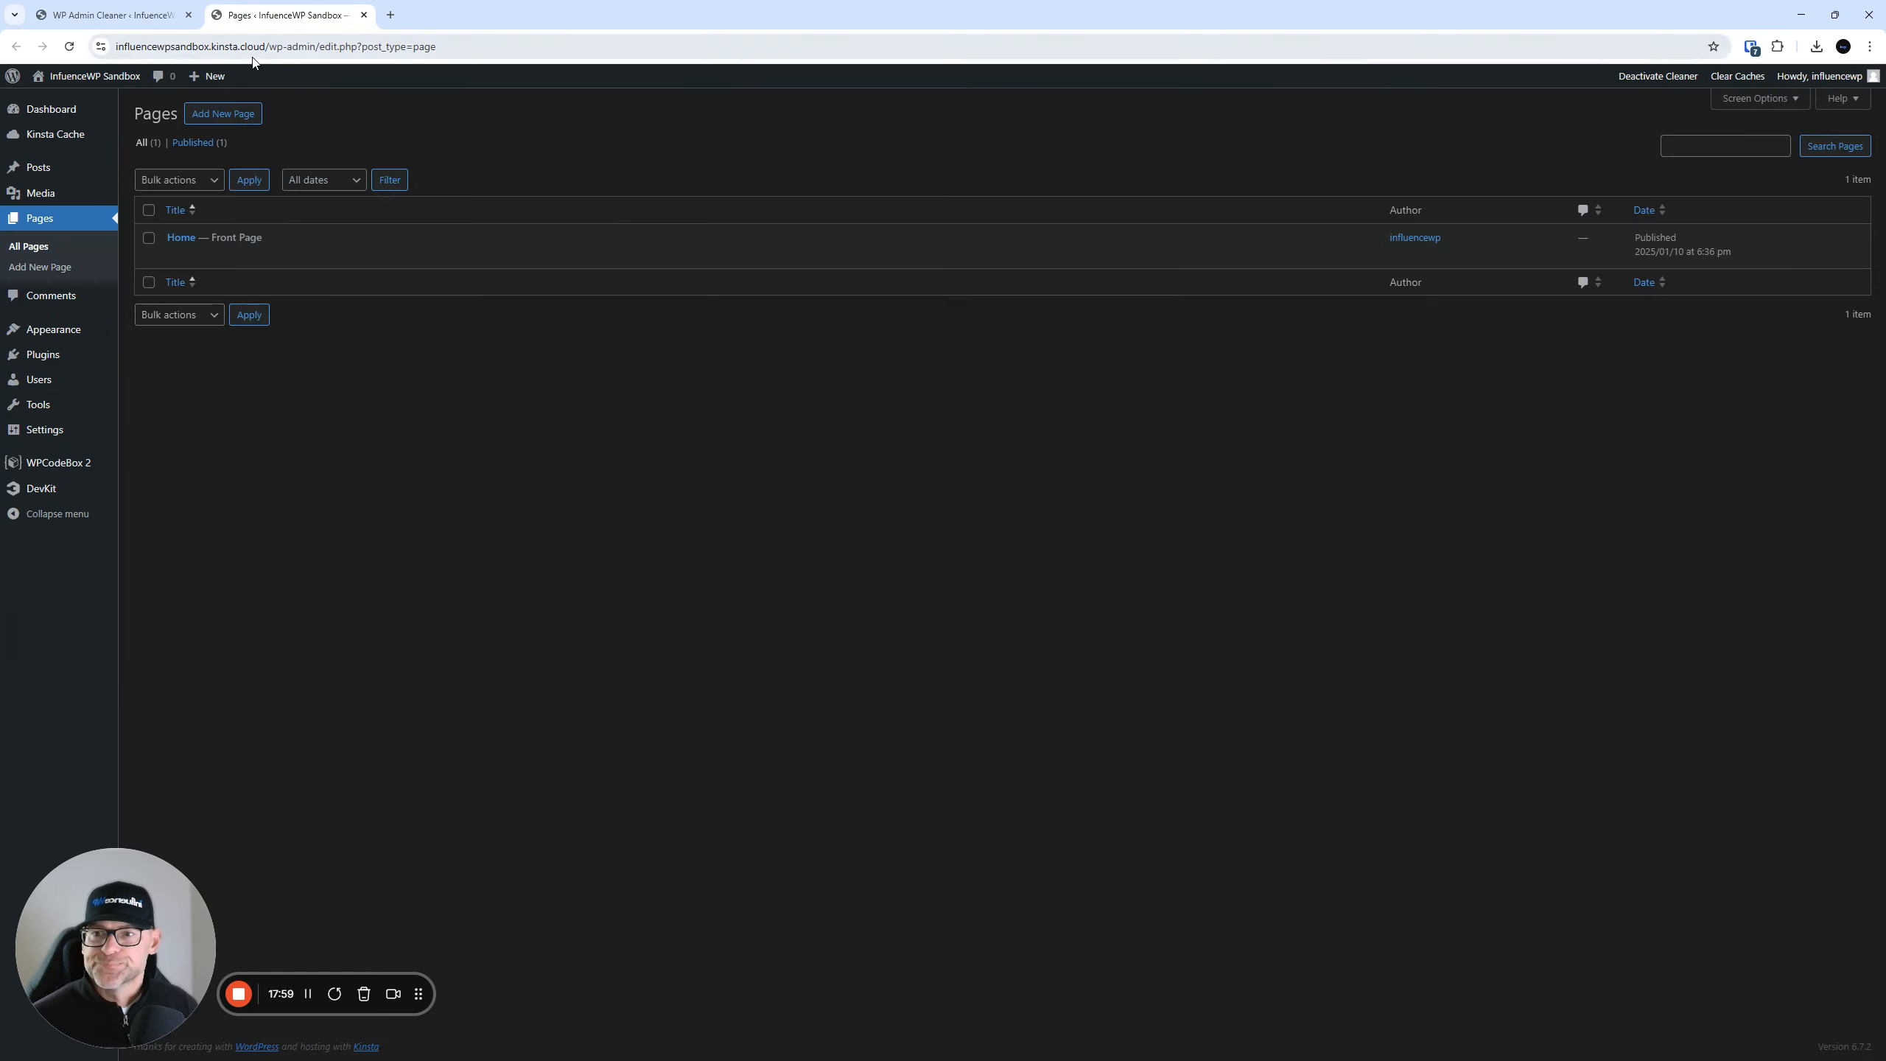
right_click(229, 117)
click(283, 130)
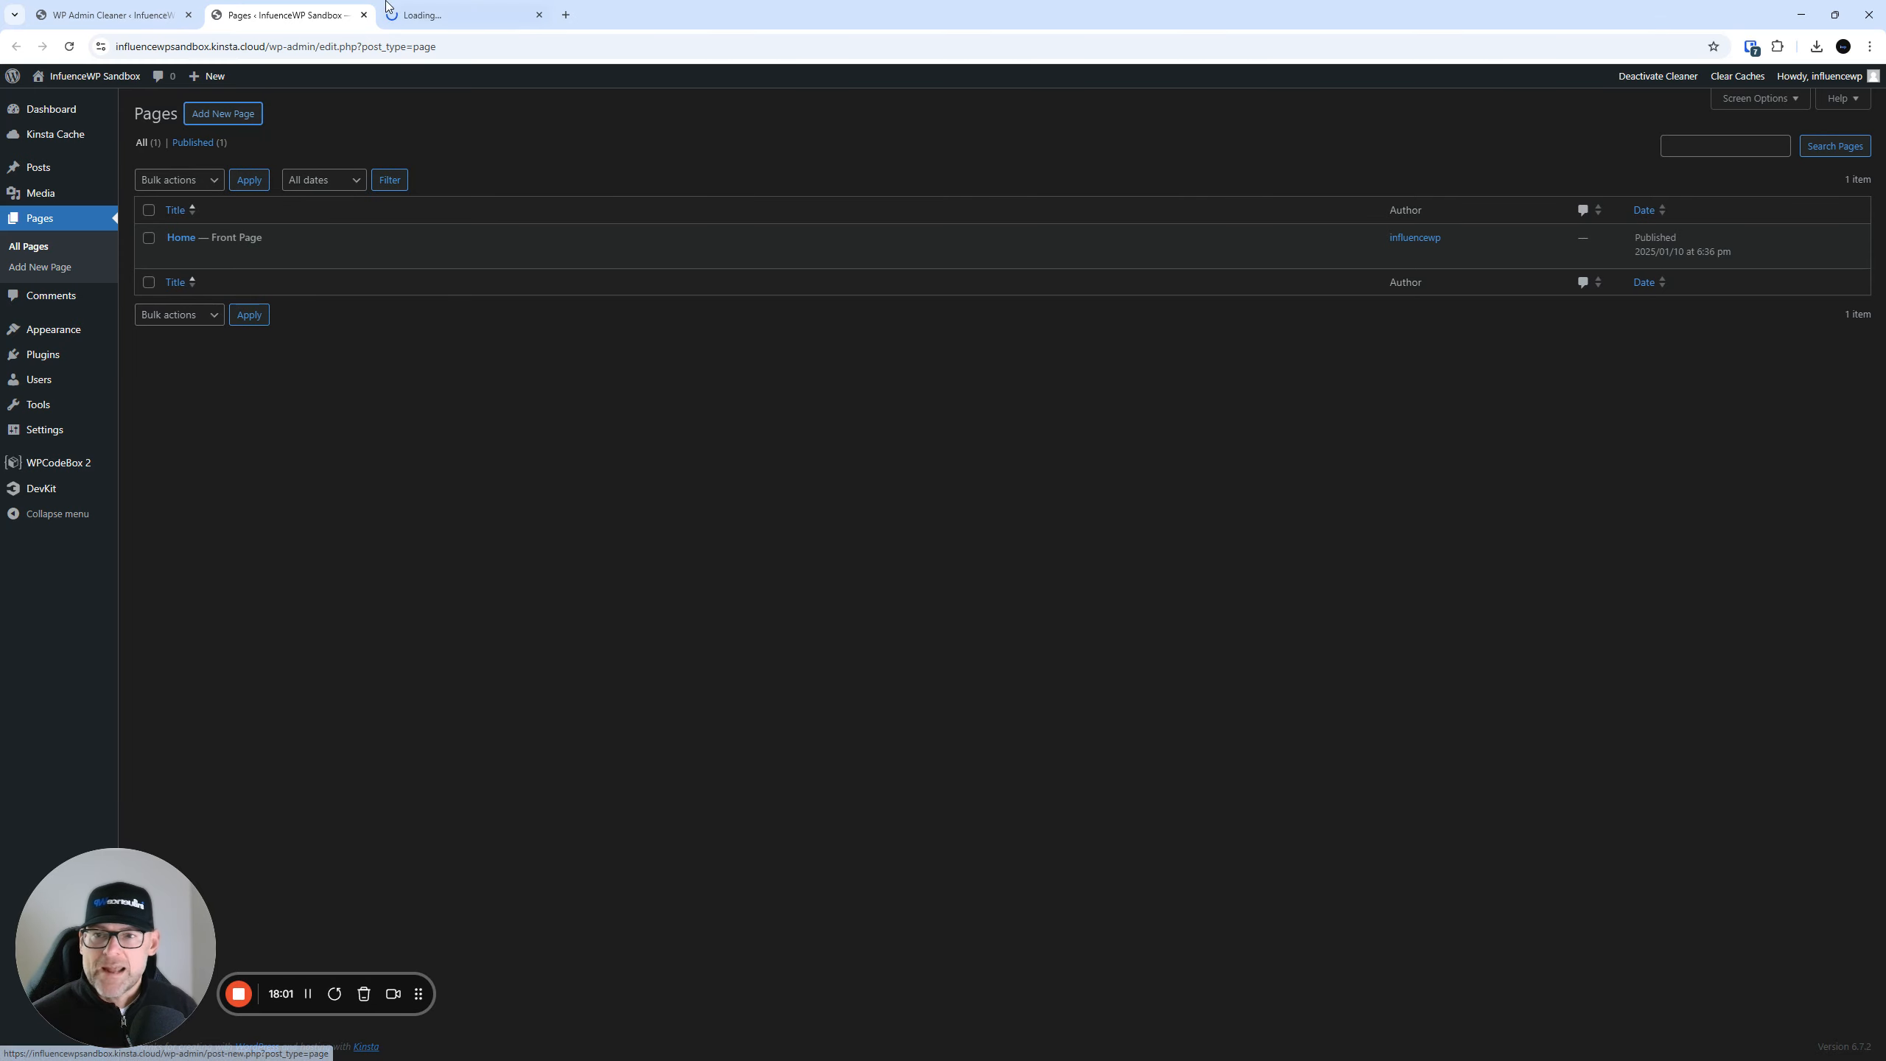
click(446, 13)
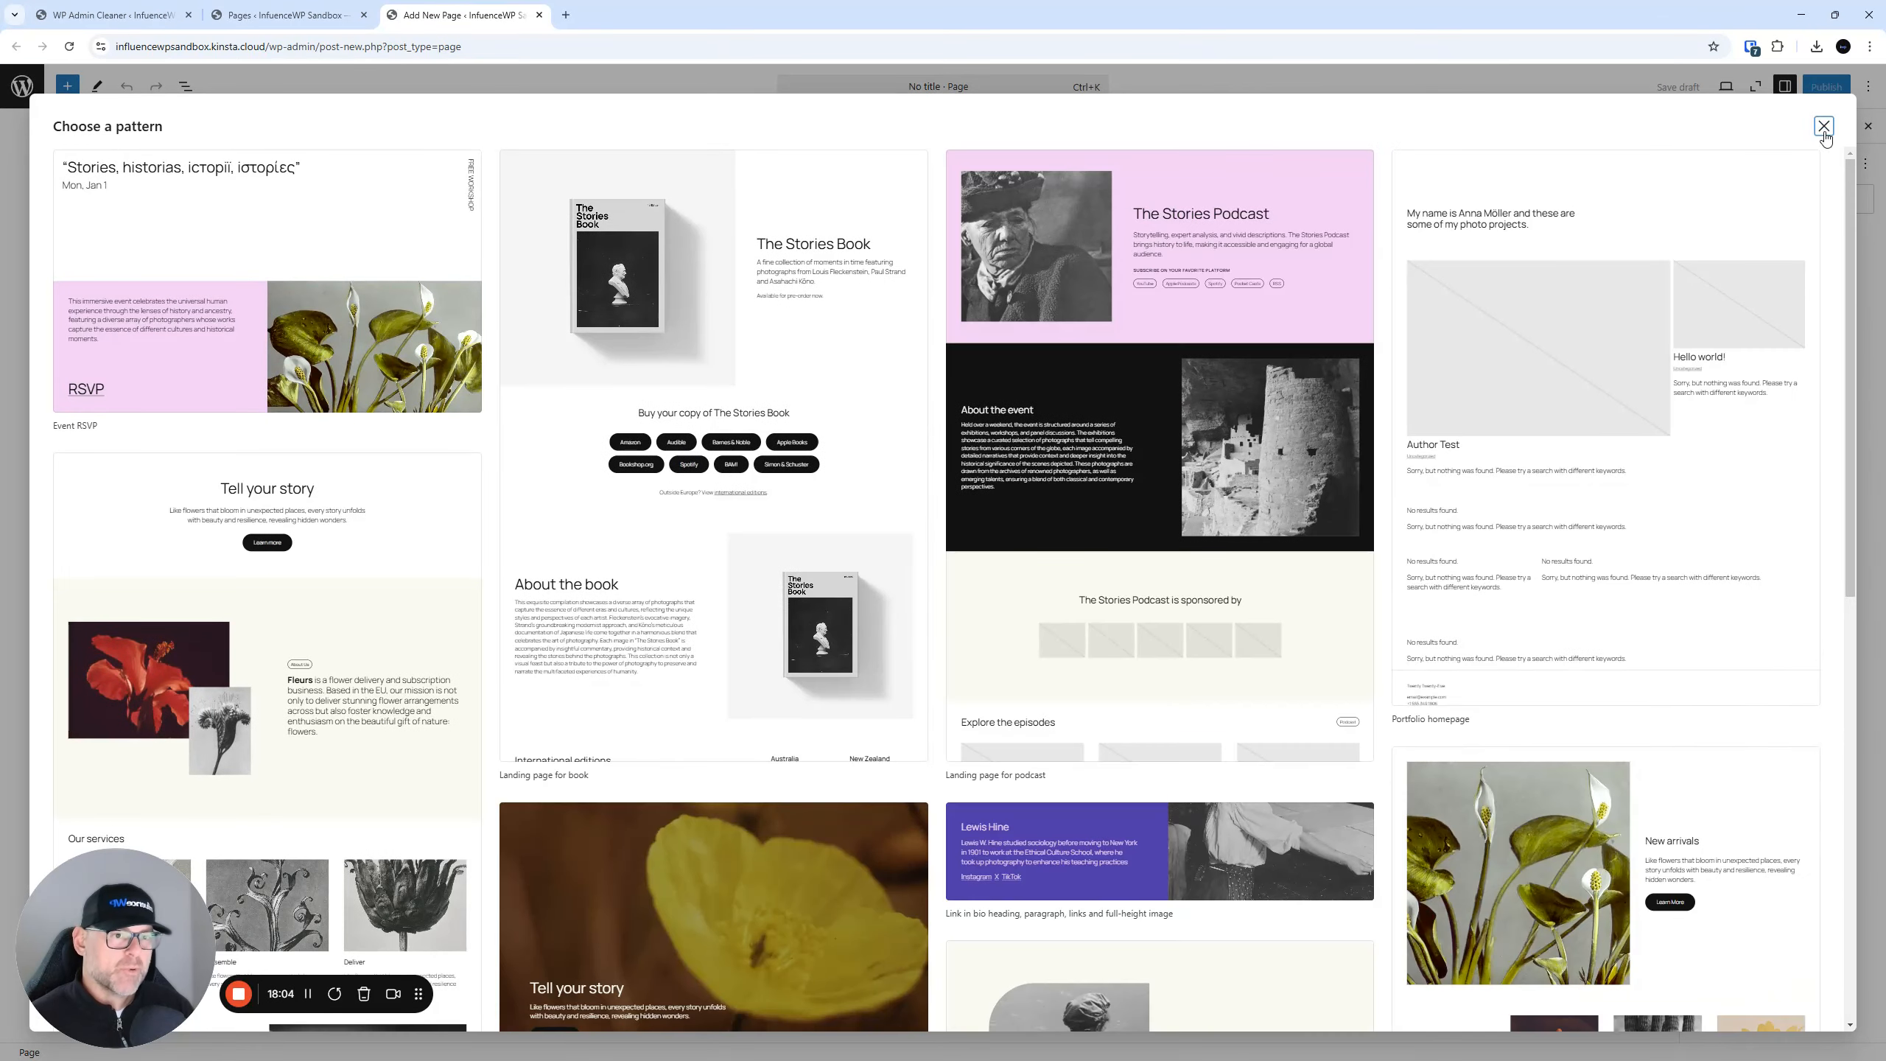
click(1823, 126)
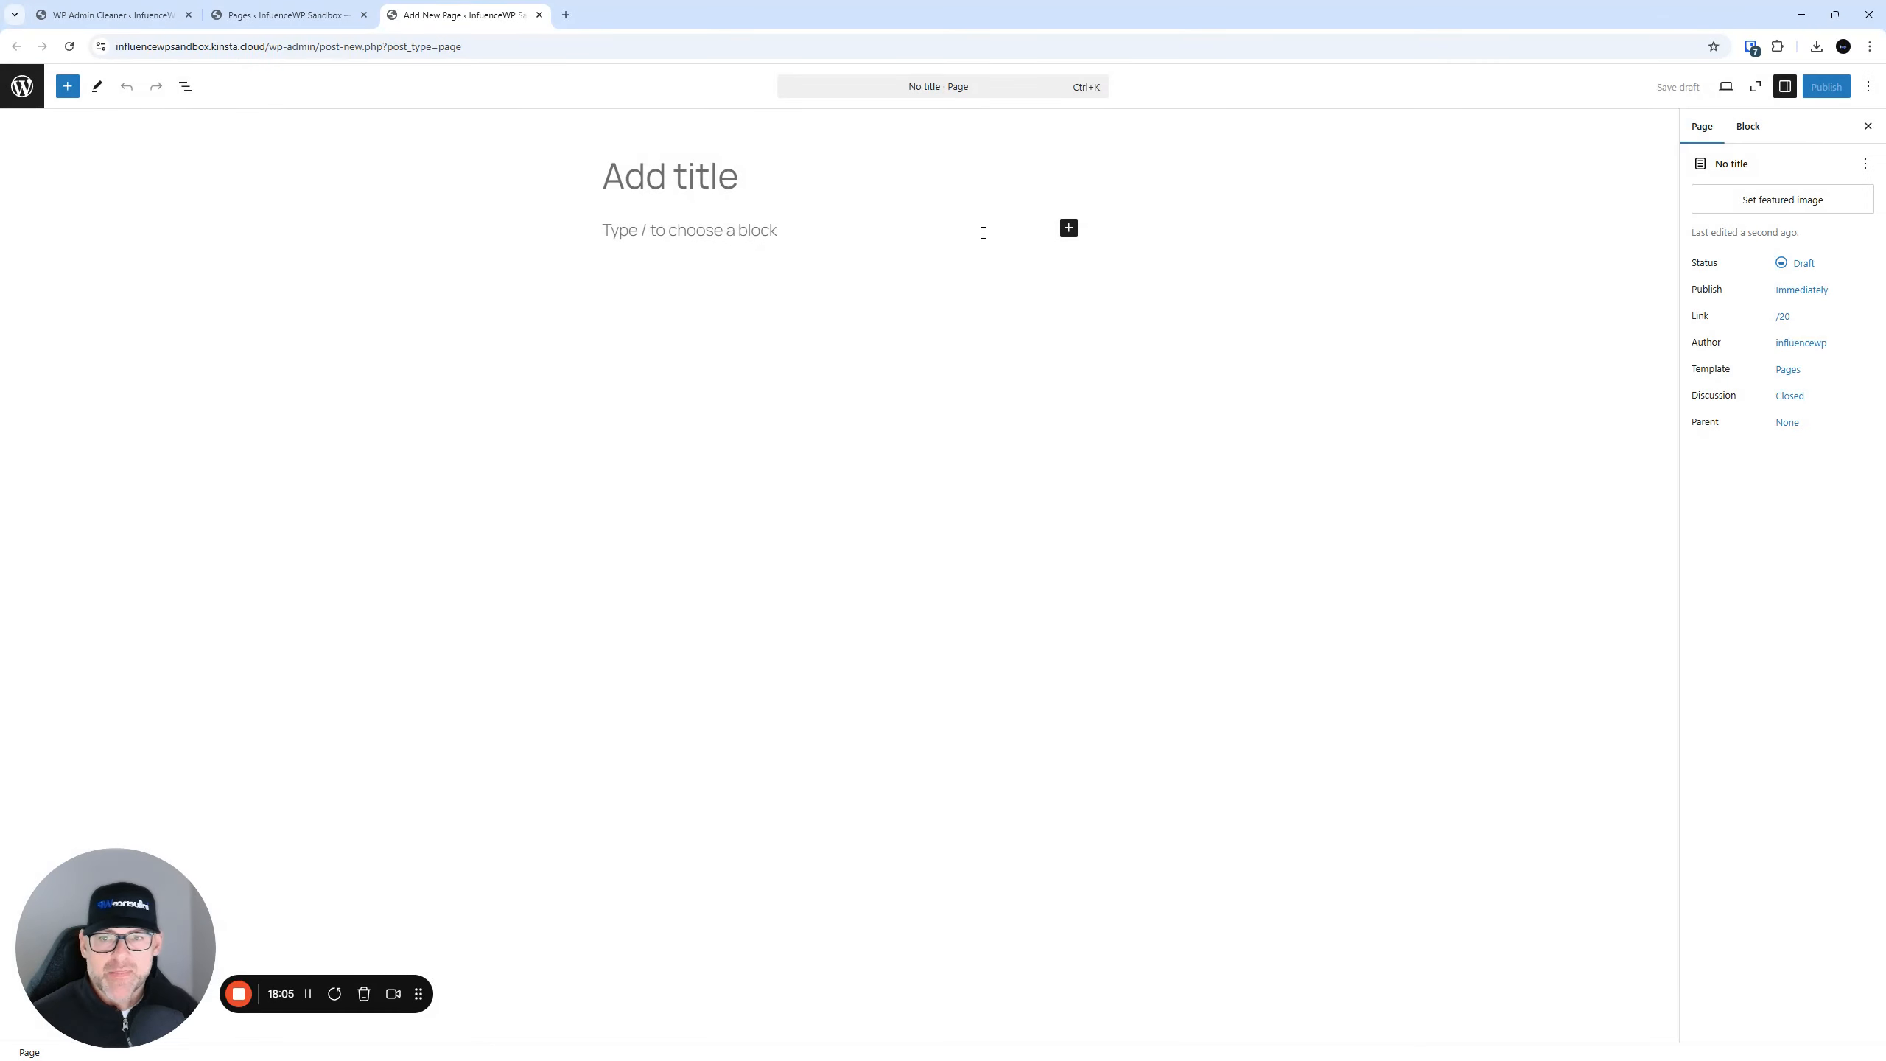
- Title the new page Authordash and publish it
text(AuthorDa)
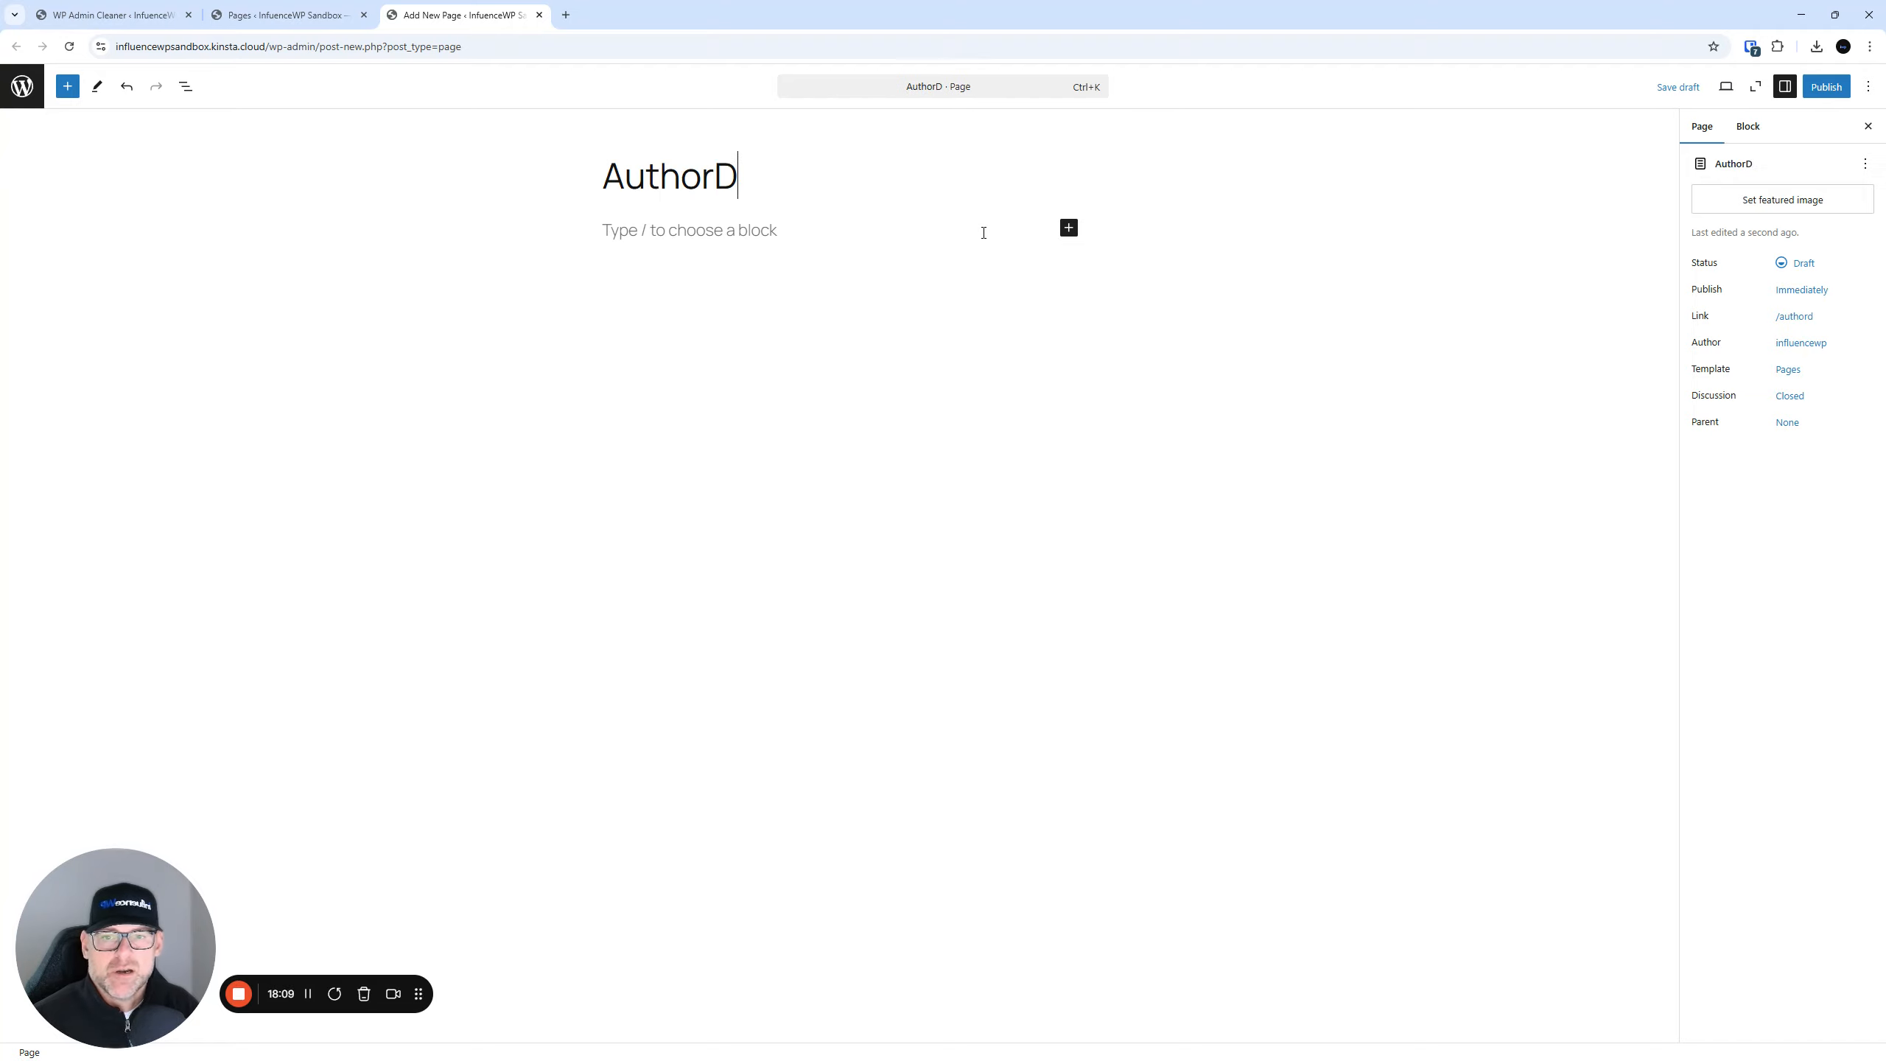
key(BackSpace)
key(BackSpace)
text(dash)
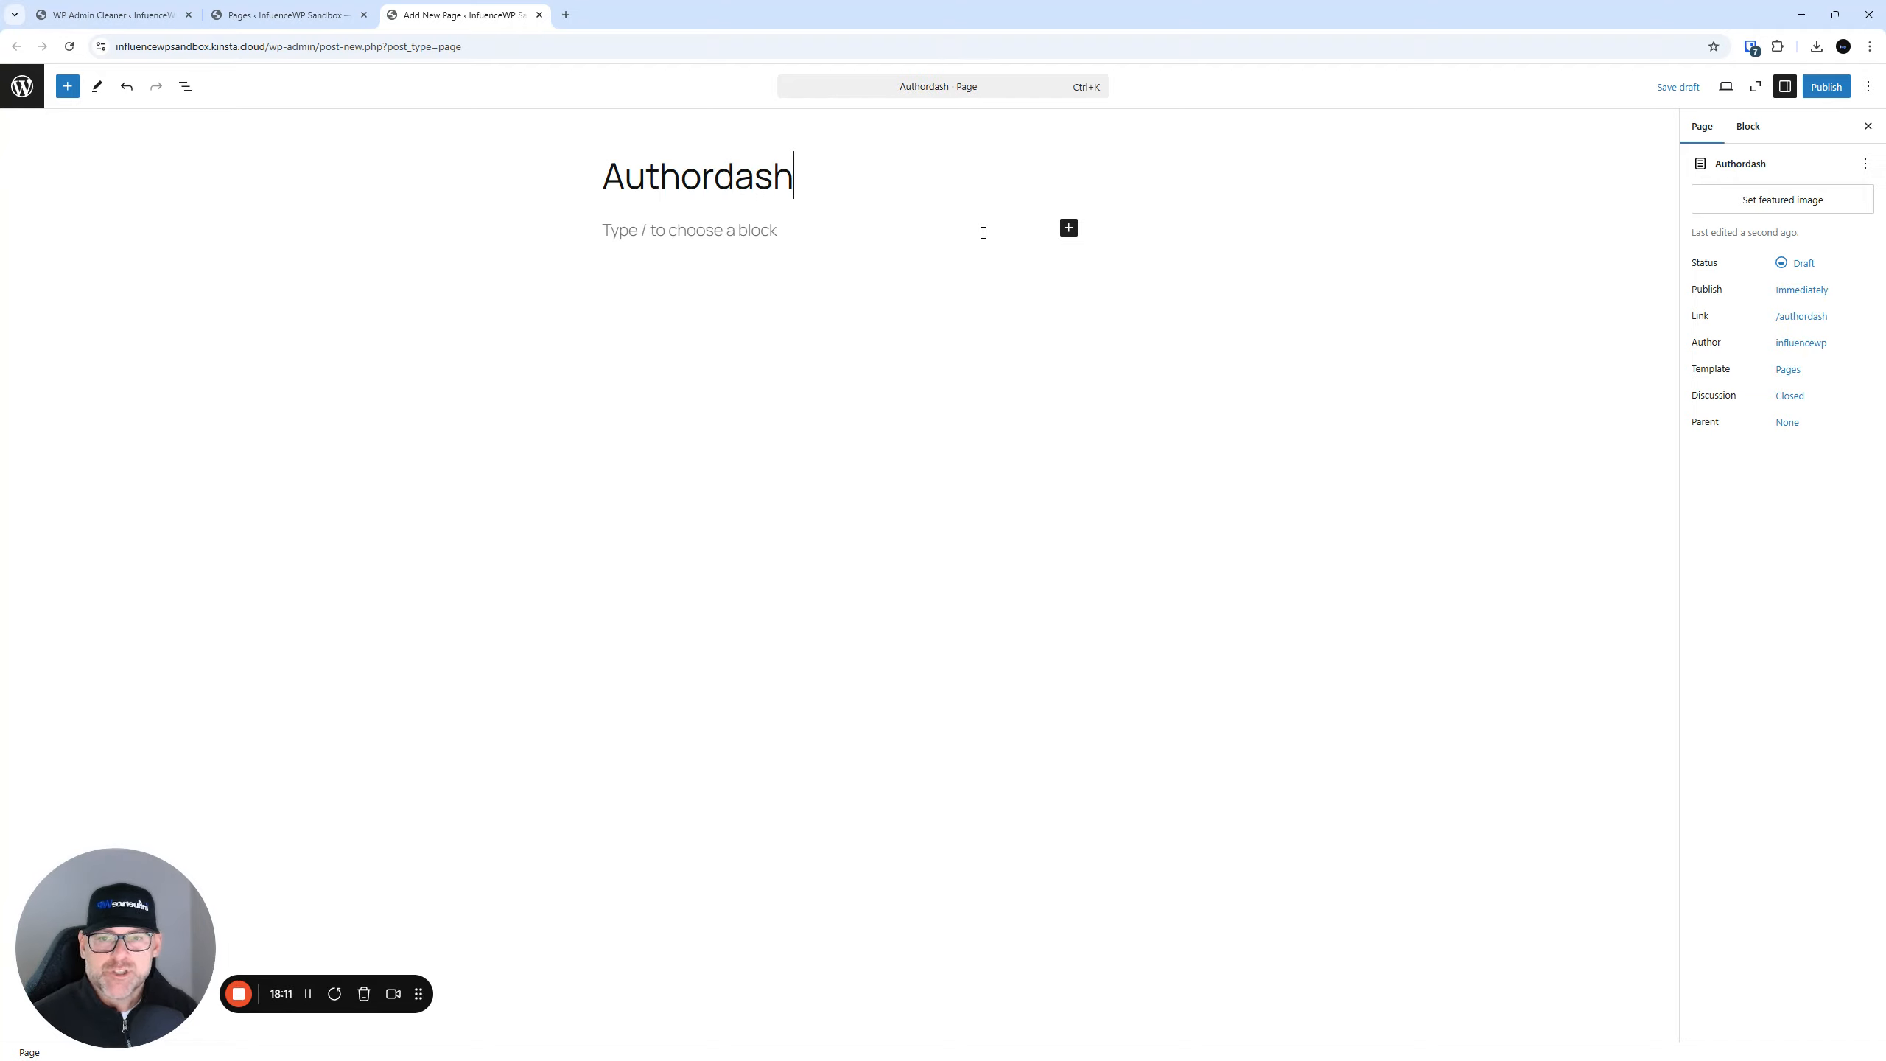
click(1826, 86)
click(1824, 85)
- Add a heading block reading "This is the author's custom dashboard." to the Authordash page and save the page
click(697, 232)
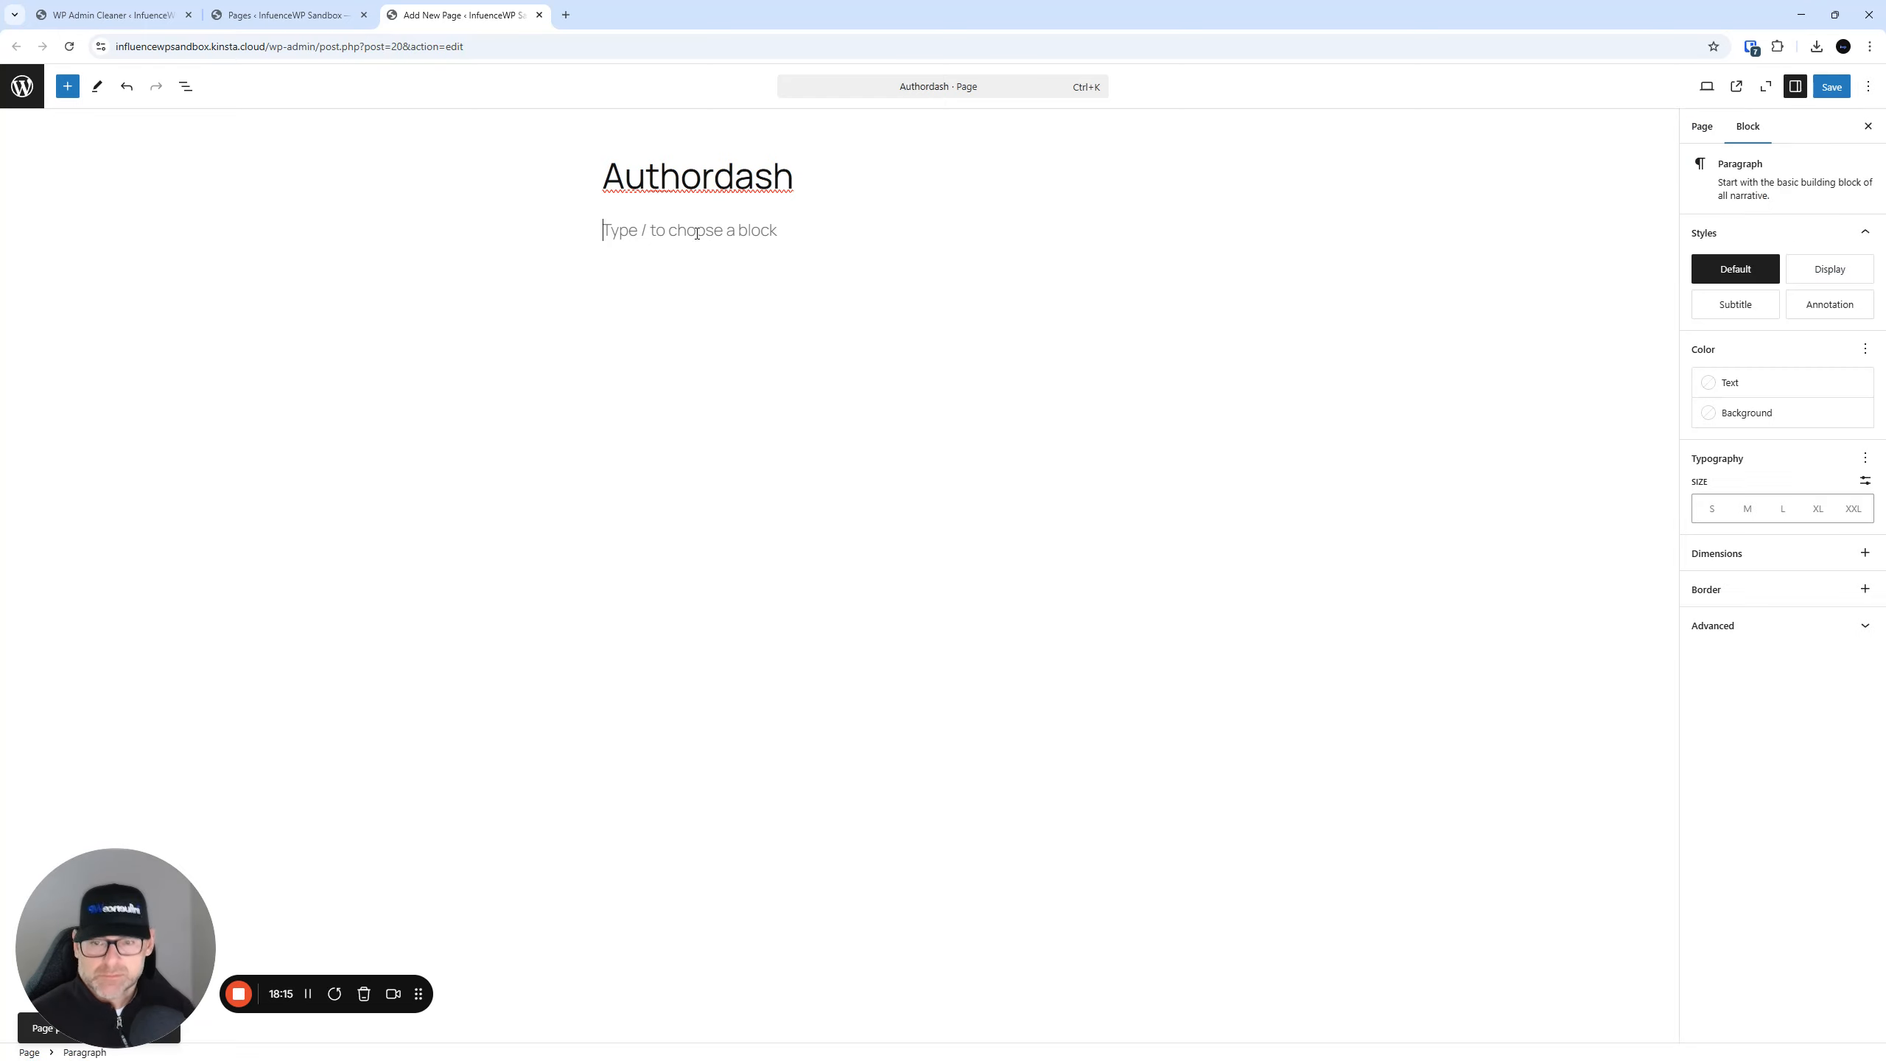
text(/he)
key(Return)
text(This is the aut)
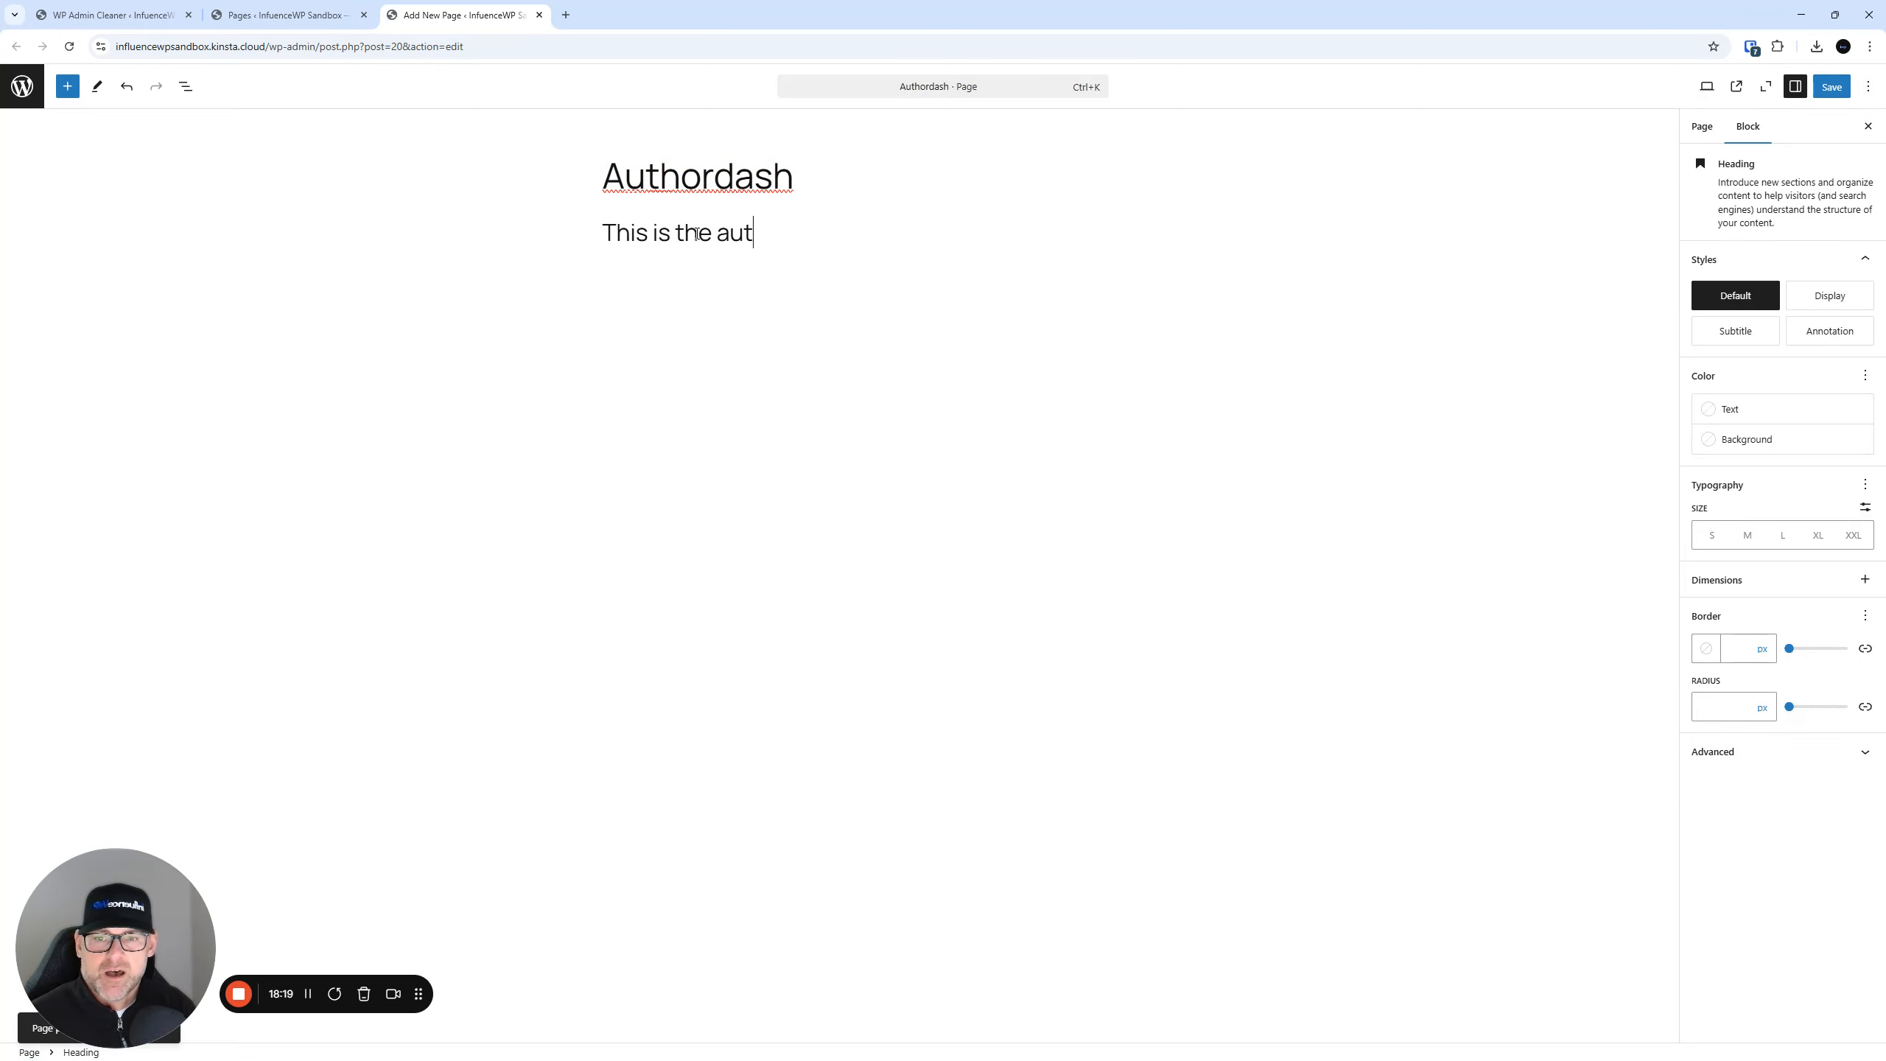
text(hor's custom)
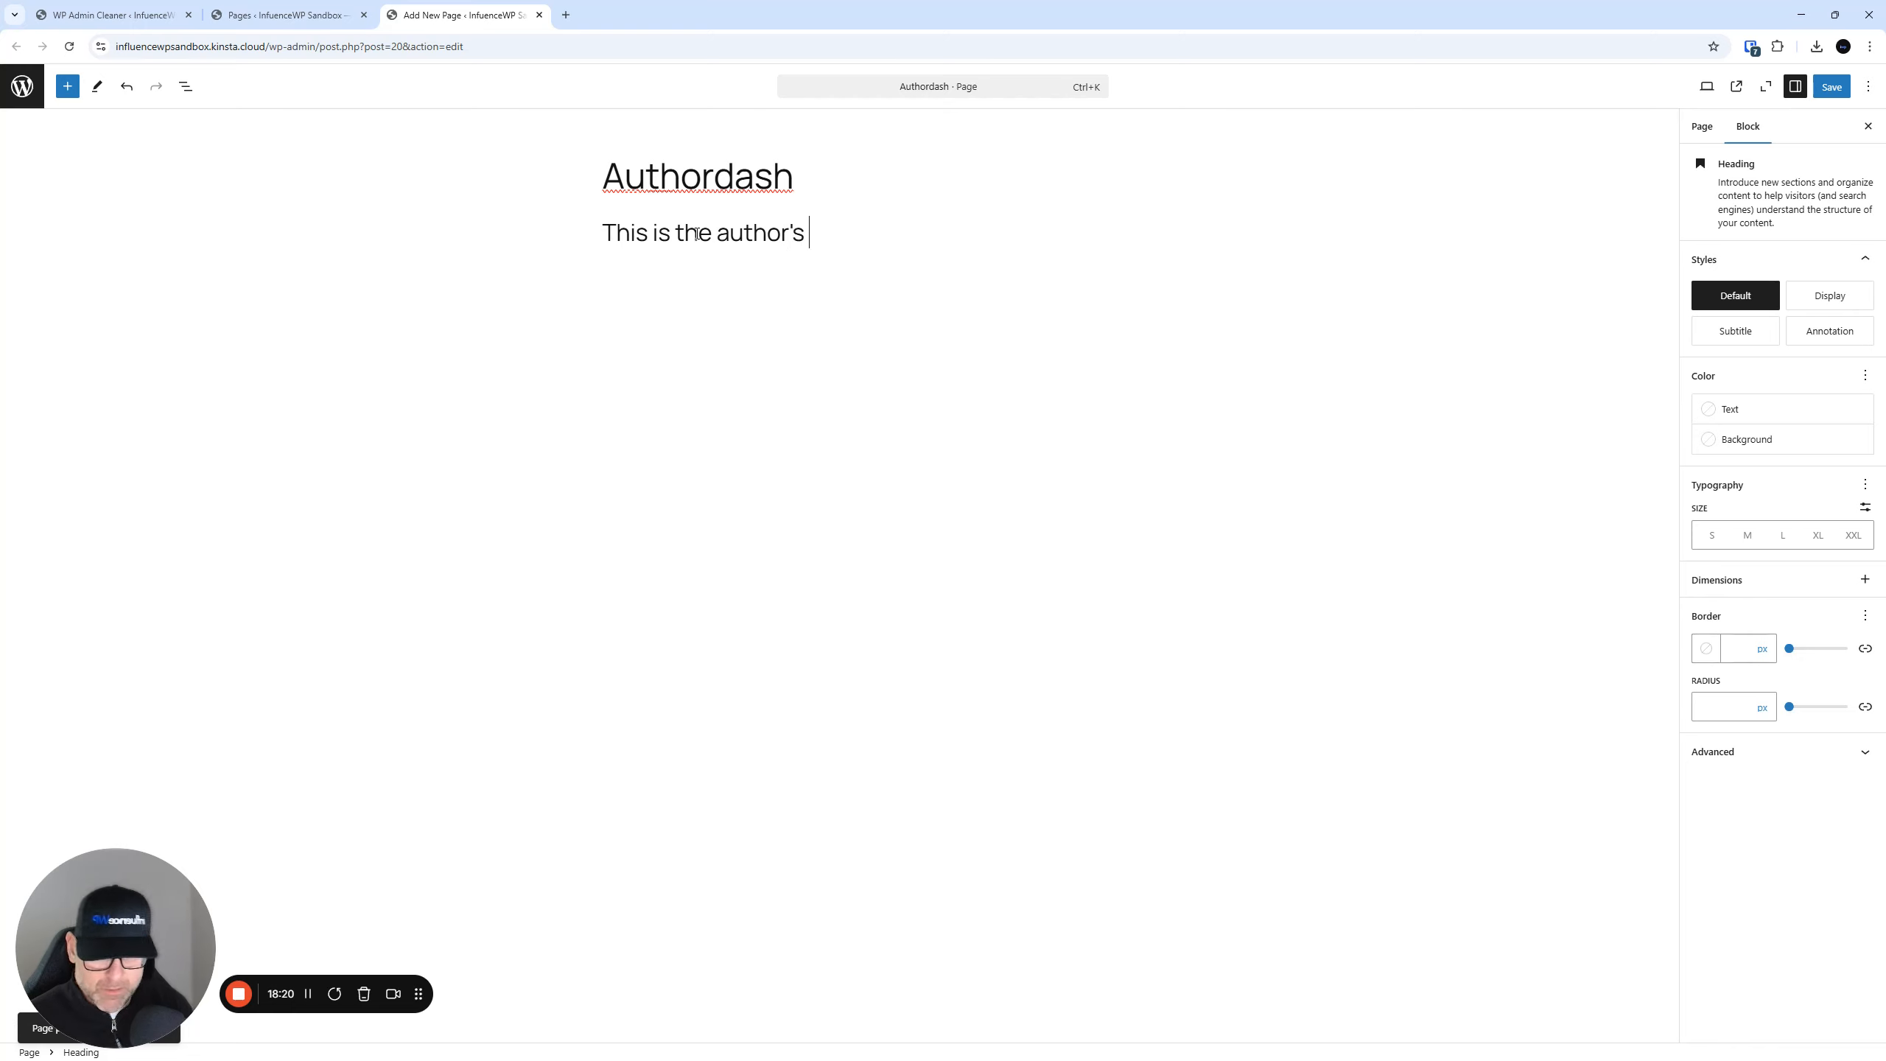
key(BackSpace)
text(om dashboard.)
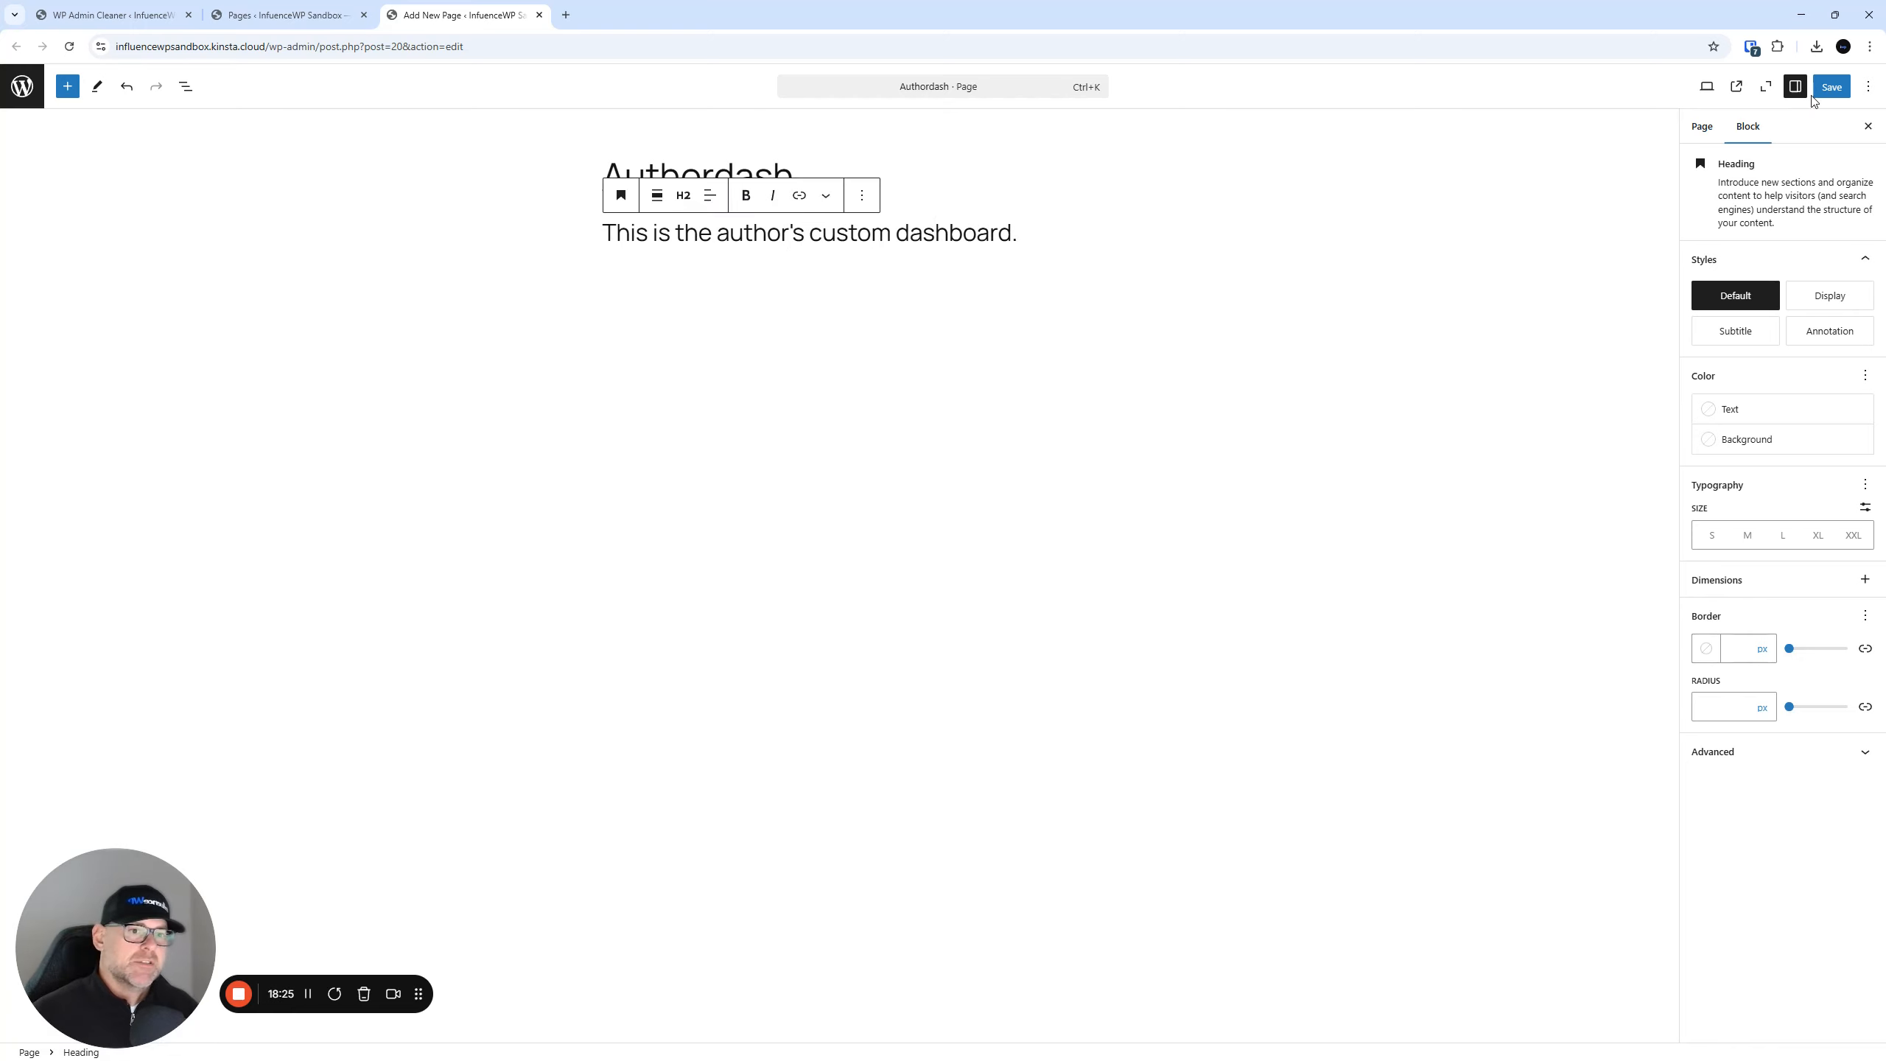
key(ctrl+s)
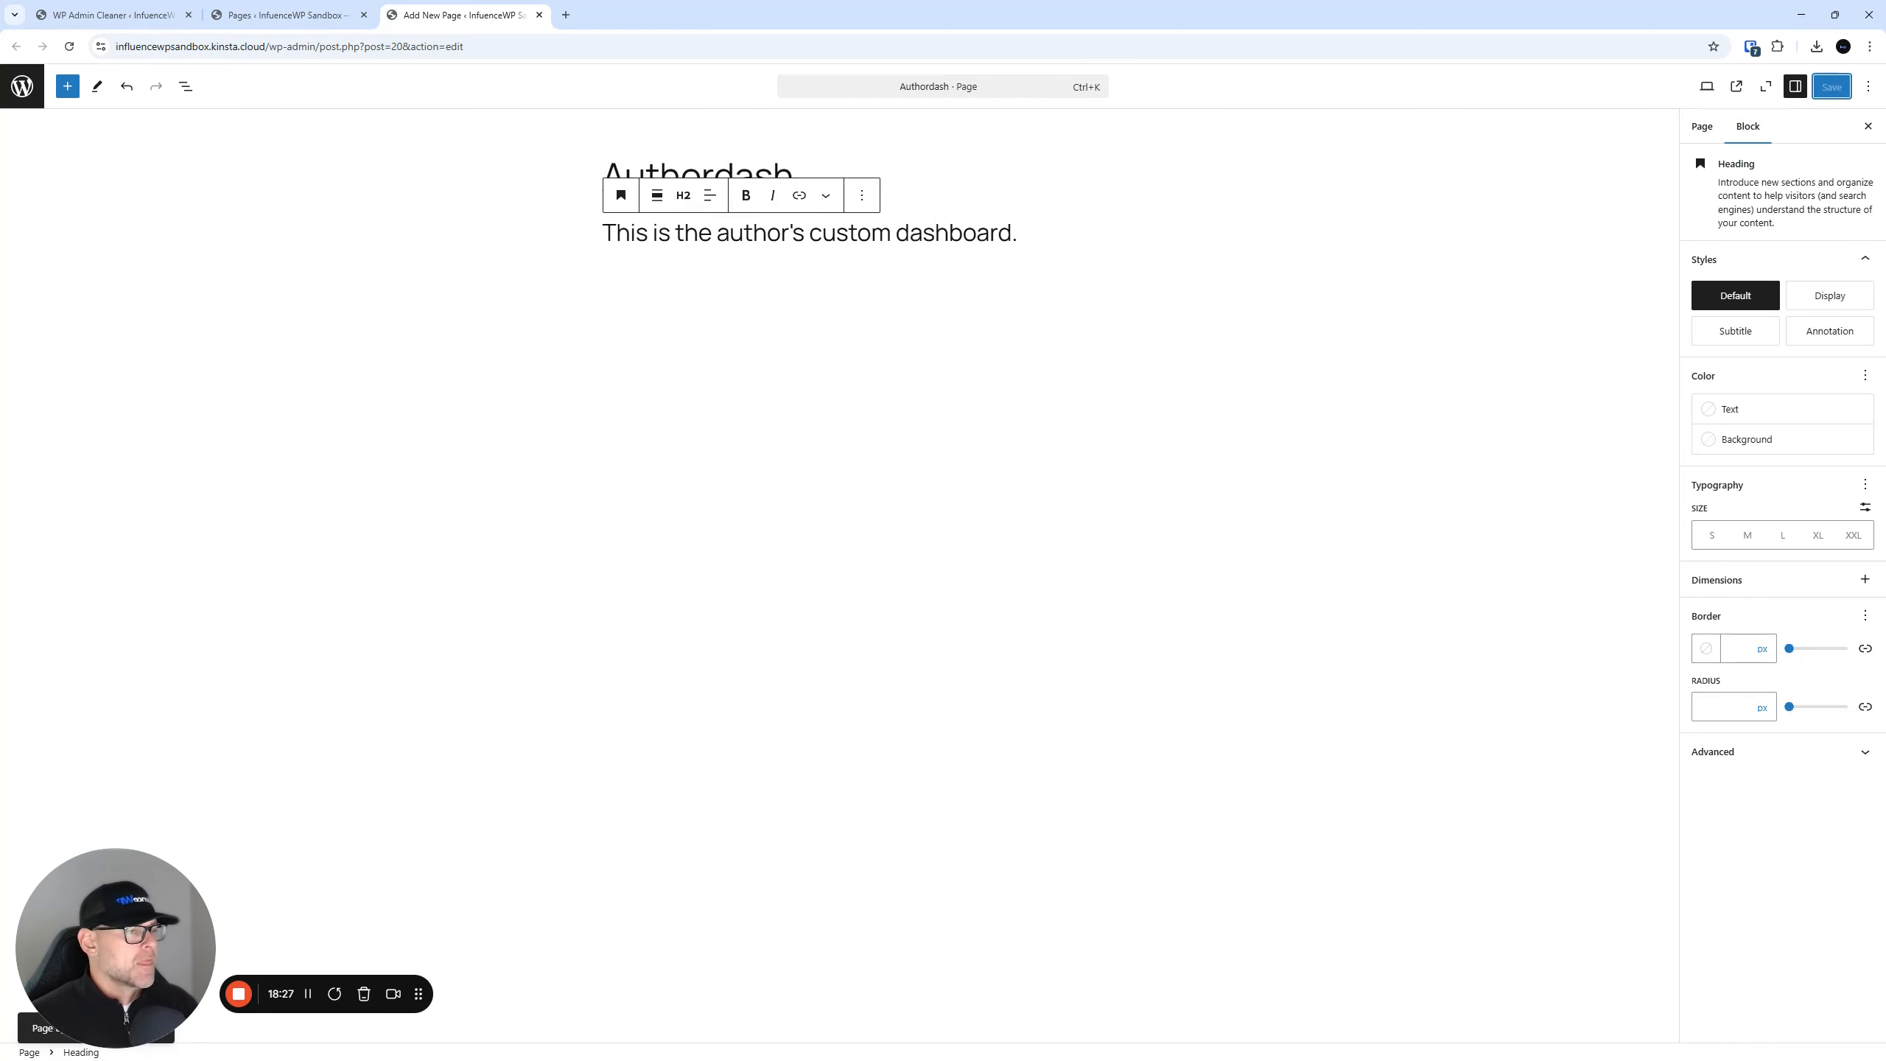
- Switch to the other browser window with the author's session, maximize it, reload the Posts page and log out
drag(1883, 193, 856, 251)
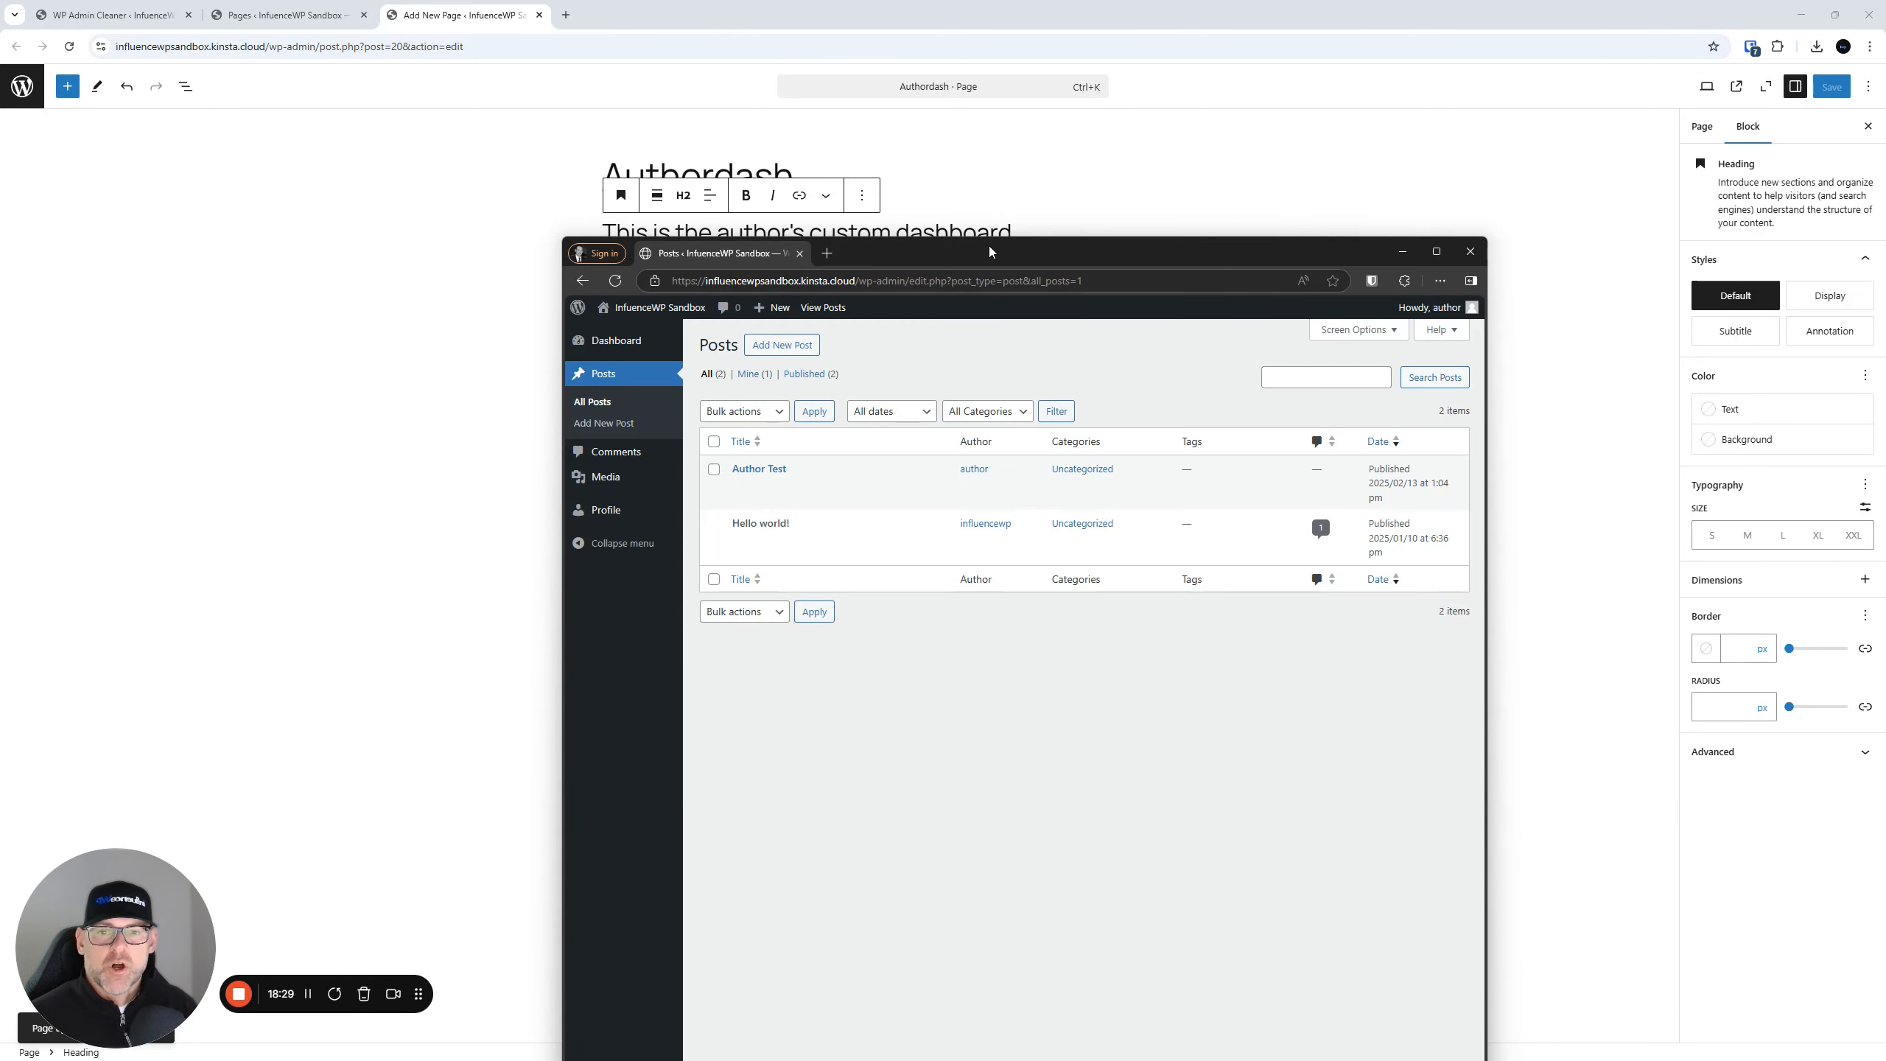
double_click(988, 245)
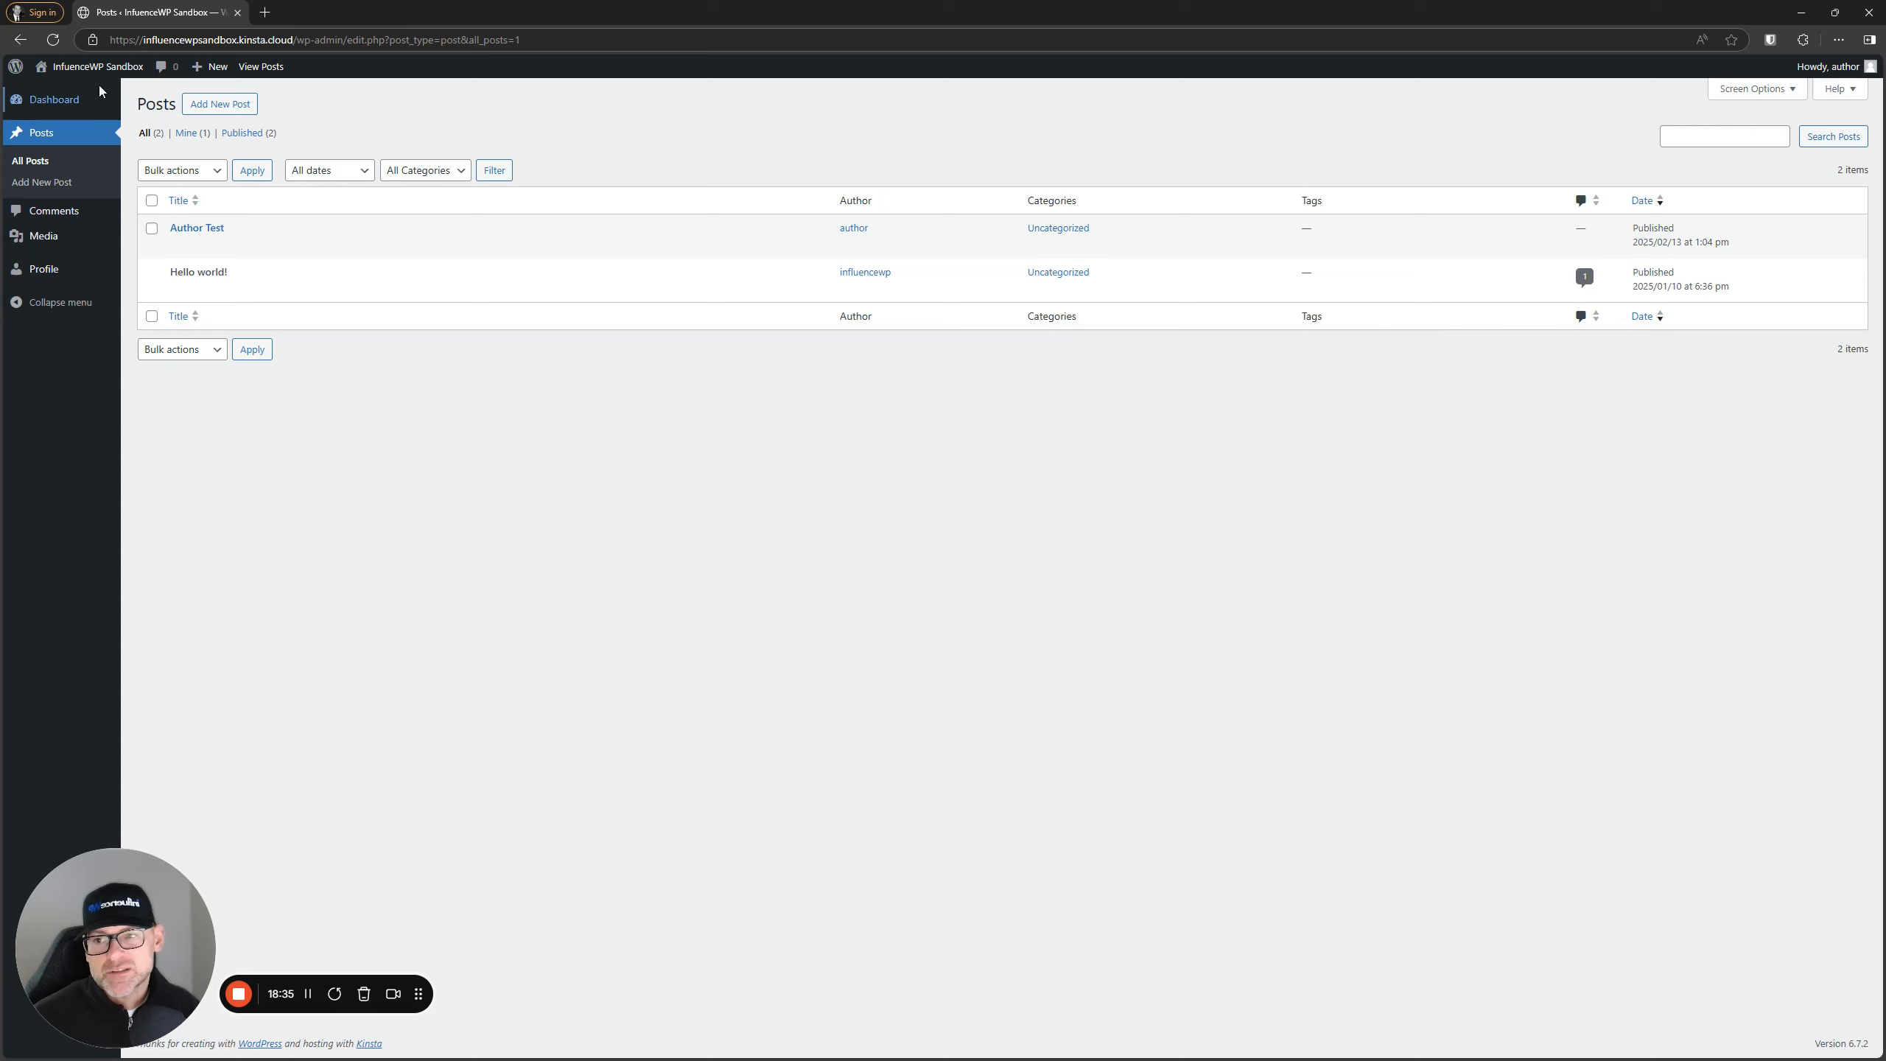
click(52, 40)
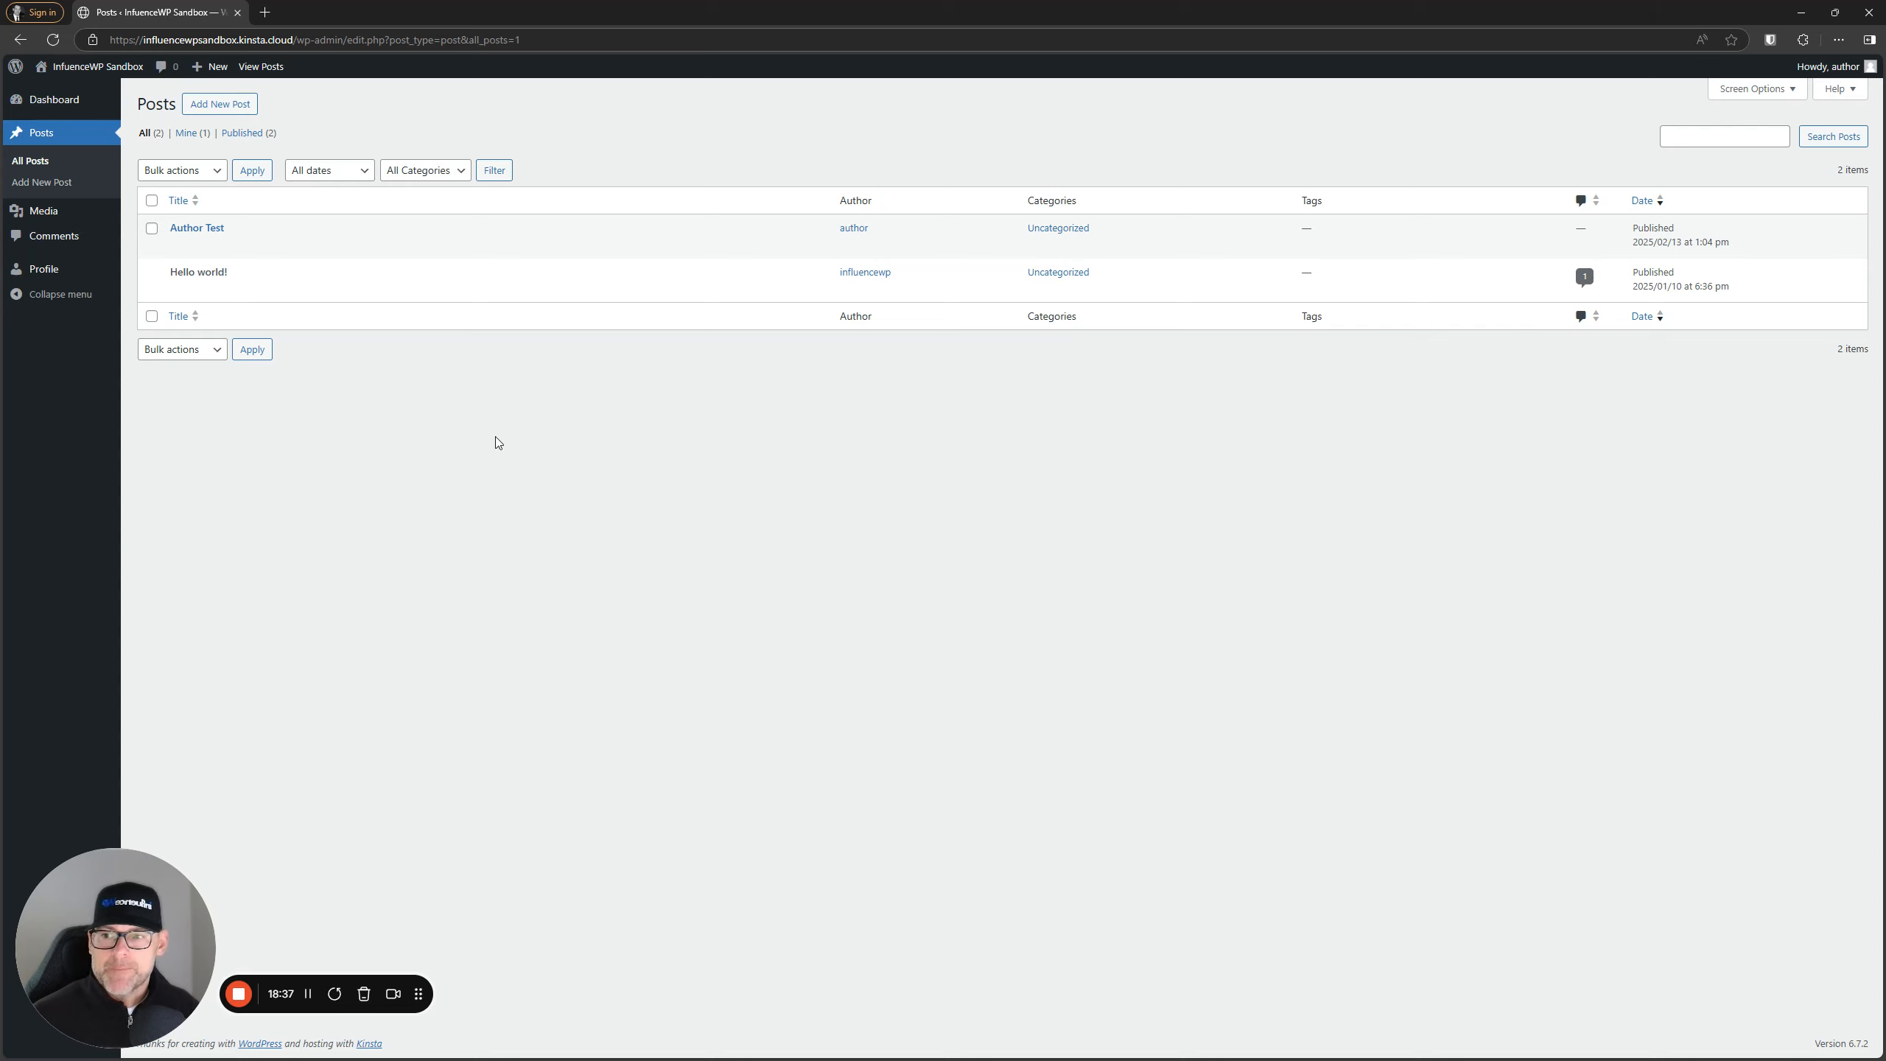
mouse_move(1829, 66)
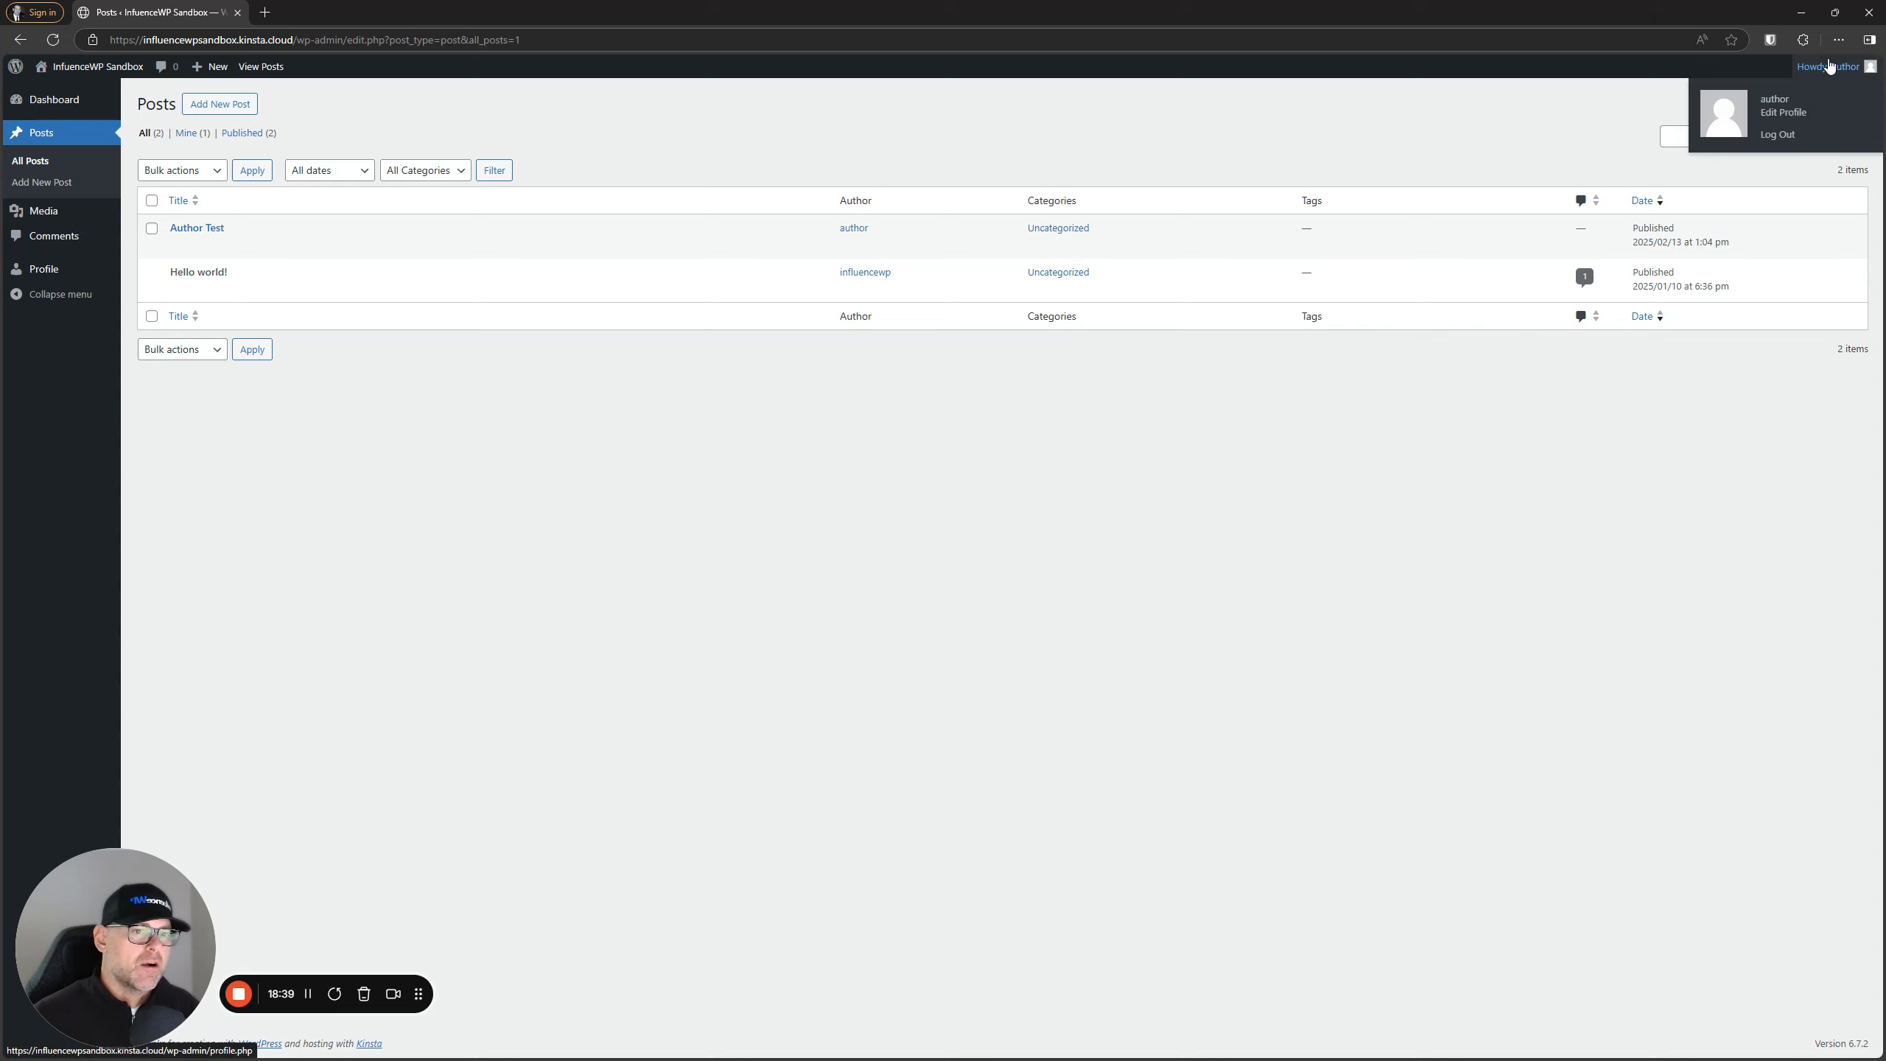
click(1778, 134)
- Log back in to the sandbox site with the author account's username and password
text(author)
key(Tab)
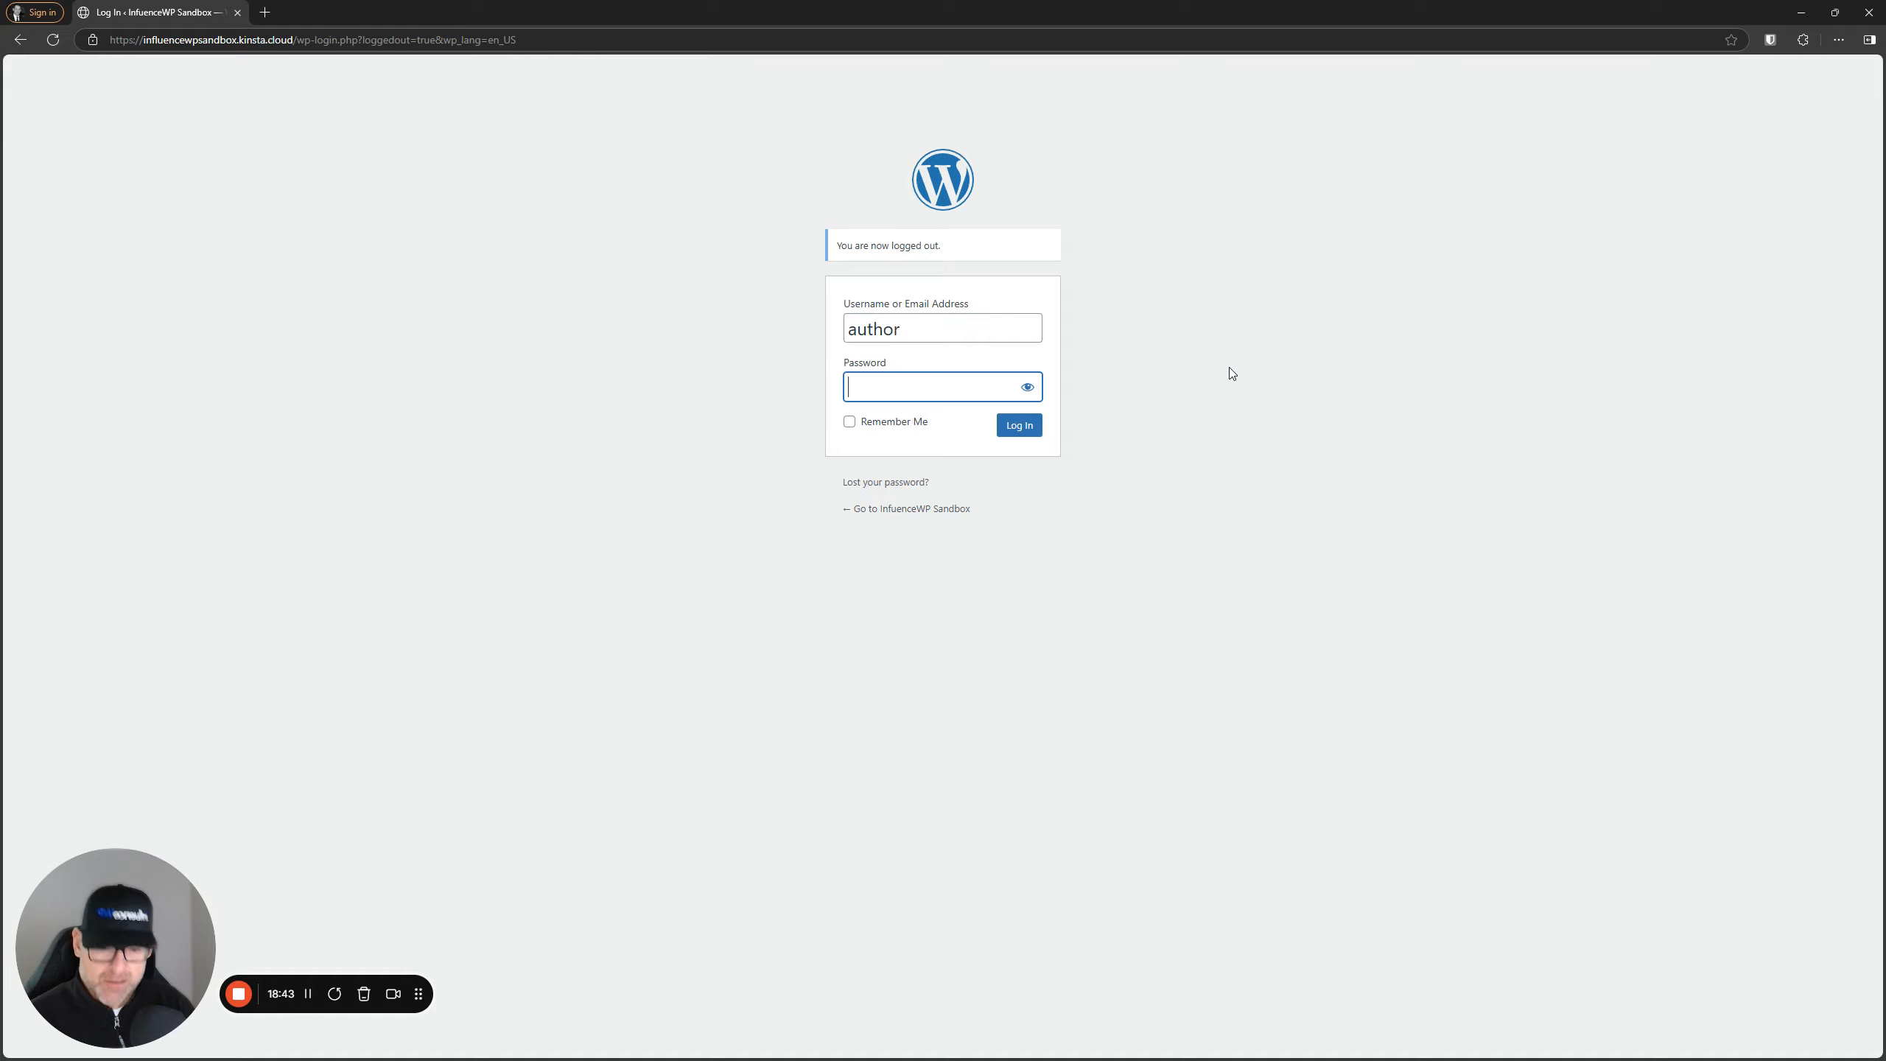
text(*****)
key(BackSpace)
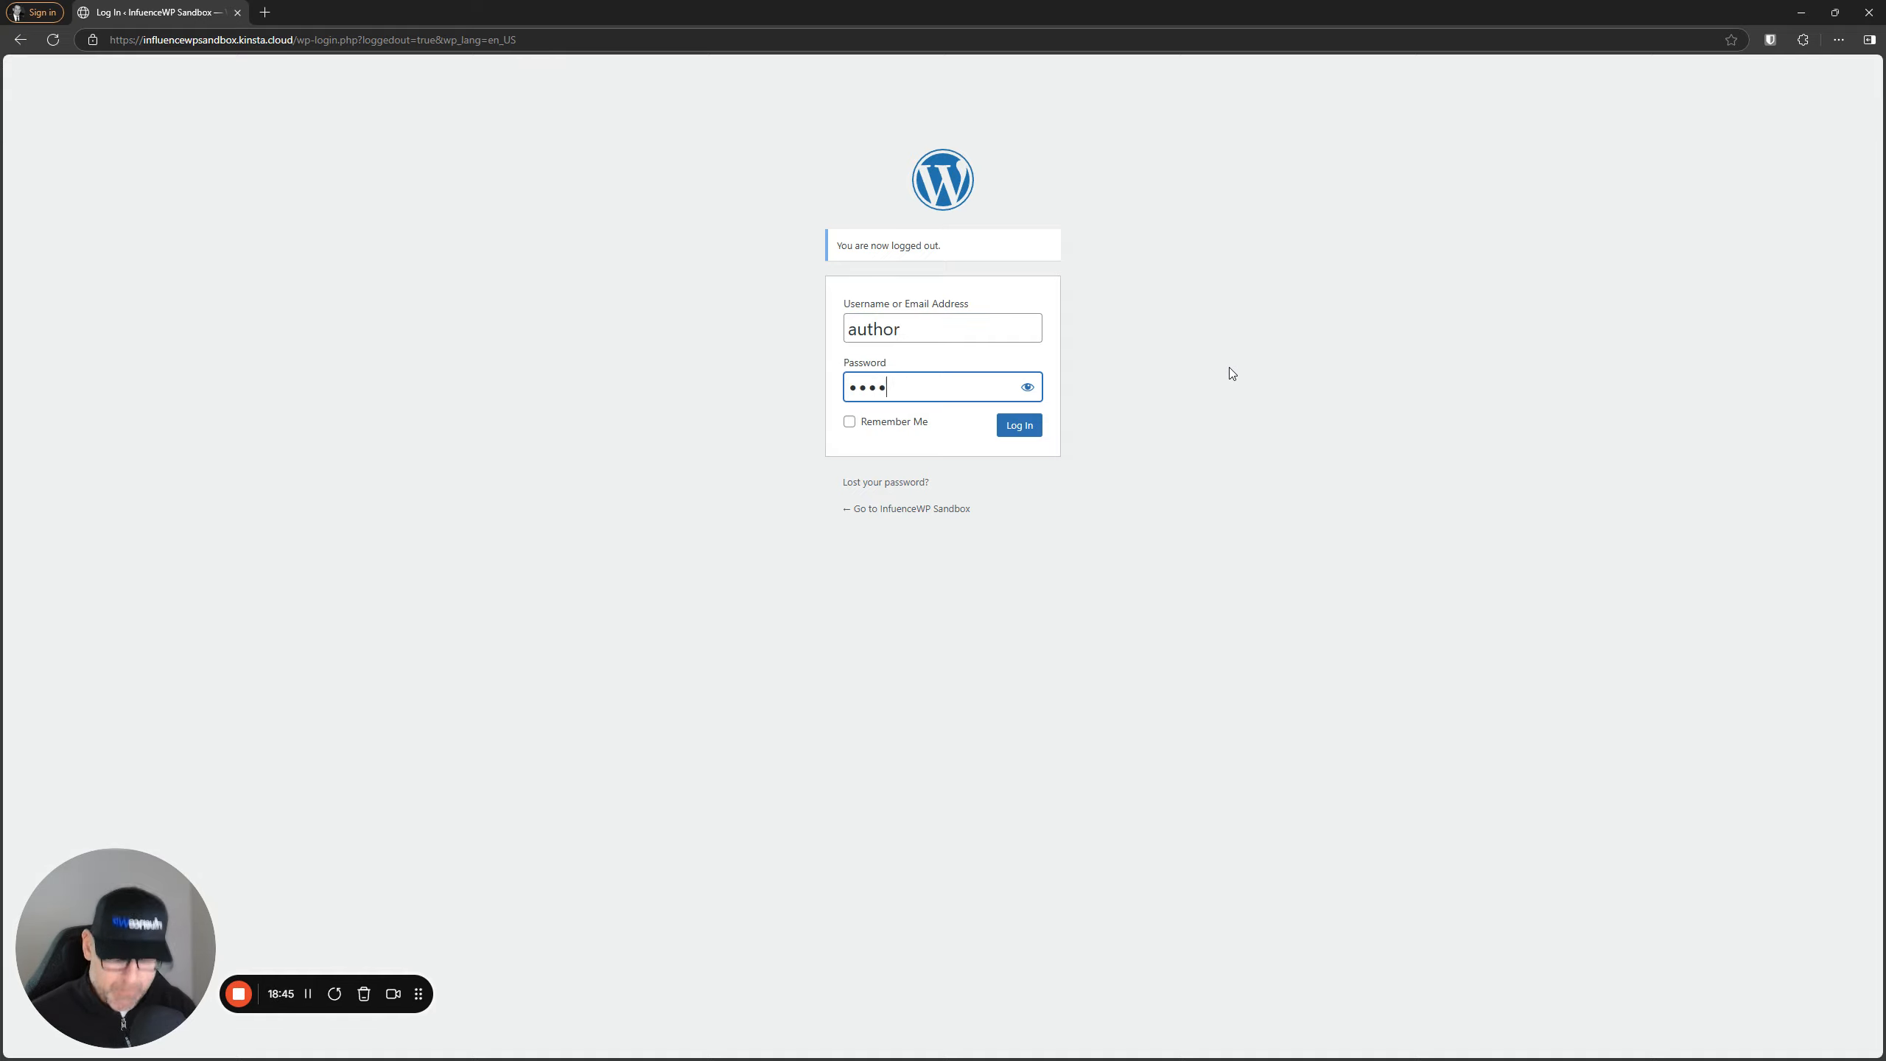
text(********)
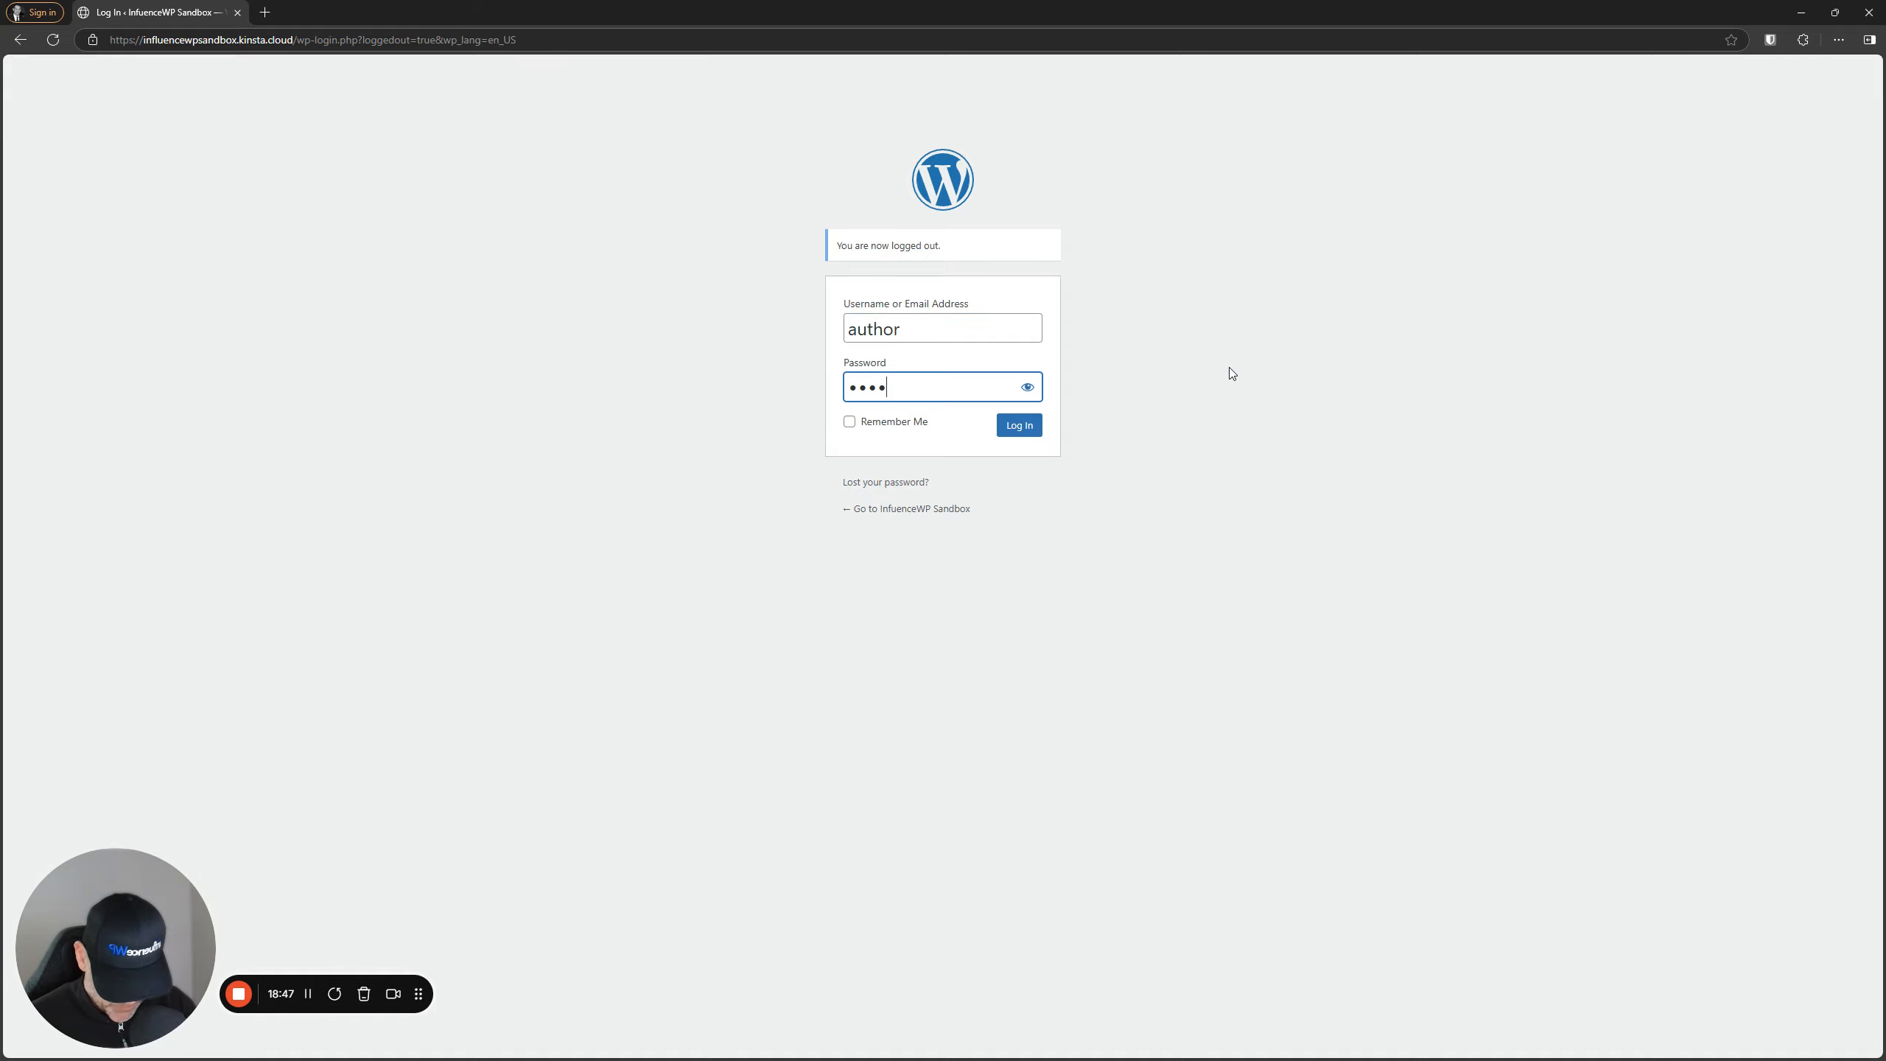
key(Return)
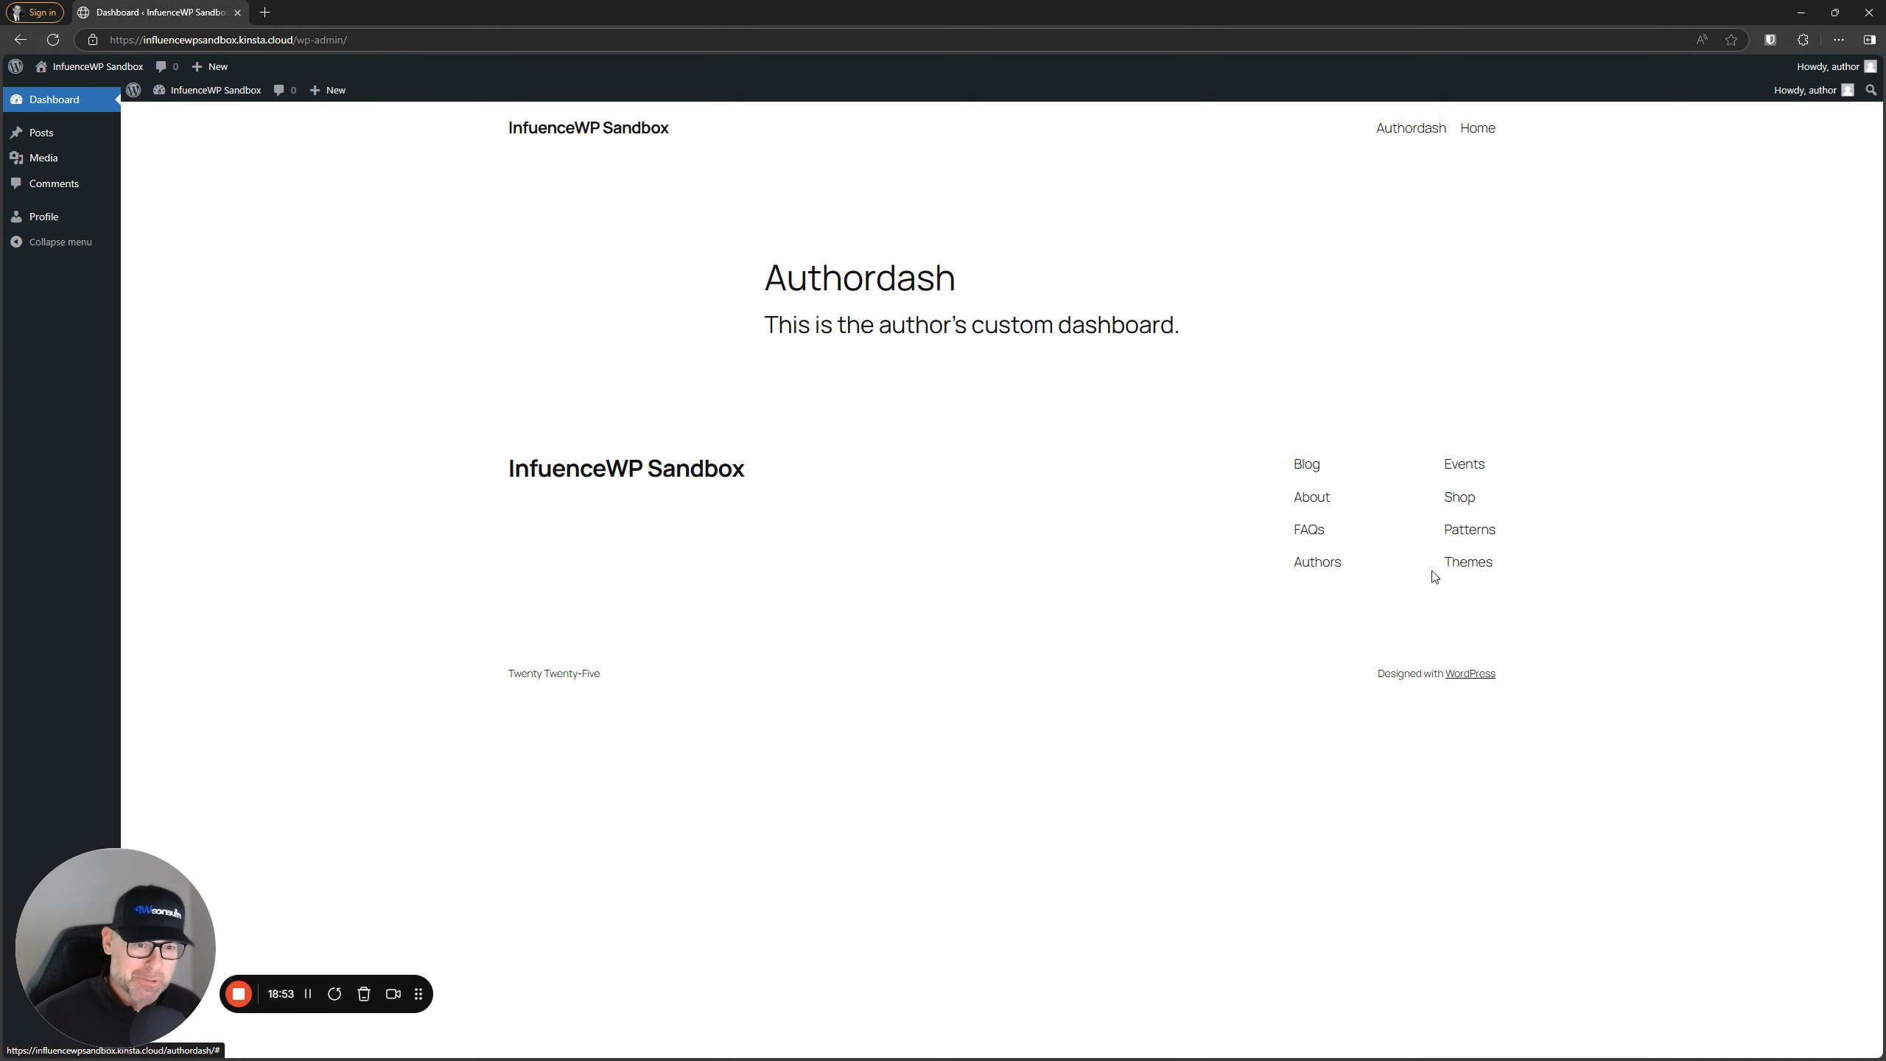
- Examine the Authordash title and heading text embedded in the author's Dashboard
drag(1301, 320, 757, 325)
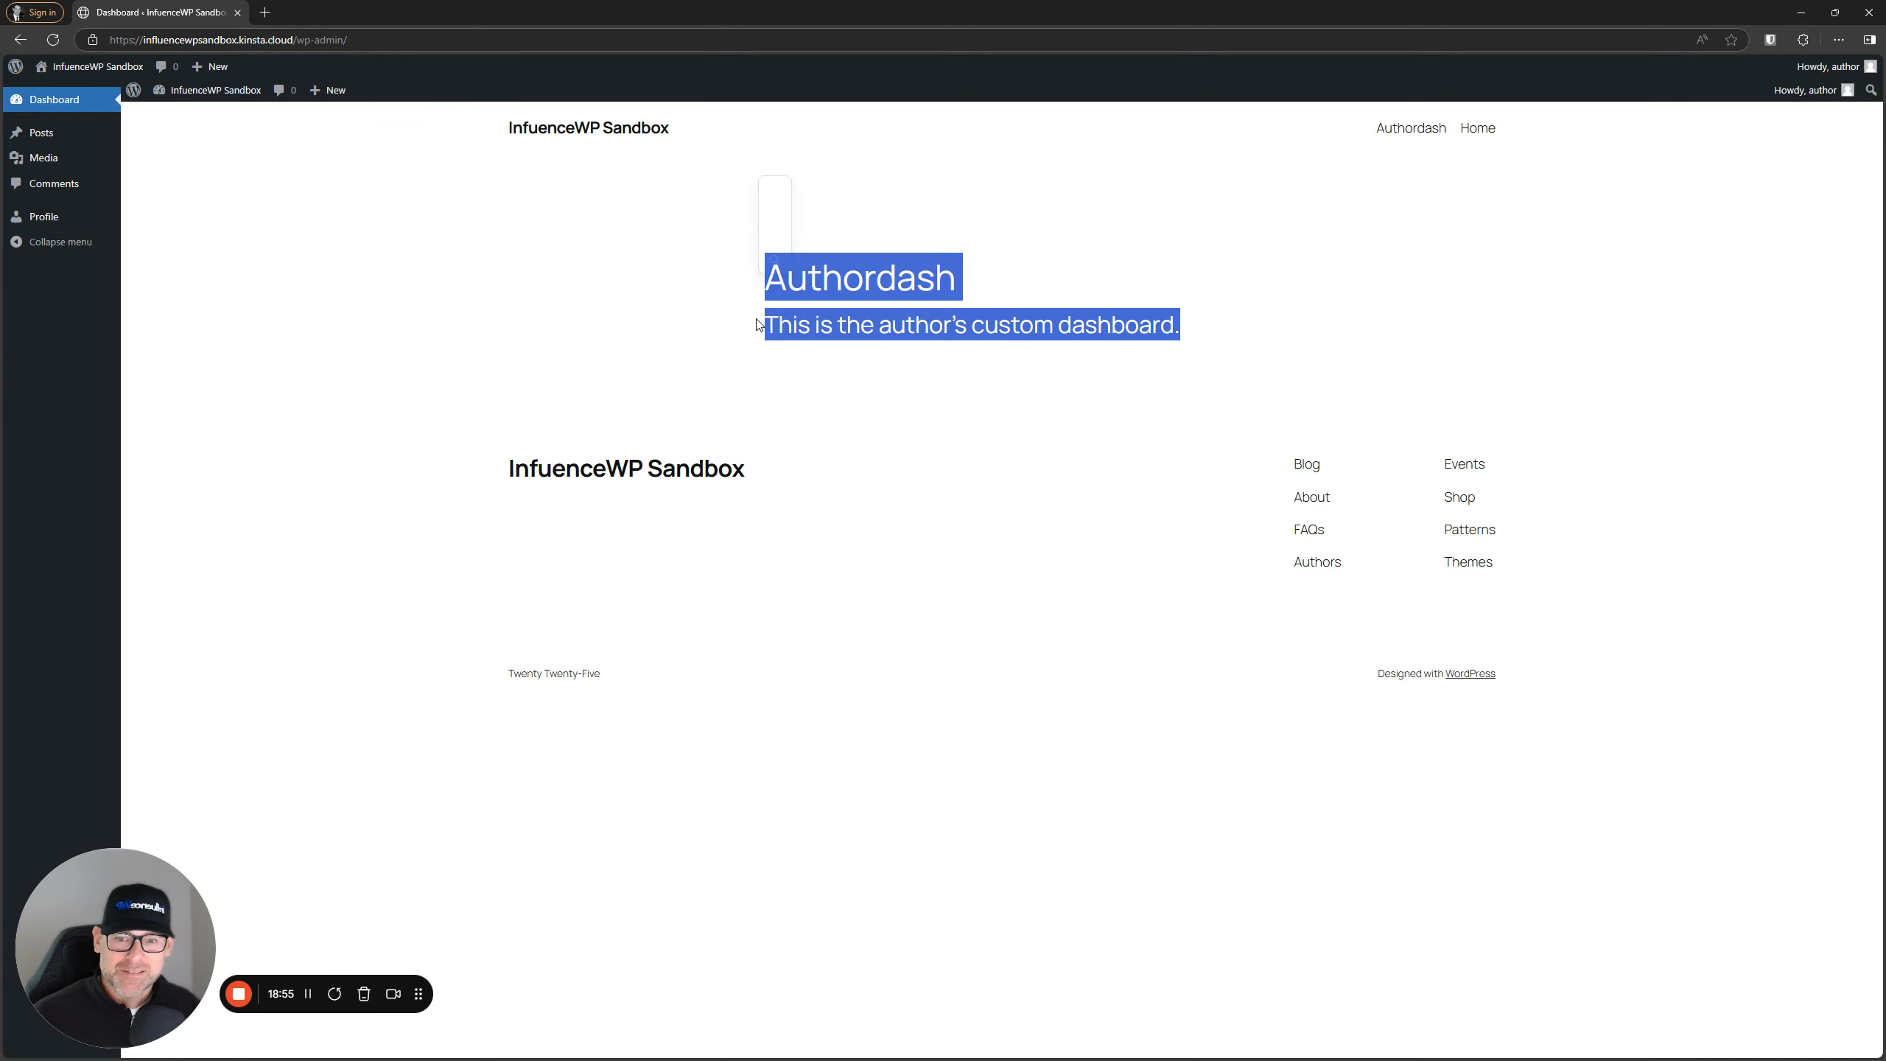
click(630, 311)
drag(1236, 330, 754, 297)
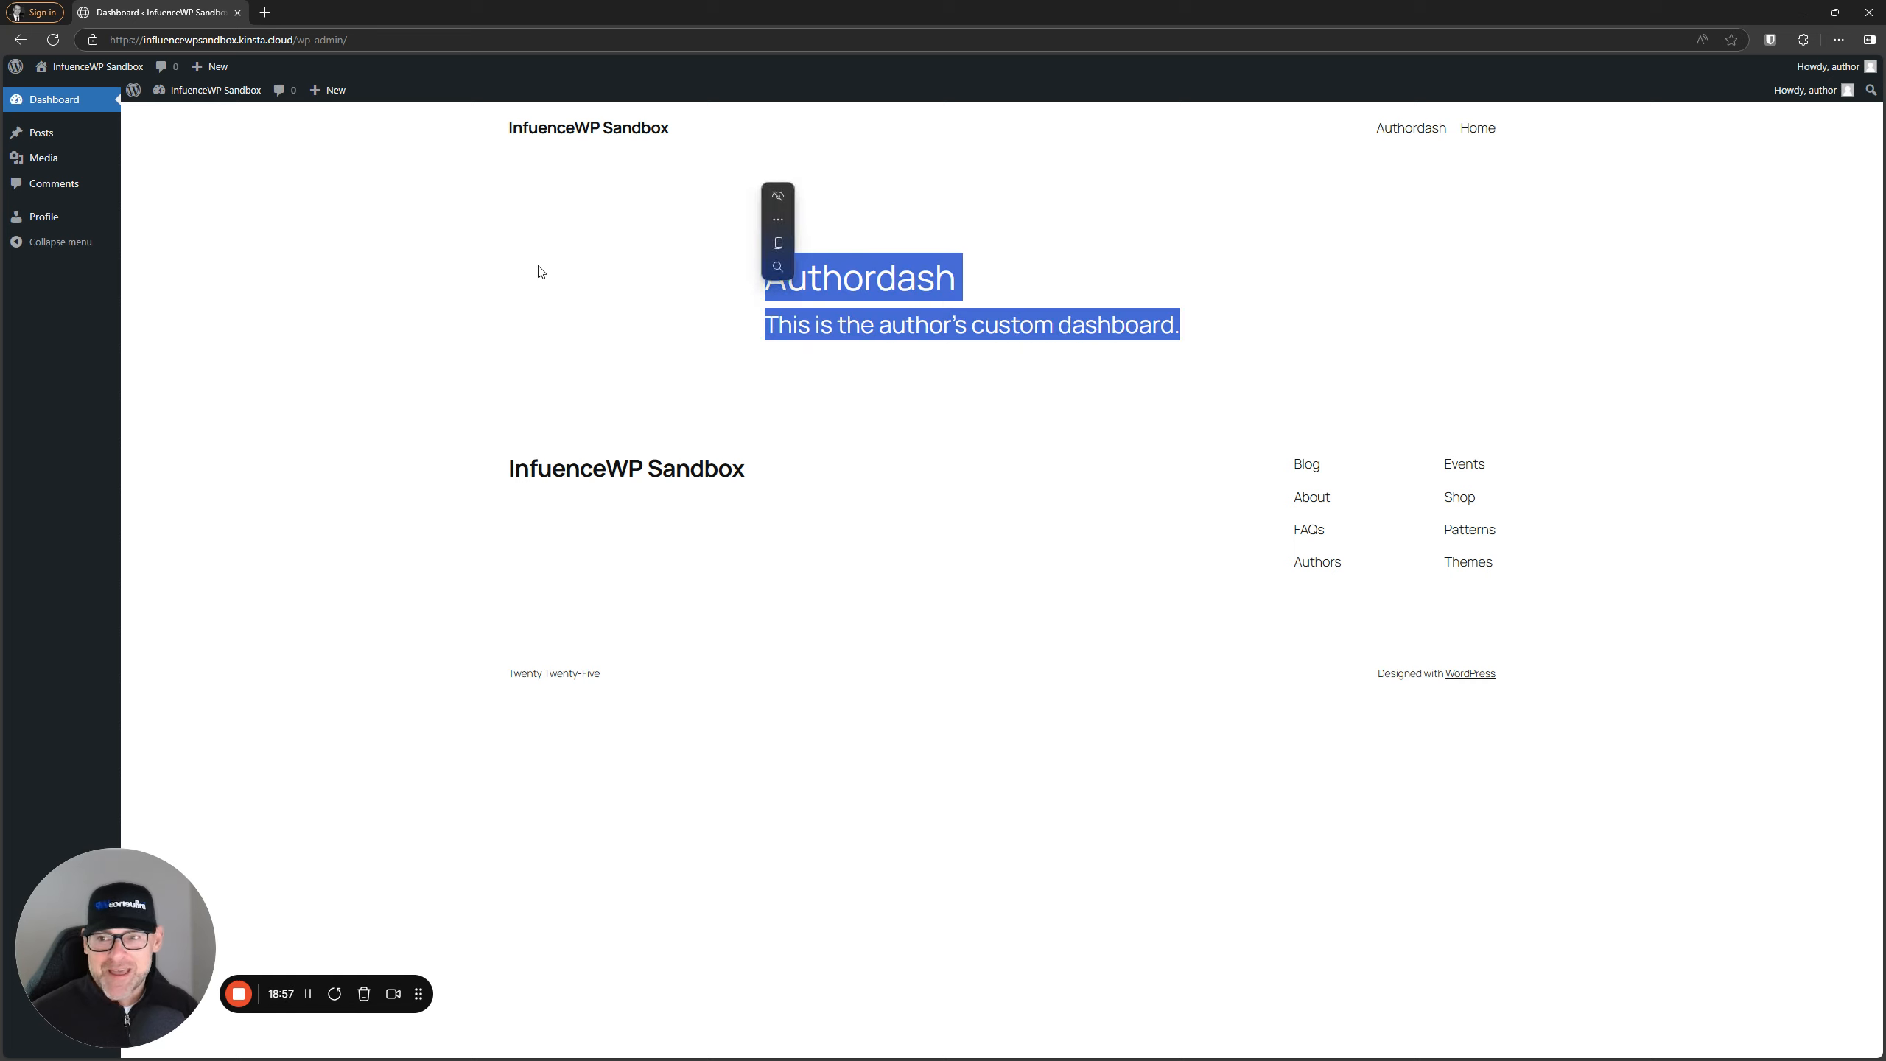
click(695, 335)
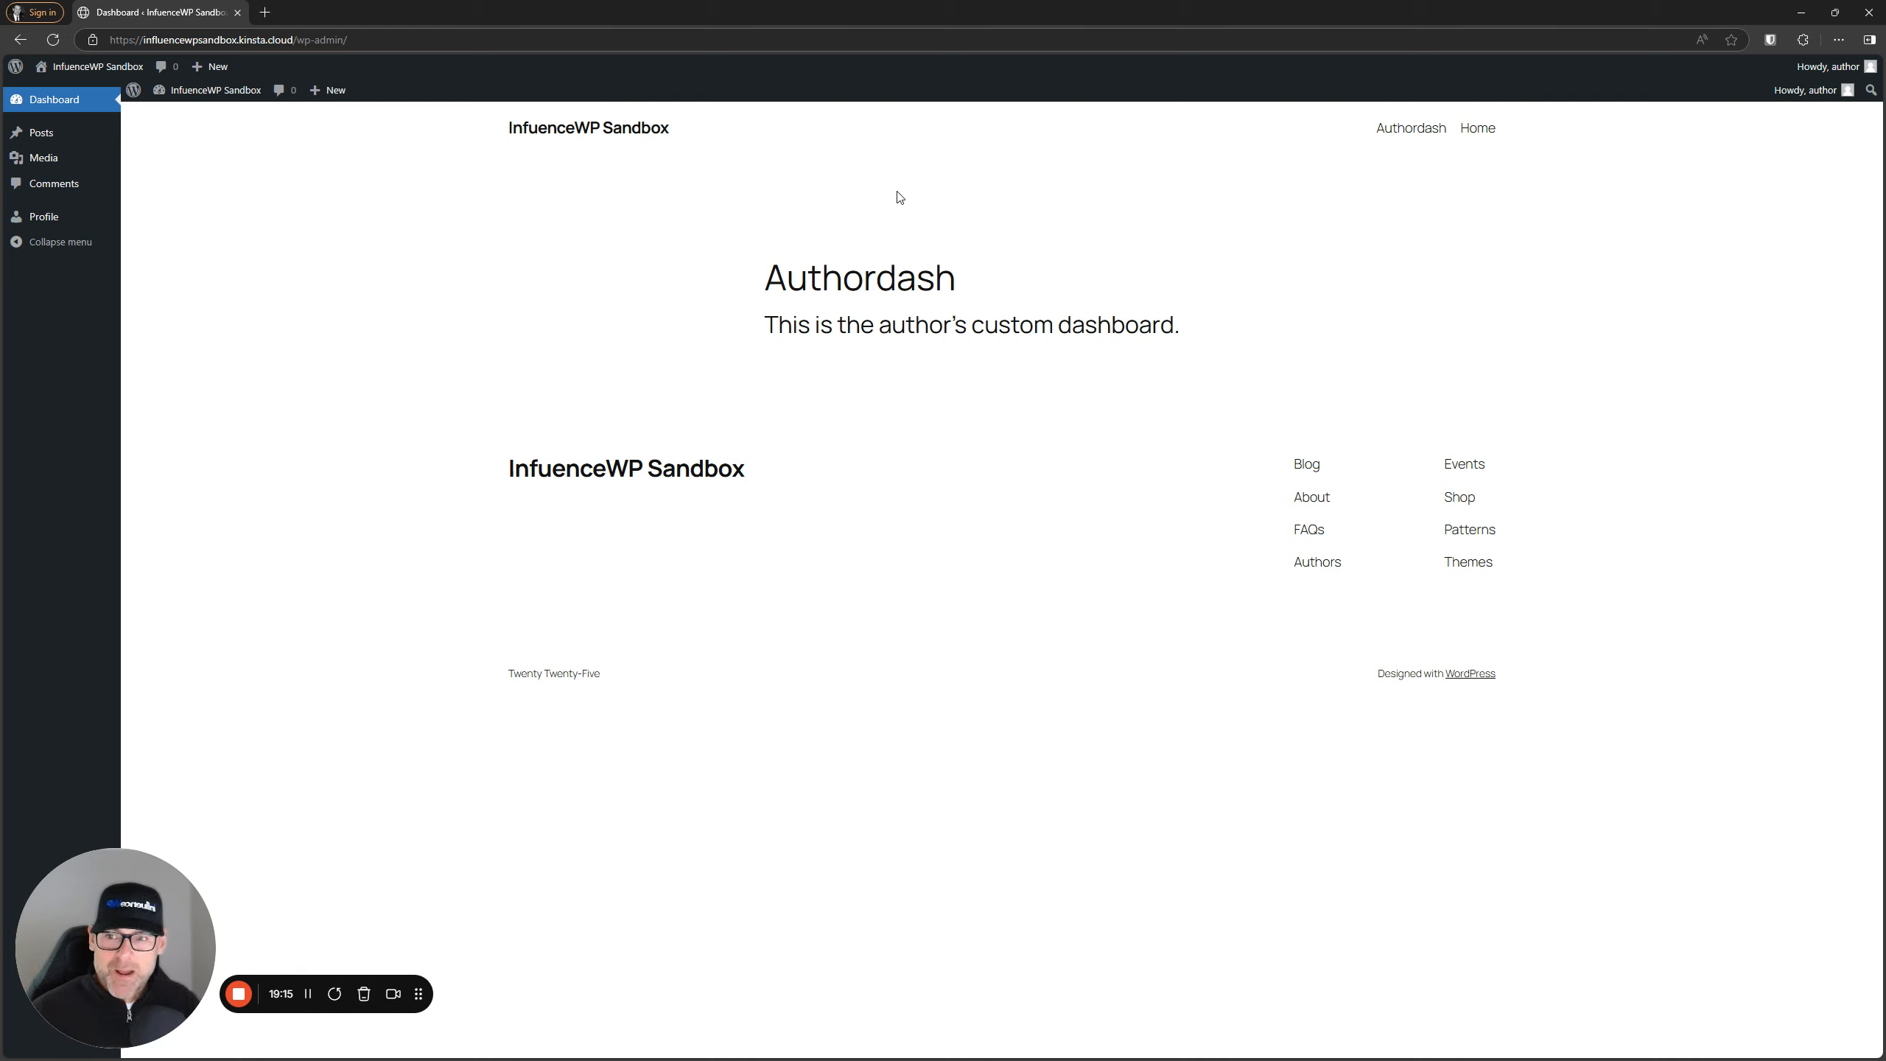
- Move the author's browser window away and review the per-role custom dashboard URL fields in WP Admin Cleaner
drag(502, 6, 1885, 219)
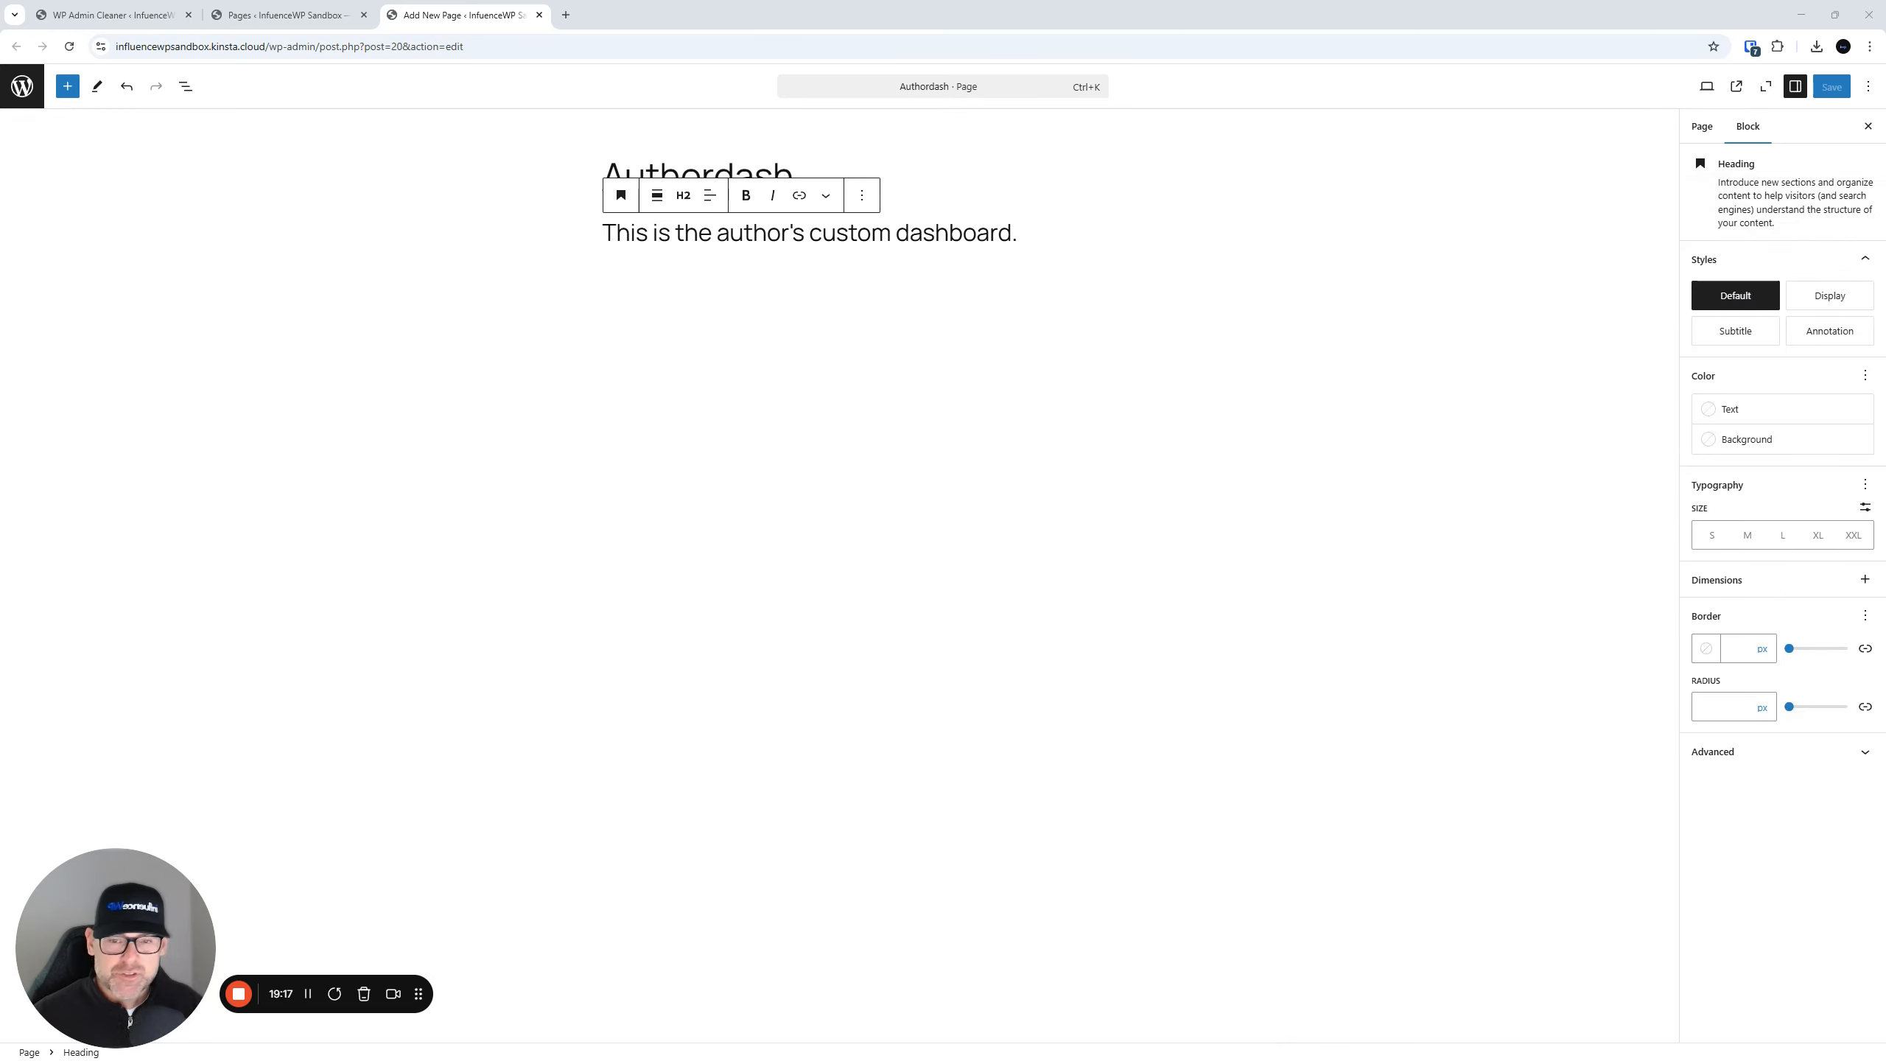
click(286, 14)
click(111, 15)
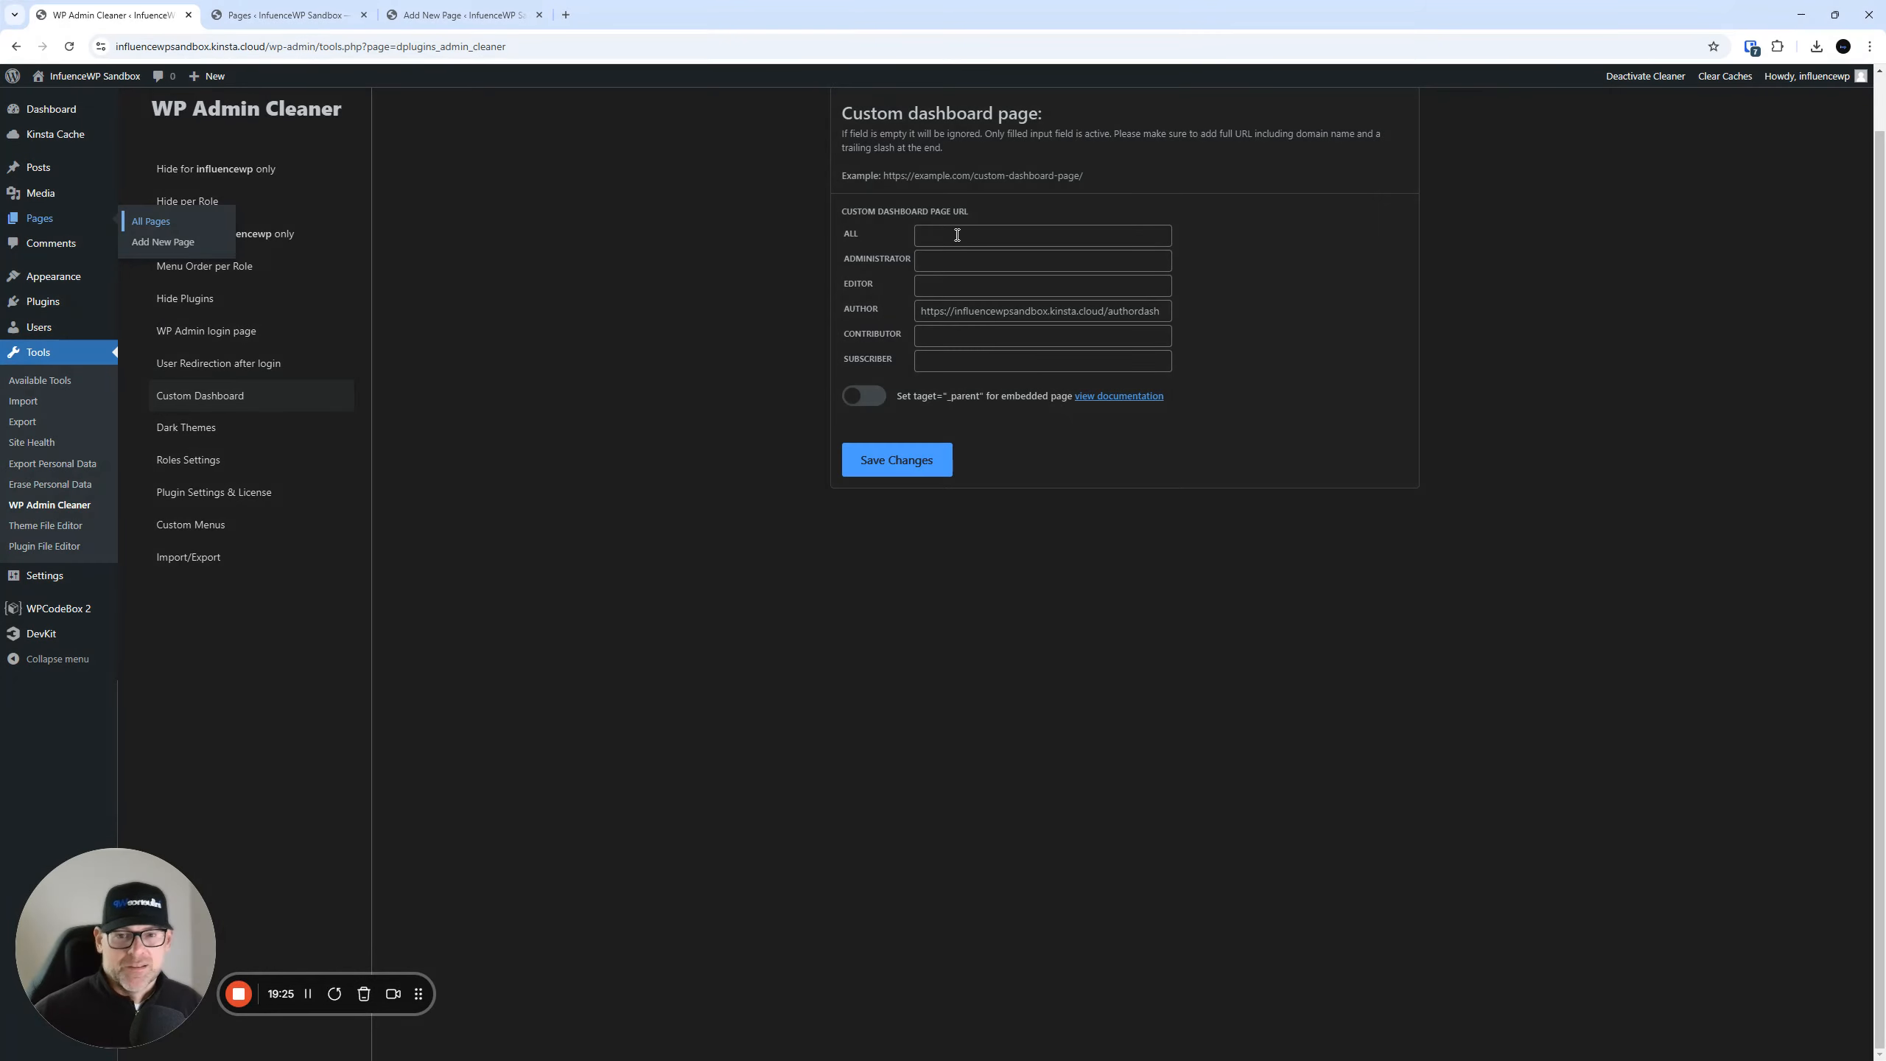
click(947, 260)
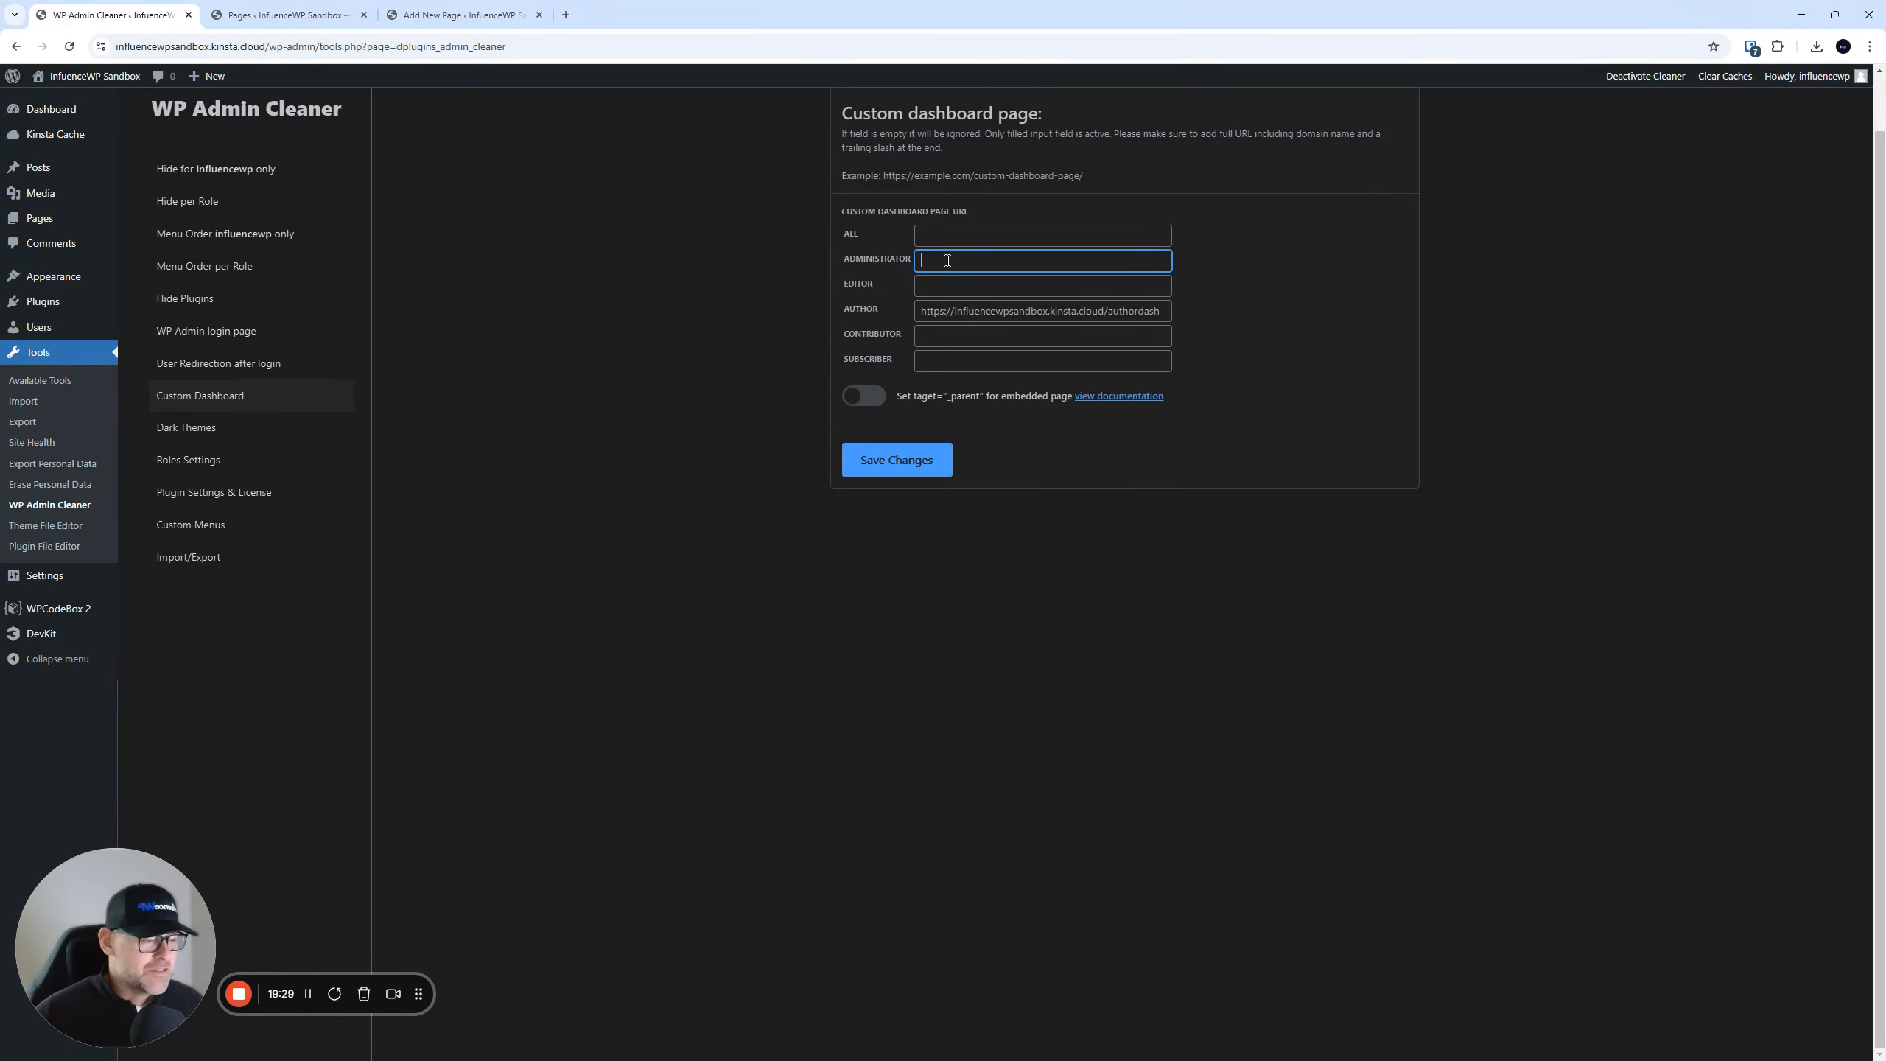
click(983, 793)
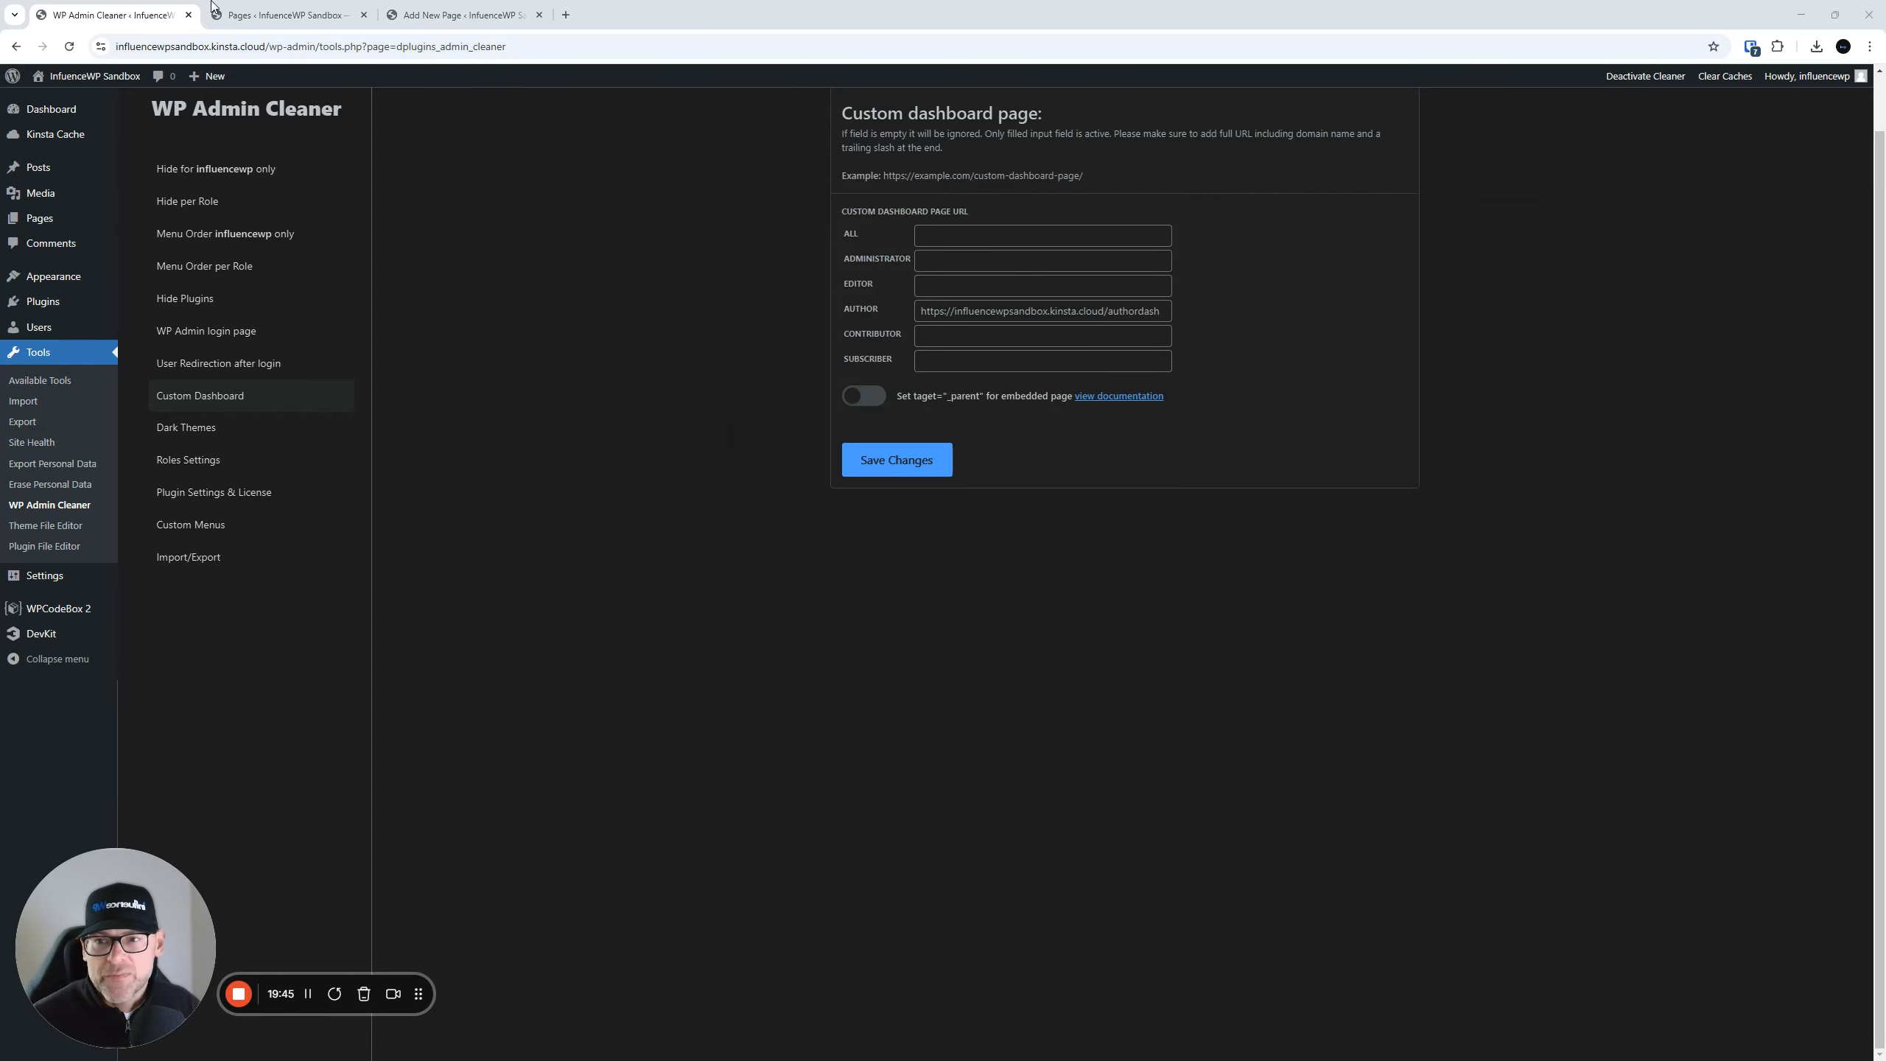
- Insert an empty Custom HTML block below the heading on the Authordash page
click(461, 15)
click(980, 262)
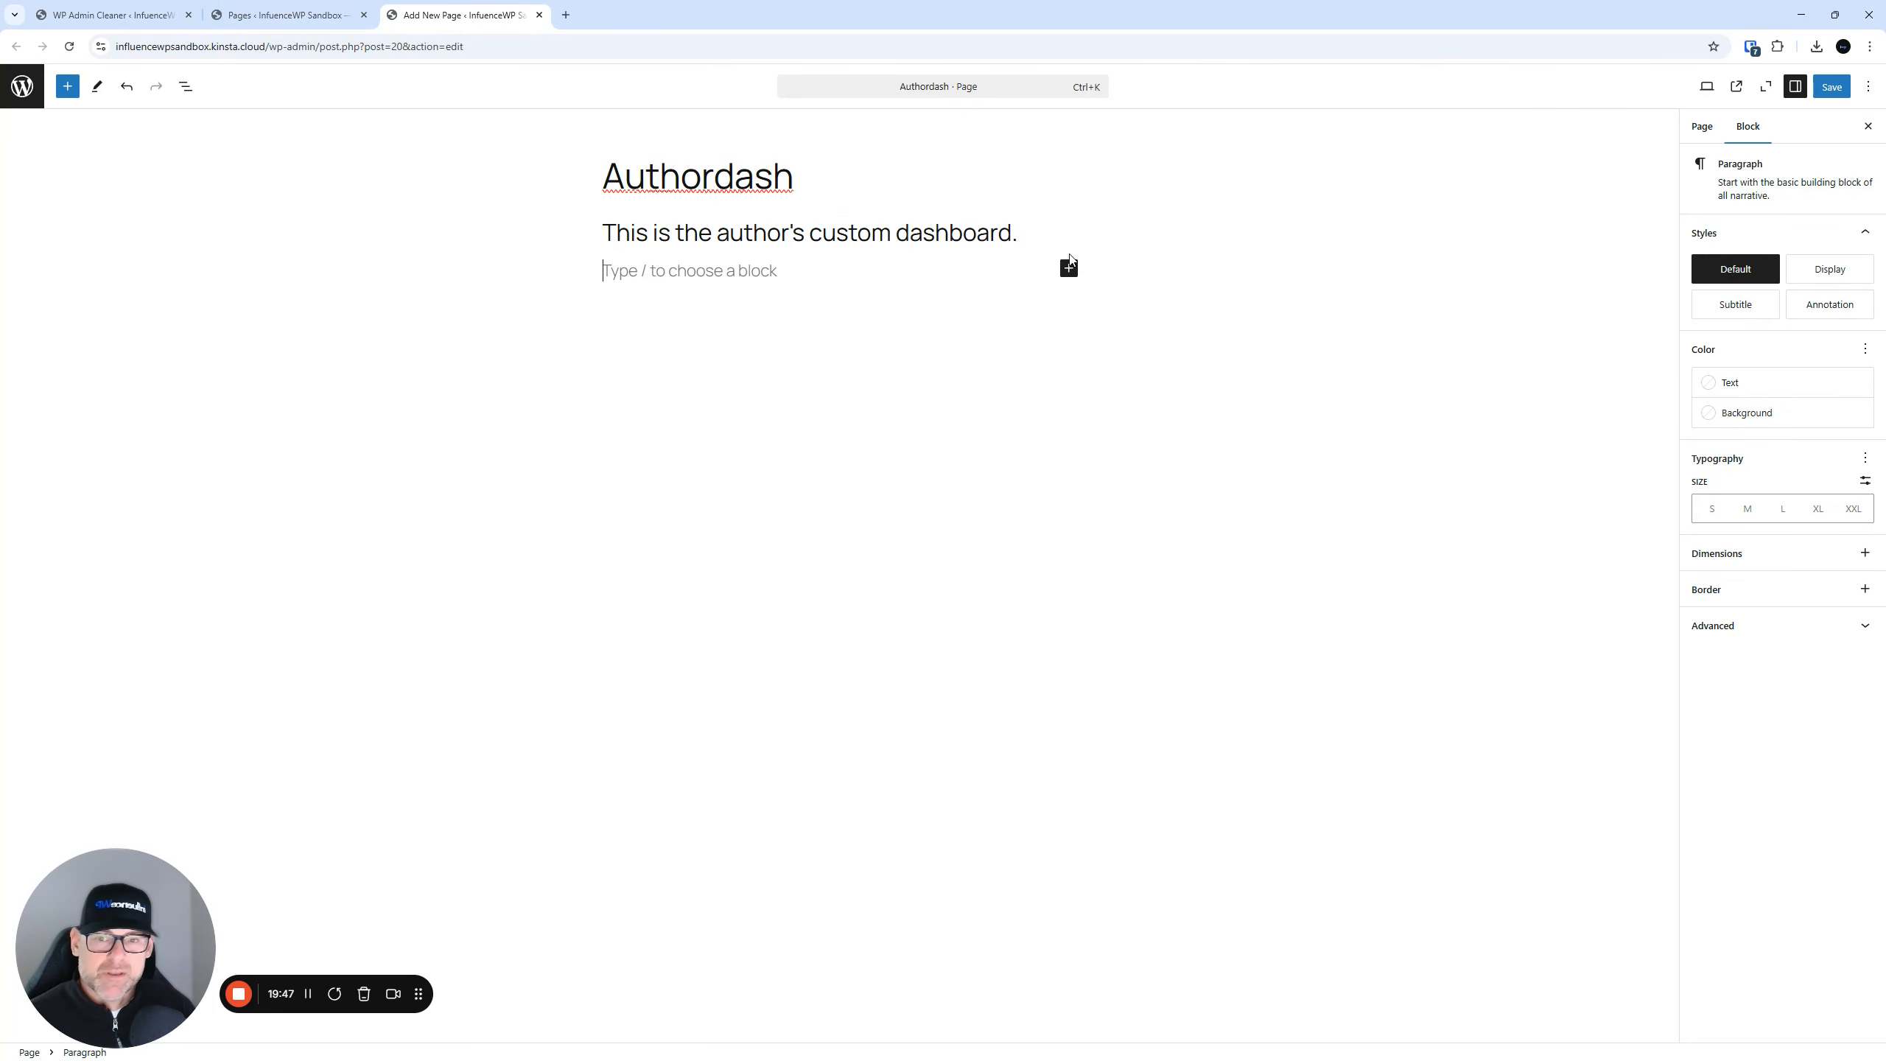
text(/html)
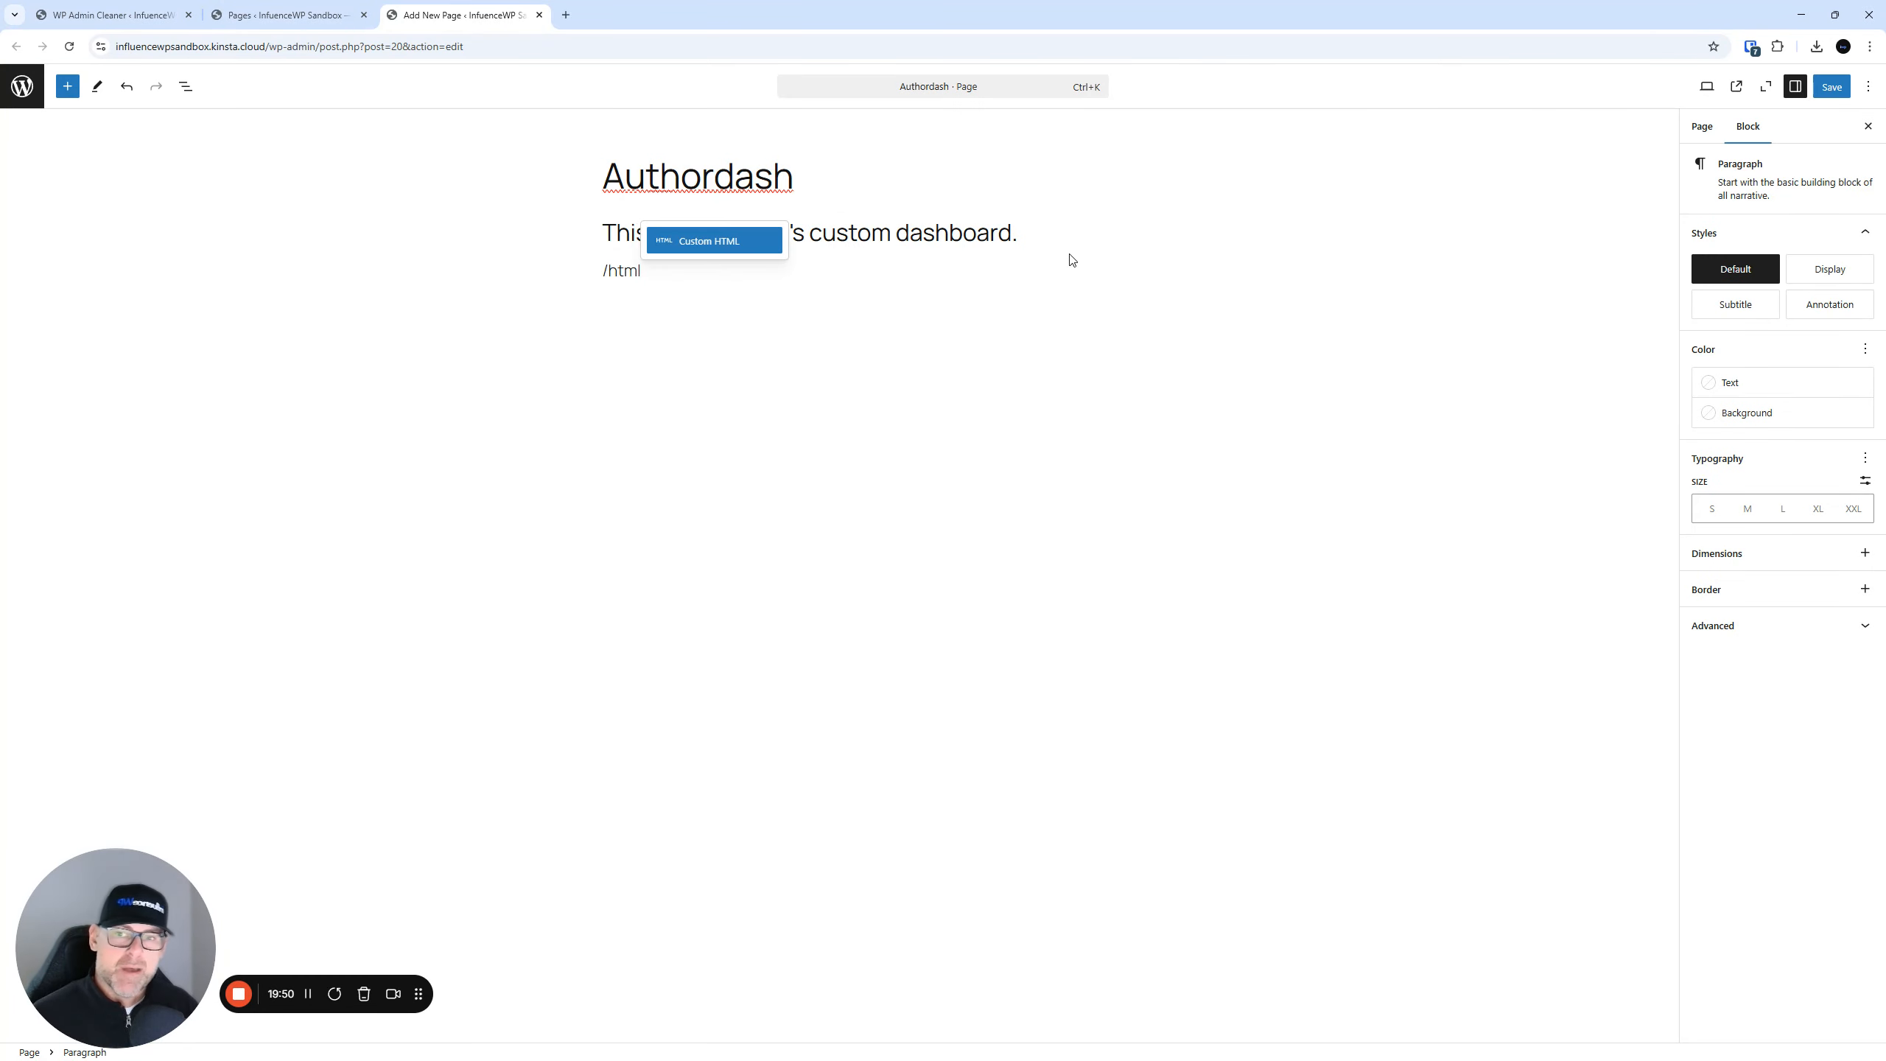
key(Return)
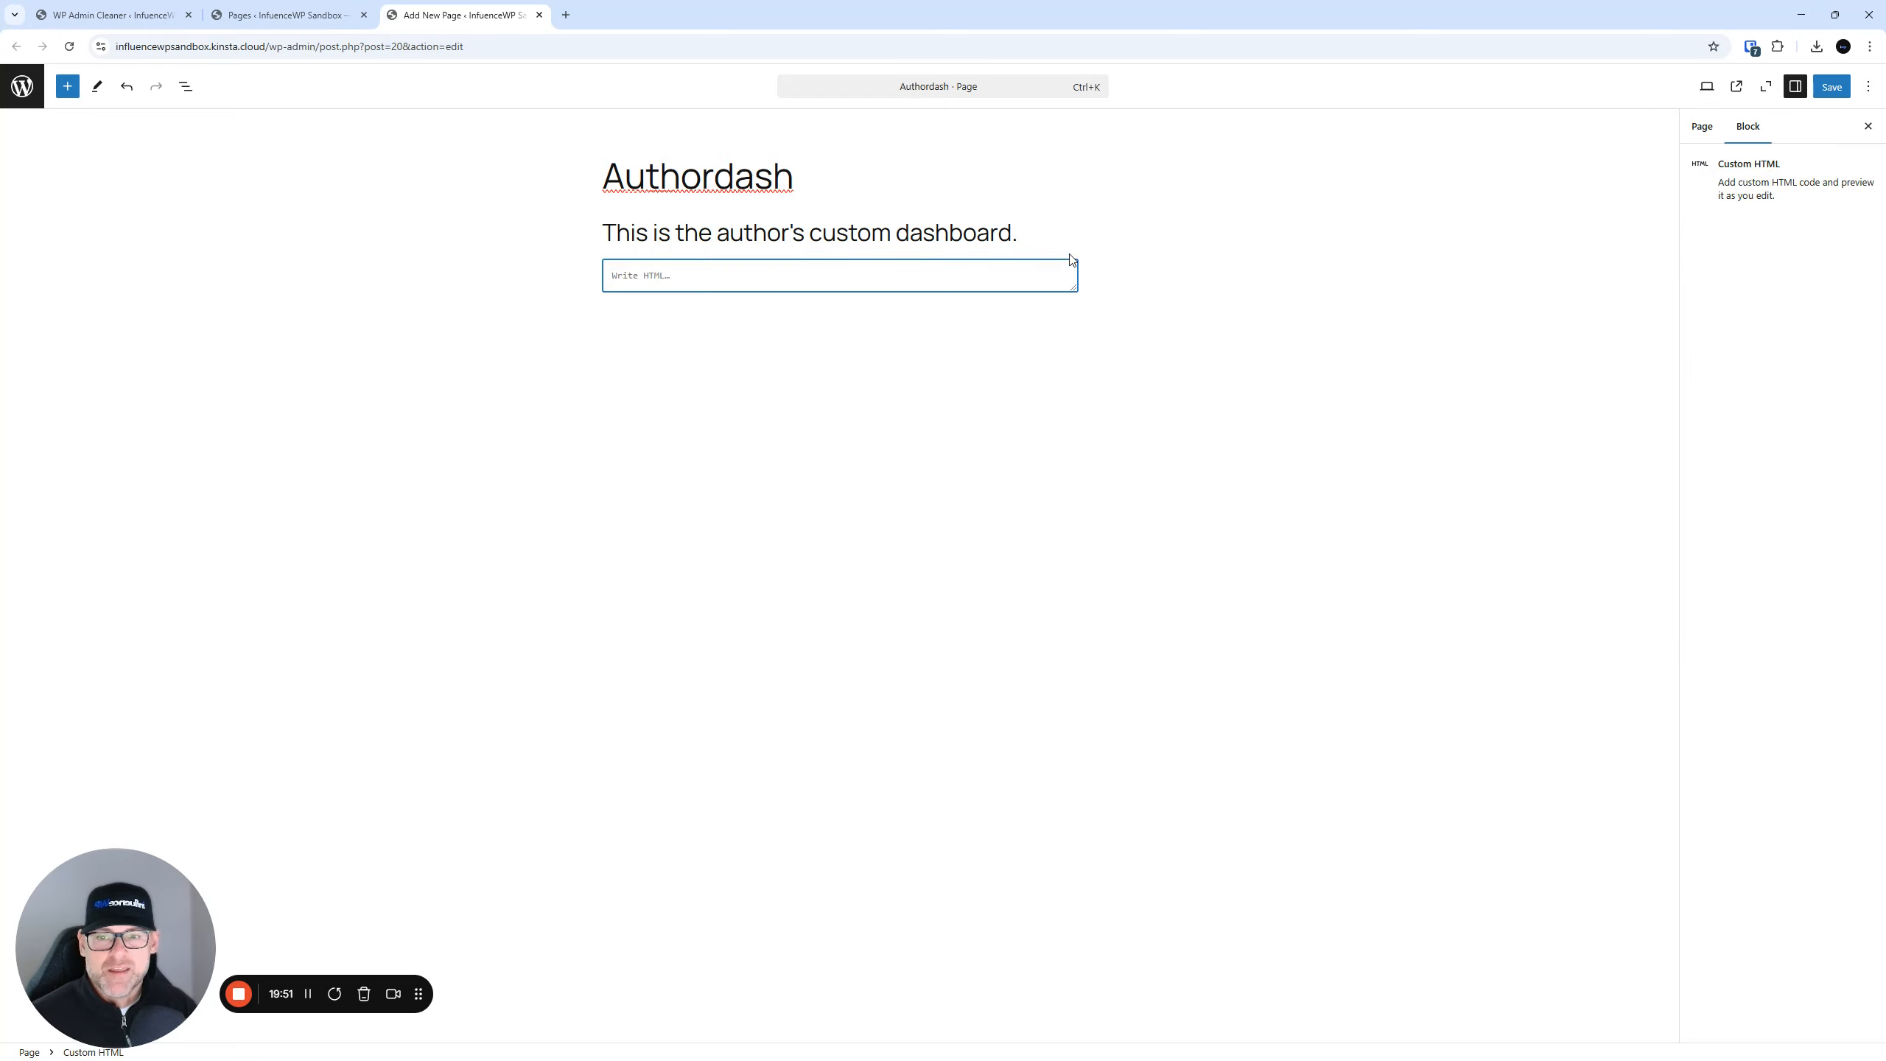
click(789, 470)
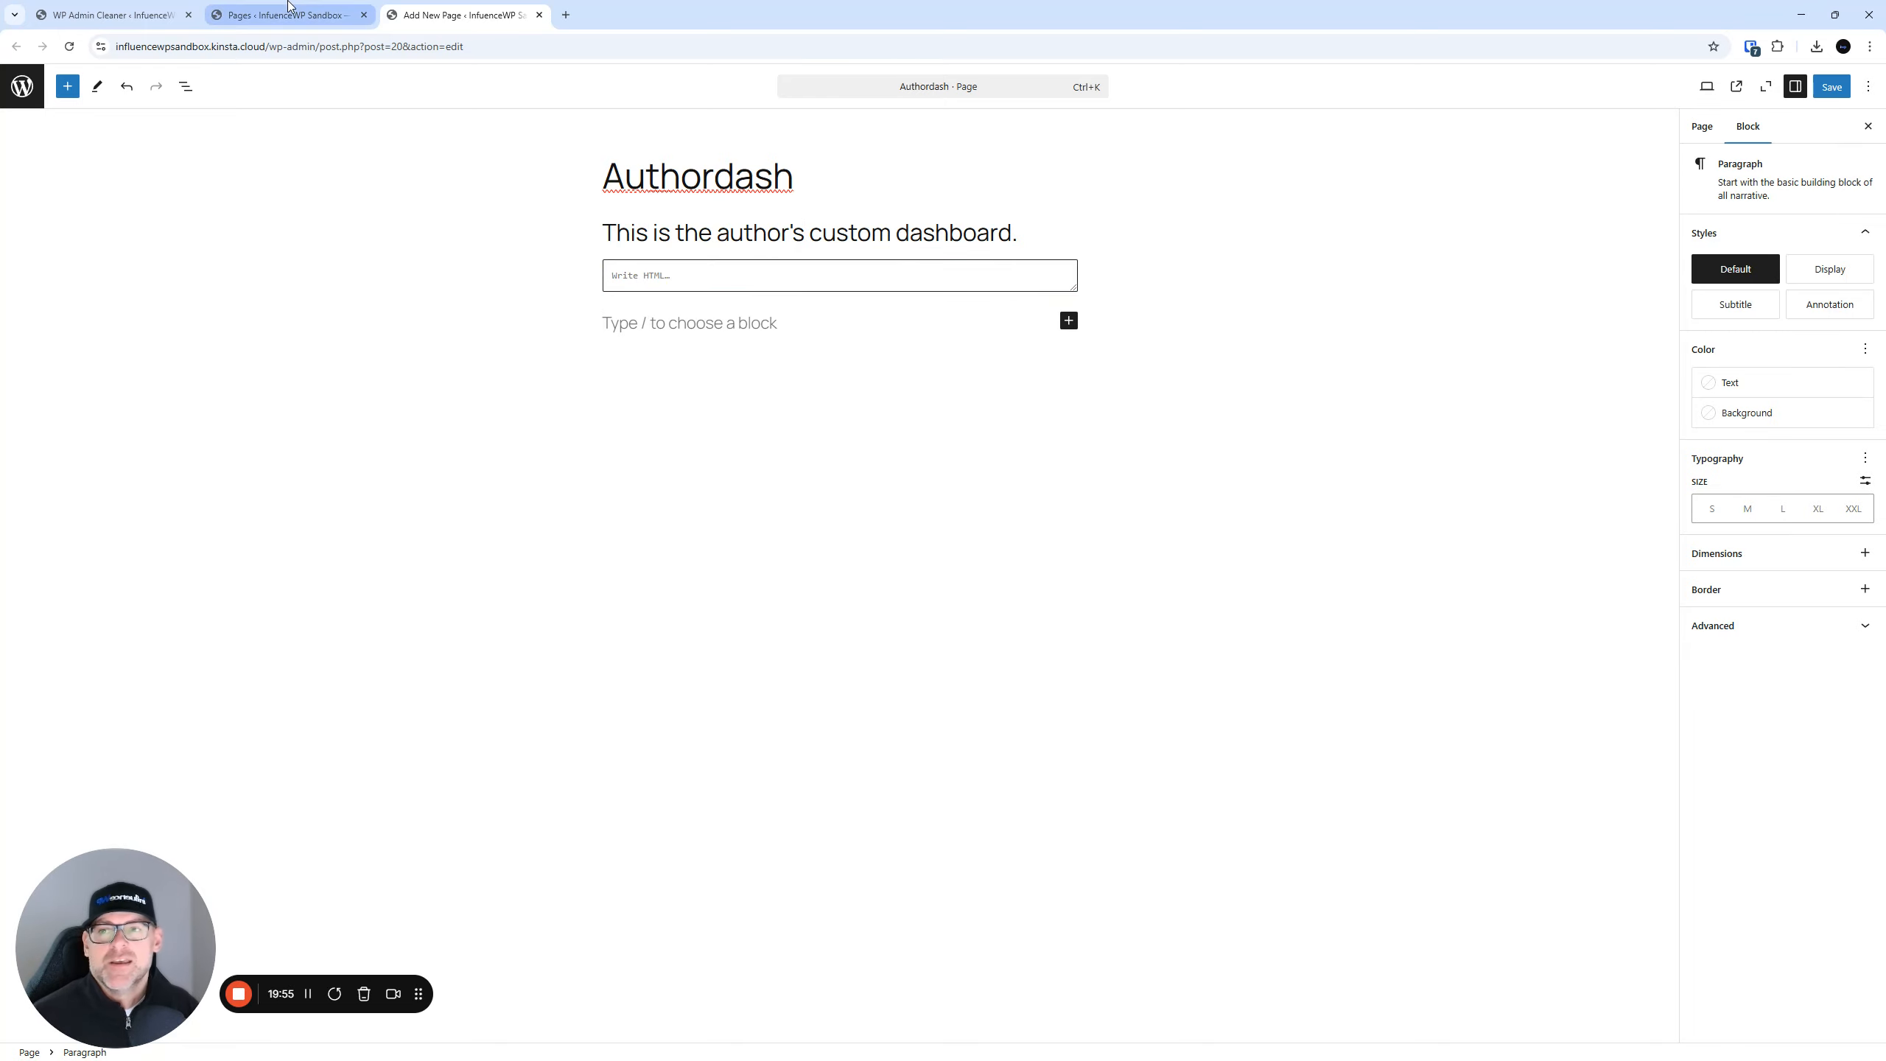
- Try the target="_parent" option for the embedded page in the Custom Dashboard settings, switching it on and back off
click(269, 13)
click(111, 15)
click(865, 395)
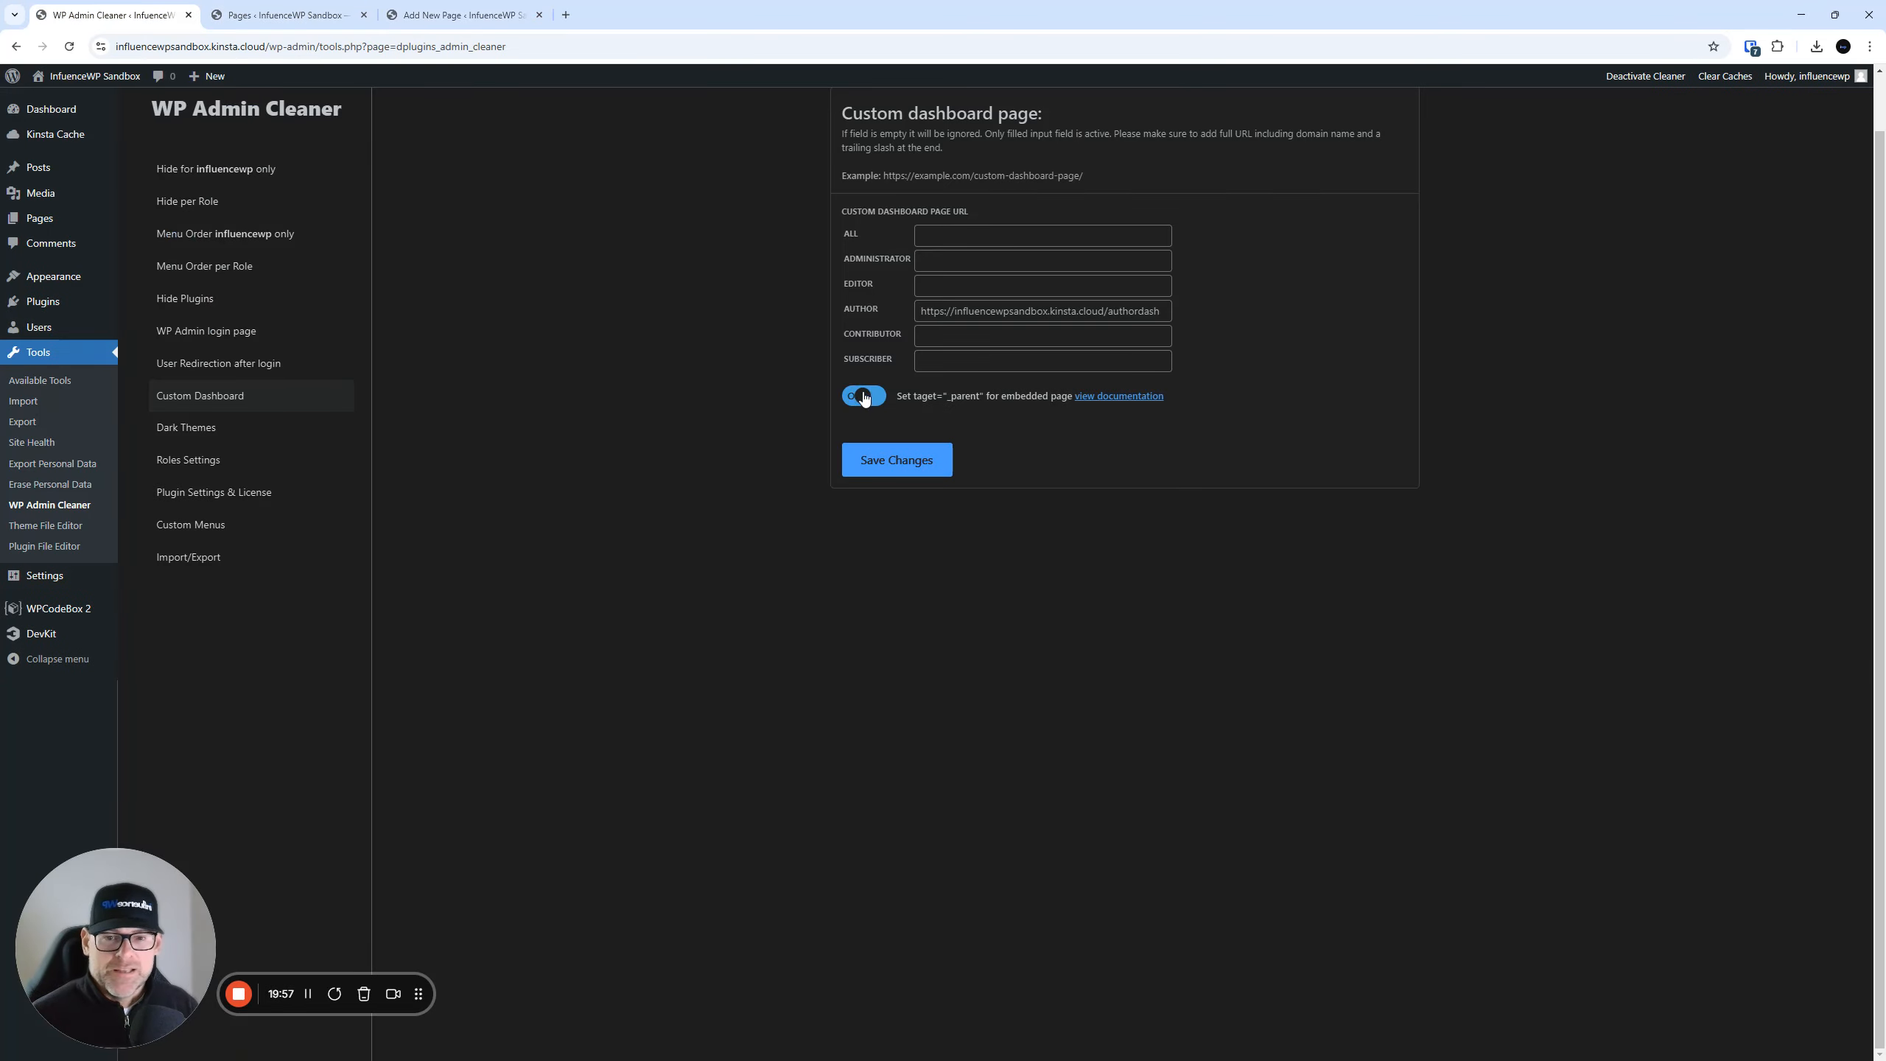
click(864, 395)
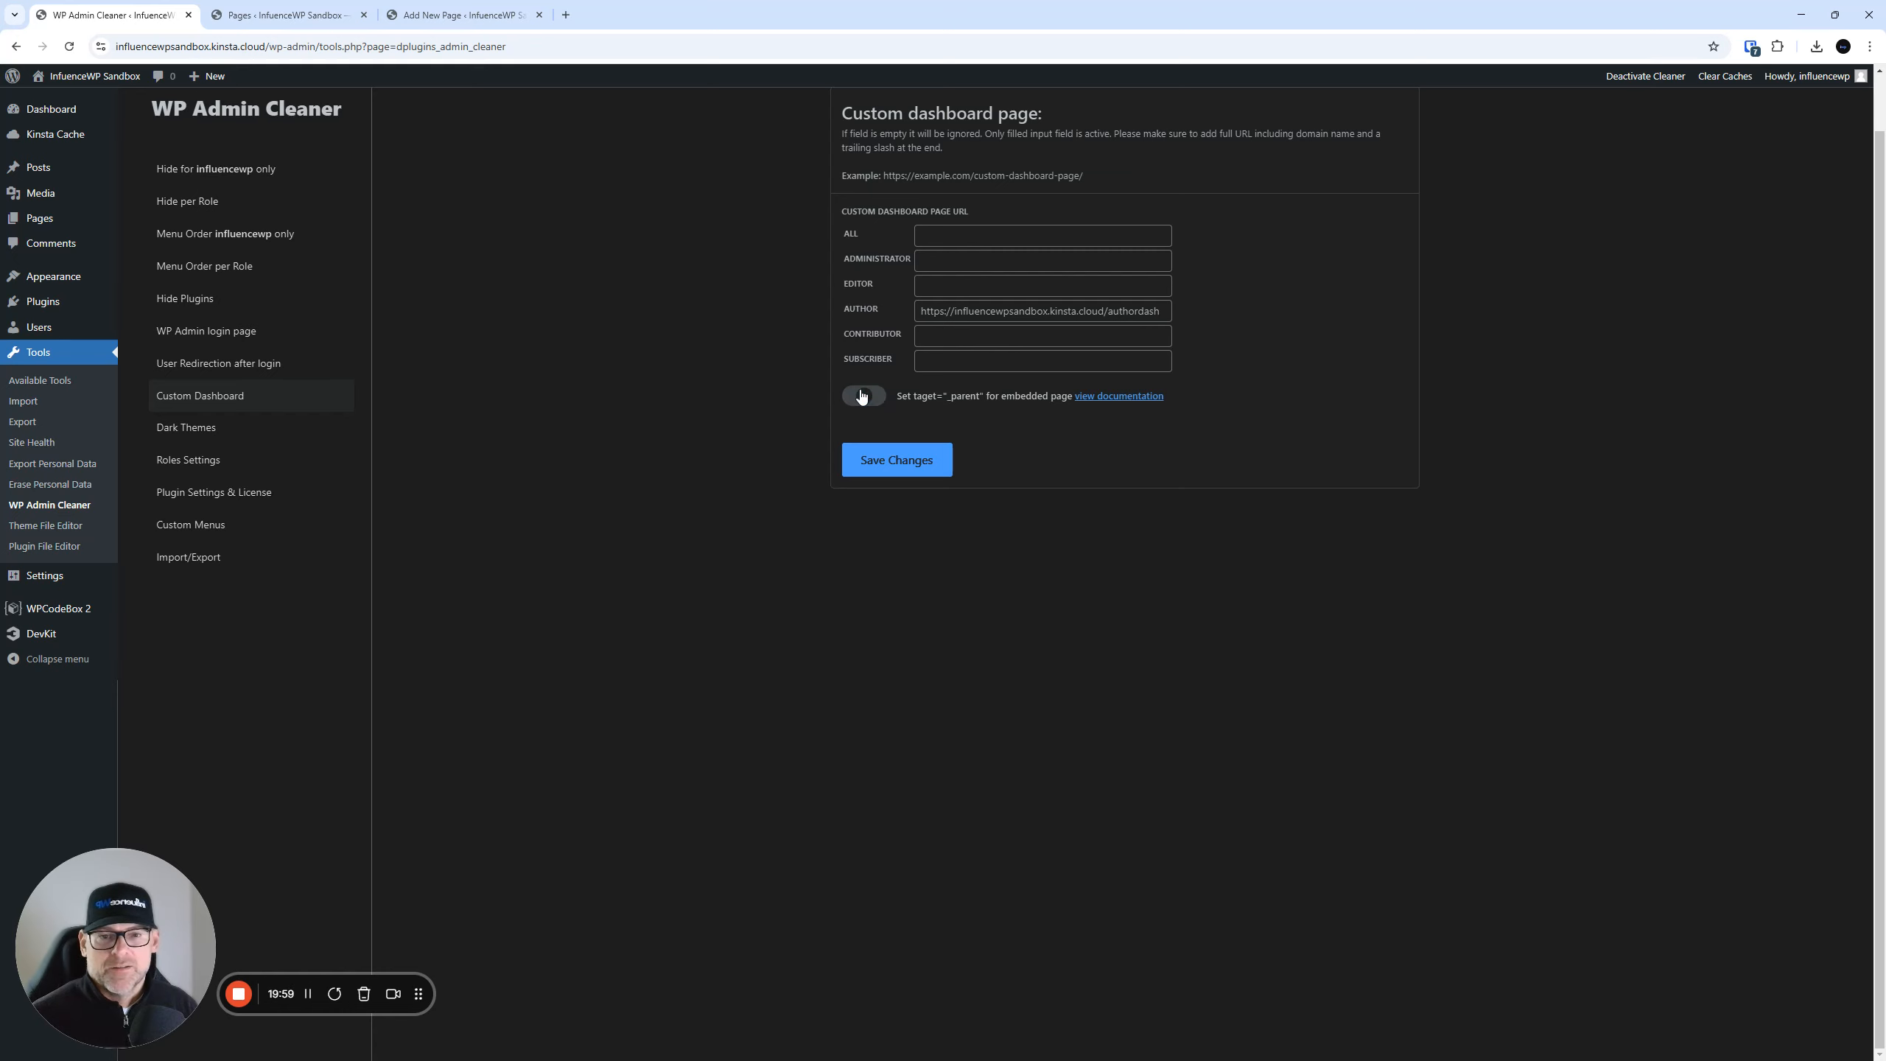
- Clear the Author role's custom dashboard page URL and save the changes
triple_click(1063, 311)
key(BackSpace)
click(892, 459)
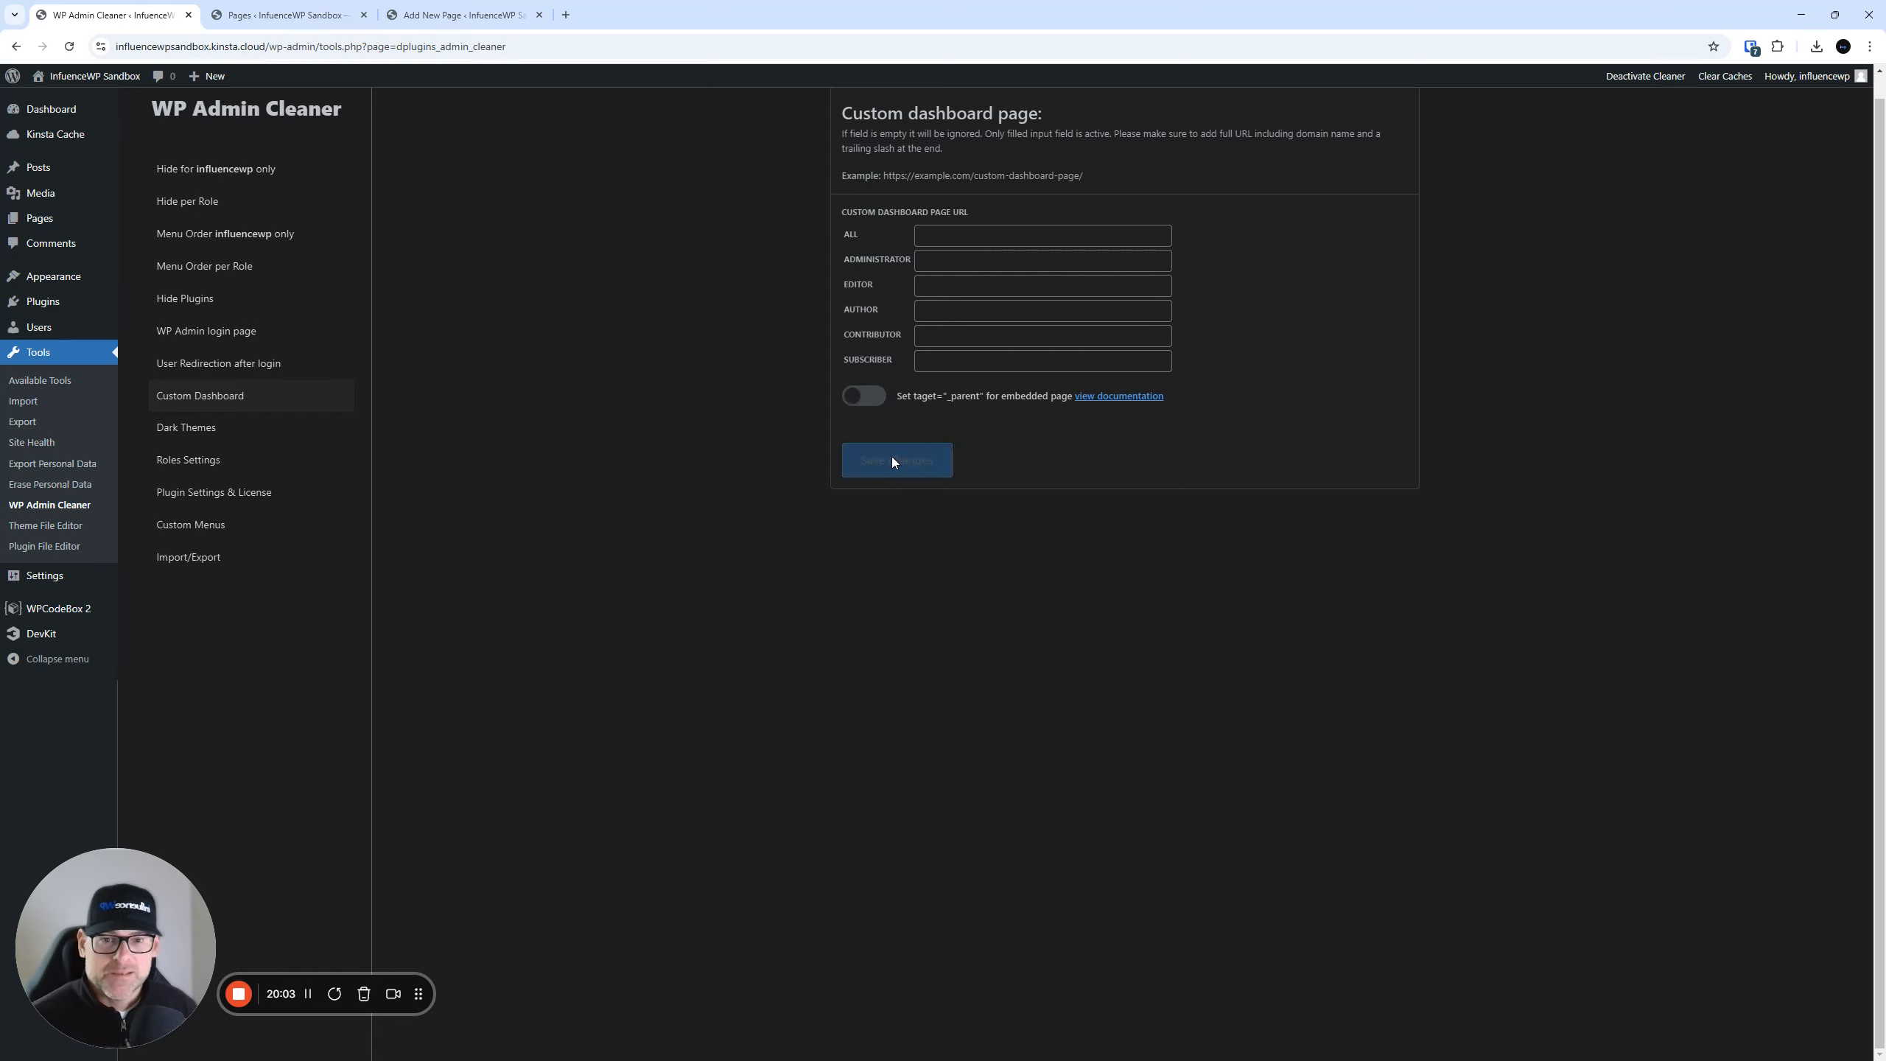
- Enable the dark theme for Gutenberg in the Dark Themes settings and save the changes
click(236, 437)
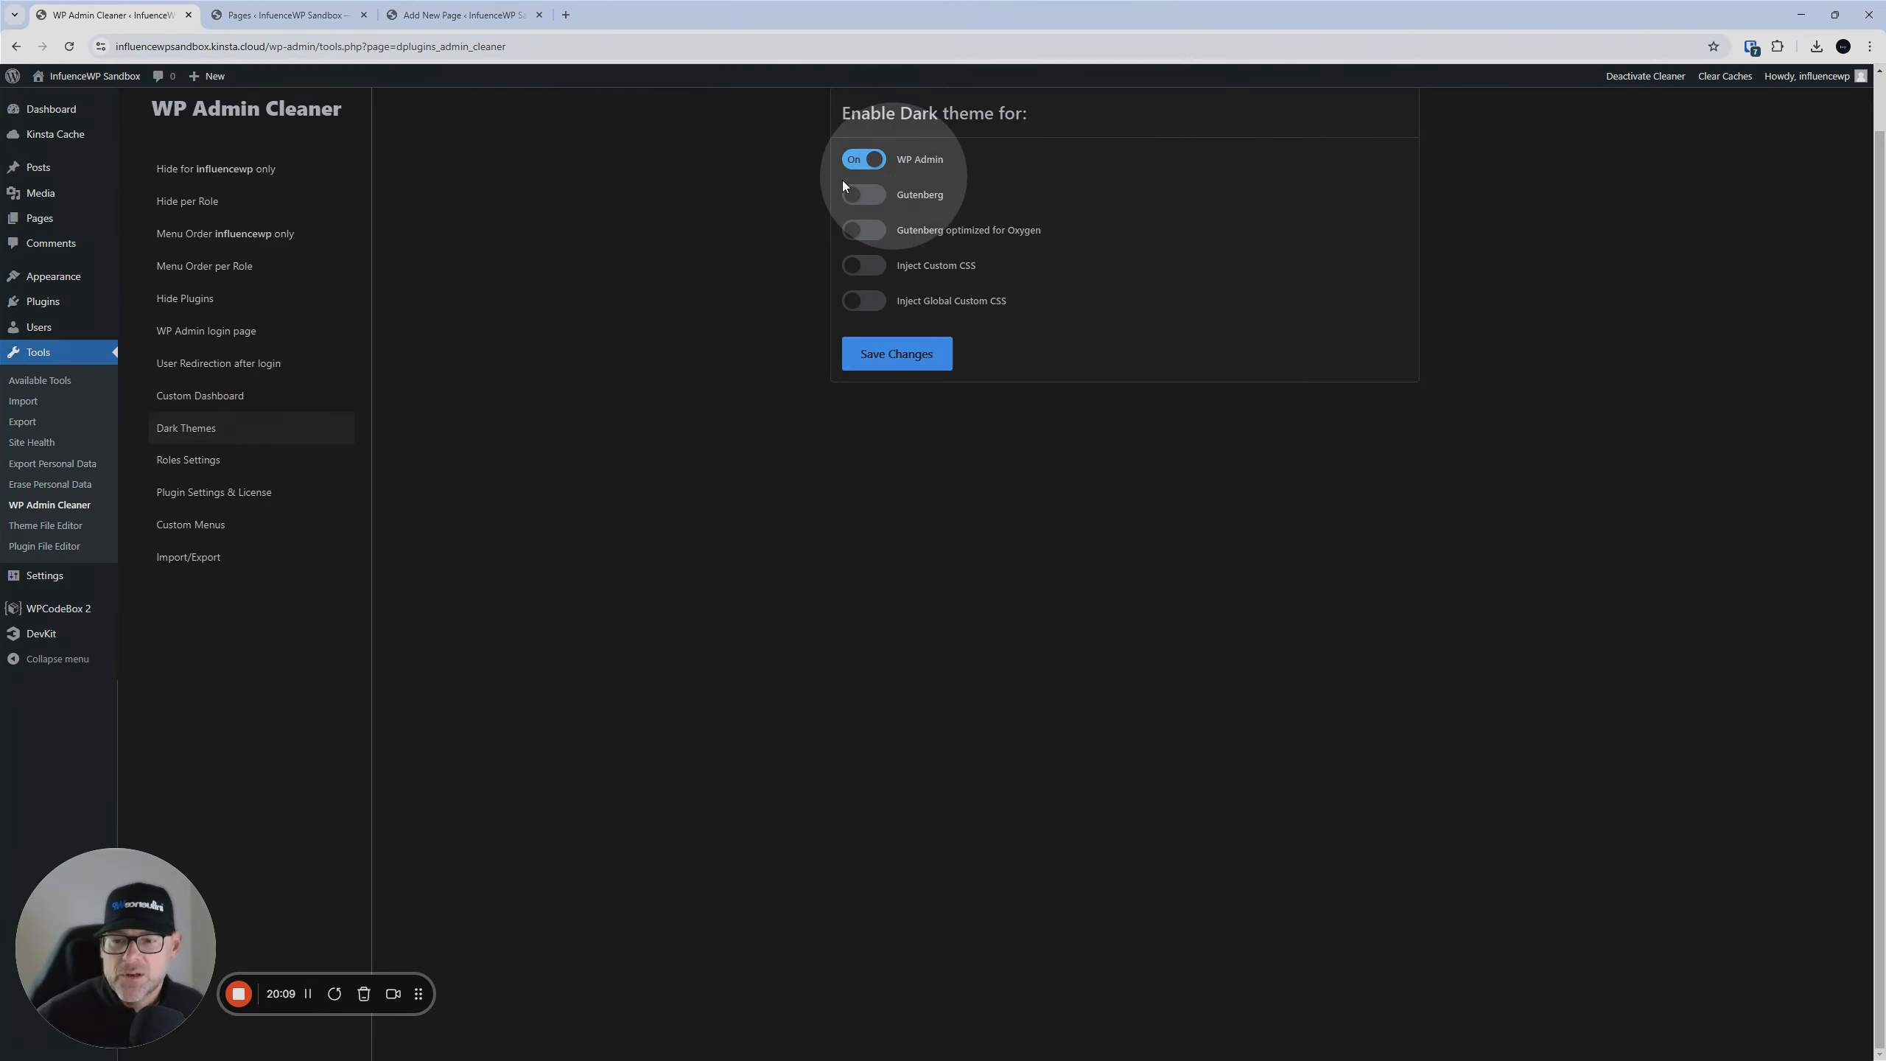
click(474, 9)
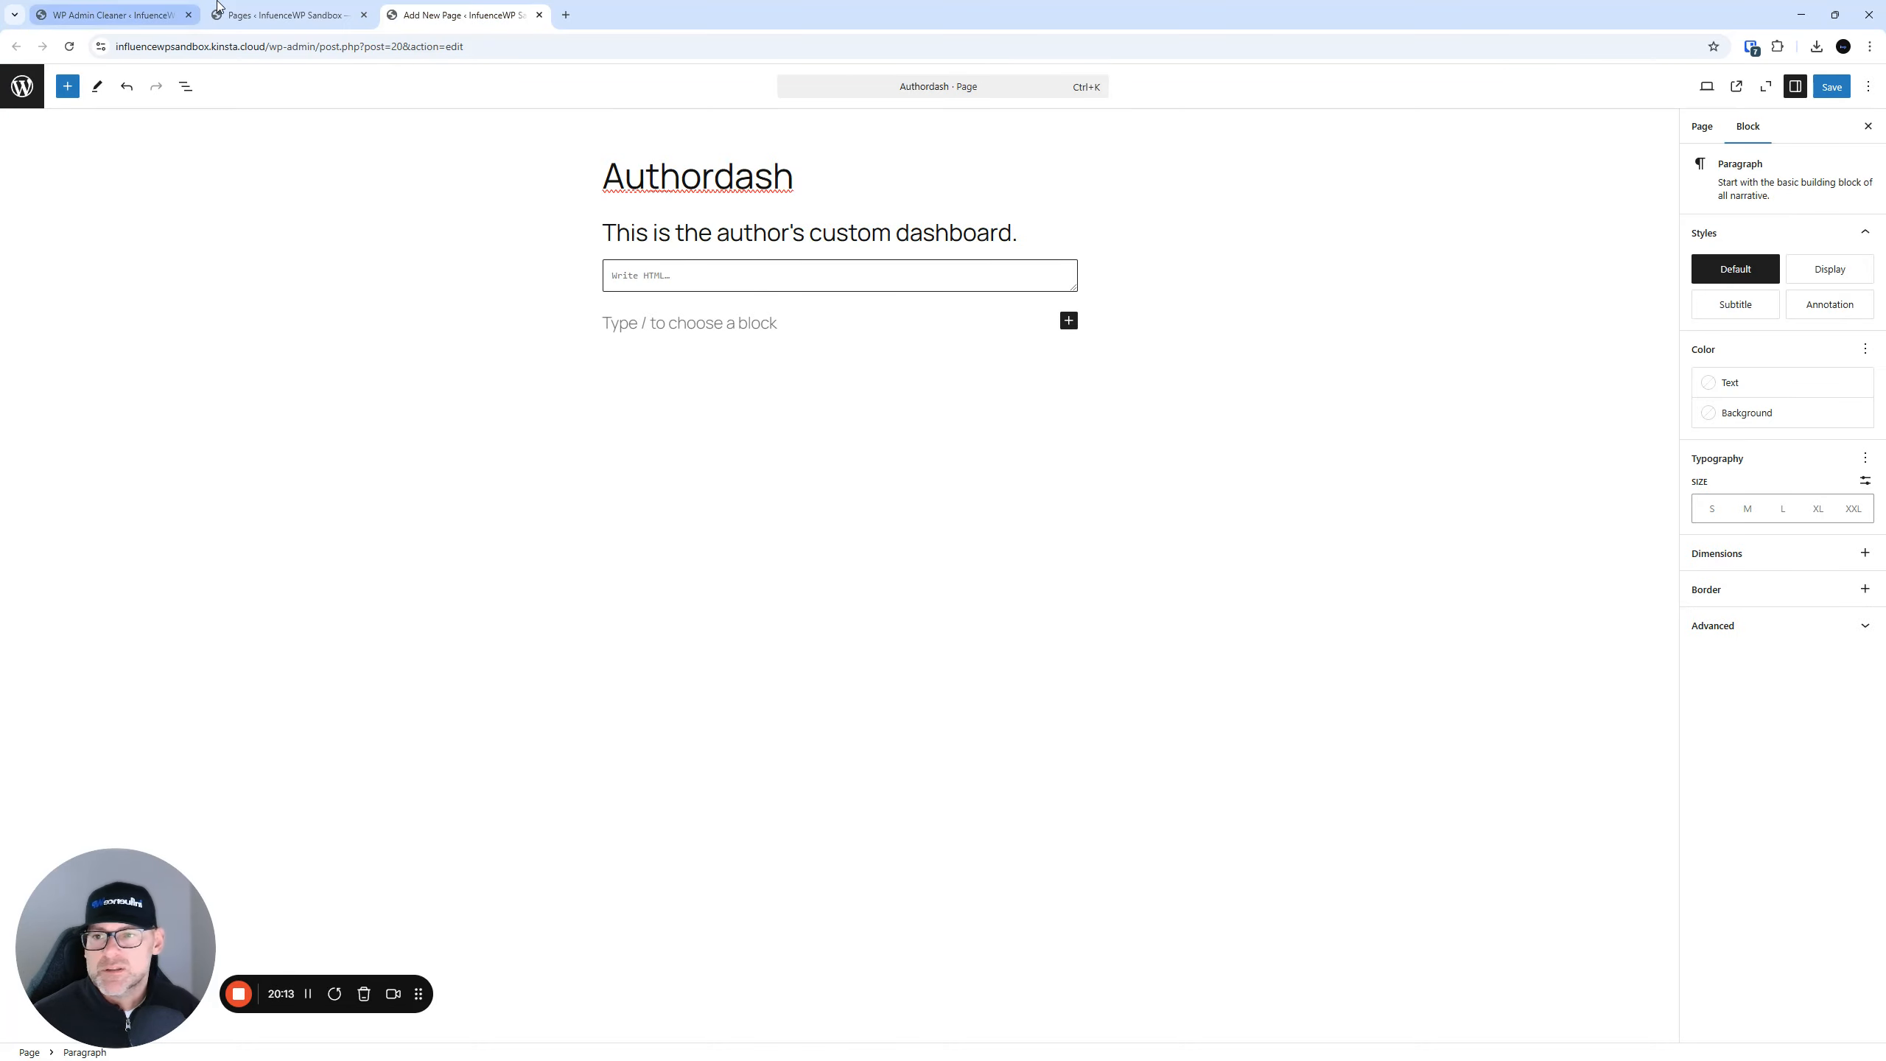
click(222, 10)
click(111, 14)
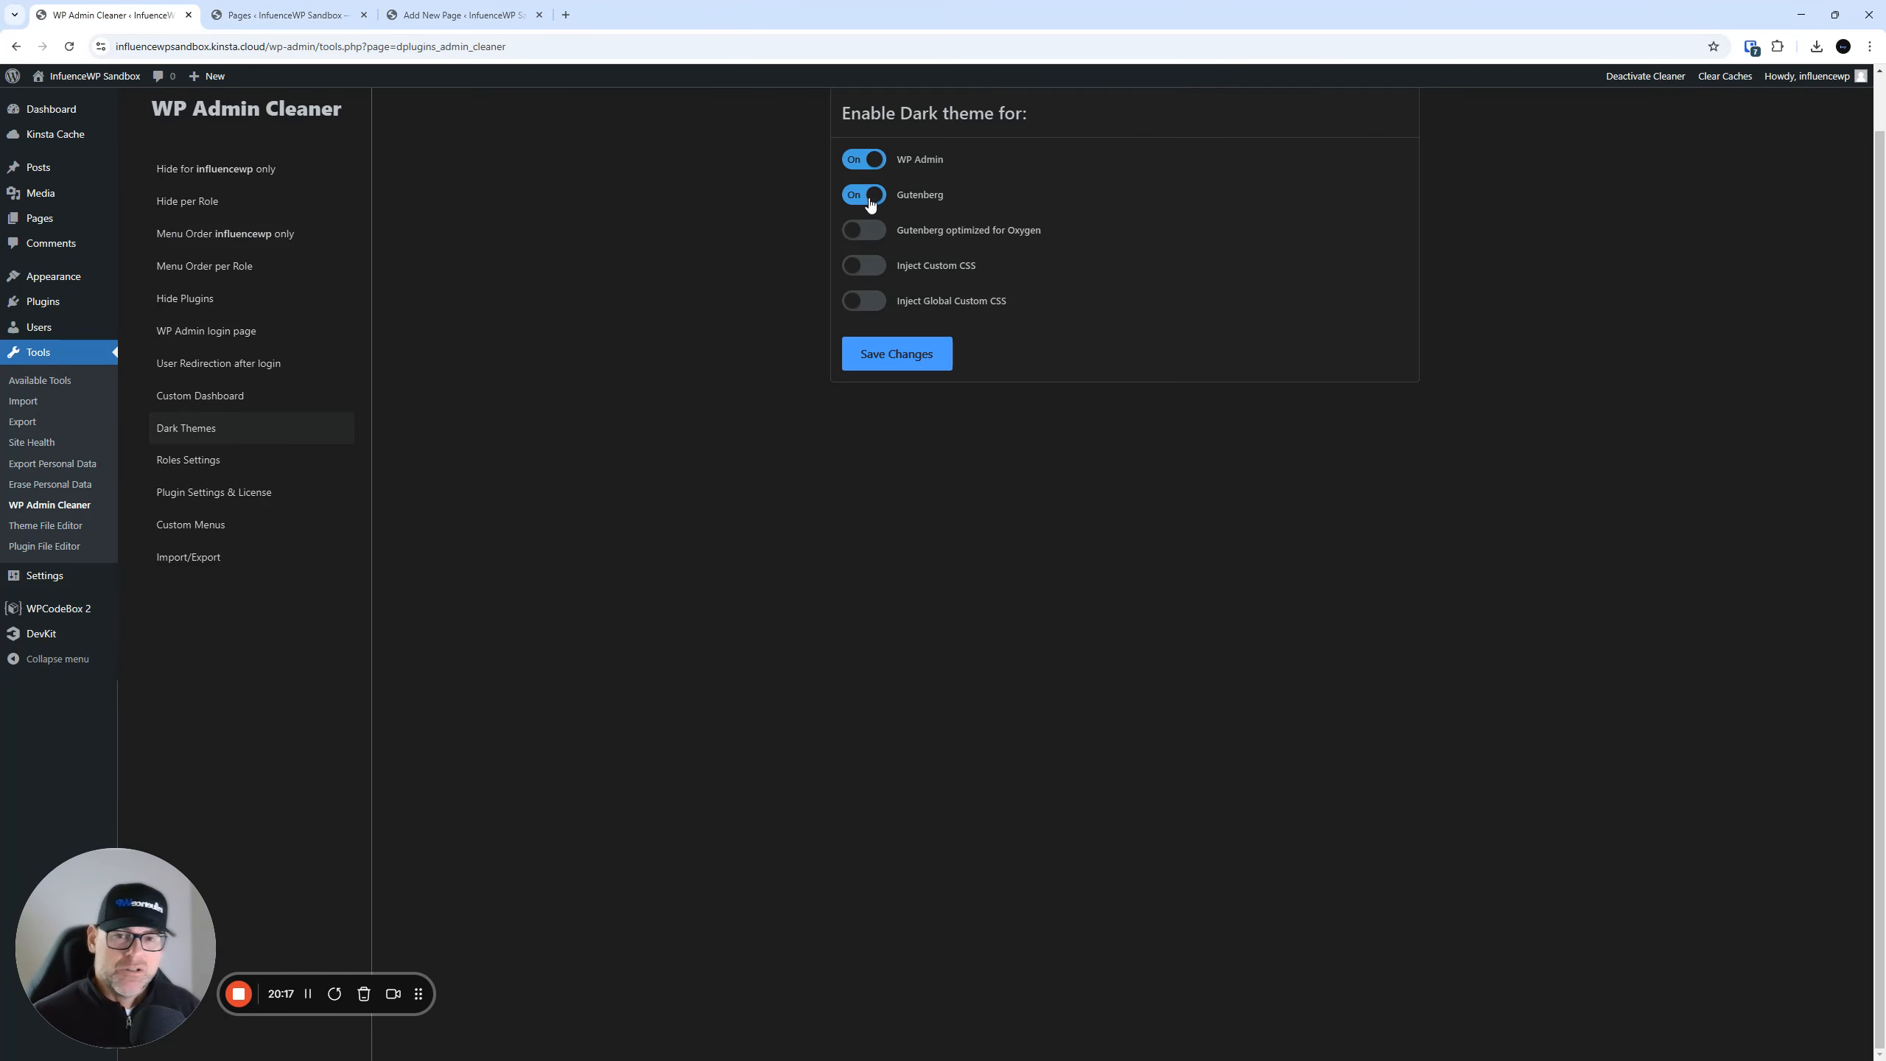
click(899, 351)
- Reload the Authordash page editor with the dark theme, discarding the unsaved page changes
click(461, 15)
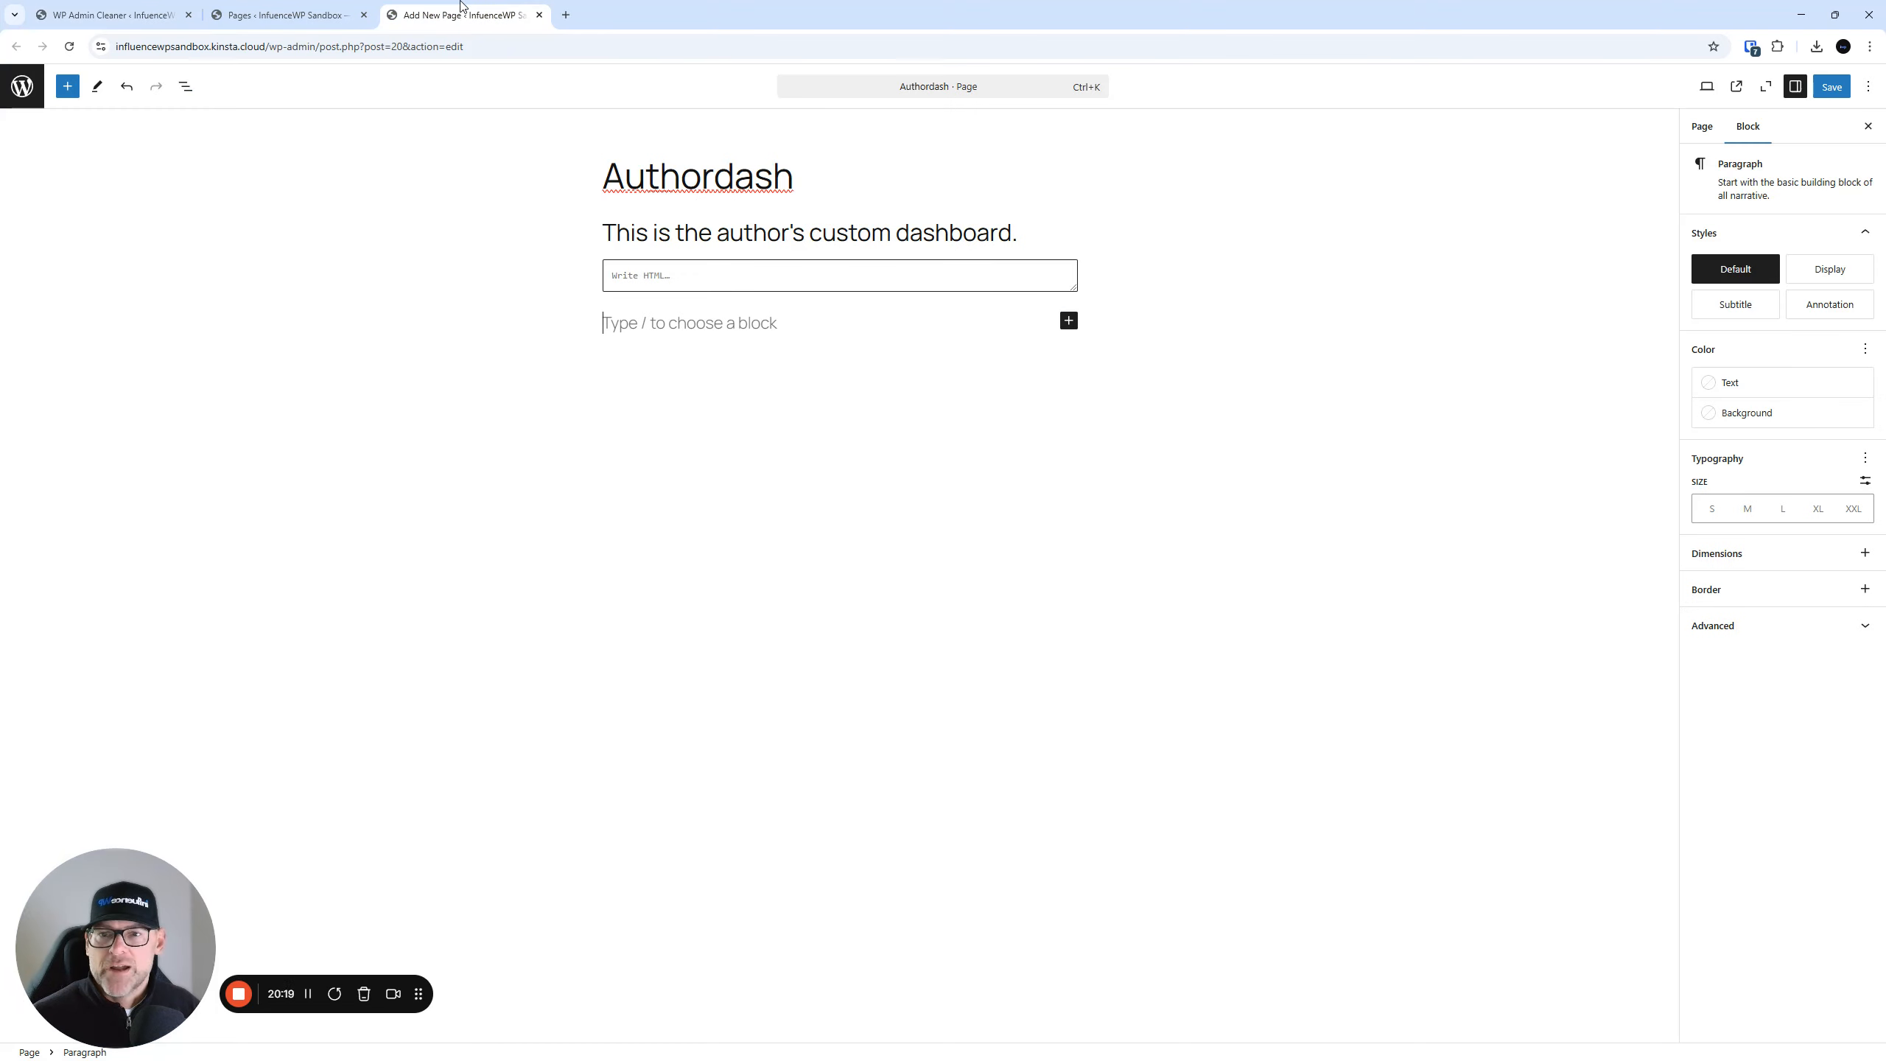
click(69, 46)
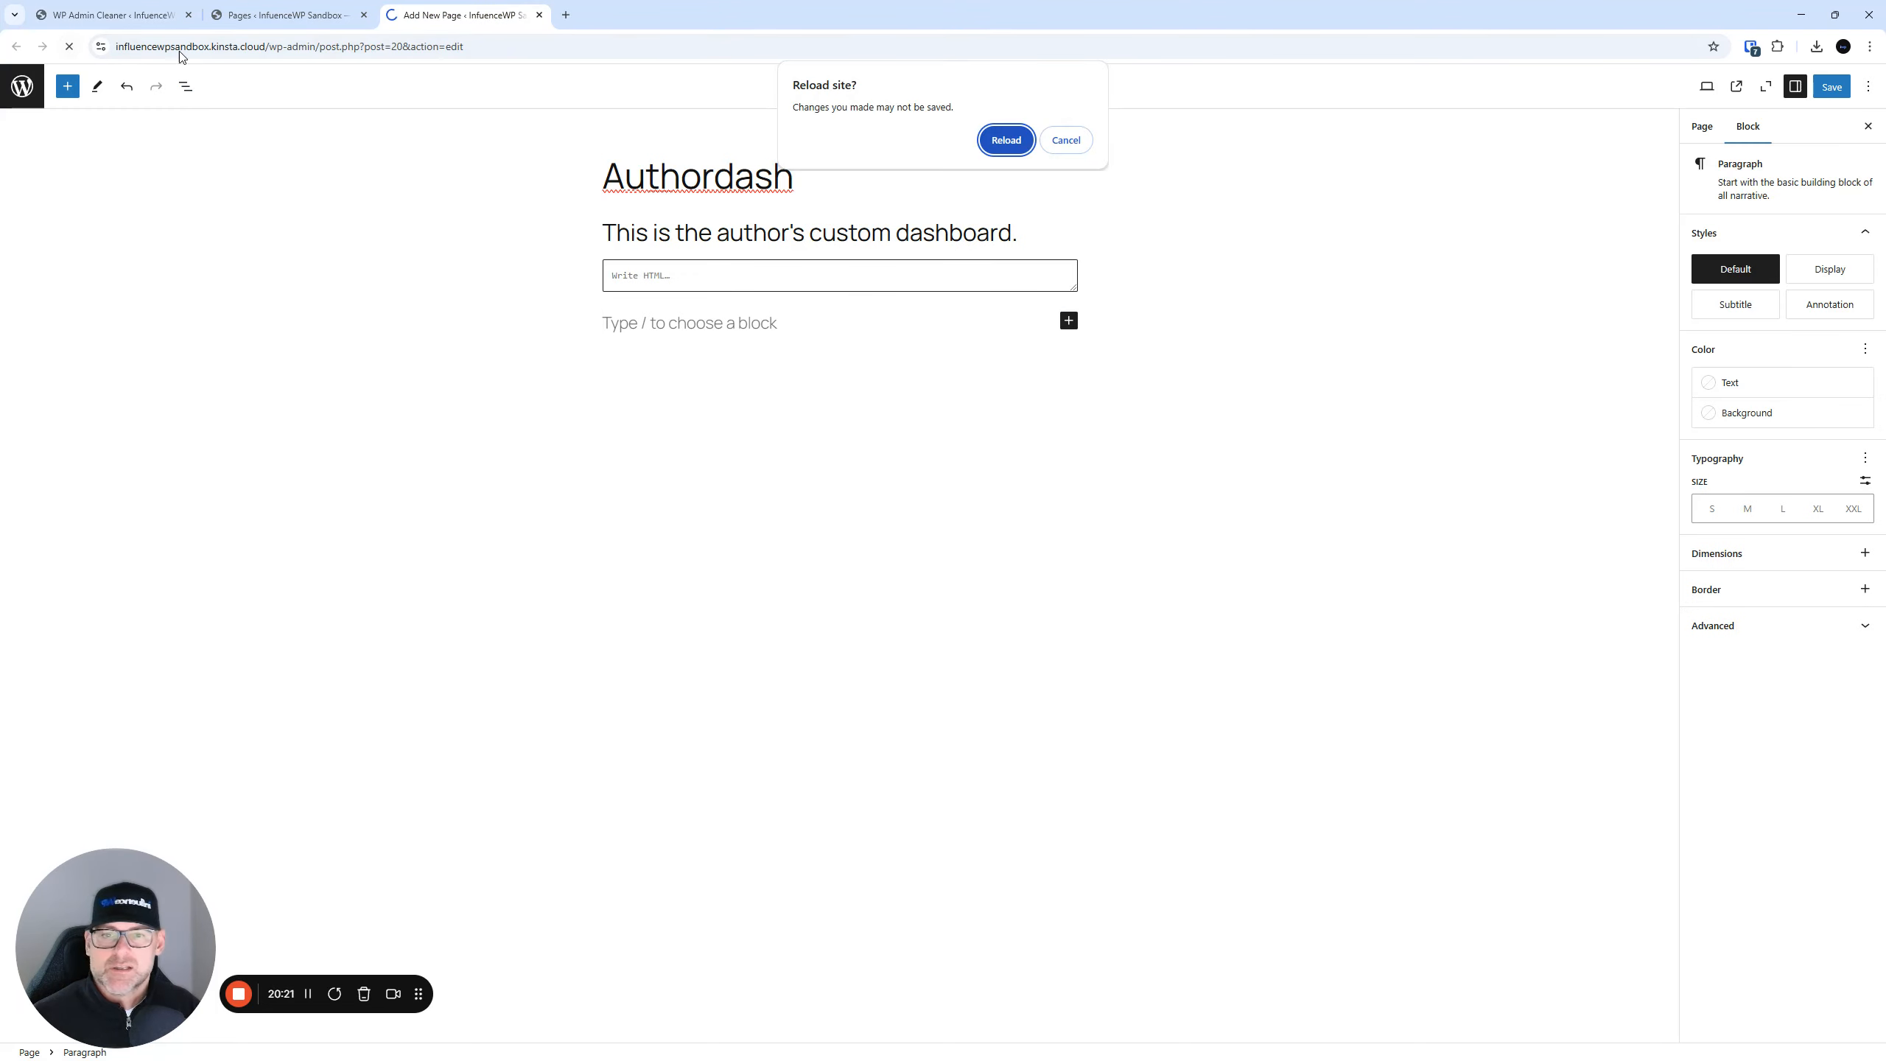
click(1002, 141)
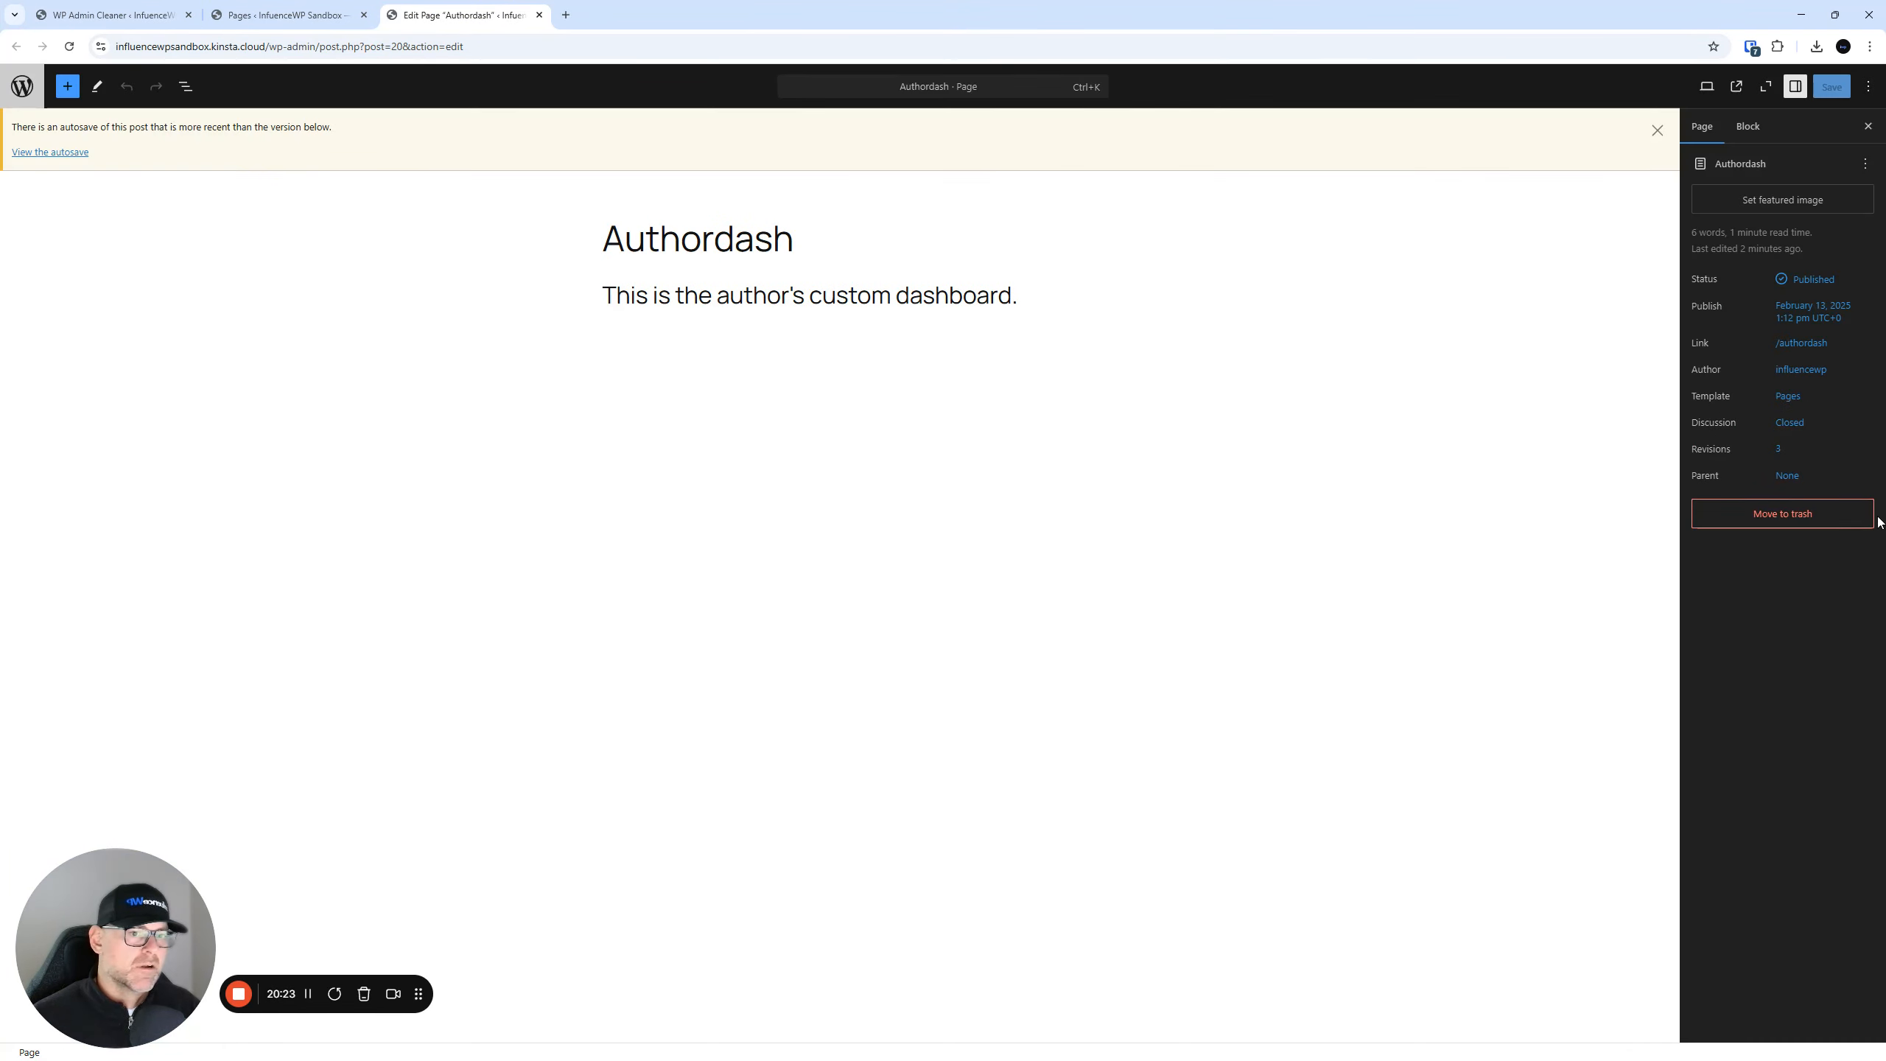
- Look over the Page and Block settings of the Authordash editor in the dark theme and dismiss the autosave notice
key(ctrl)
key(ctrl)
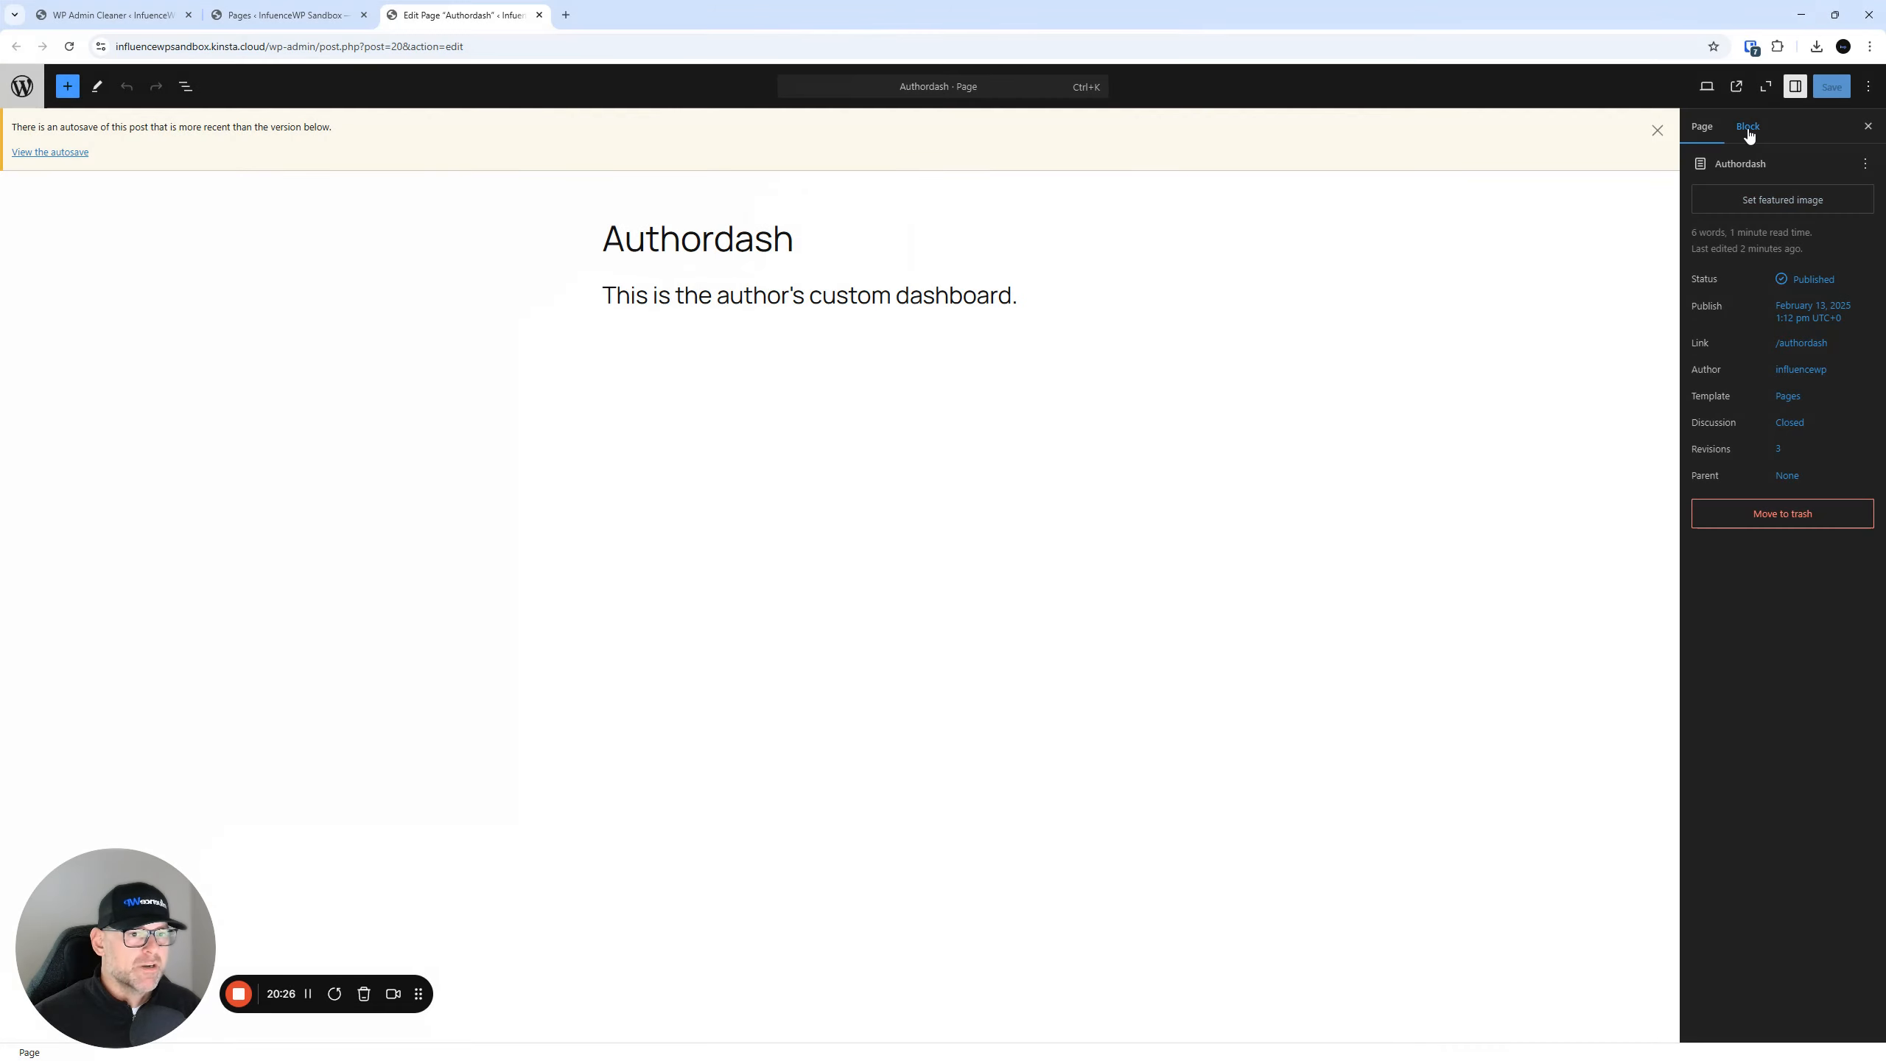
click(1748, 126)
click(1704, 127)
click(1658, 130)
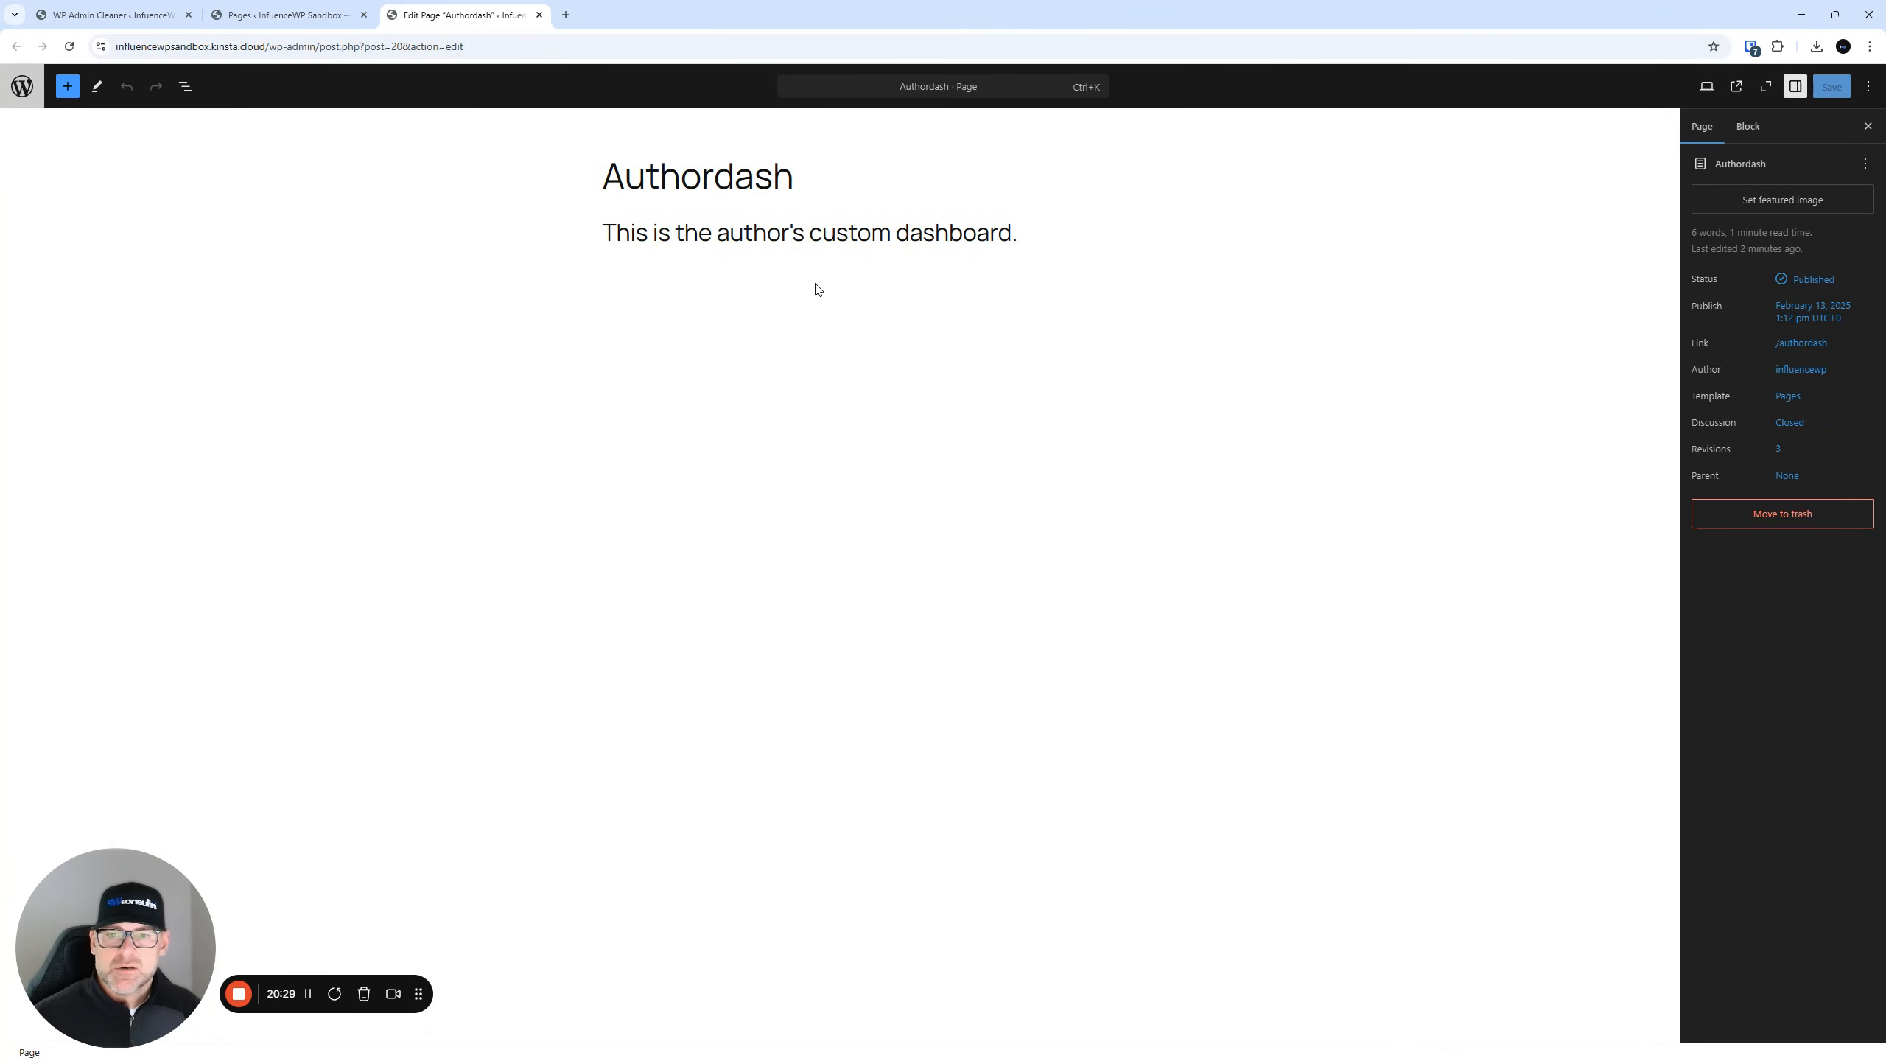
- Add a Shortcode block below the paragraph on the Authordash page
click(800, 637)
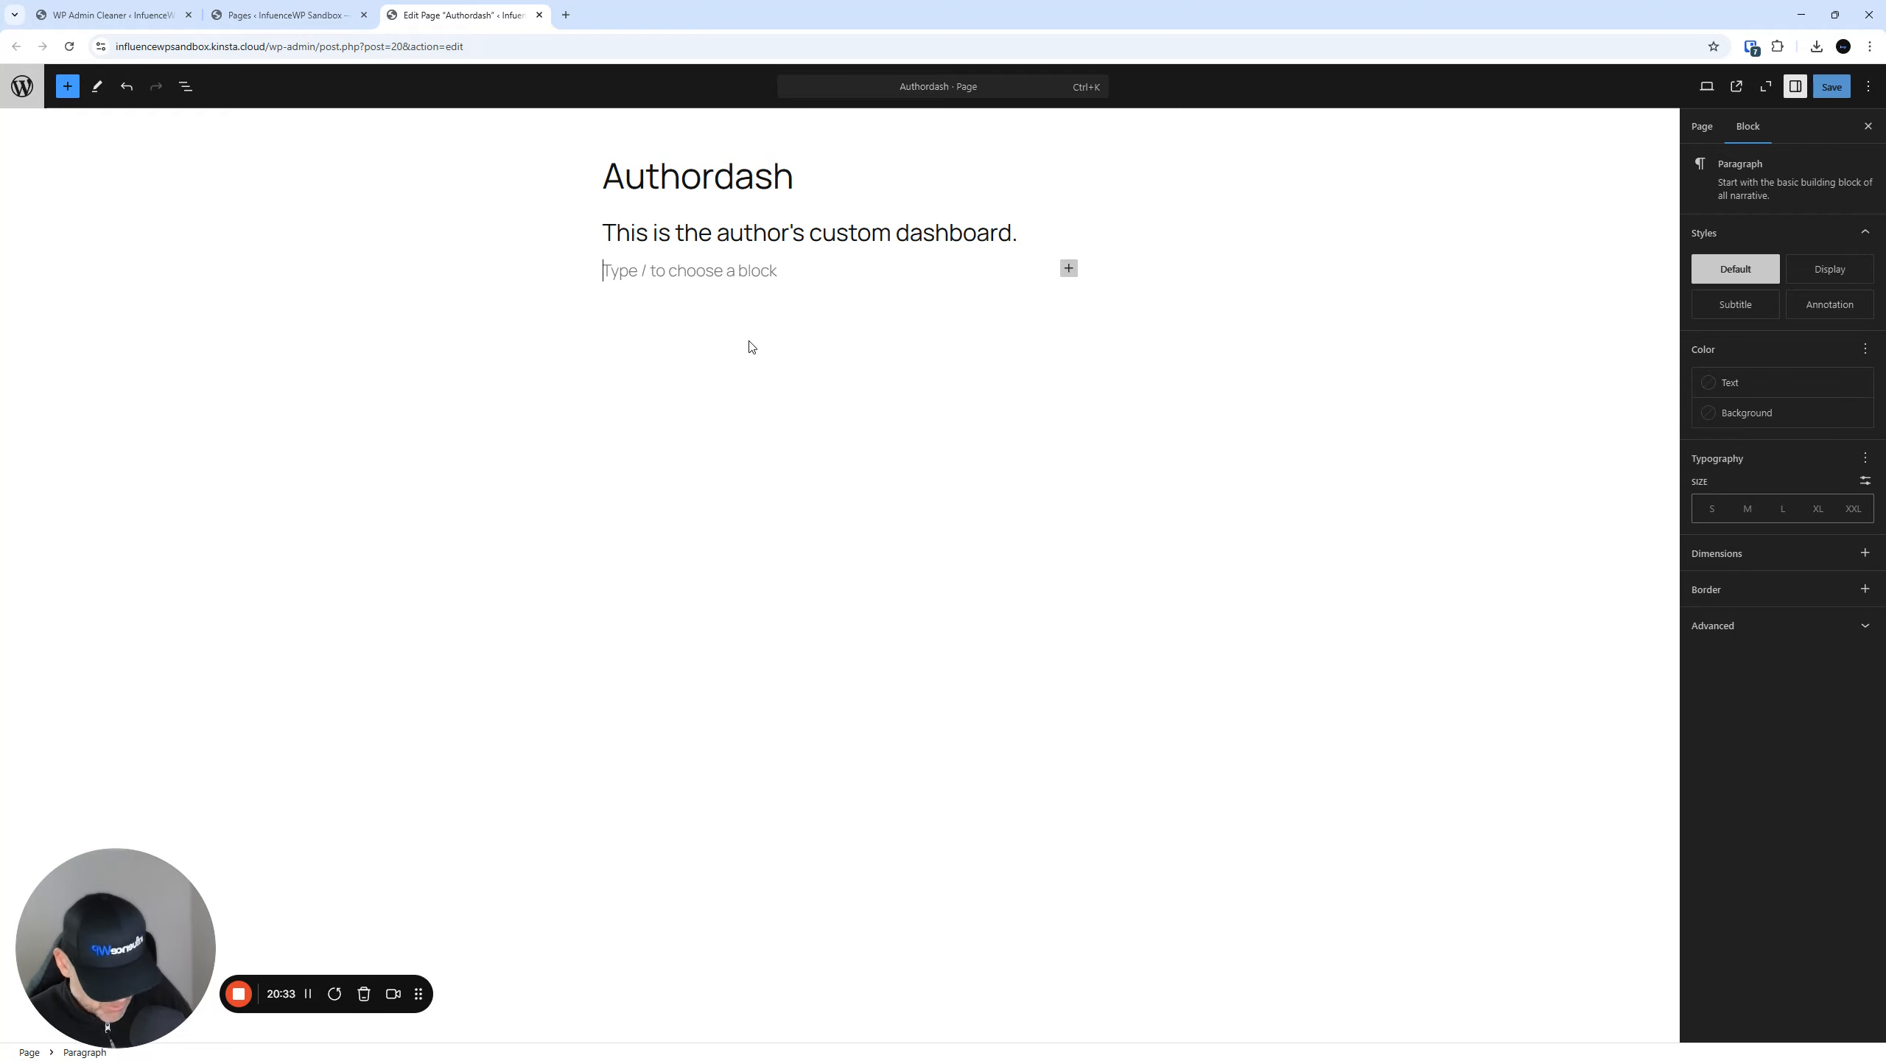
text(/)
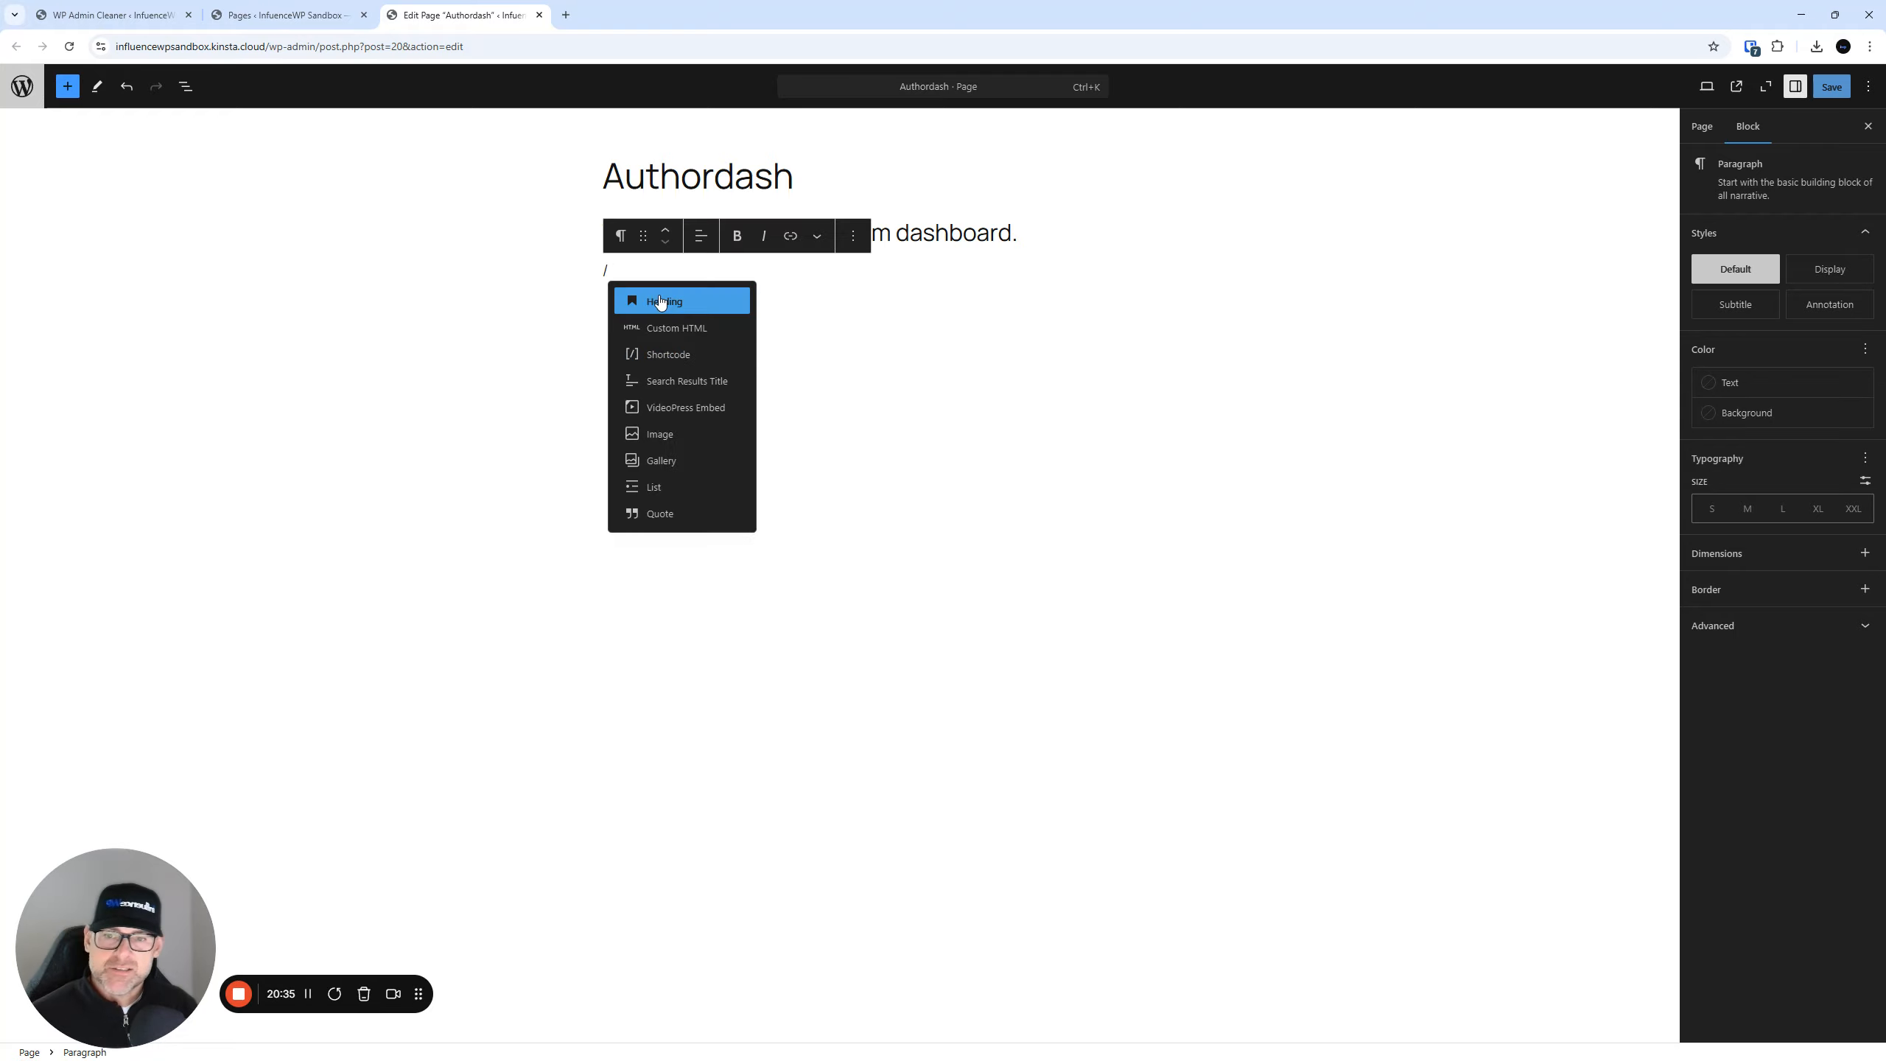
click(665, 358)
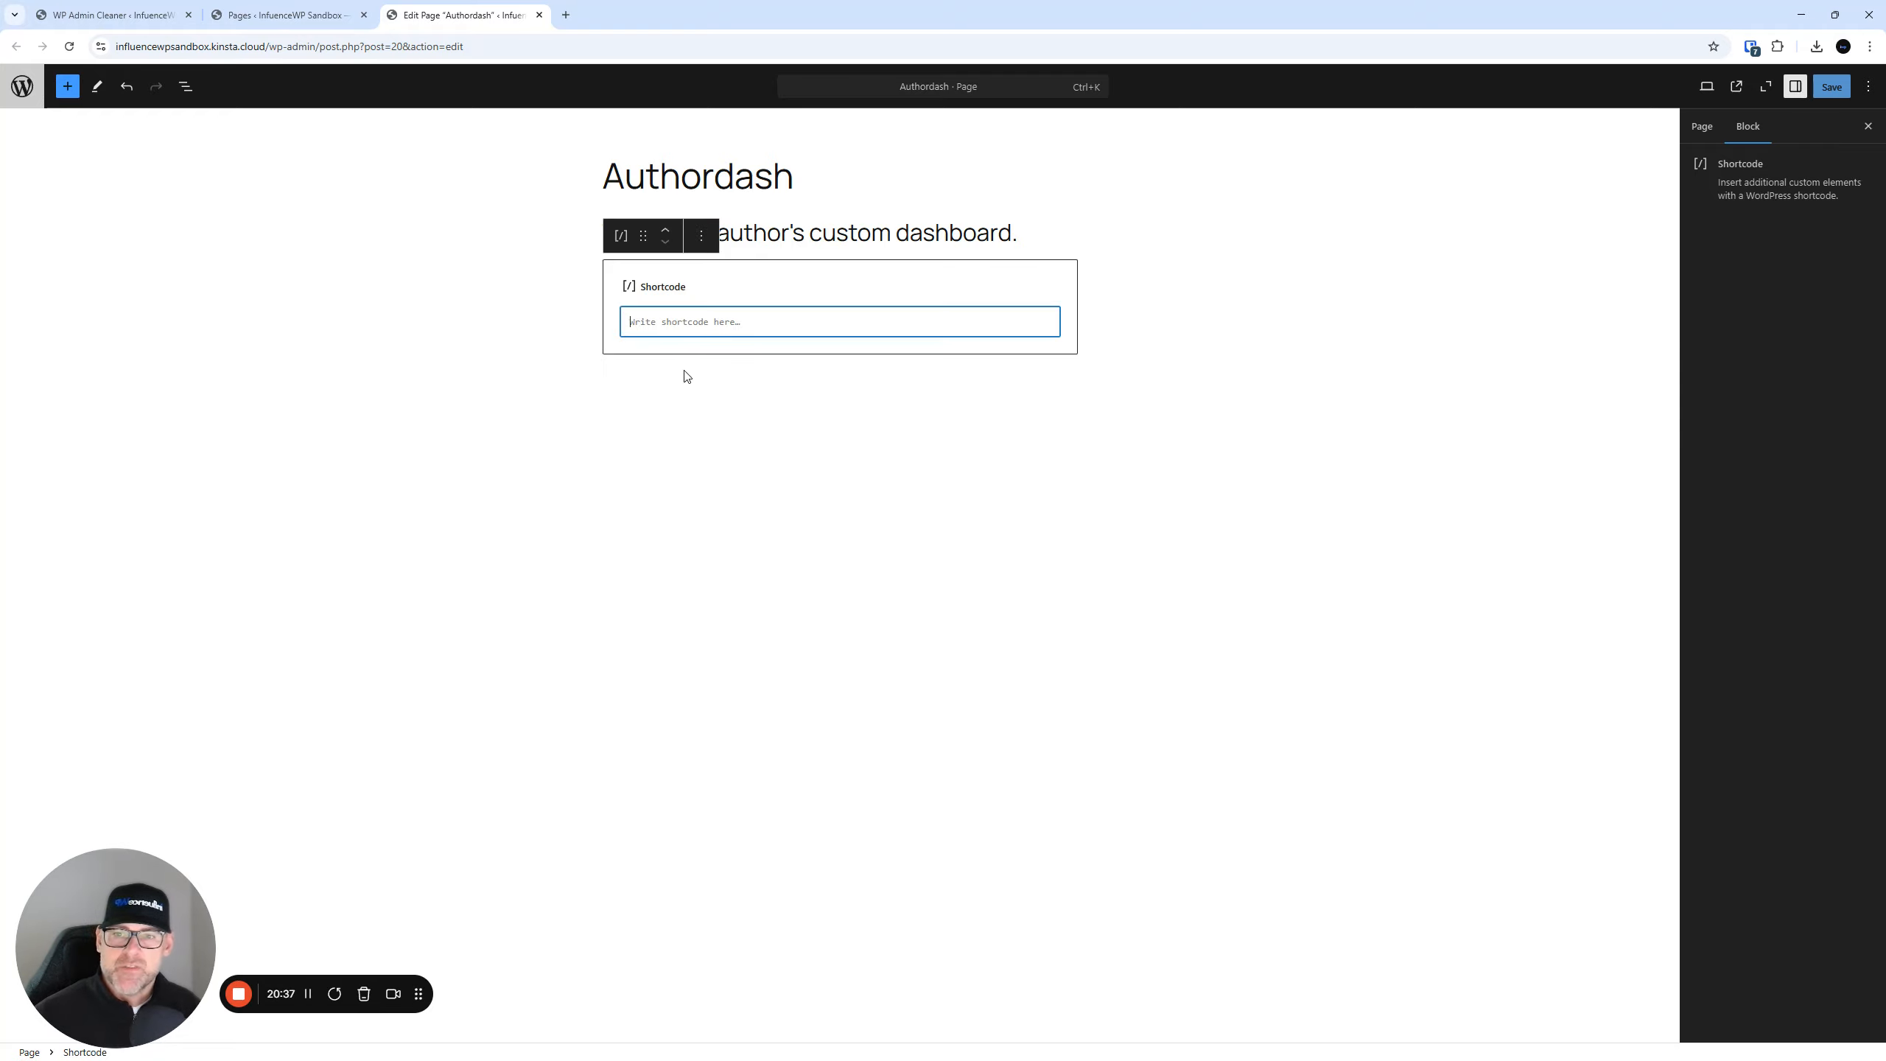
click(724, 396)
- Return to WP Admin Cleaner's Dark Themes settings and enable Inject Custom CSS
click(205, 11)
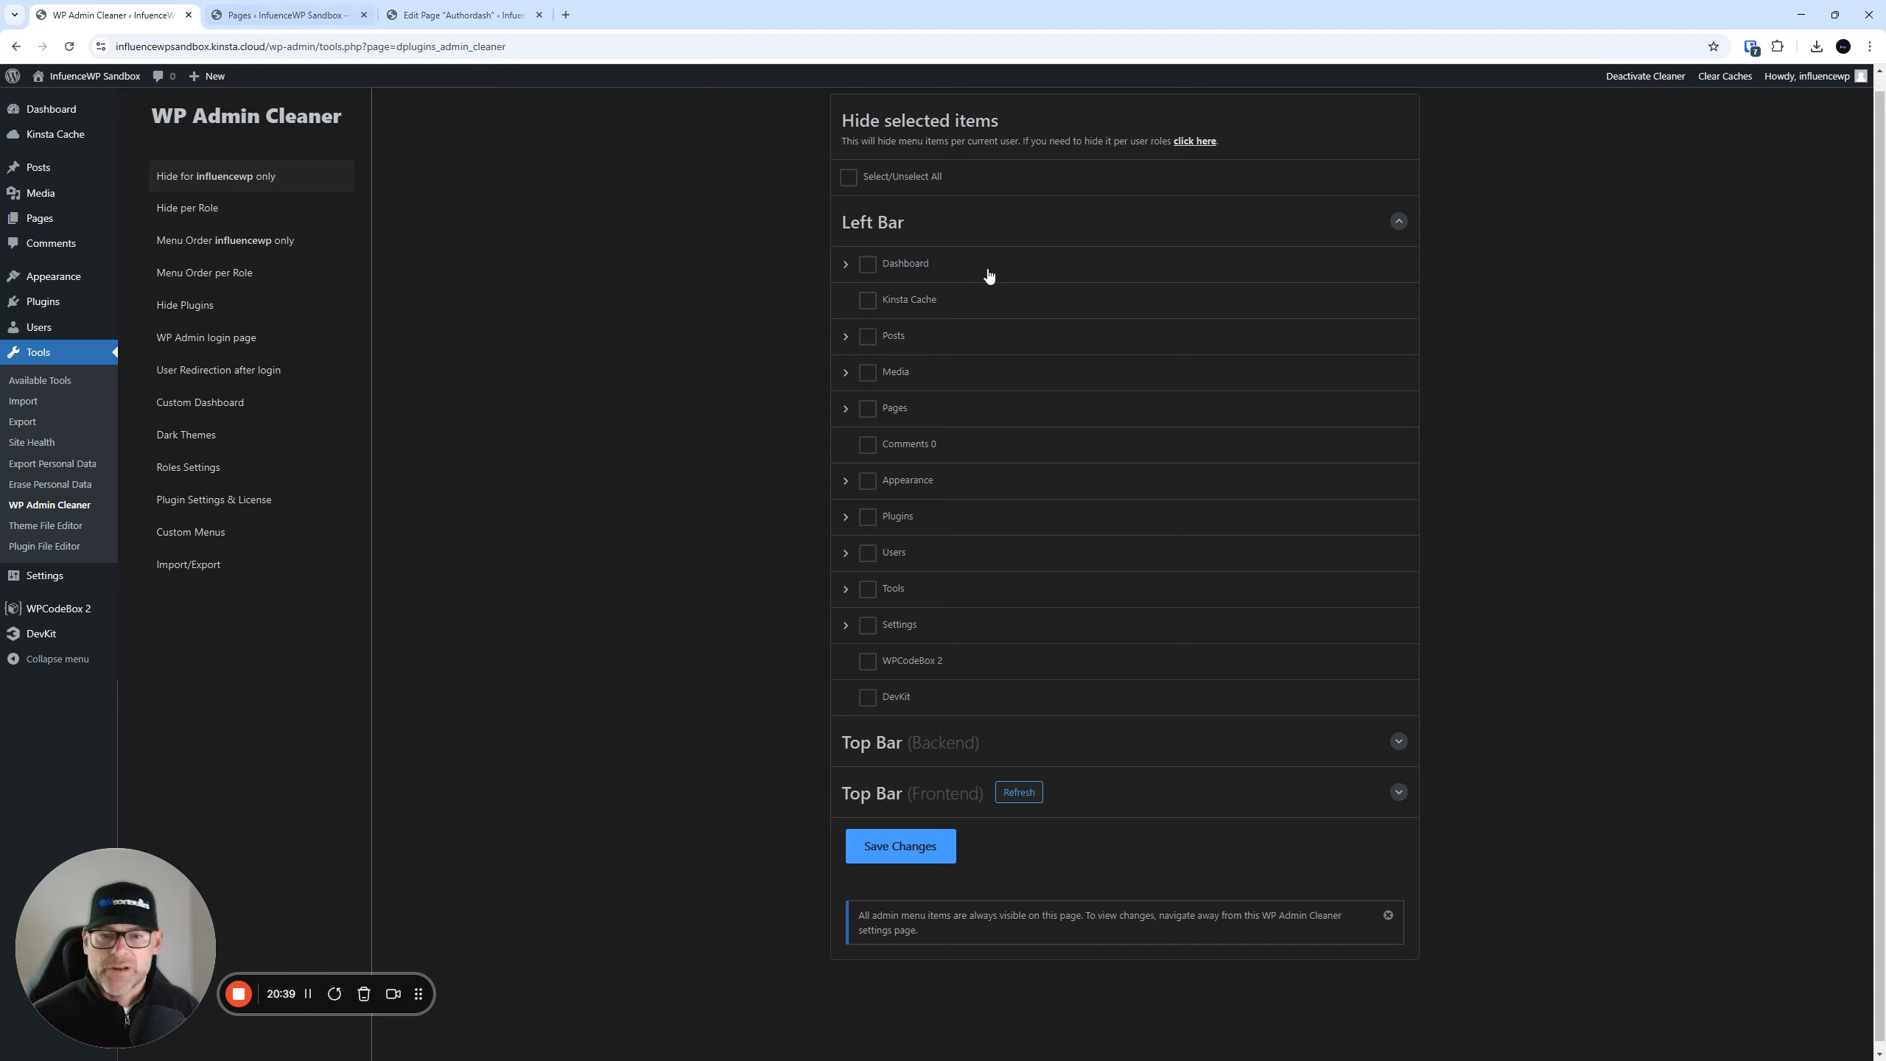
click(230, 440)
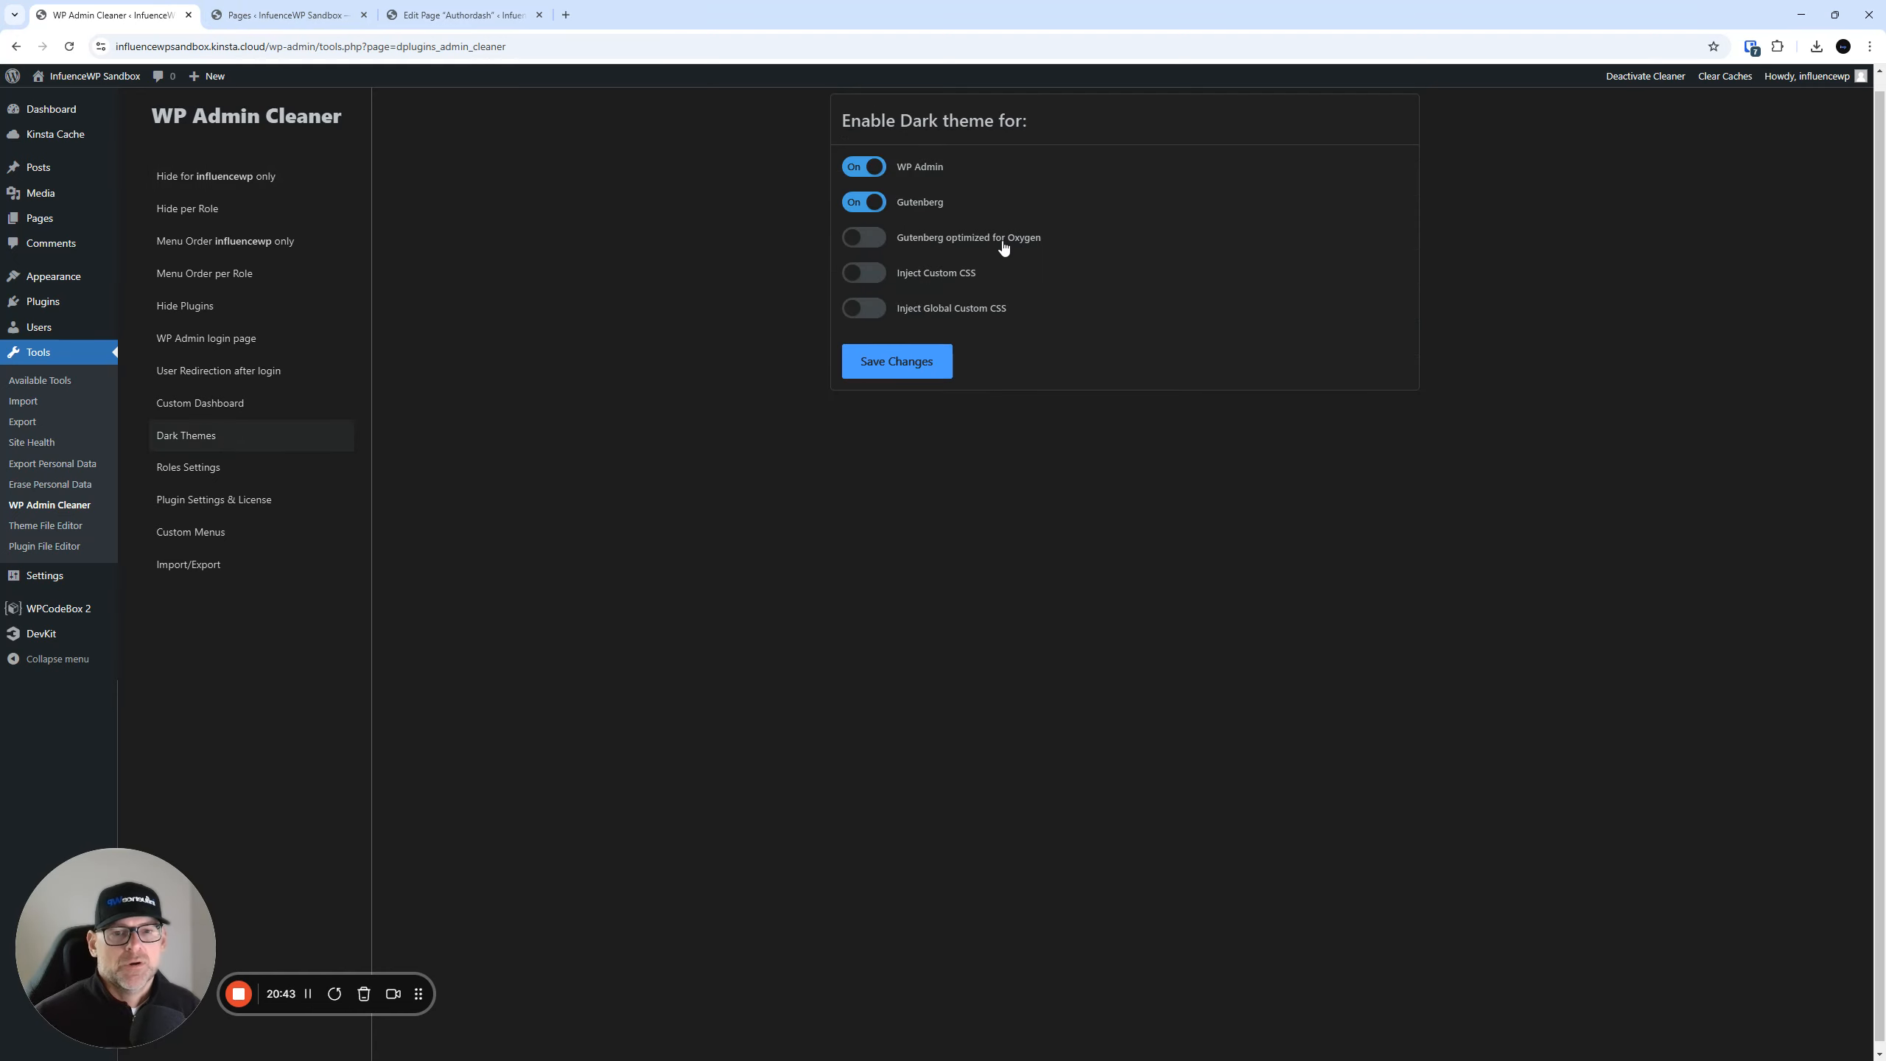
key(ctrl)
key(ctrl)
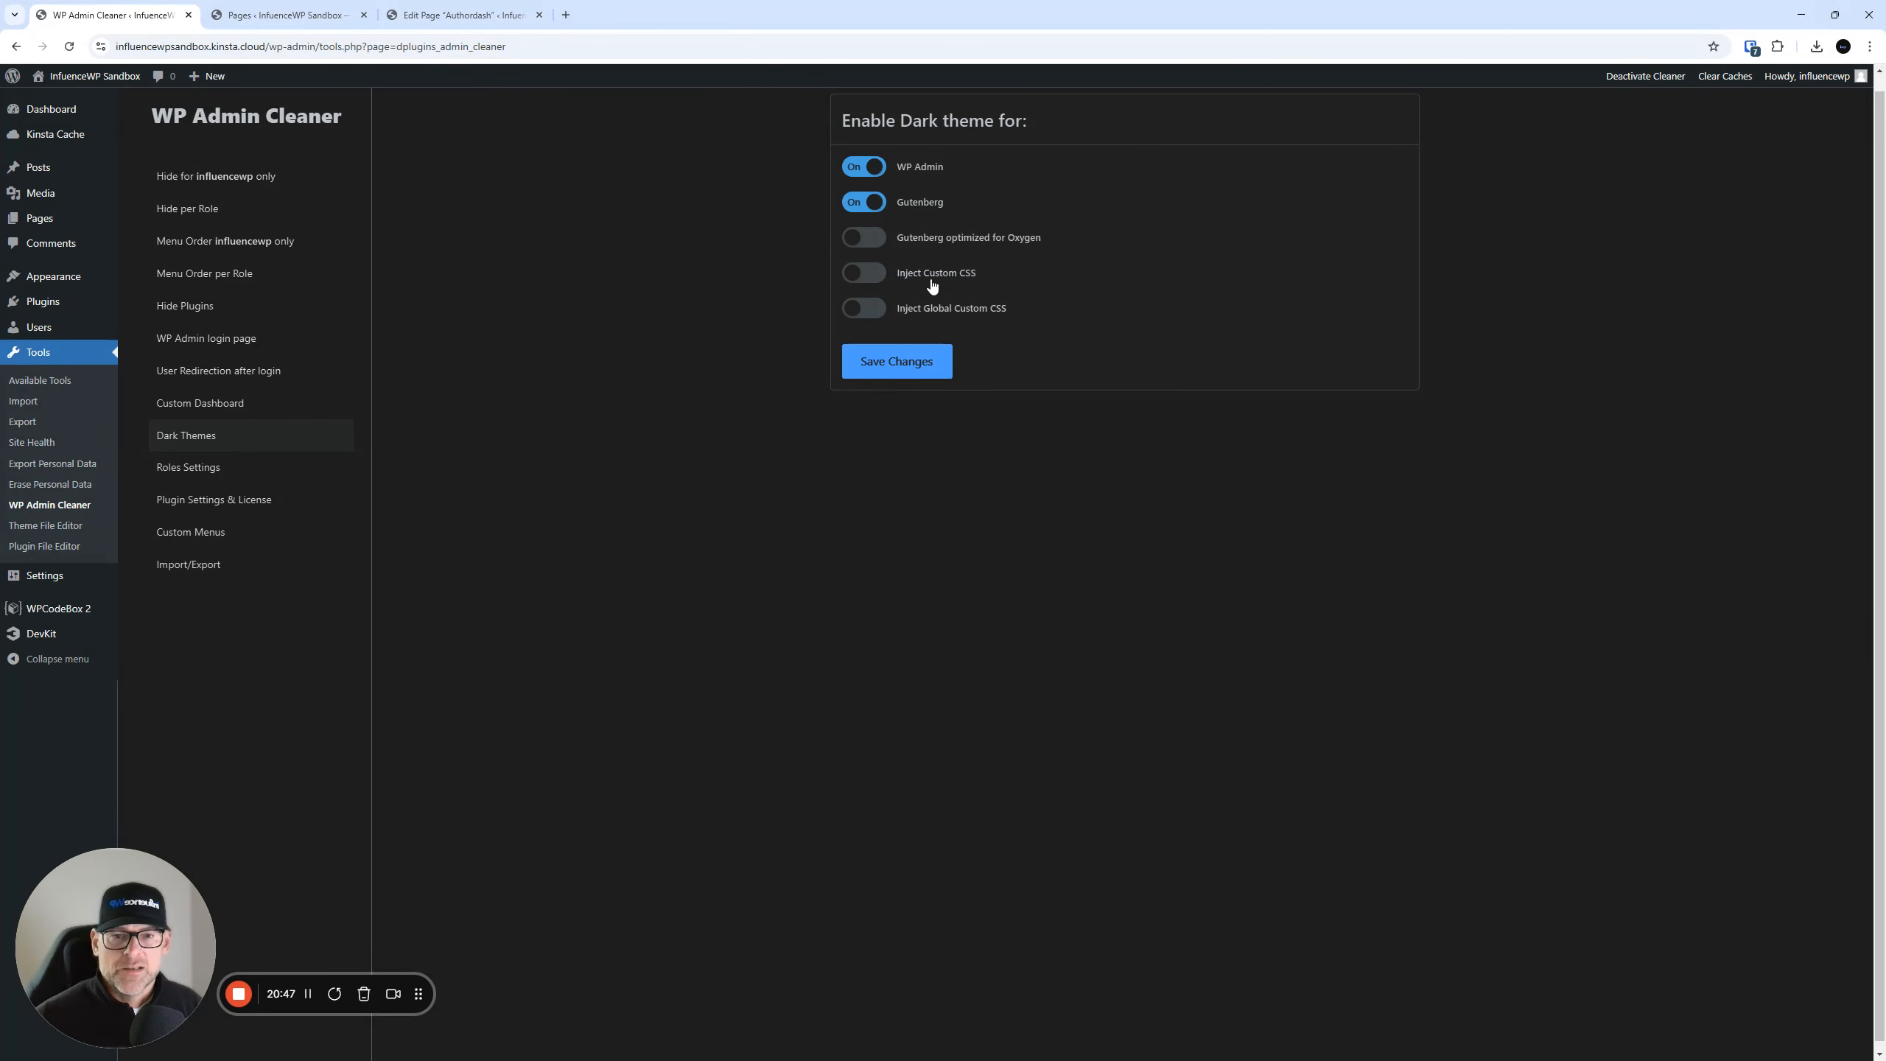
click(865, 276)
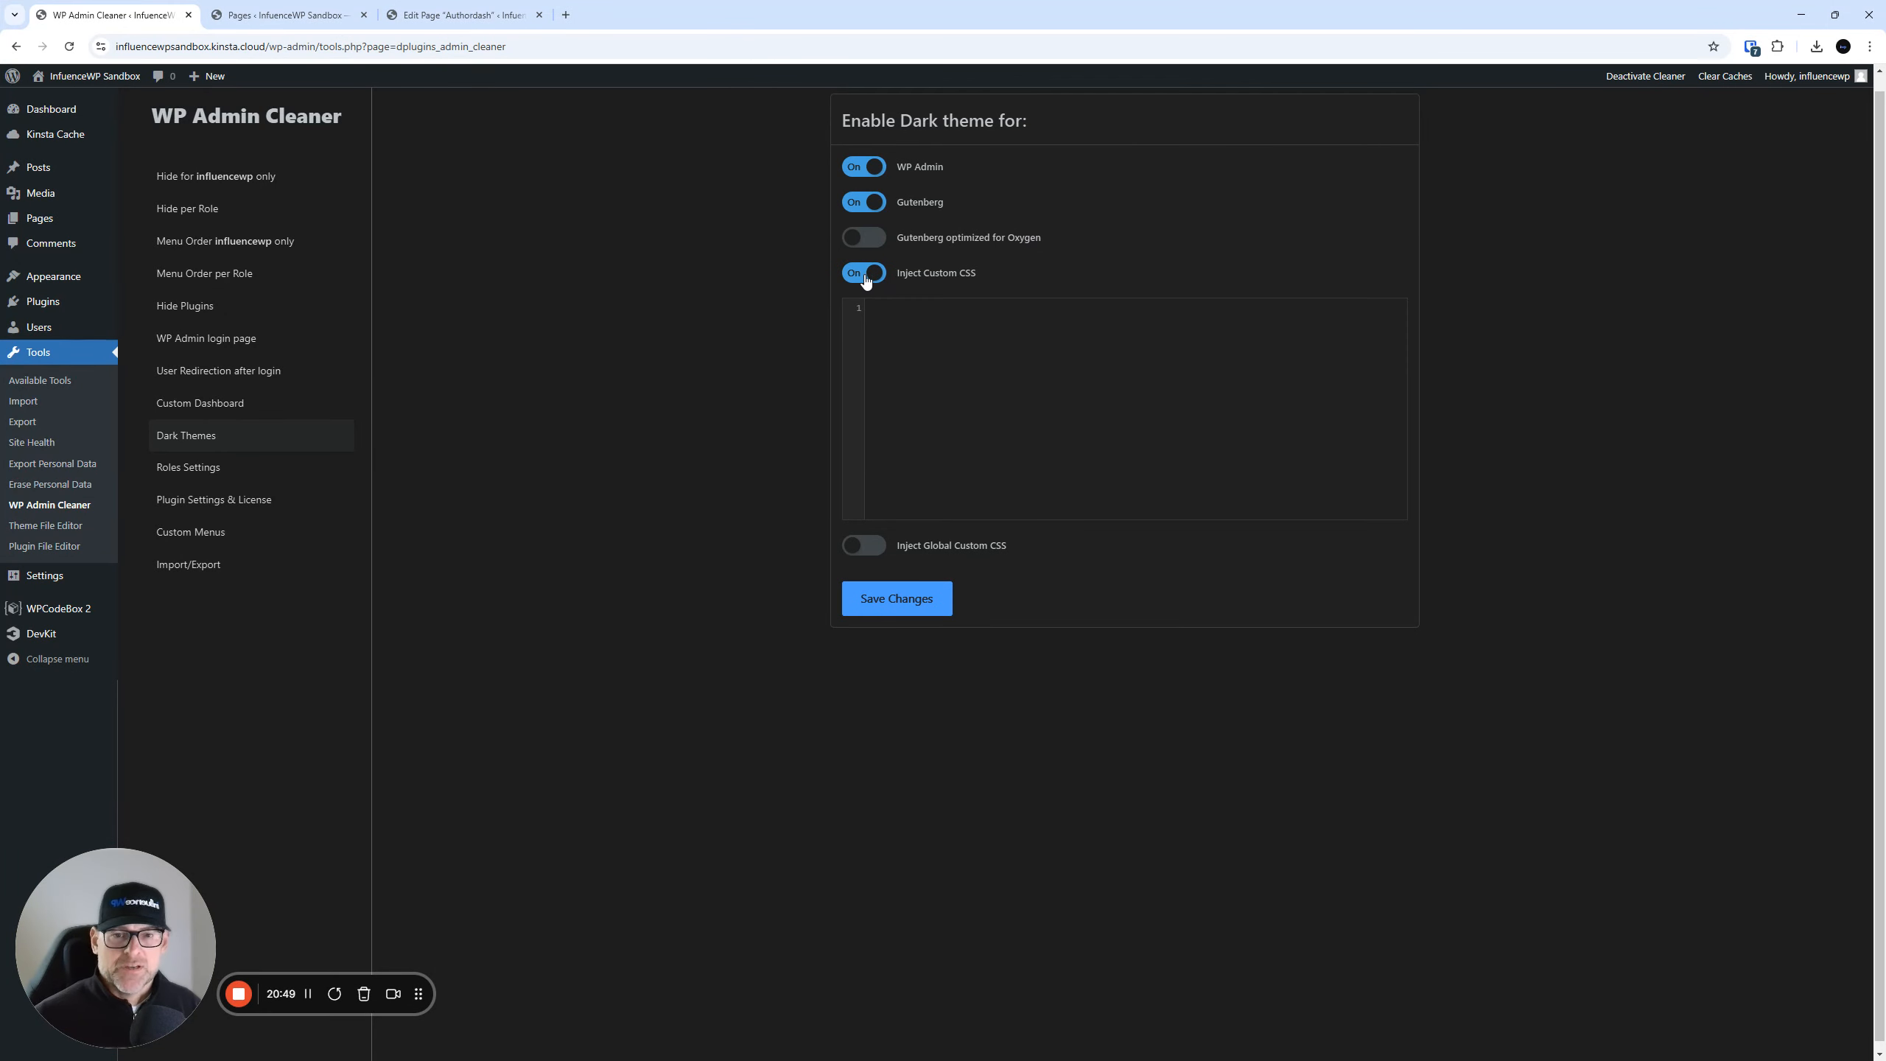
click(866, 275)
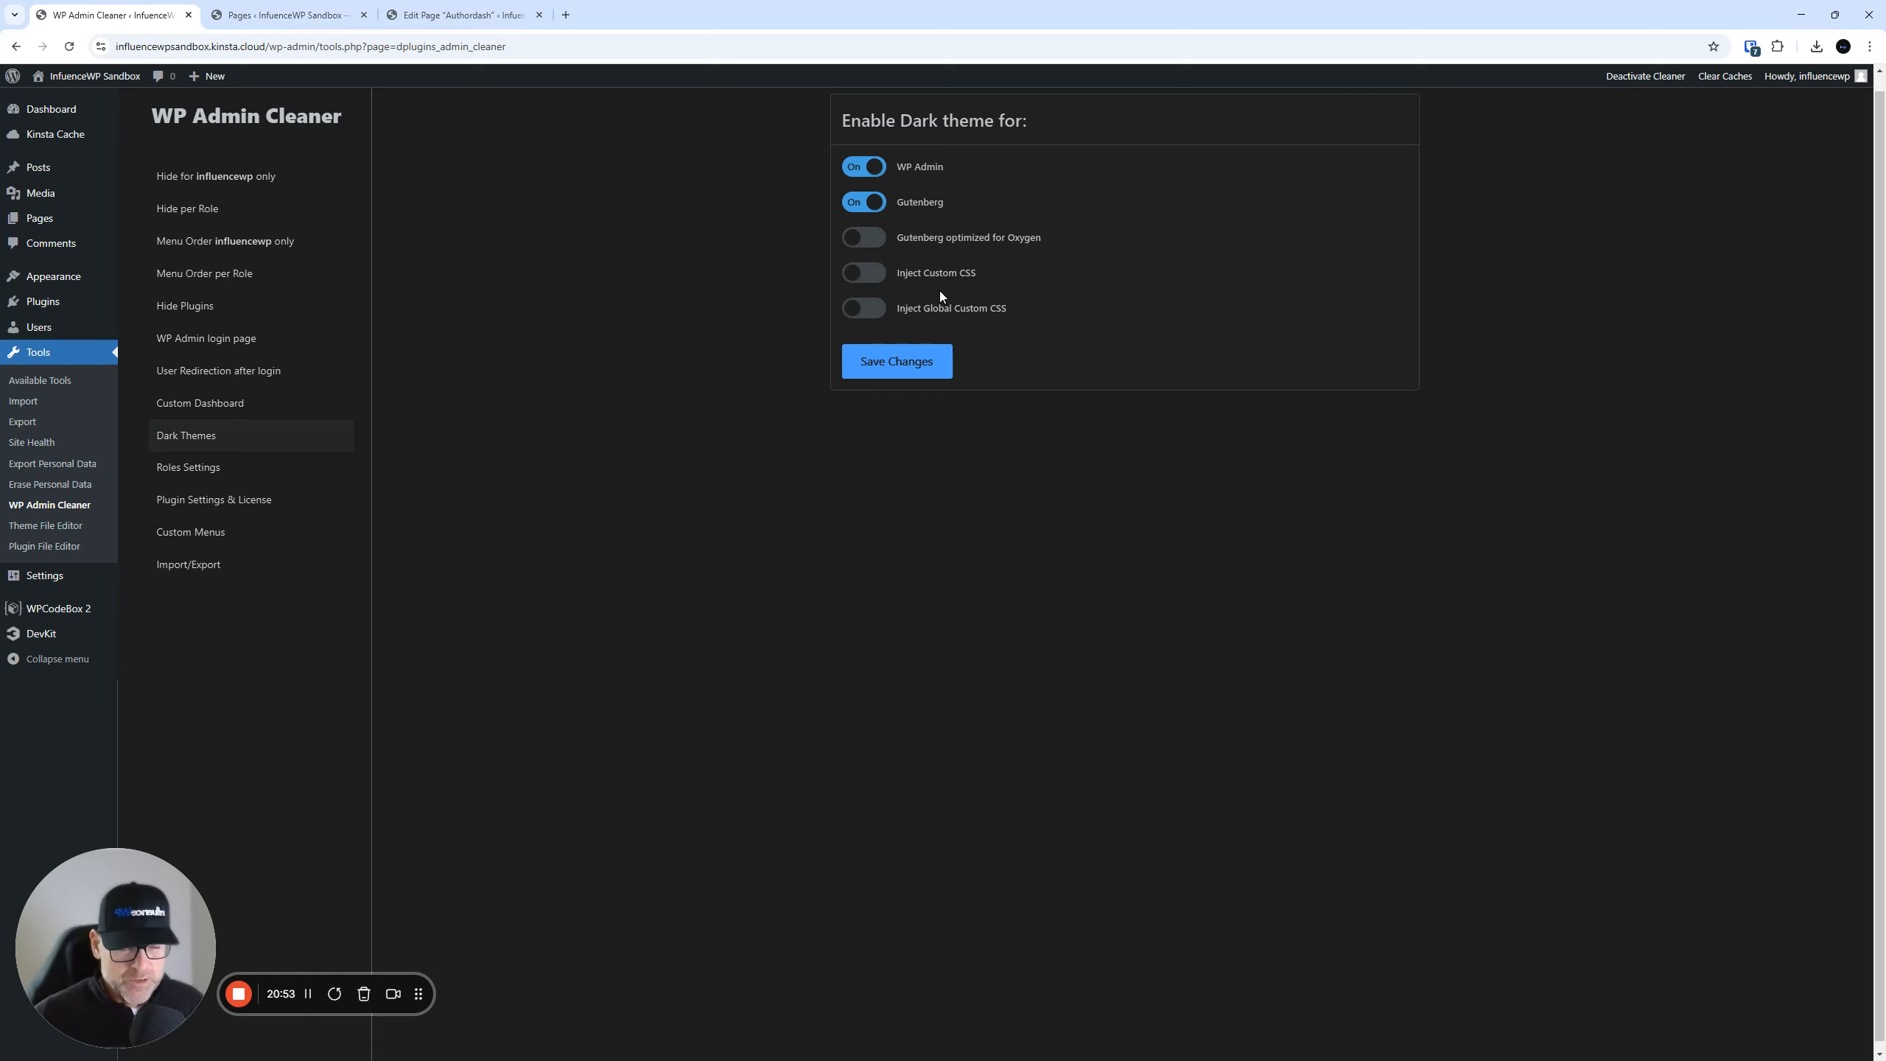
click(862, 287)
- Inspect the Authordash editor canvas in the developer tools, switching the body's background-color rule off and back on
click(460, 15)
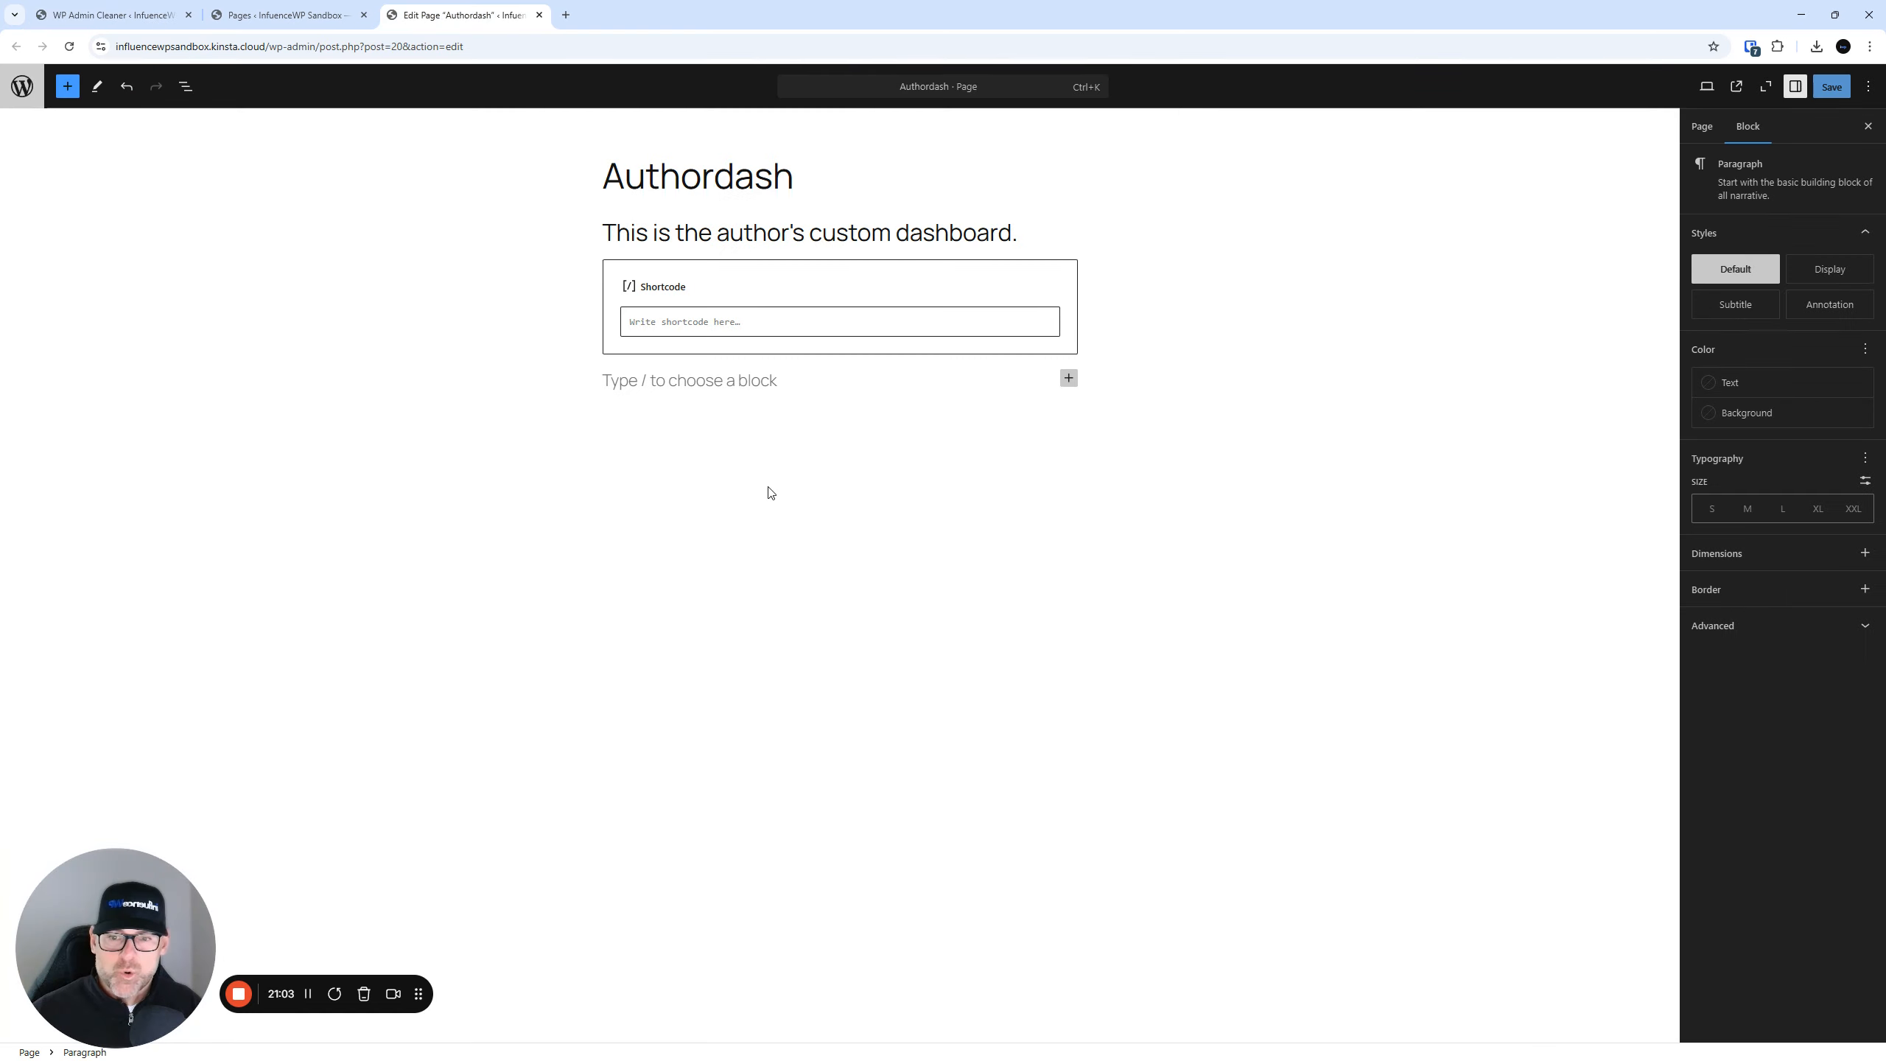
click(1868, 125)
right_click(825, 551)
right_click(524, 421)
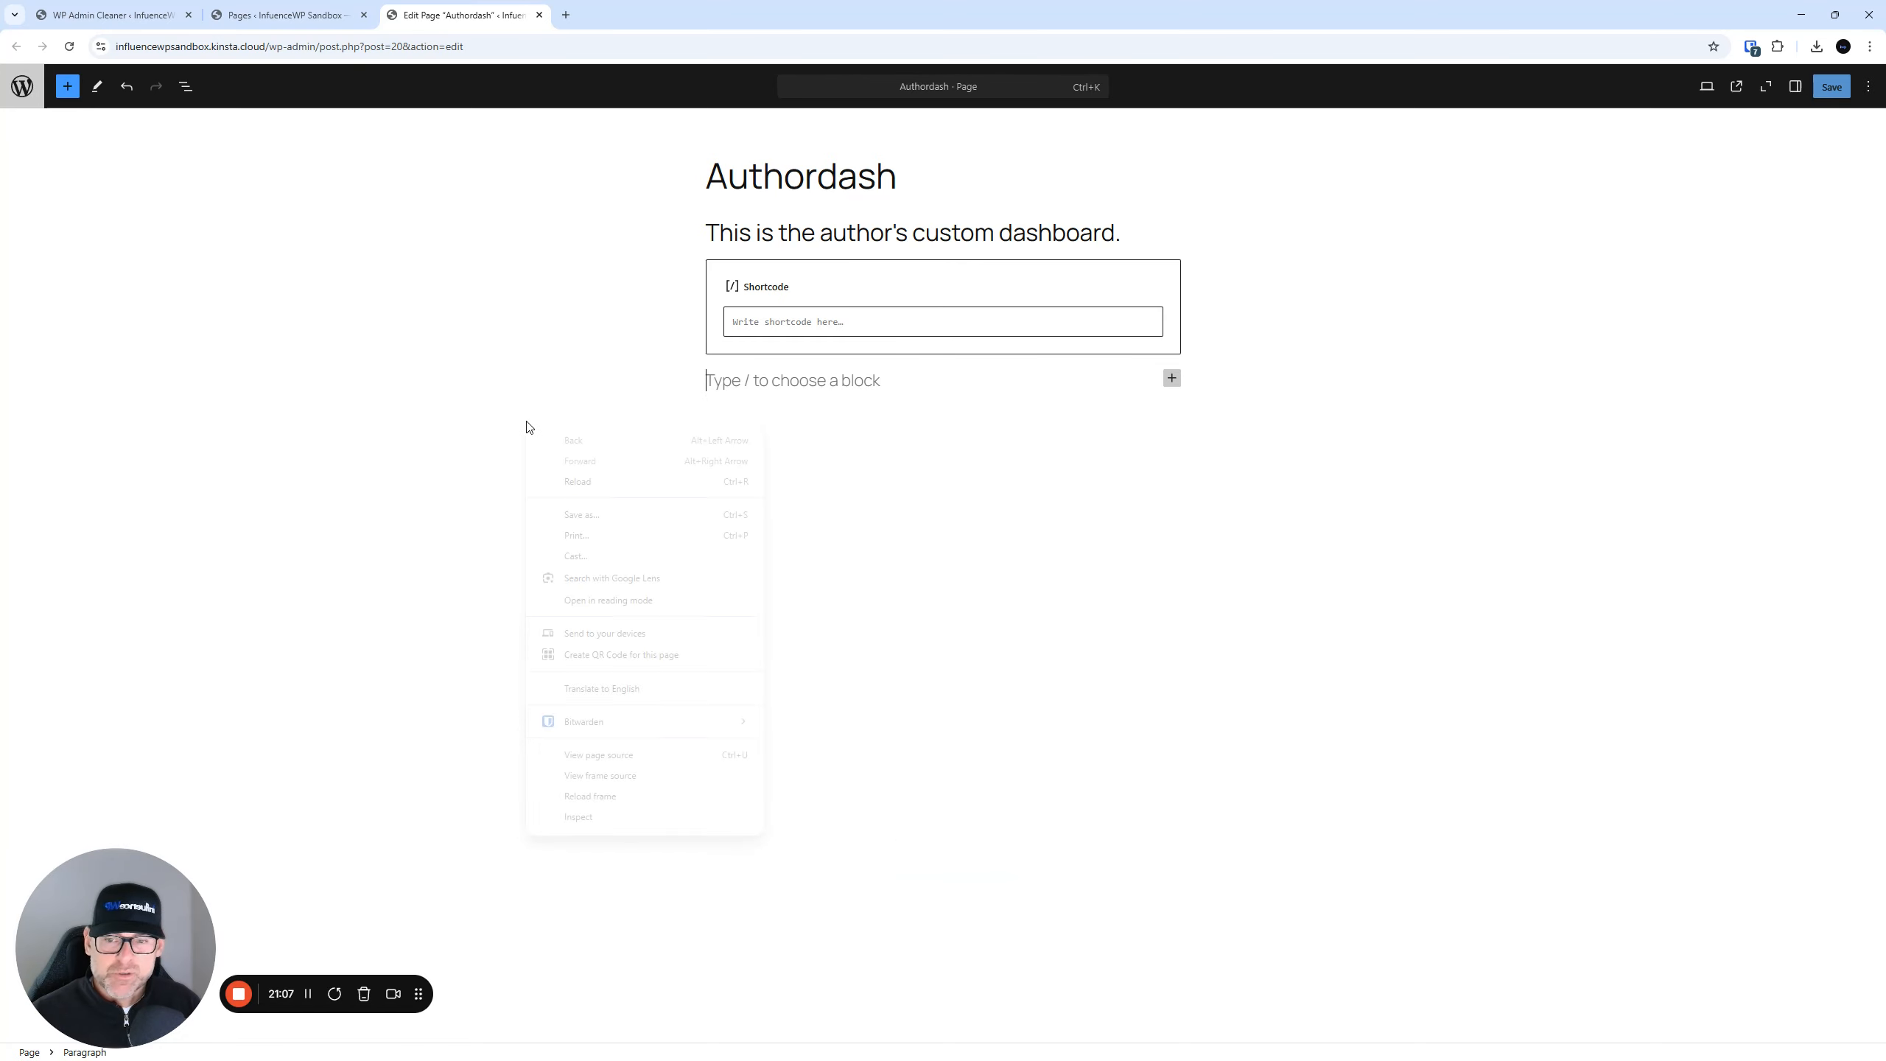
click(601, 819)
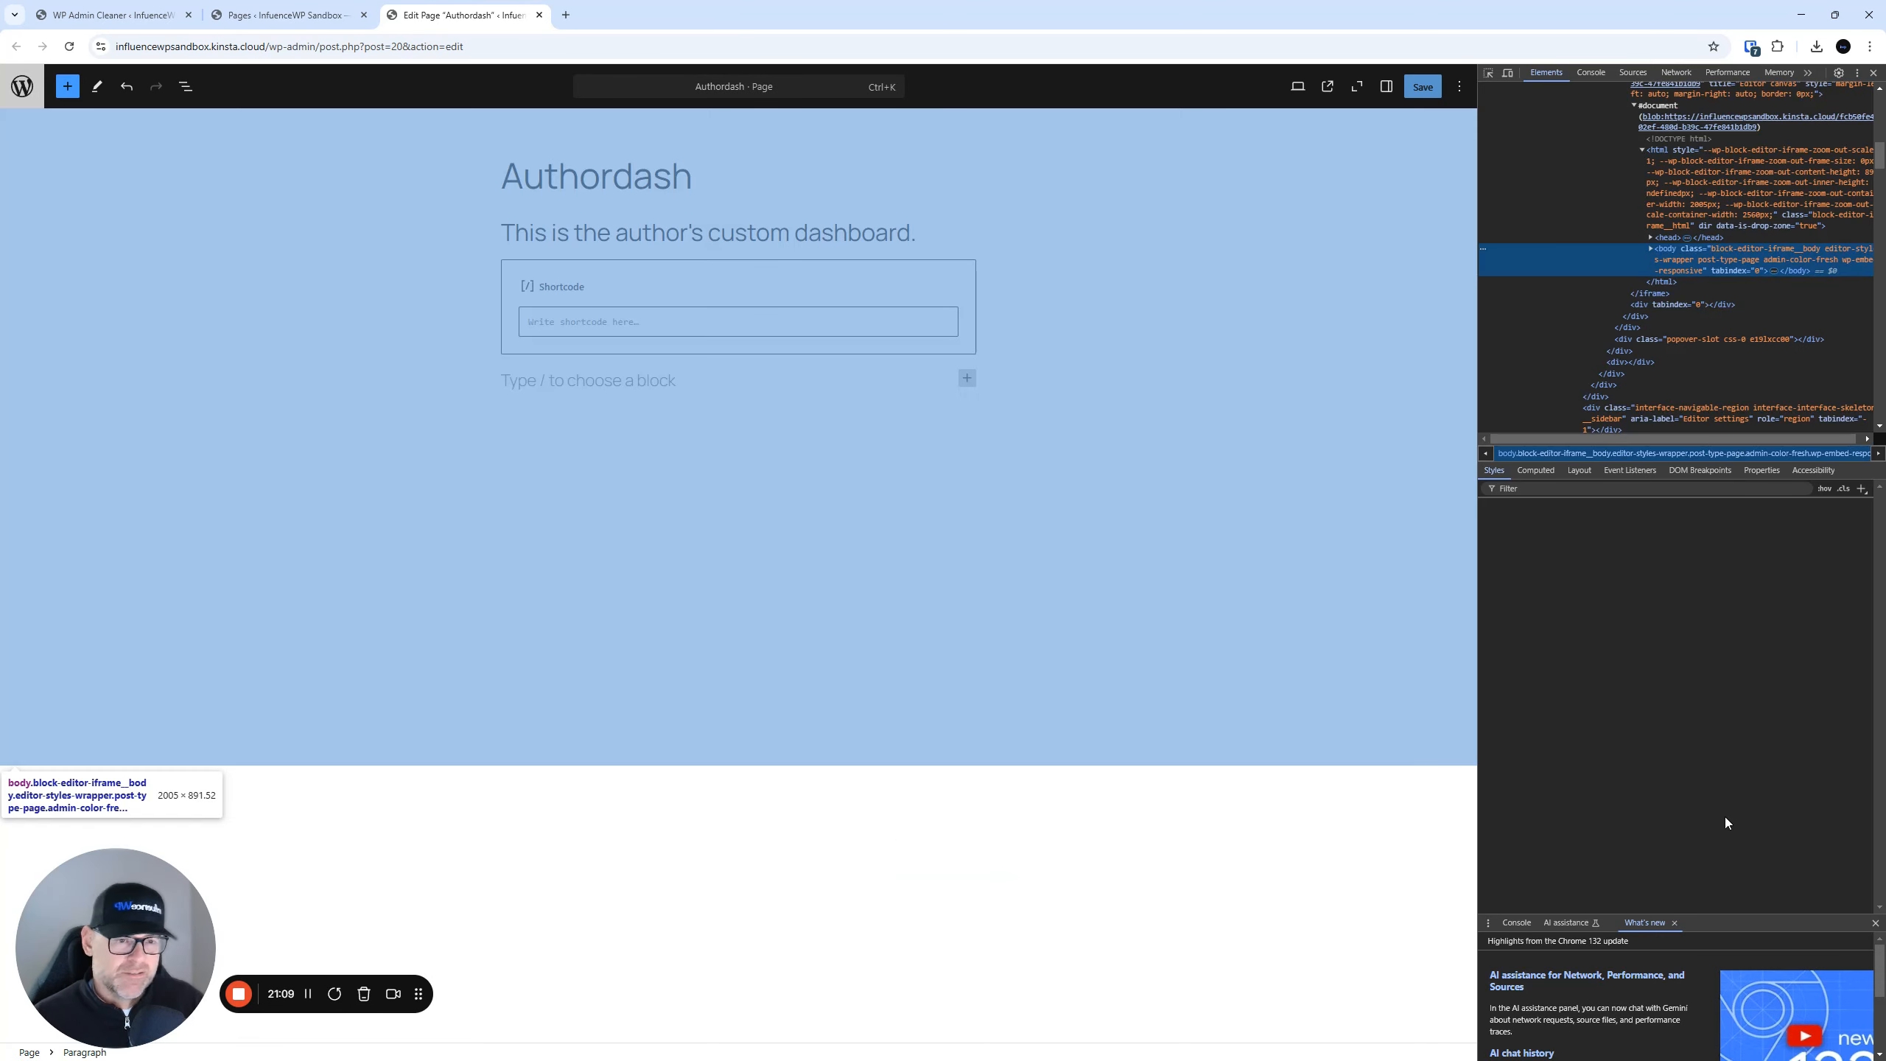
click(1485, 610)
click(1485, 609)
click(1485, 610)
click(1485, 609)
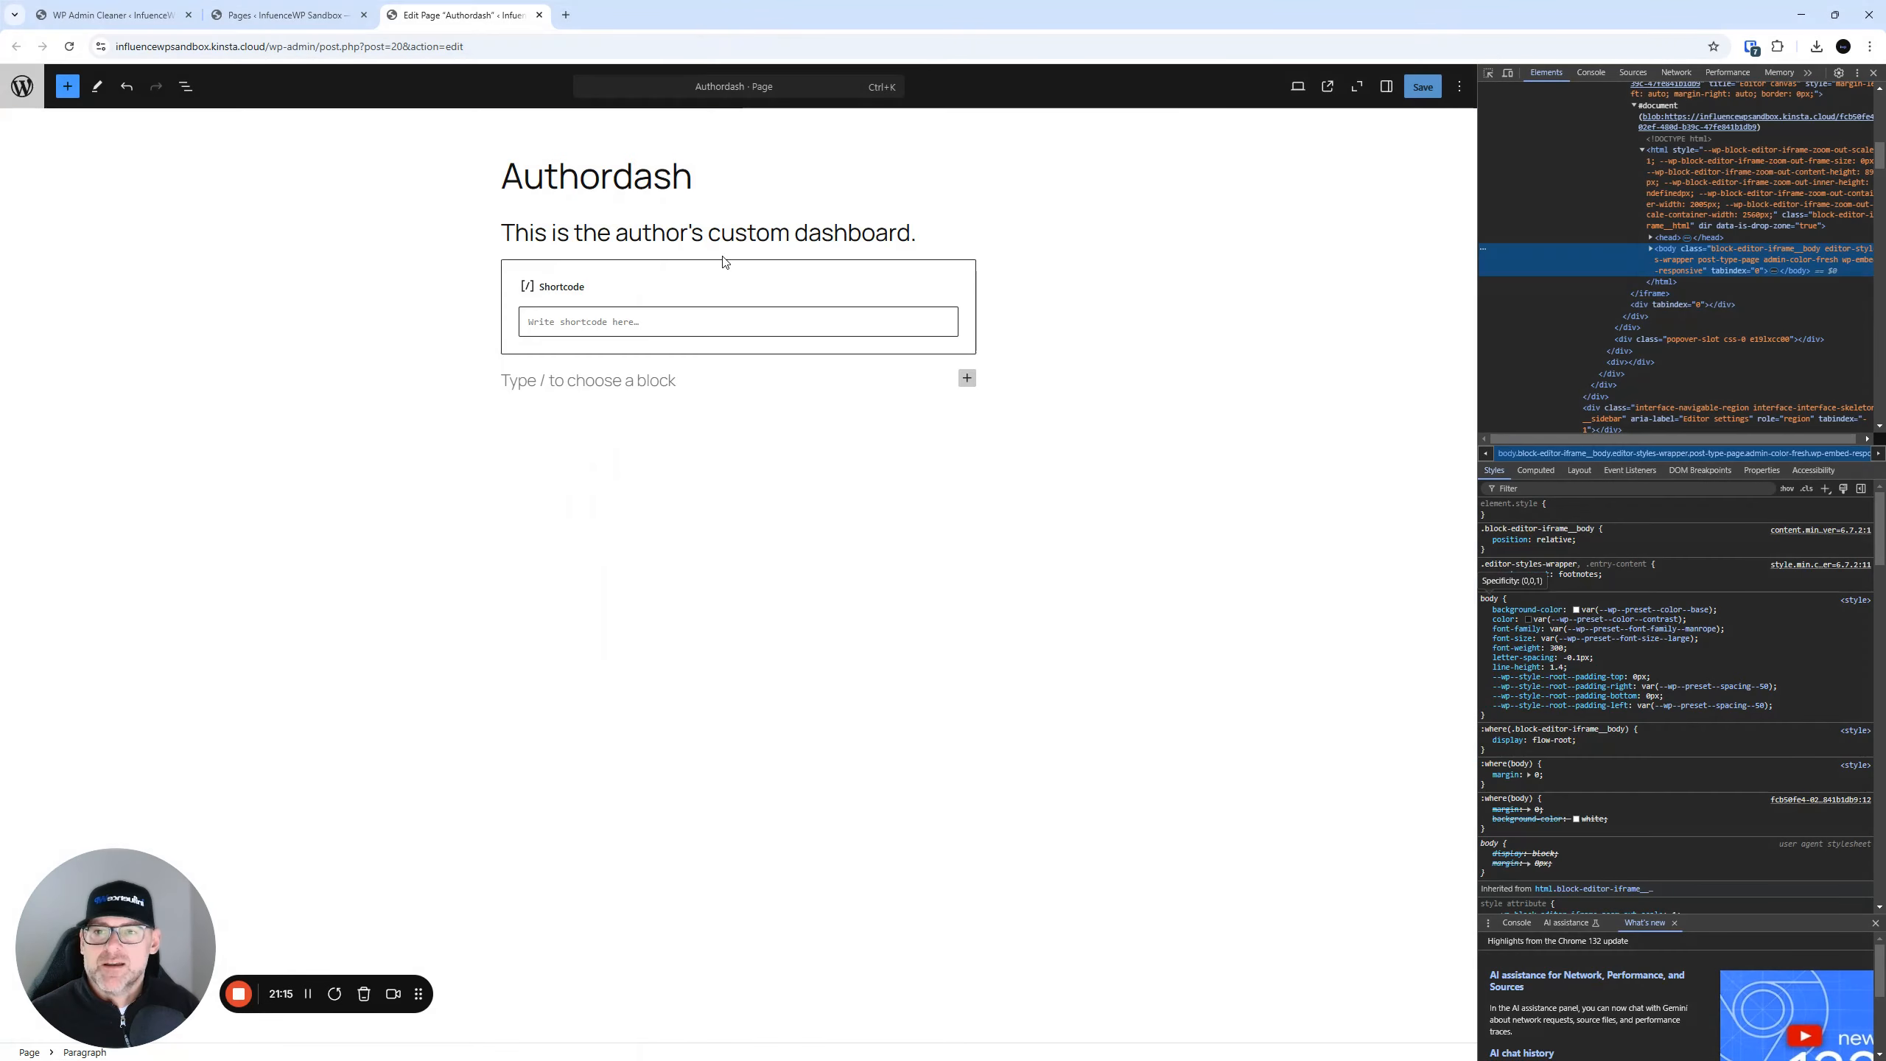
- Add the custom CSS rule body { background-color: black !important; } in the Dark Themes settings and save the changes
click(282, 14)
click(46, 7)
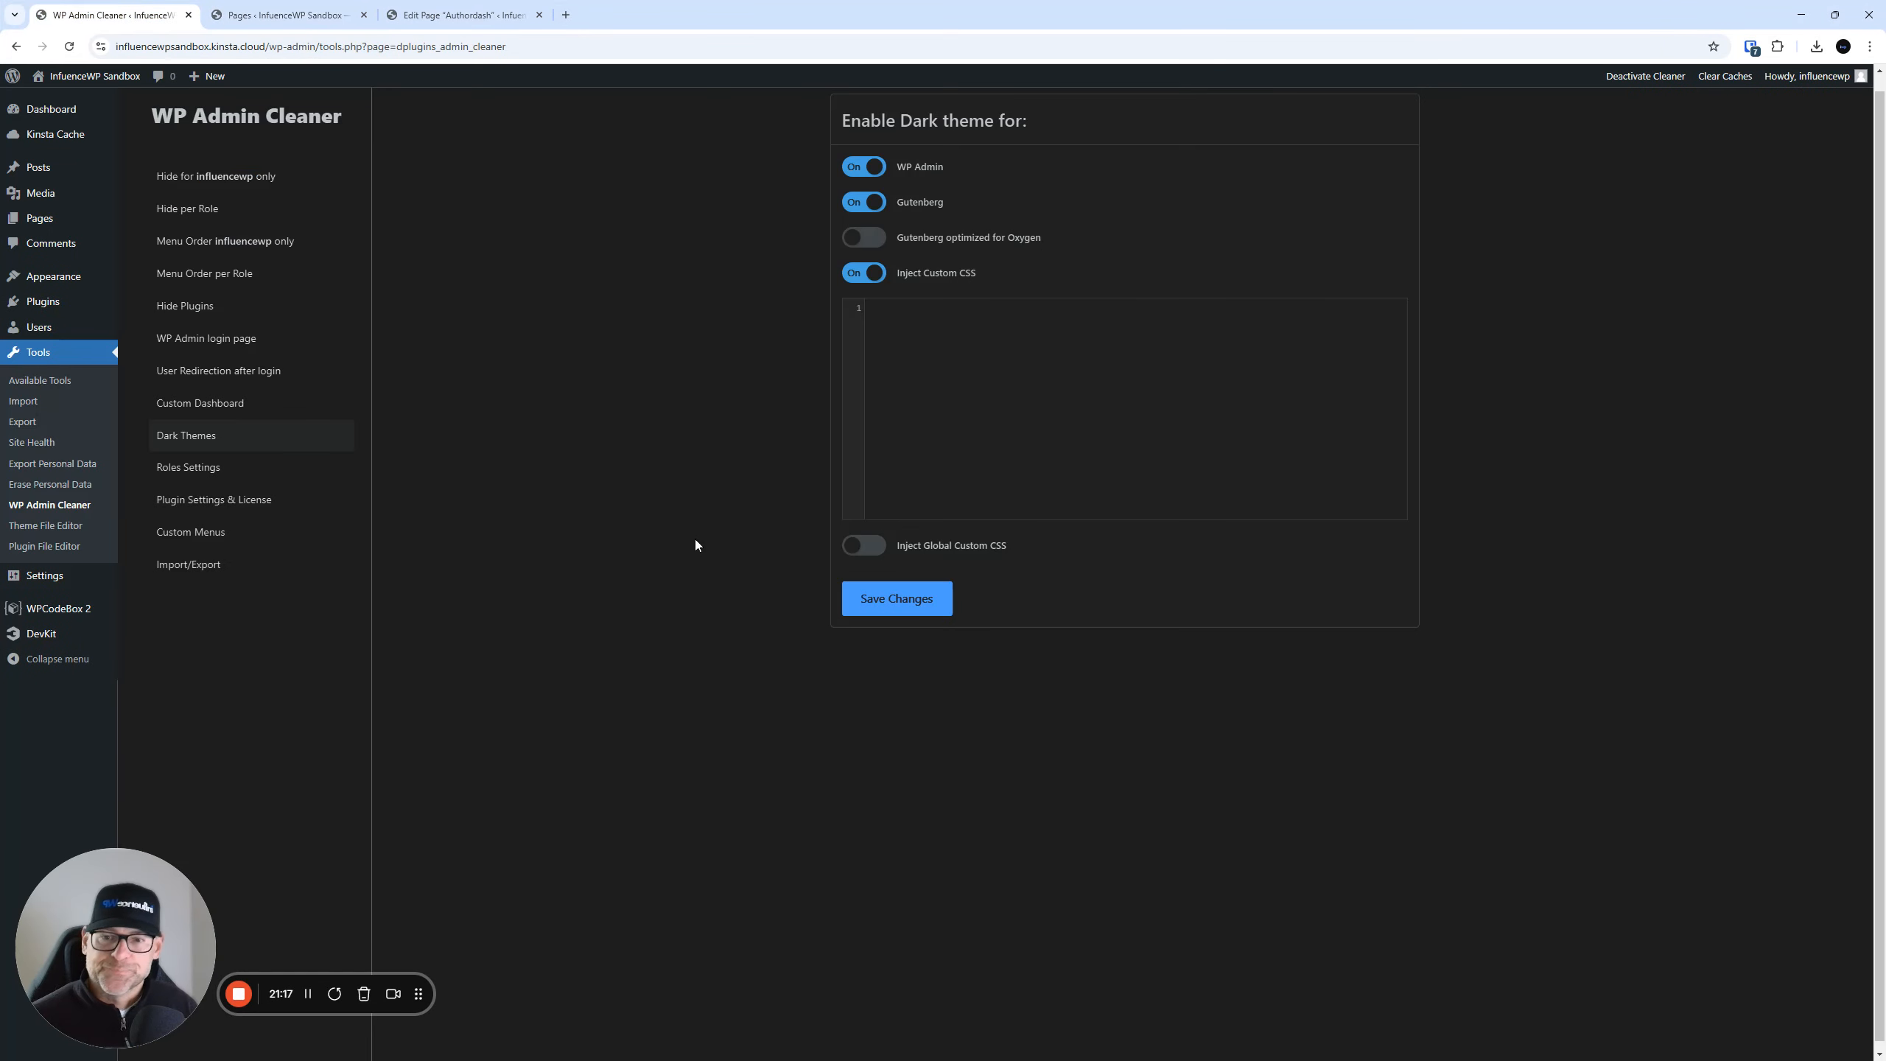
click(949, 360)
text(body {   )
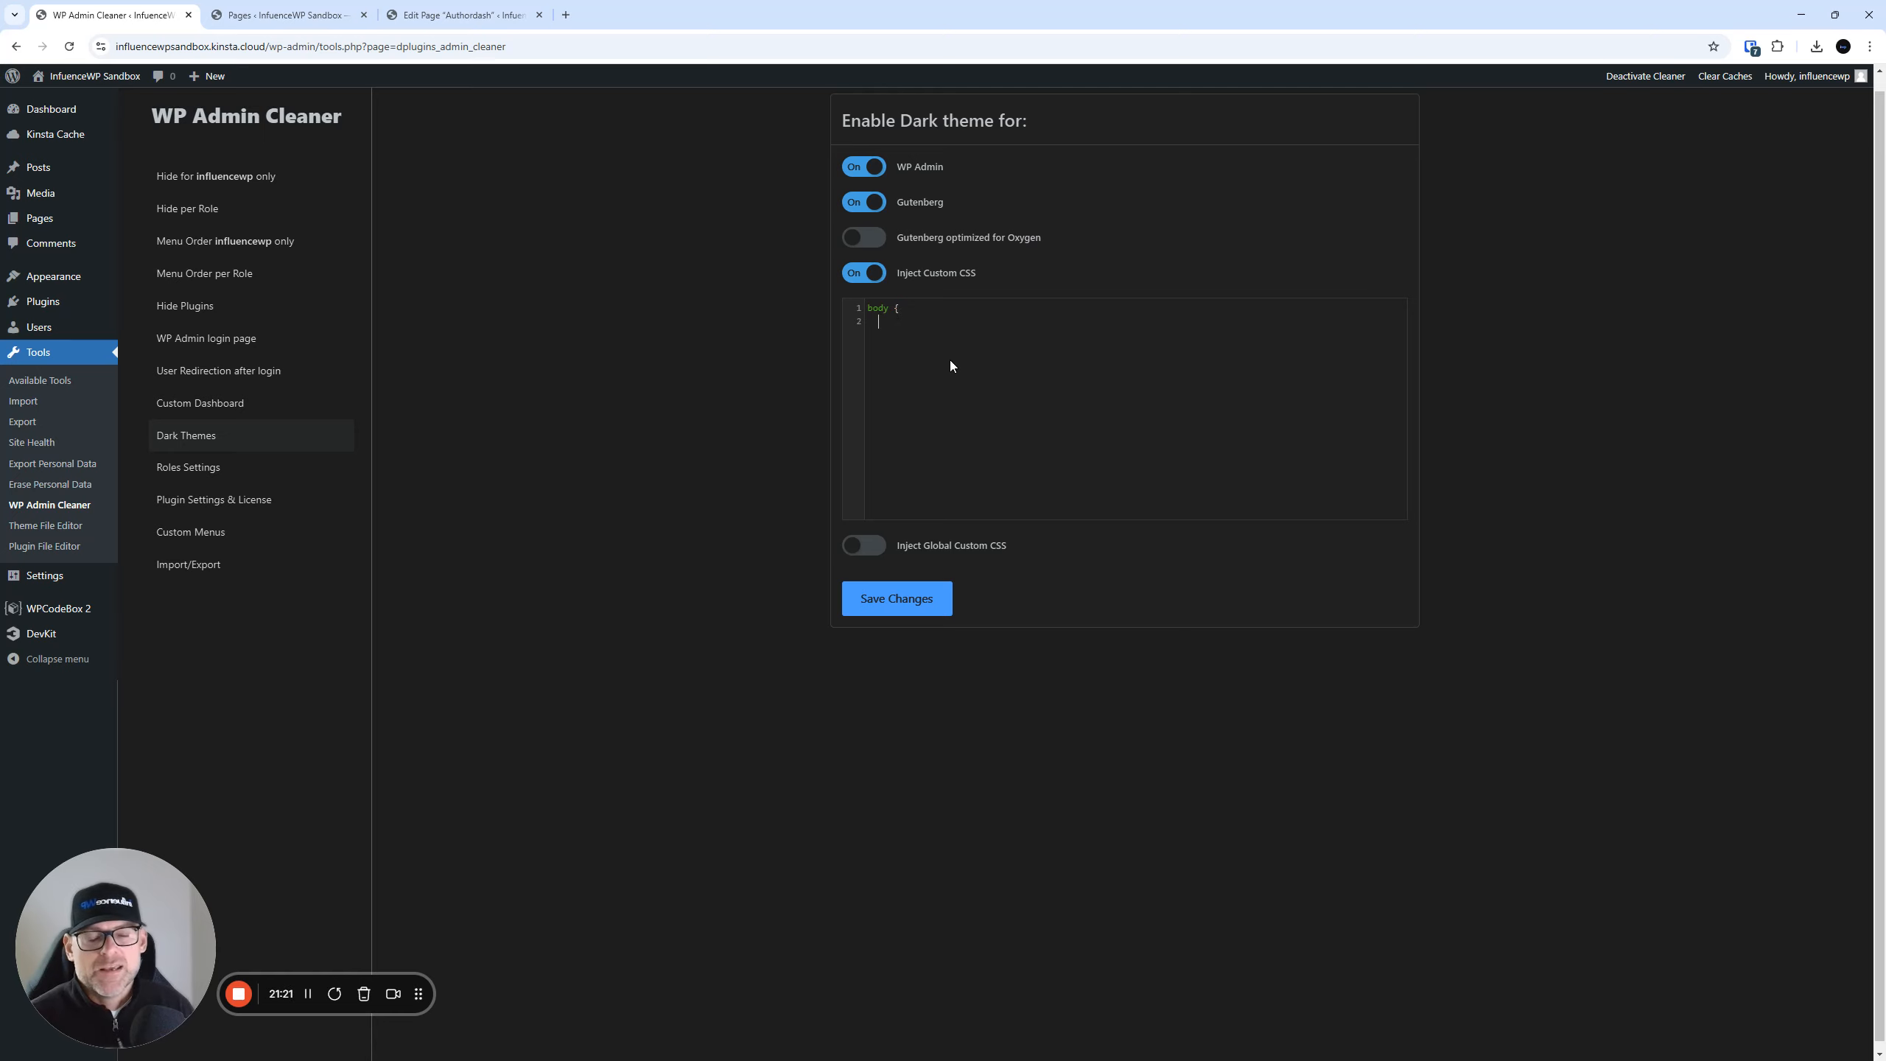
text(background-color: black)
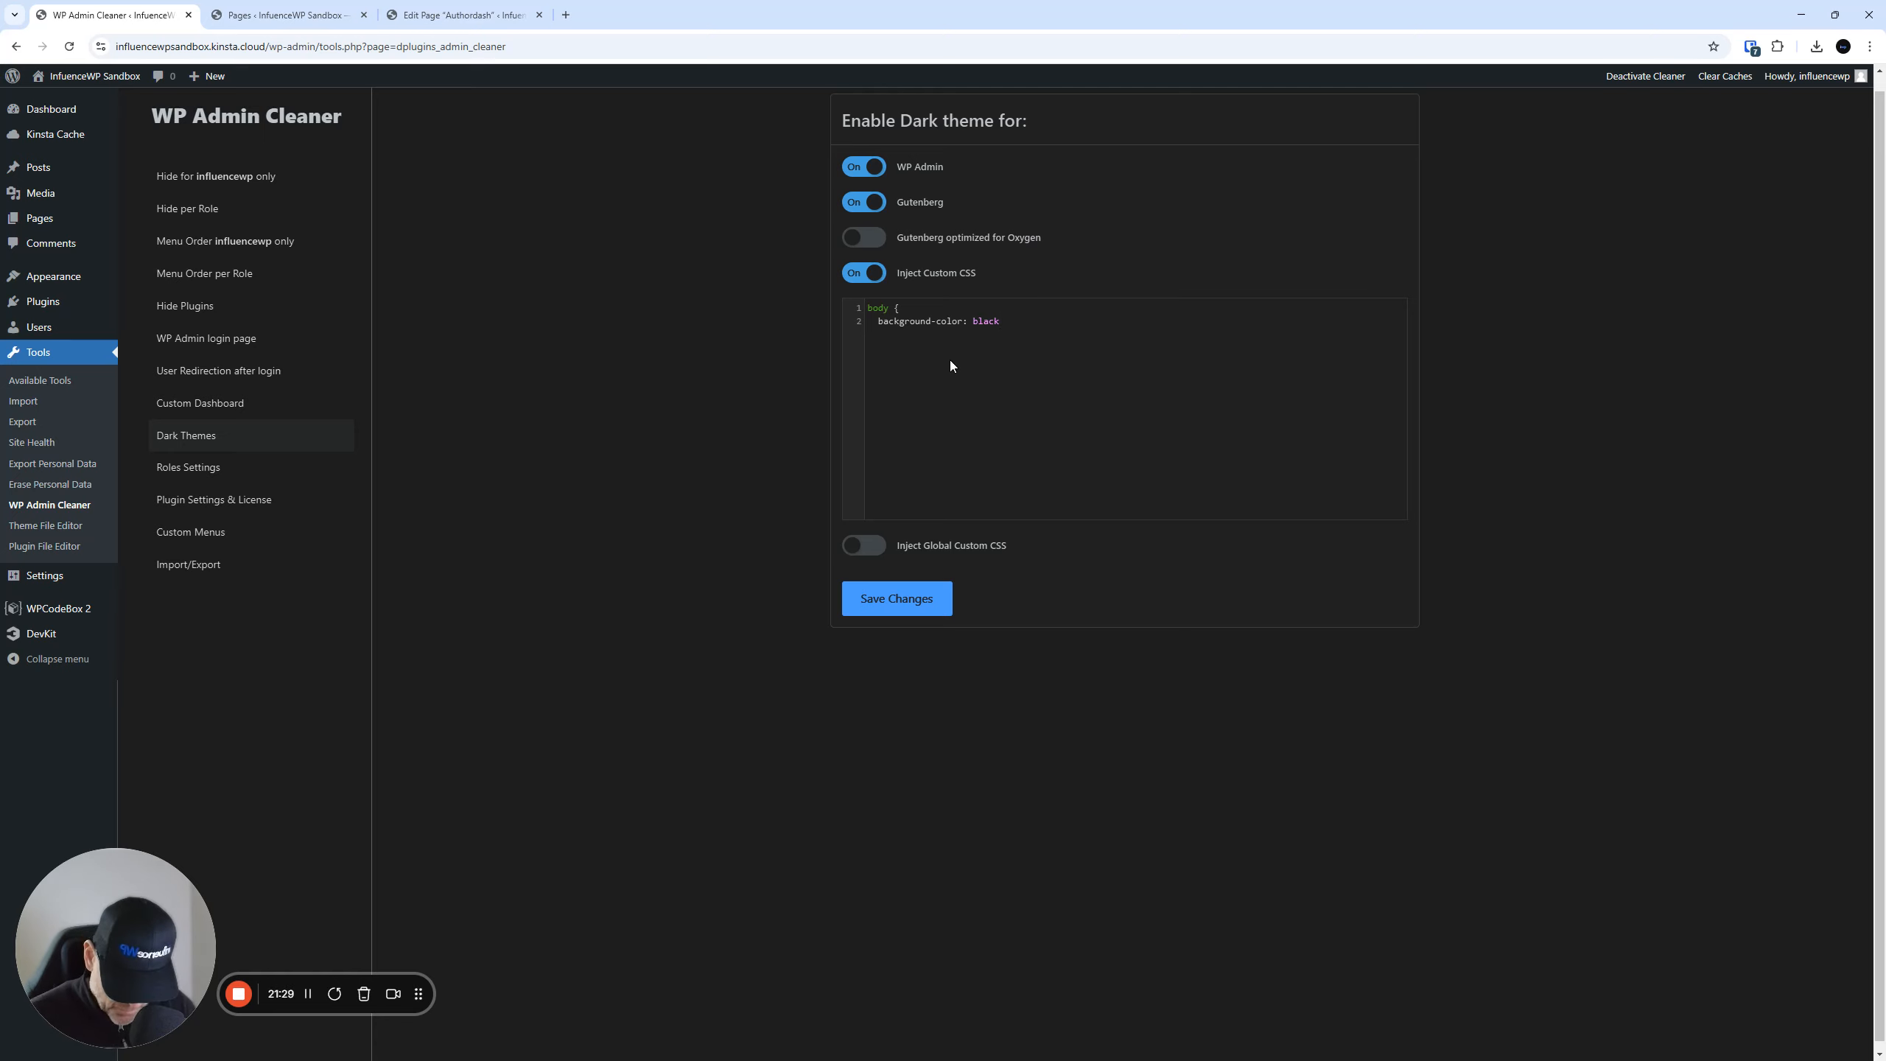
text(!important; )
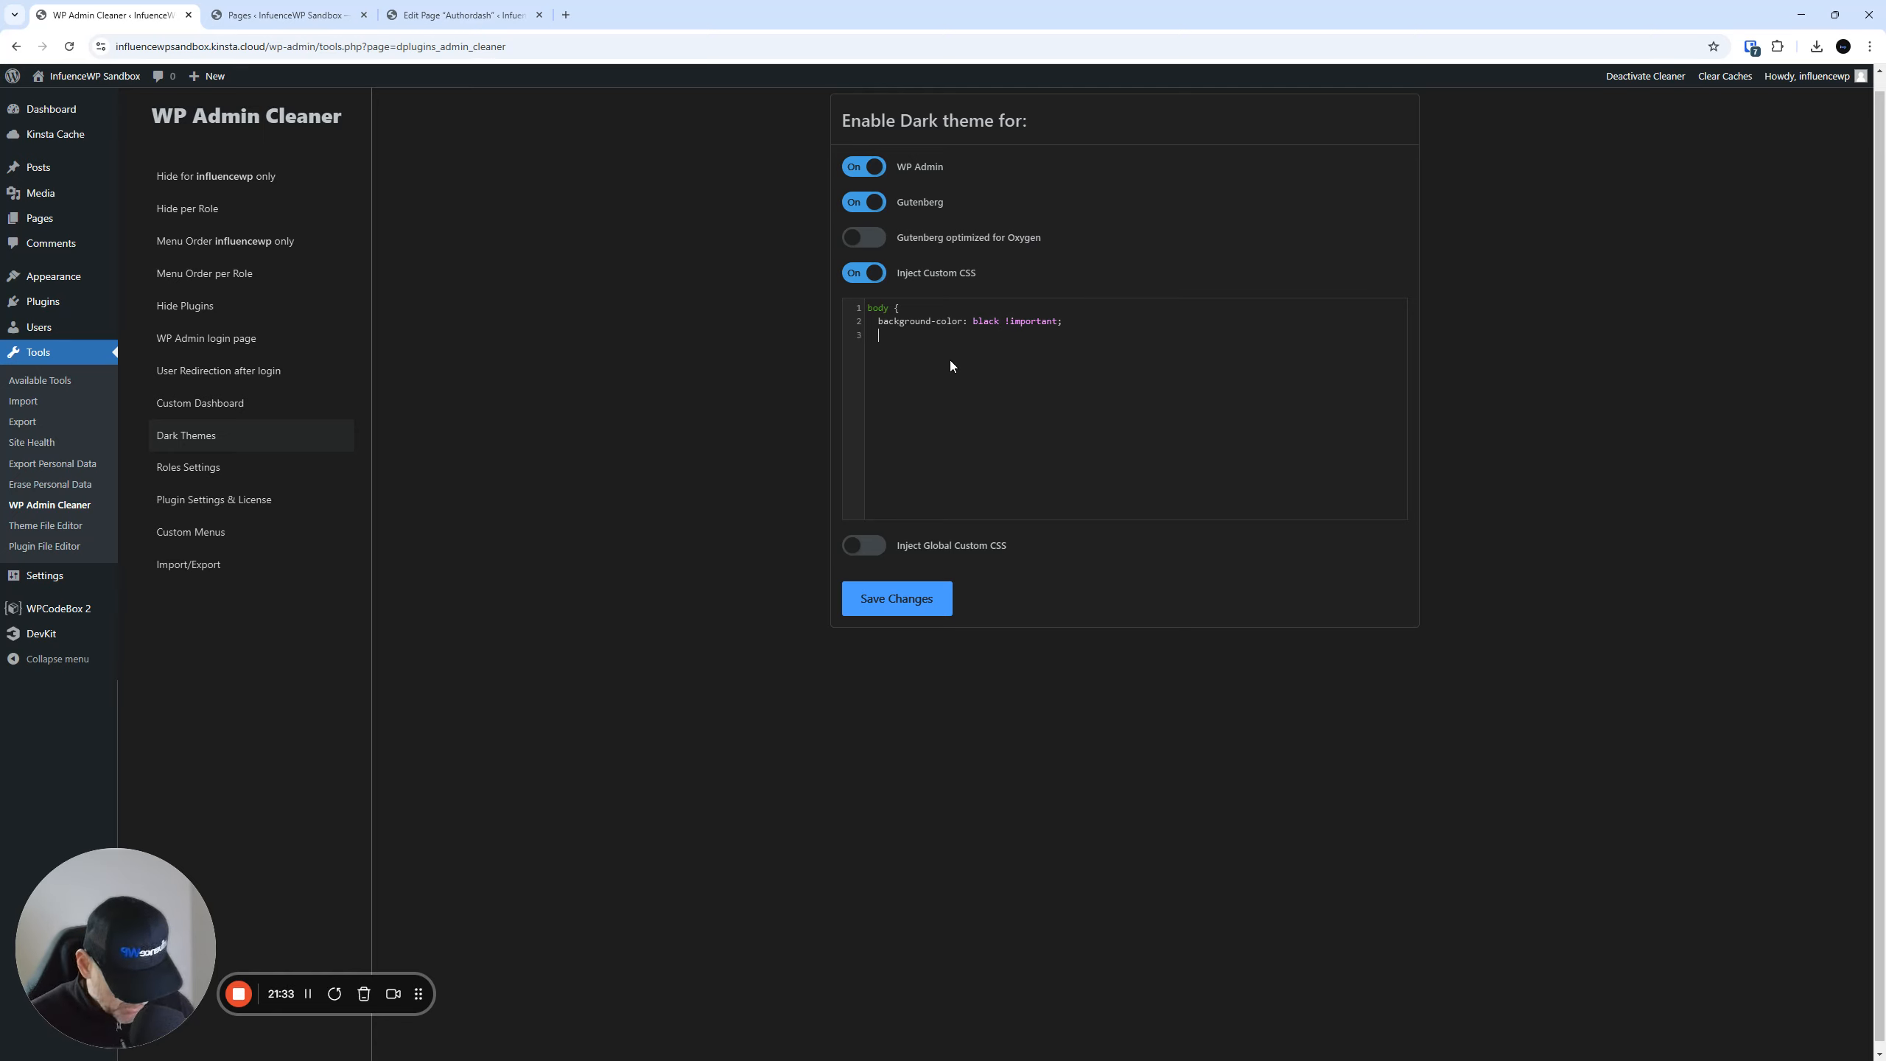
text(})
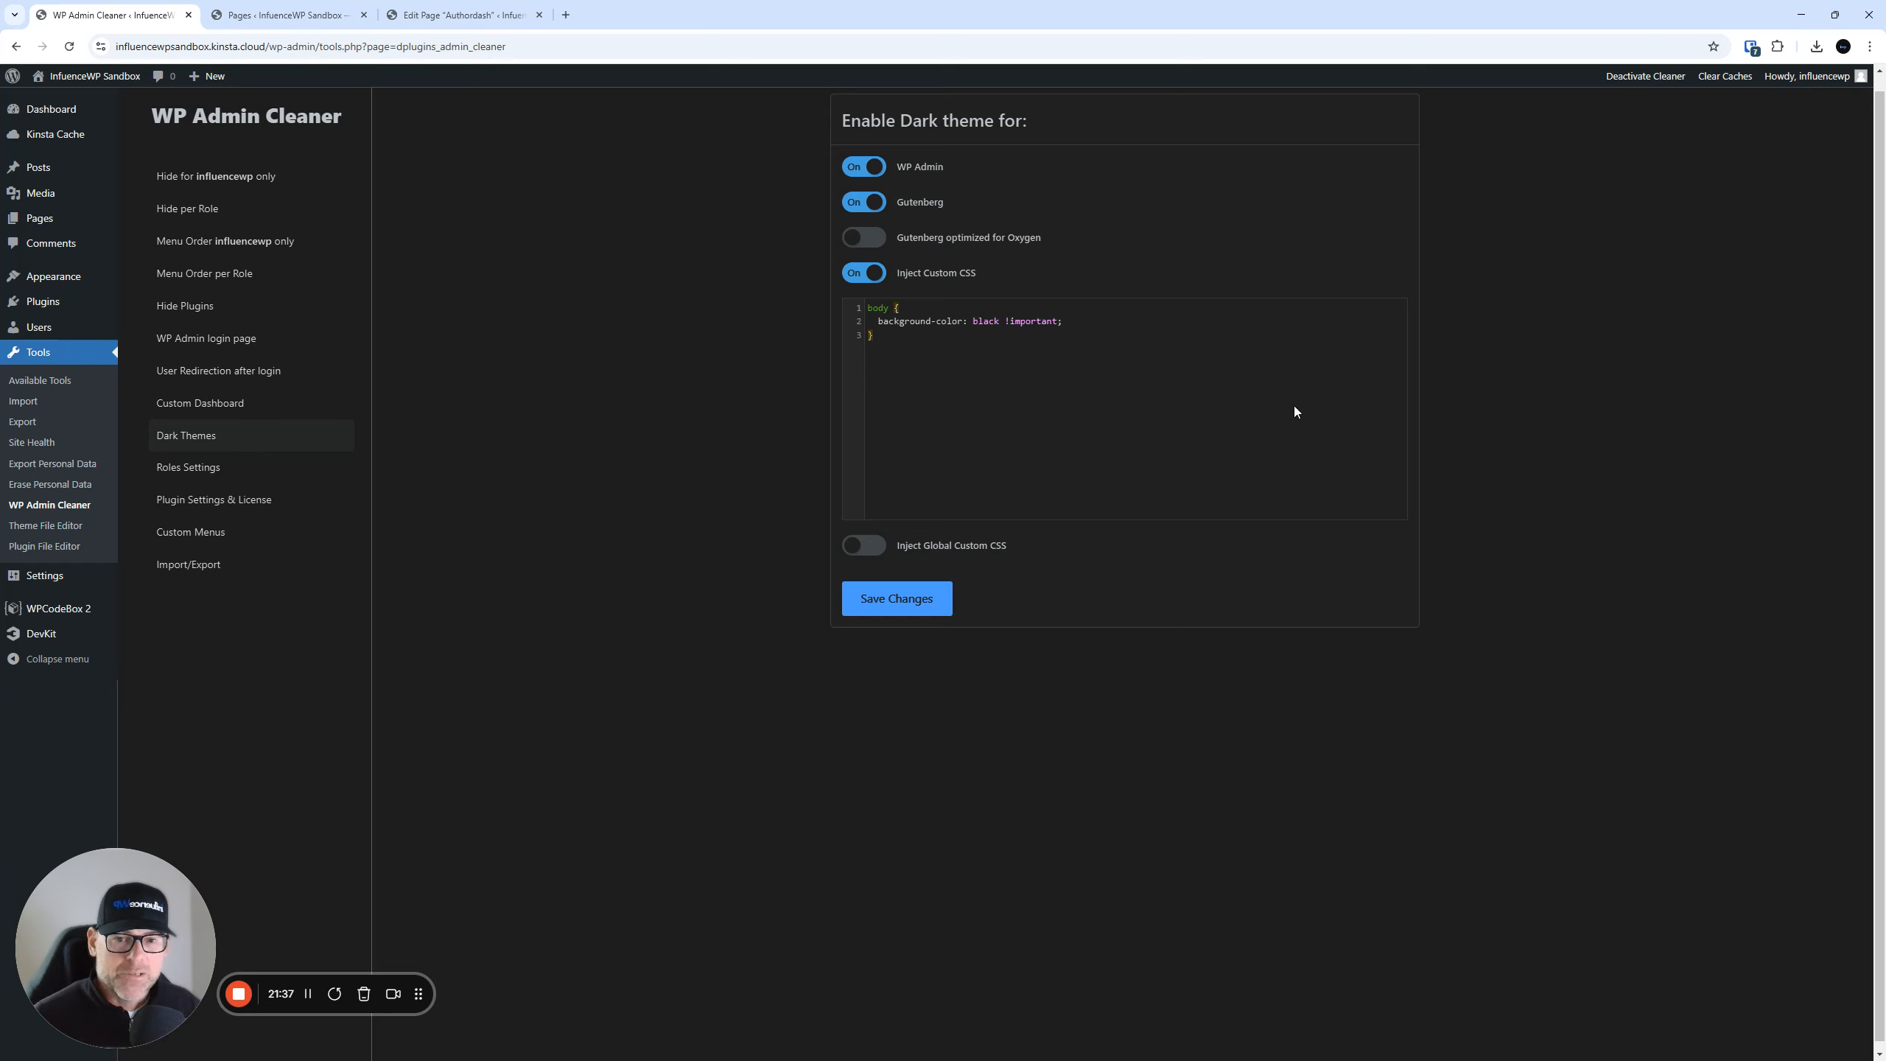
click(923, 615)
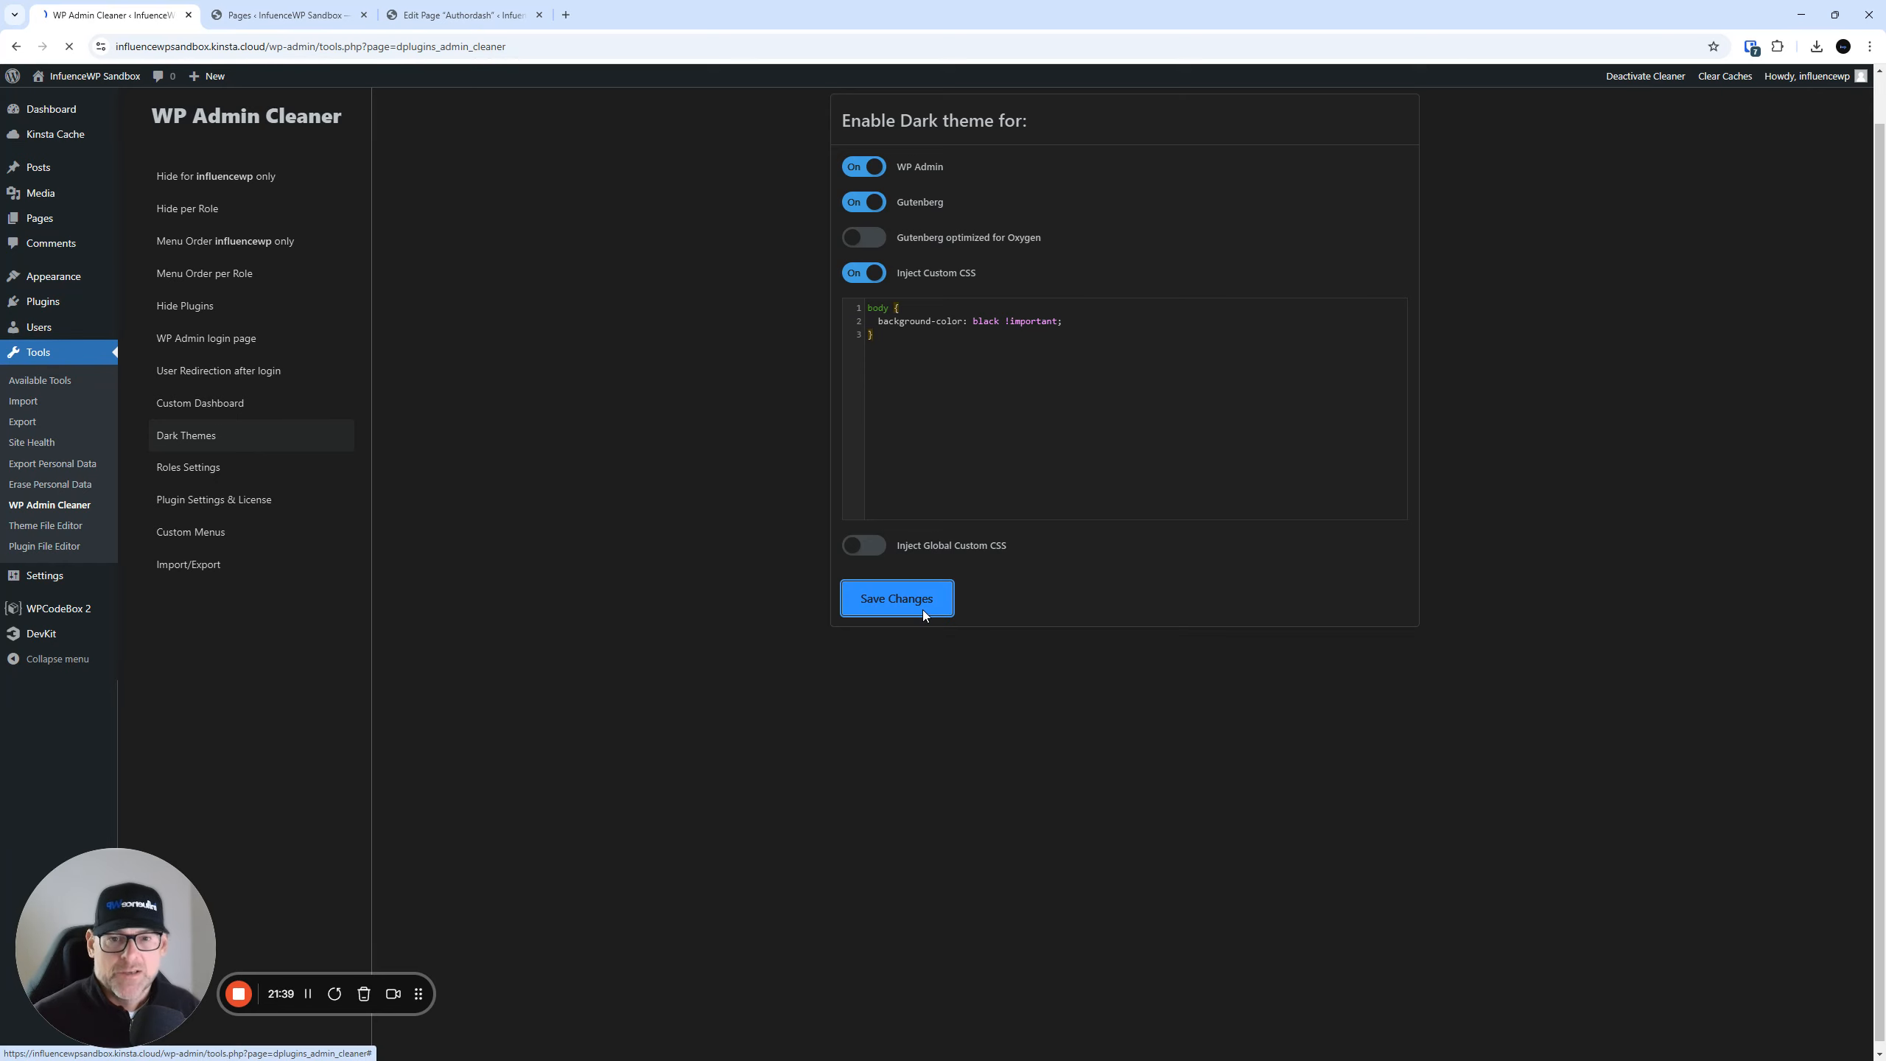
- Reload the Authordash page editor to check the injected custom CSS, discarding the unsaved page changes
click(490, 9)
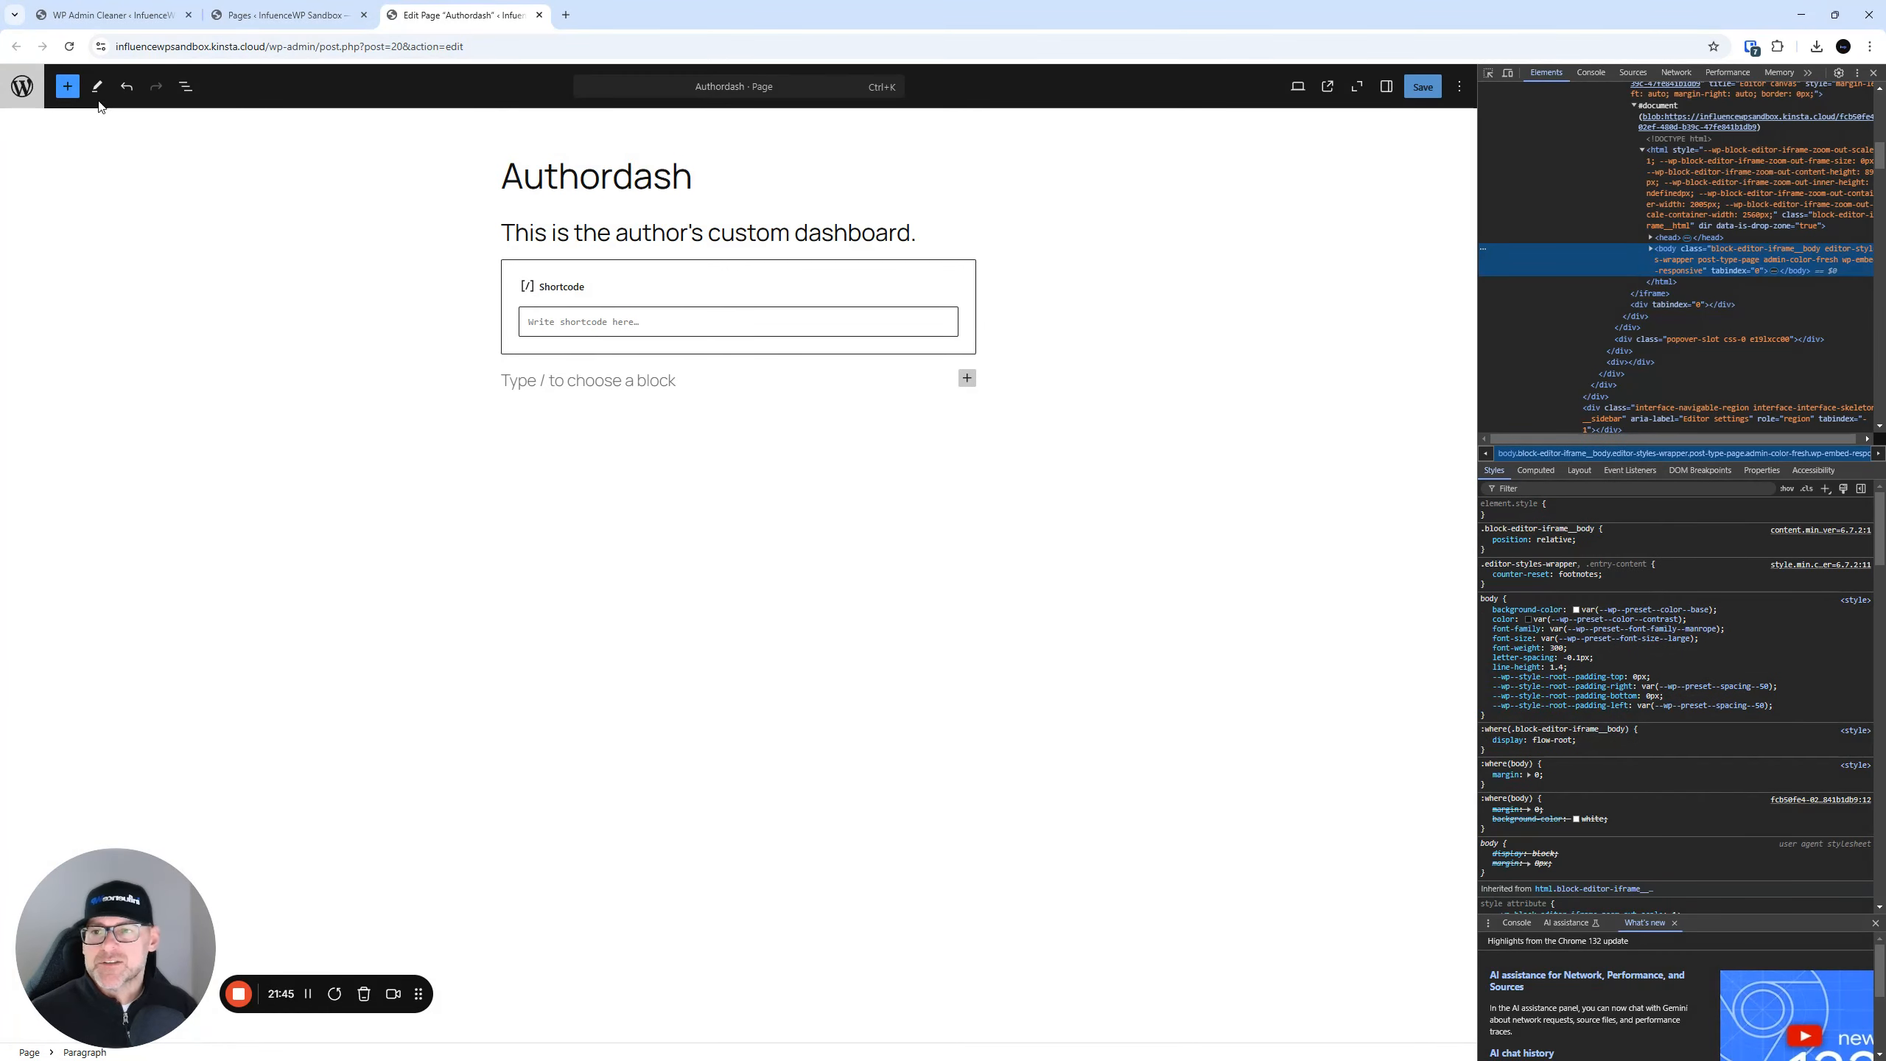
click(71, 48)
click(1005, 137)
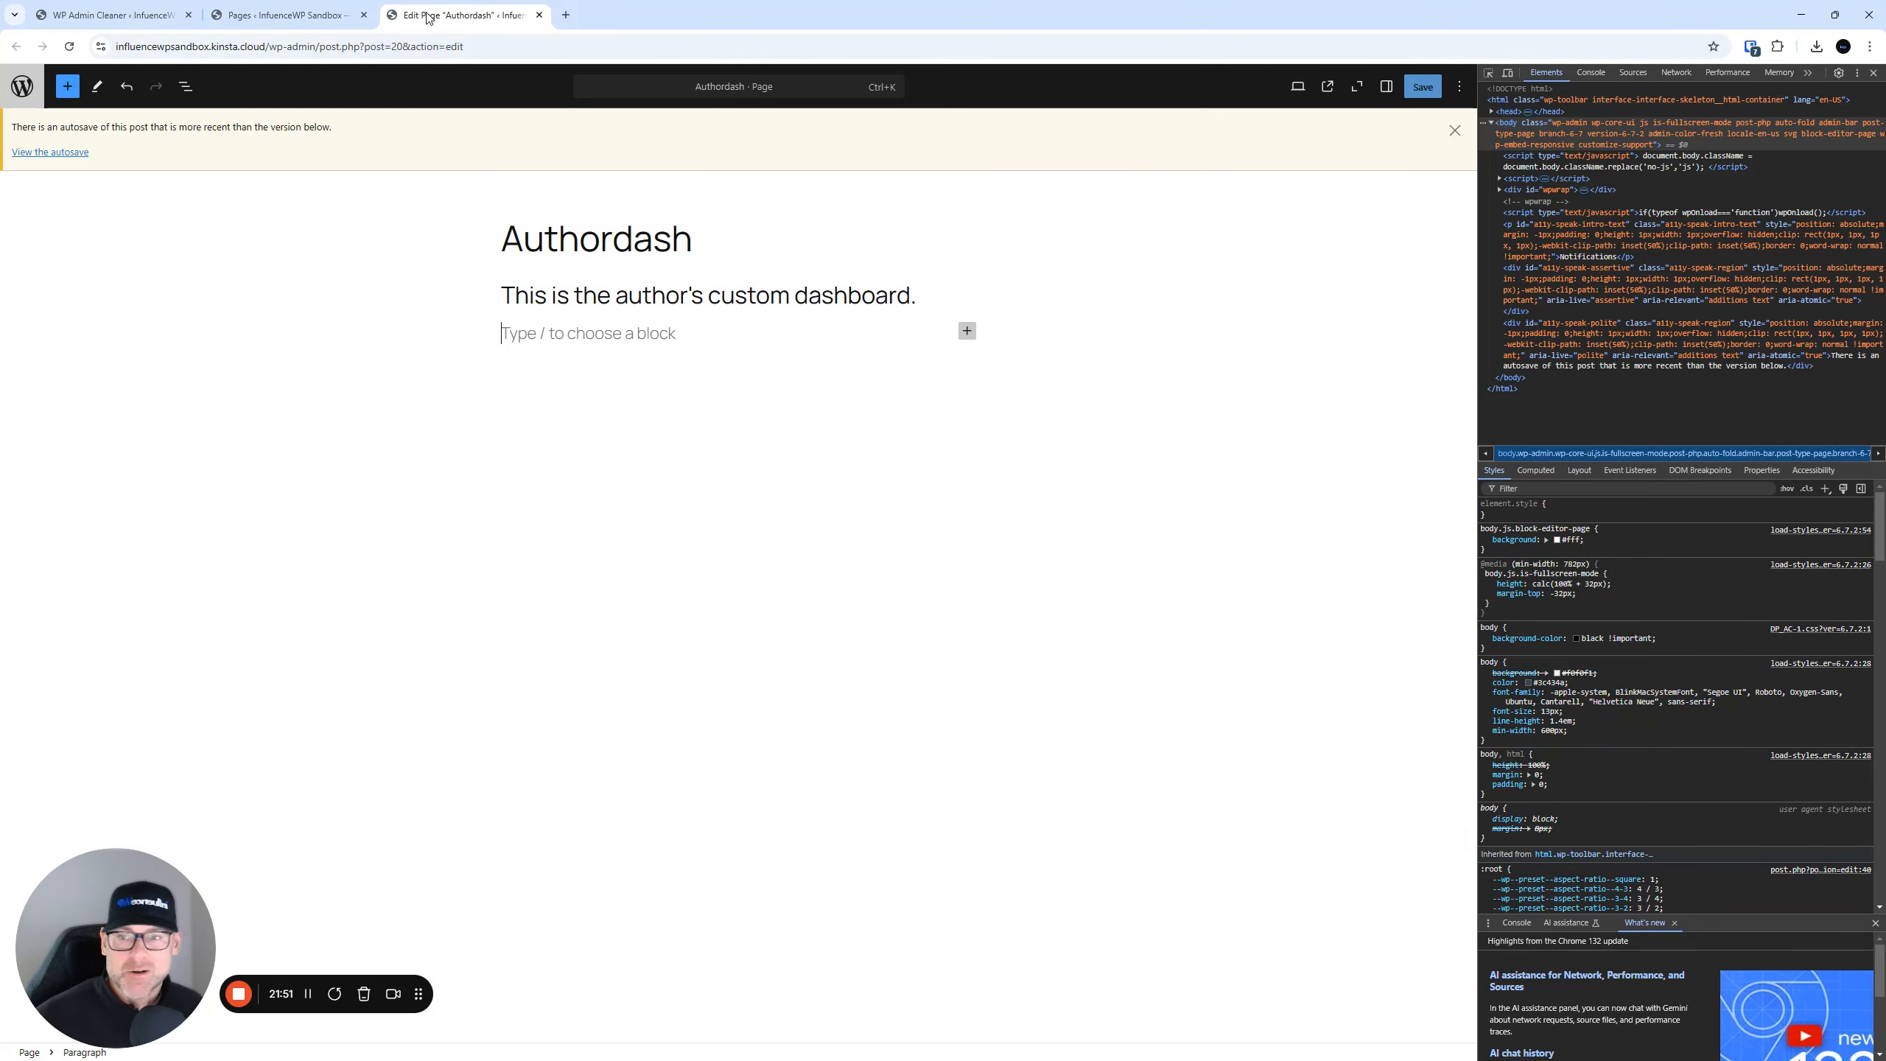
- Enable Inject Global Custom CSS in the Dark Themes settings, copy the body rule from the custom CSS into it, and save the changes
click(245, 14)
click(169, 7)
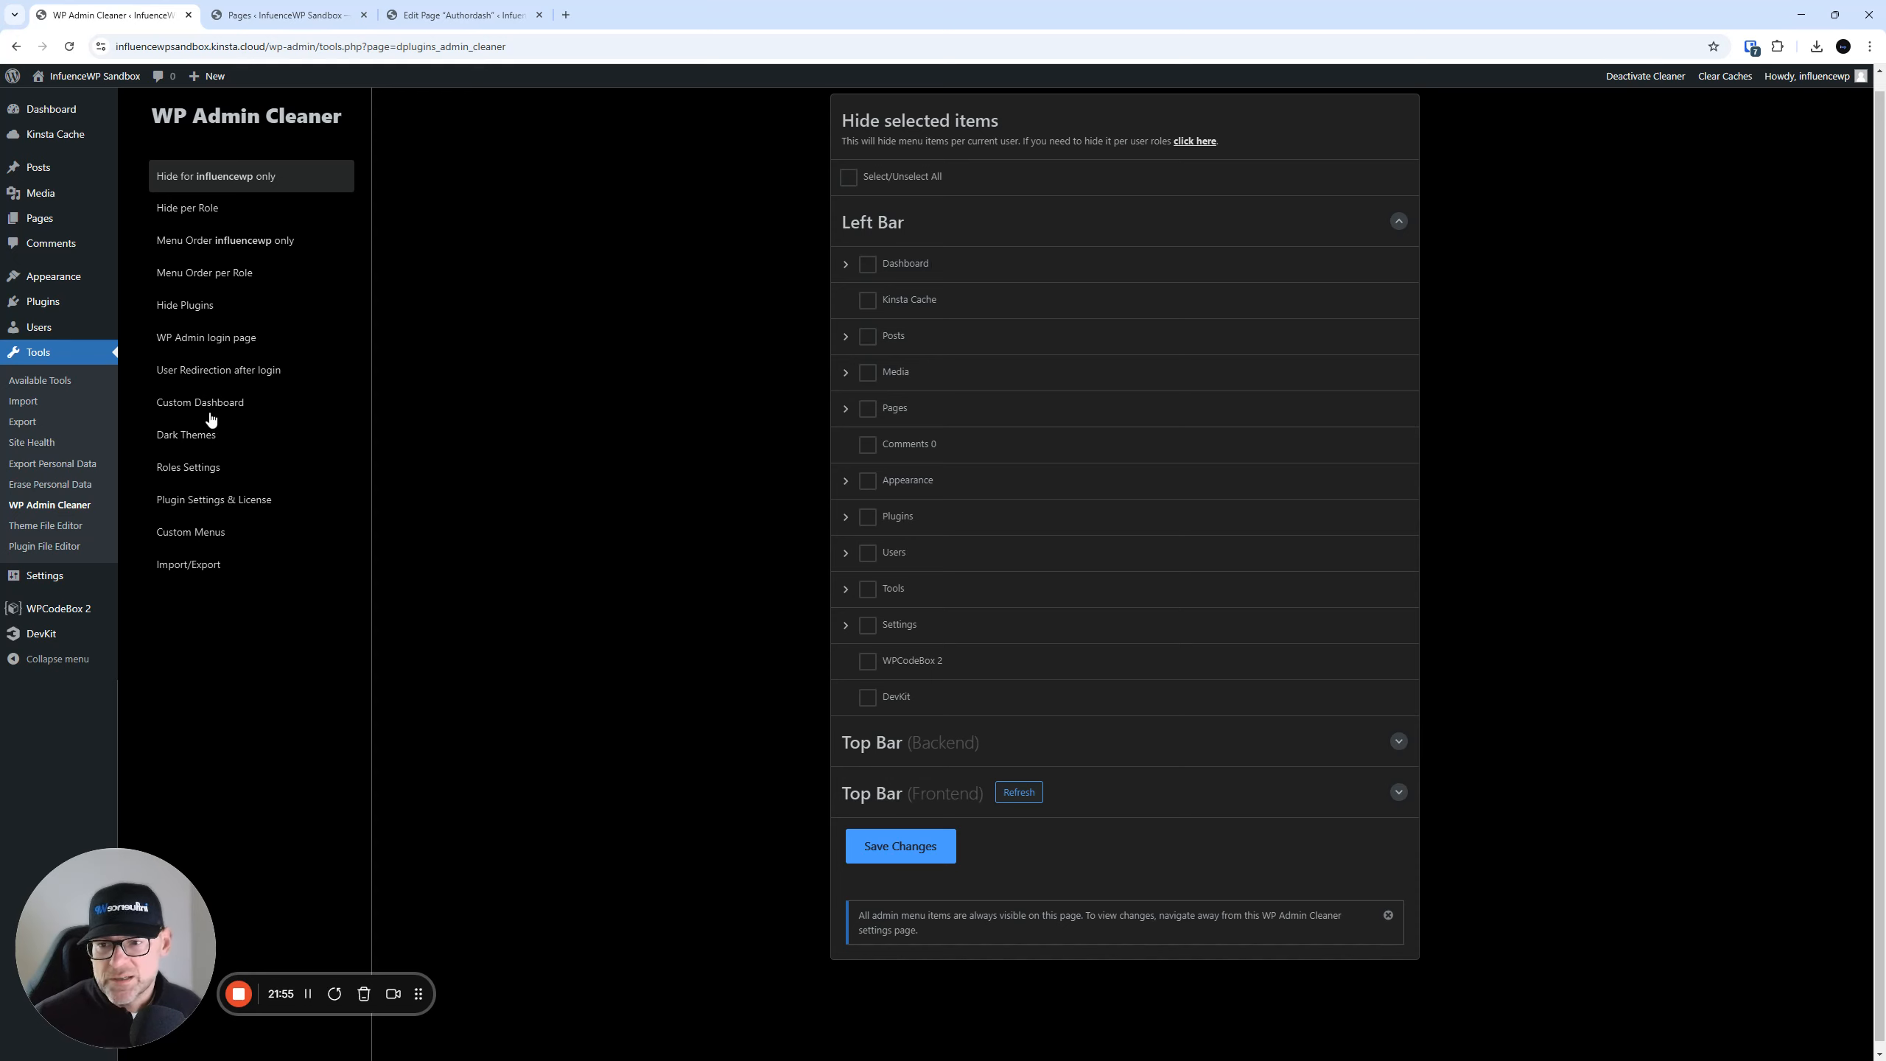
click(211, 436)
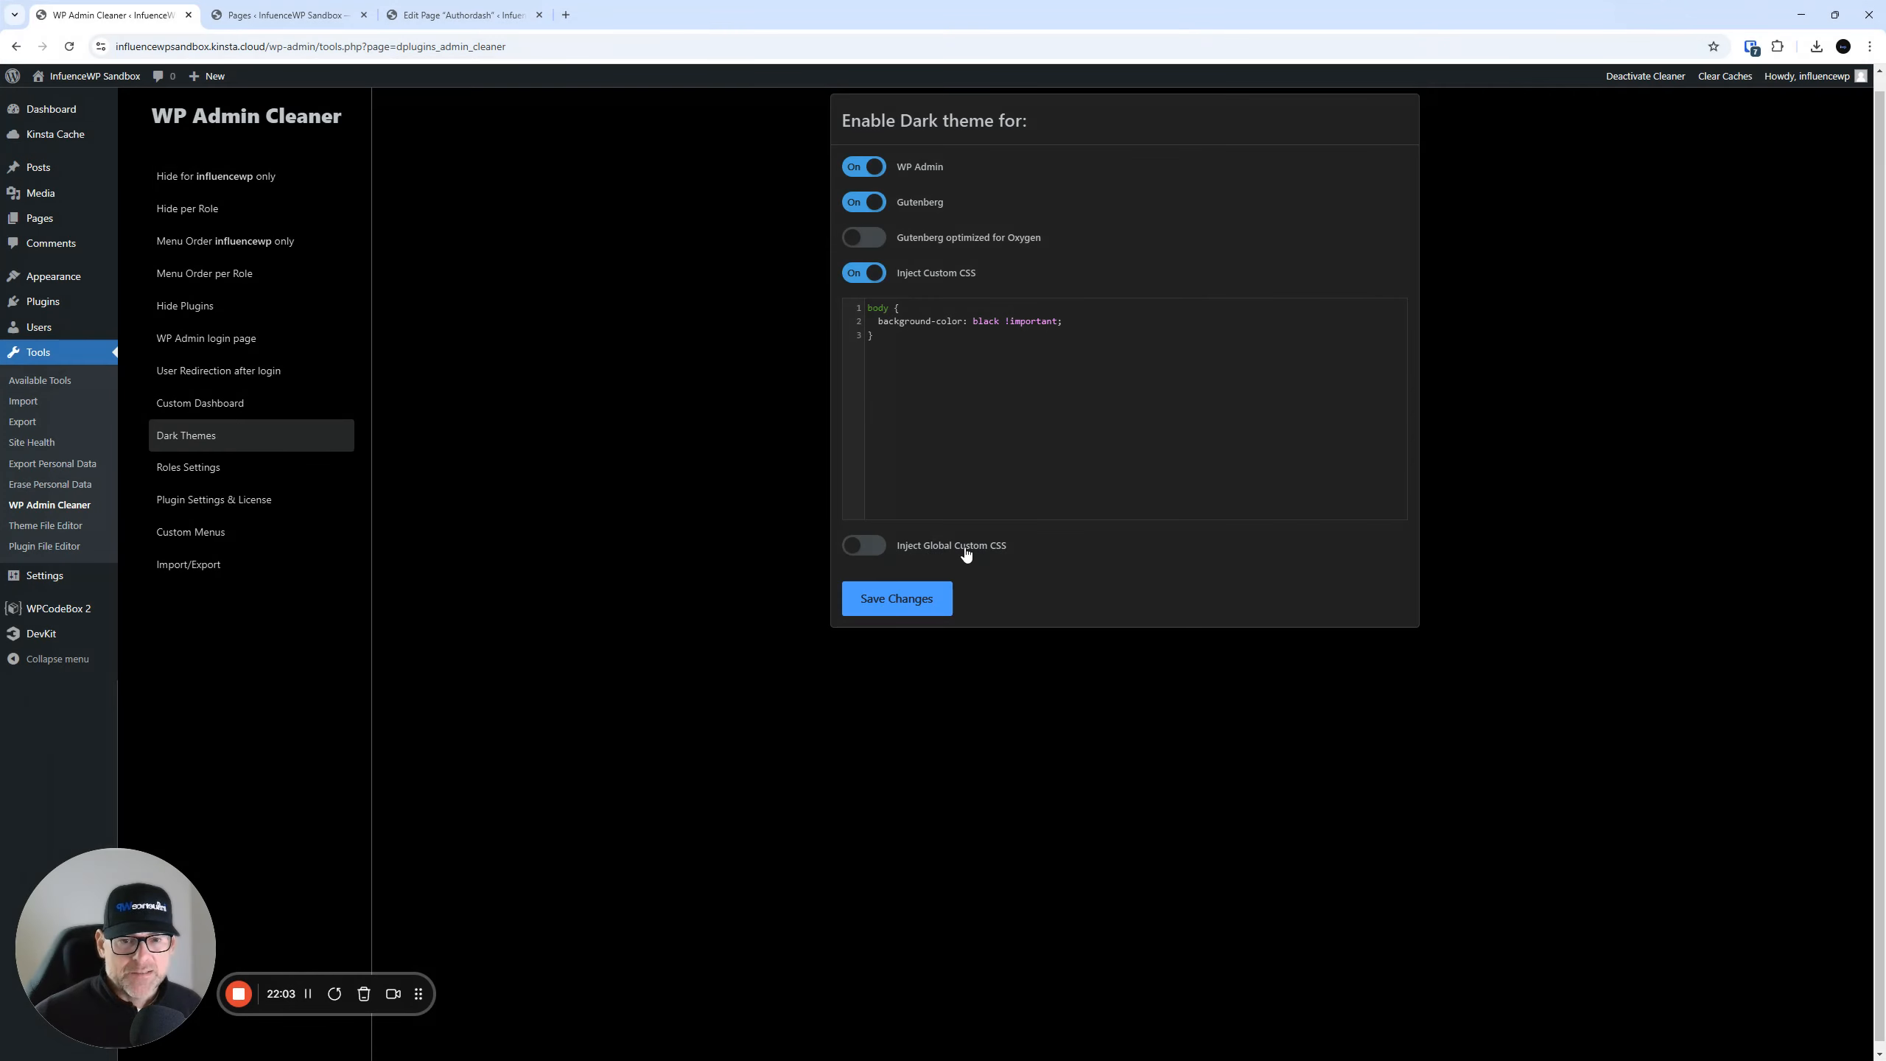
click(873, 546)
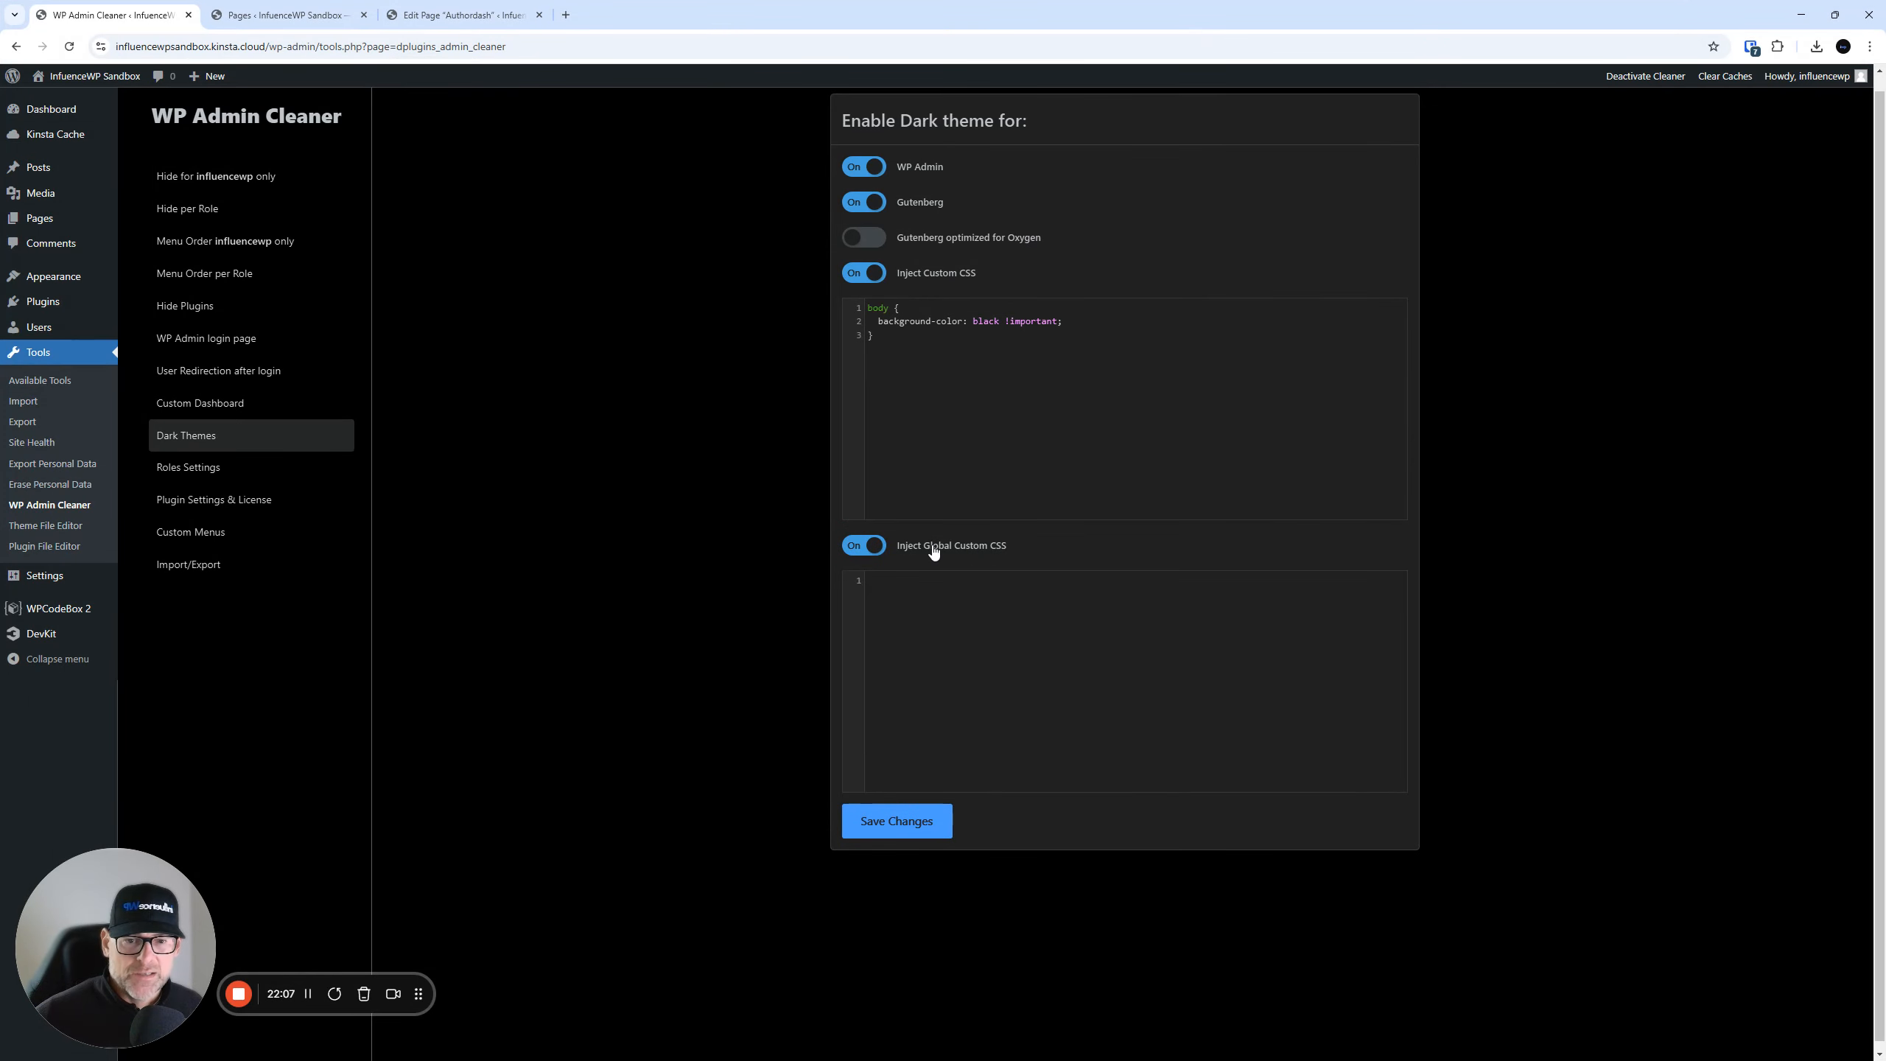
drag(1042, 341, 804, 299)
key(ctrl+c)
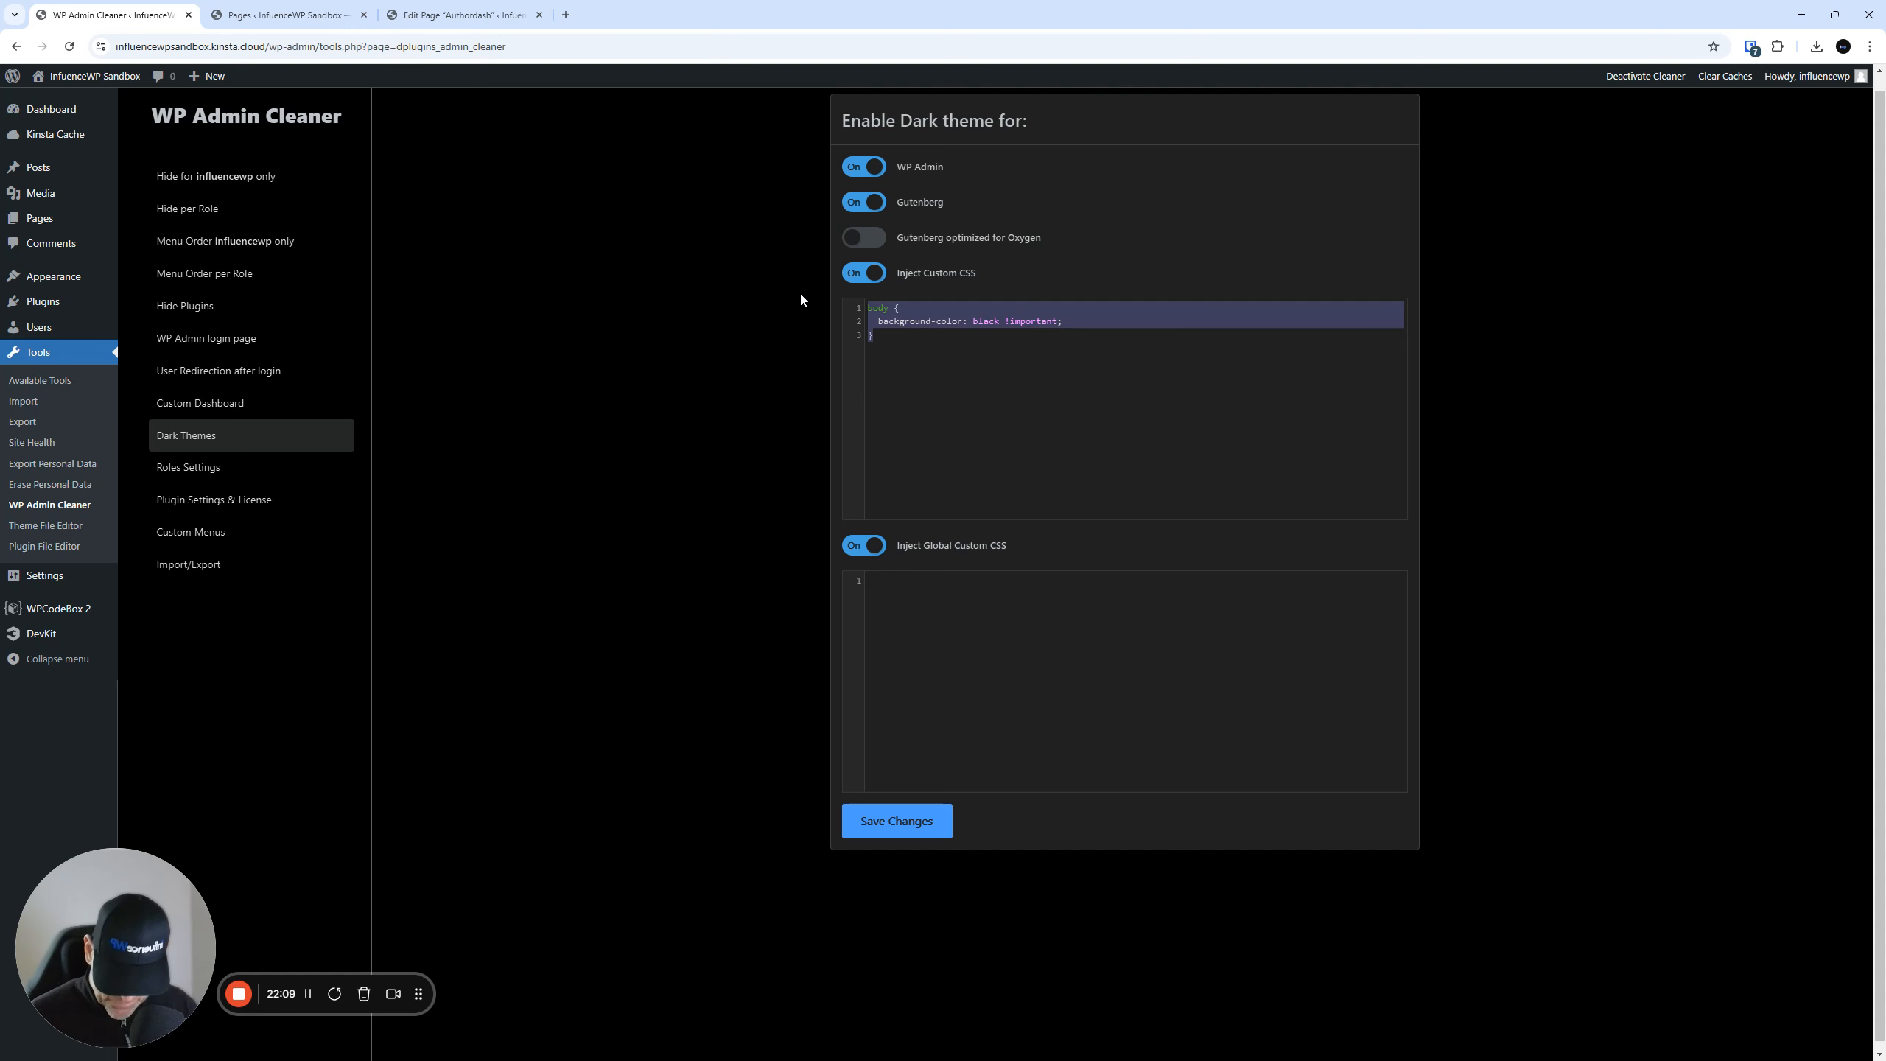
click(1046, 614)
key(ctrl+v)
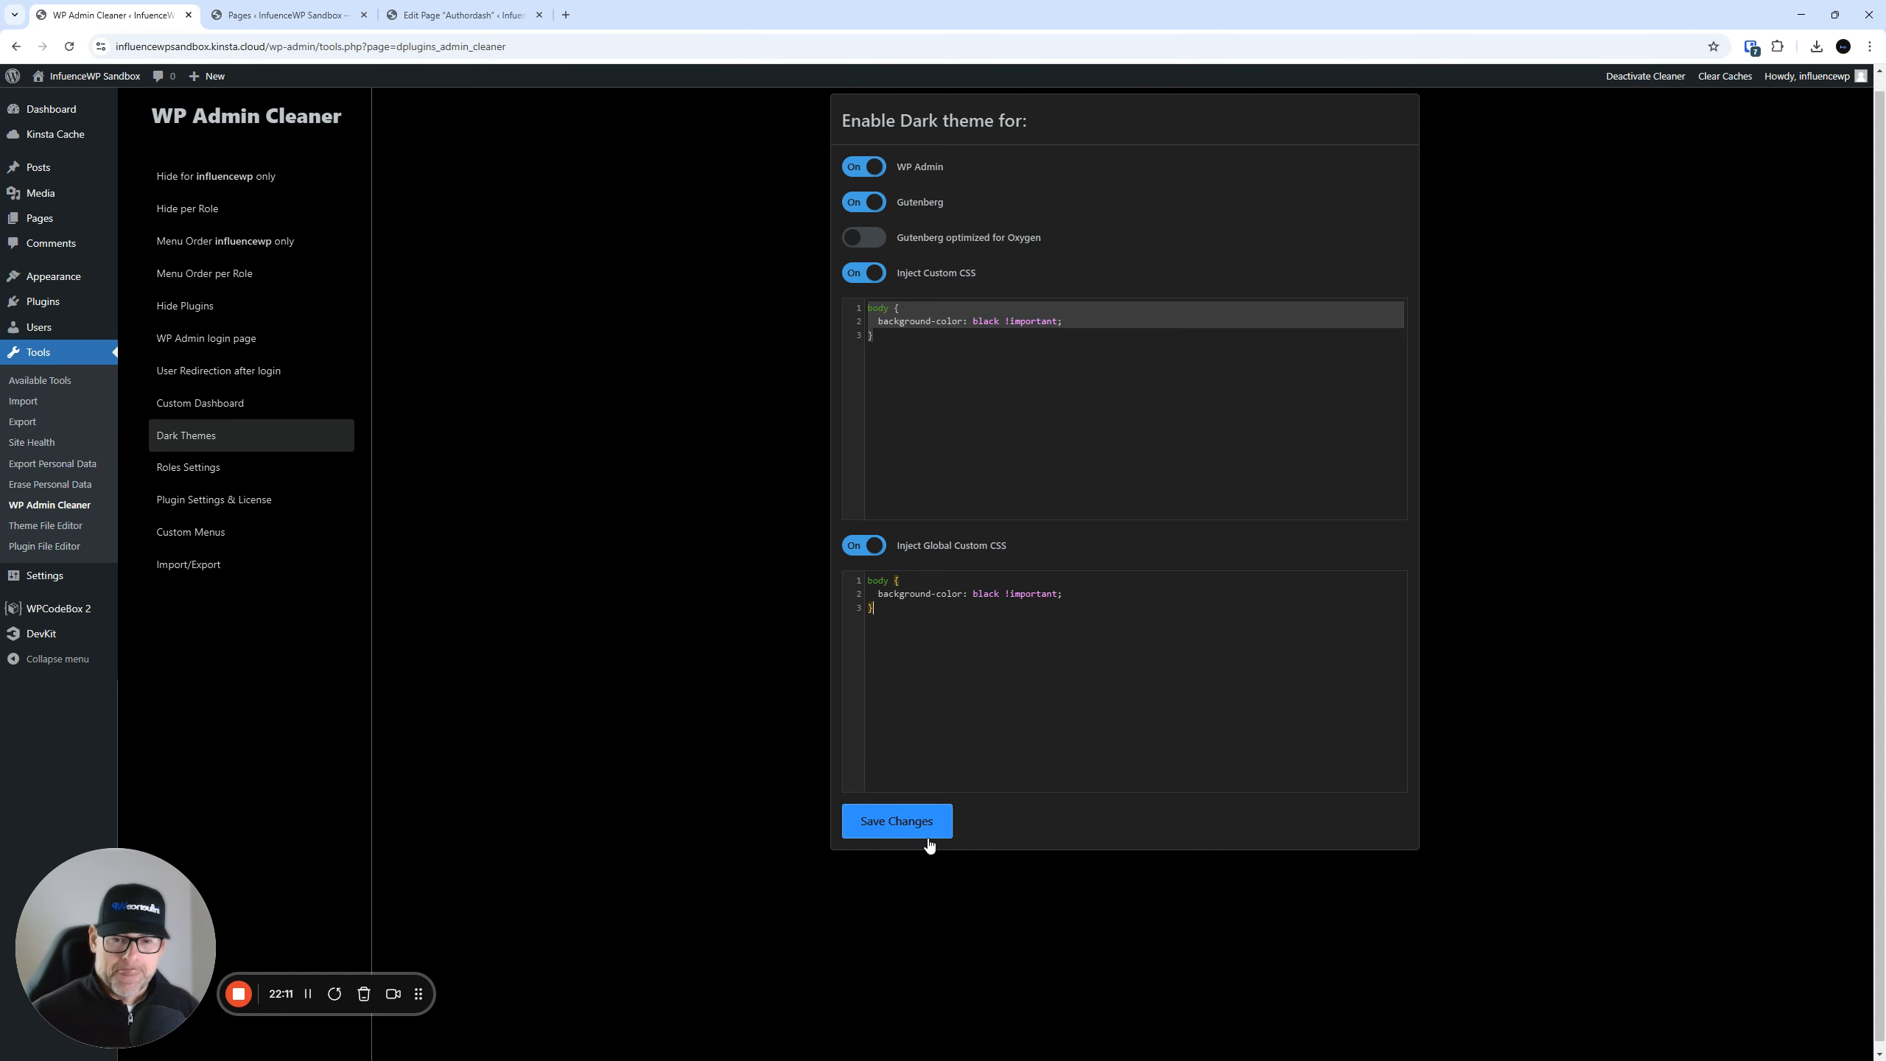
click(898, 833)
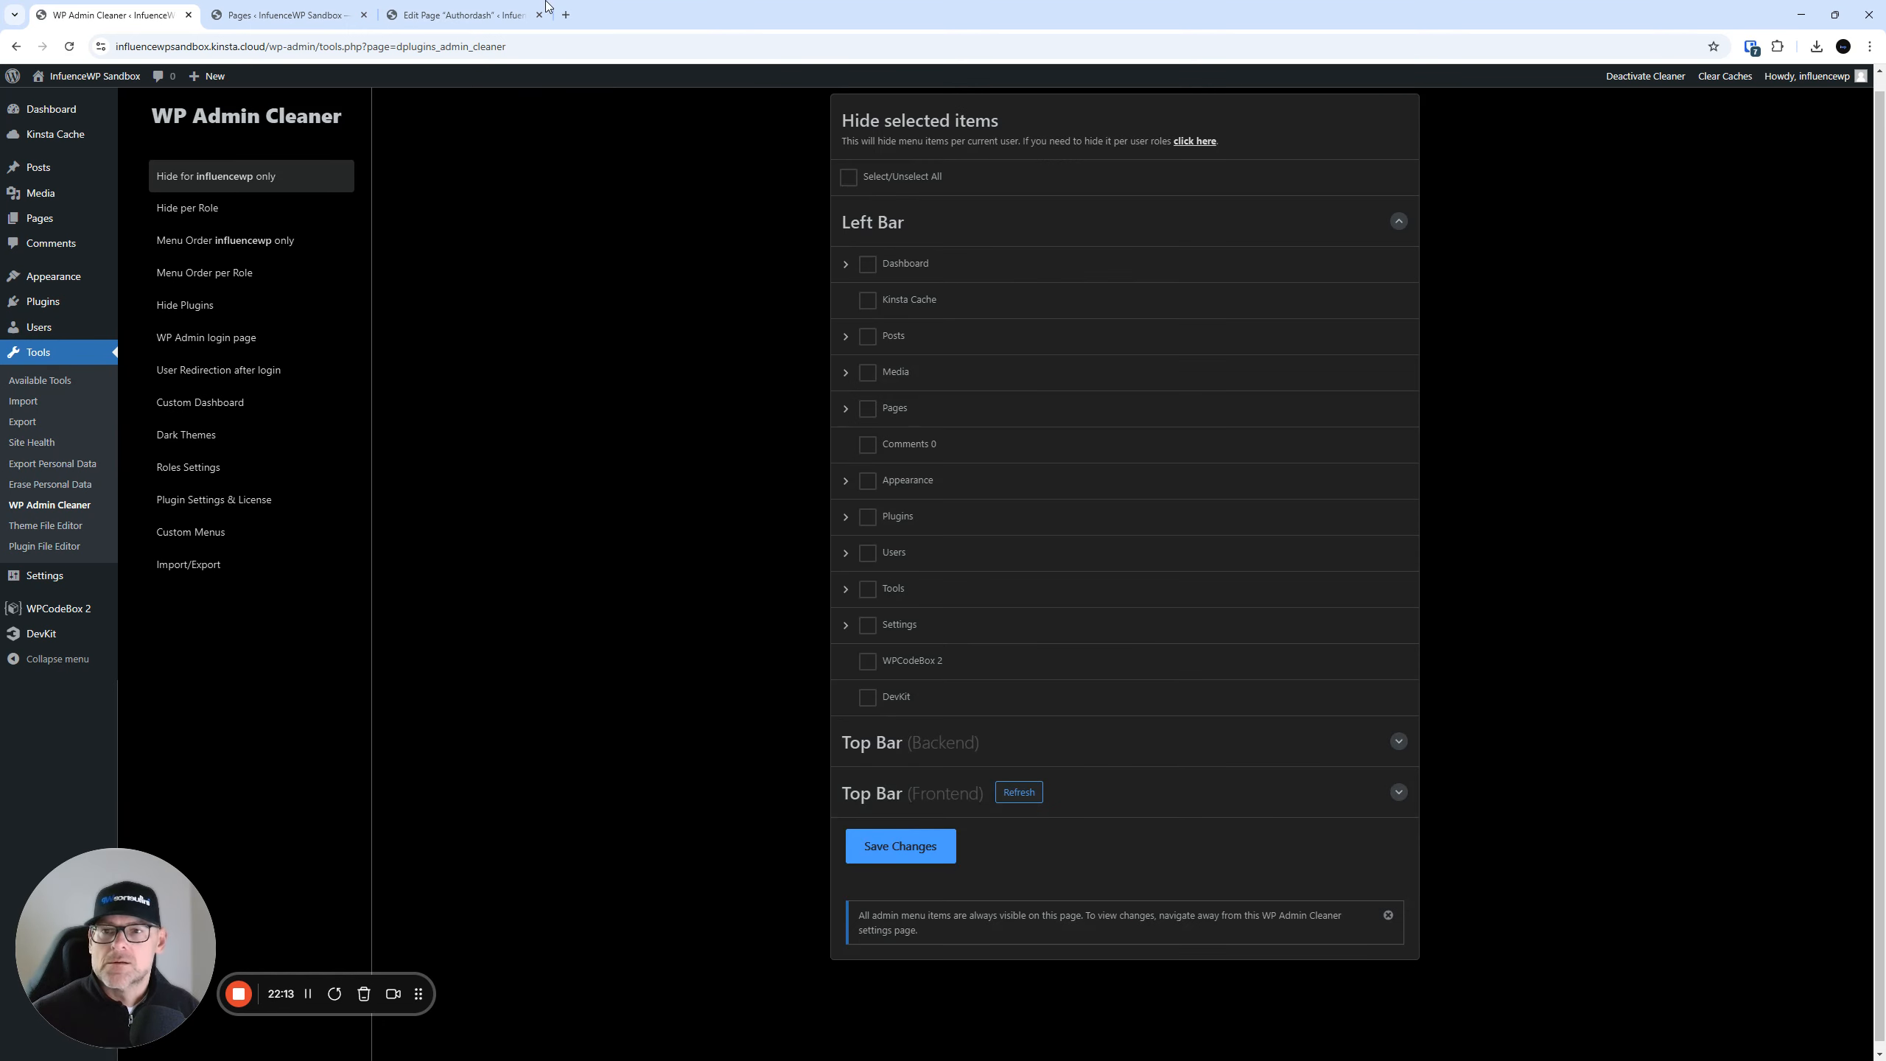
- Empty the cache and hard reload the Authordash page editor, discarding the unsaved page changes
click(460, 14)
right_click(70, 46)
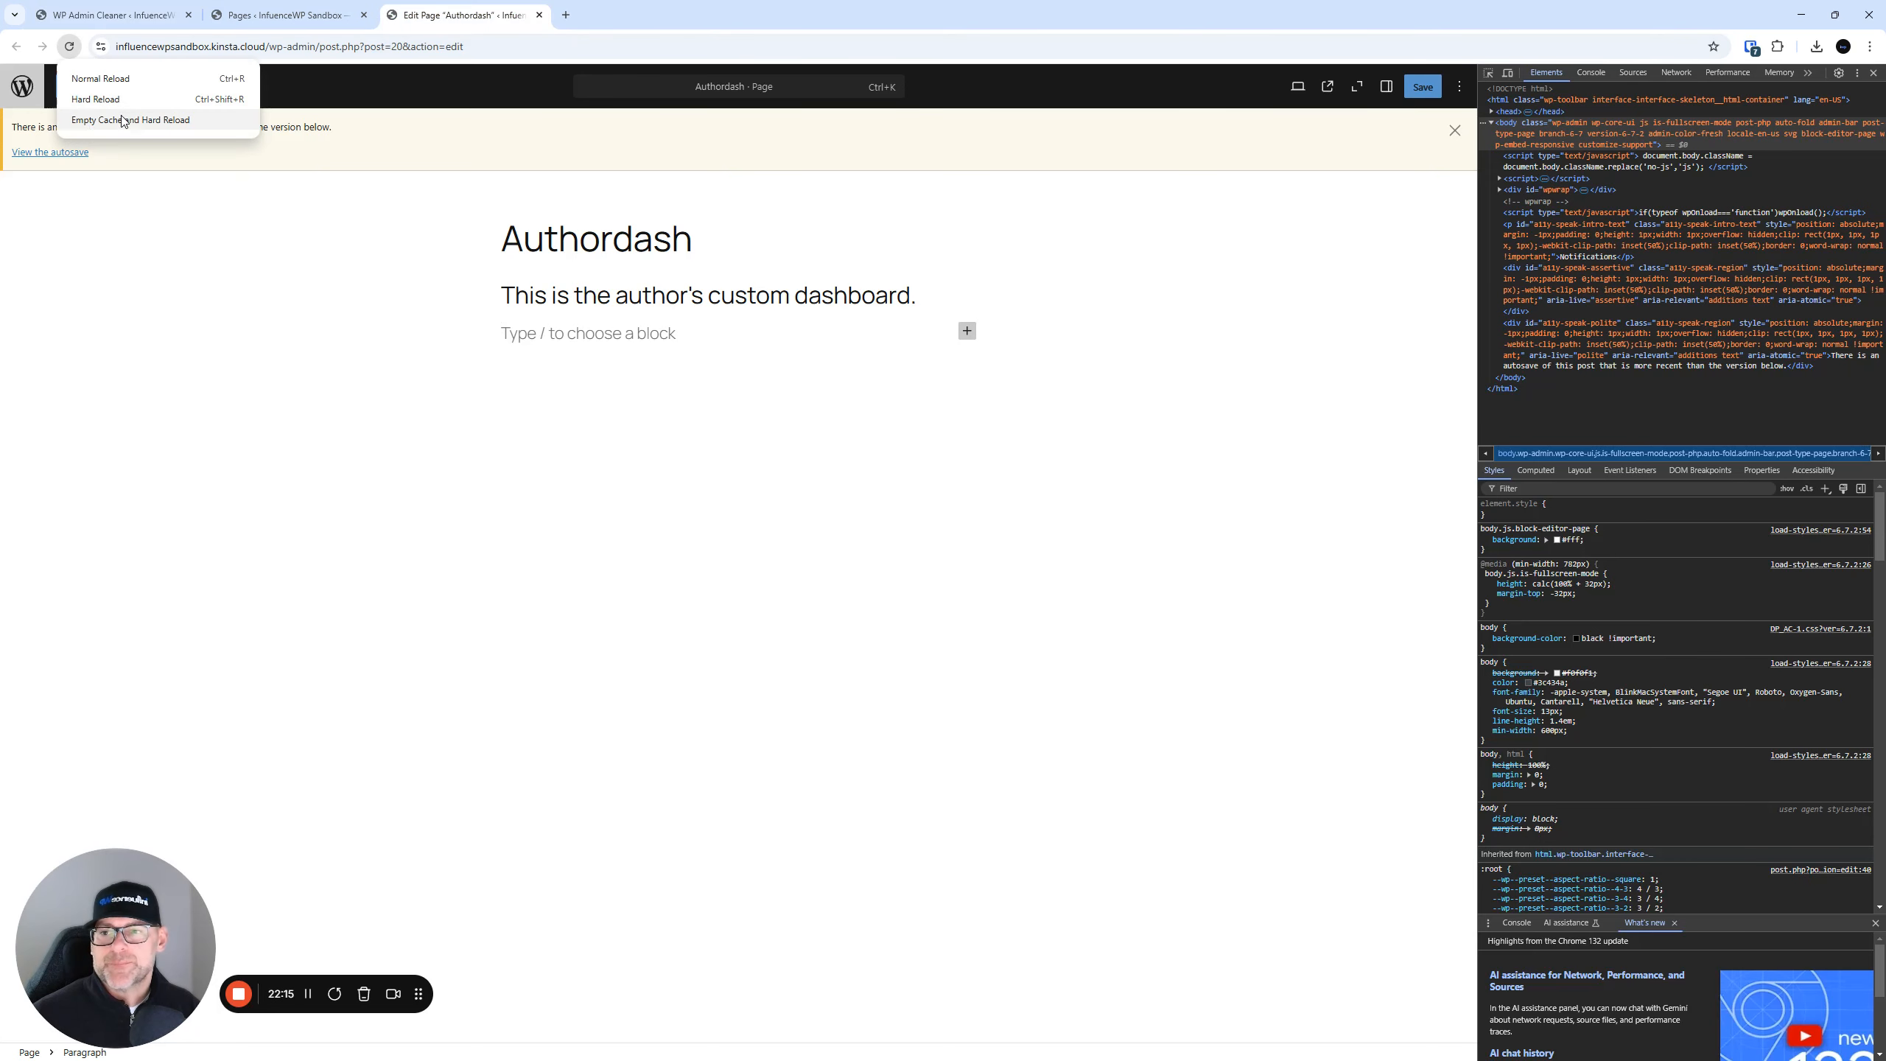
click(149, 121)
click(1004, 141)
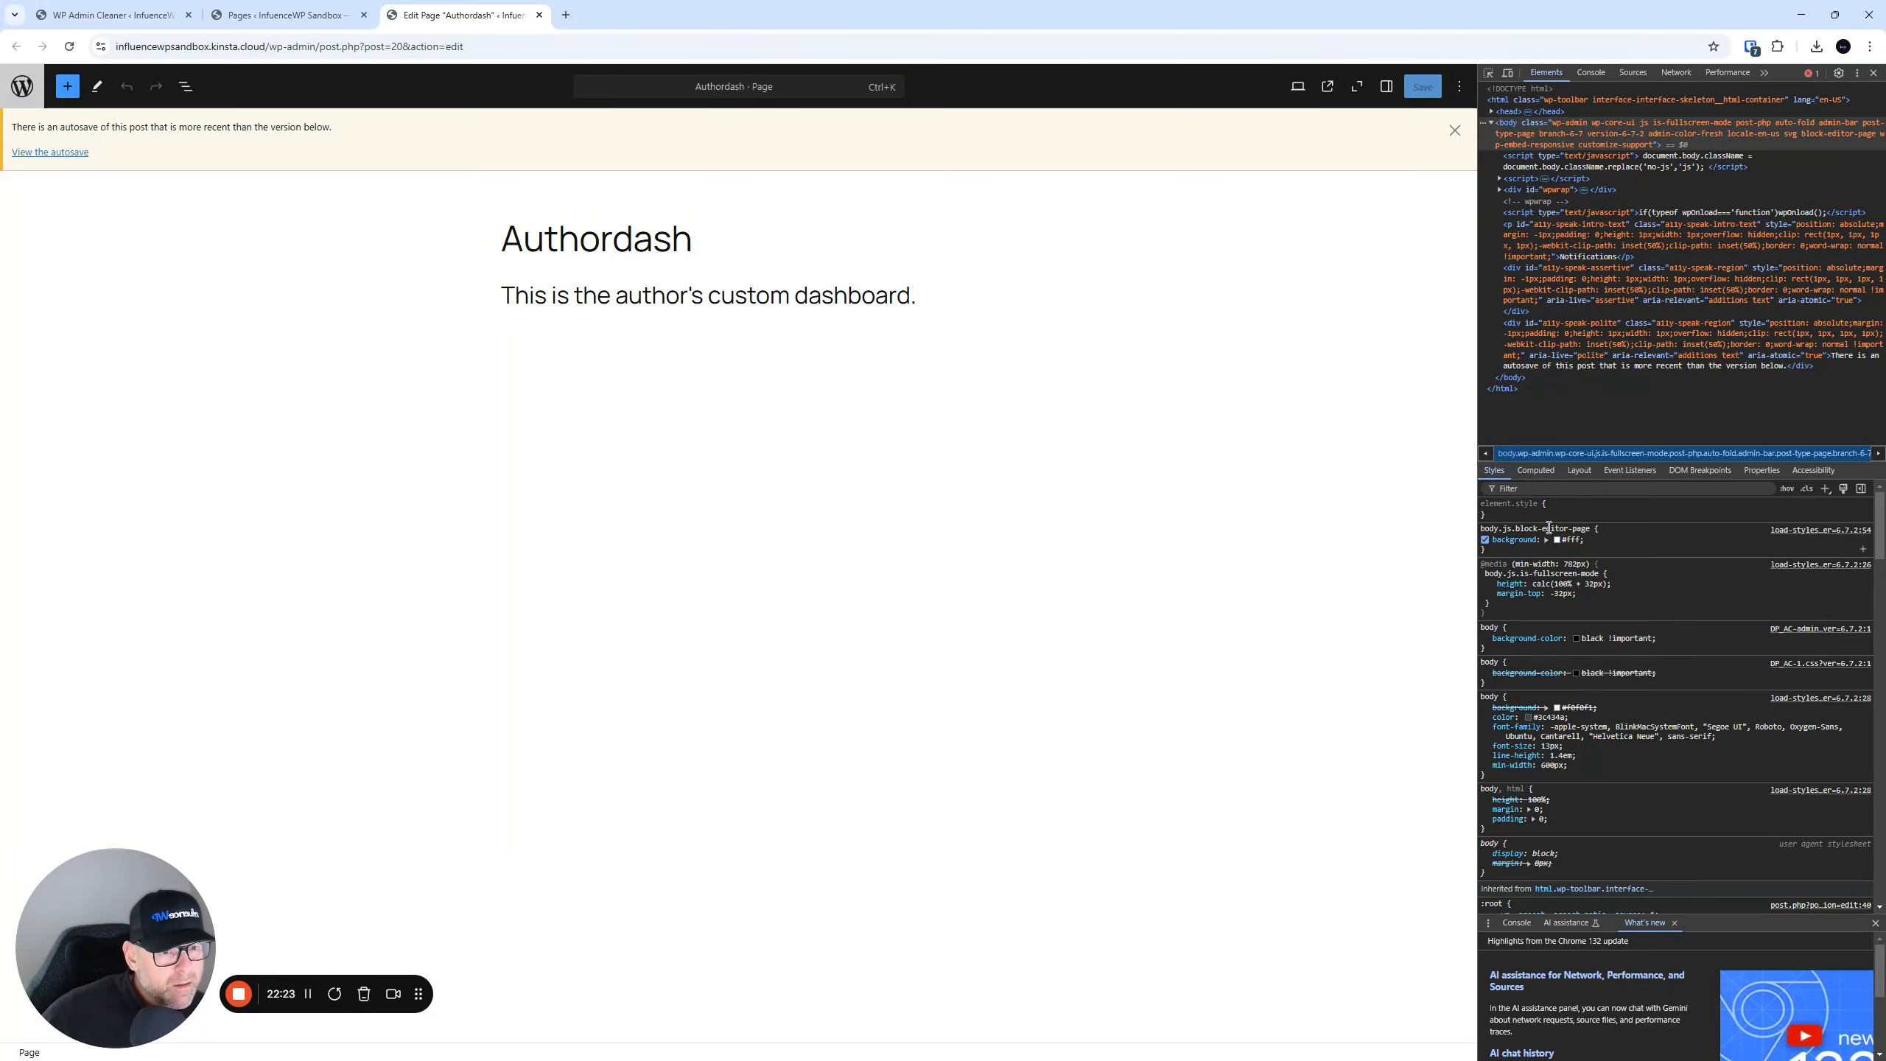
- Toggle the body.js.block-editor-page background rule off and on in the developer tools, and set its color to #3858e9
click(1484, 540)
click(1485, 540)
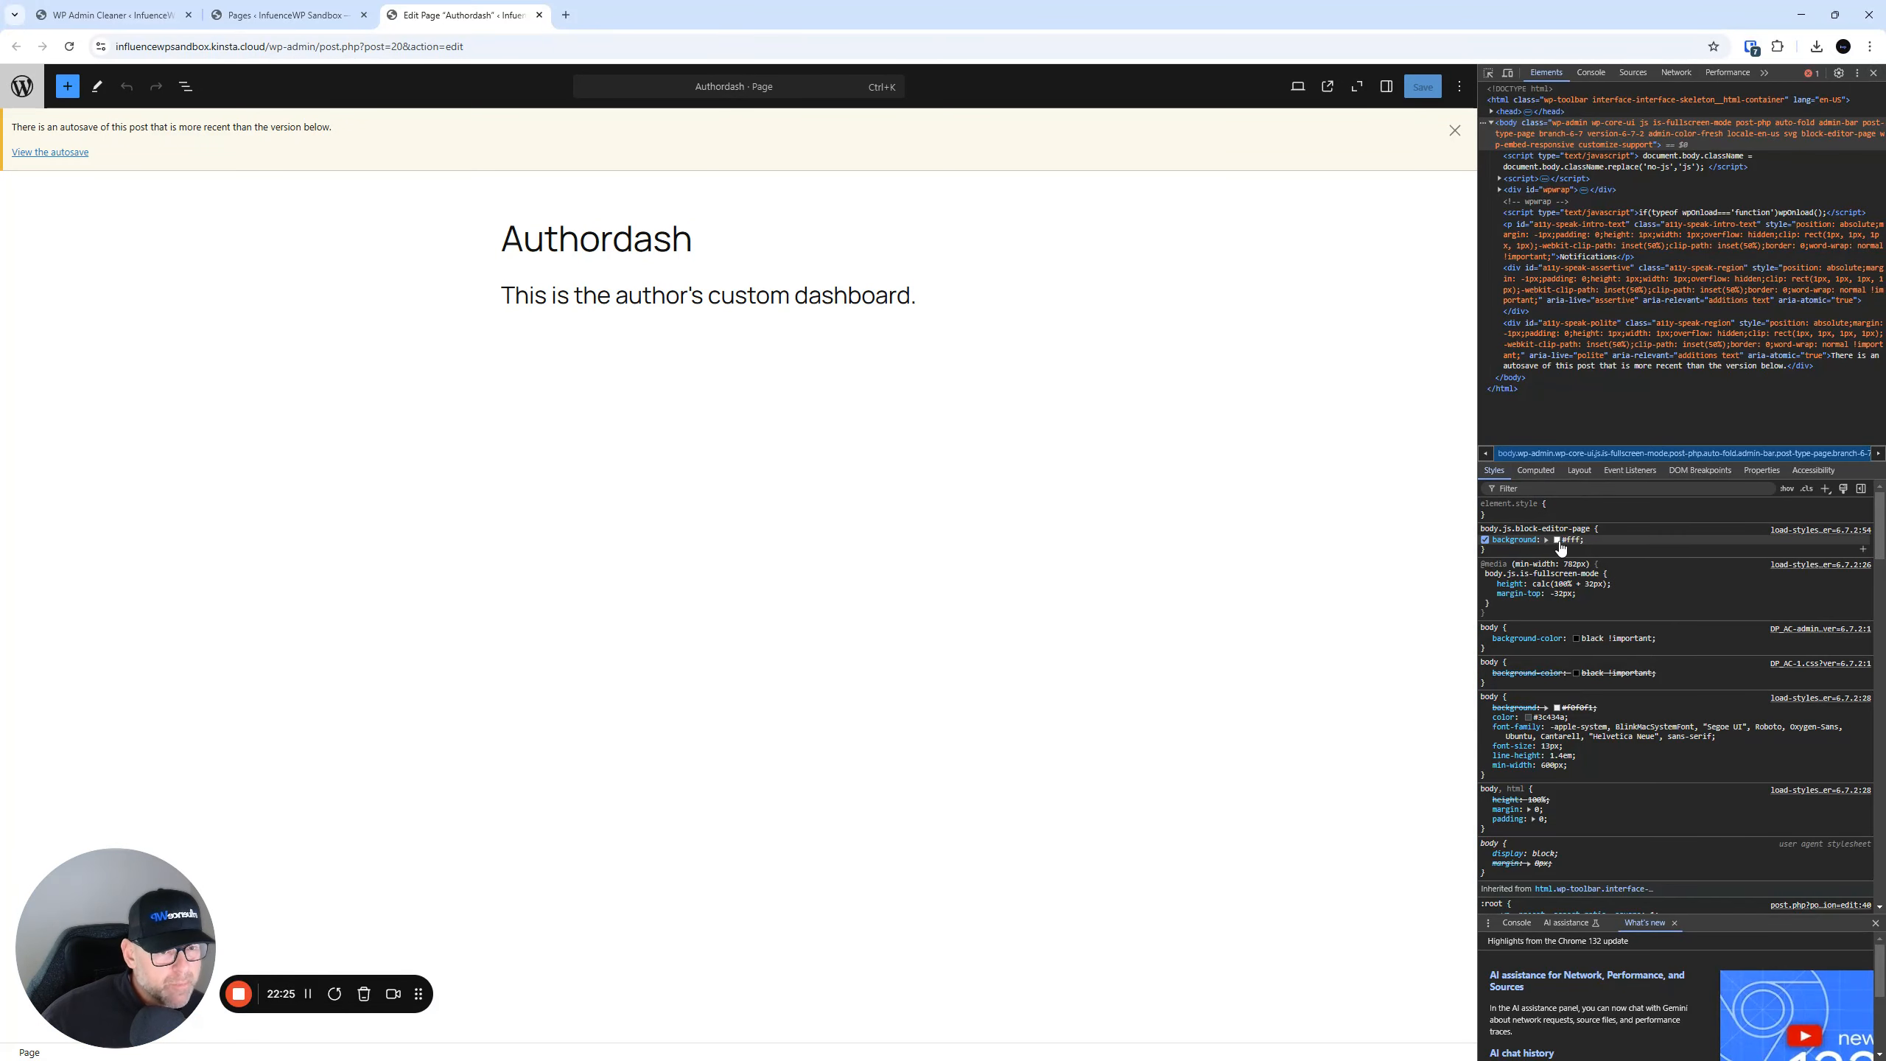
click(1557, 540)
click(1575, 491)
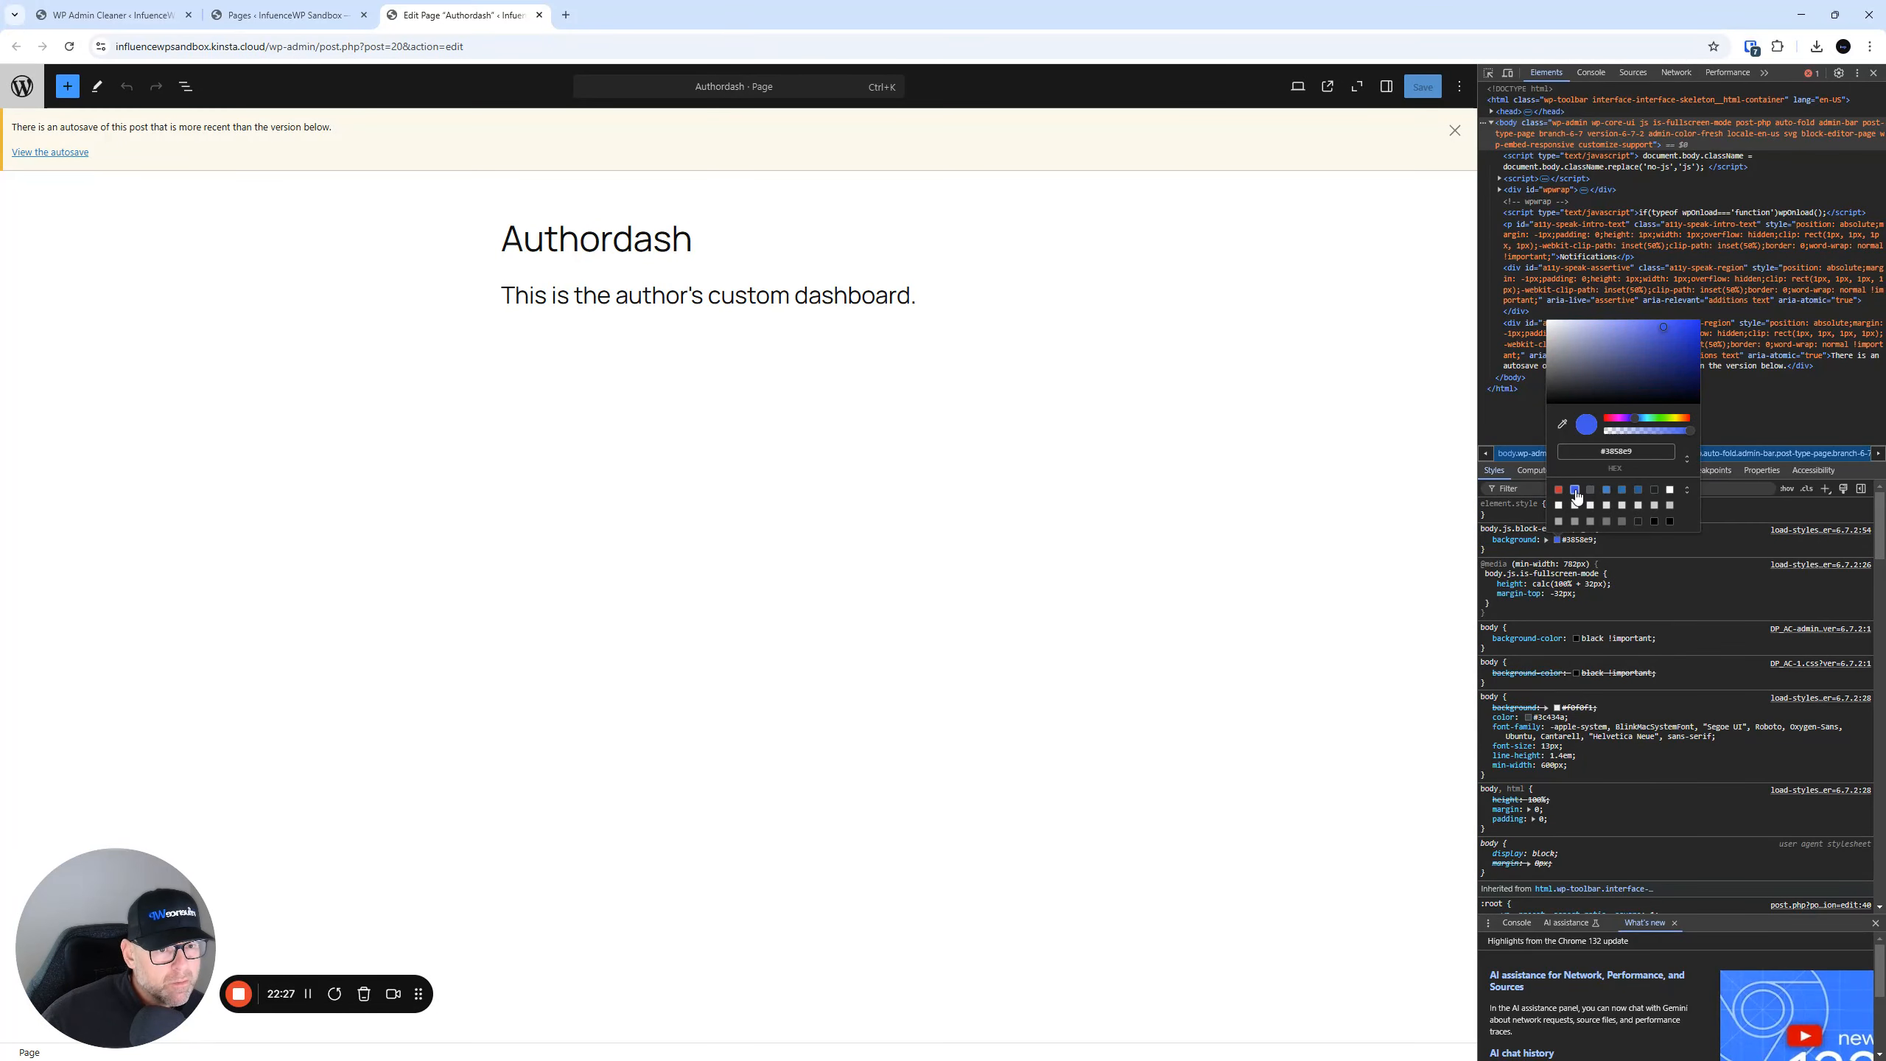
click(1644, 583)
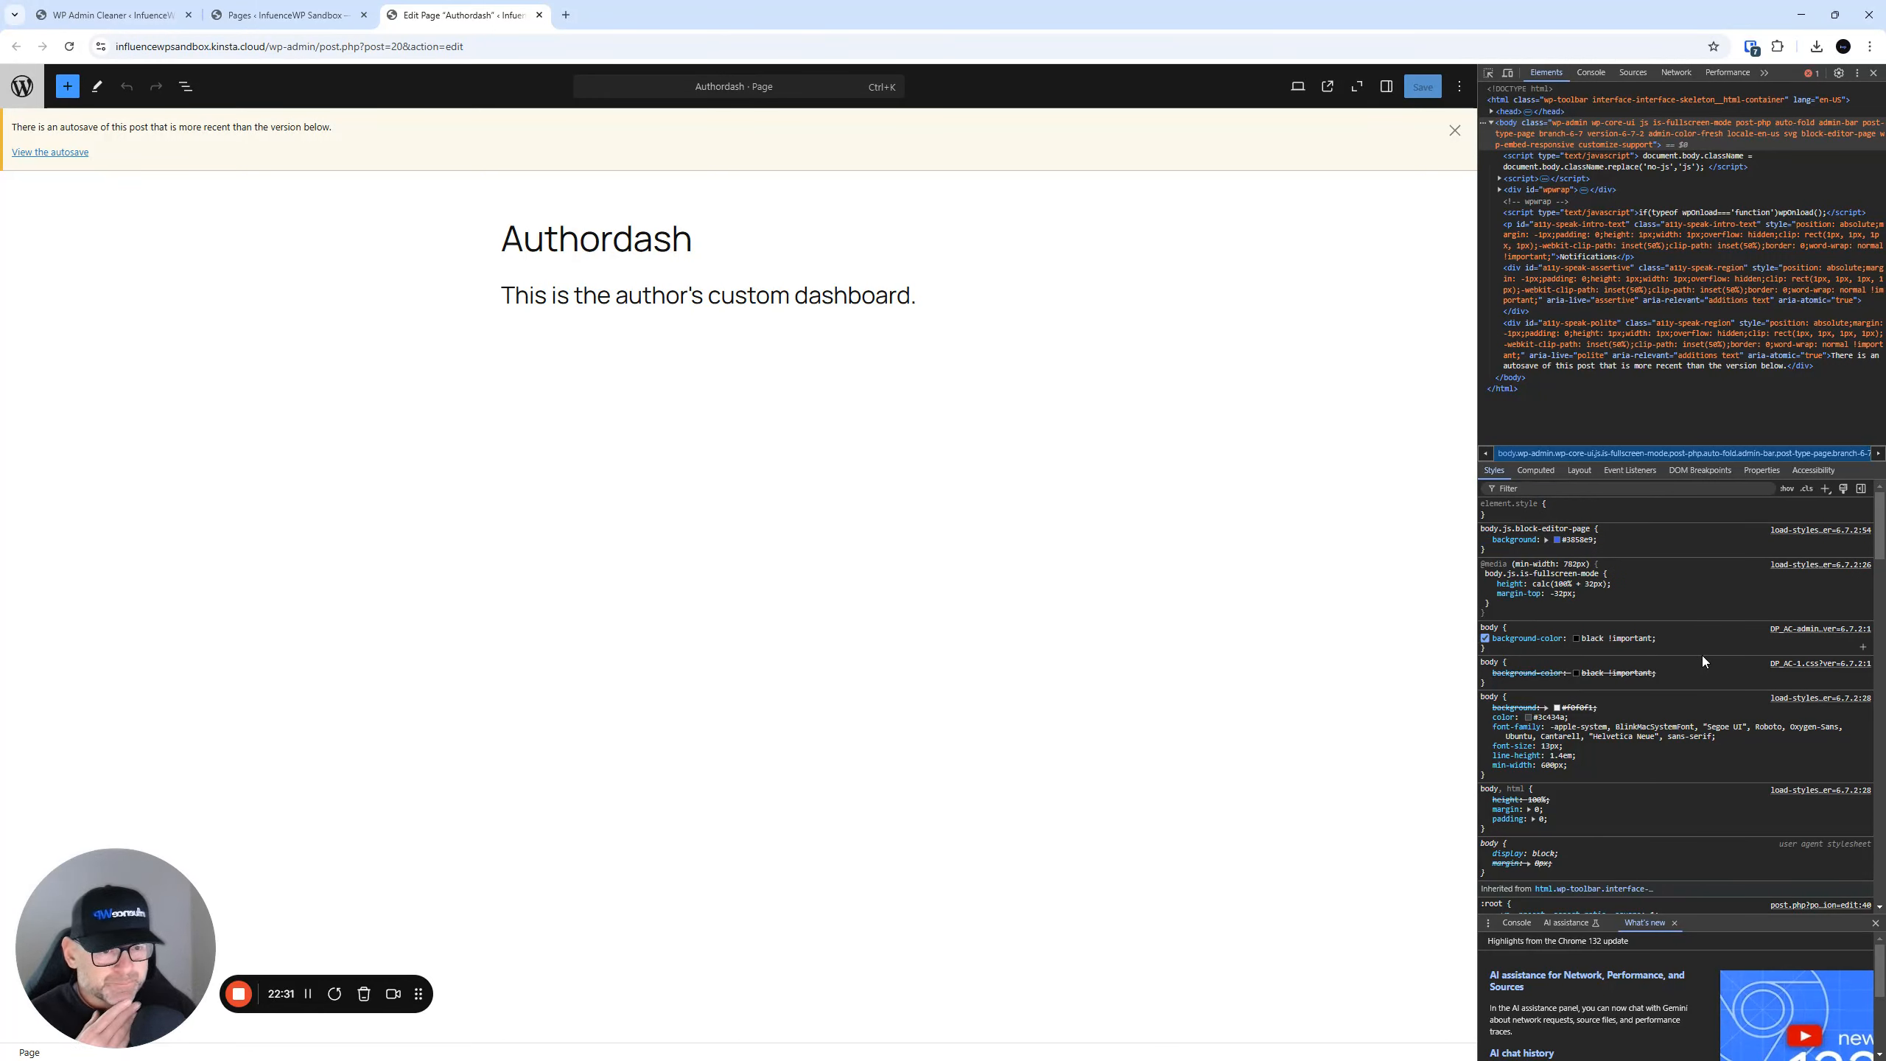
- Set the text color of the body rule to #d63638 in the developer tools
click(1528, 718)
drag(1530, 667, 1609, 697)
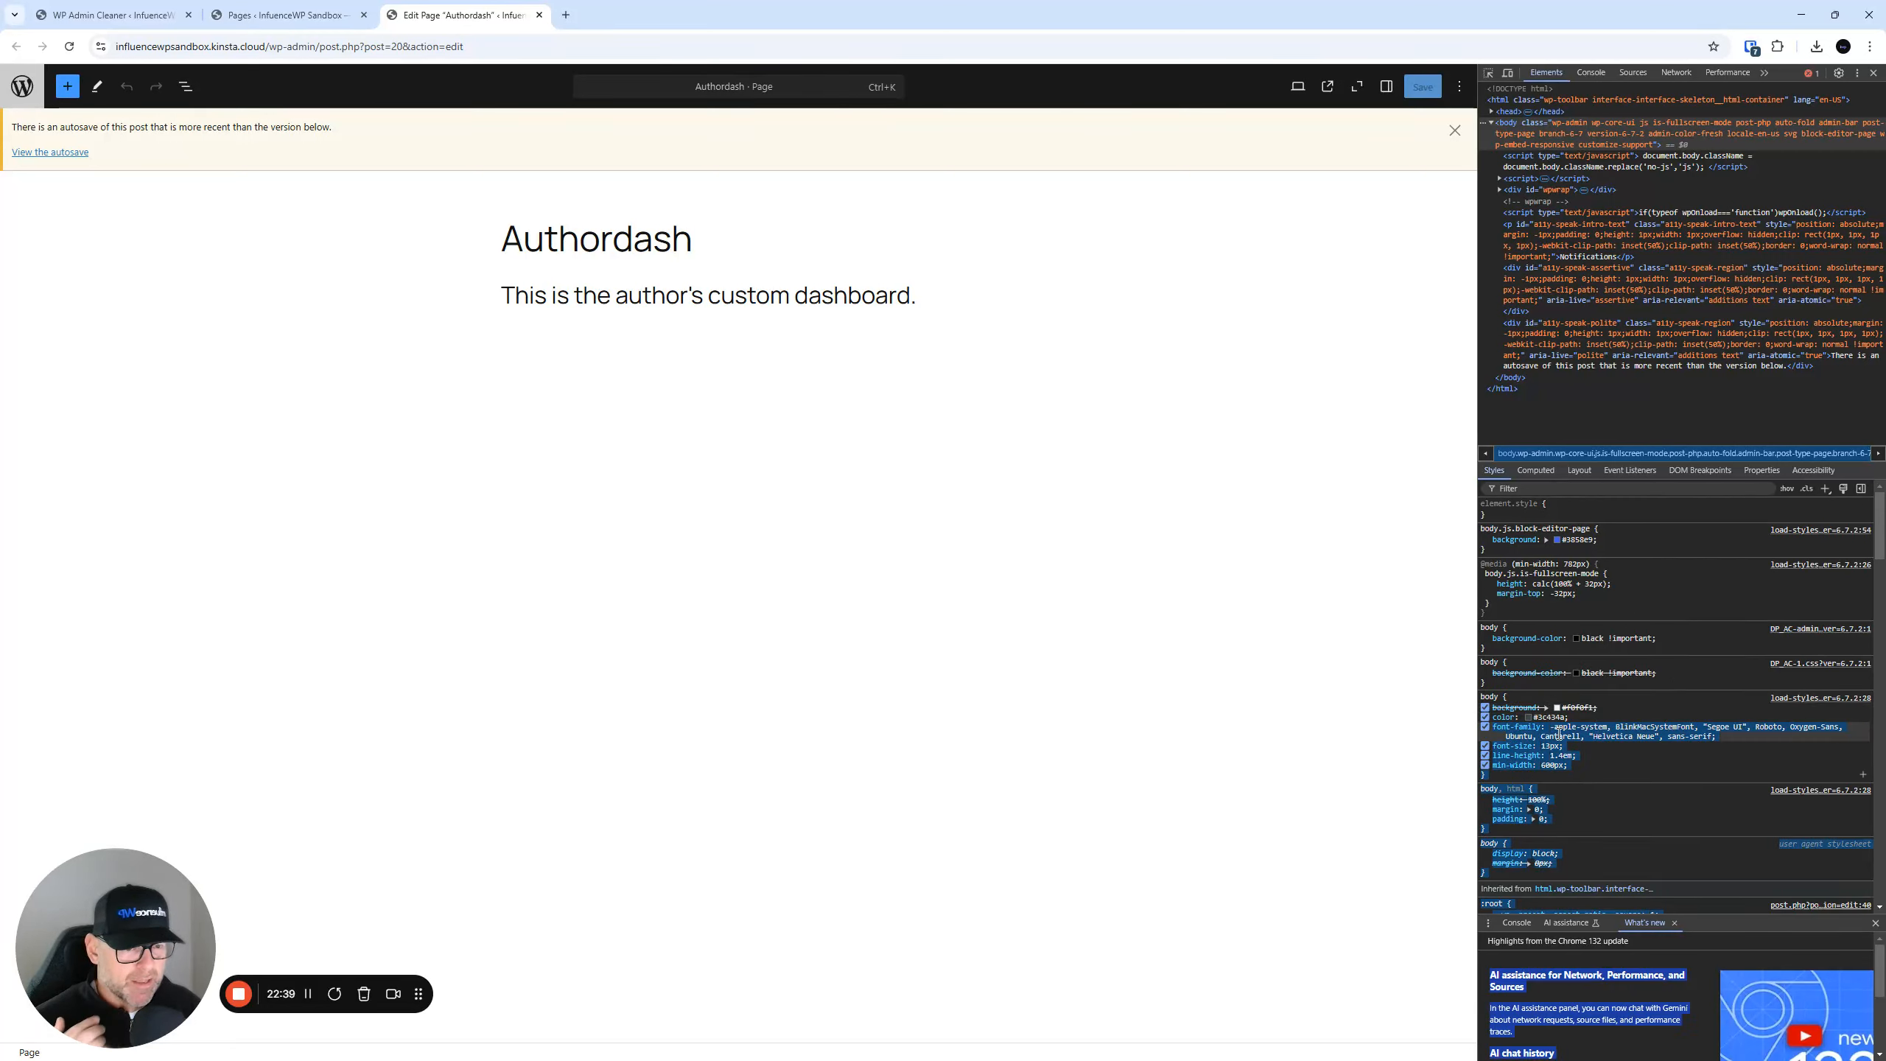
click(1528, 718)
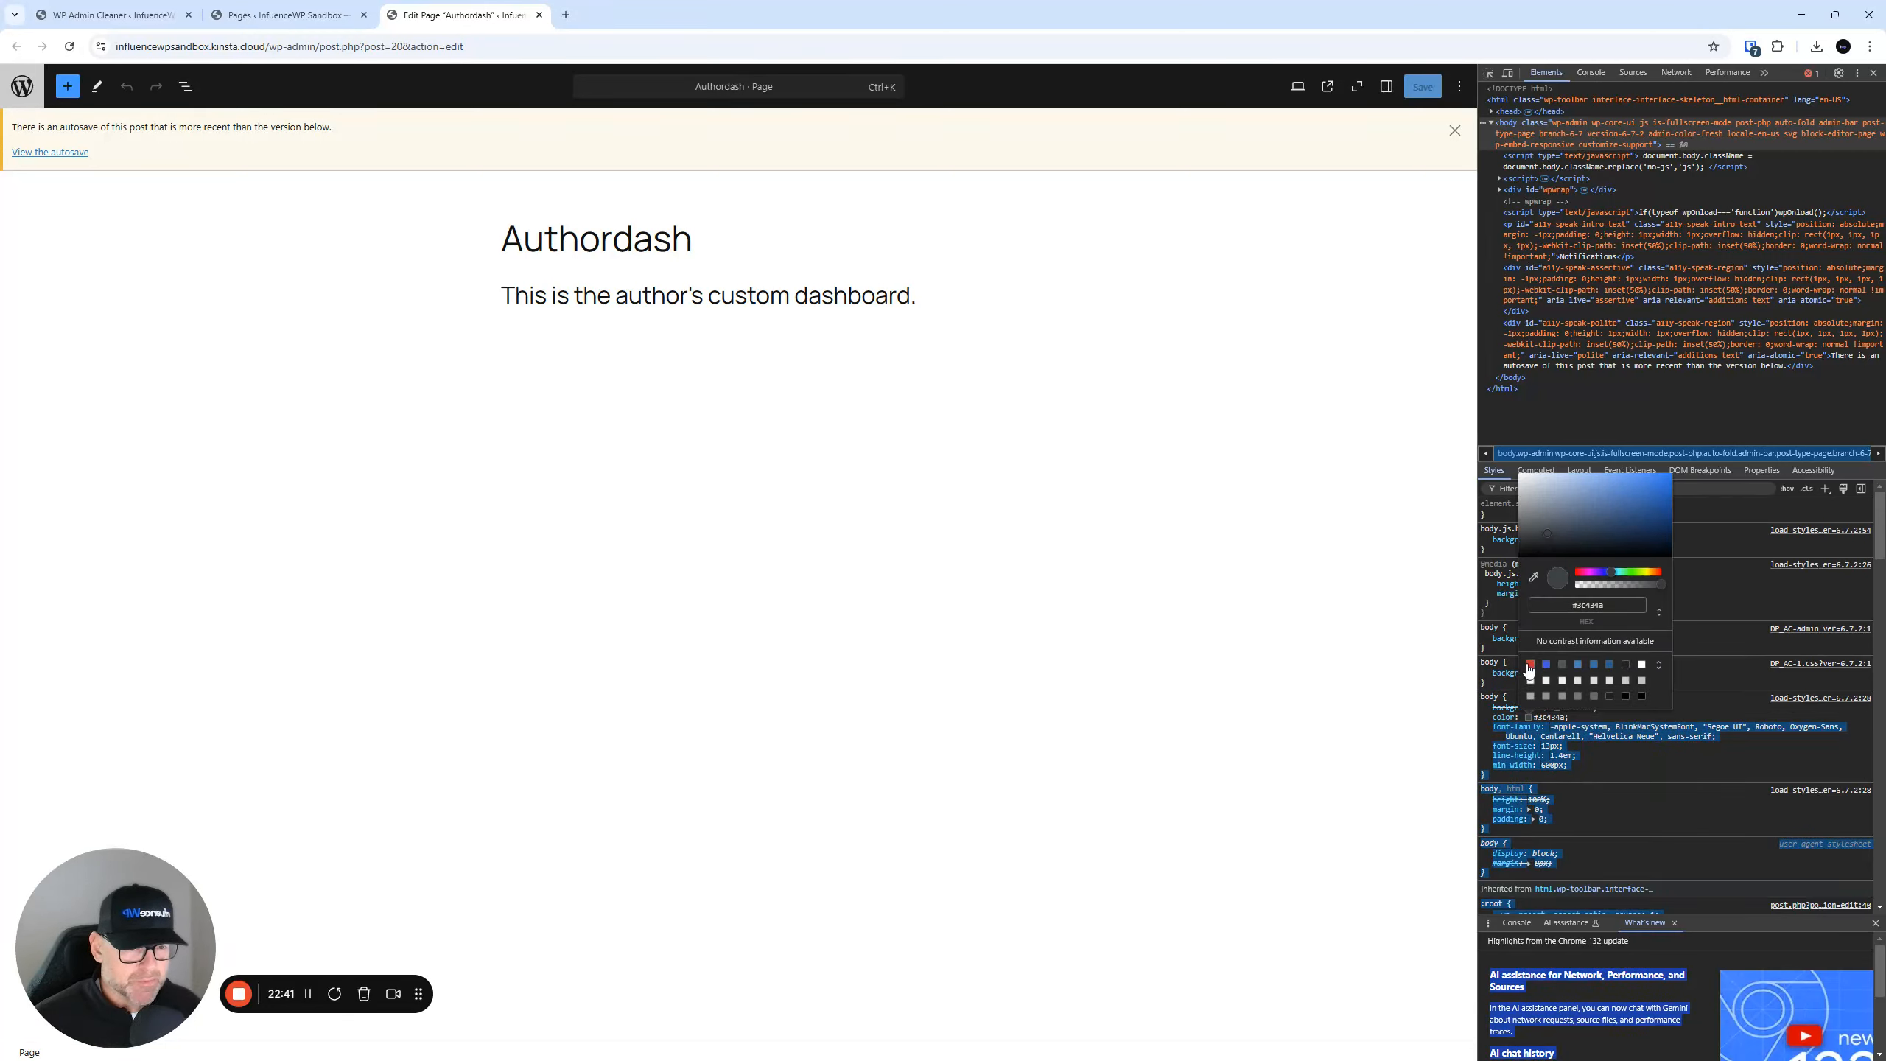
click(1529, 666)
click(1636, 757)
- Examine the body's inherited styles and the rules applied to the div#wpwrap element in the developer tools
scroll(1635, 756, down, 3)
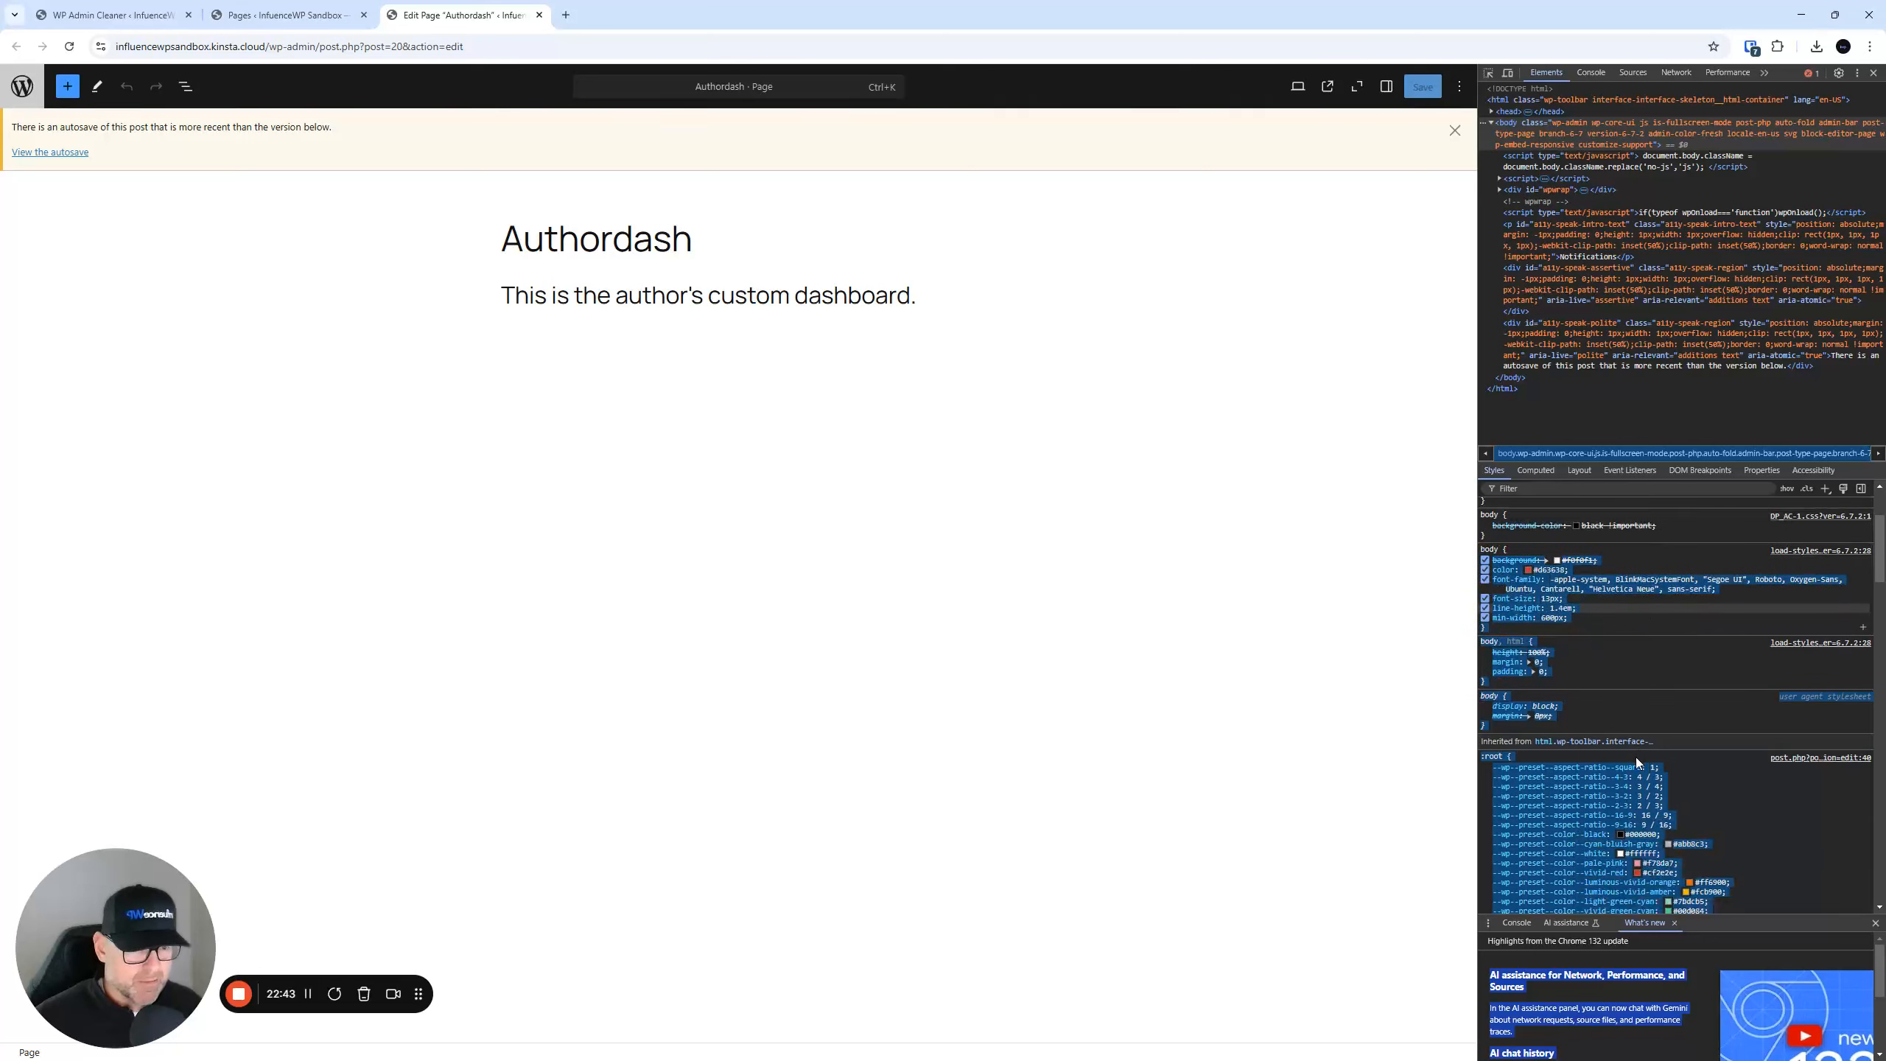
scroll(1655, 752, down, 8)
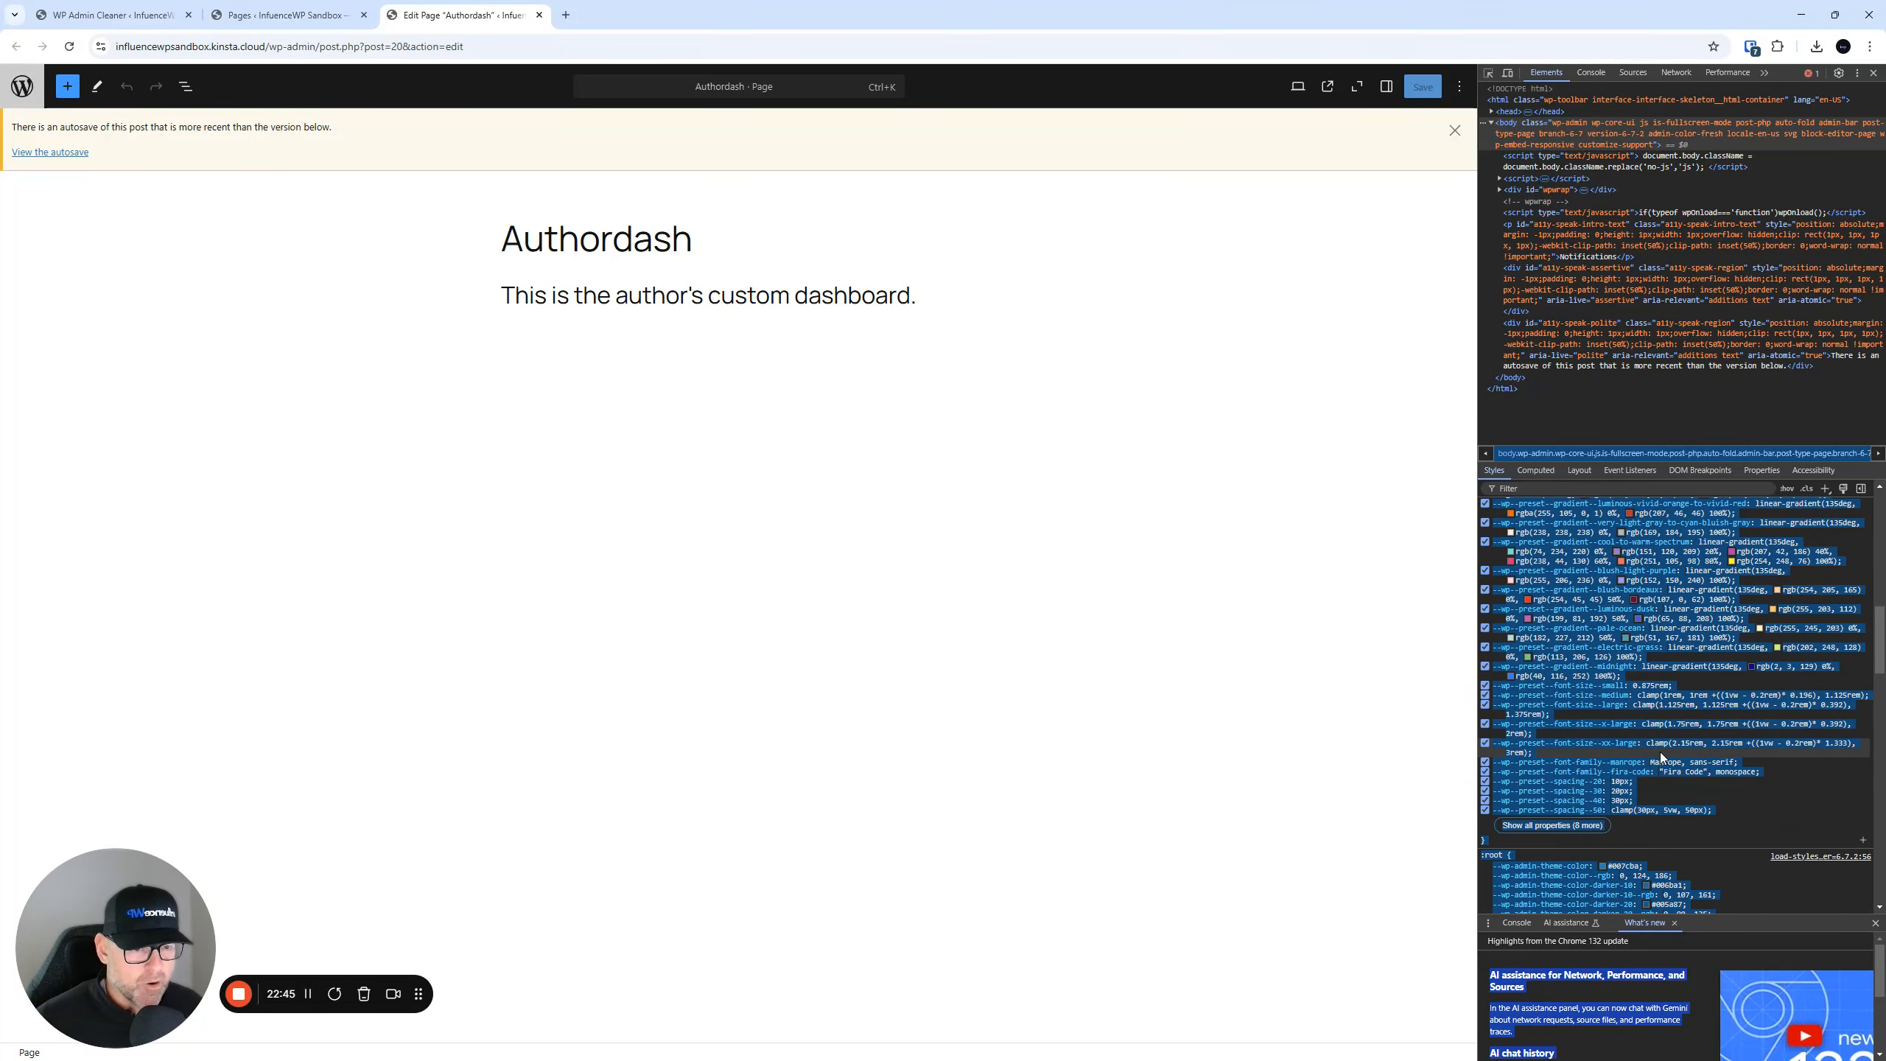
scroll(1659, 754, up, 5)
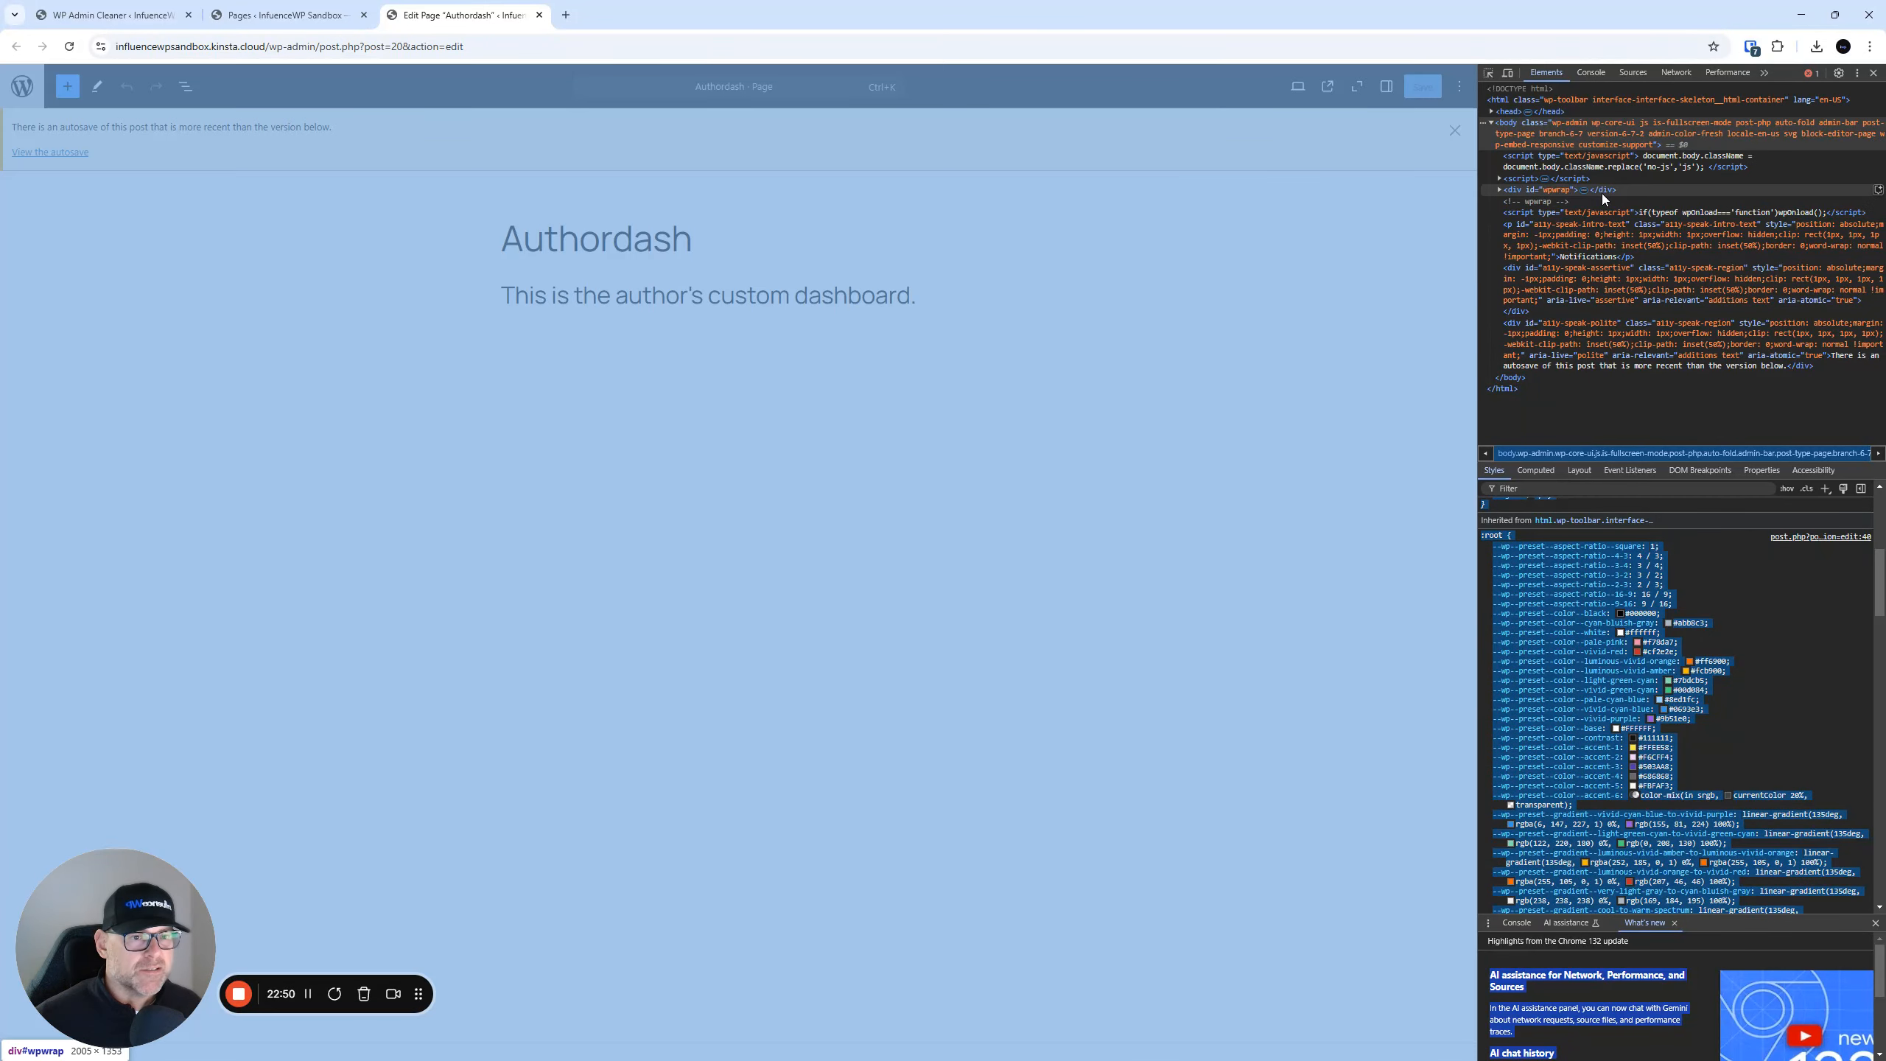
click(1602, 193)
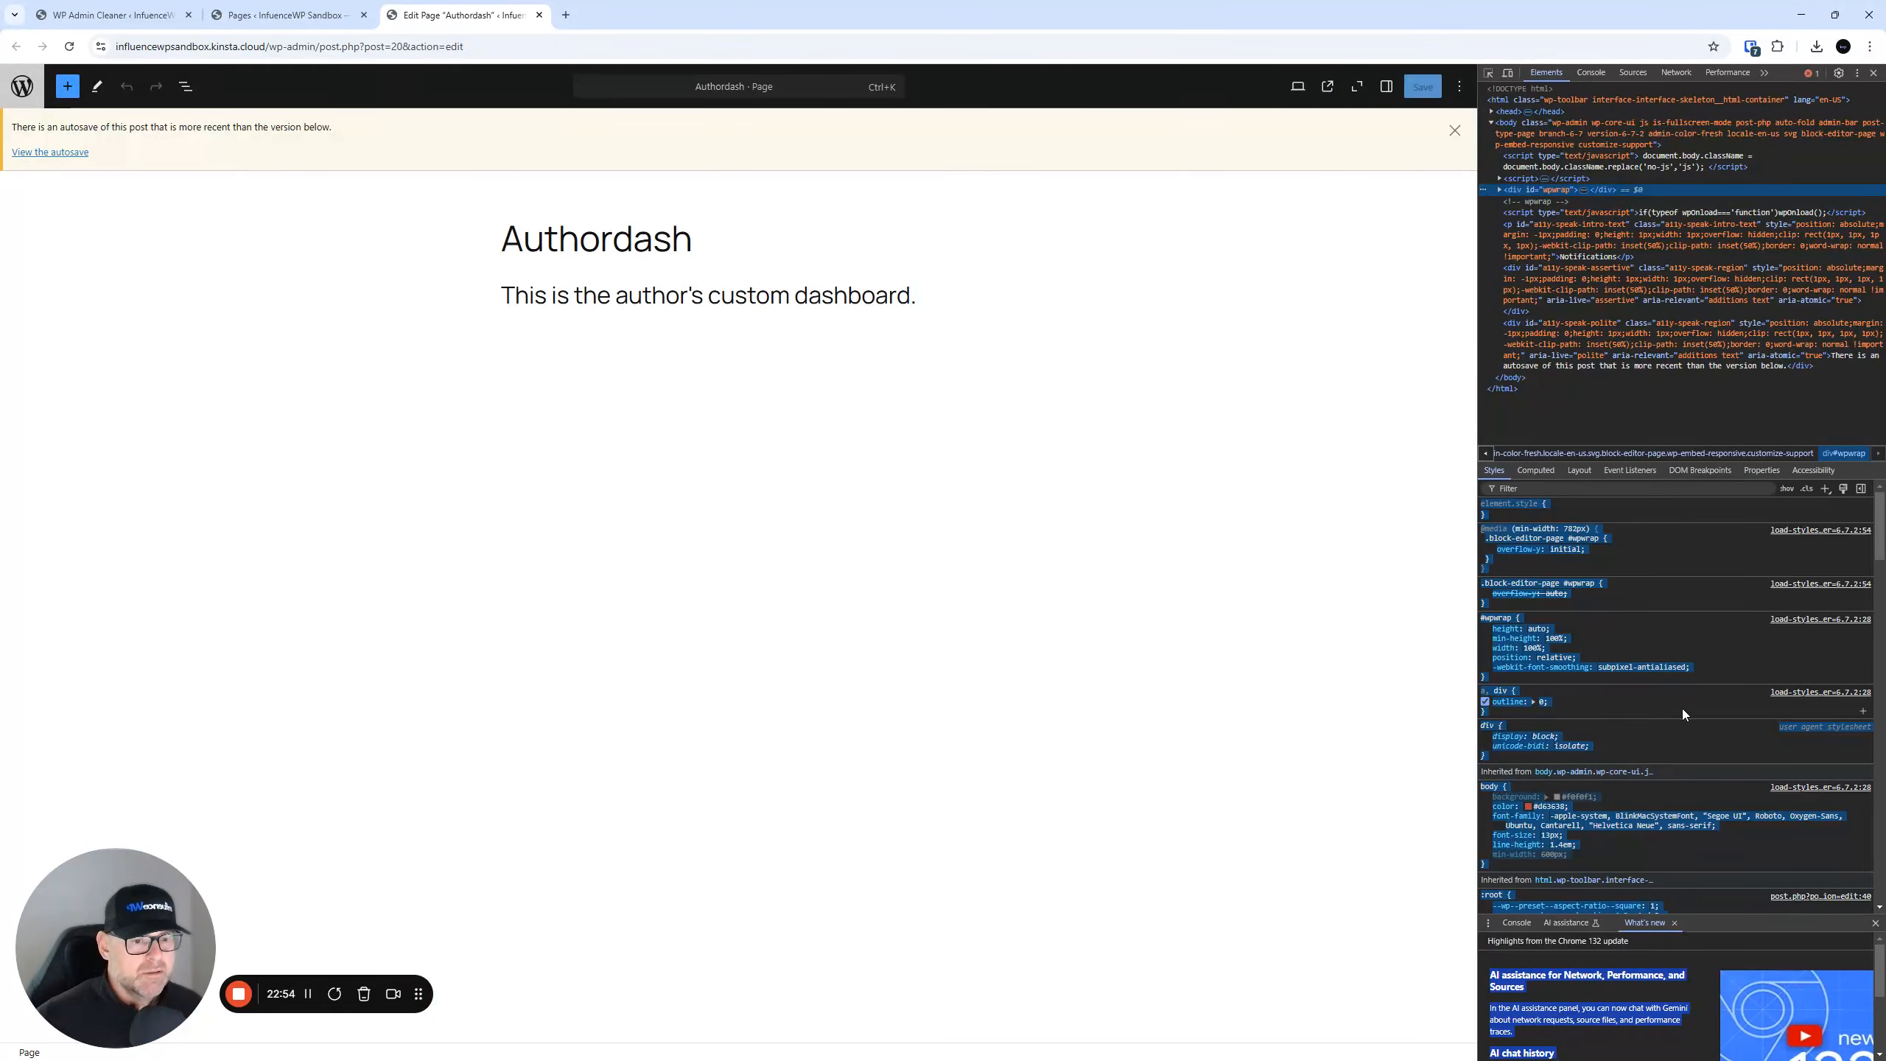
click(1678, 621)
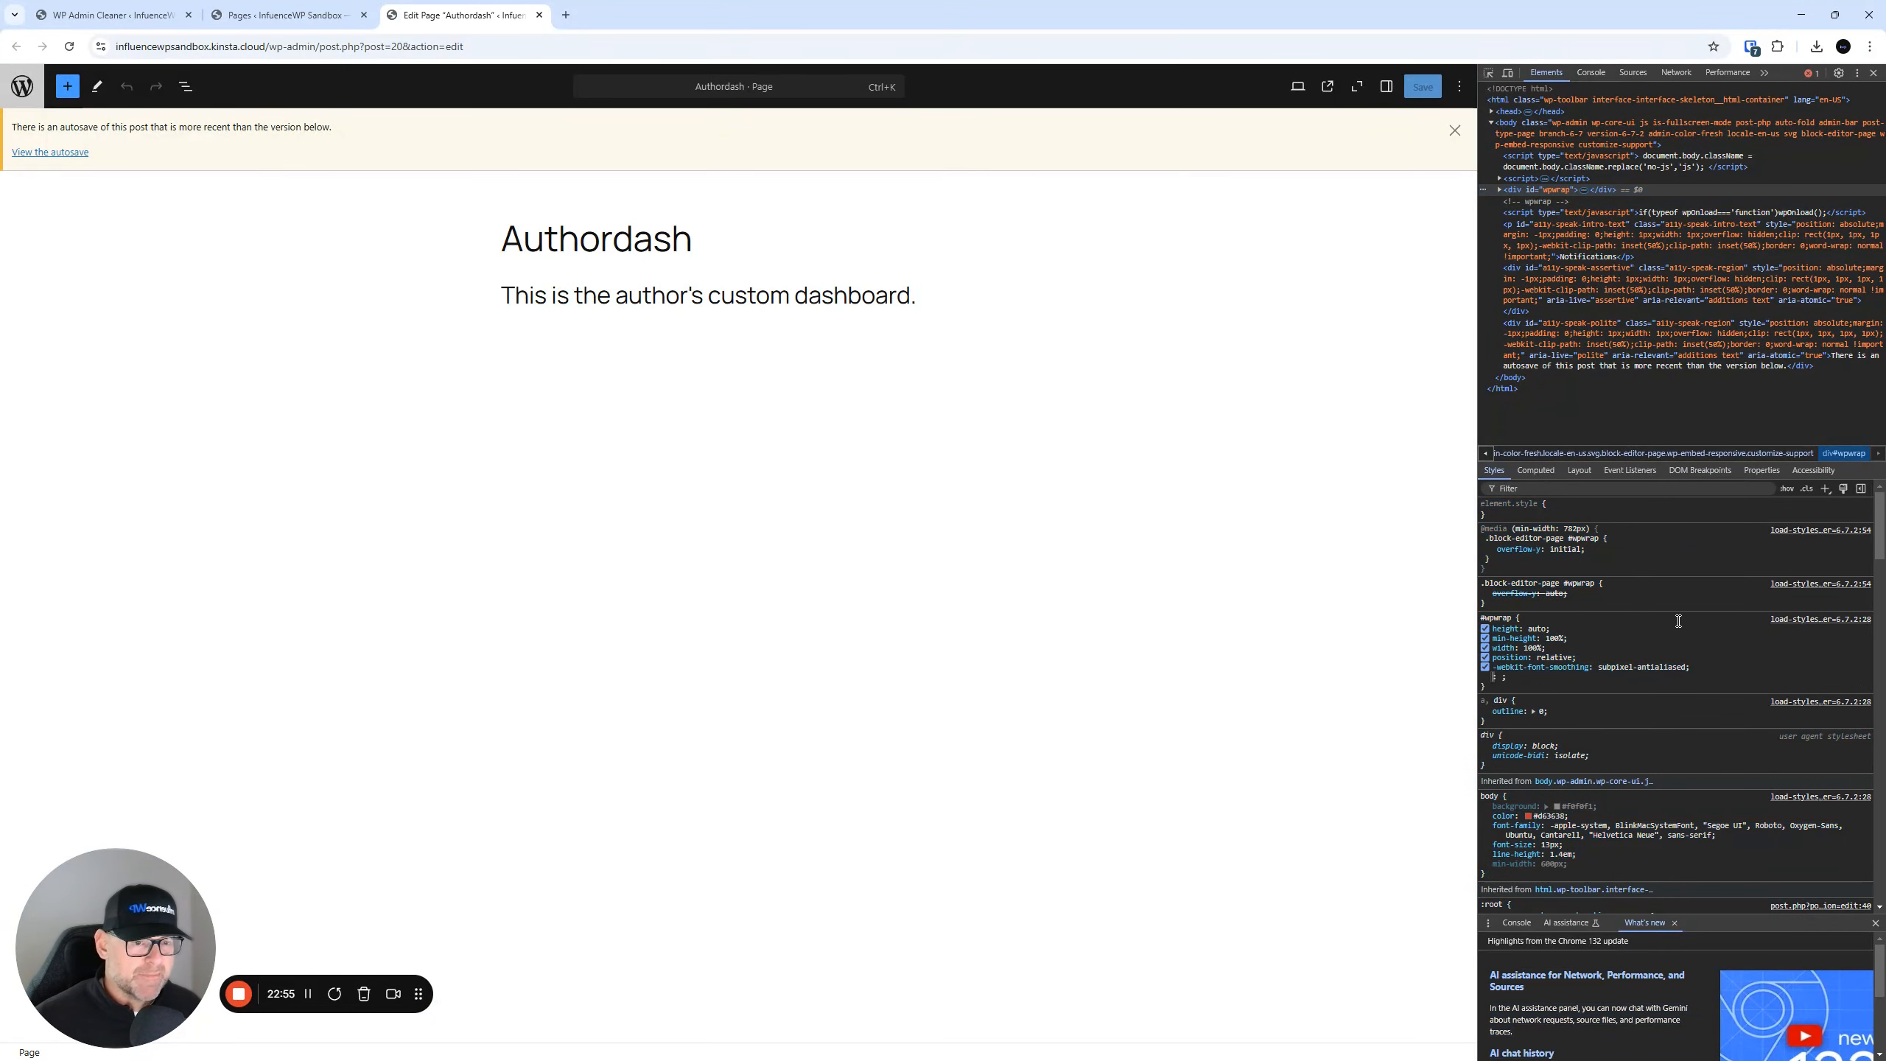
key(Escape)
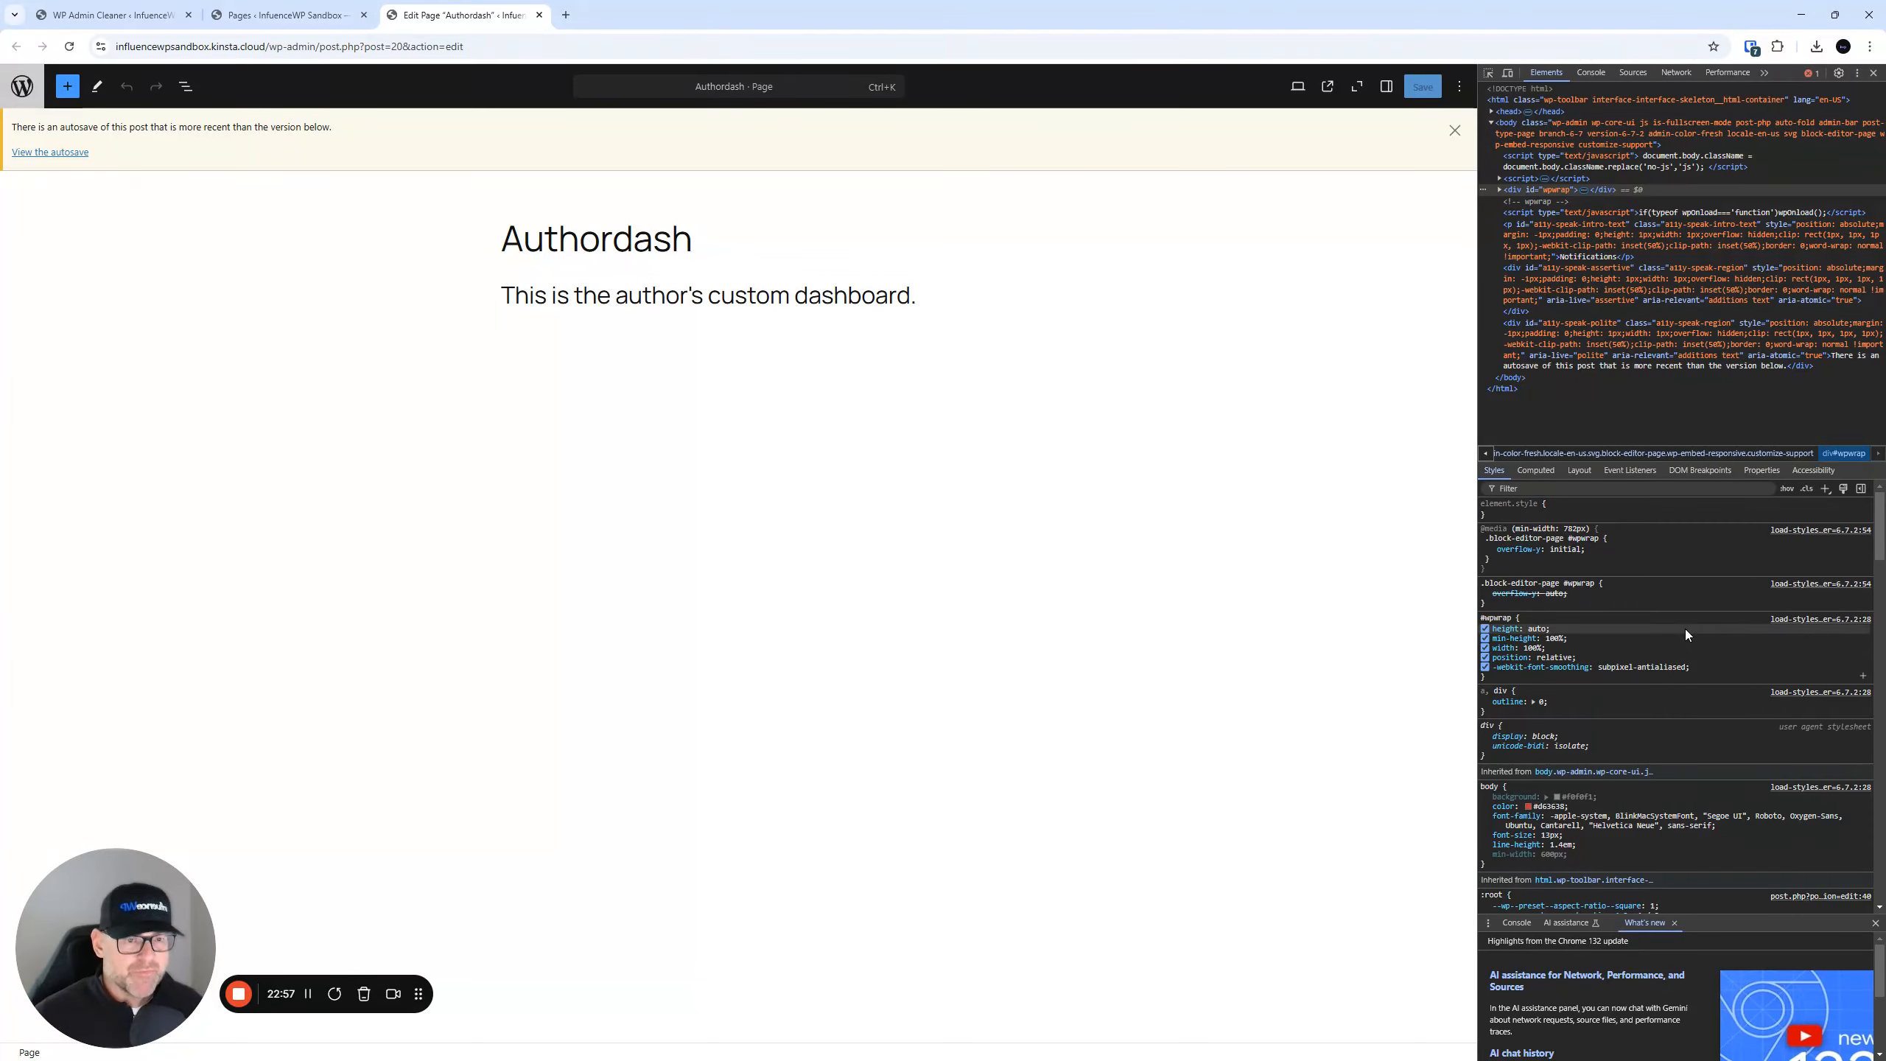
- Return to the WP Admin Cleaner settings and review the Dark Themes options and both custom CSS rules
click(289, 15)
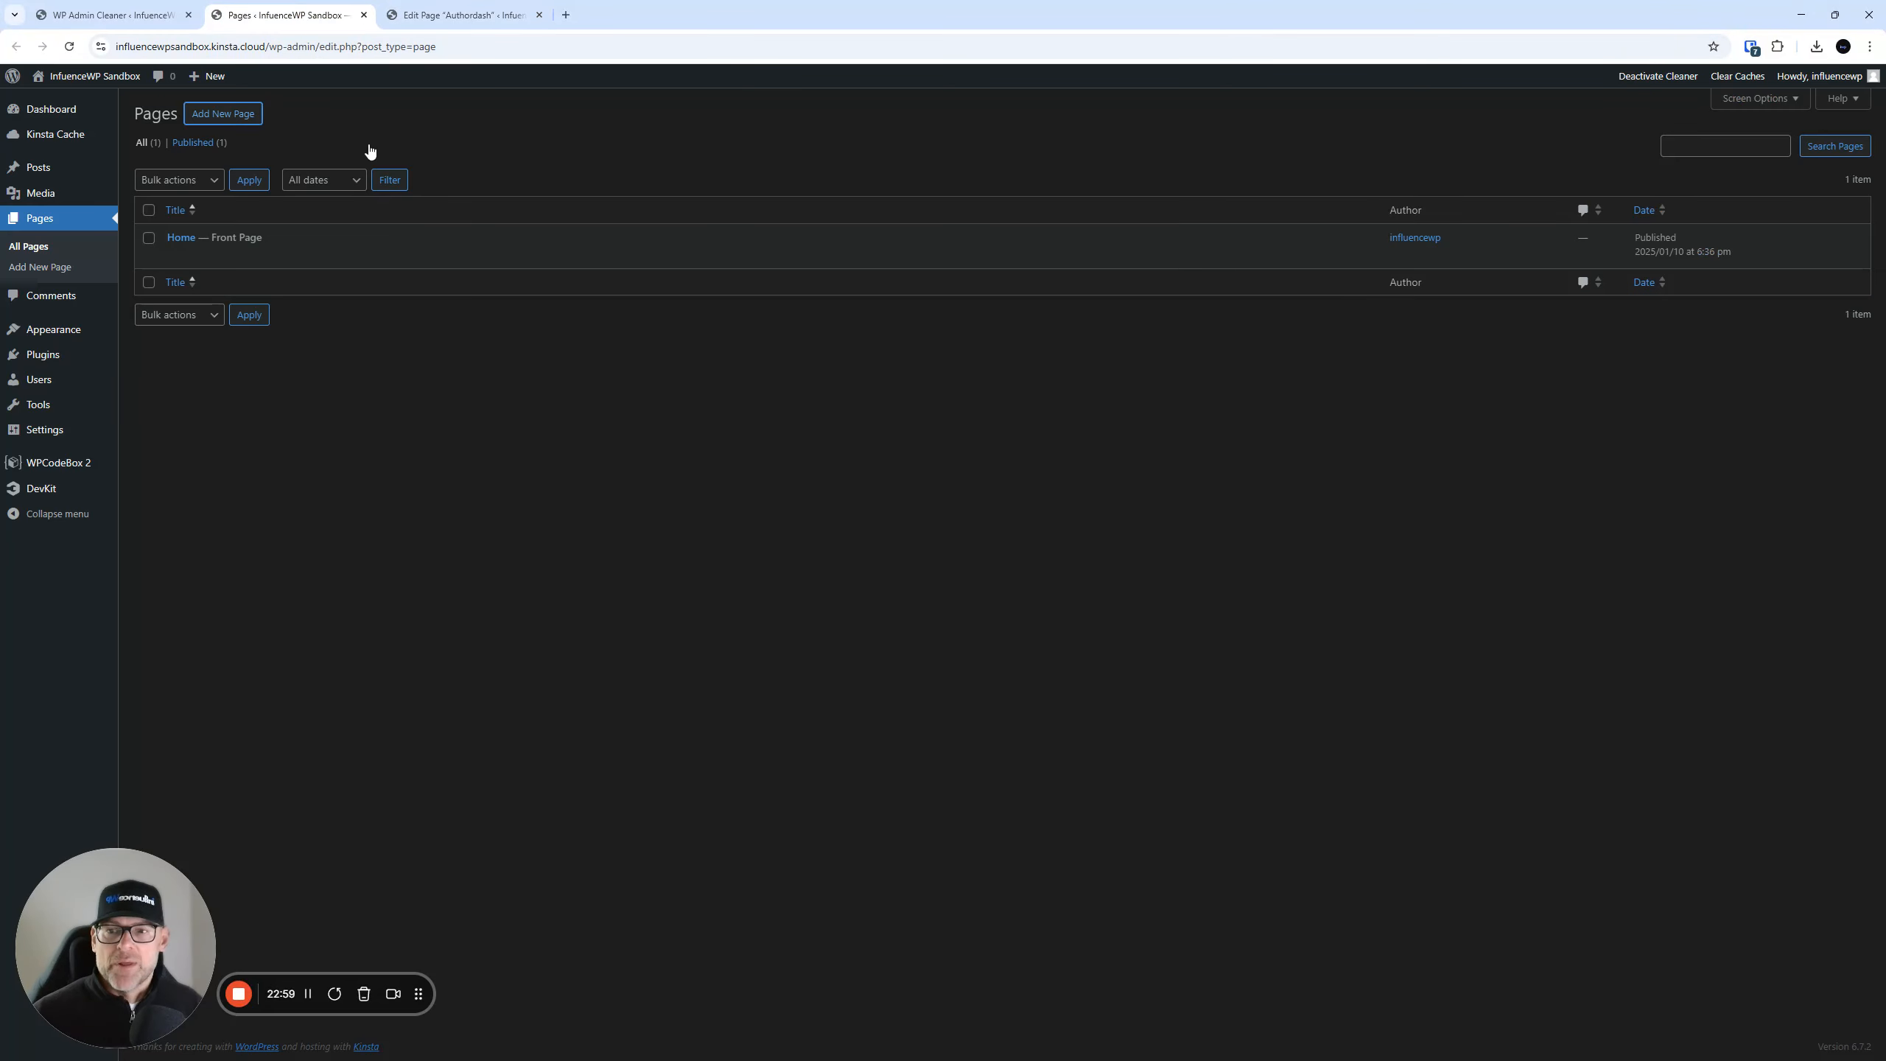
click(149, 13)
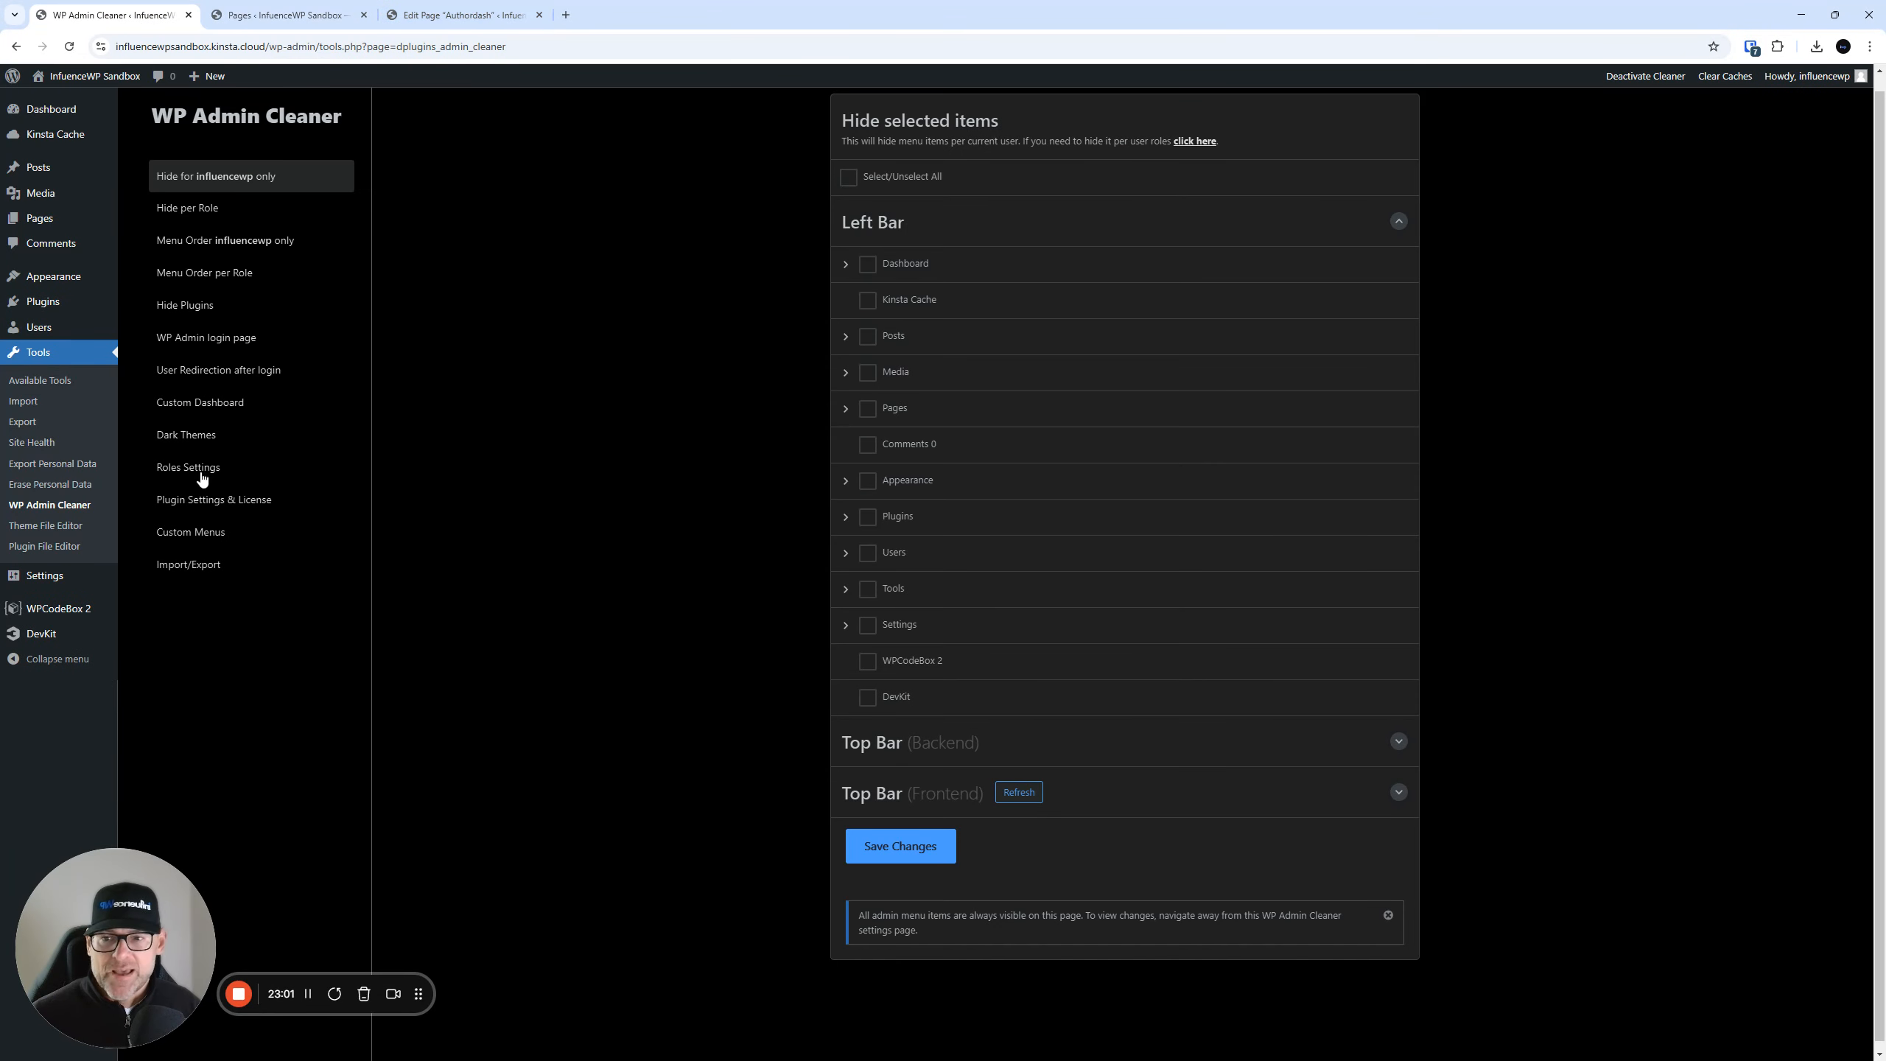
click(201, 438)
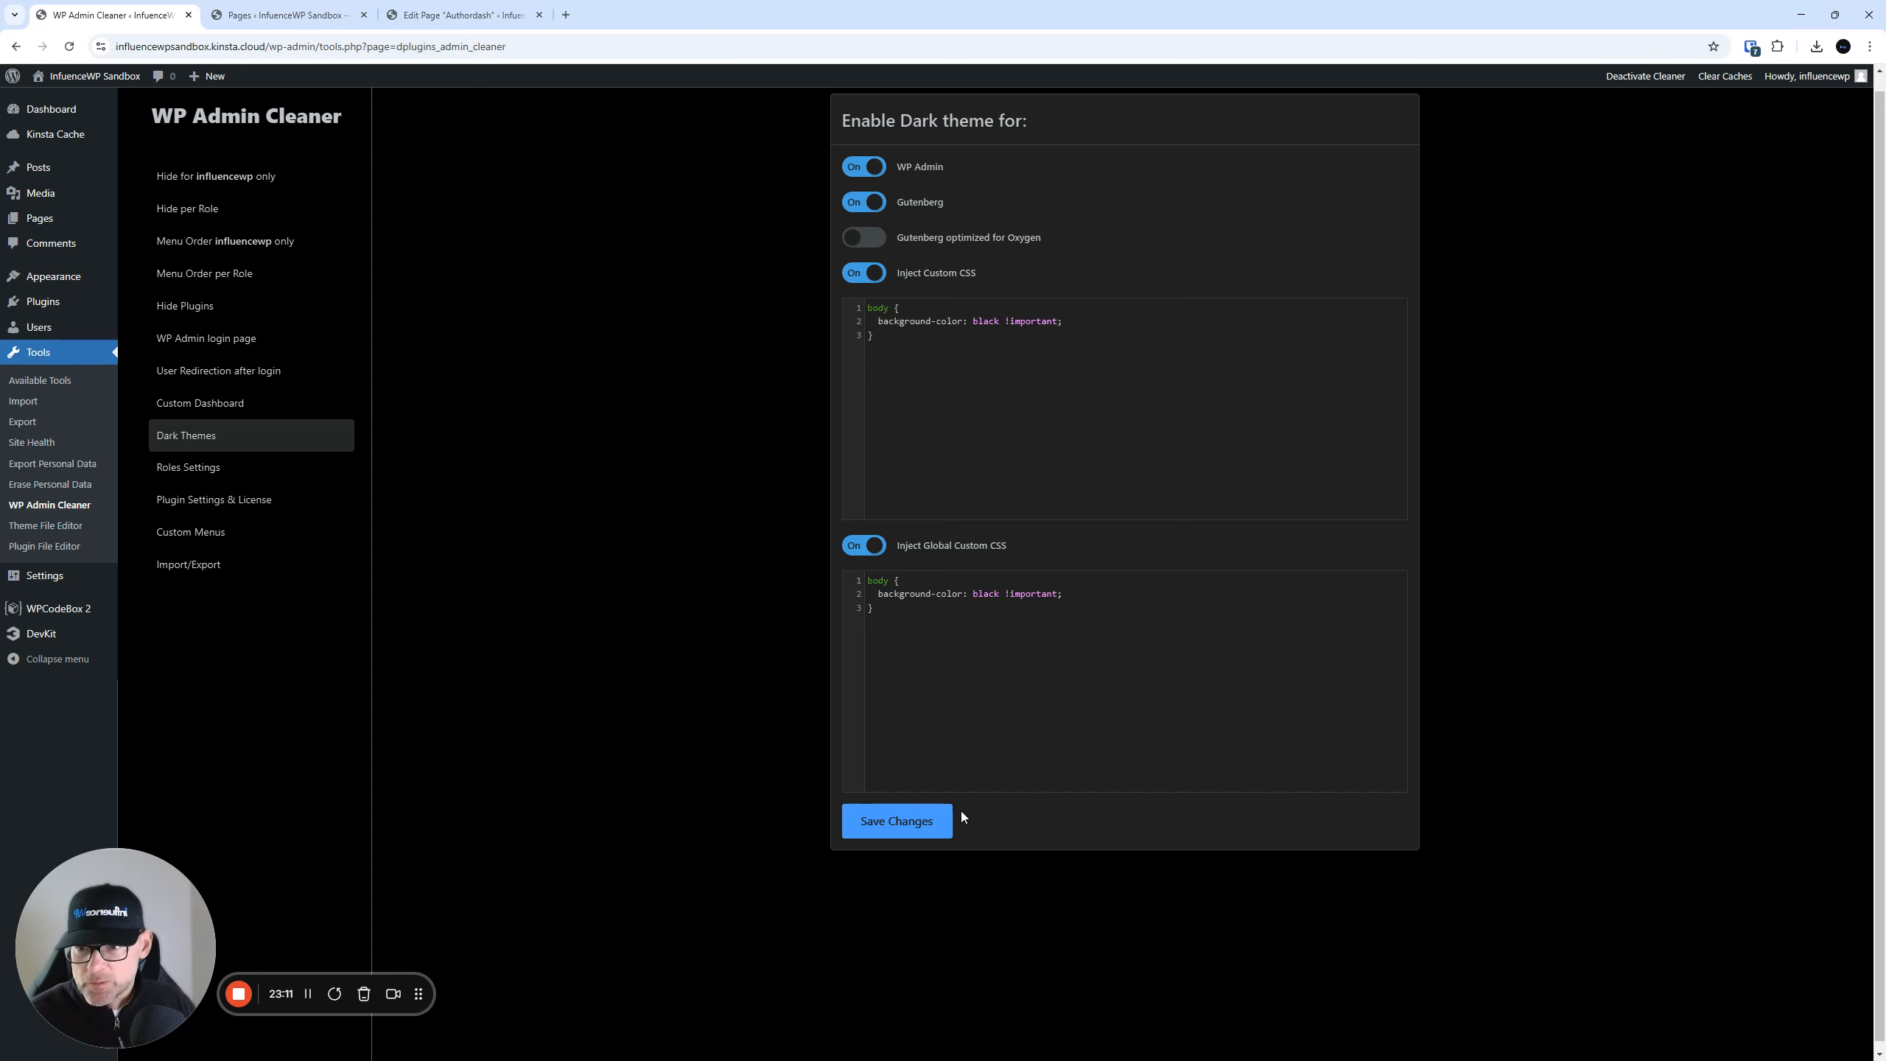
- Choose influencewp as the super admin under Manage Admins in the Roles Settings
click(219, 481)
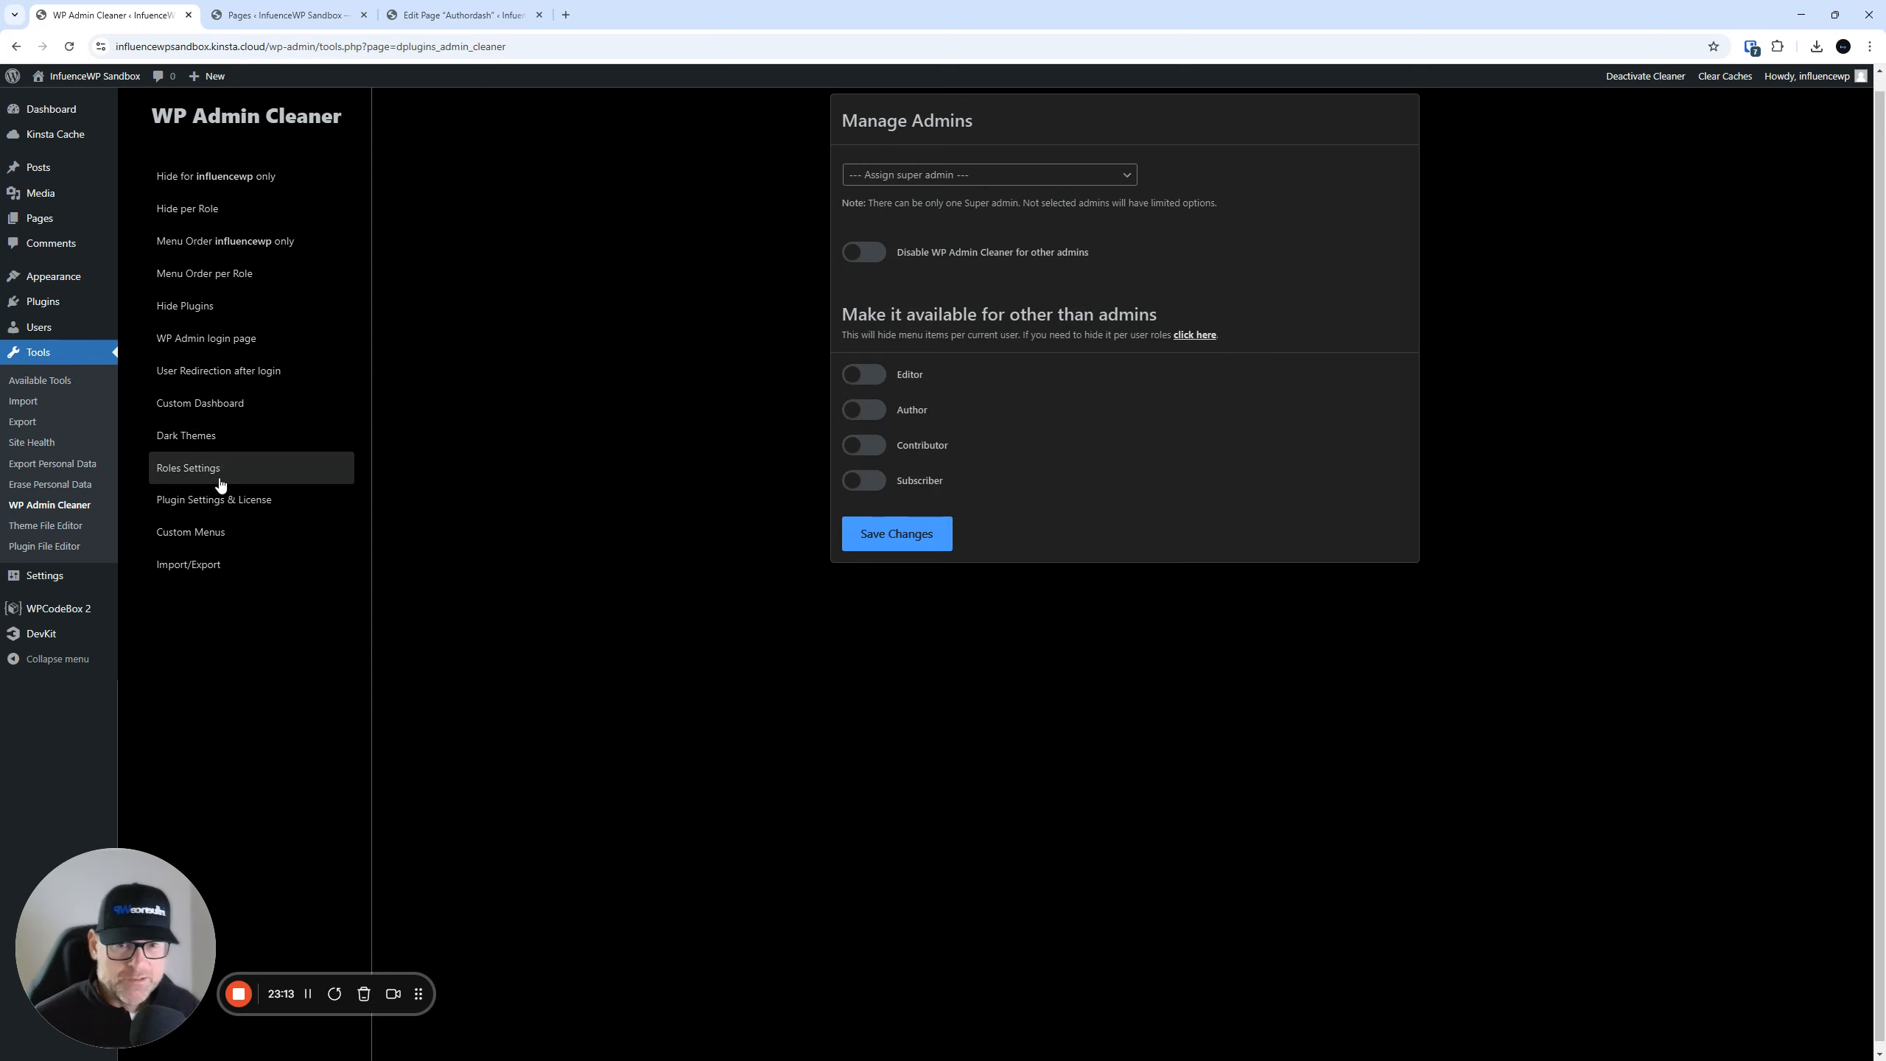
click(961, 178)
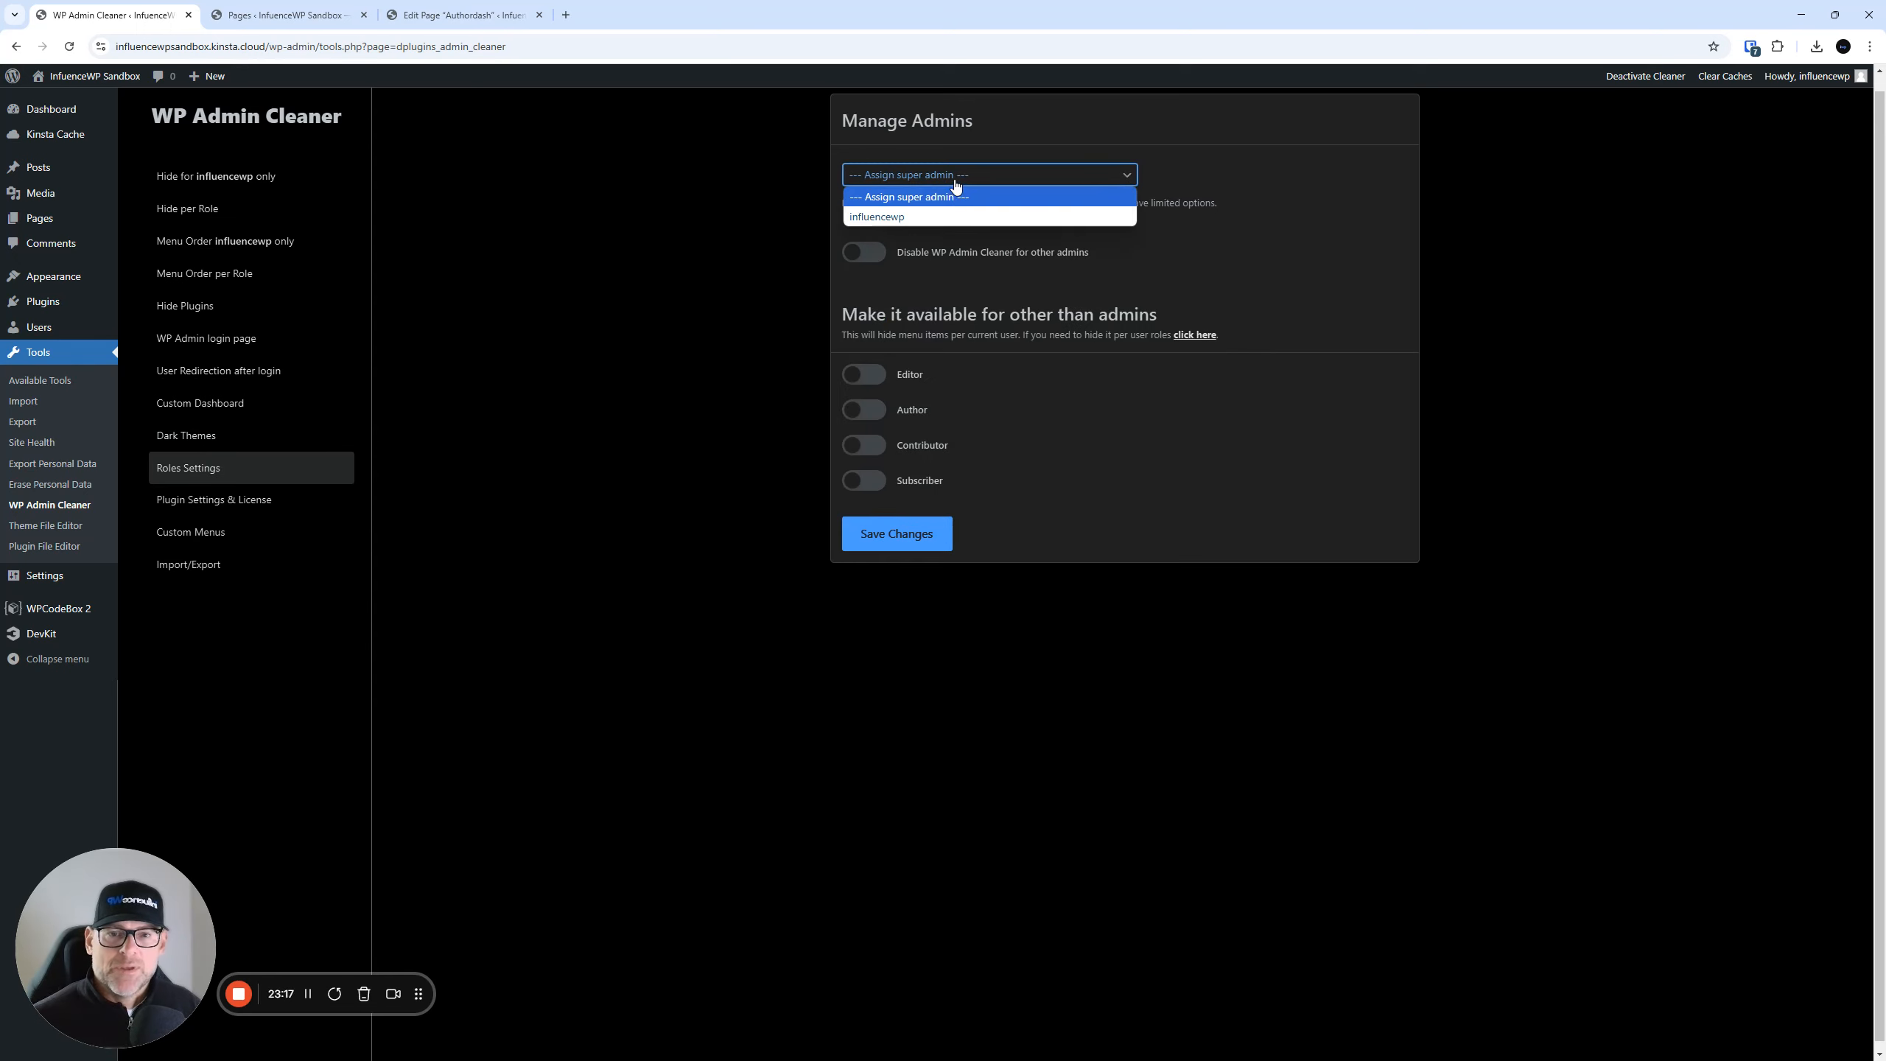
click(951, 212)
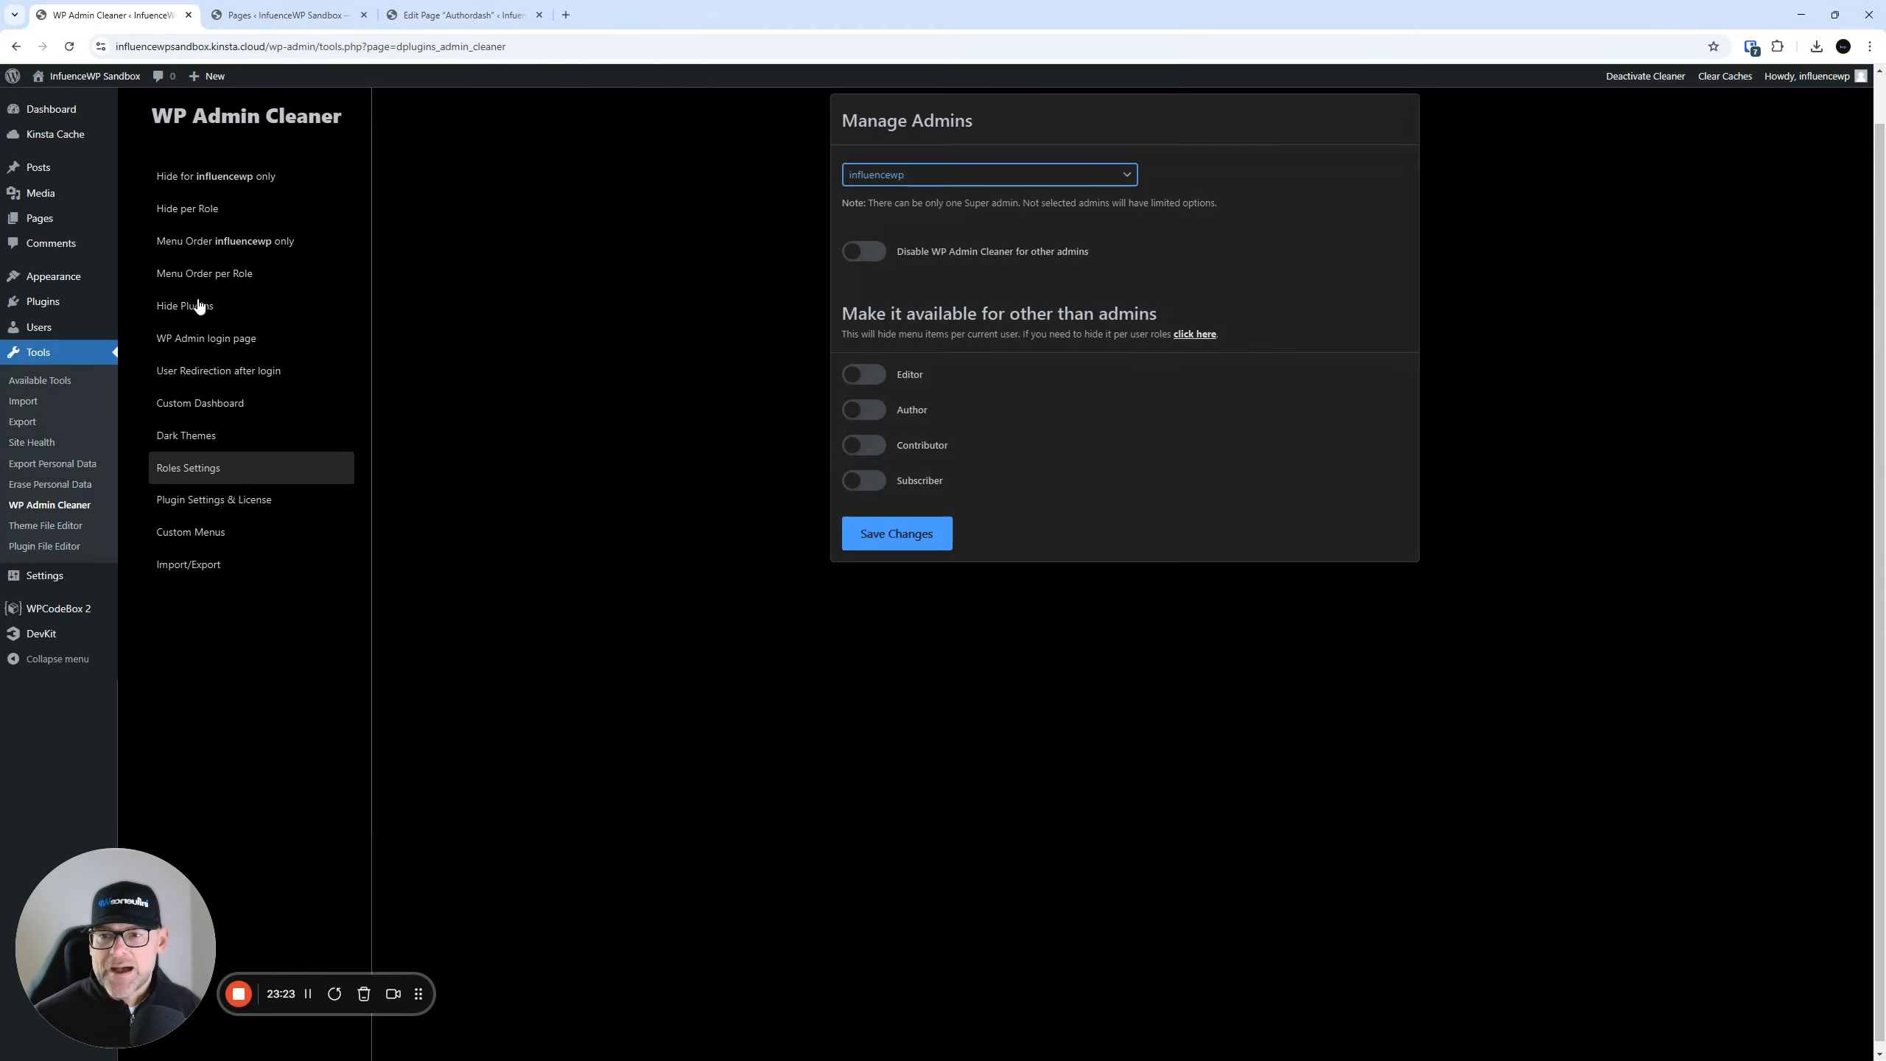
- Review the Hide Plugins, Menu Order per Role and Hide per Role settings, including the selectable roles
click(197, 306)
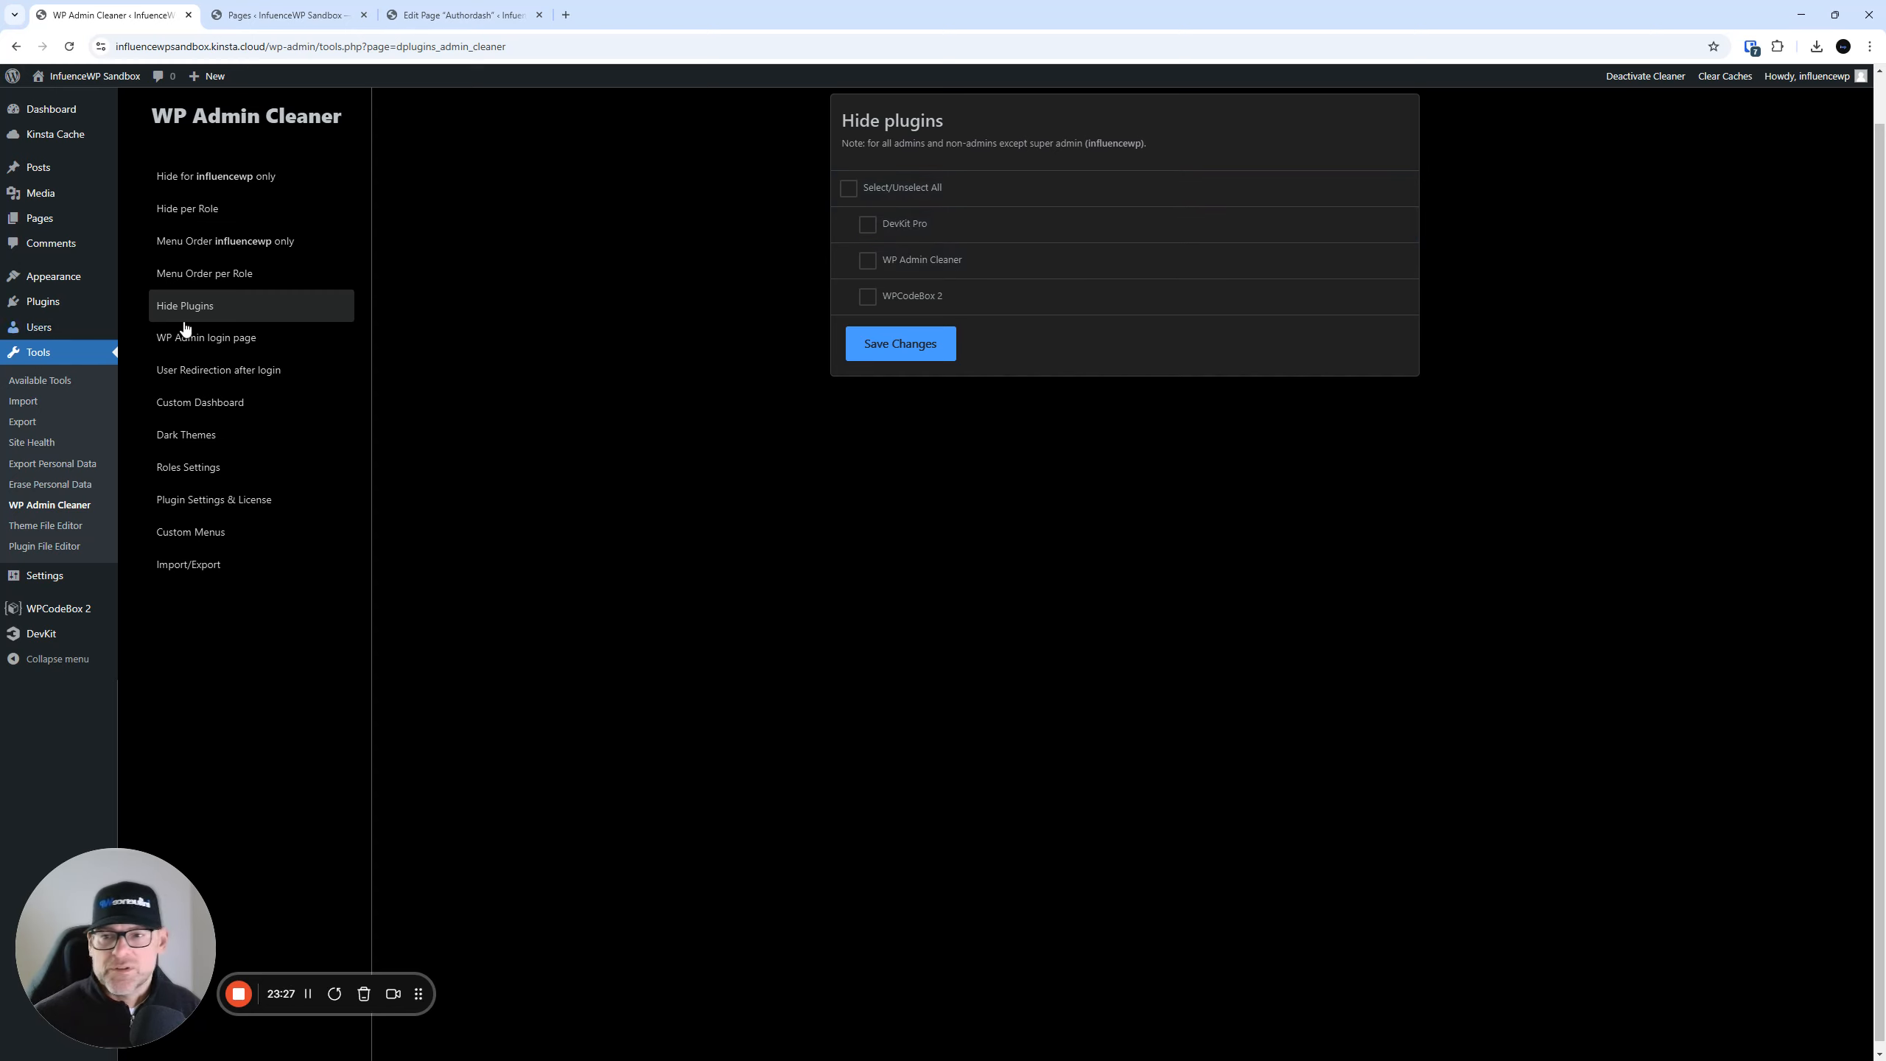
click(251, 283)
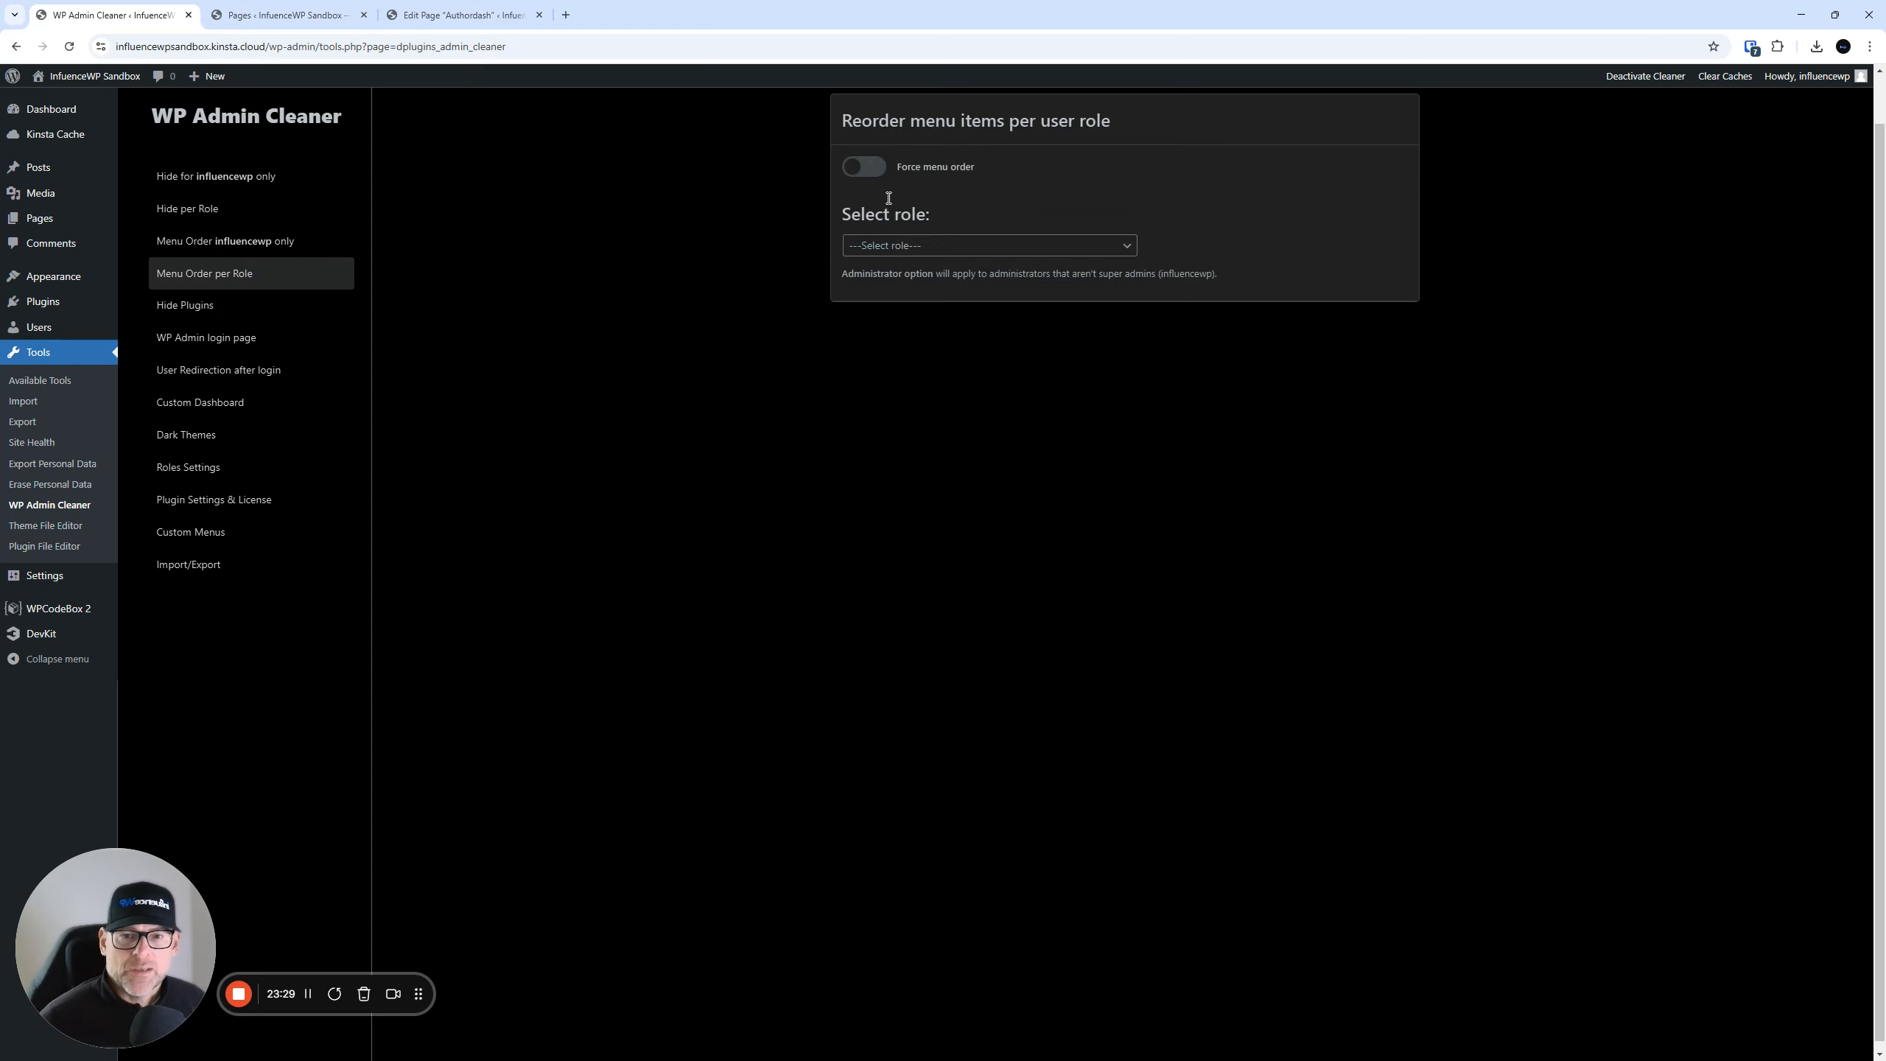
click(966, 253)
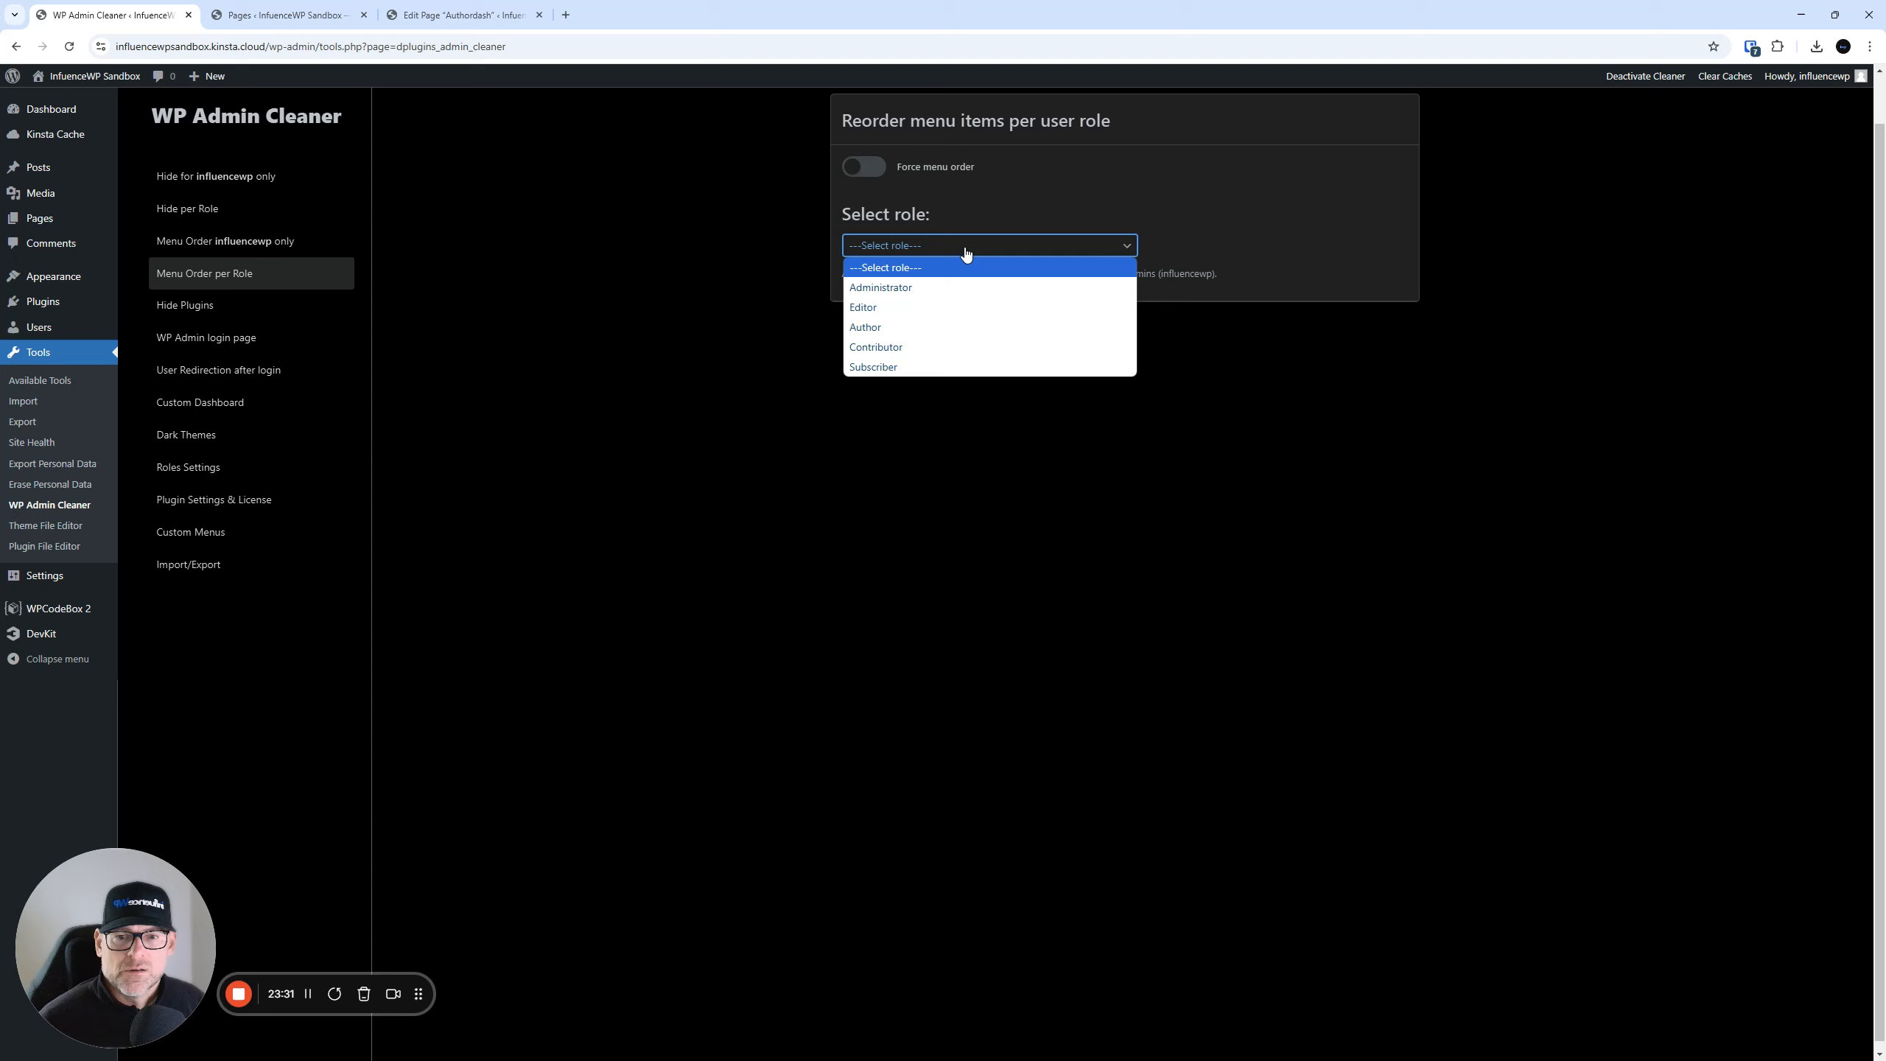
click(965, 252)
click(187, 217)
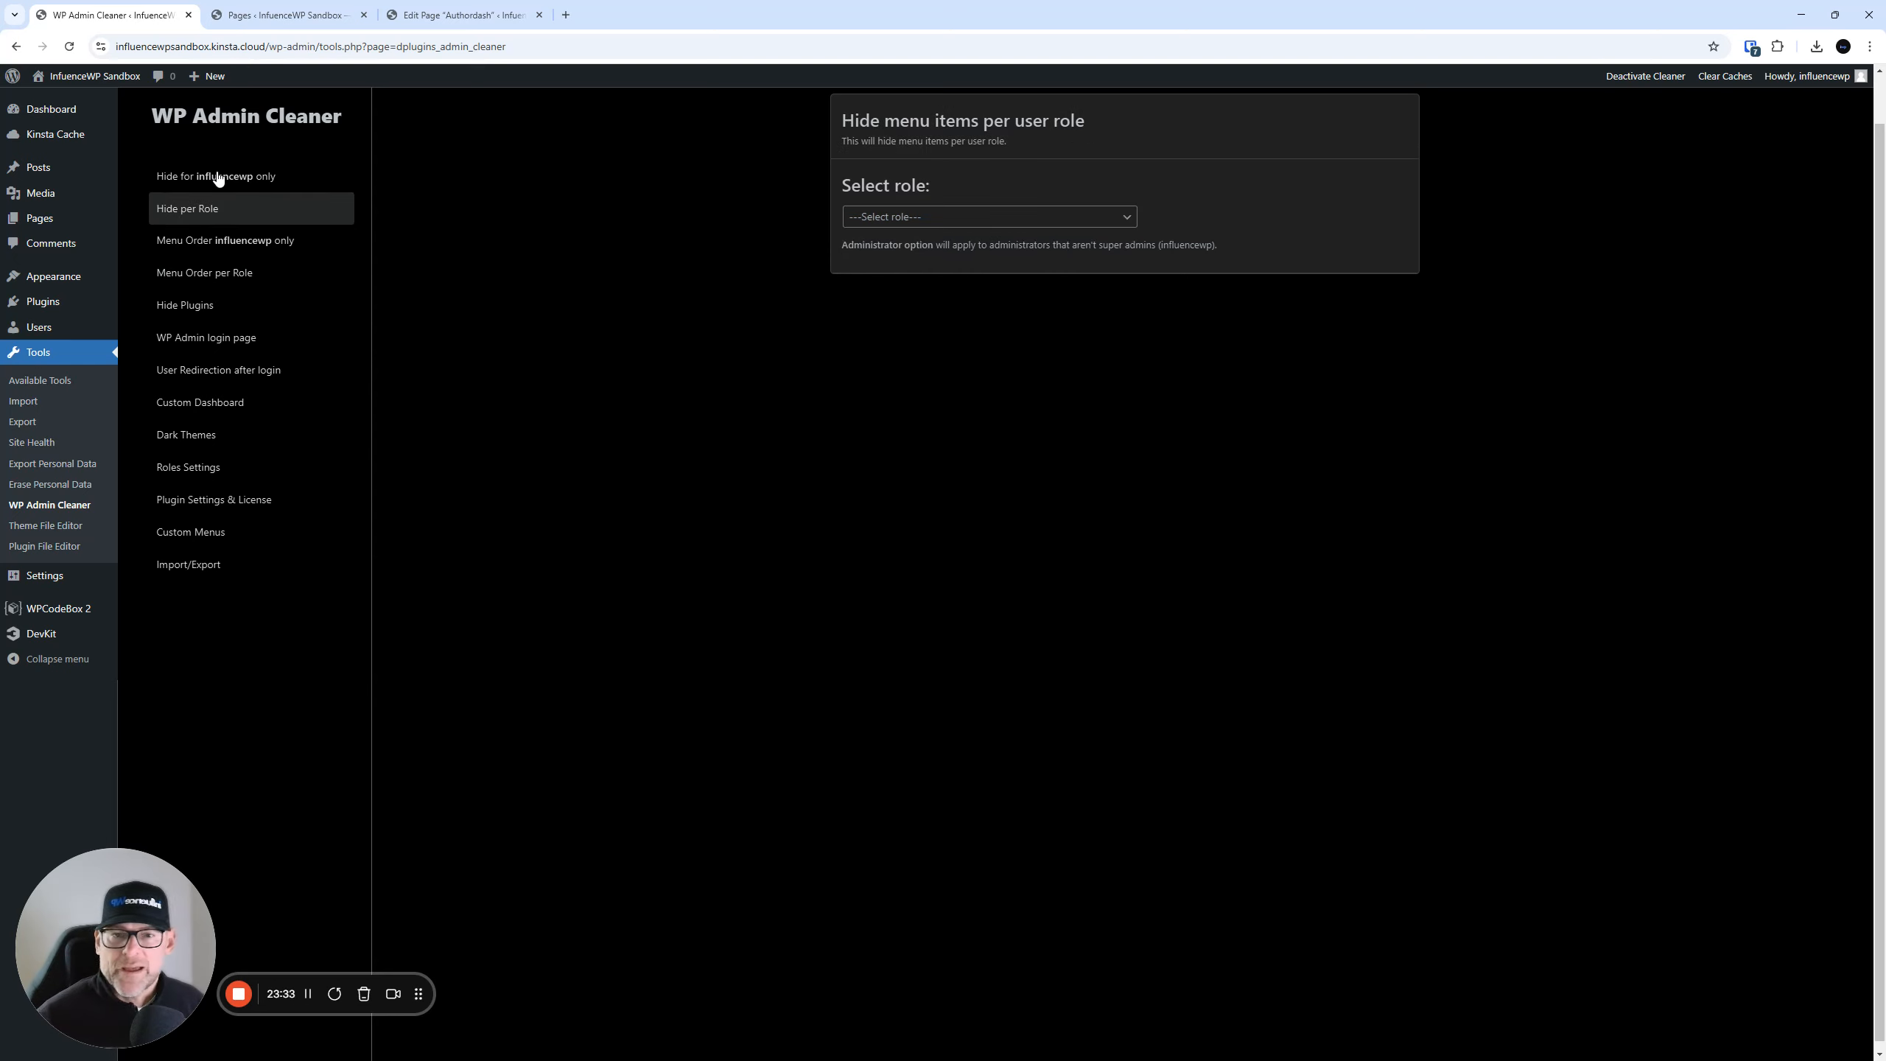
click(905, 217)
click(906, 217)
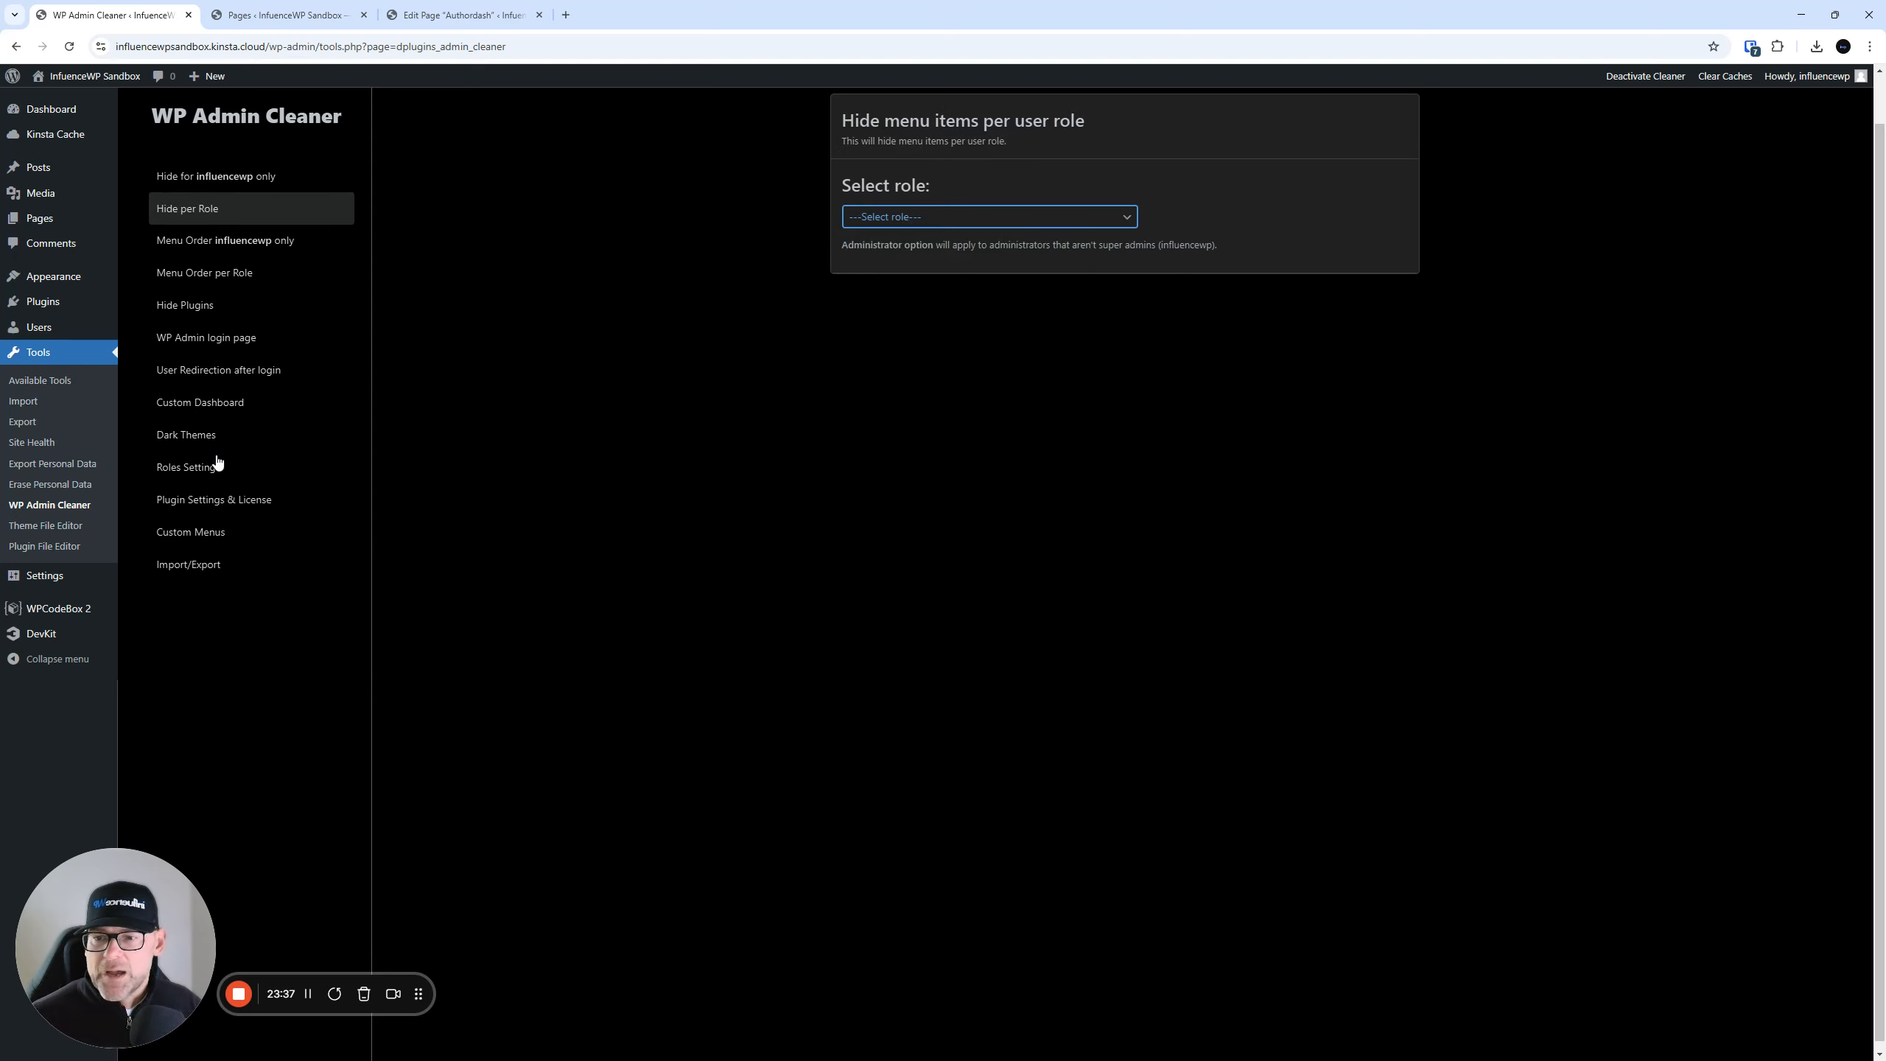
- Reset the super admin choice in the Roles Settings to the unassigned option
click(199, 471)
click(952, 186)
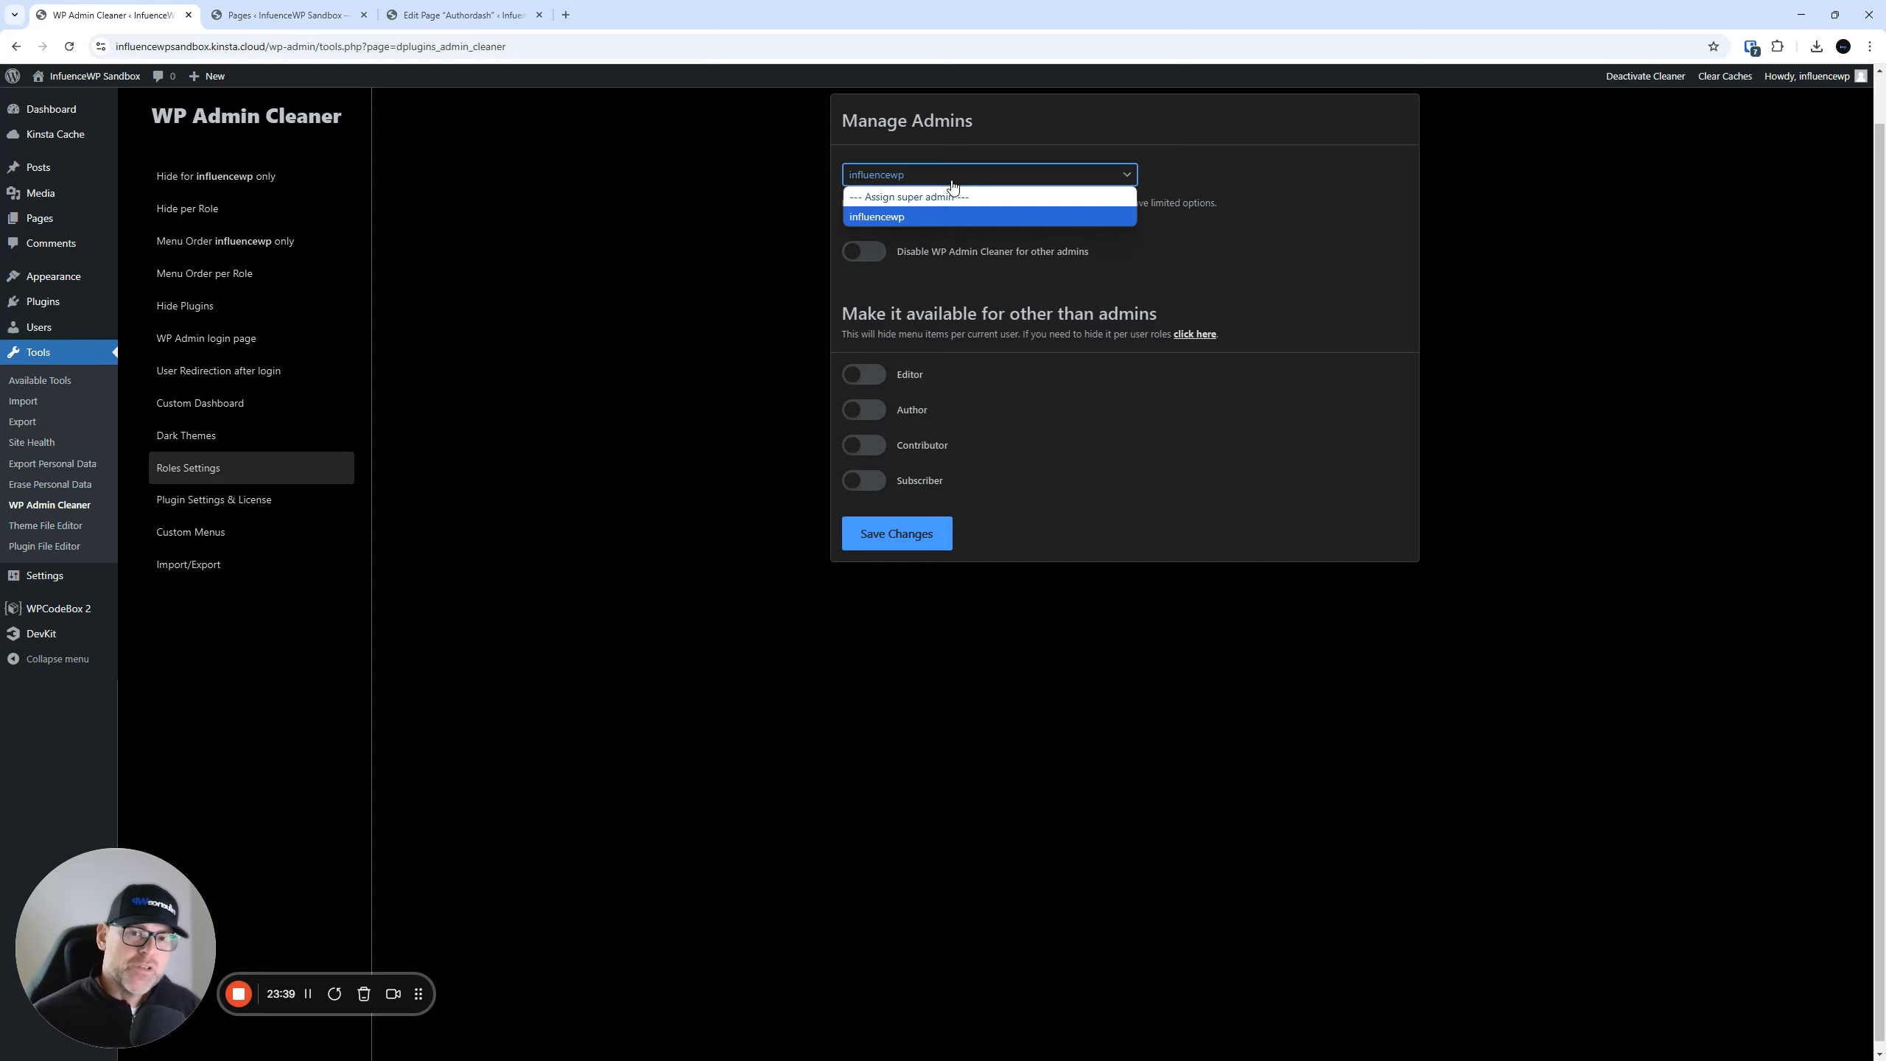
click(943, 198)
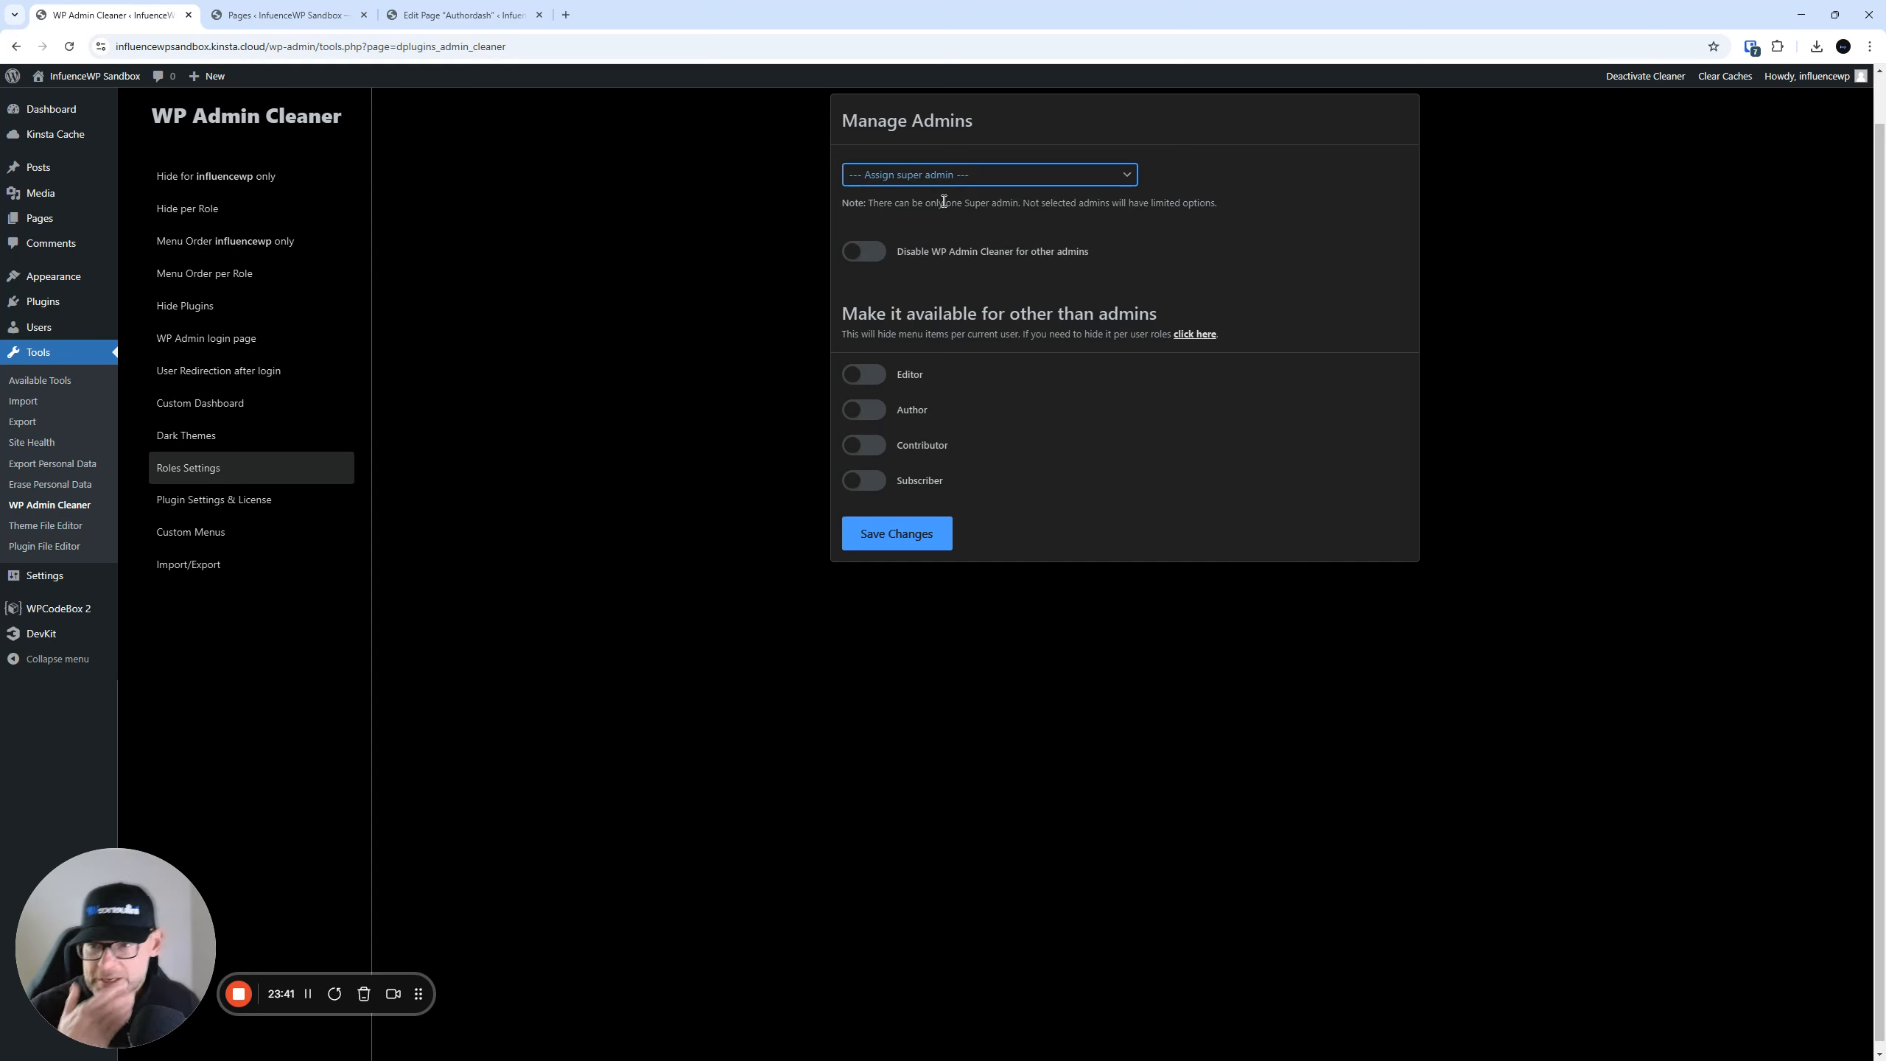
- Mark WPCodeBox 2 as hidden in the Hide Plugins settings
click(182, 308)
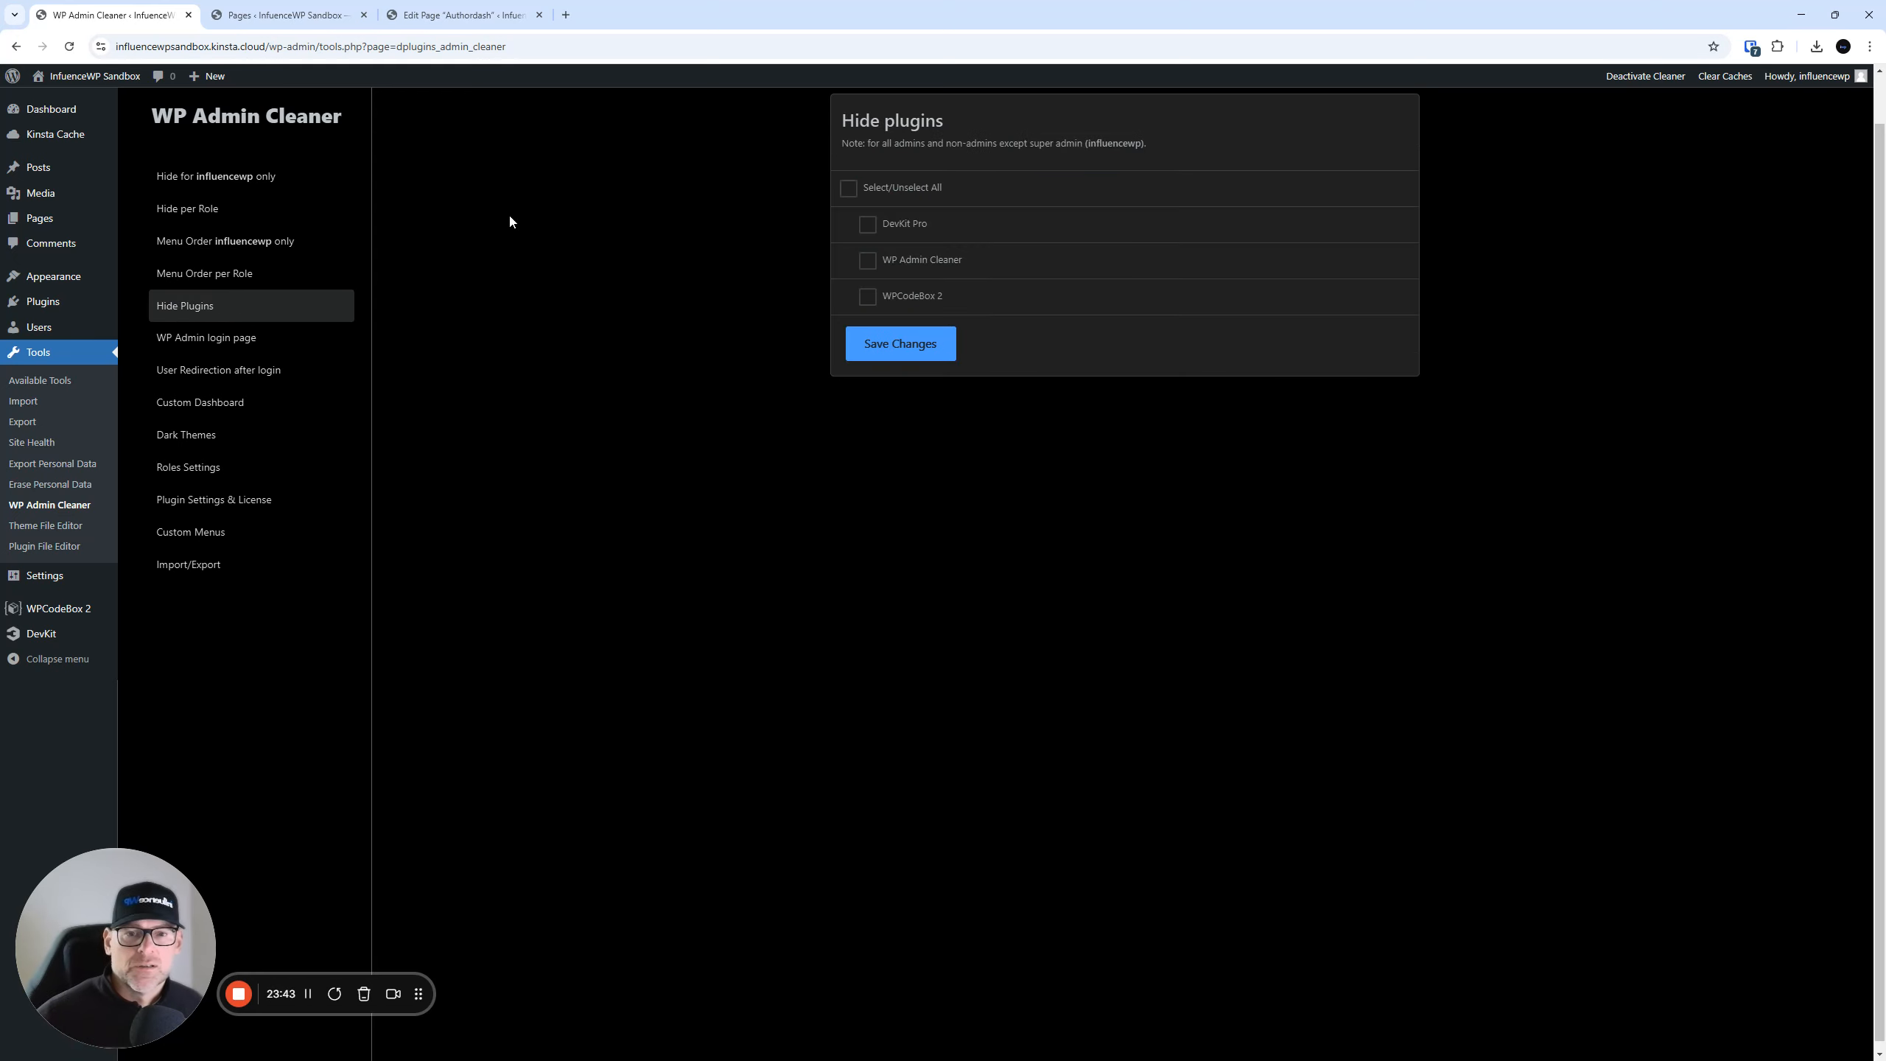
click(867, 299)
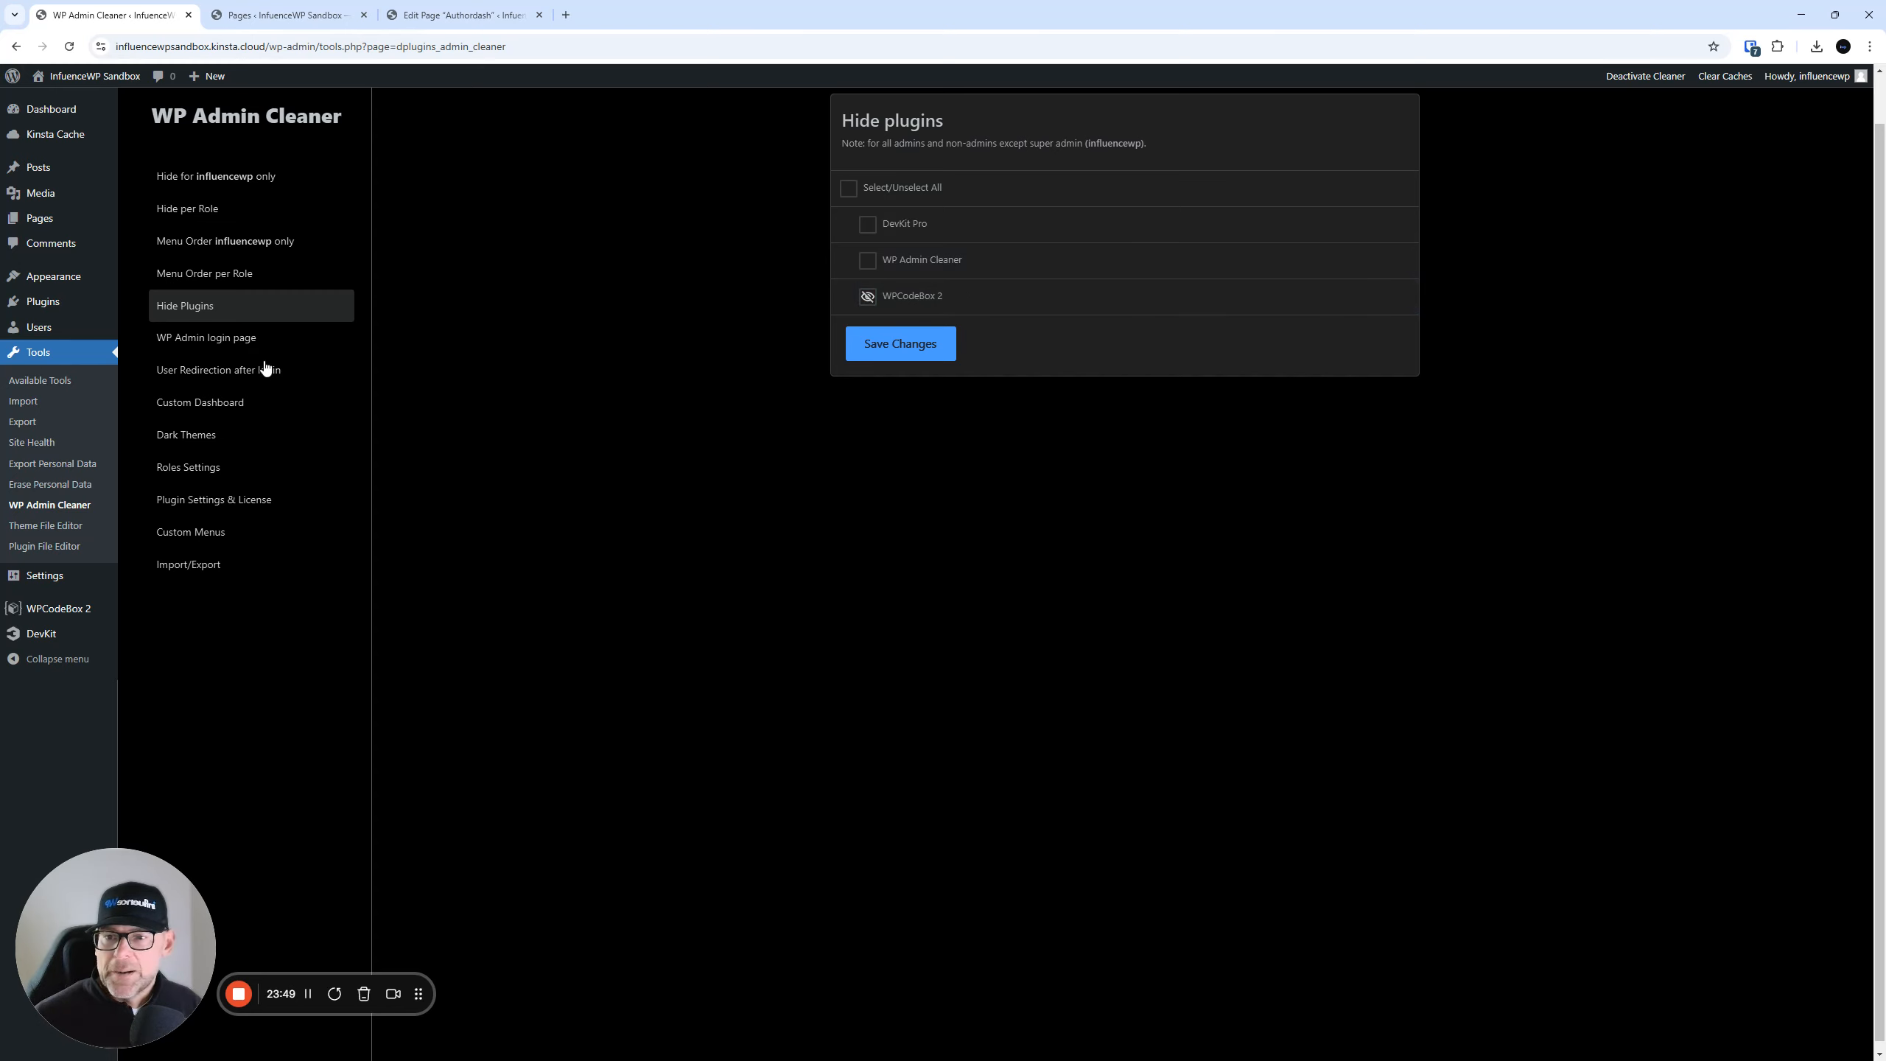
click(206, 428)
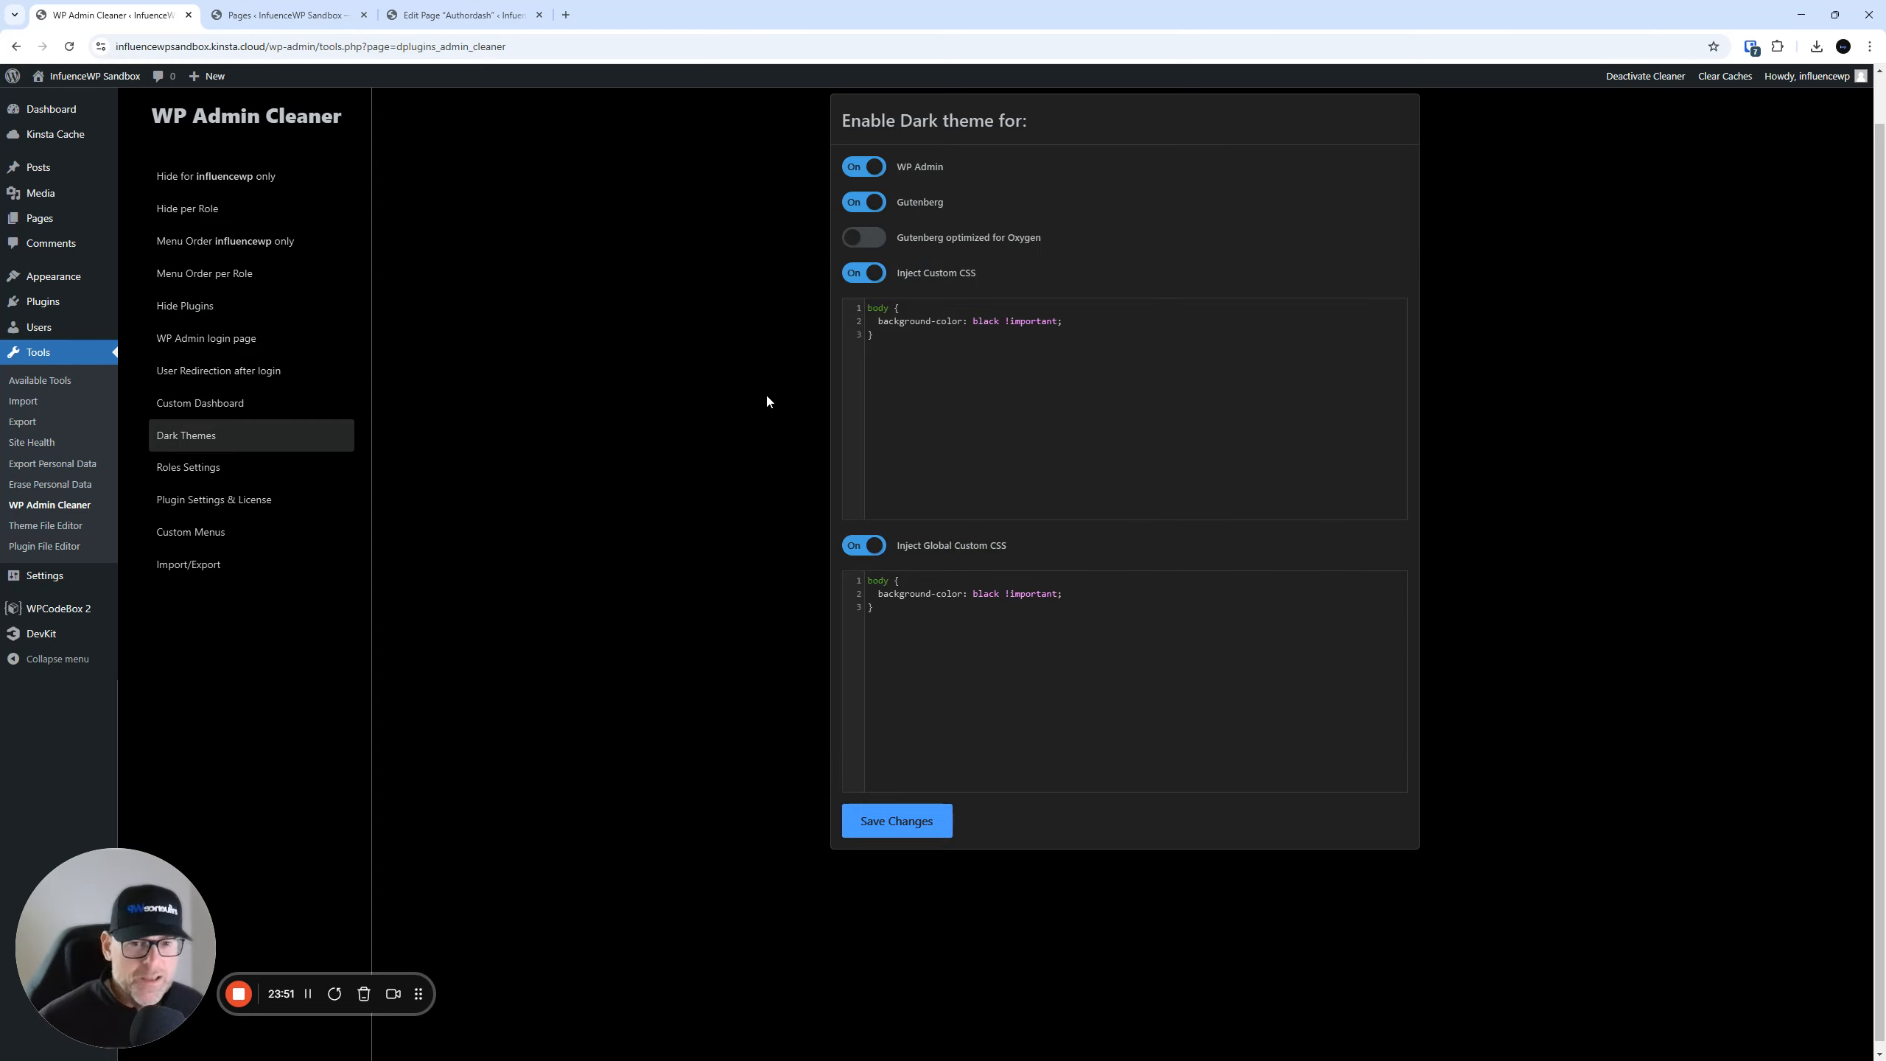
- Assign influencewp as the super admin again in the Roles Settings
click(211, 467)
click(921, 175)
click(919, 213)
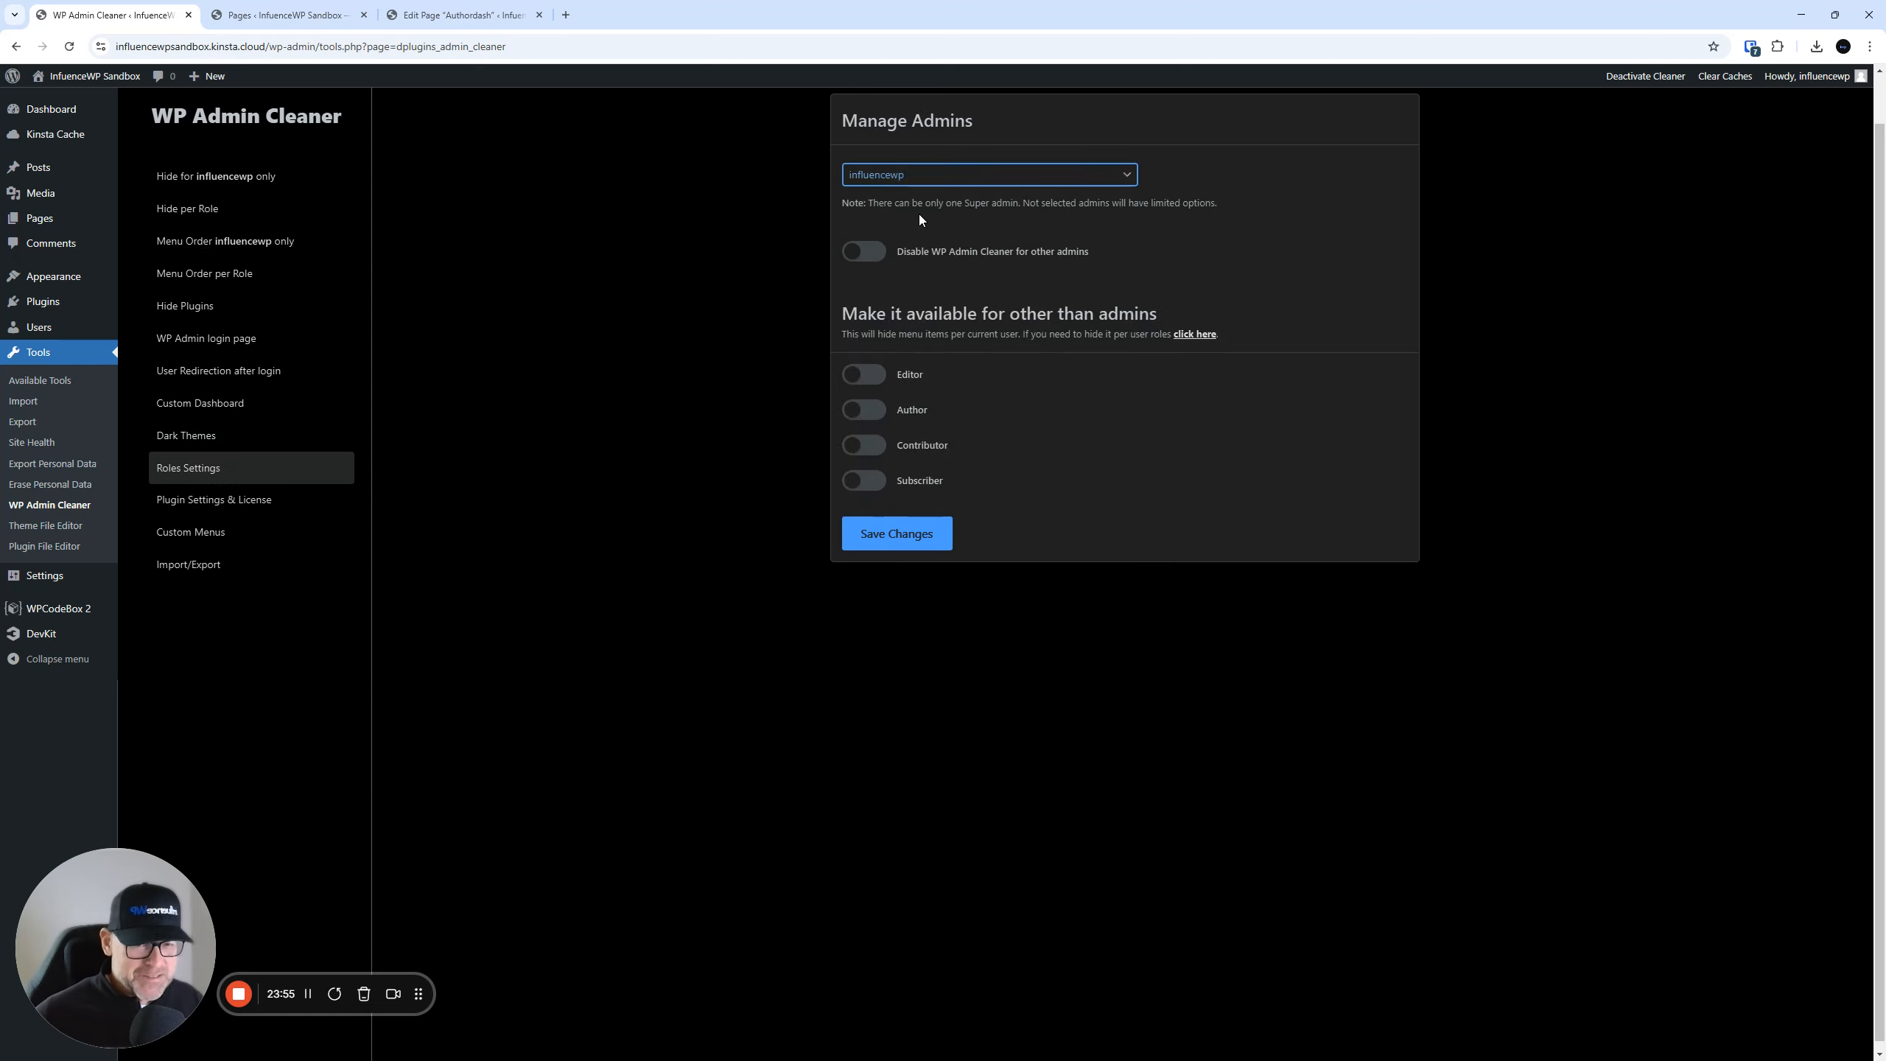
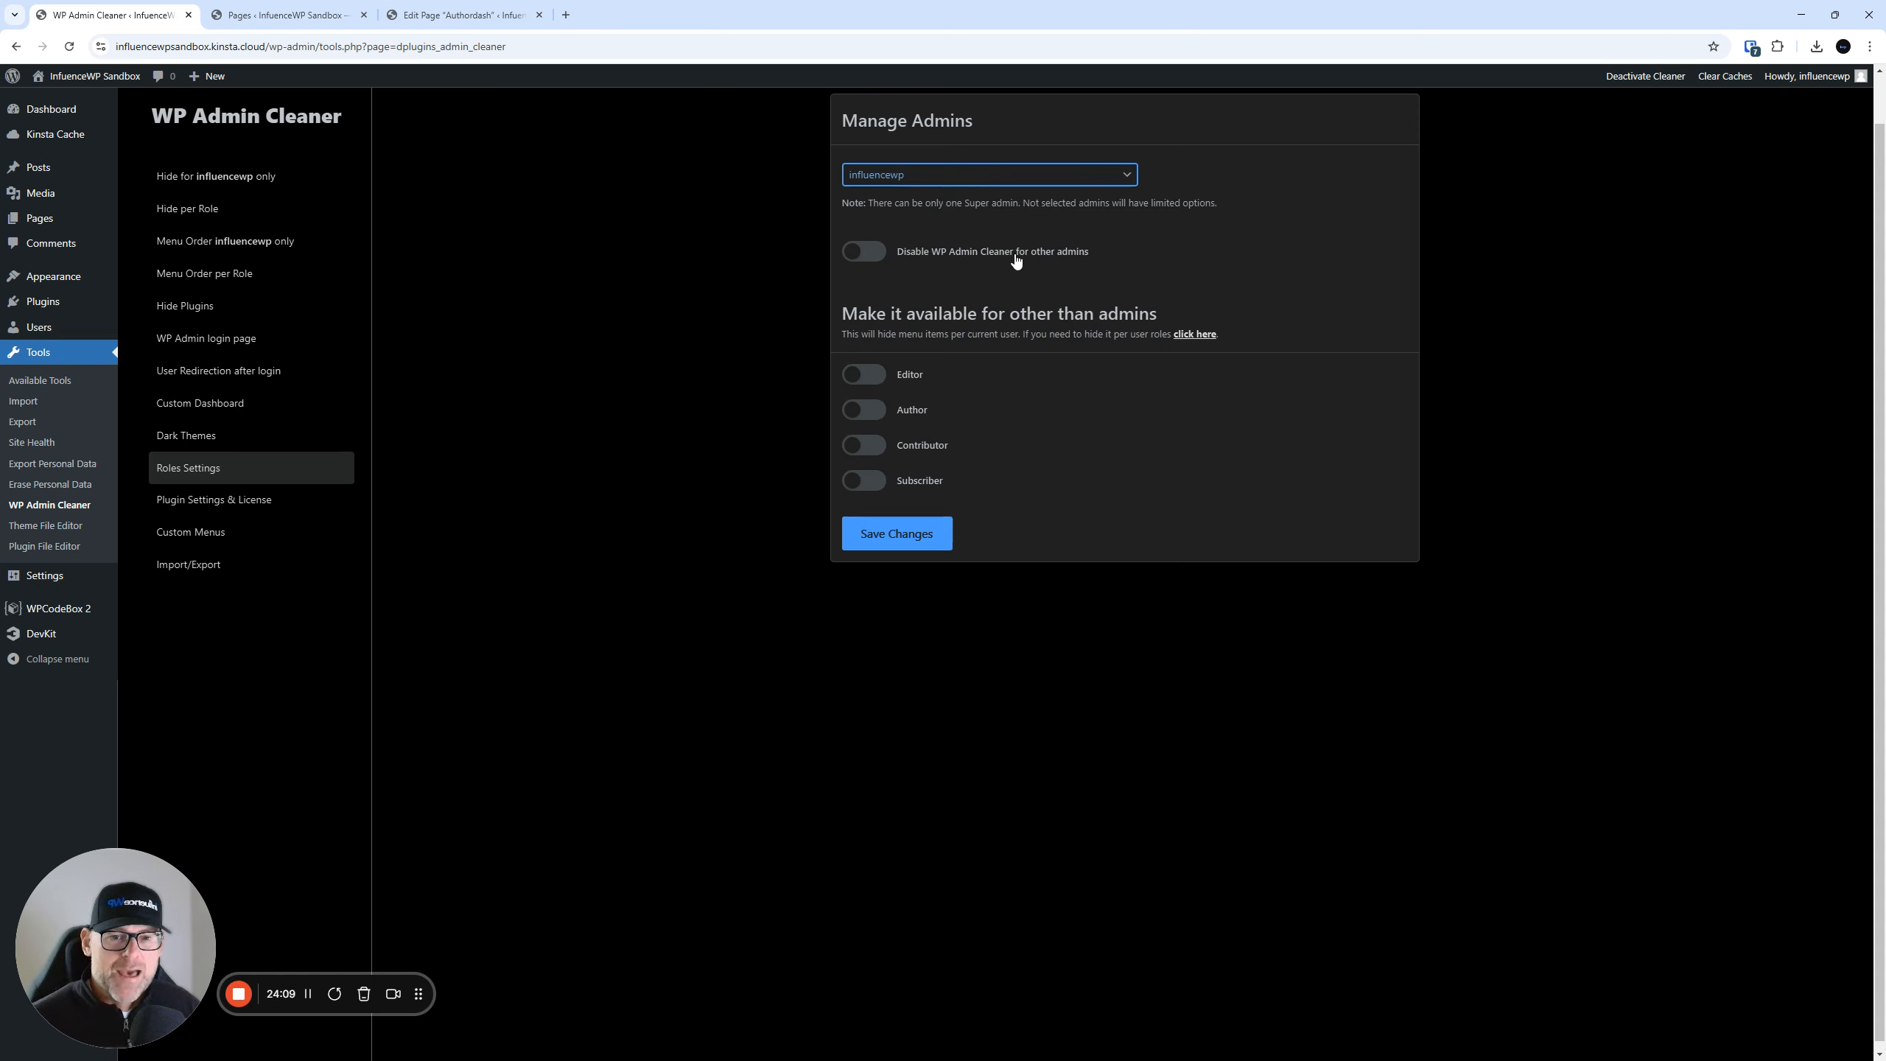
- Switch Disable WP Admin Cleaner for other admins on and off again, and make the plugin available to the Editor role
click(877, 256)
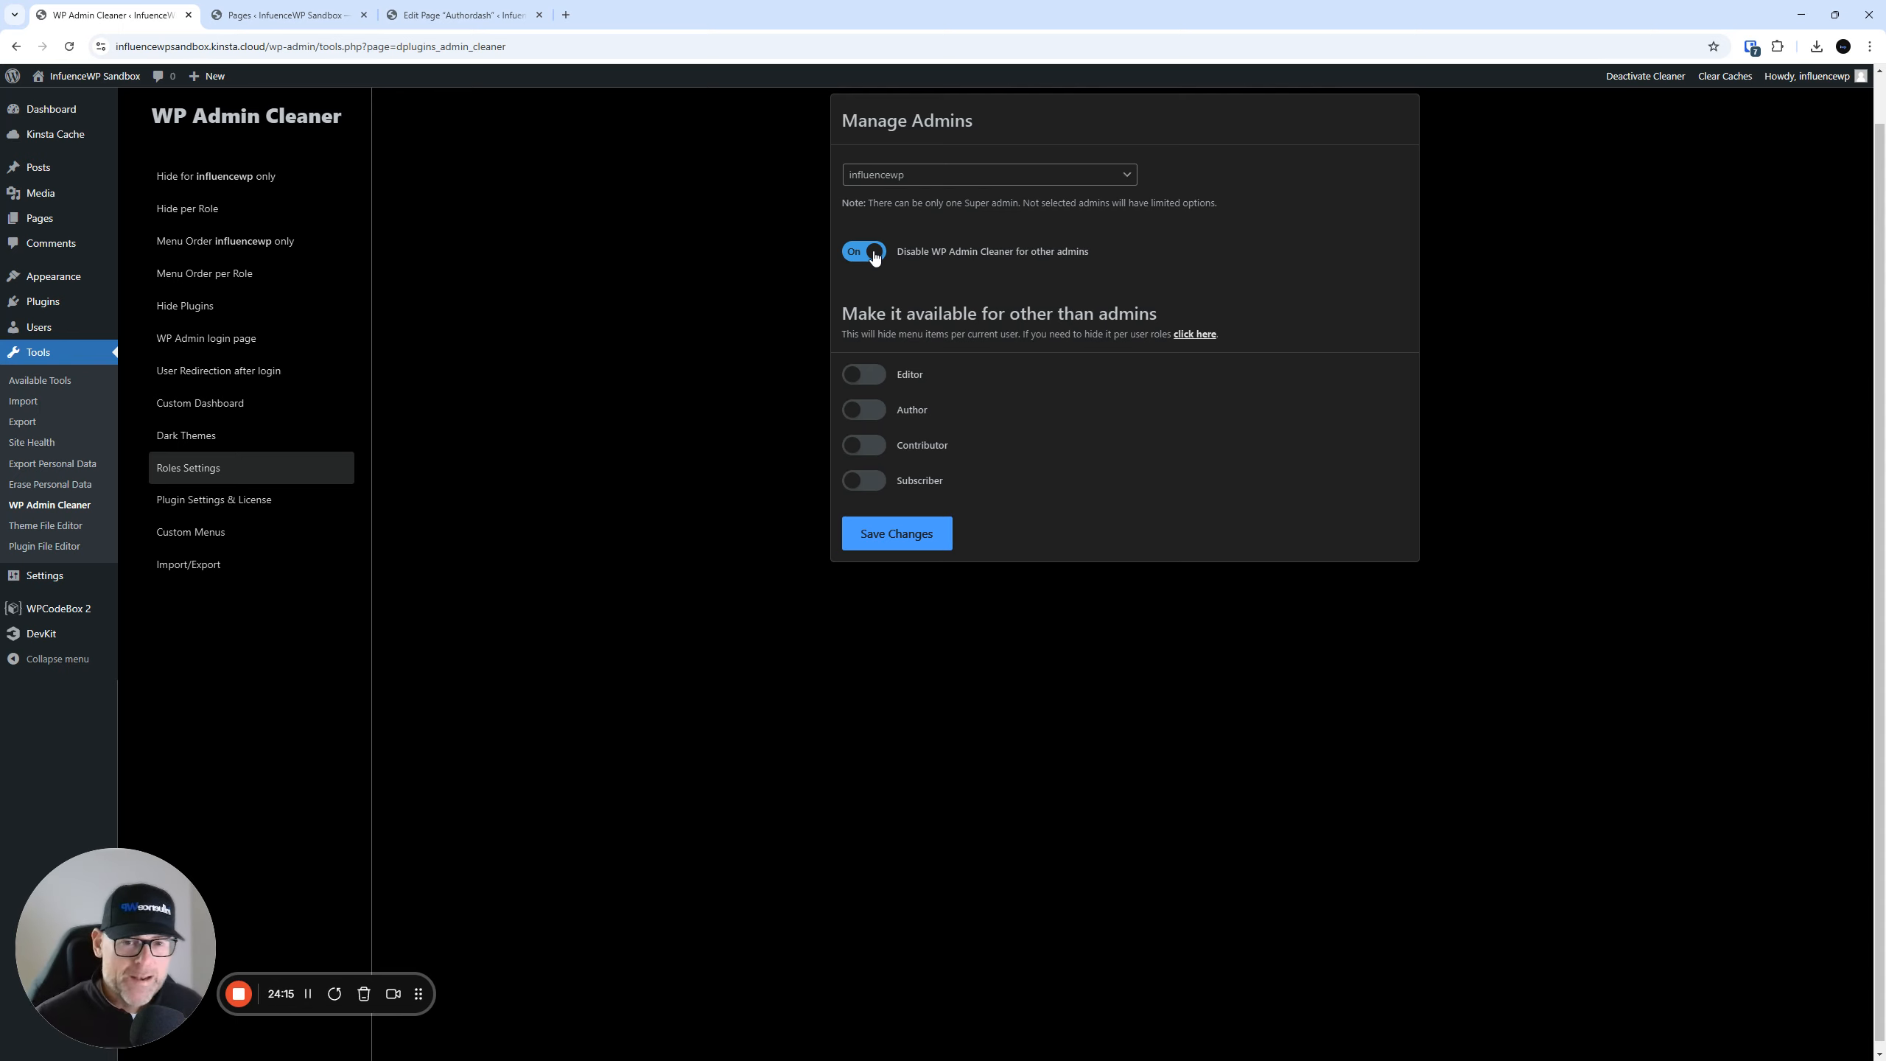
click(875, 255)
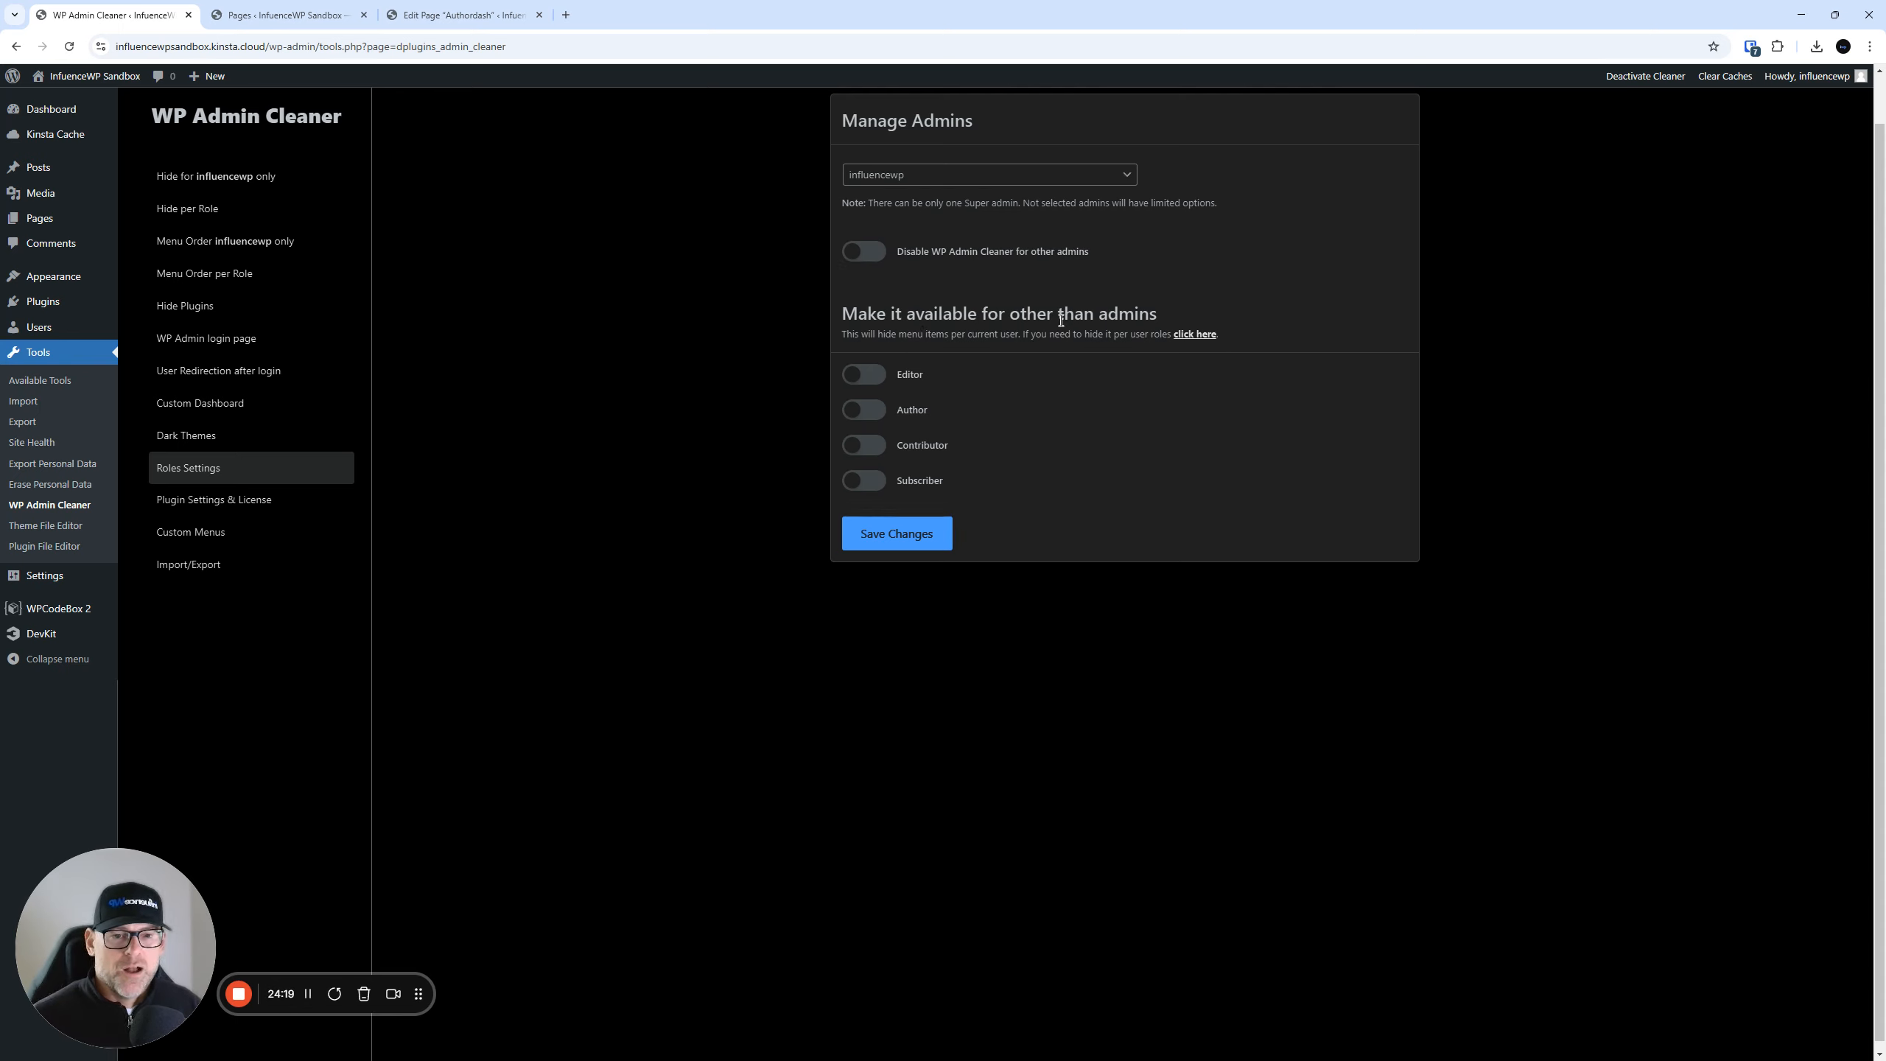
click(875, 377)
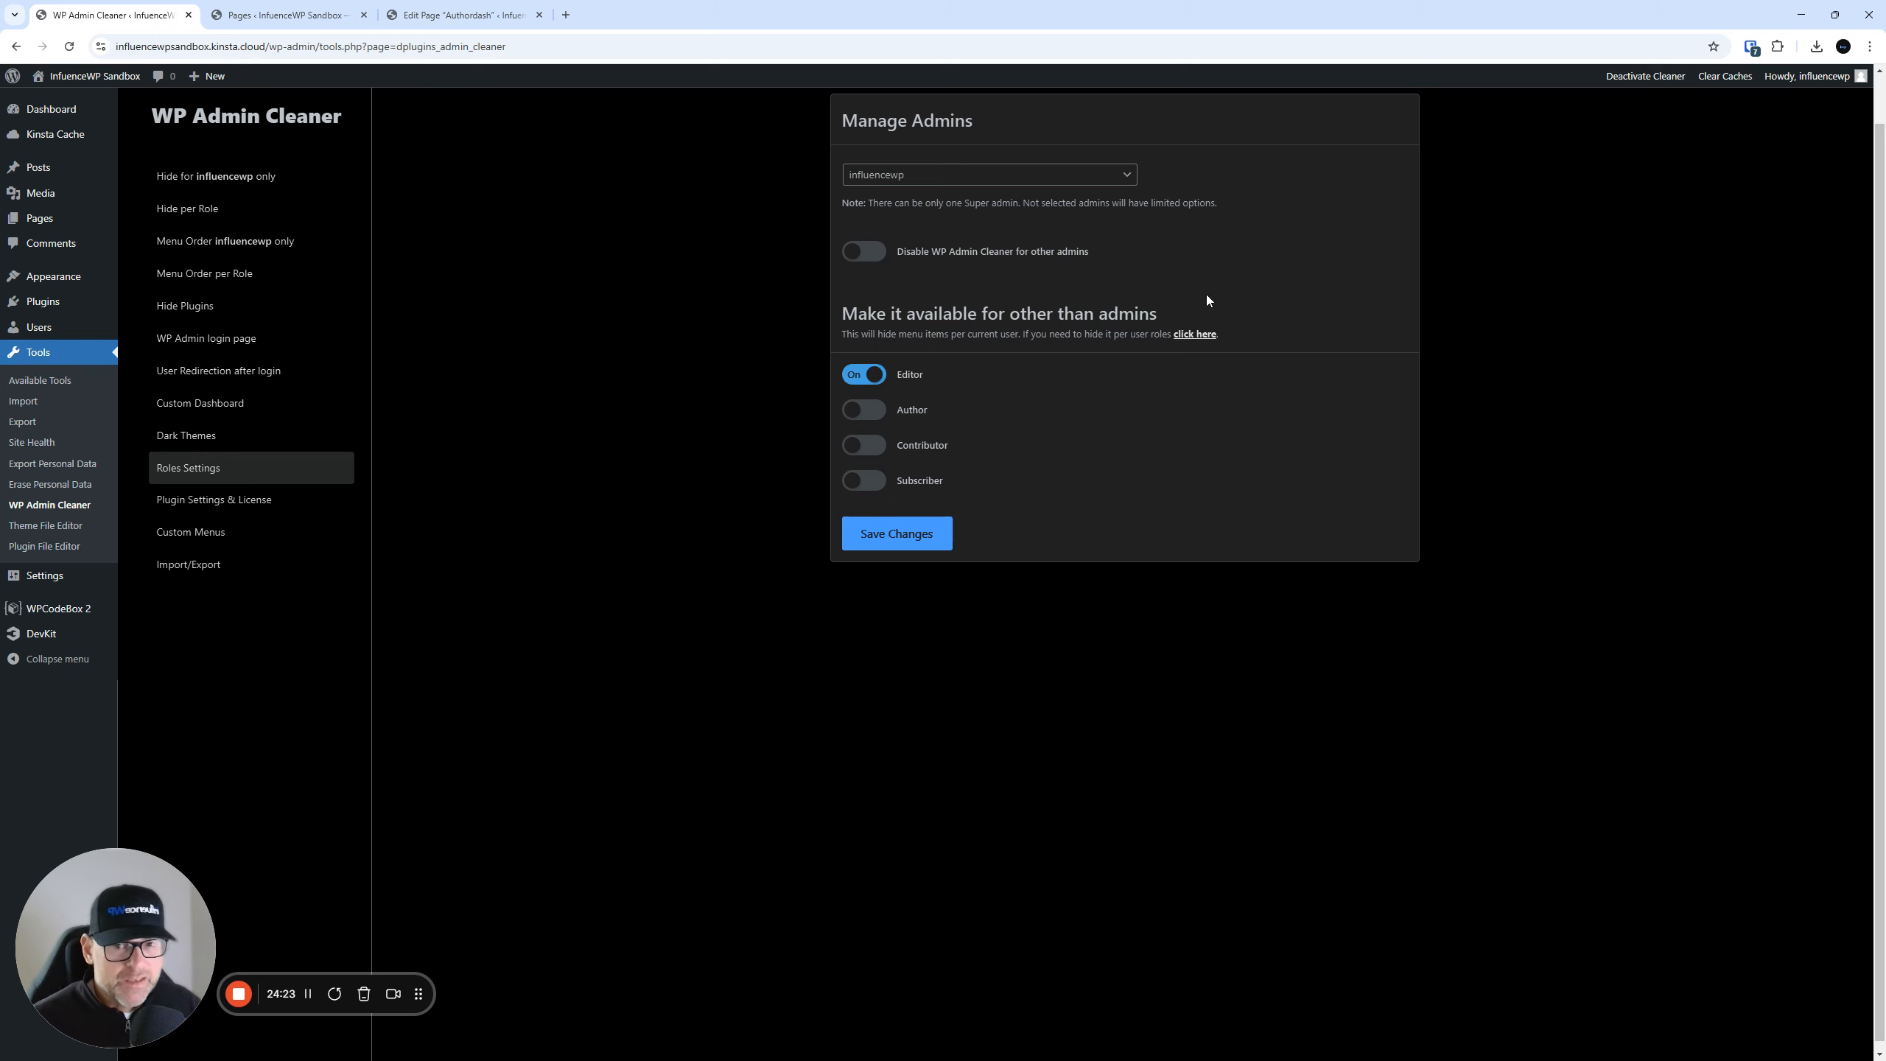
- Enable Remove all data from database on plugin uninstall in the Plugin Settings & License section
click(242, 510)
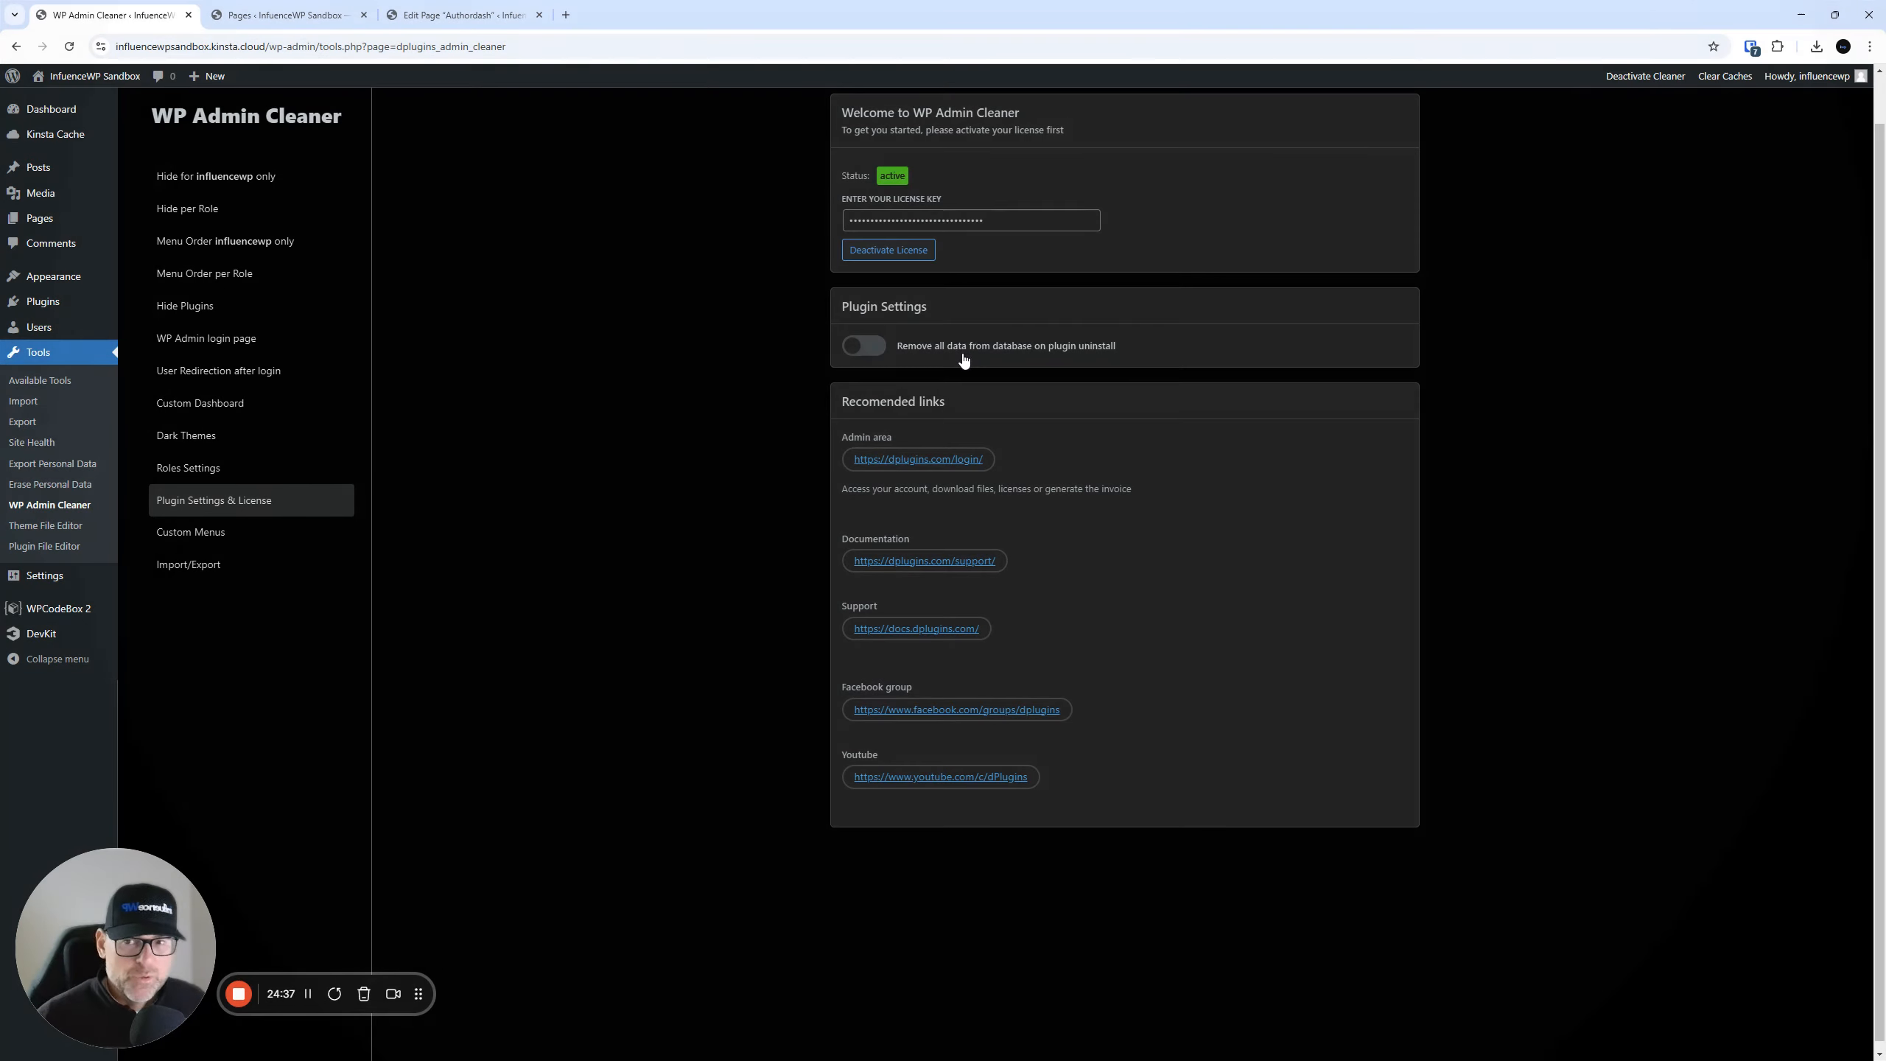
click(870, 347)
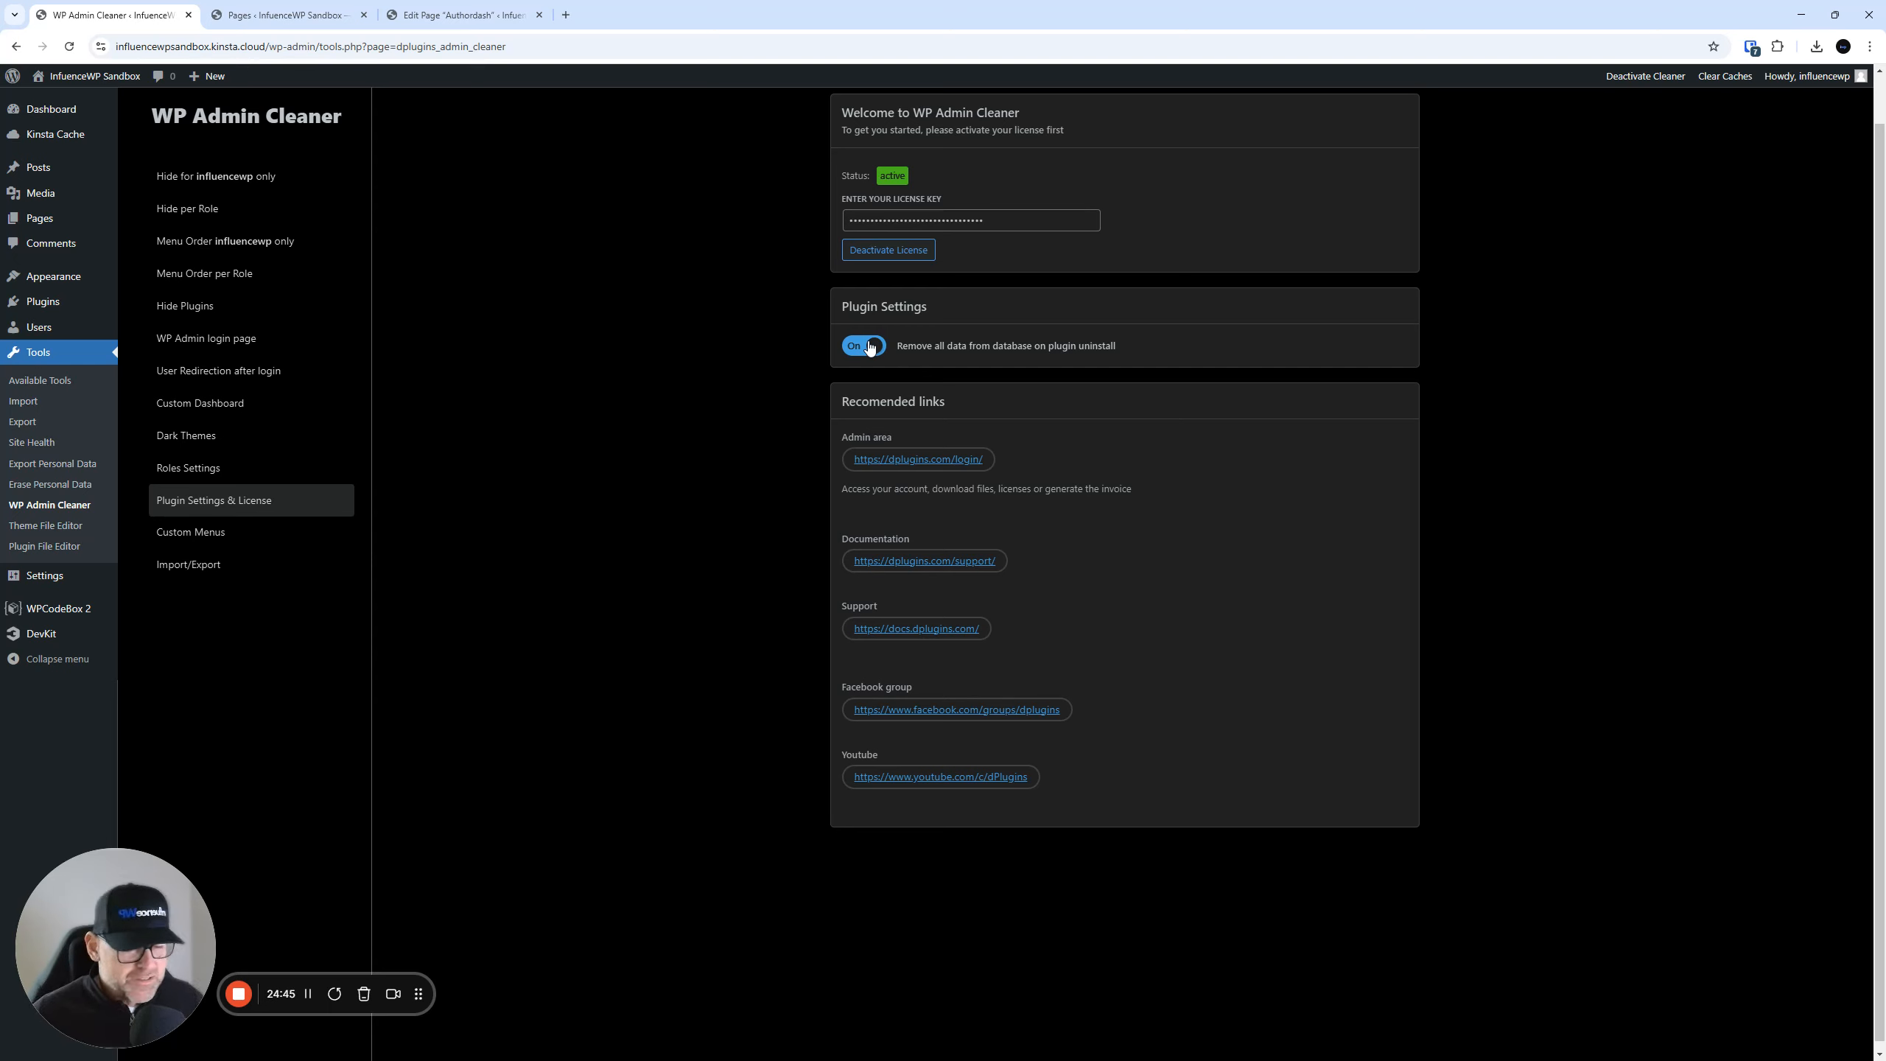
click(870, 347)
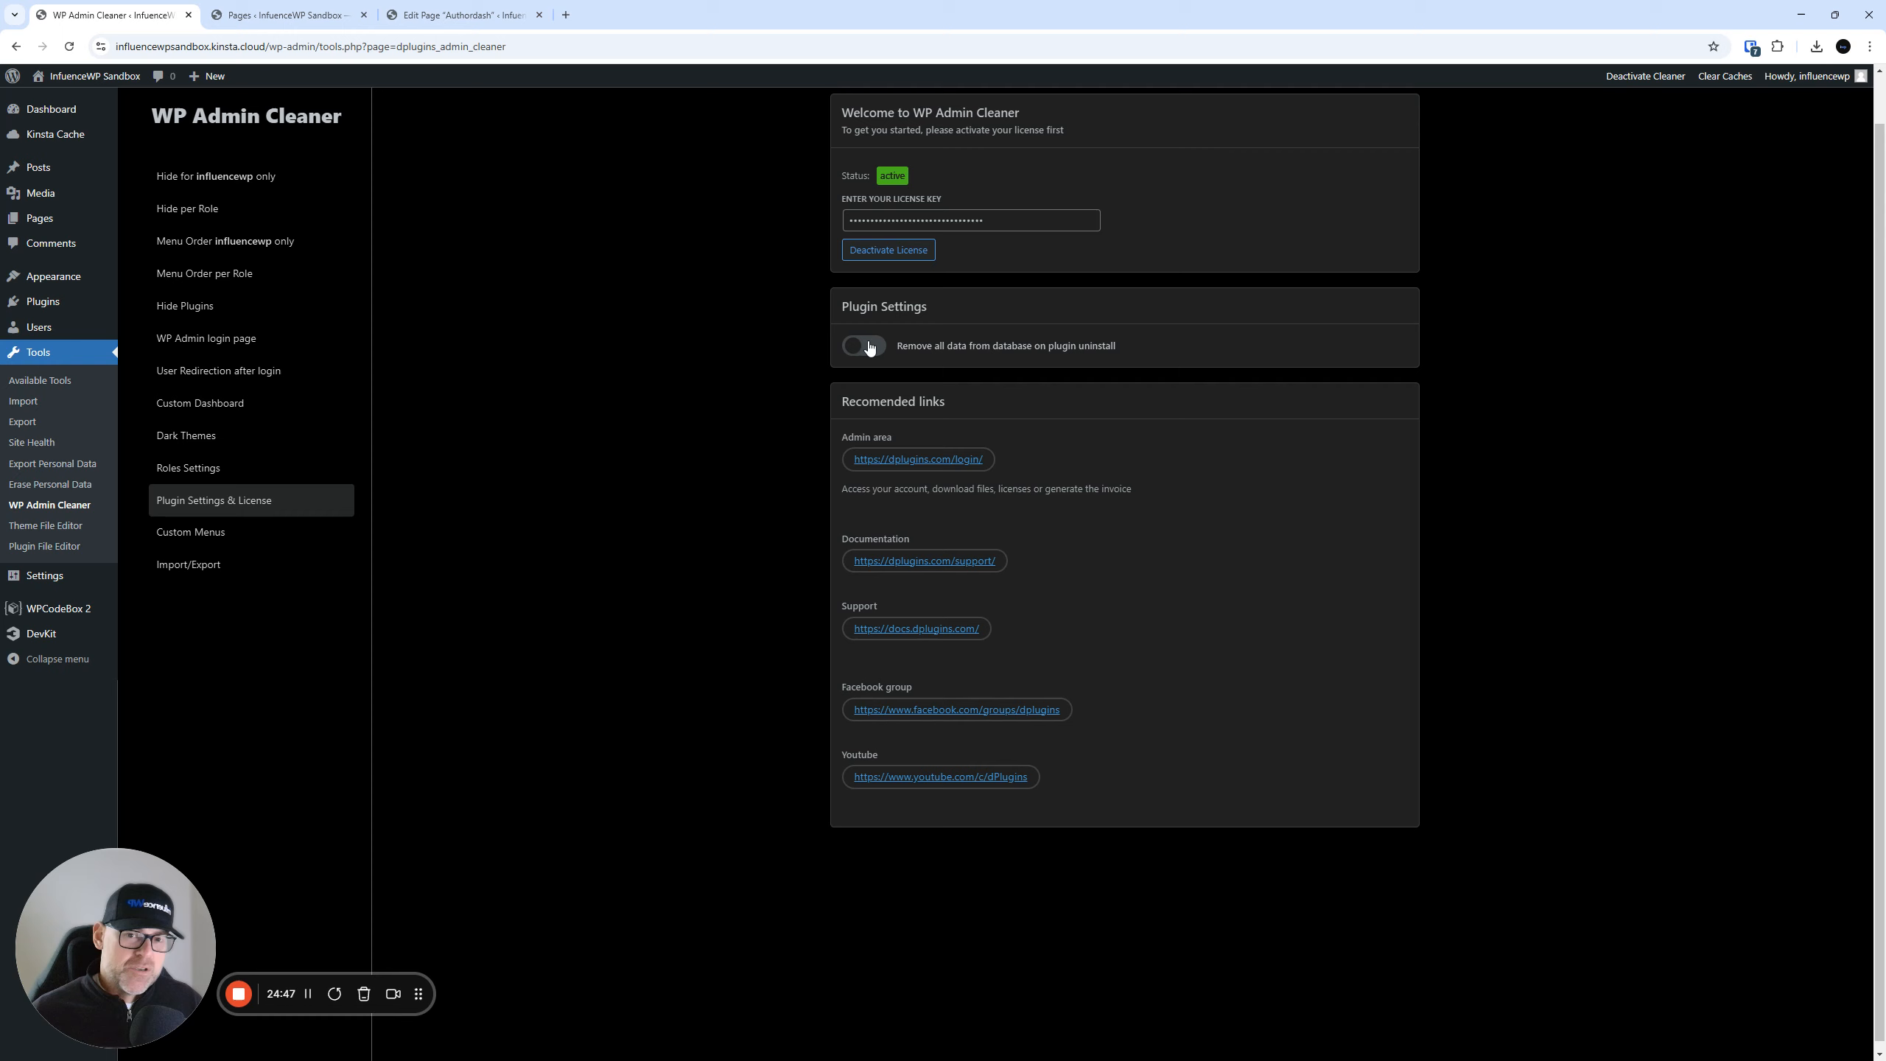
click(869, 350)
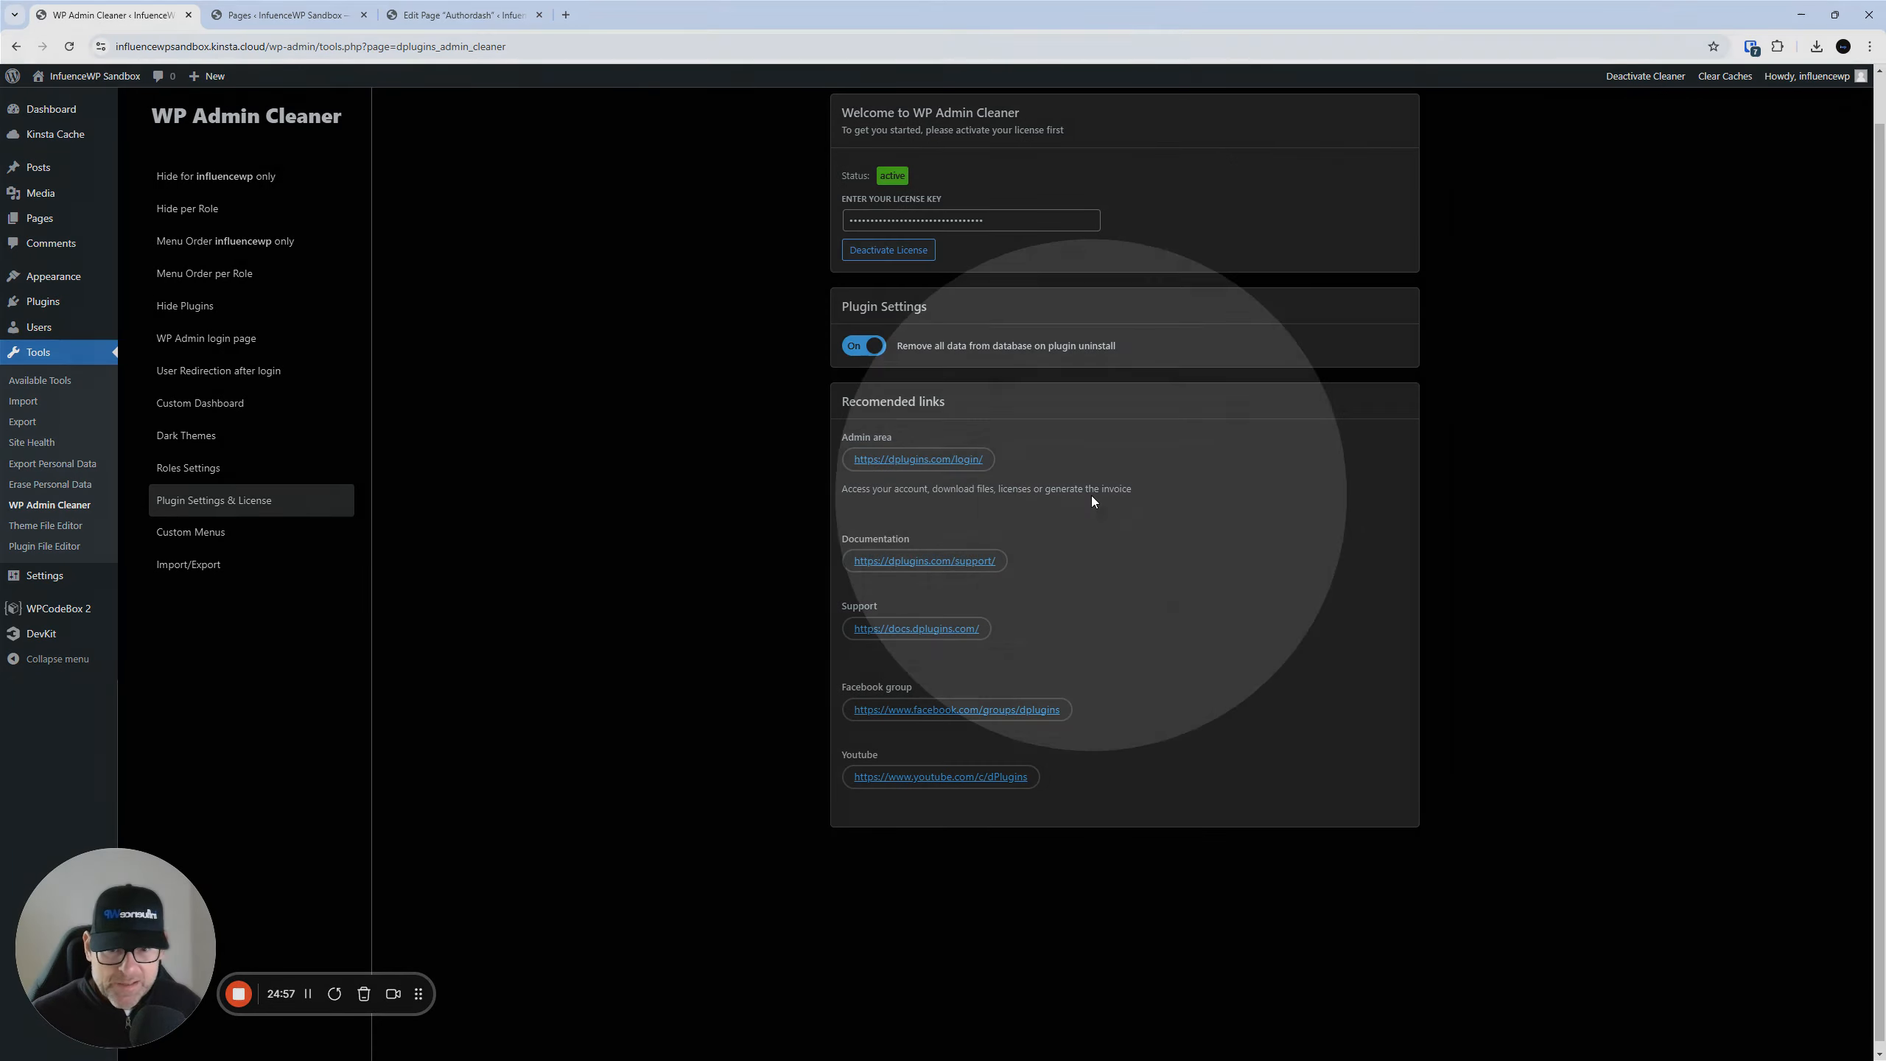
- Register a custom menu item named Test Menu Item with the dashicons-admin-network key icon
click(210, 535)
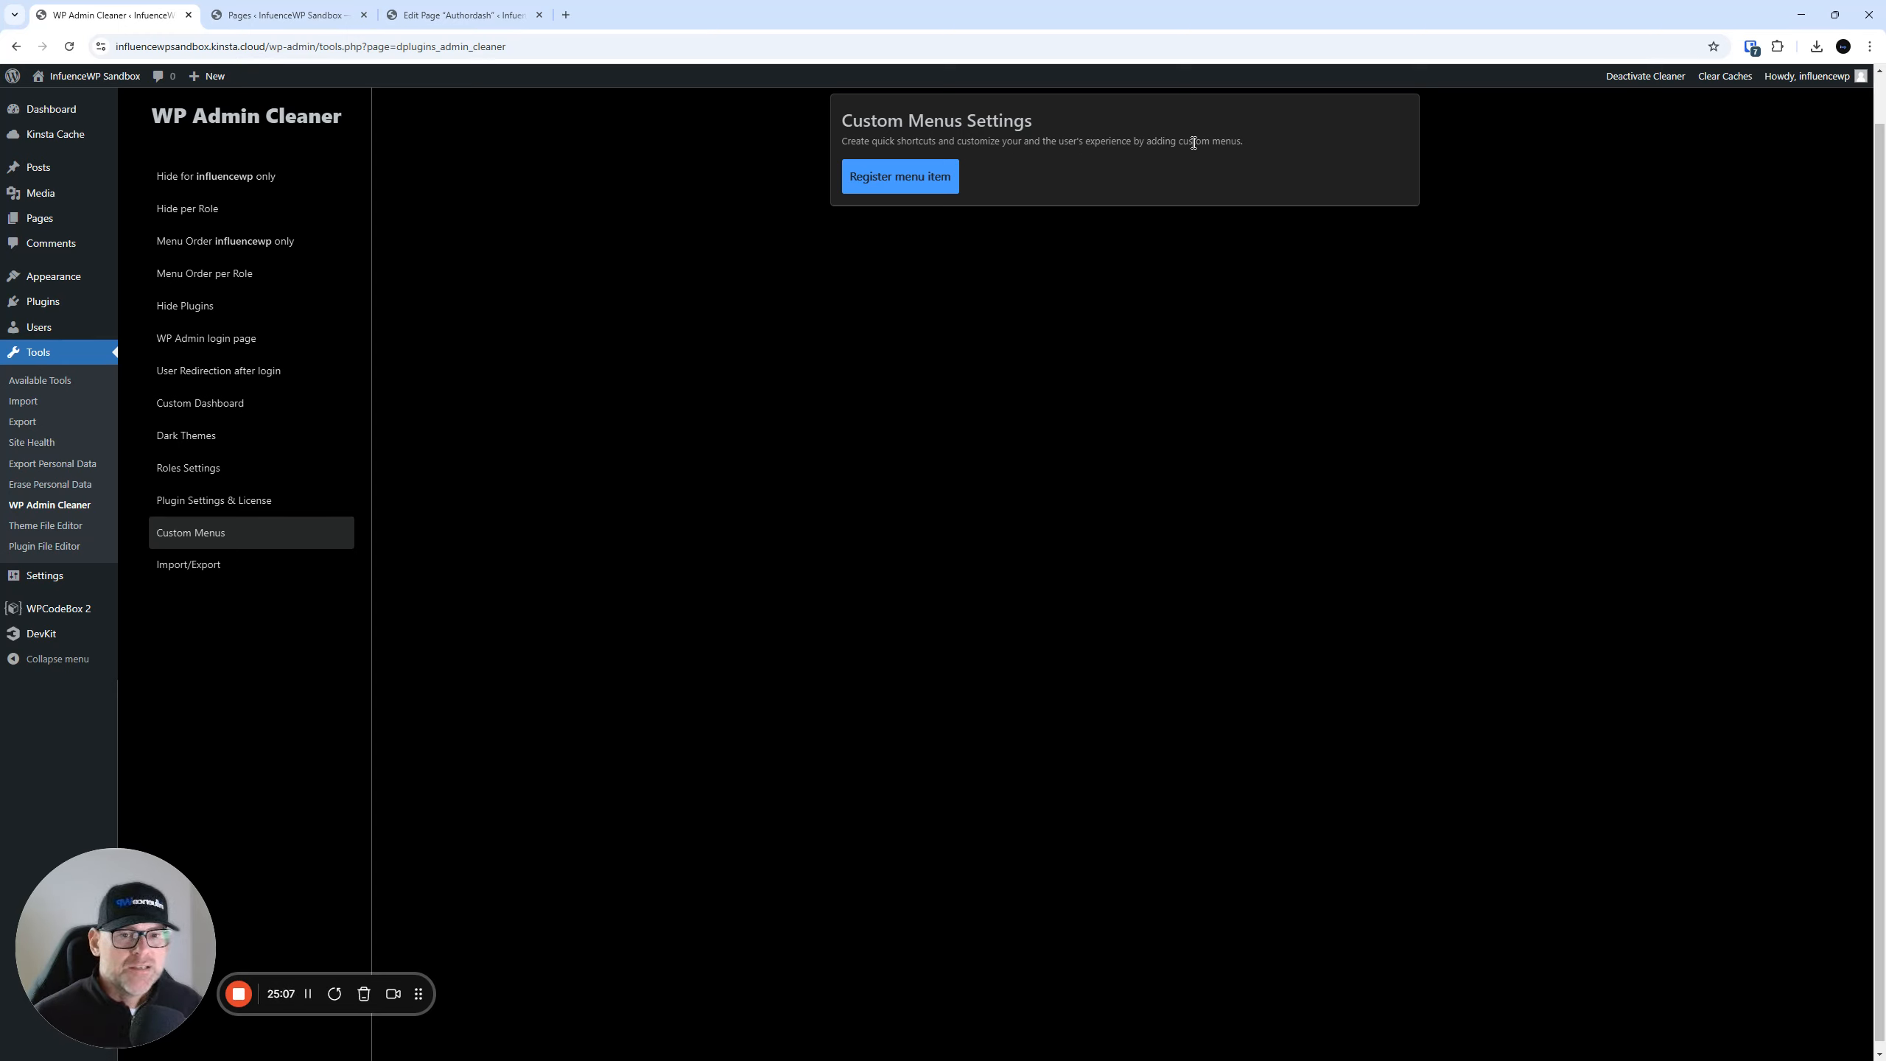
click(909, 182)
click(1009, 246)
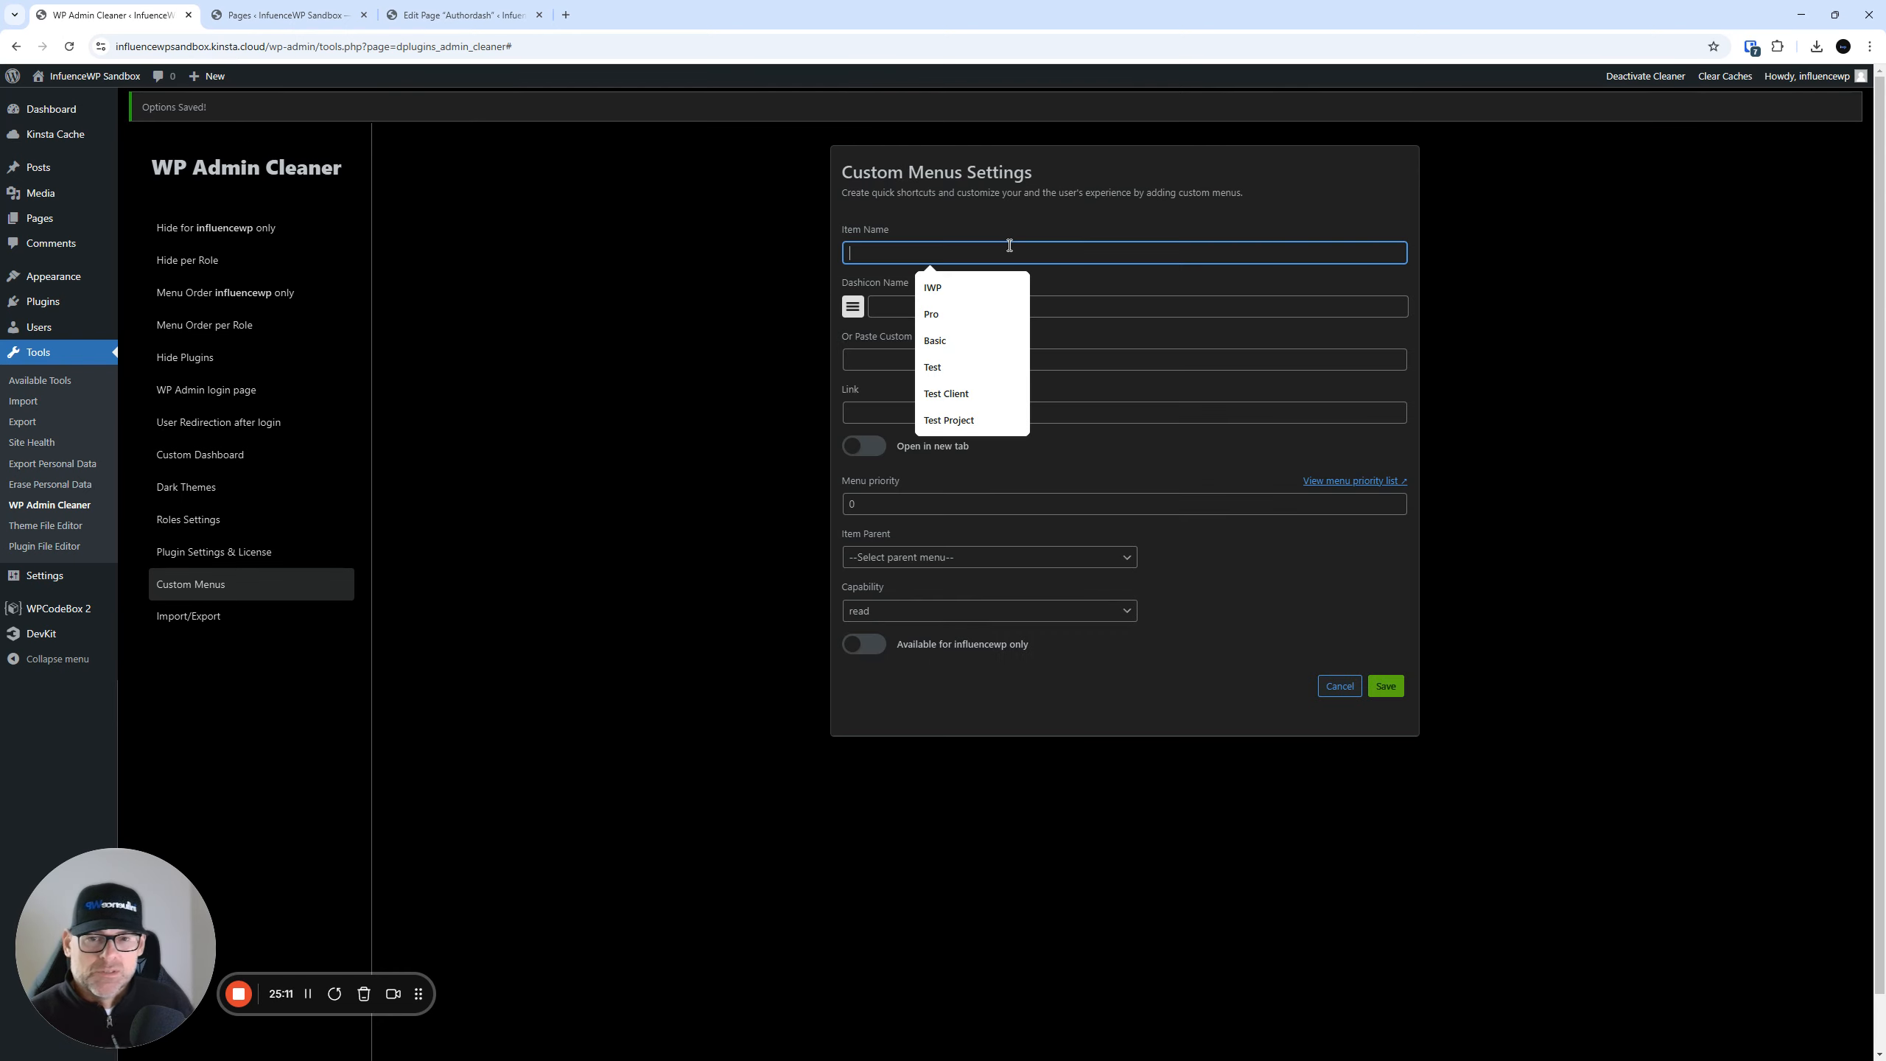
text(Test Menu Item)
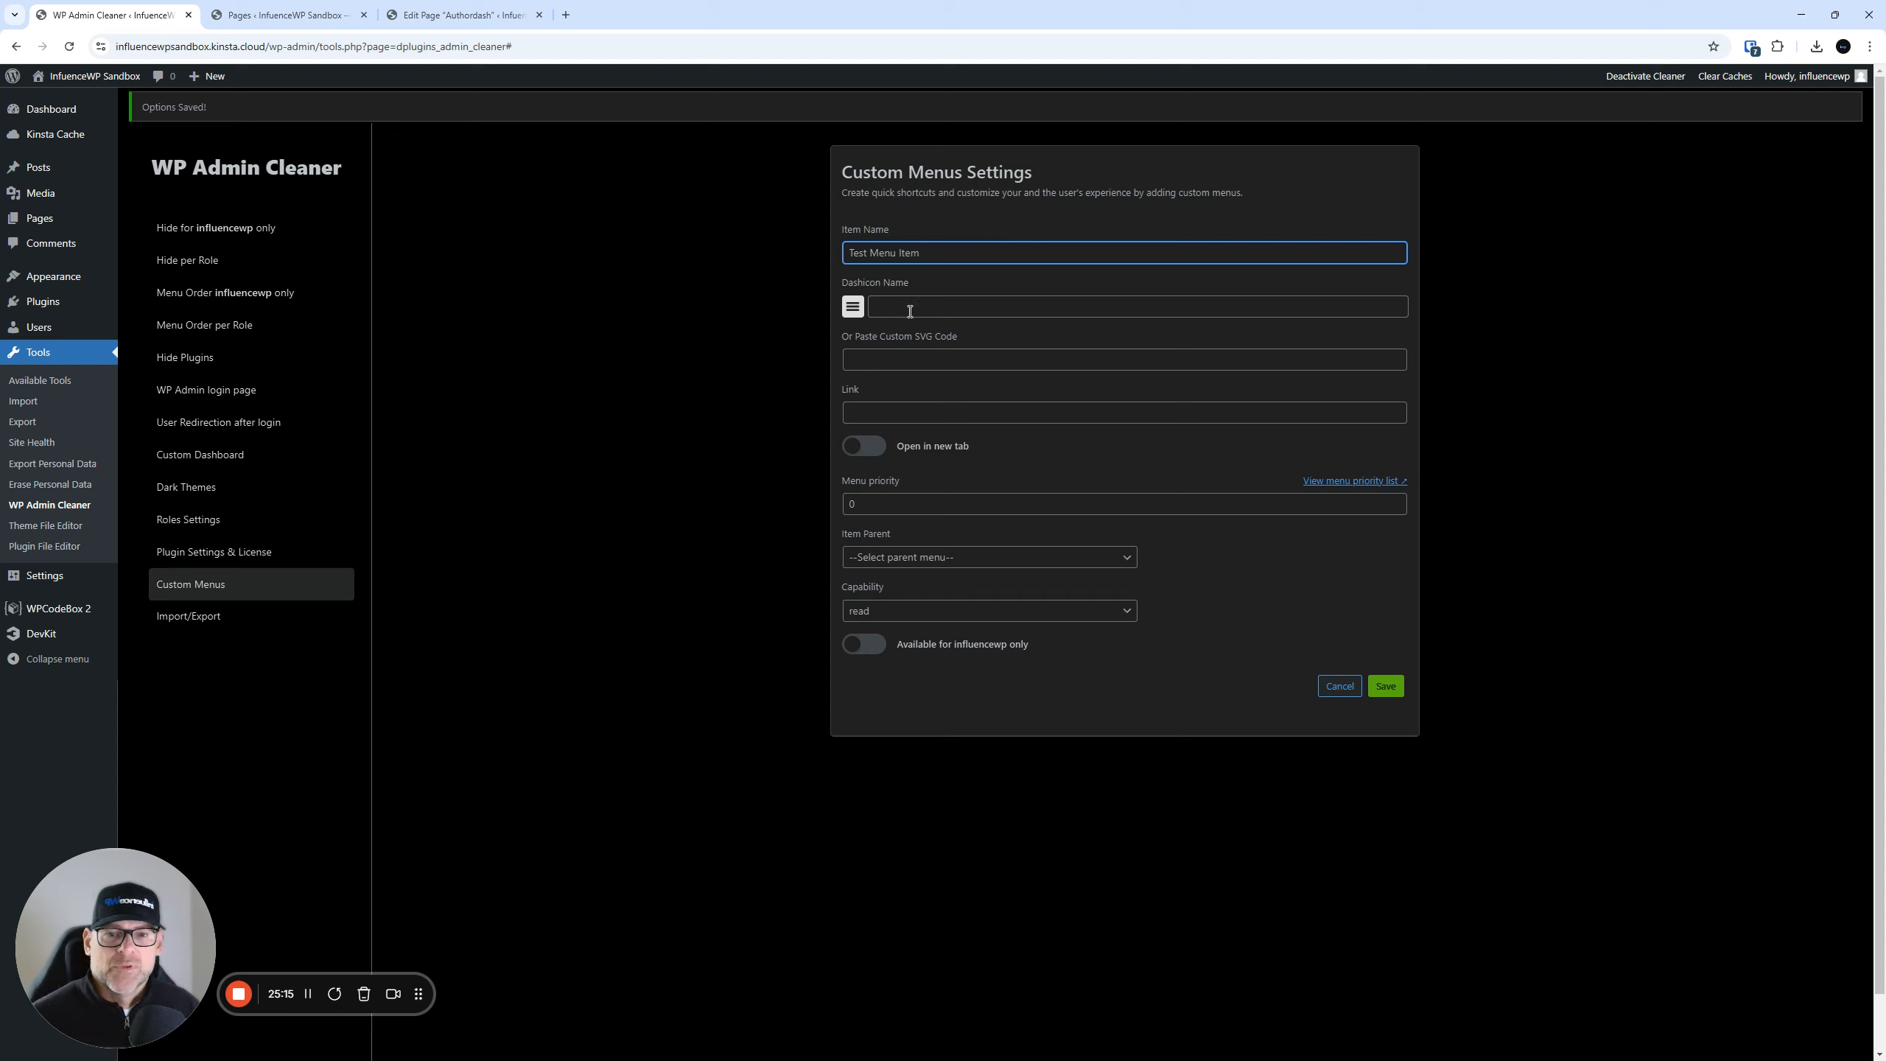
click(856, 307)
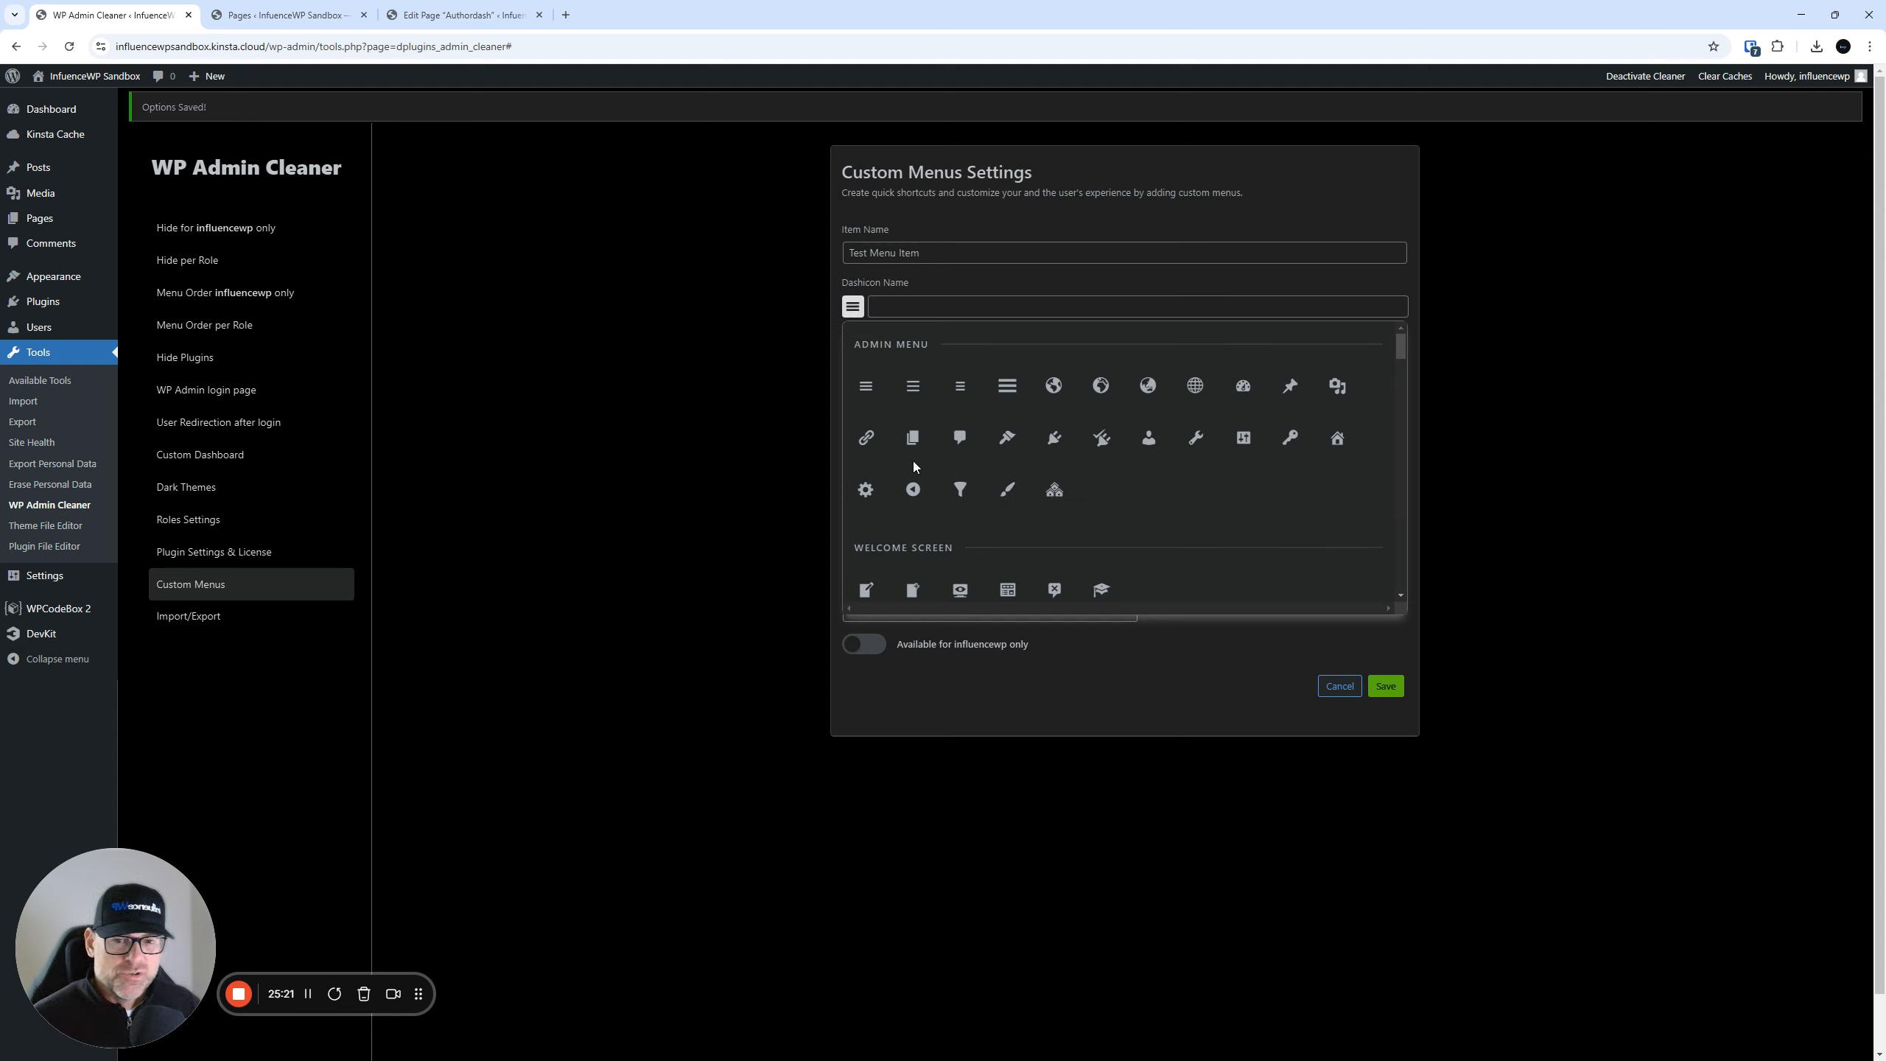
click(1291, 440)
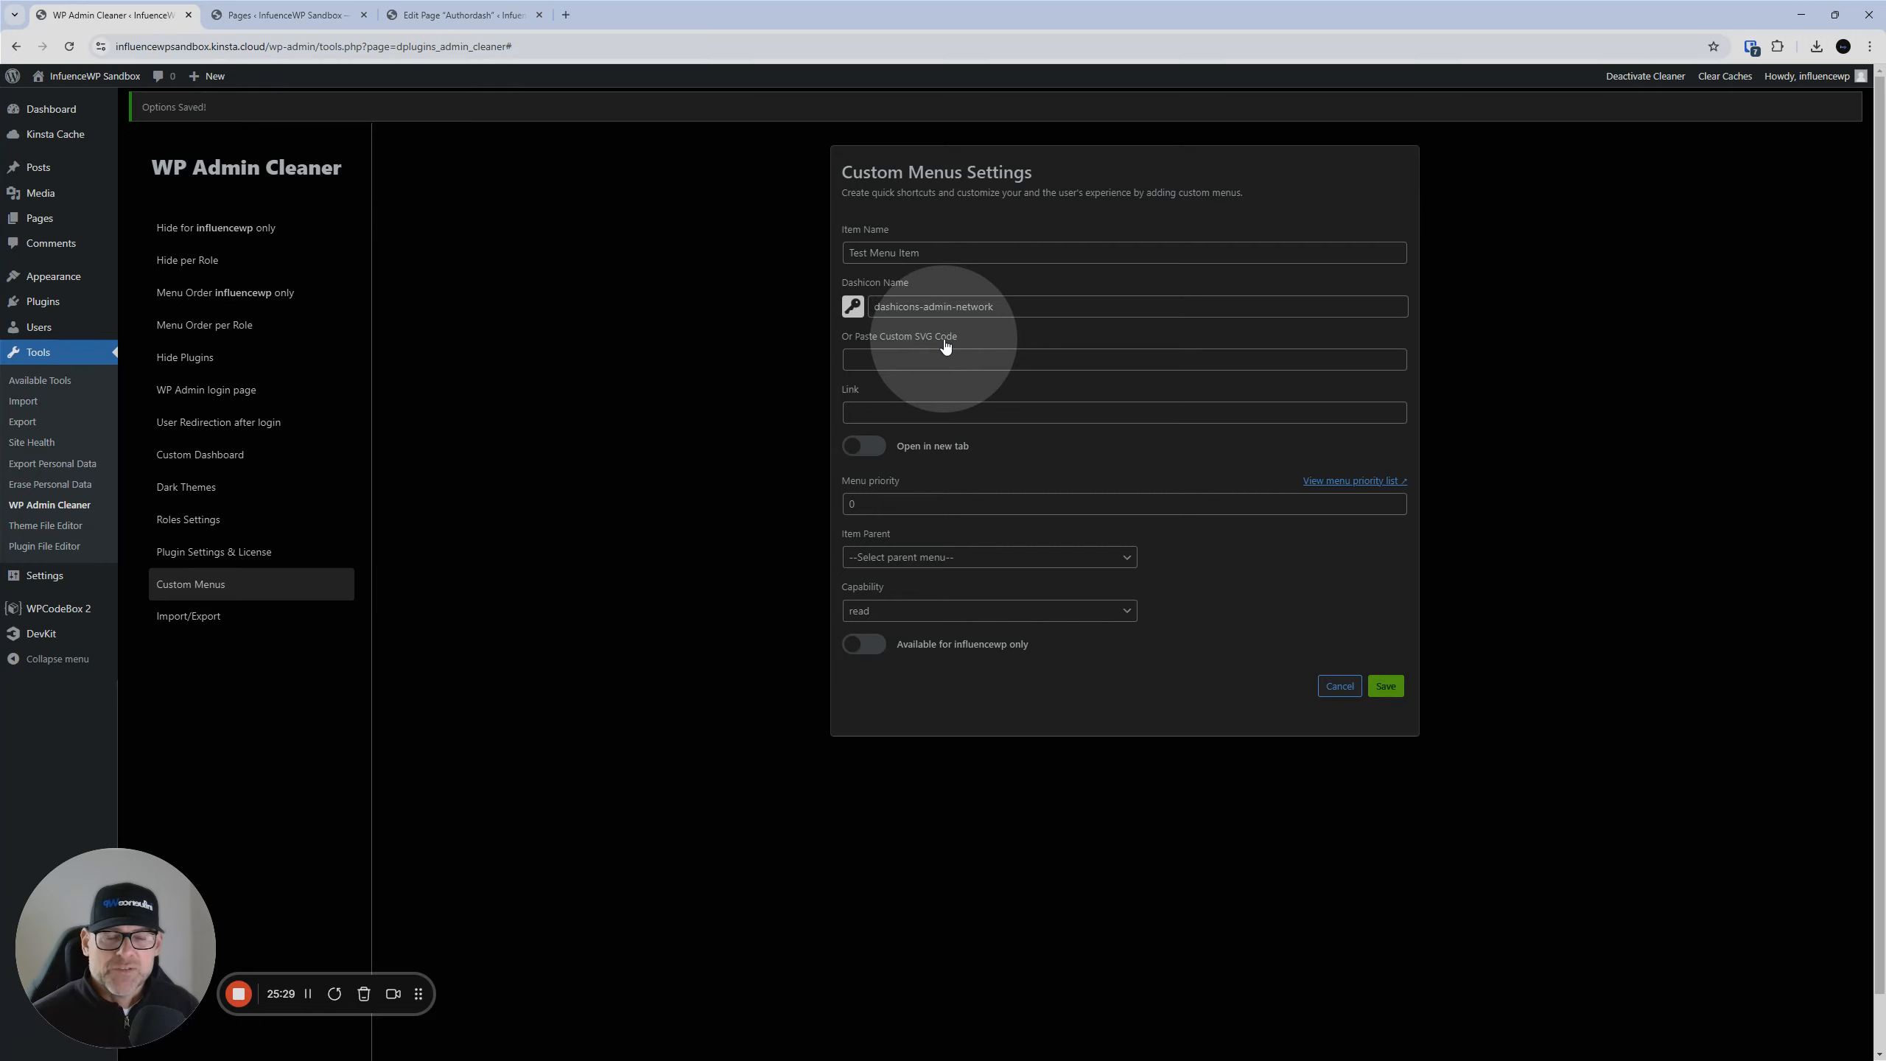
click(881, 408)
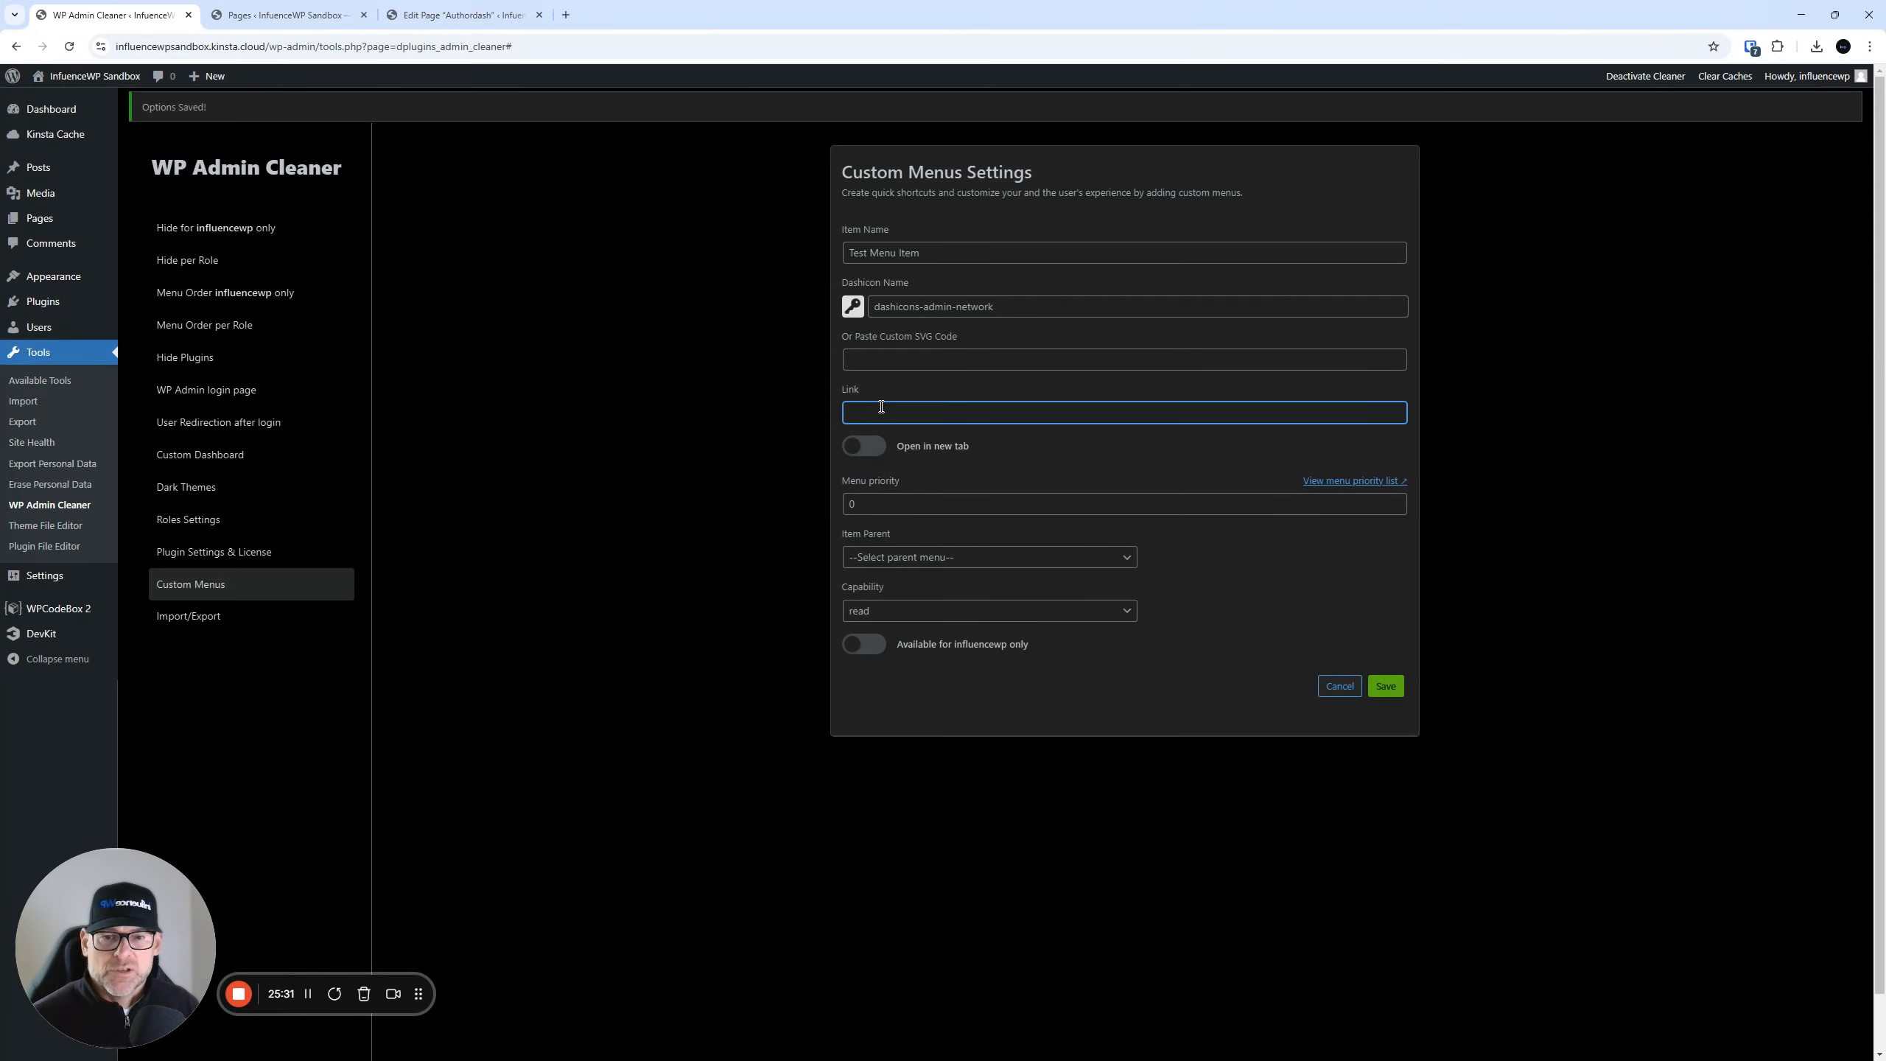
text(htt)
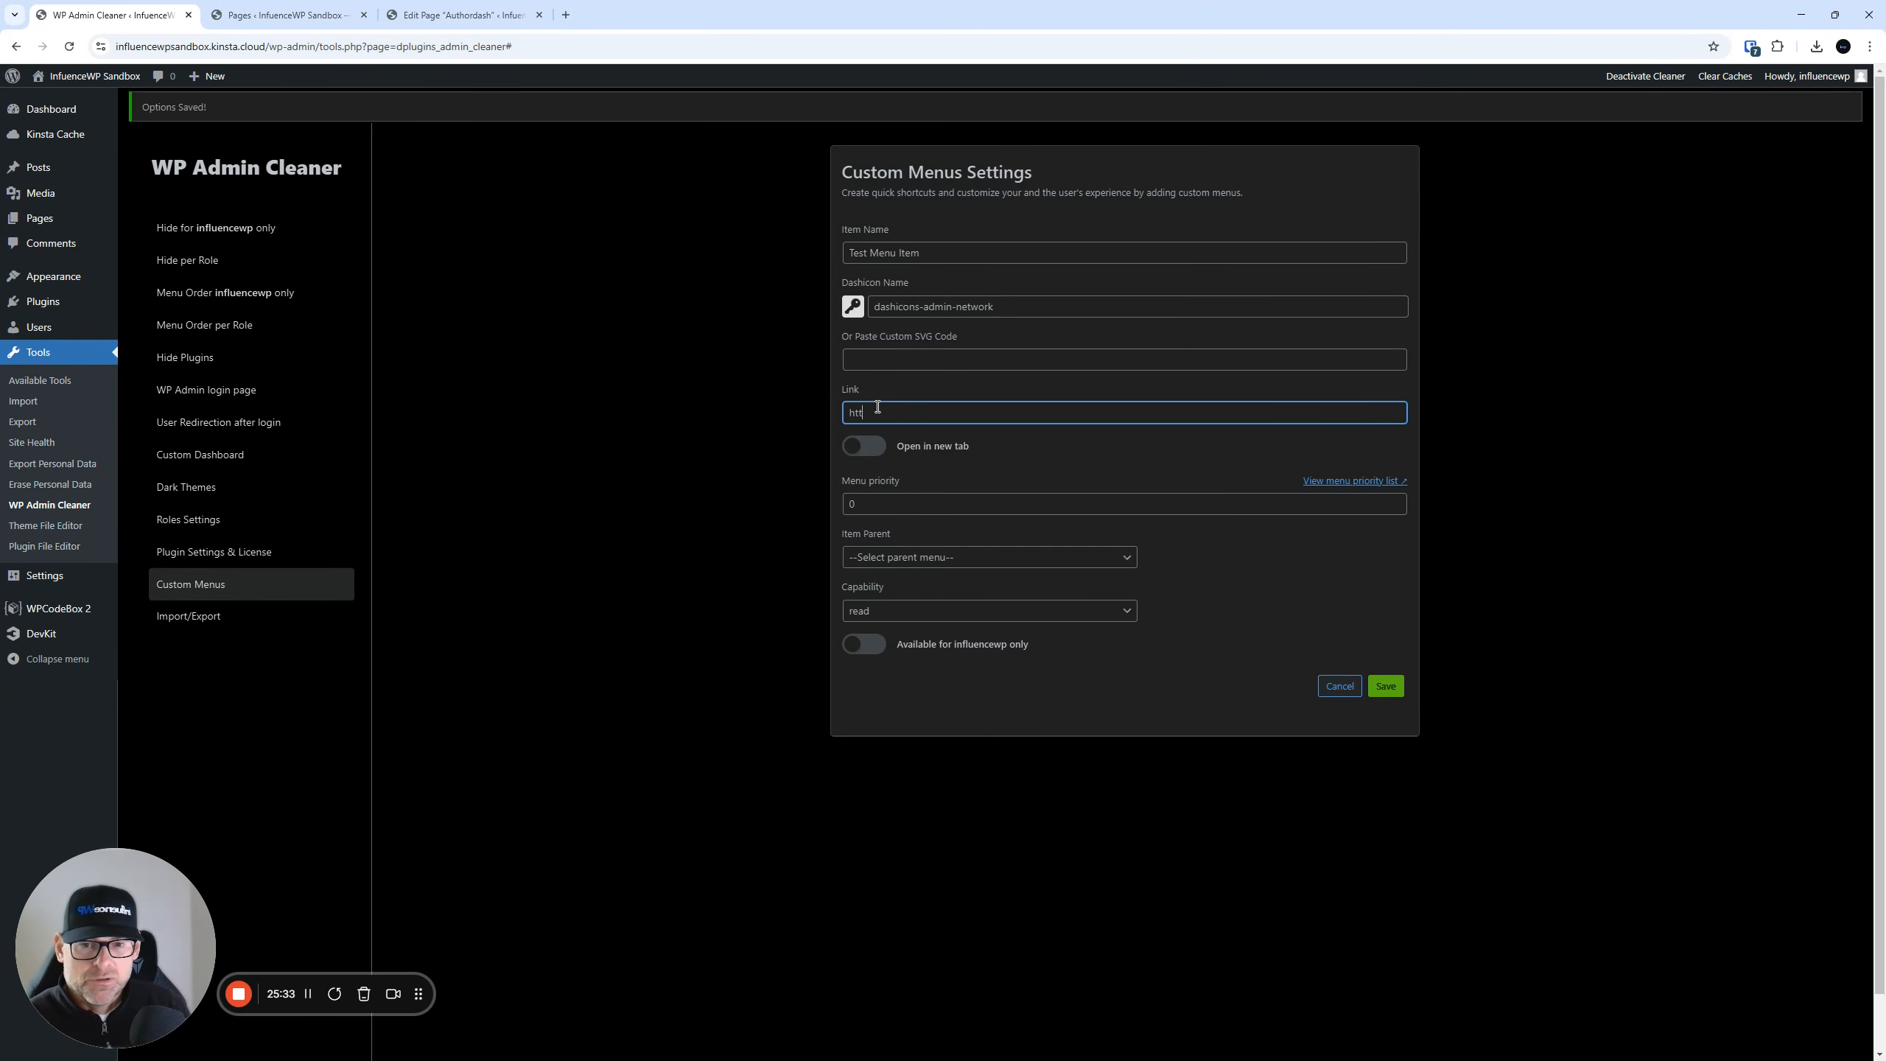
text(ps:)
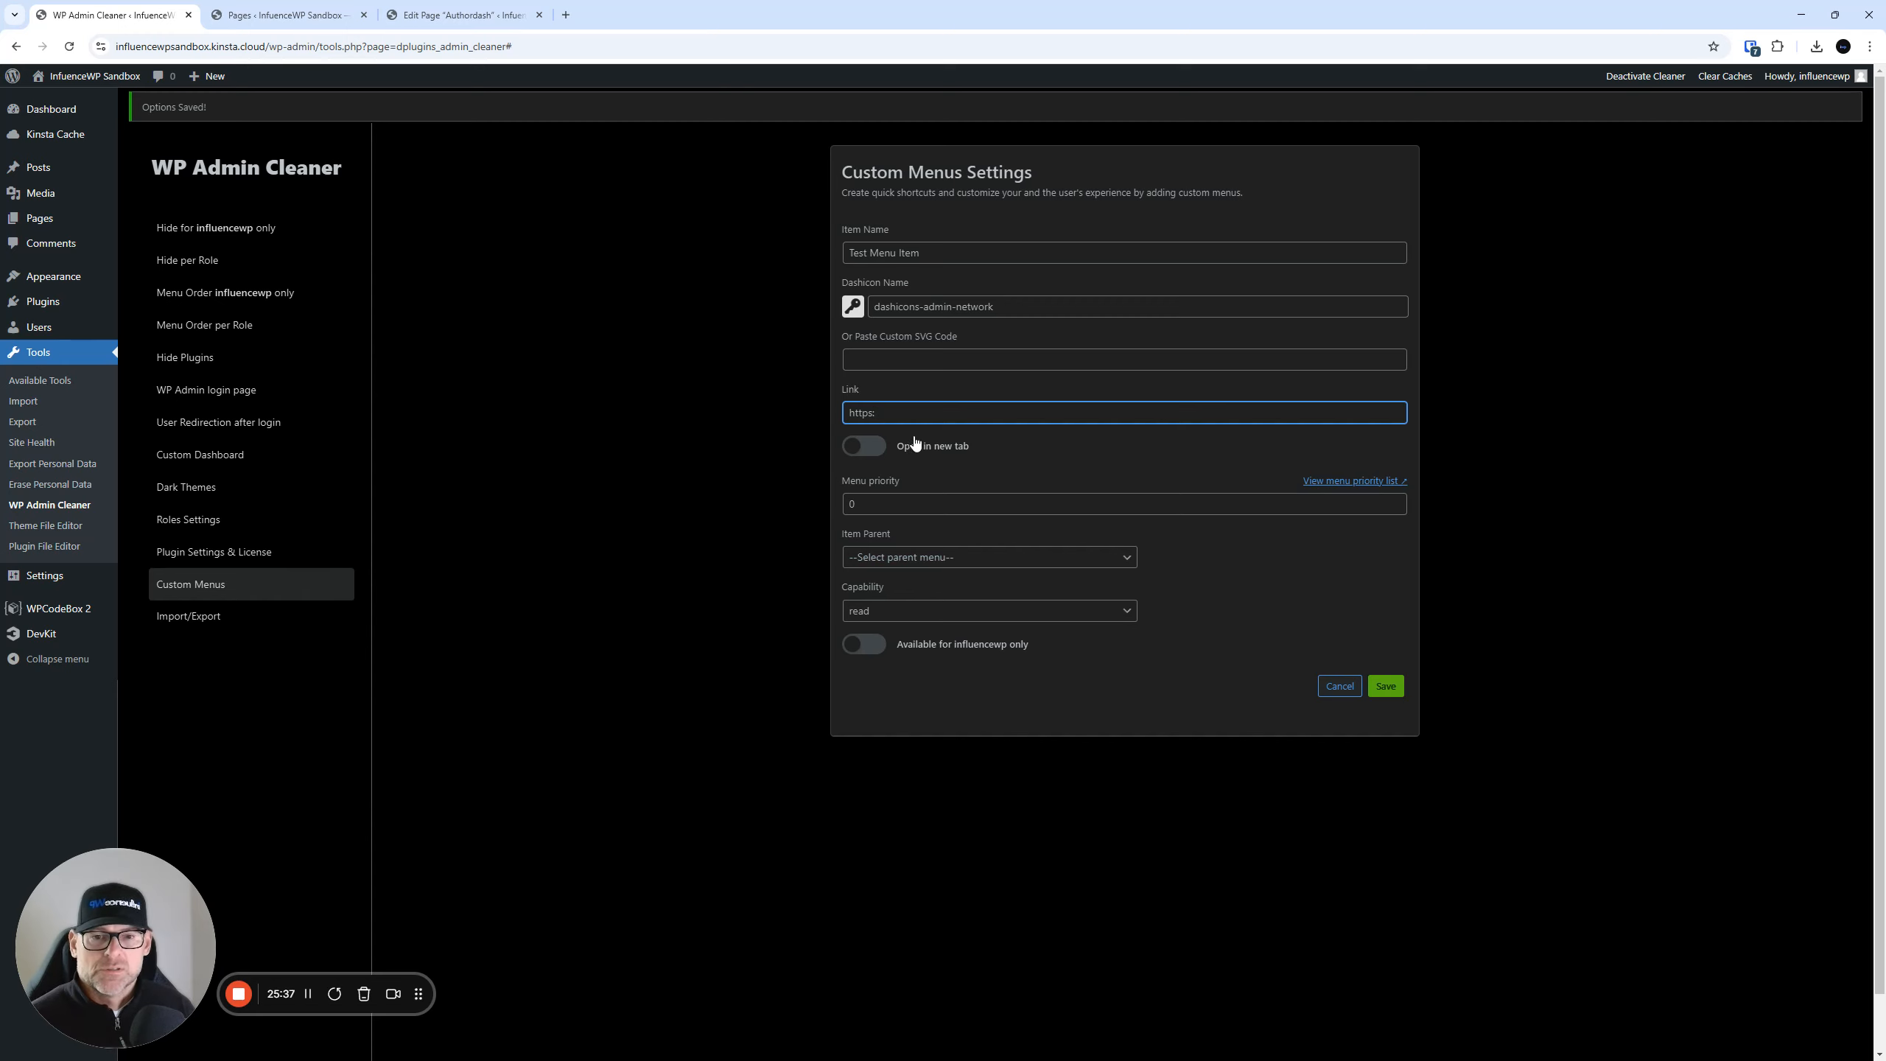
key(BackSpace)
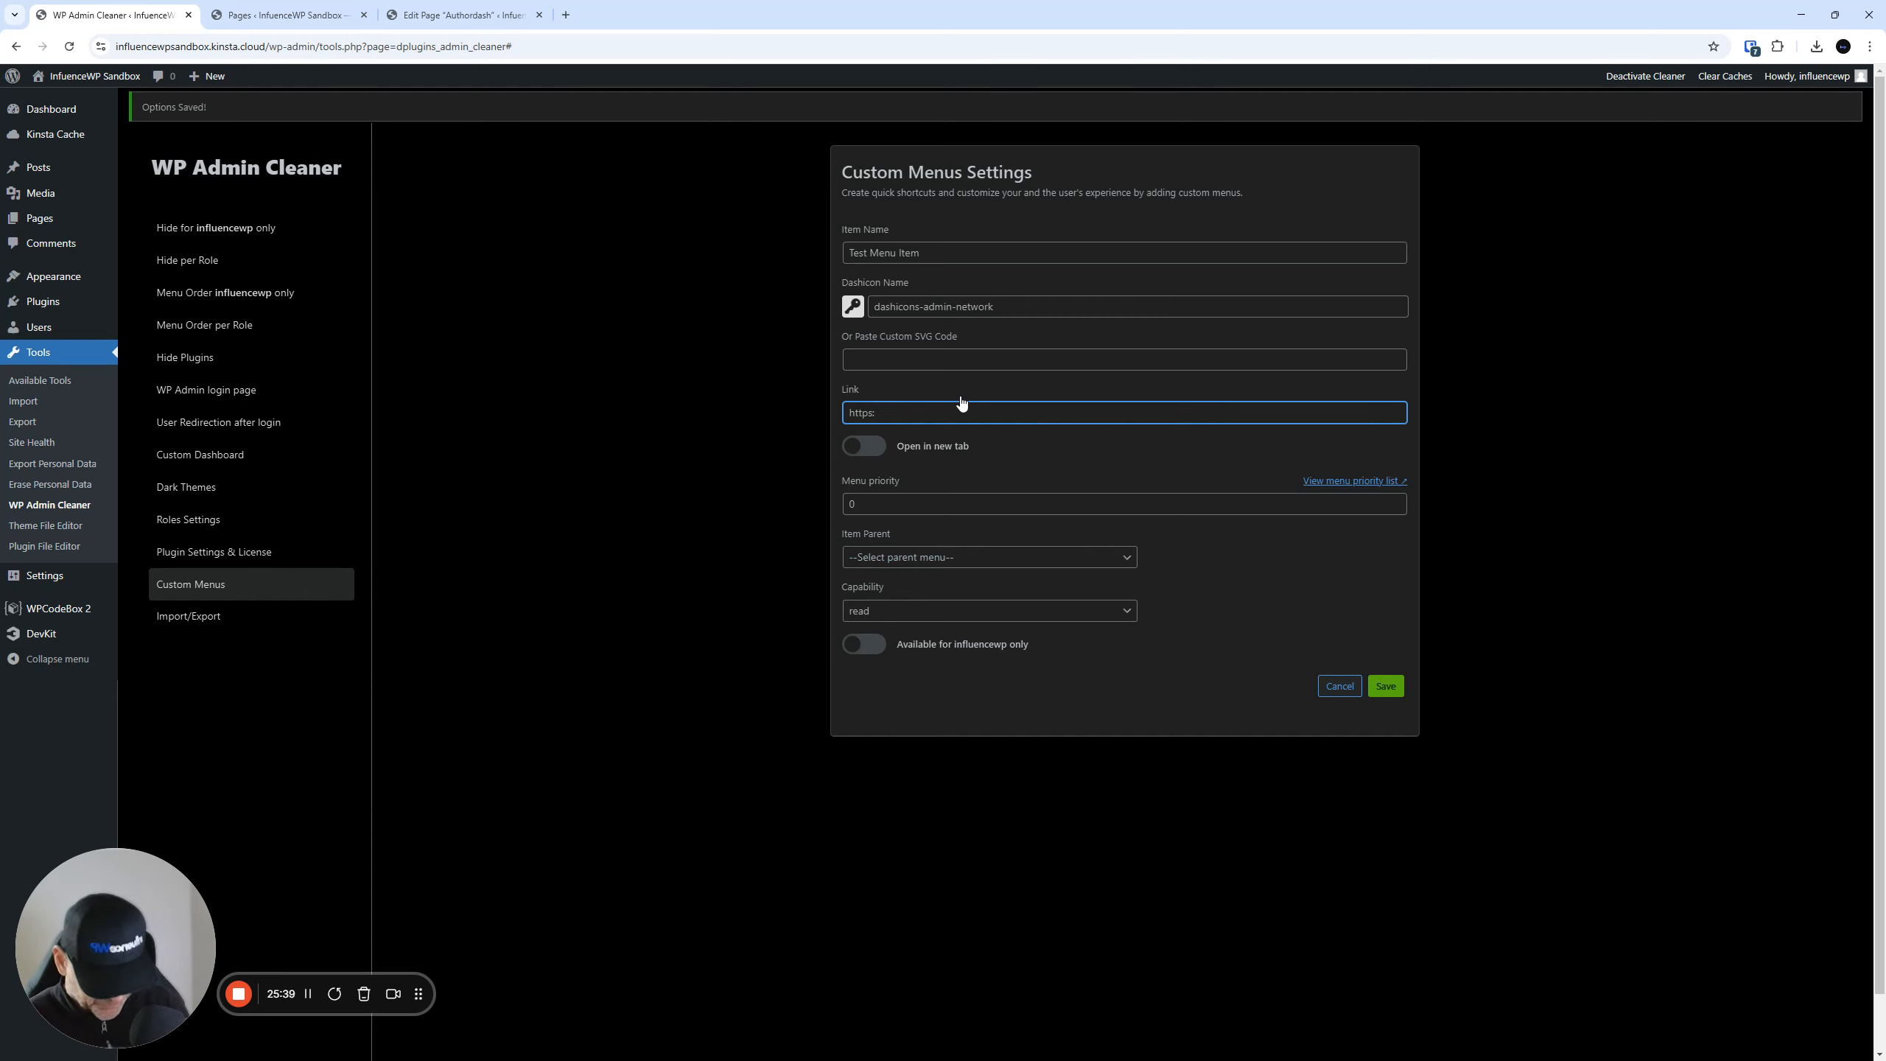
- Refresh the Pages list, copy the Authordash page's address and set it as the custom menu item's link
click(282, 14)
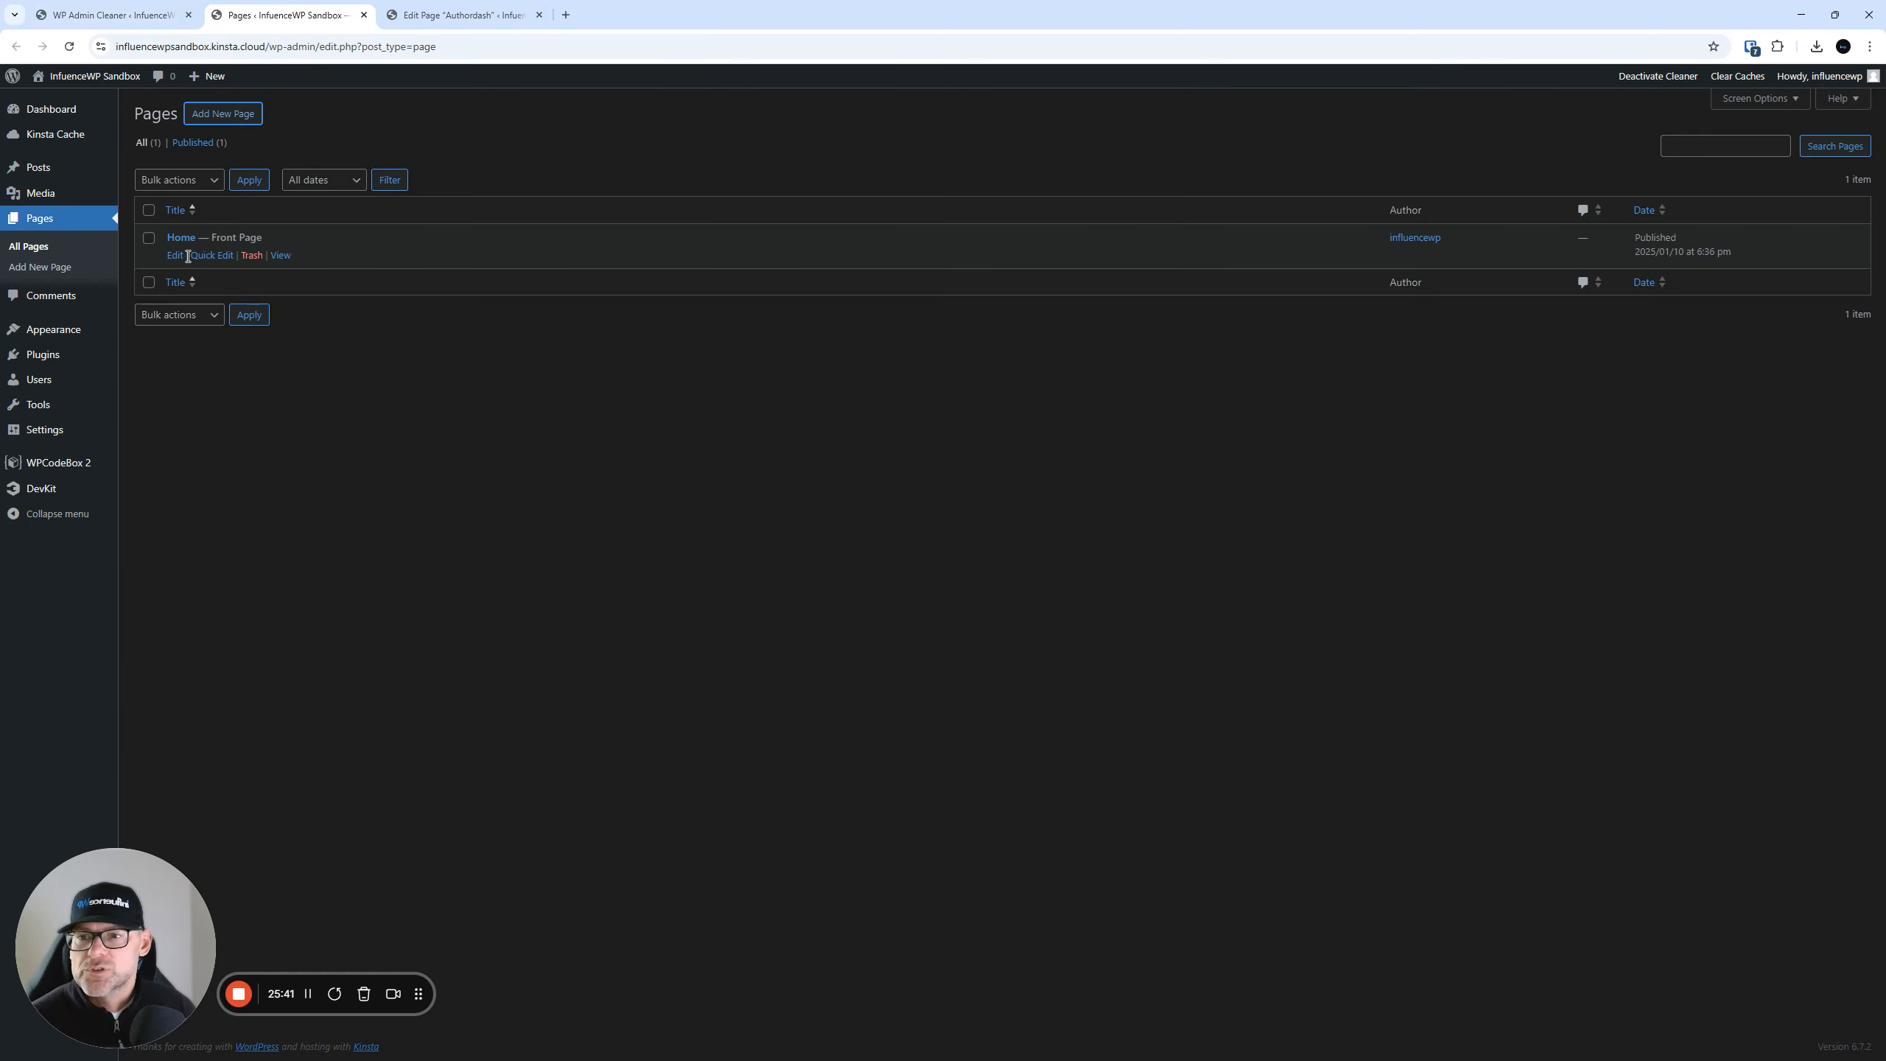
click(69, 47)
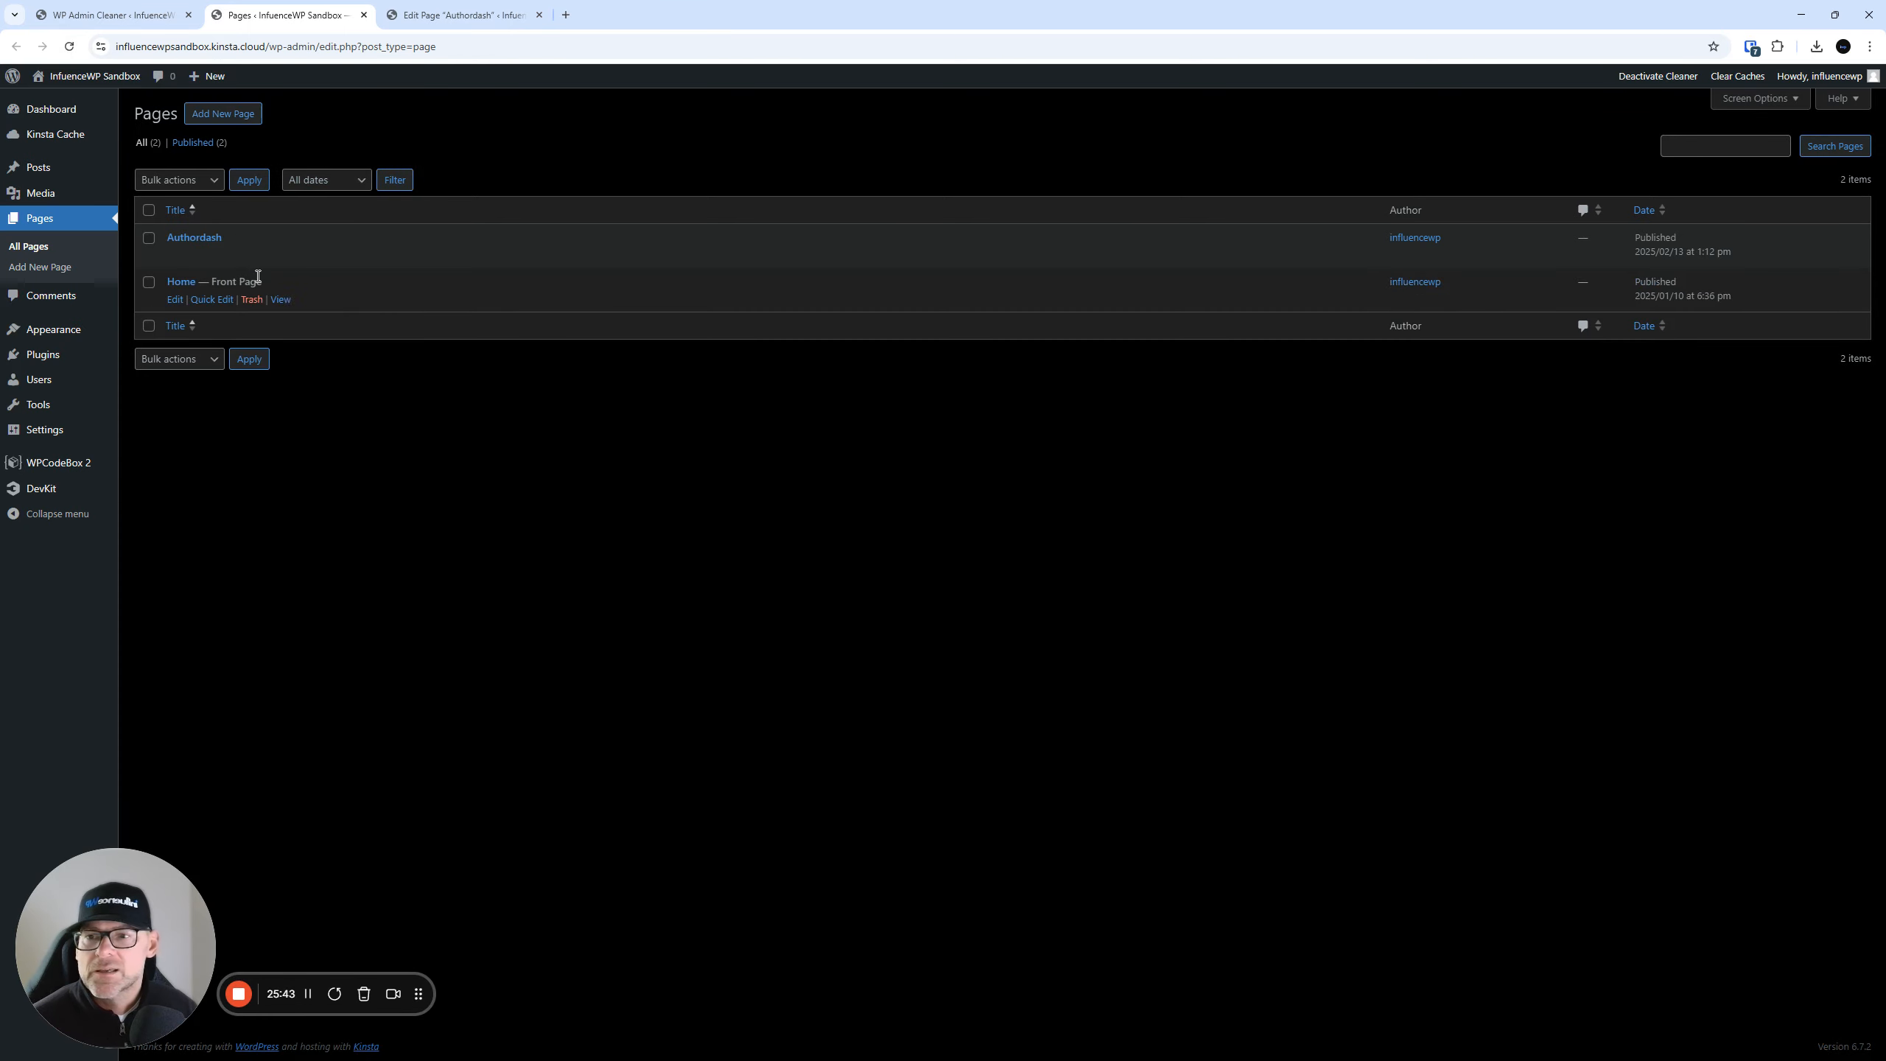
right_click(277, 253)
click(333, 387)
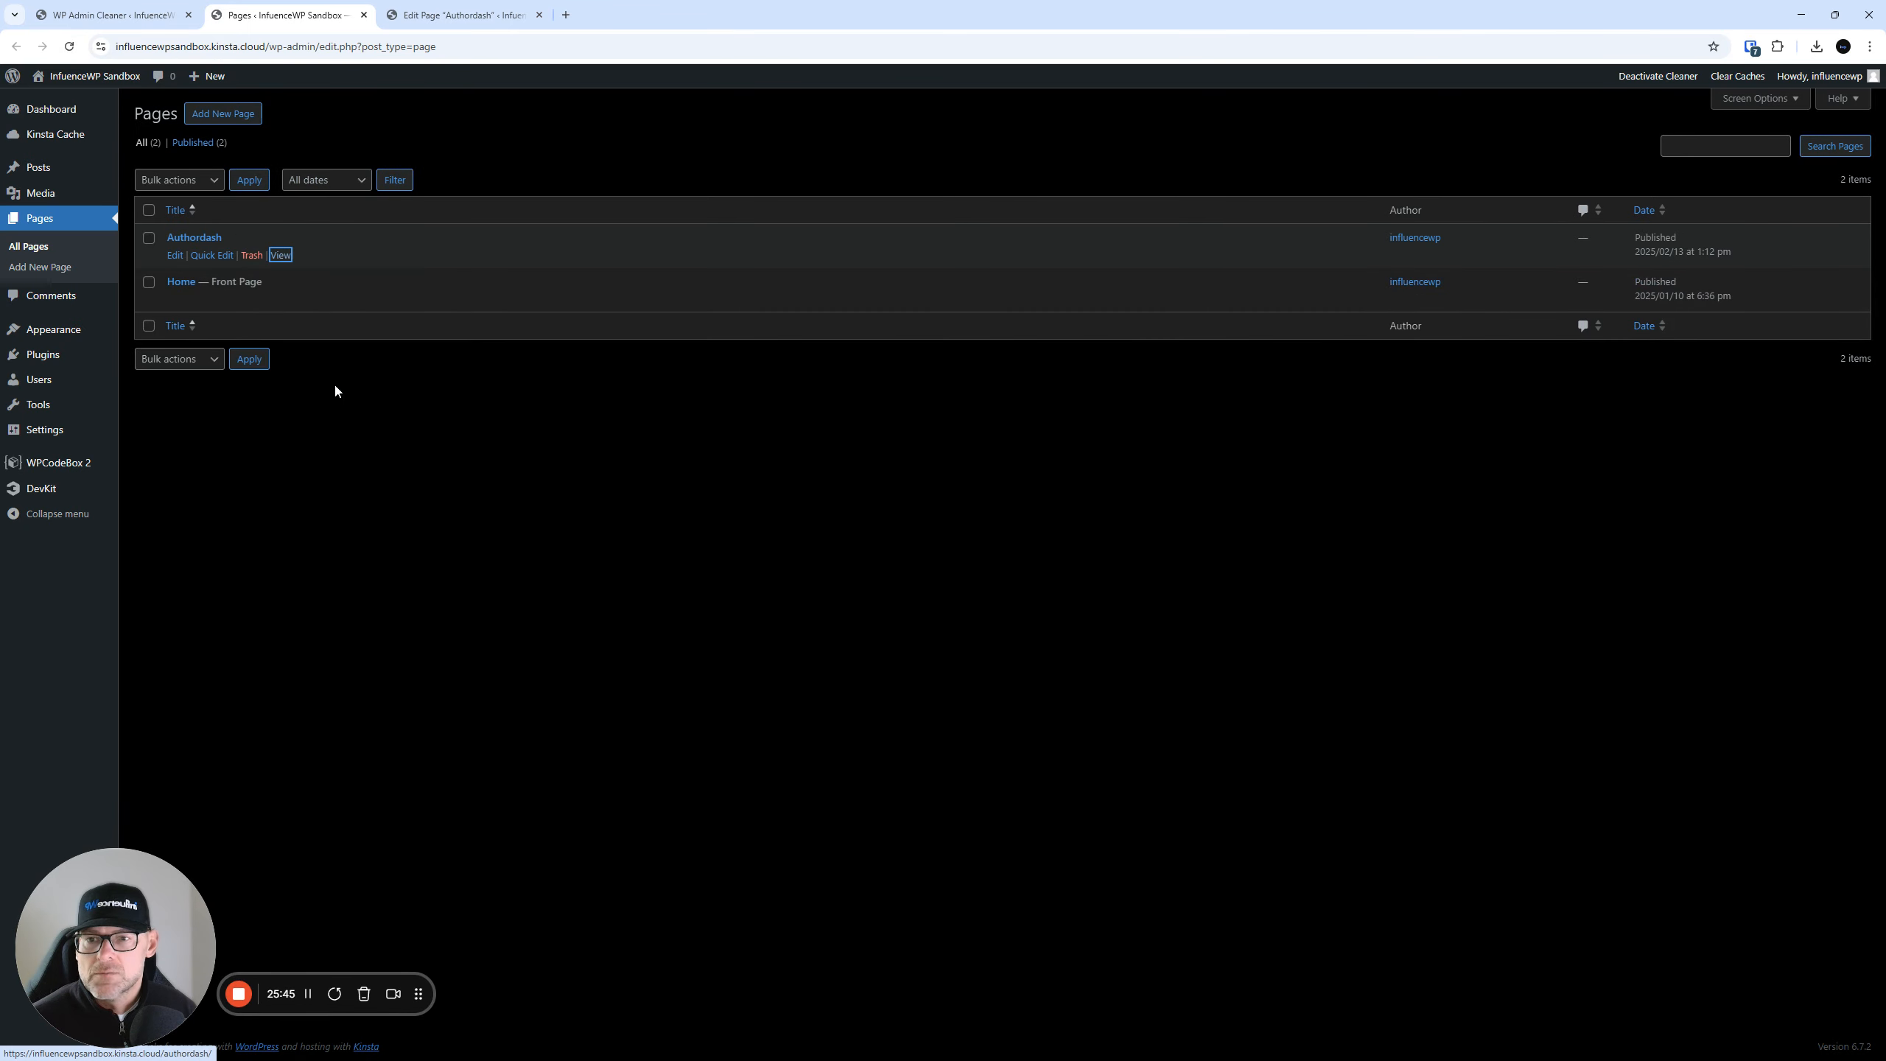
click(464, 11)
click(130, 13)
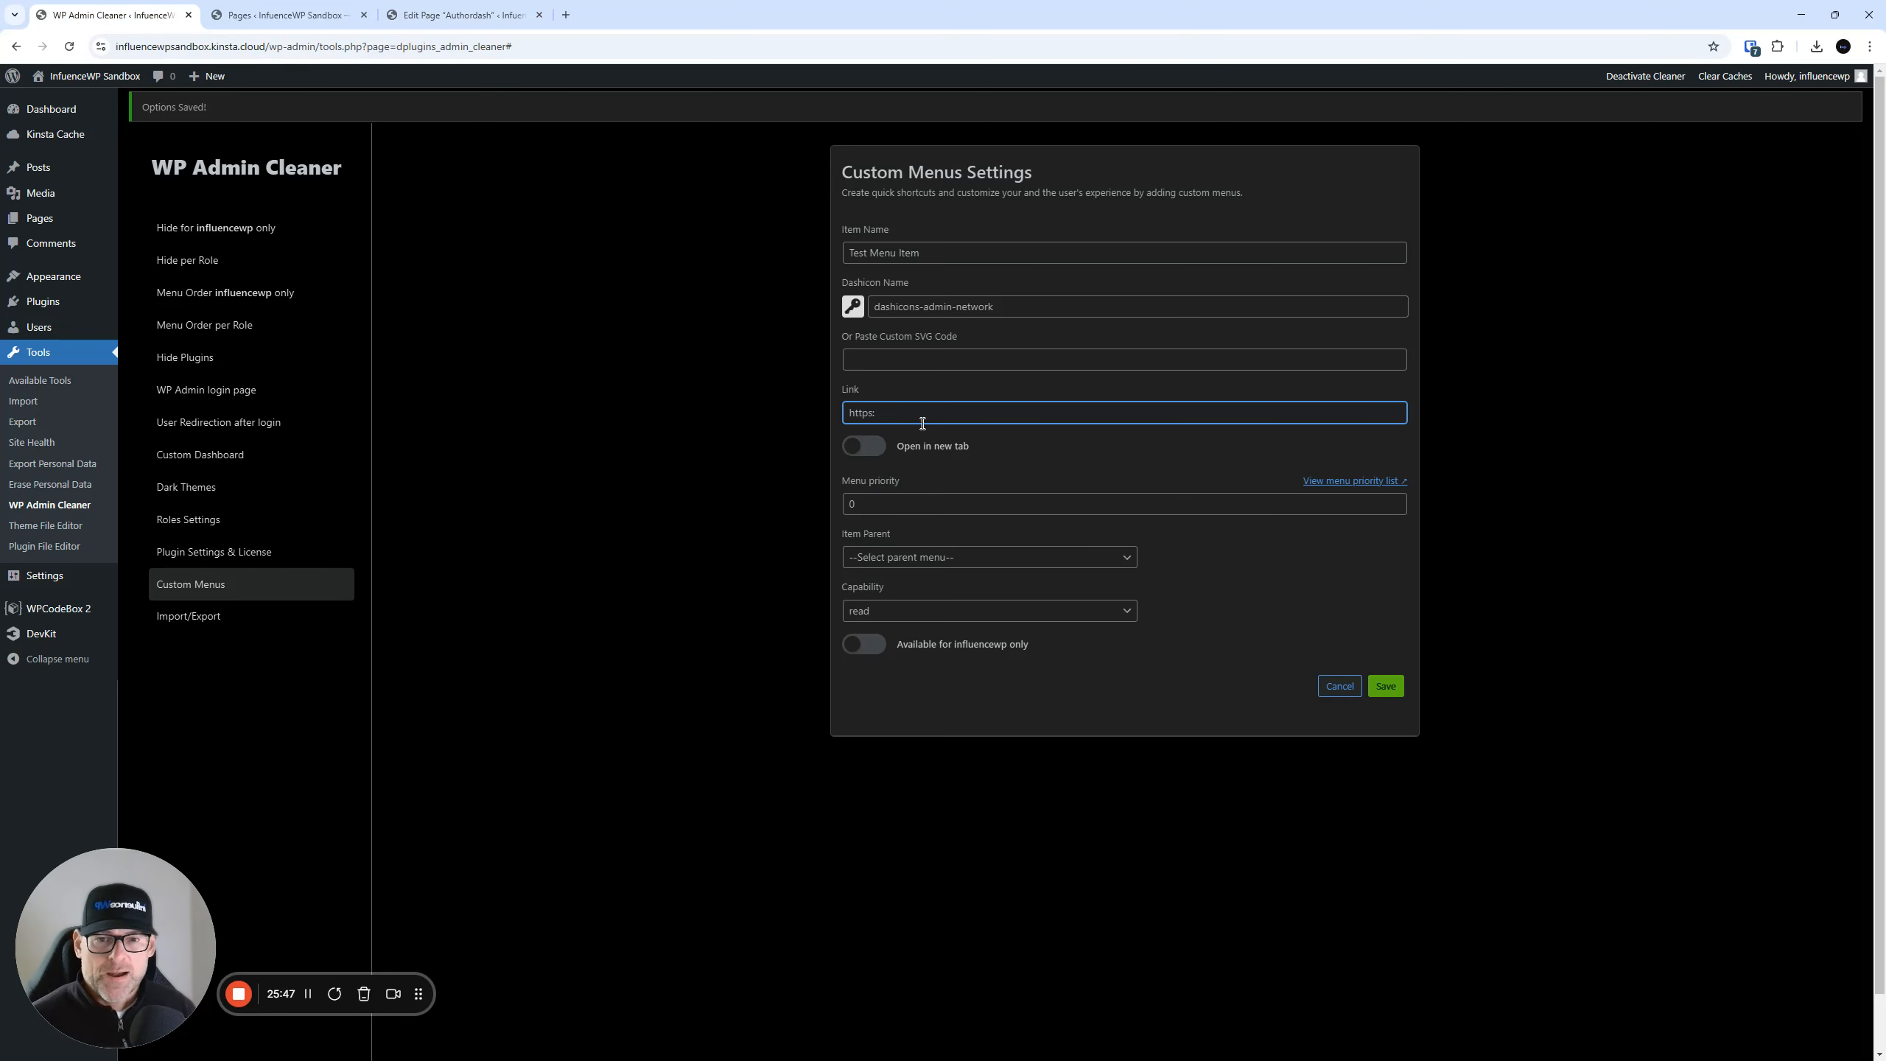
drag(896, 403, 822, 403)
key(ctrl+v)
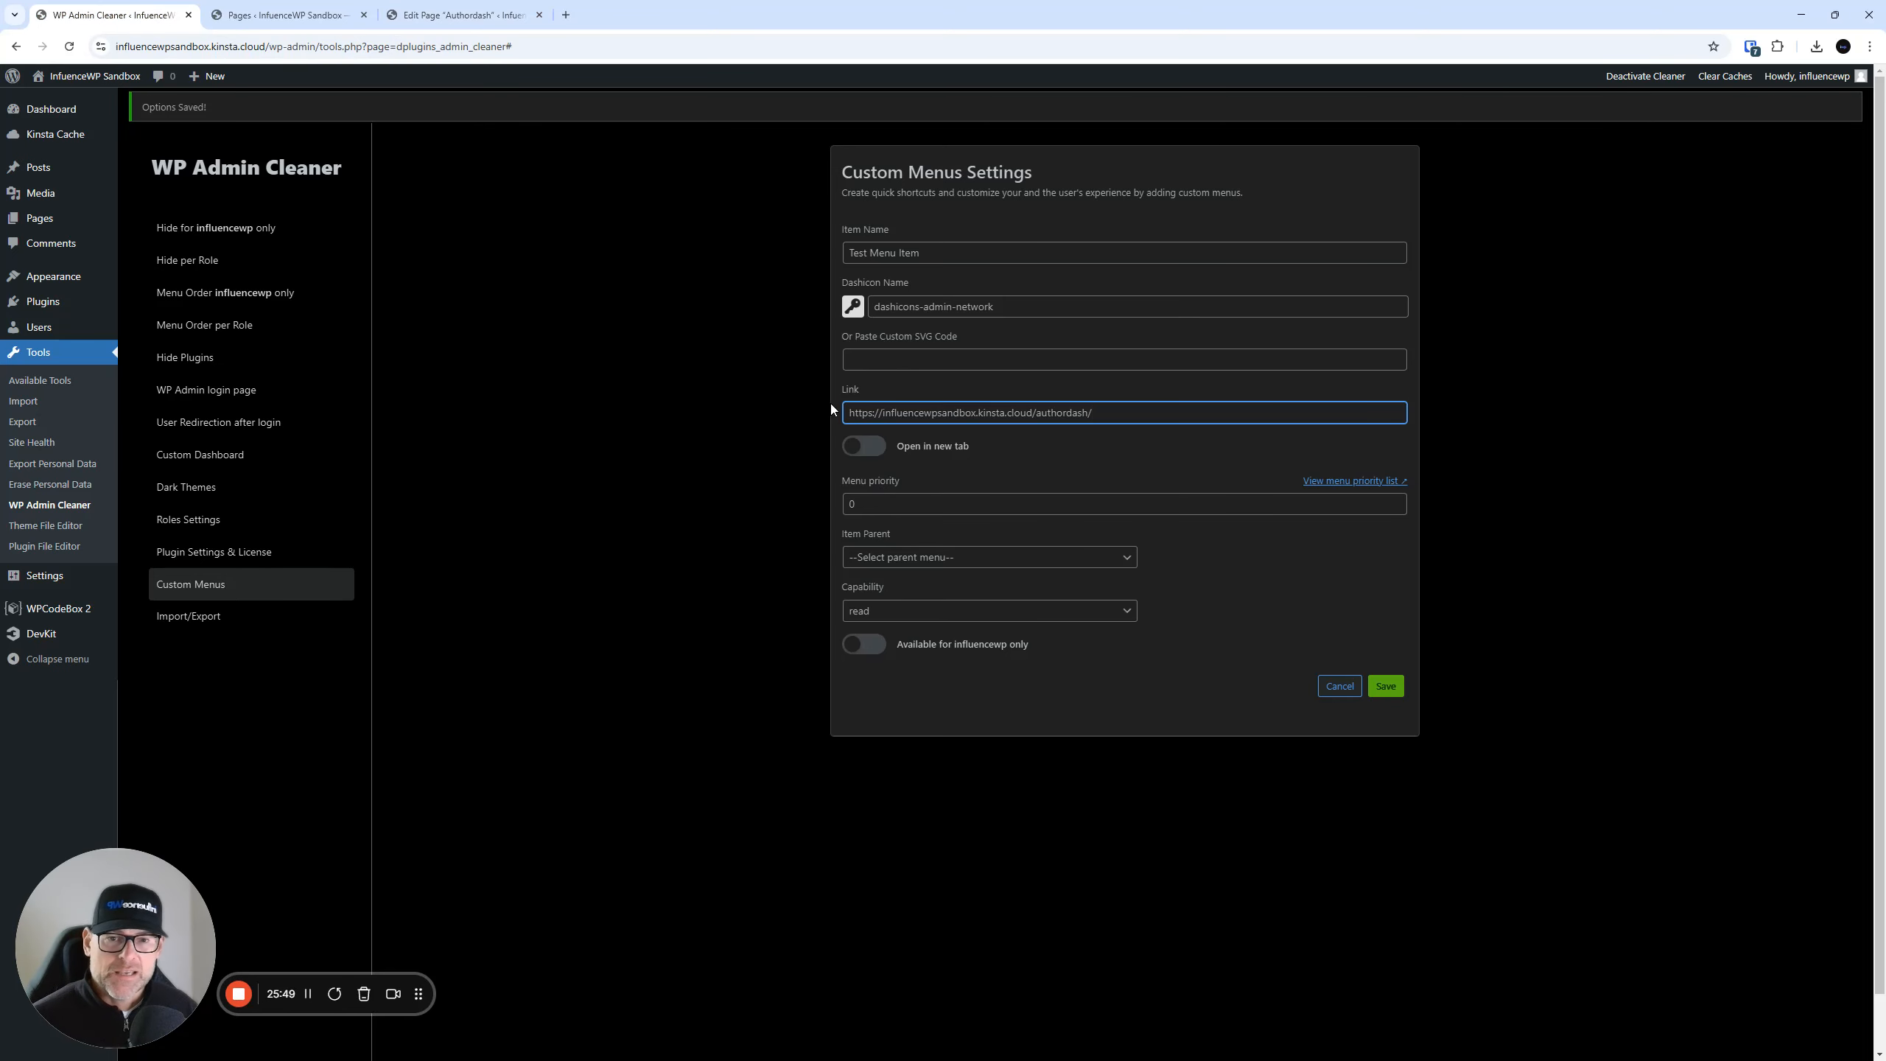
- Rename the custom menu item as Author Dashboard, and switch Open in new tab on and off again
triple_click(929, 254)
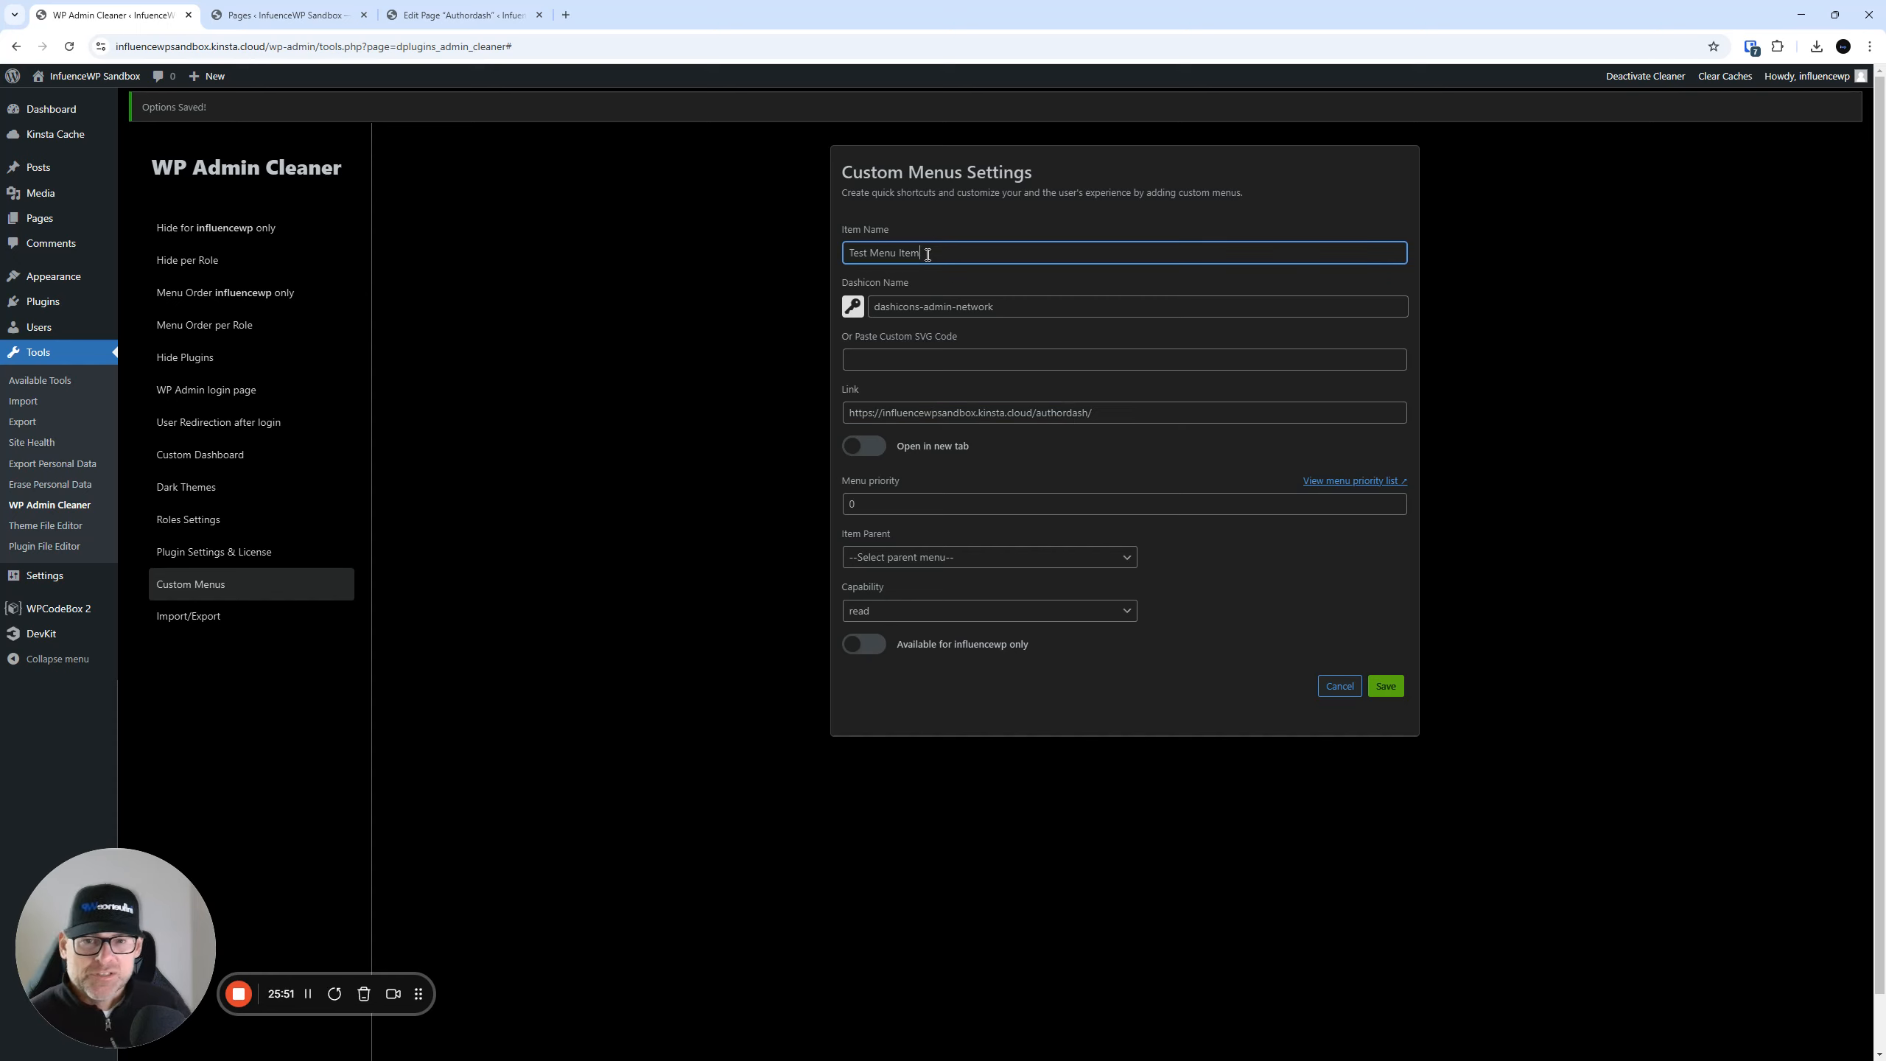
text(Author )
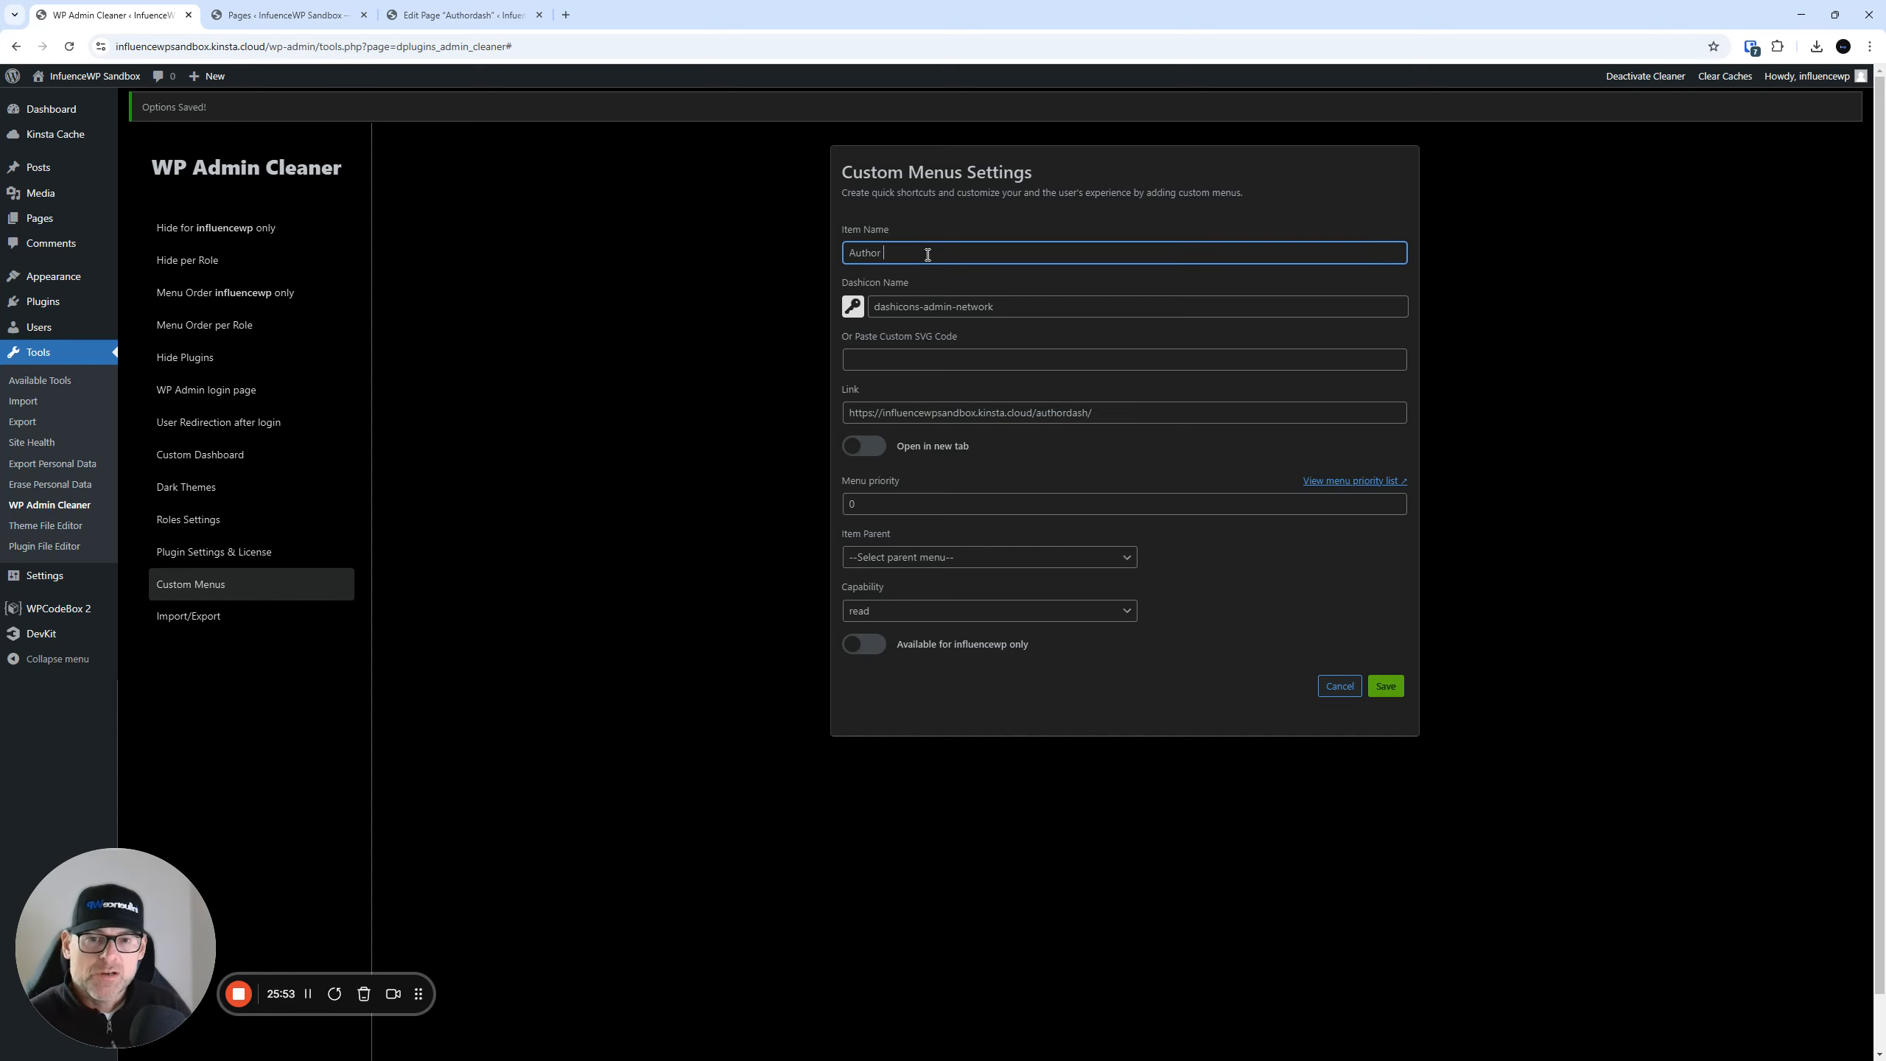
text(Dashboard)
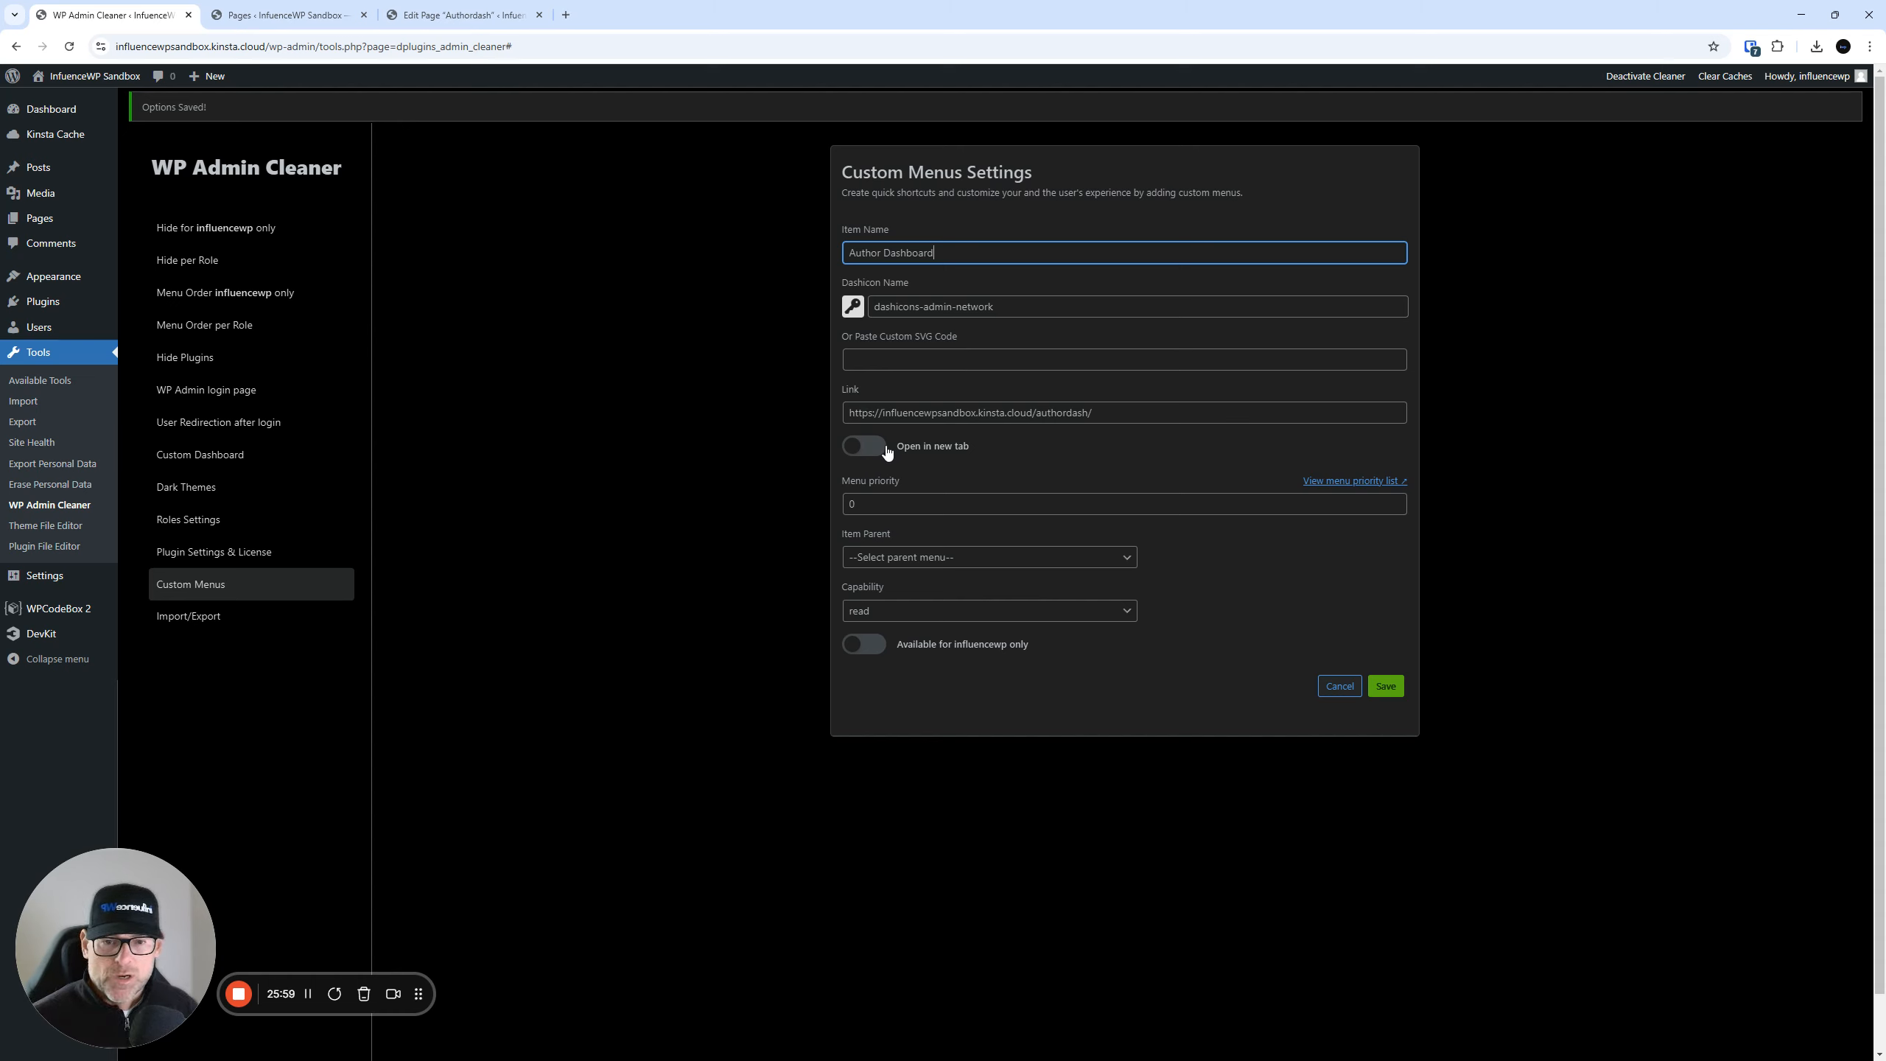
click(883, 450)
click(881, 450)
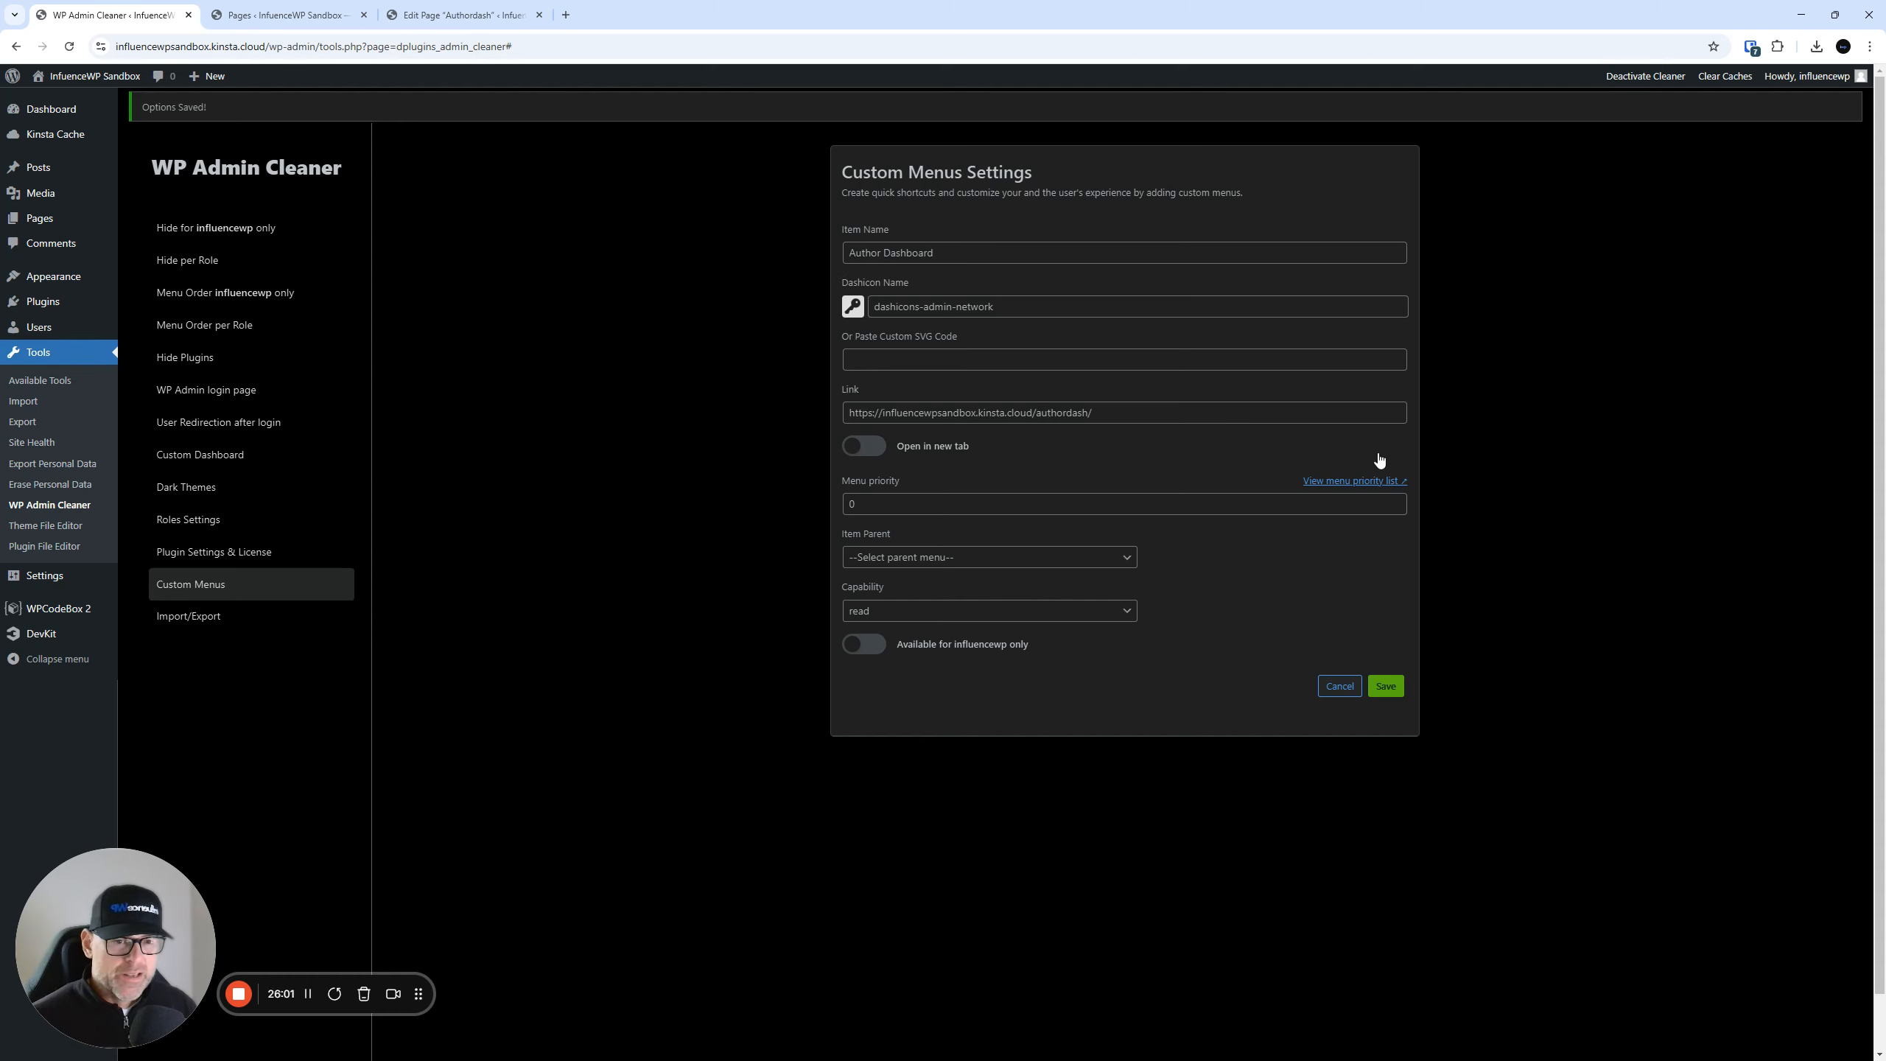
- Review the menu priority numbers in the WordPress add_menu_page() reference, including the Network Admin values, and return to the custom menu form
click(1344, 483)
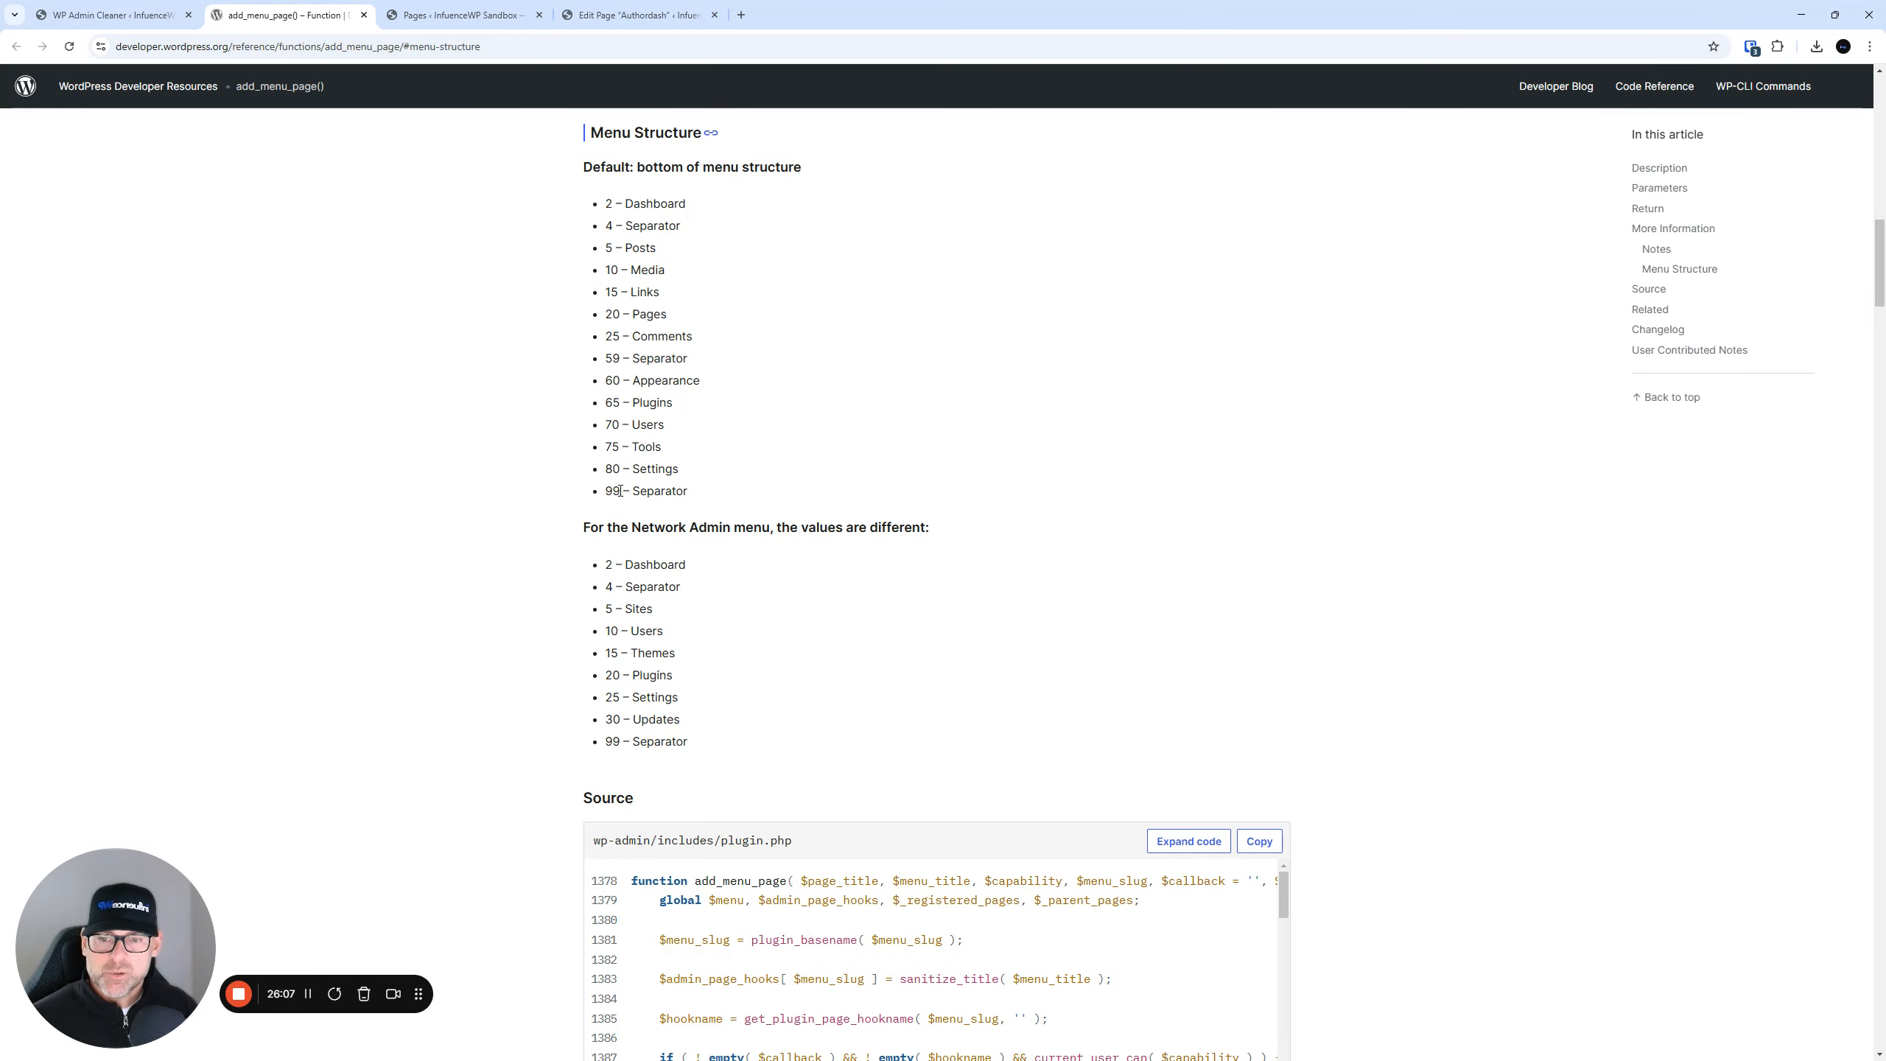
scroll(638, 401, down, 5)
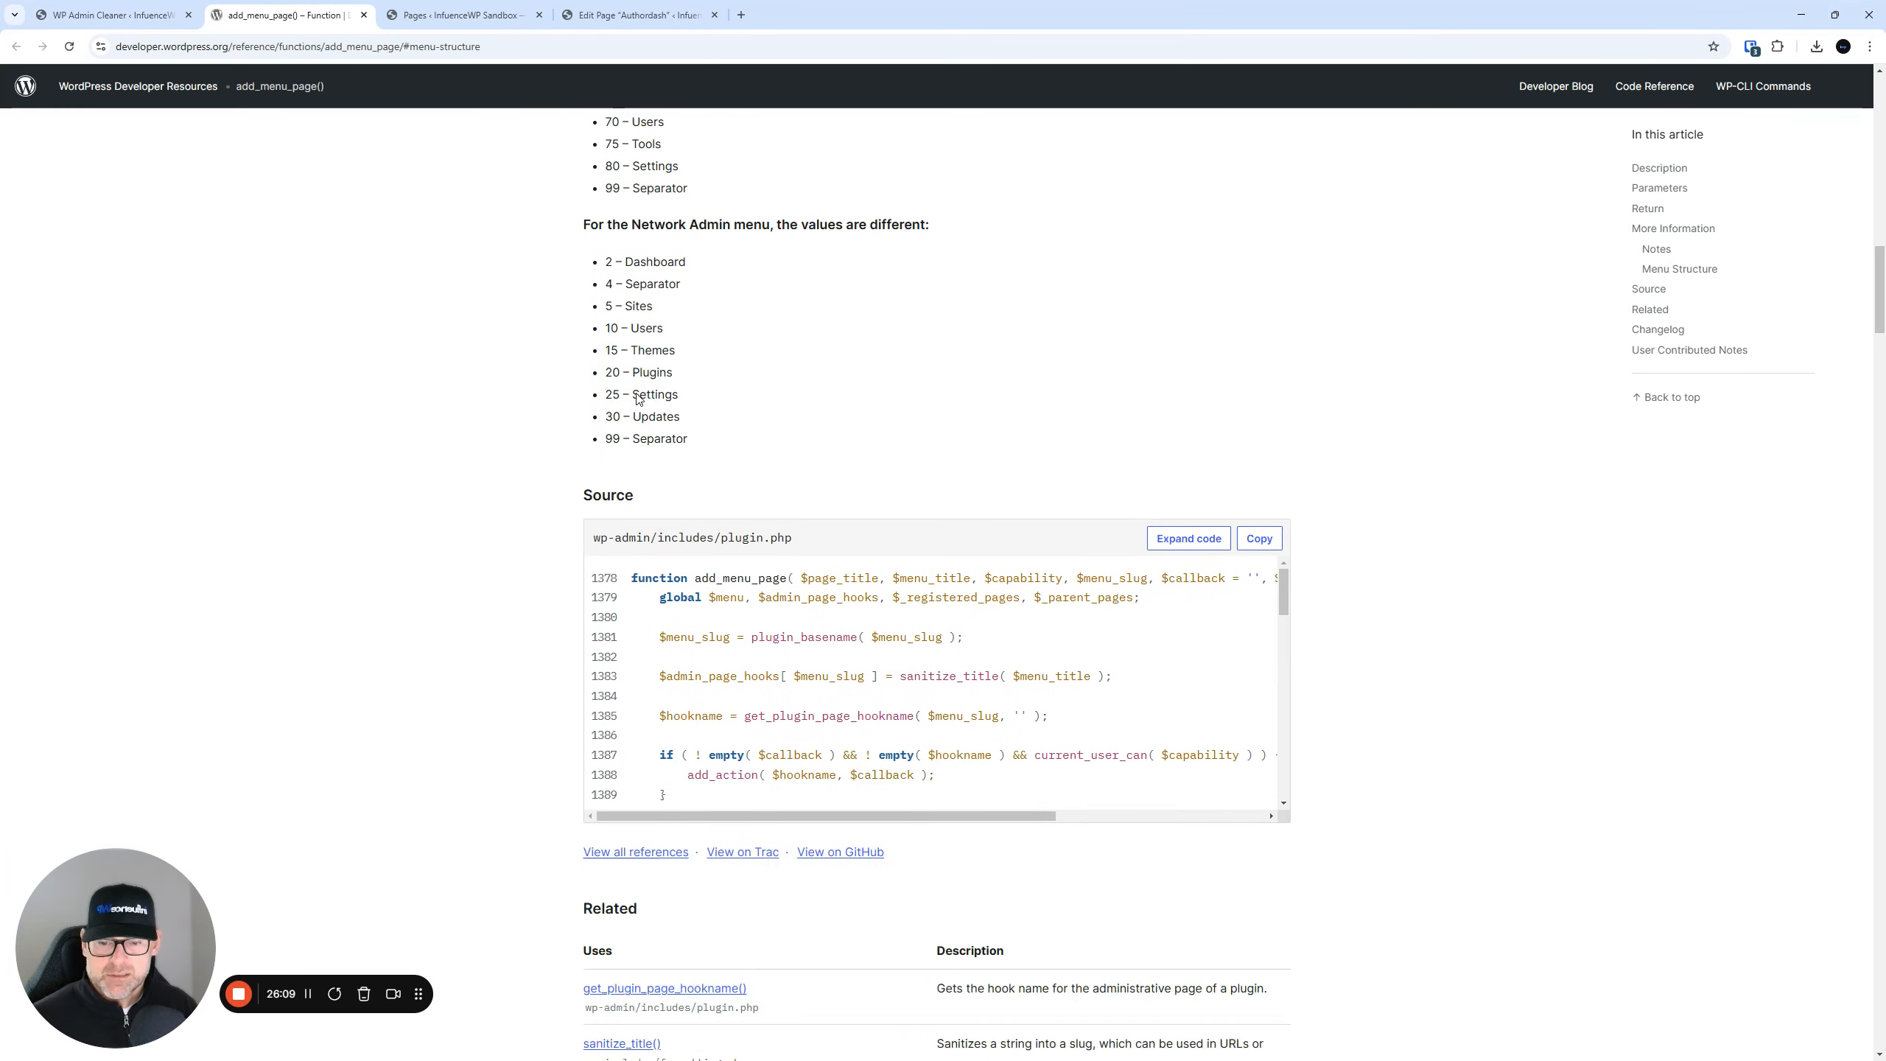
scroll(568, 424, up, 8)
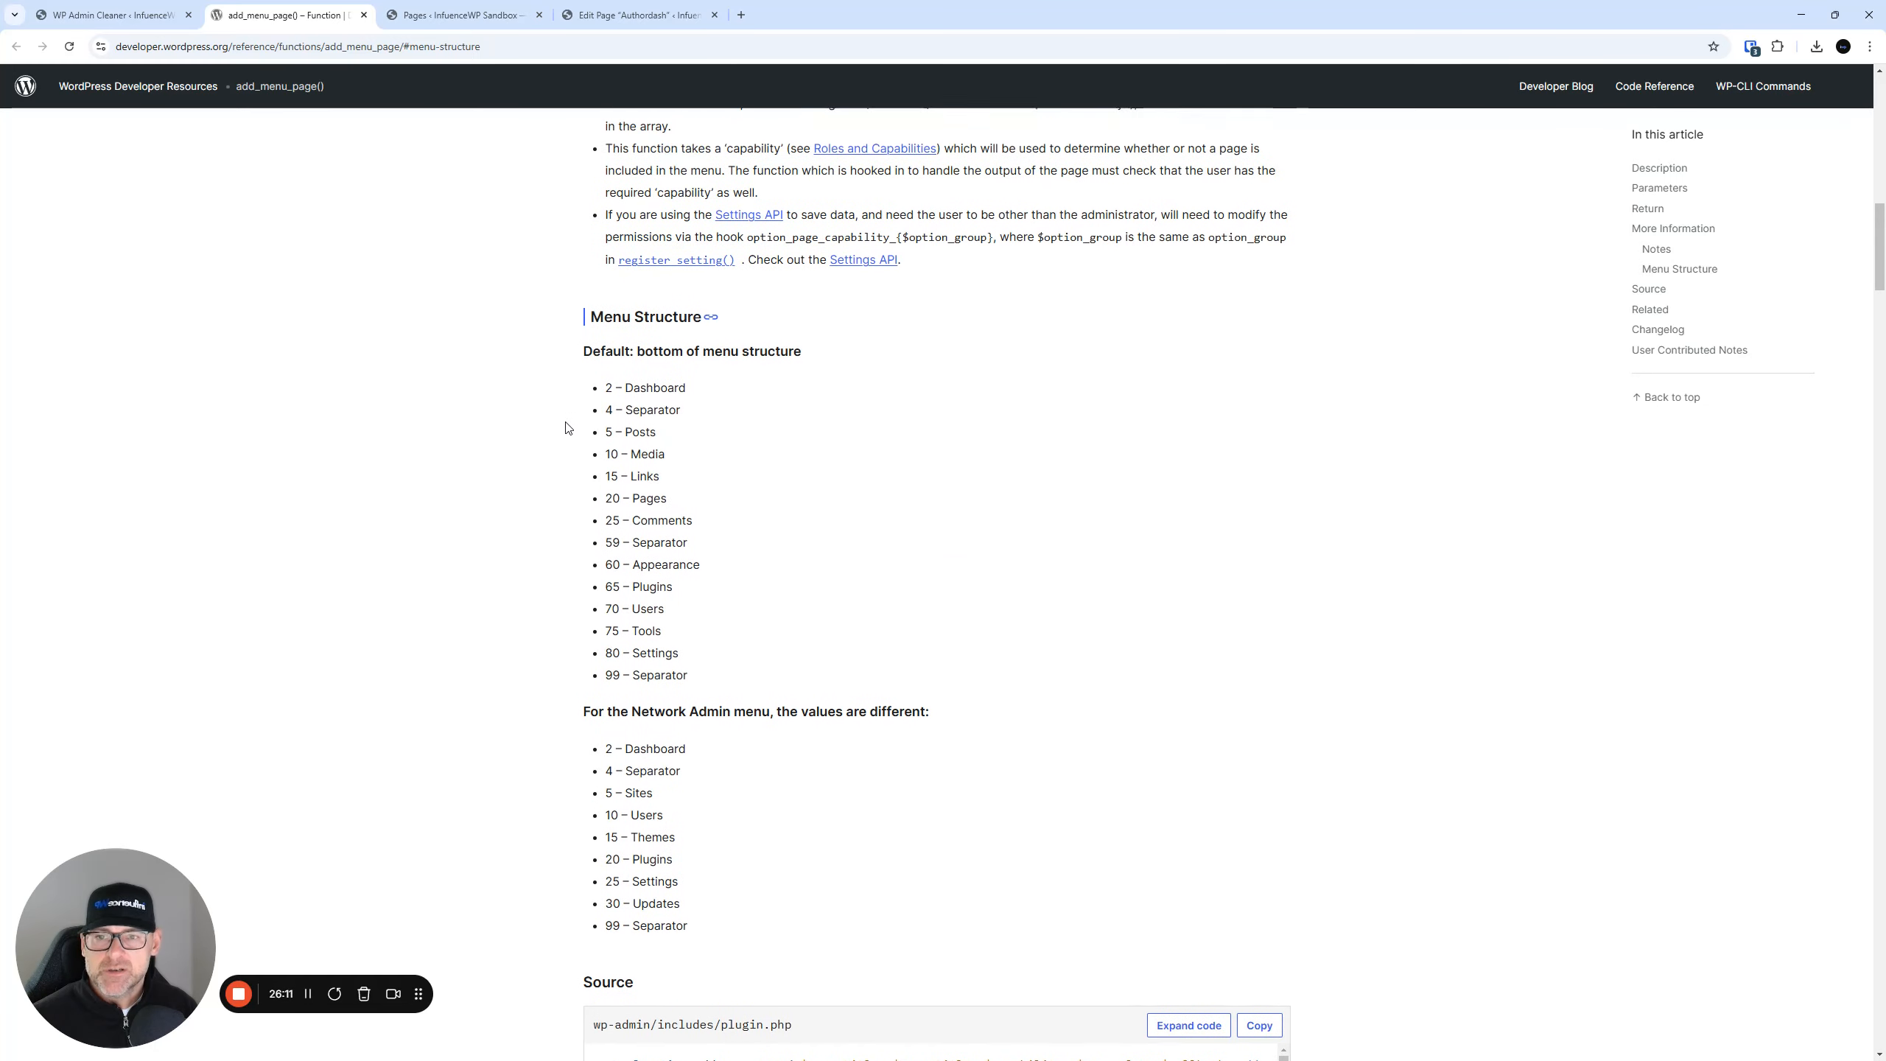
key(ctrl+shift+Tab)
- Examine the Menu priority, Item Parent and Capability options available for the Author Dashboard item
click(927, 504)
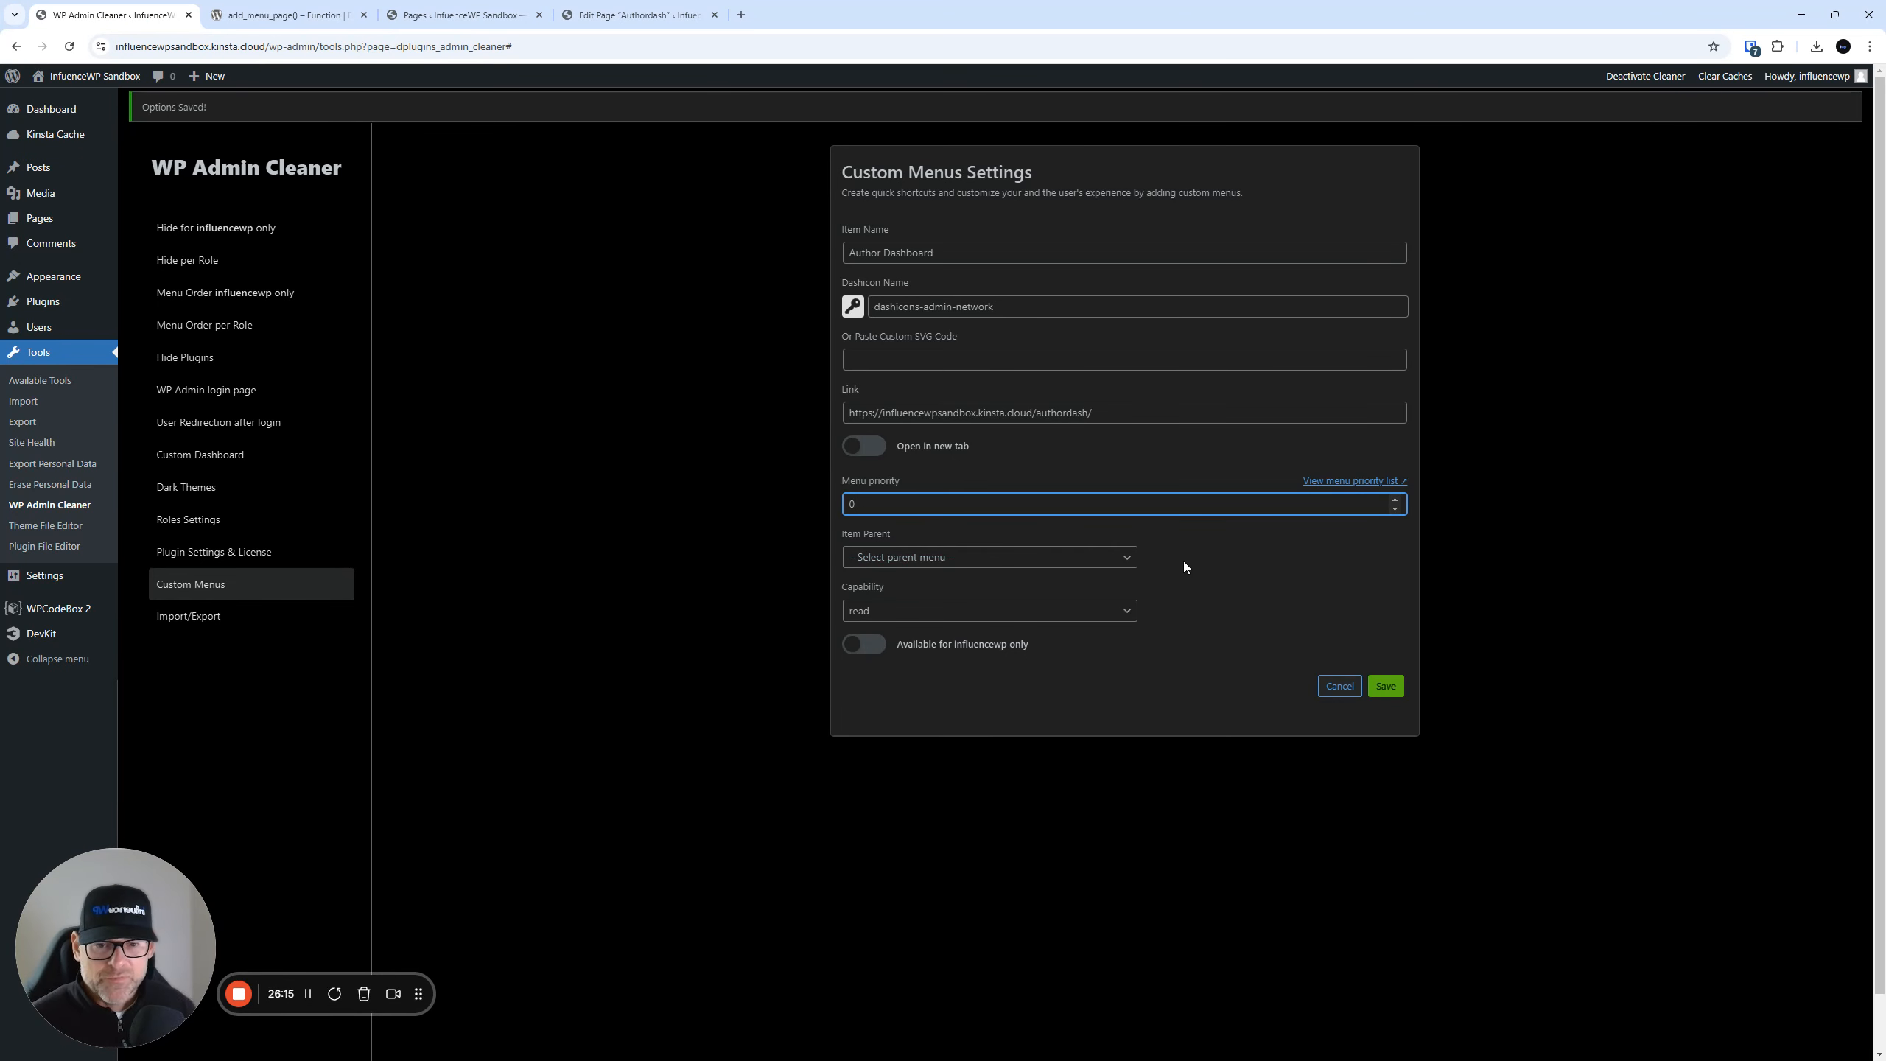
click(904, 564)
click(914, 564)
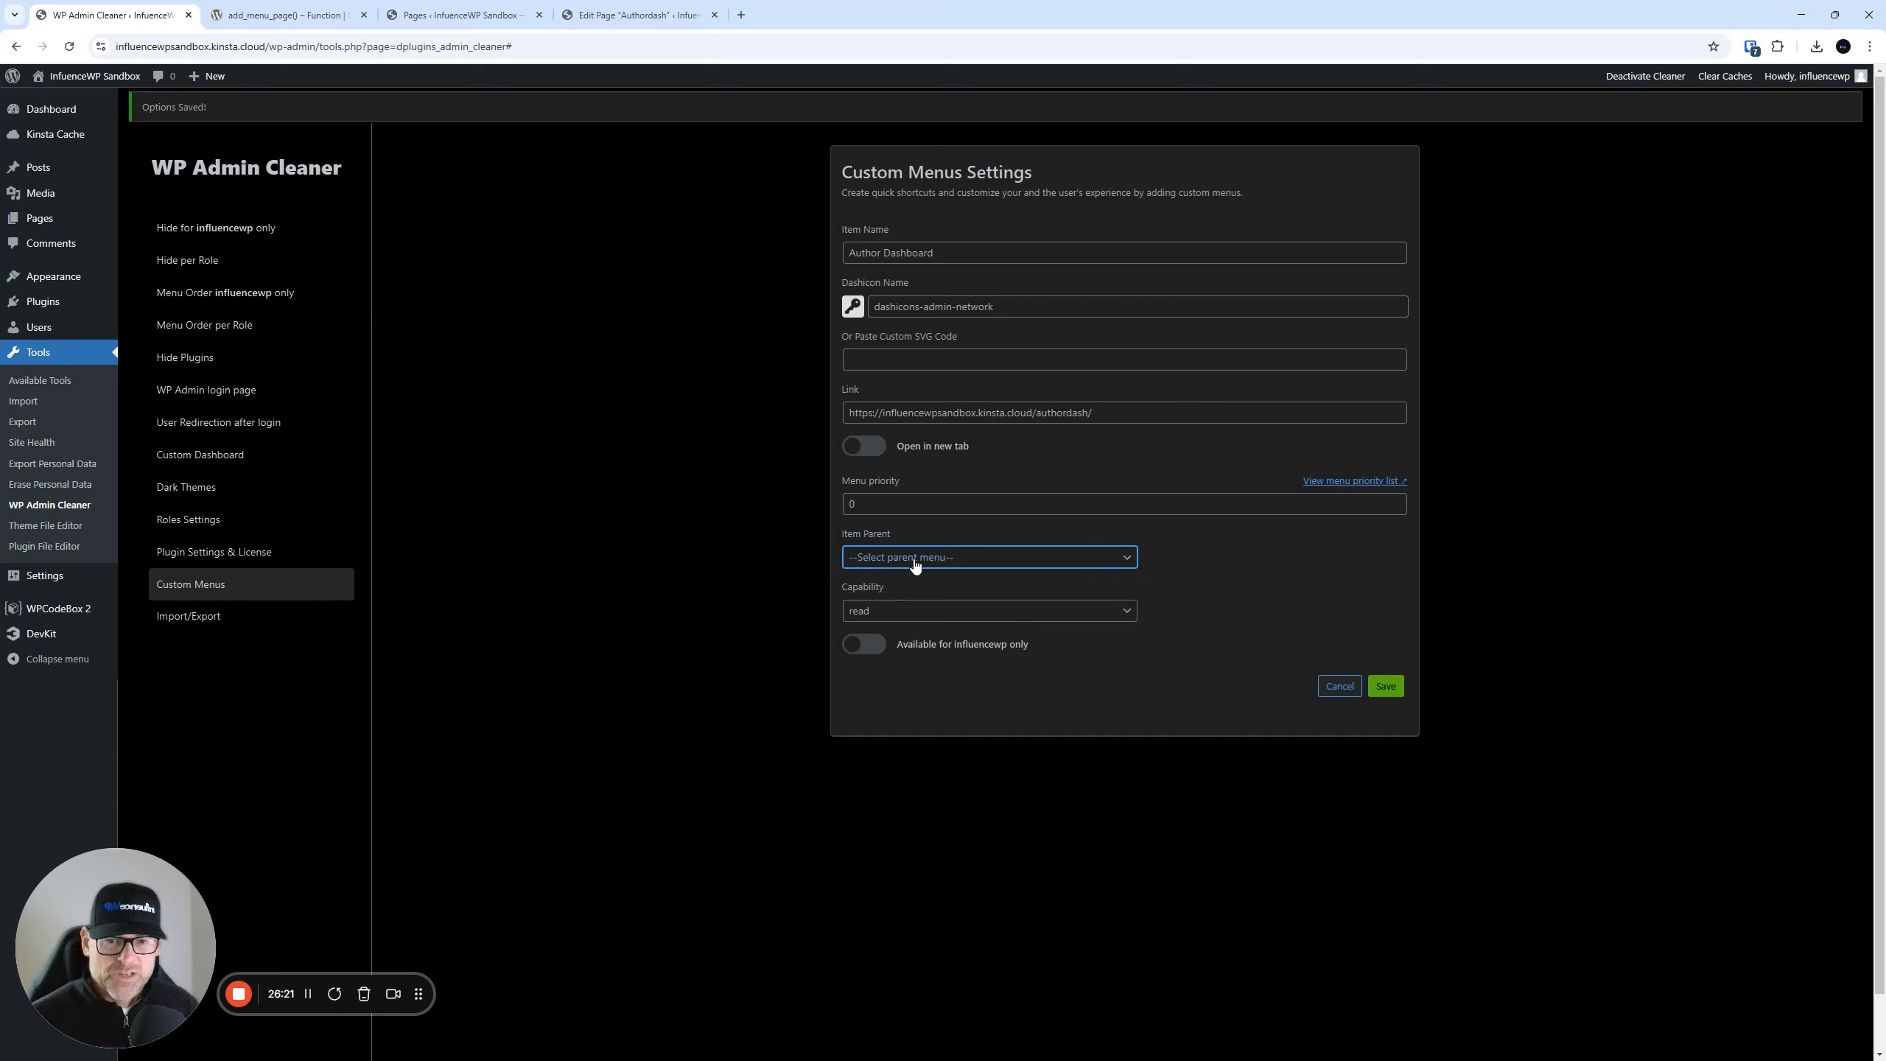
click(1087, 557)
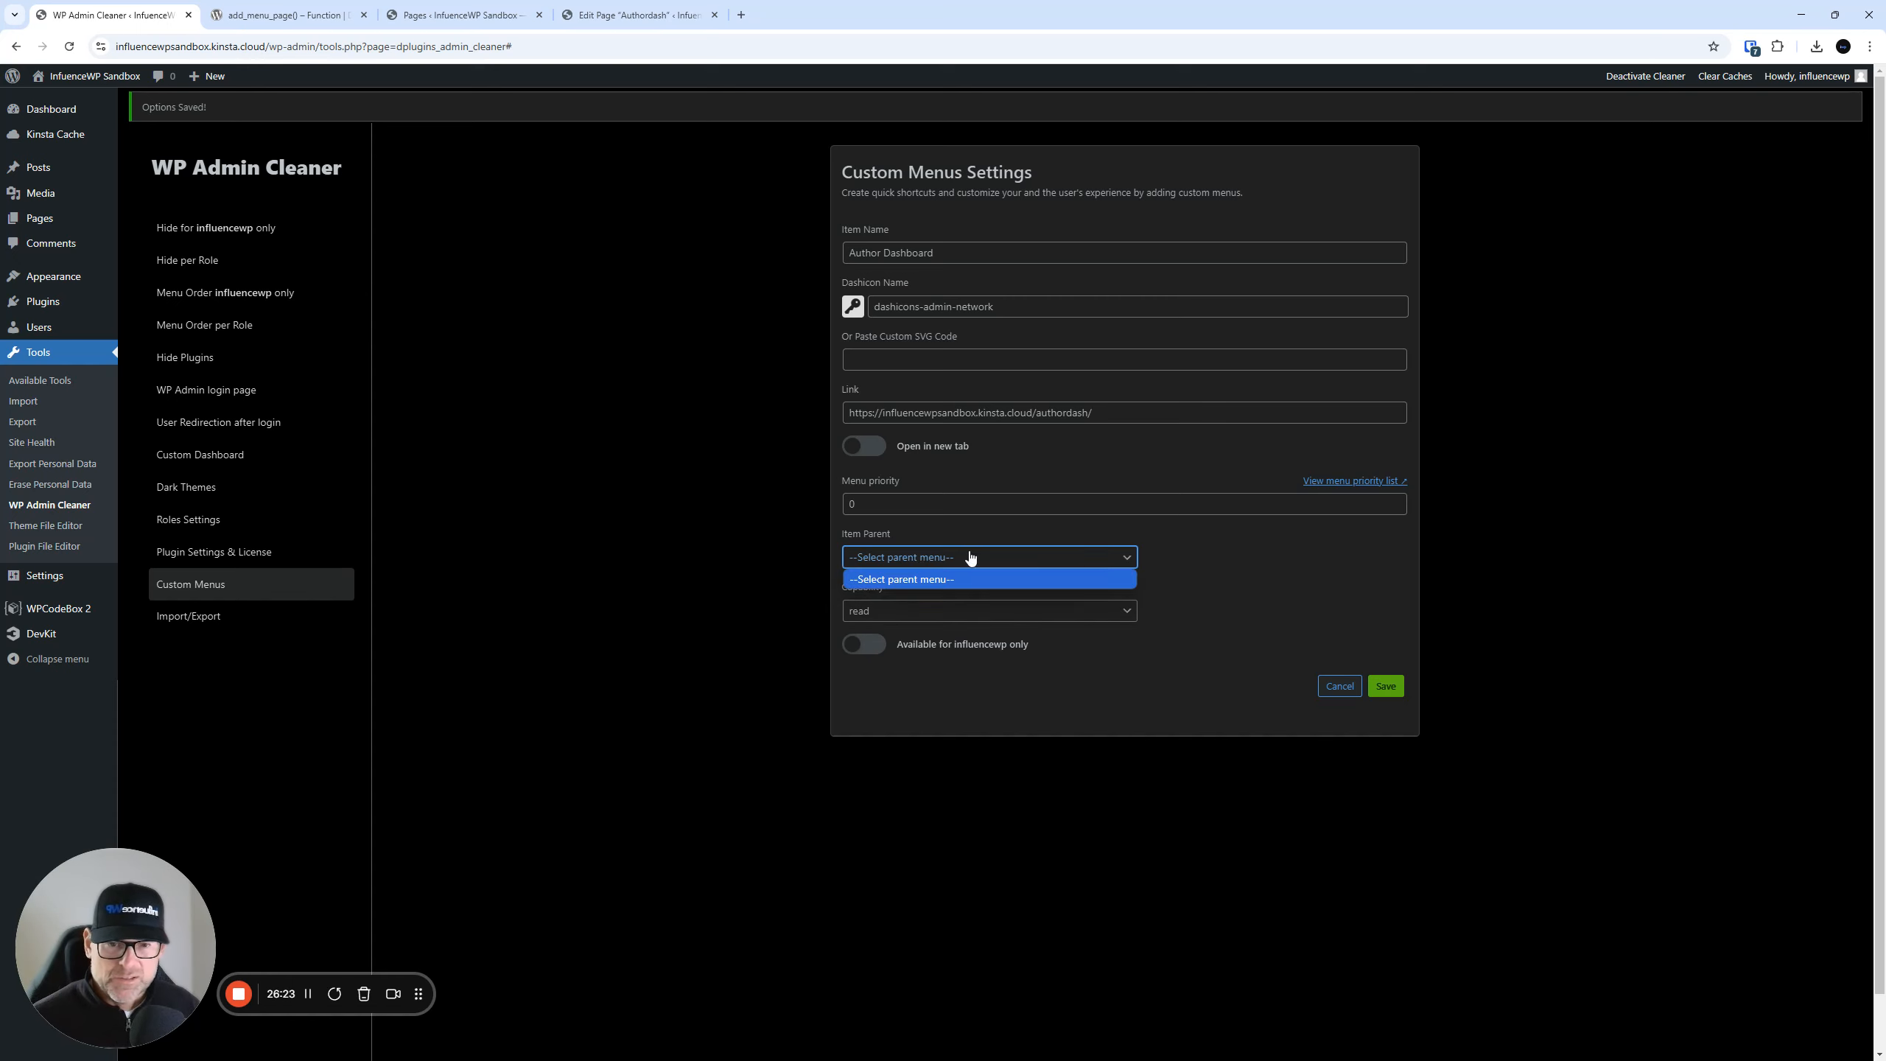
click(932, 574)
click(865, 614)
click(883, 594)
click(885, 563)
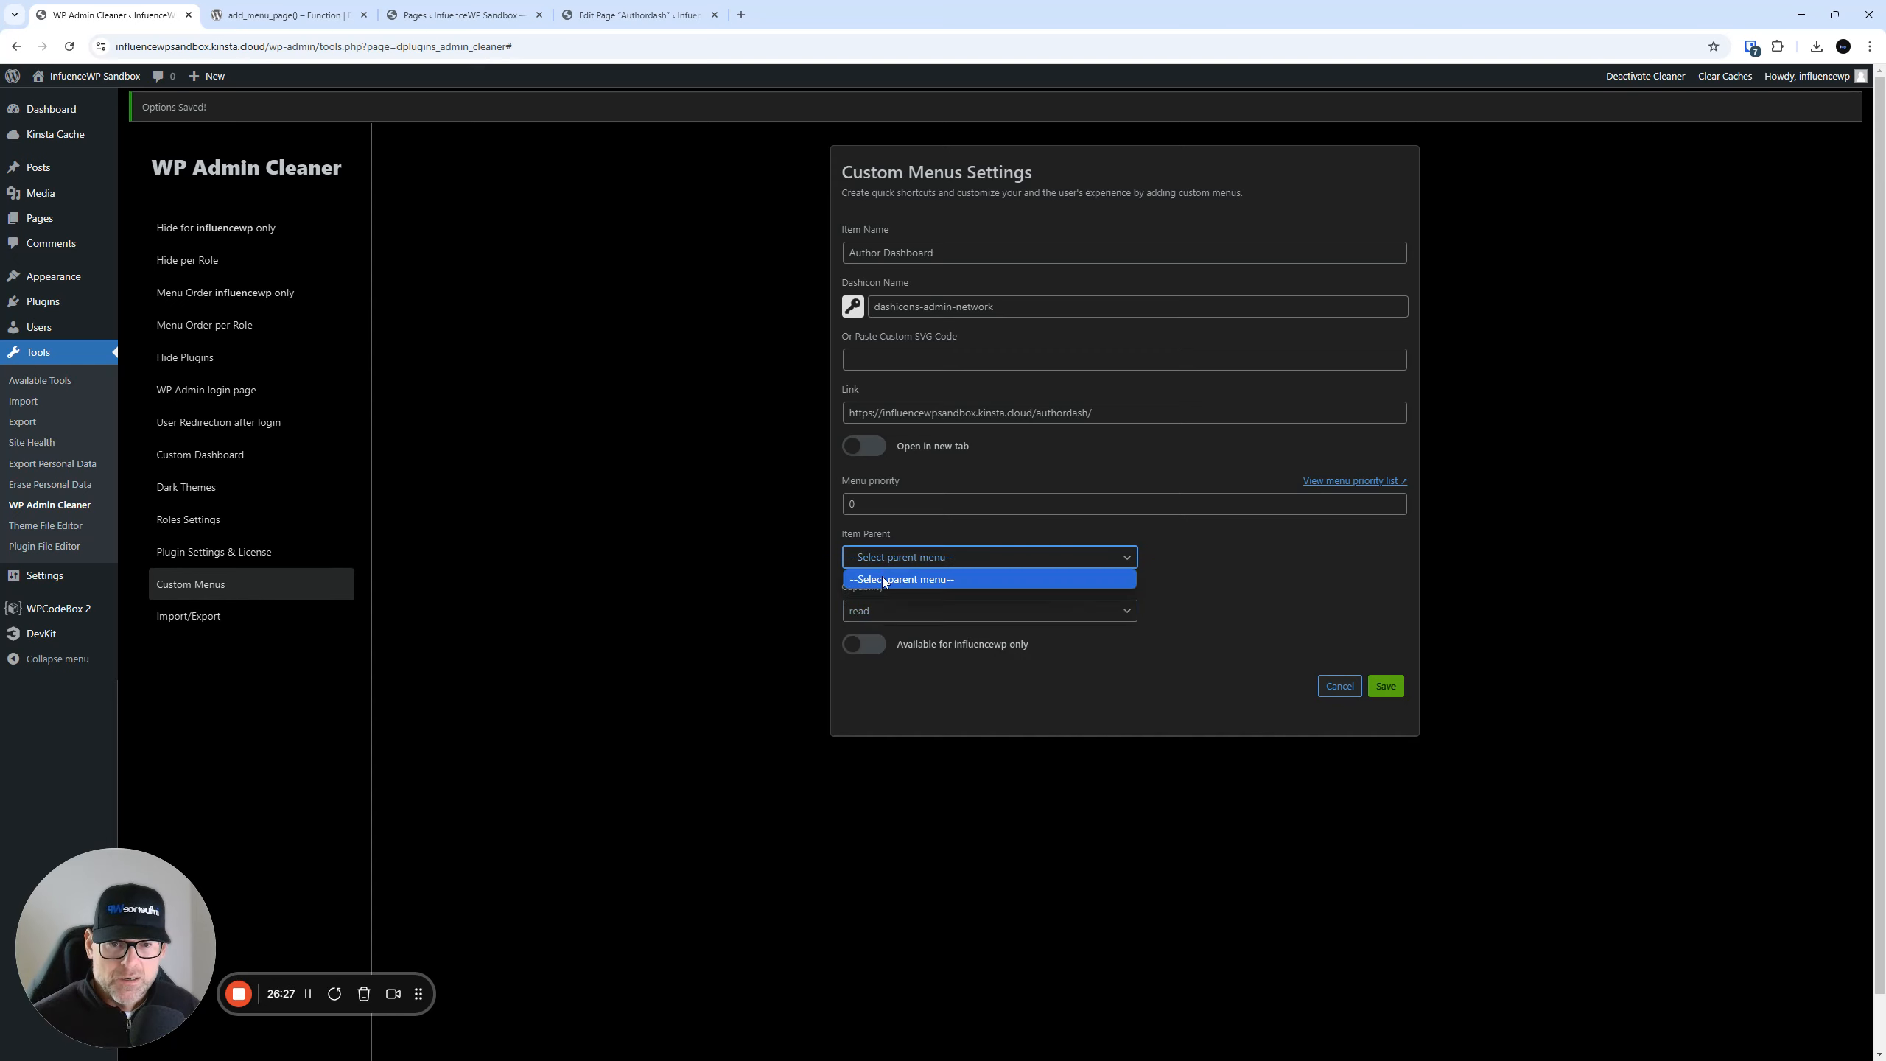
click(885, 578)
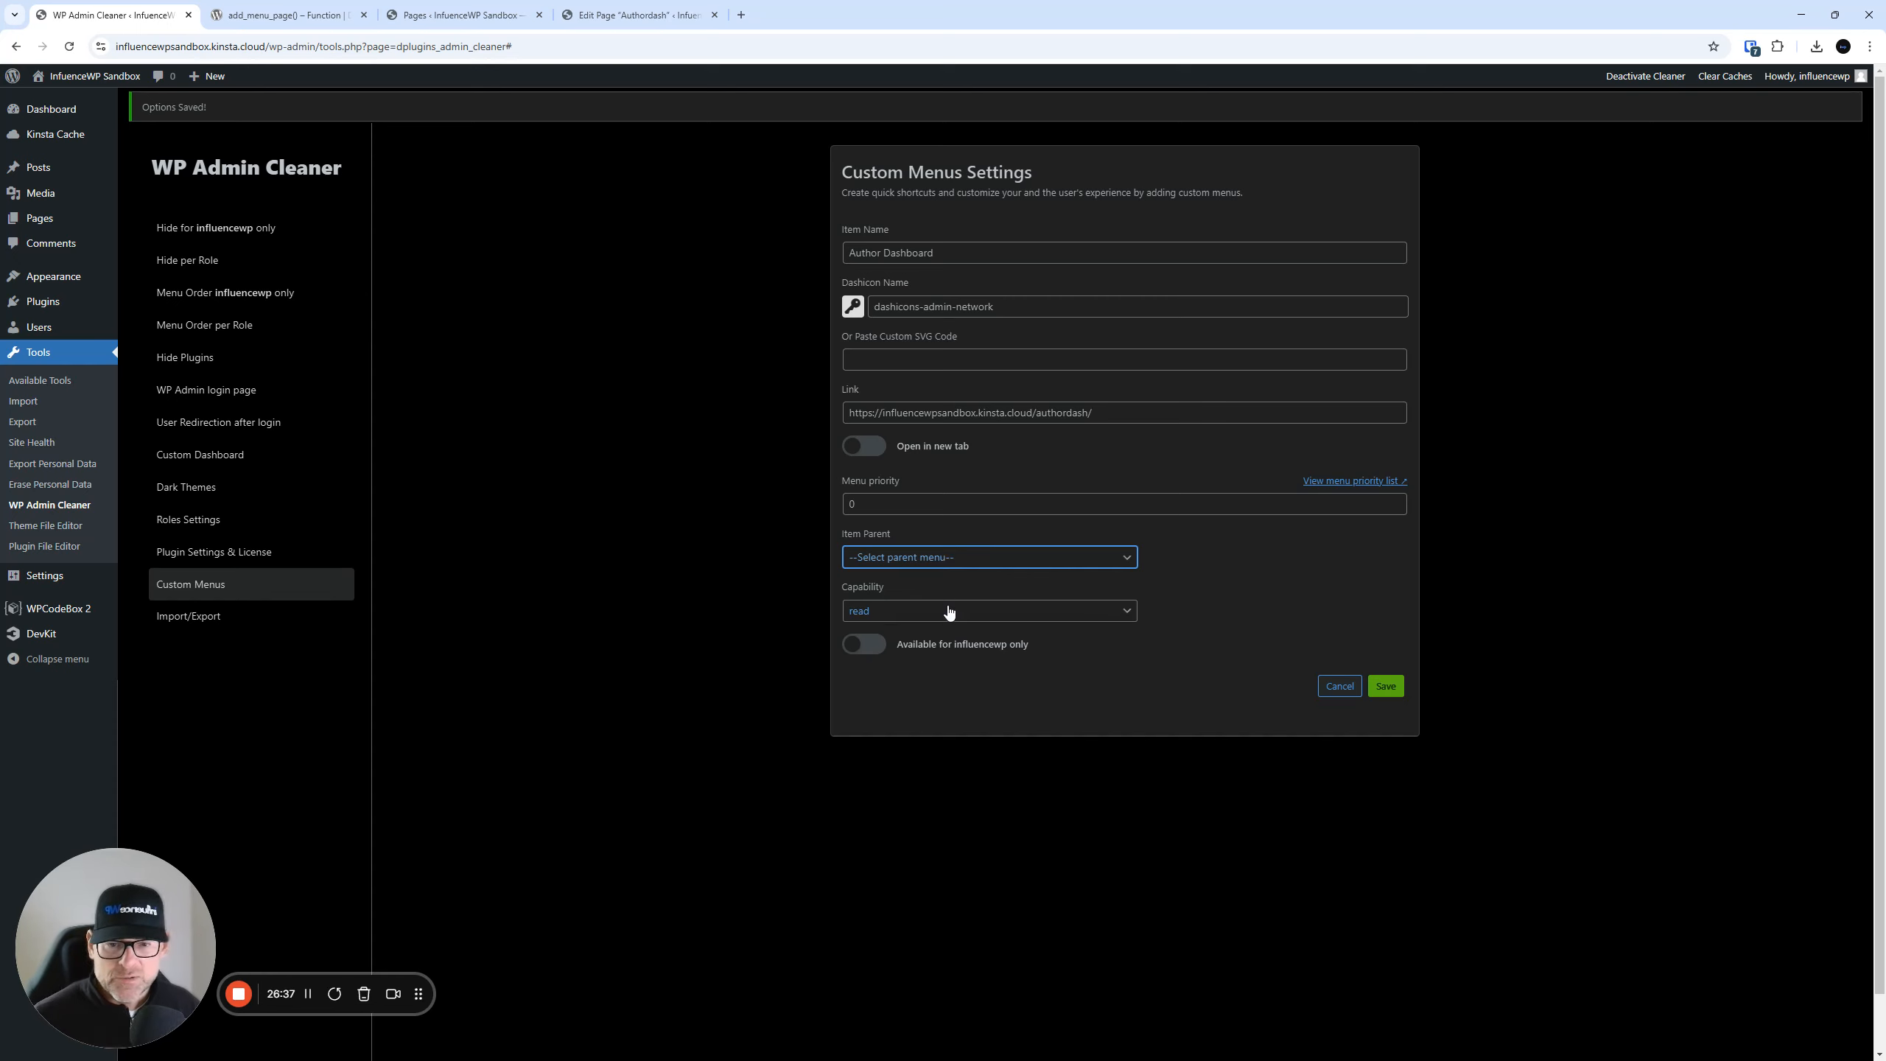
click(893, 617)
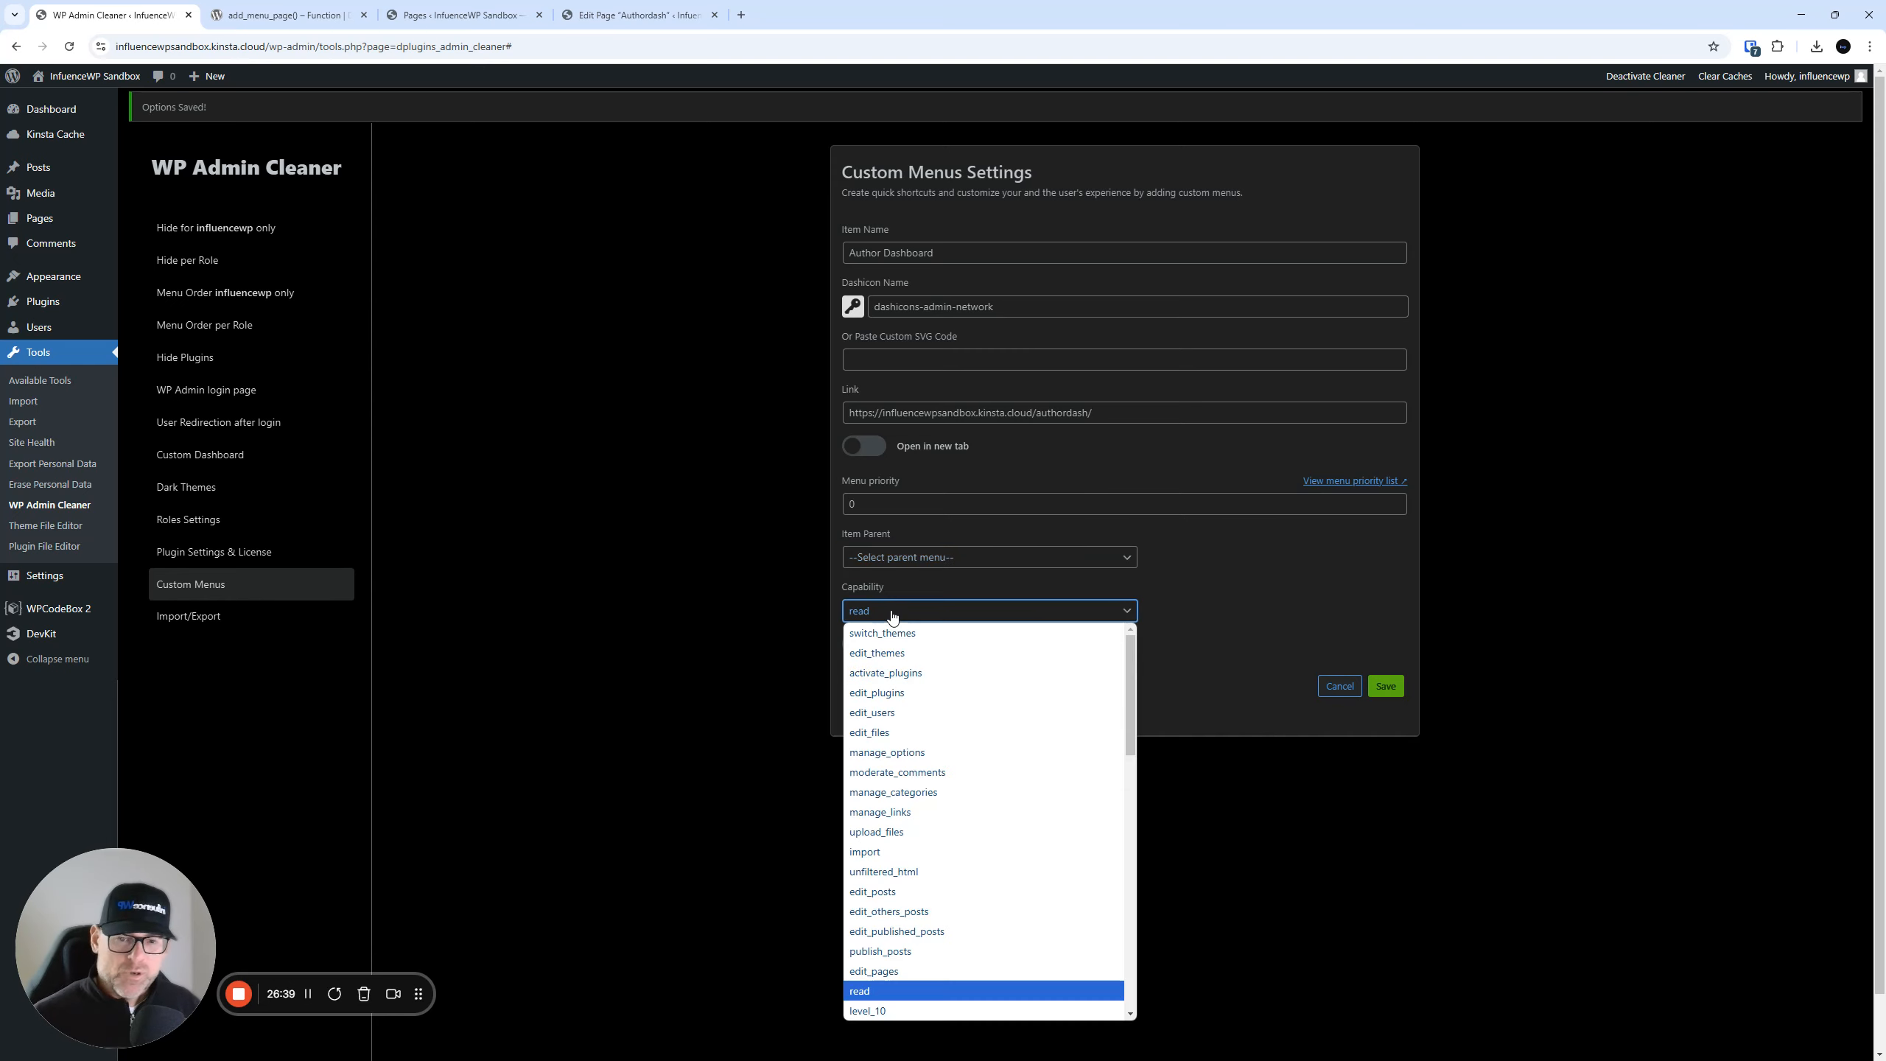
click(892, 618)
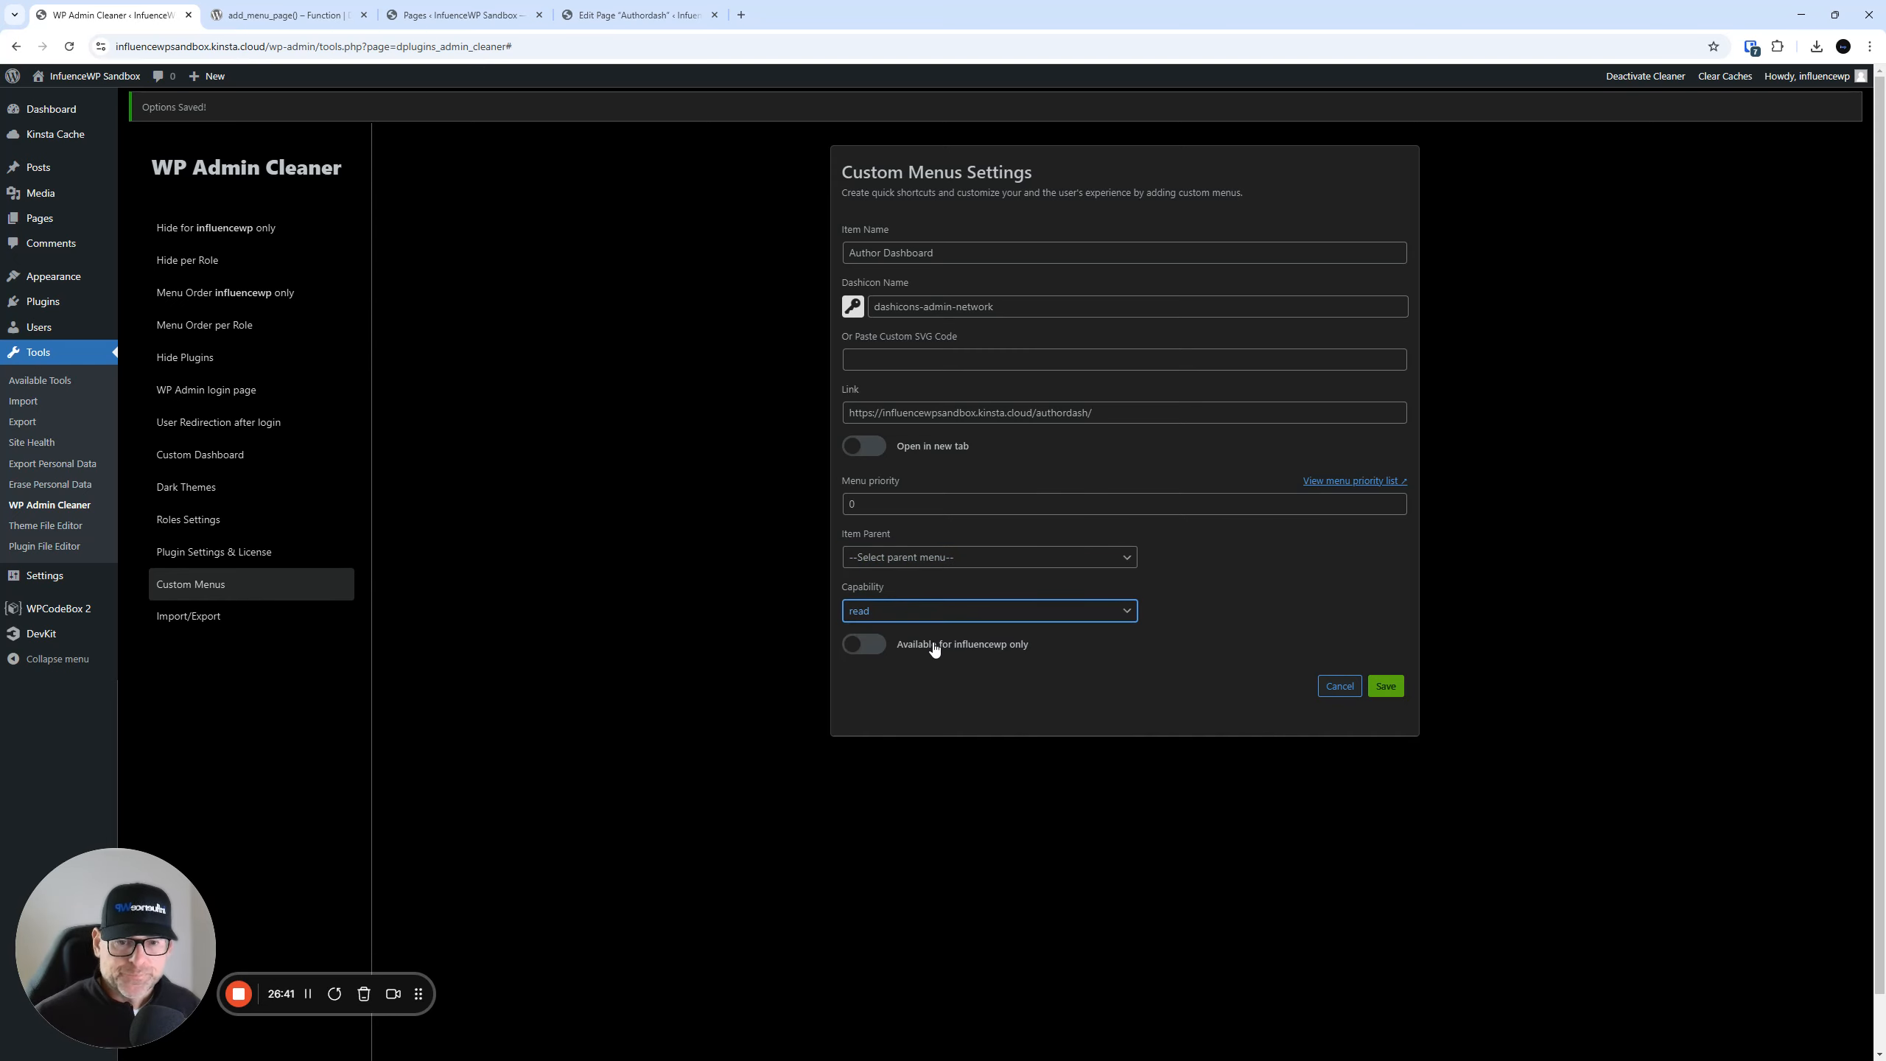
key(ctrl)
key(ctrl)
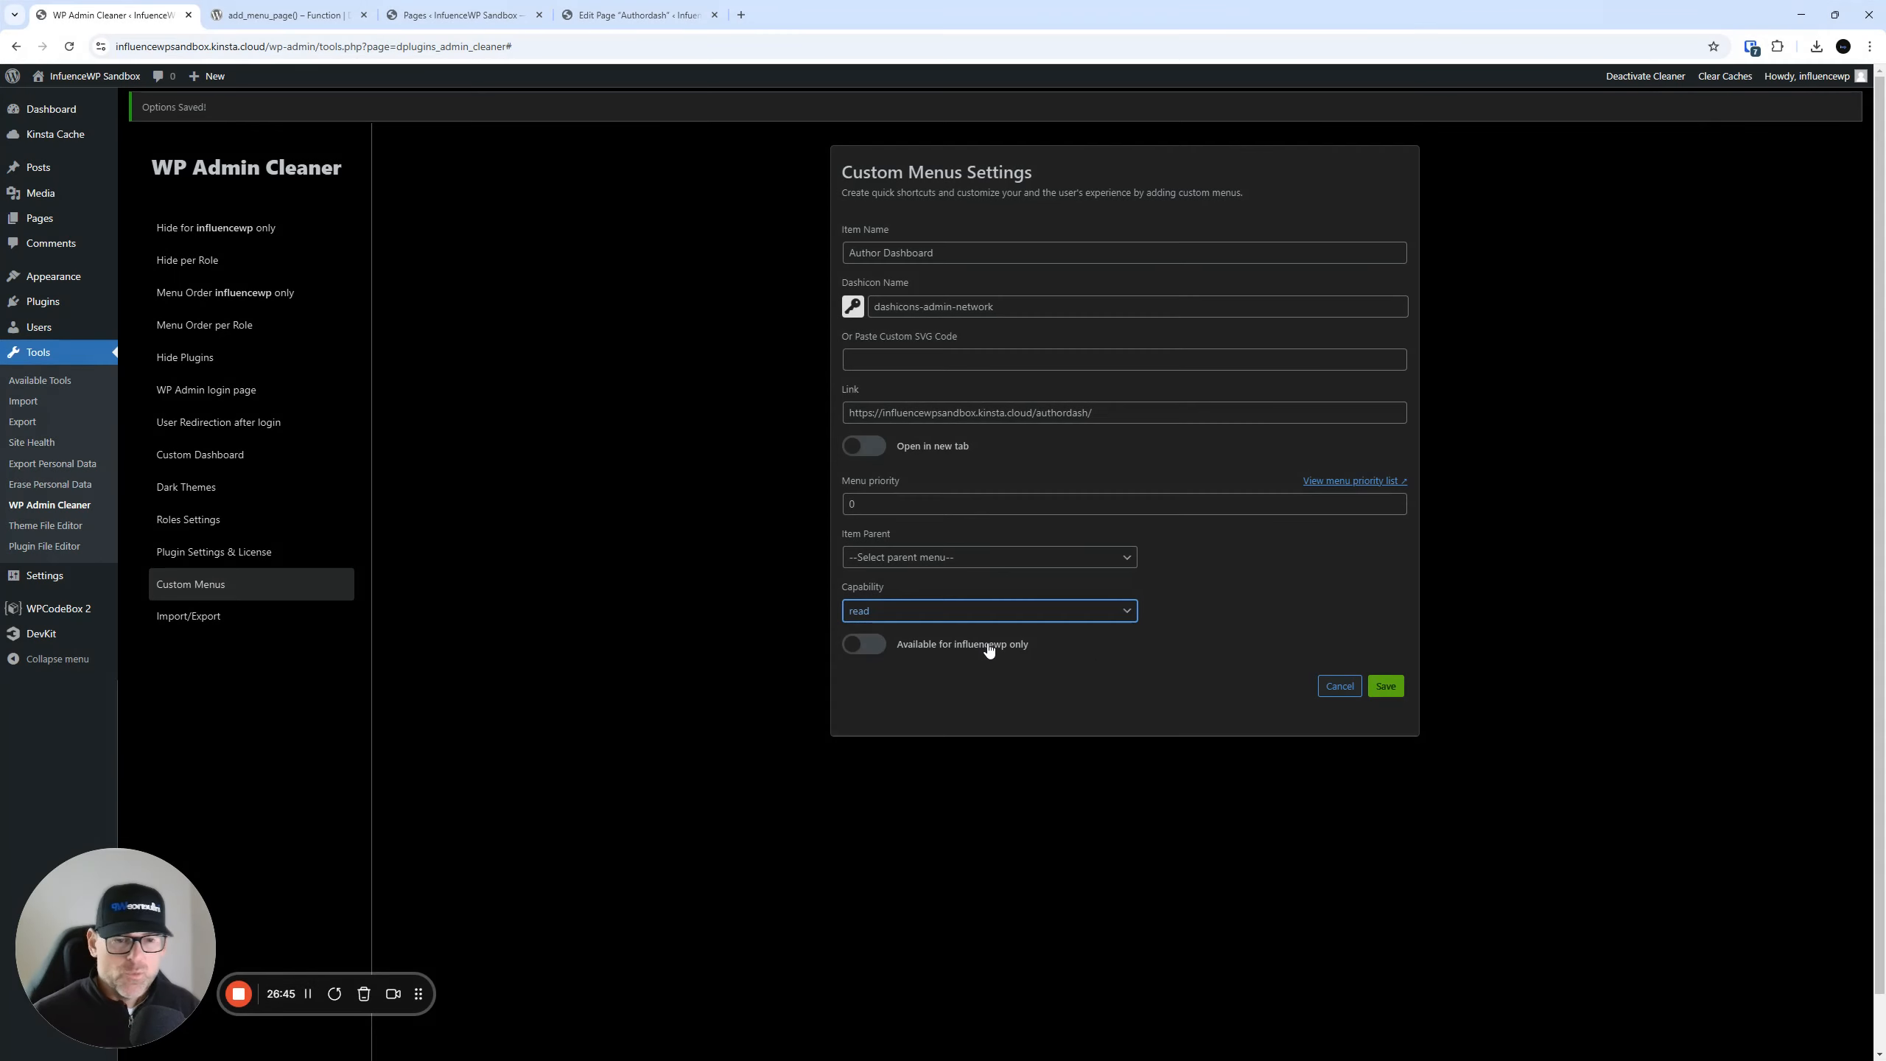
- Save the Author Dashboard menu item, open it from the admin menu to test its link, and return to WP Admin Cleaner
click(1389, 685)
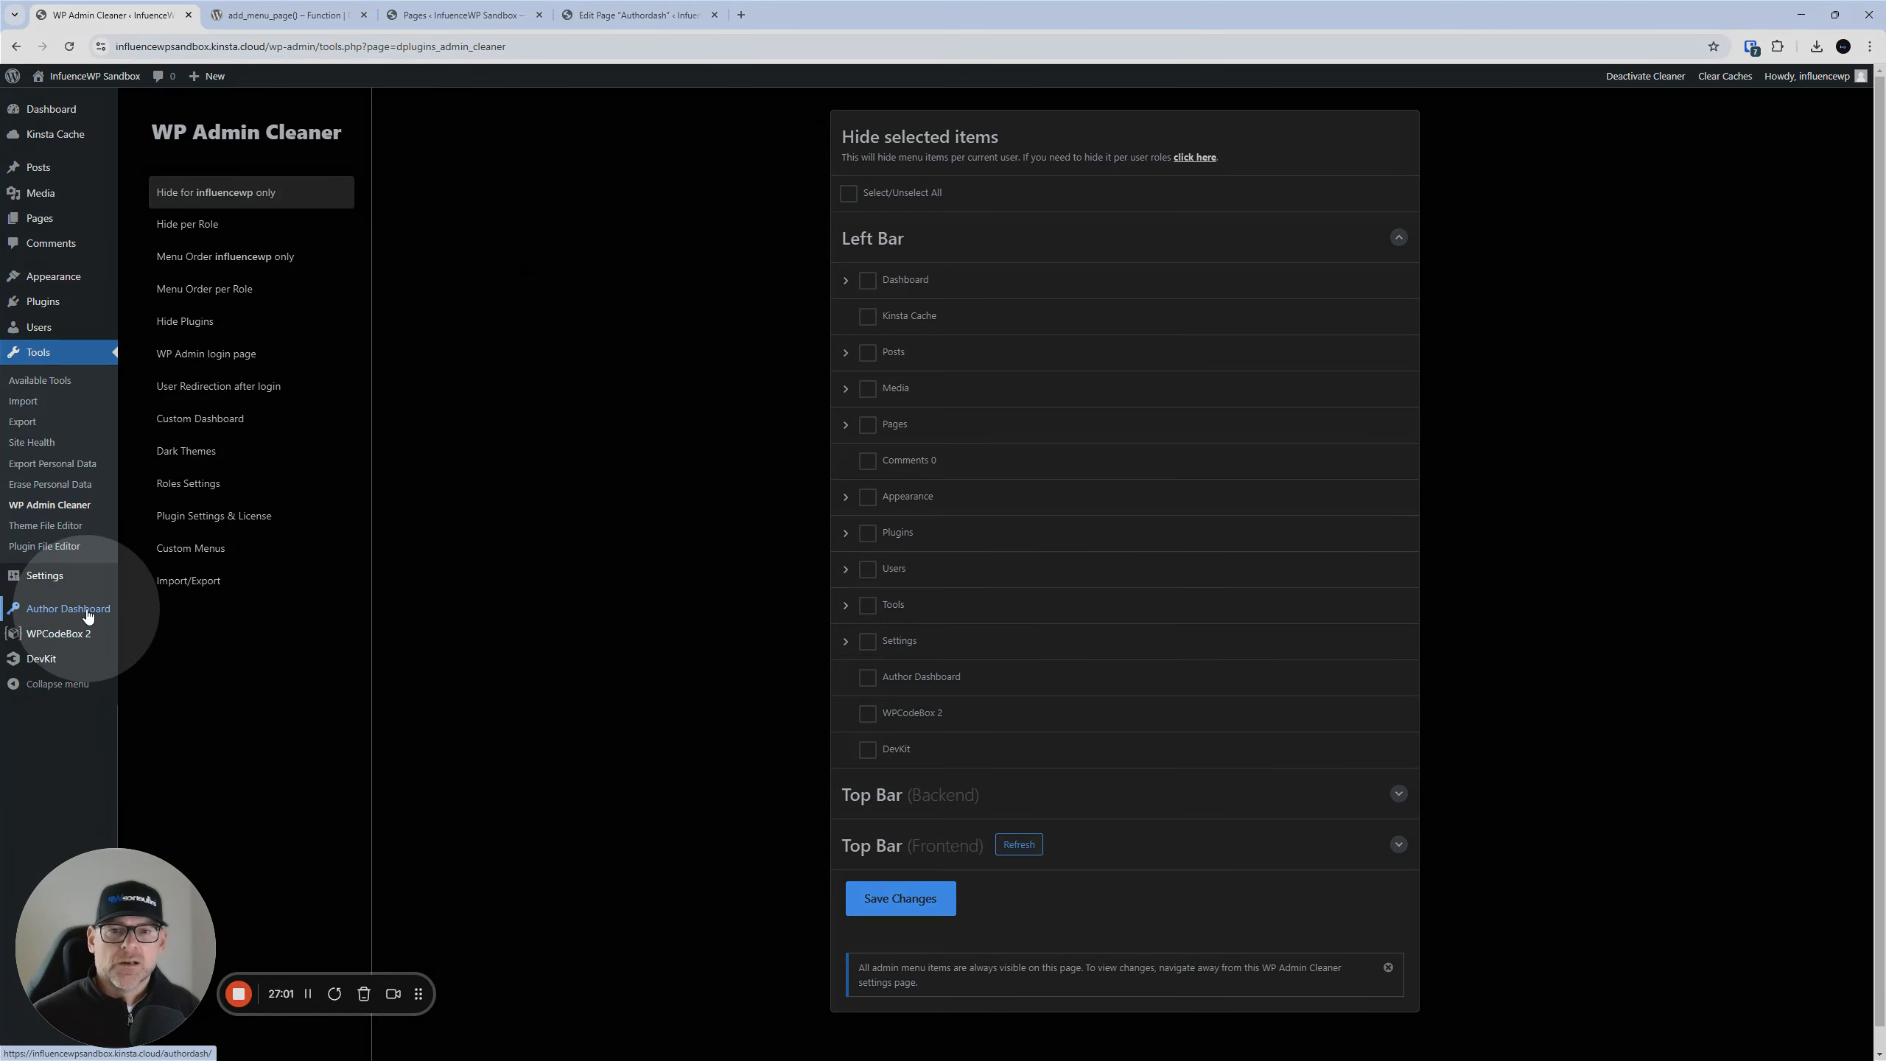
click(87, 614)
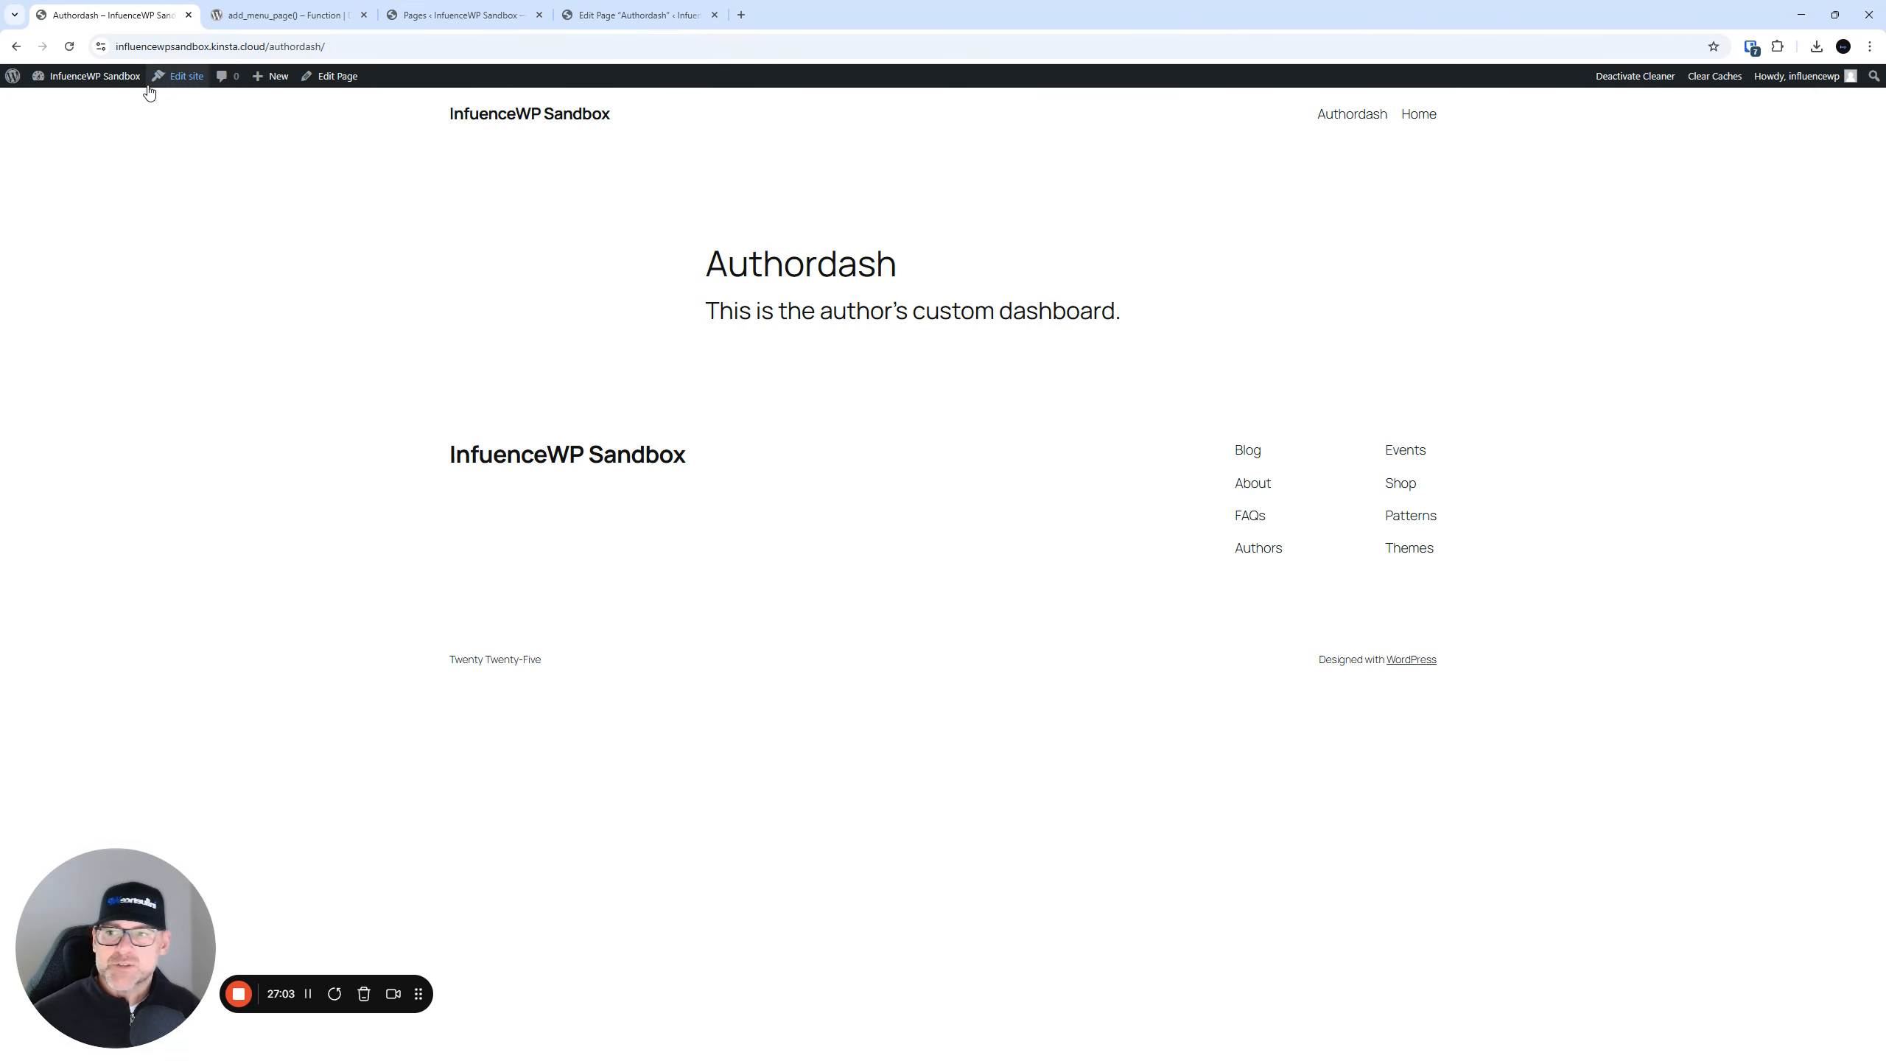
click(16, 47)
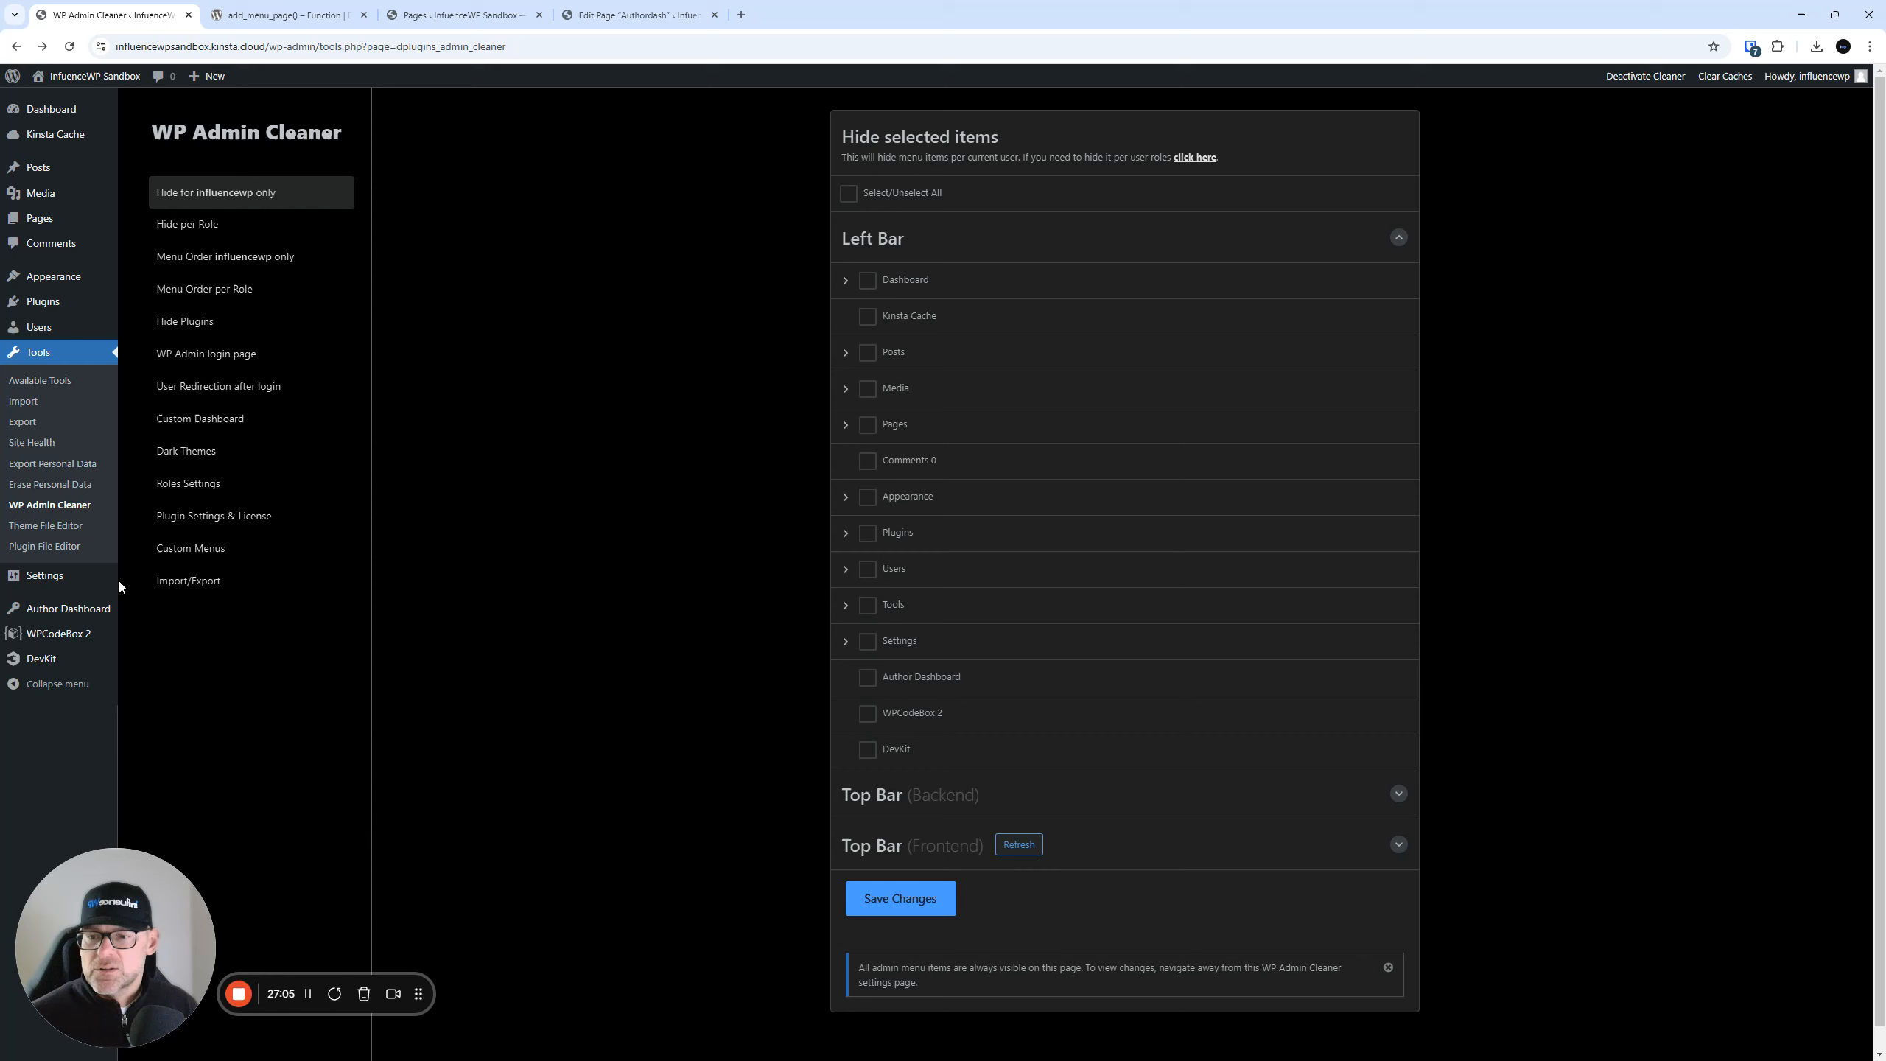
- Register a new custom menu item named Author Nest with the dashicons-admin-post icon
click(217, 548)
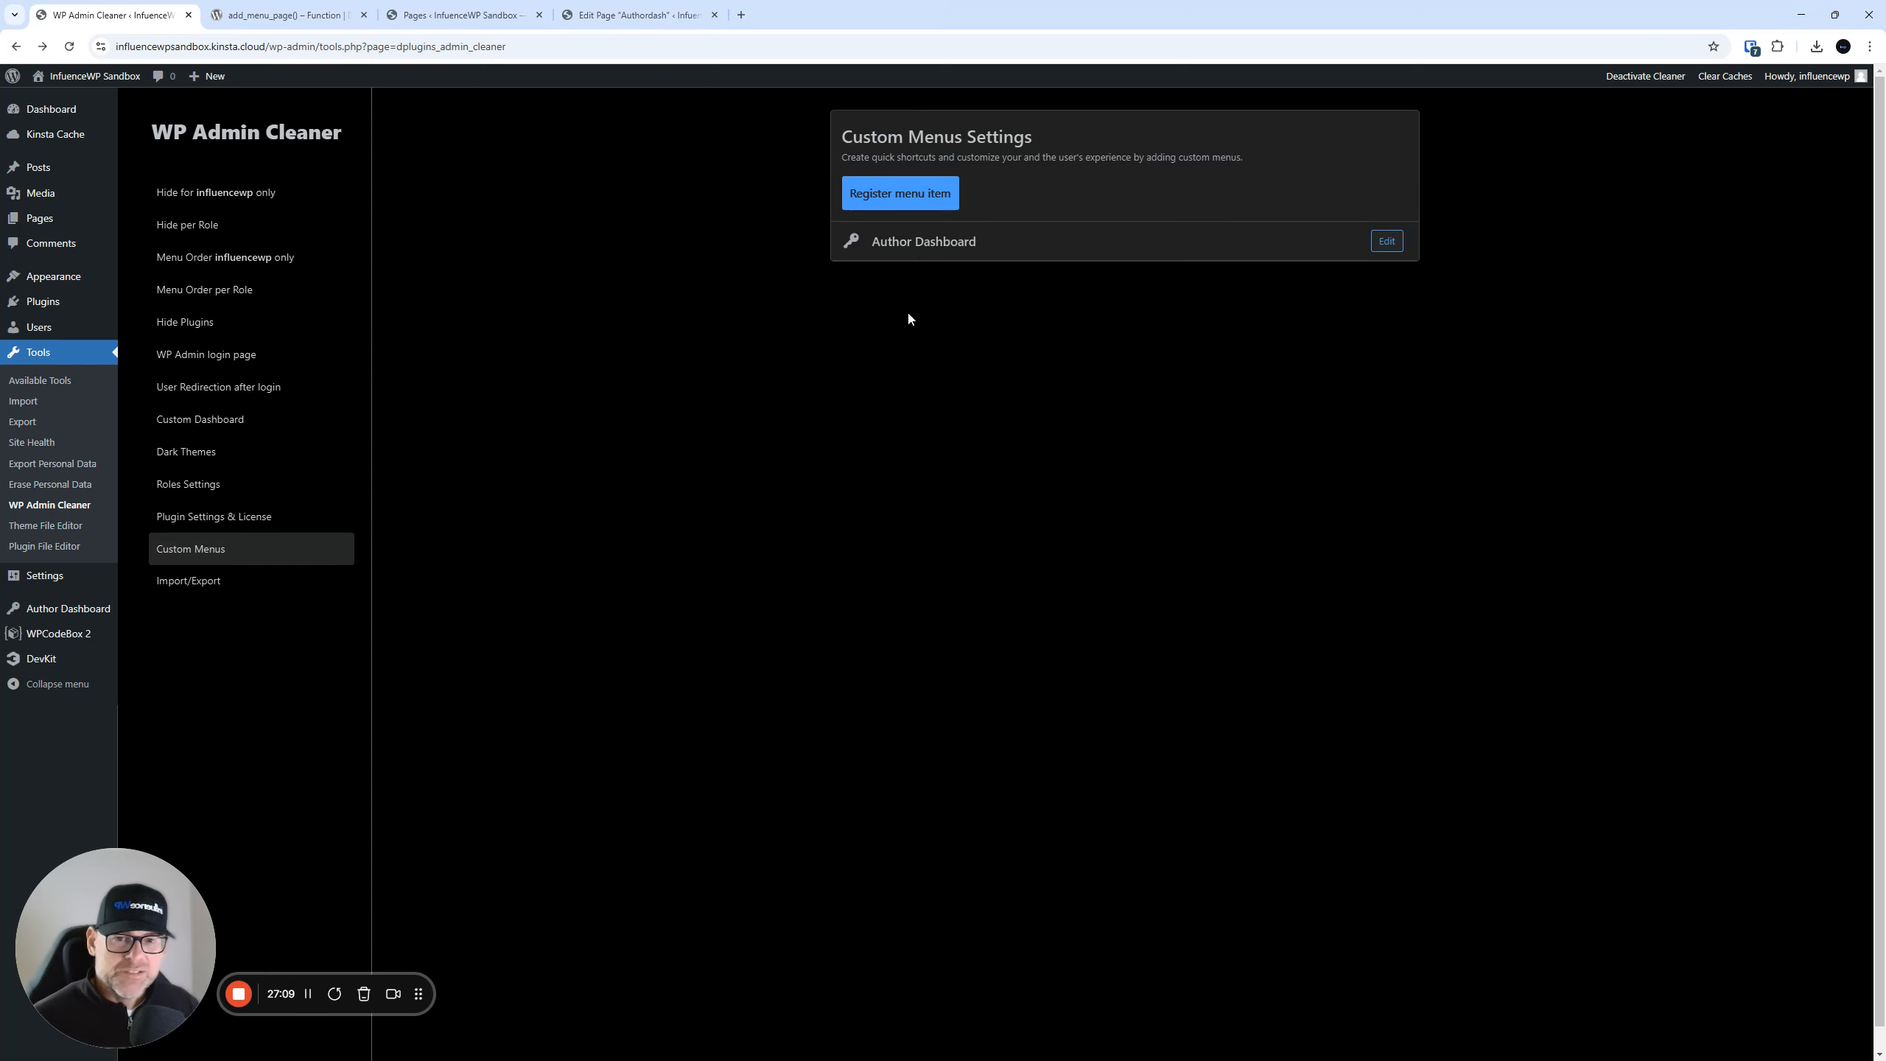
click(900, 193)
click(944, 216)
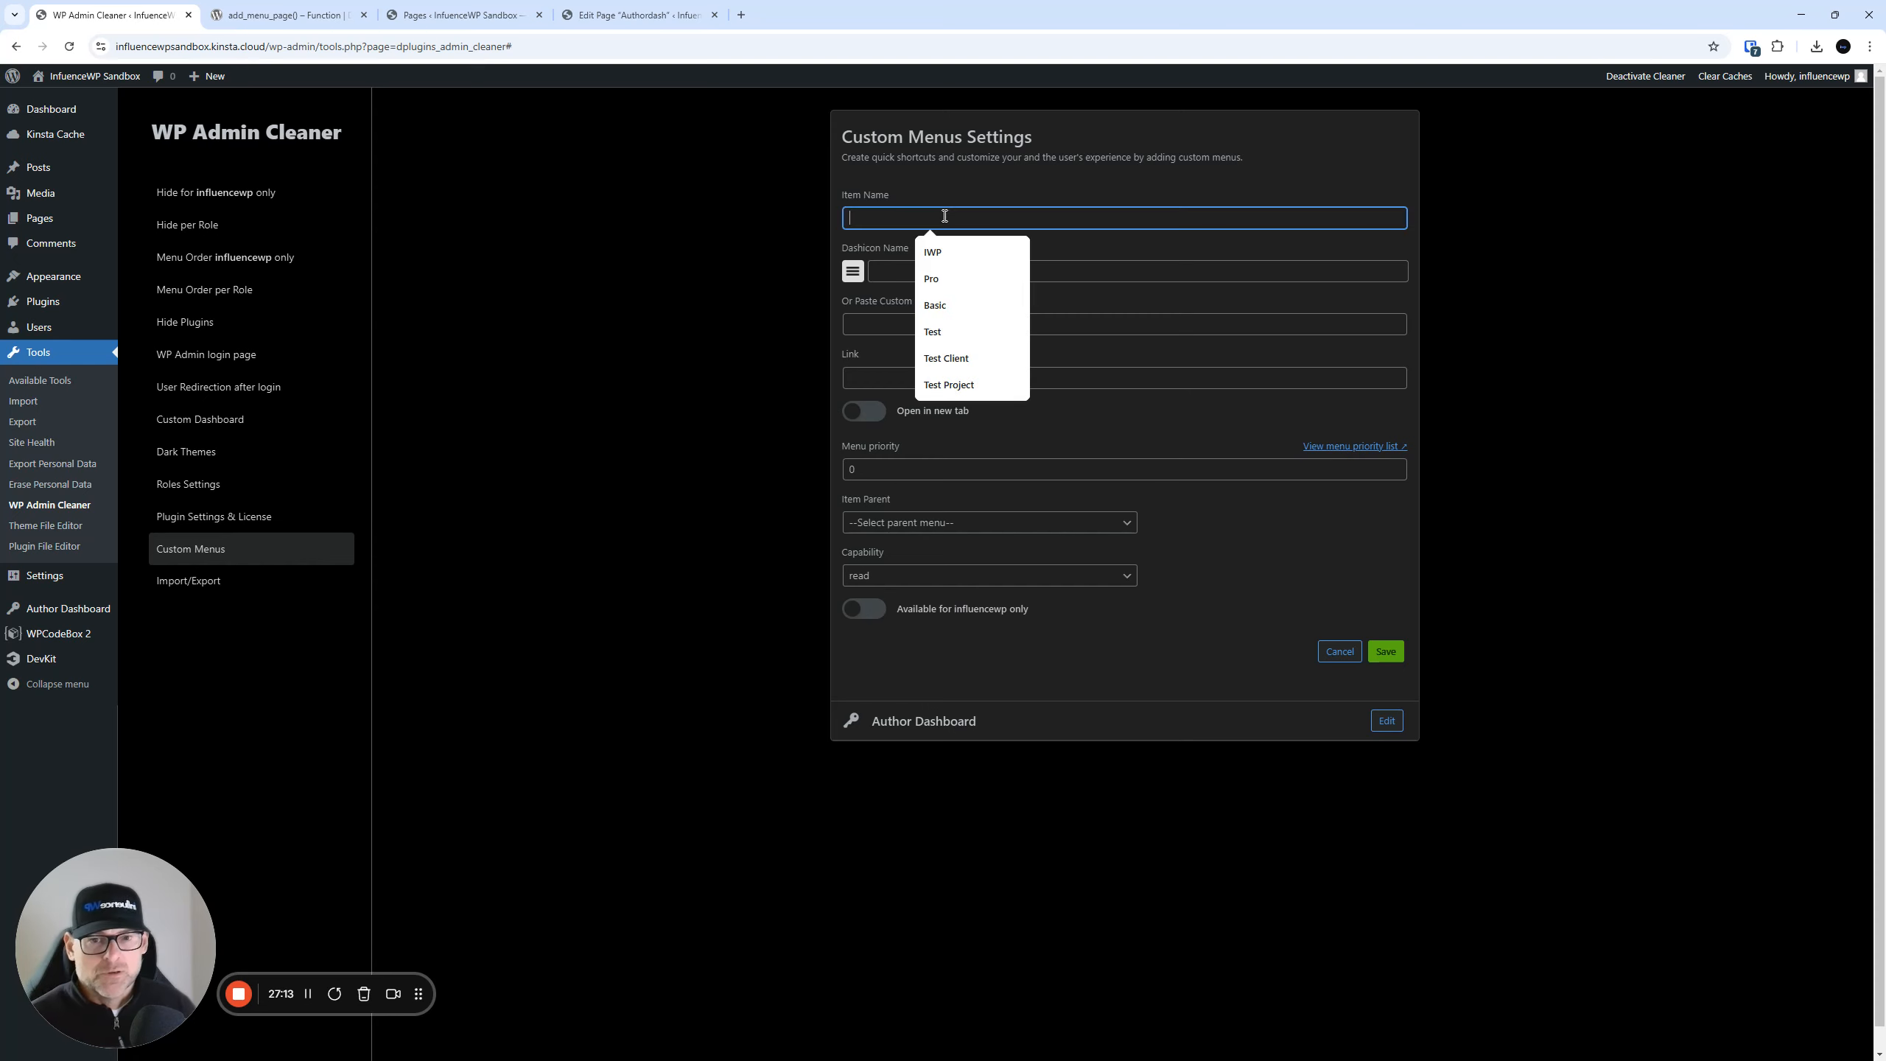
text(Author )
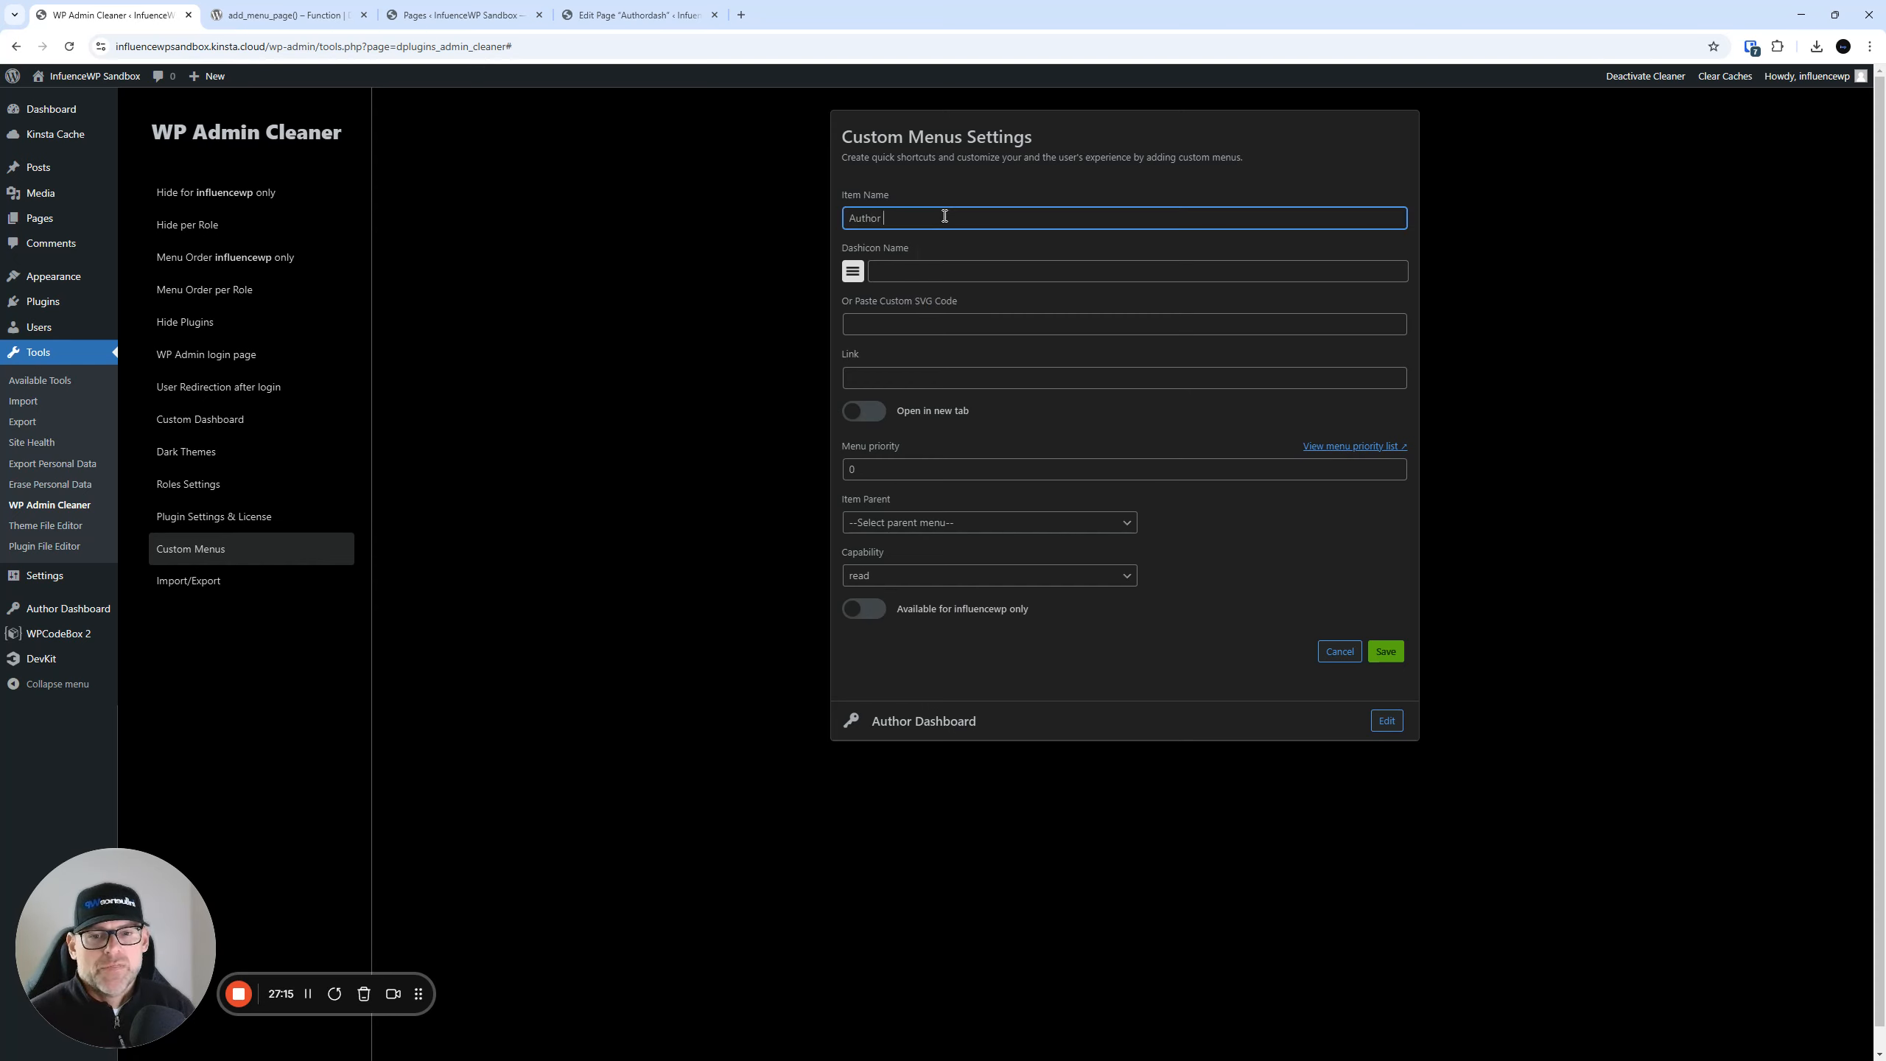
text(Nest)
key(Tab)
click(852, 272)
click(1287, 362)
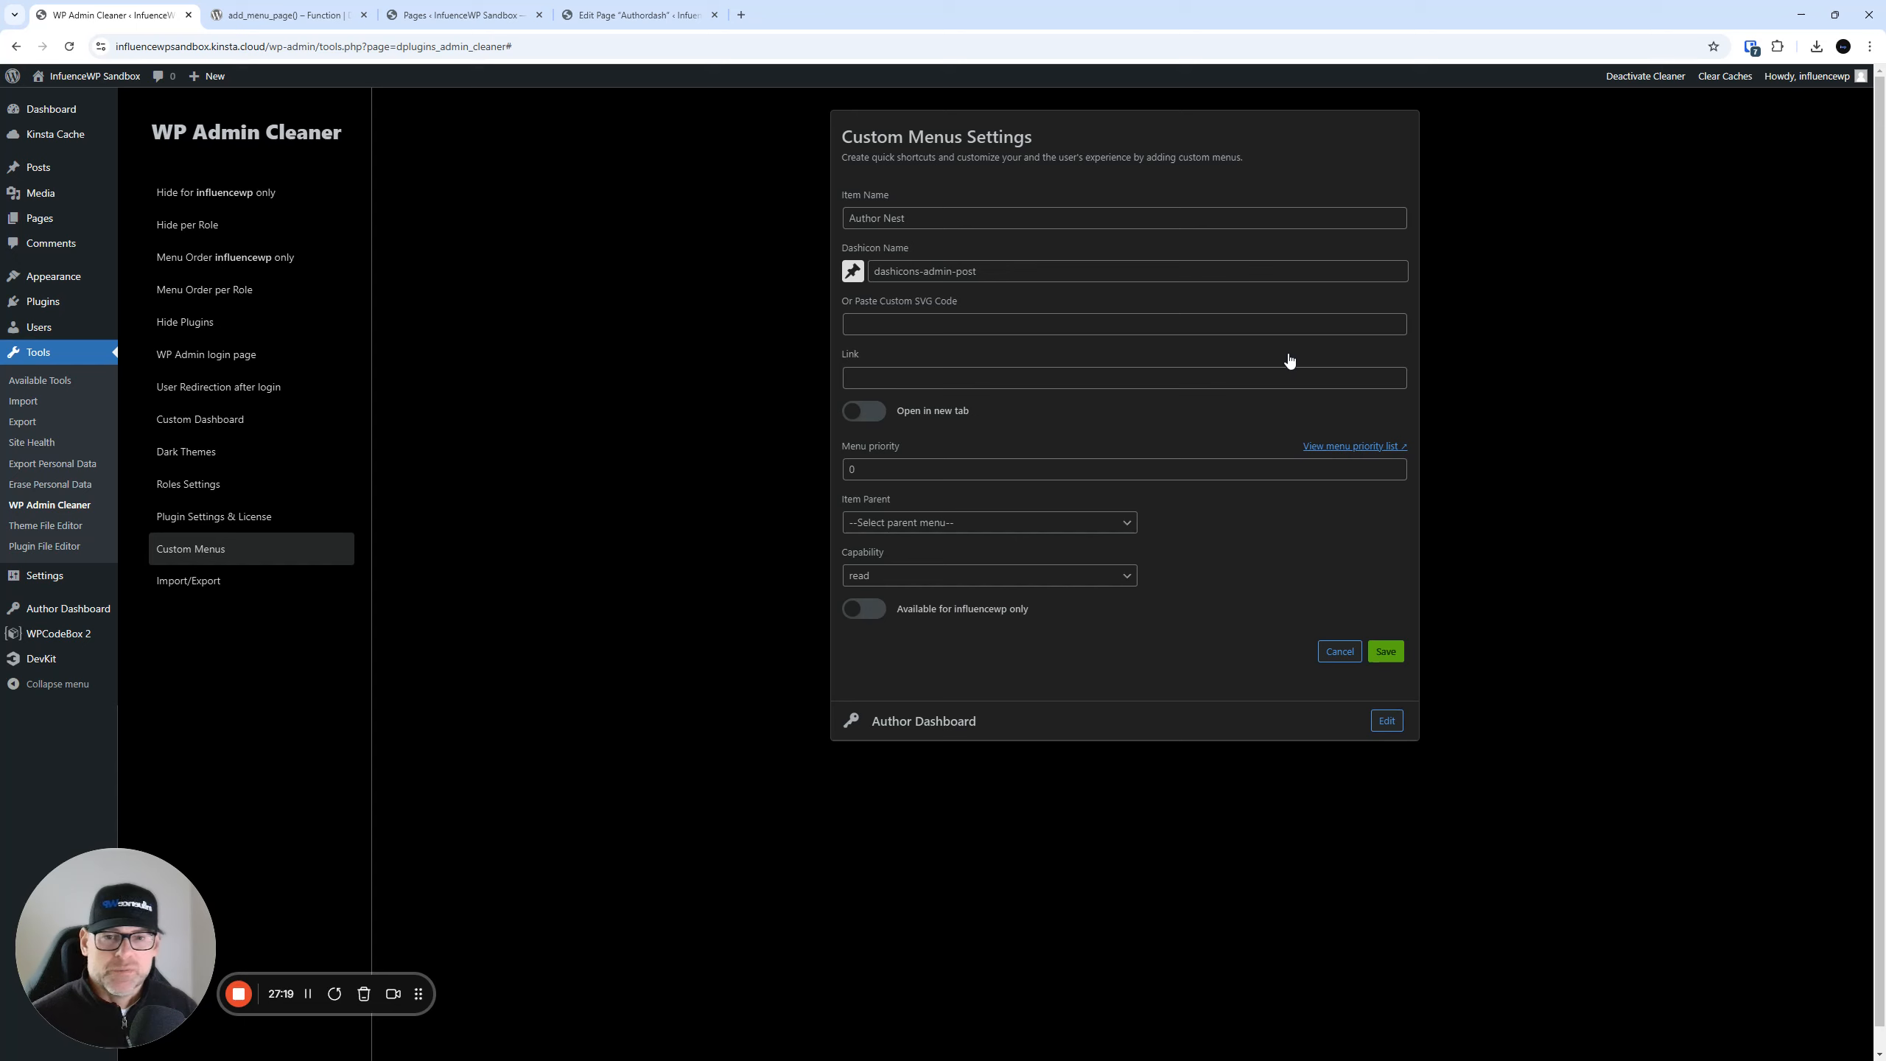
- Set the Author Nest link to #, assign Author Dashboard as its parent menu, and save the item
click(920, 375)
text(#)
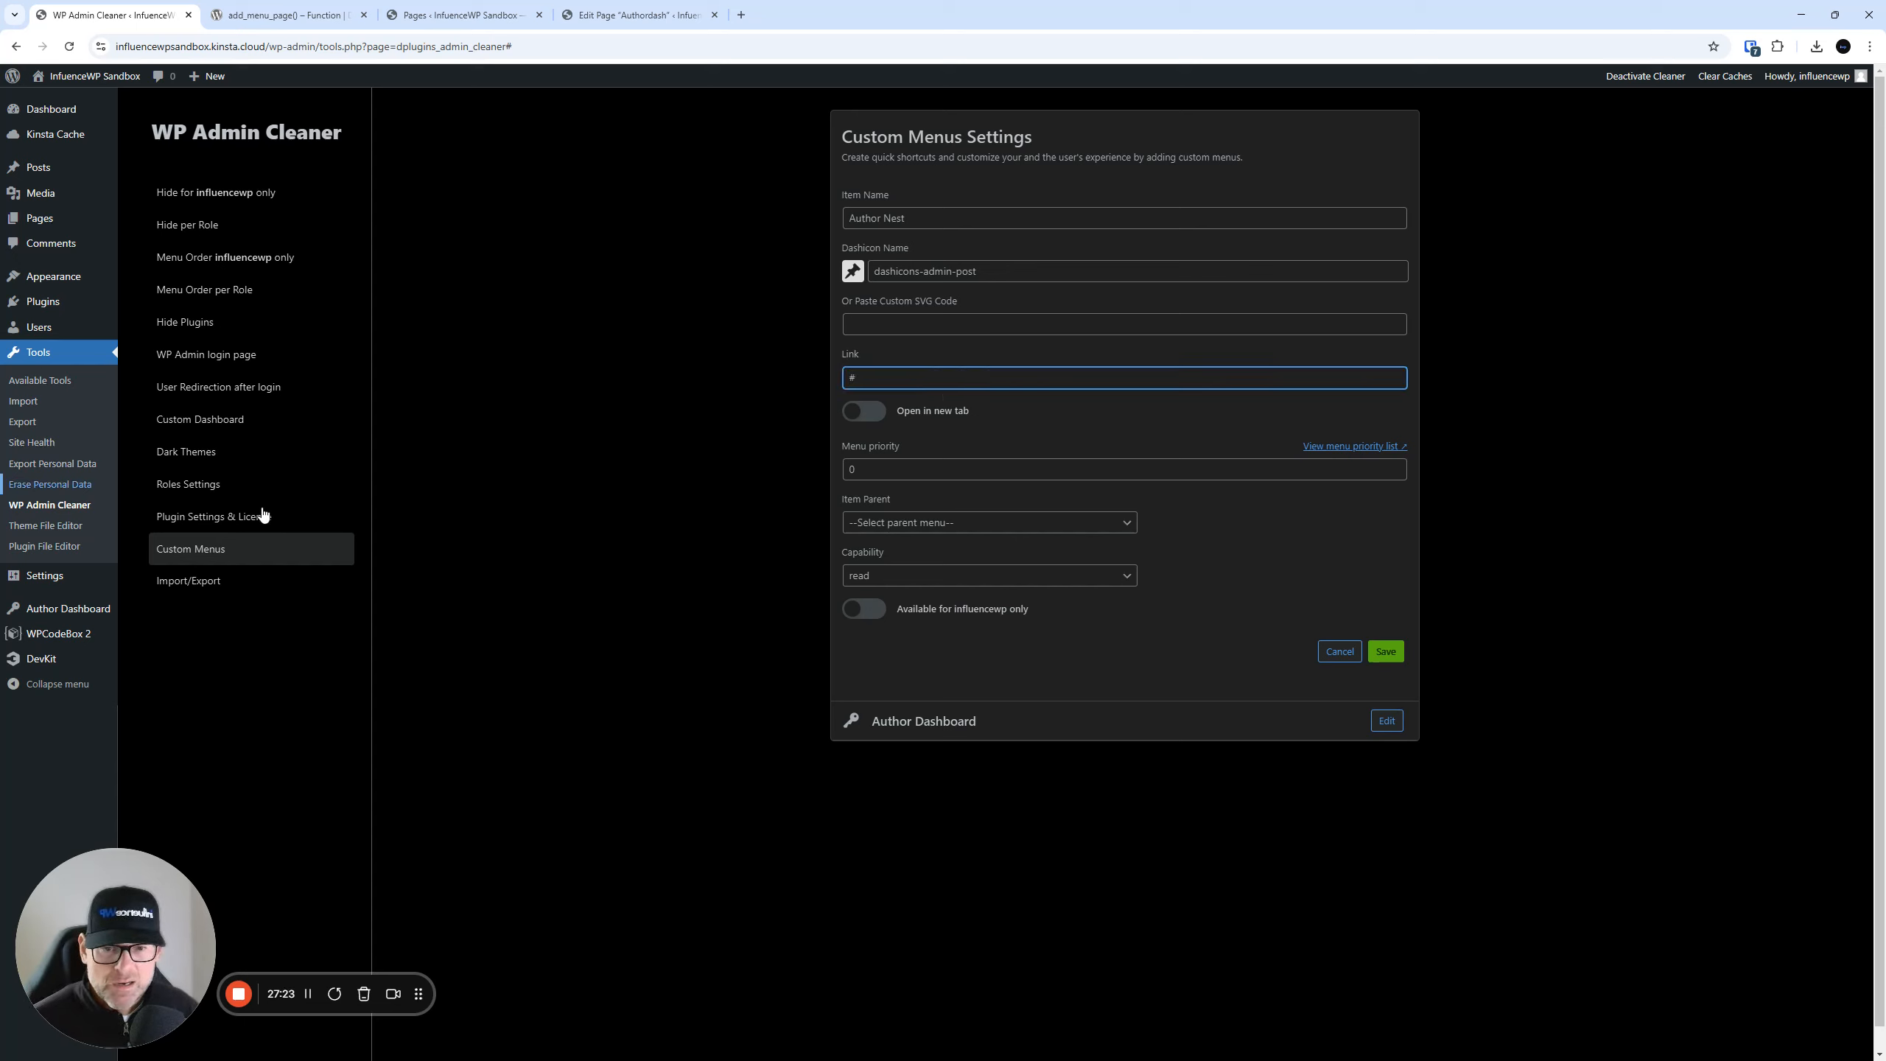
click(913, 521)
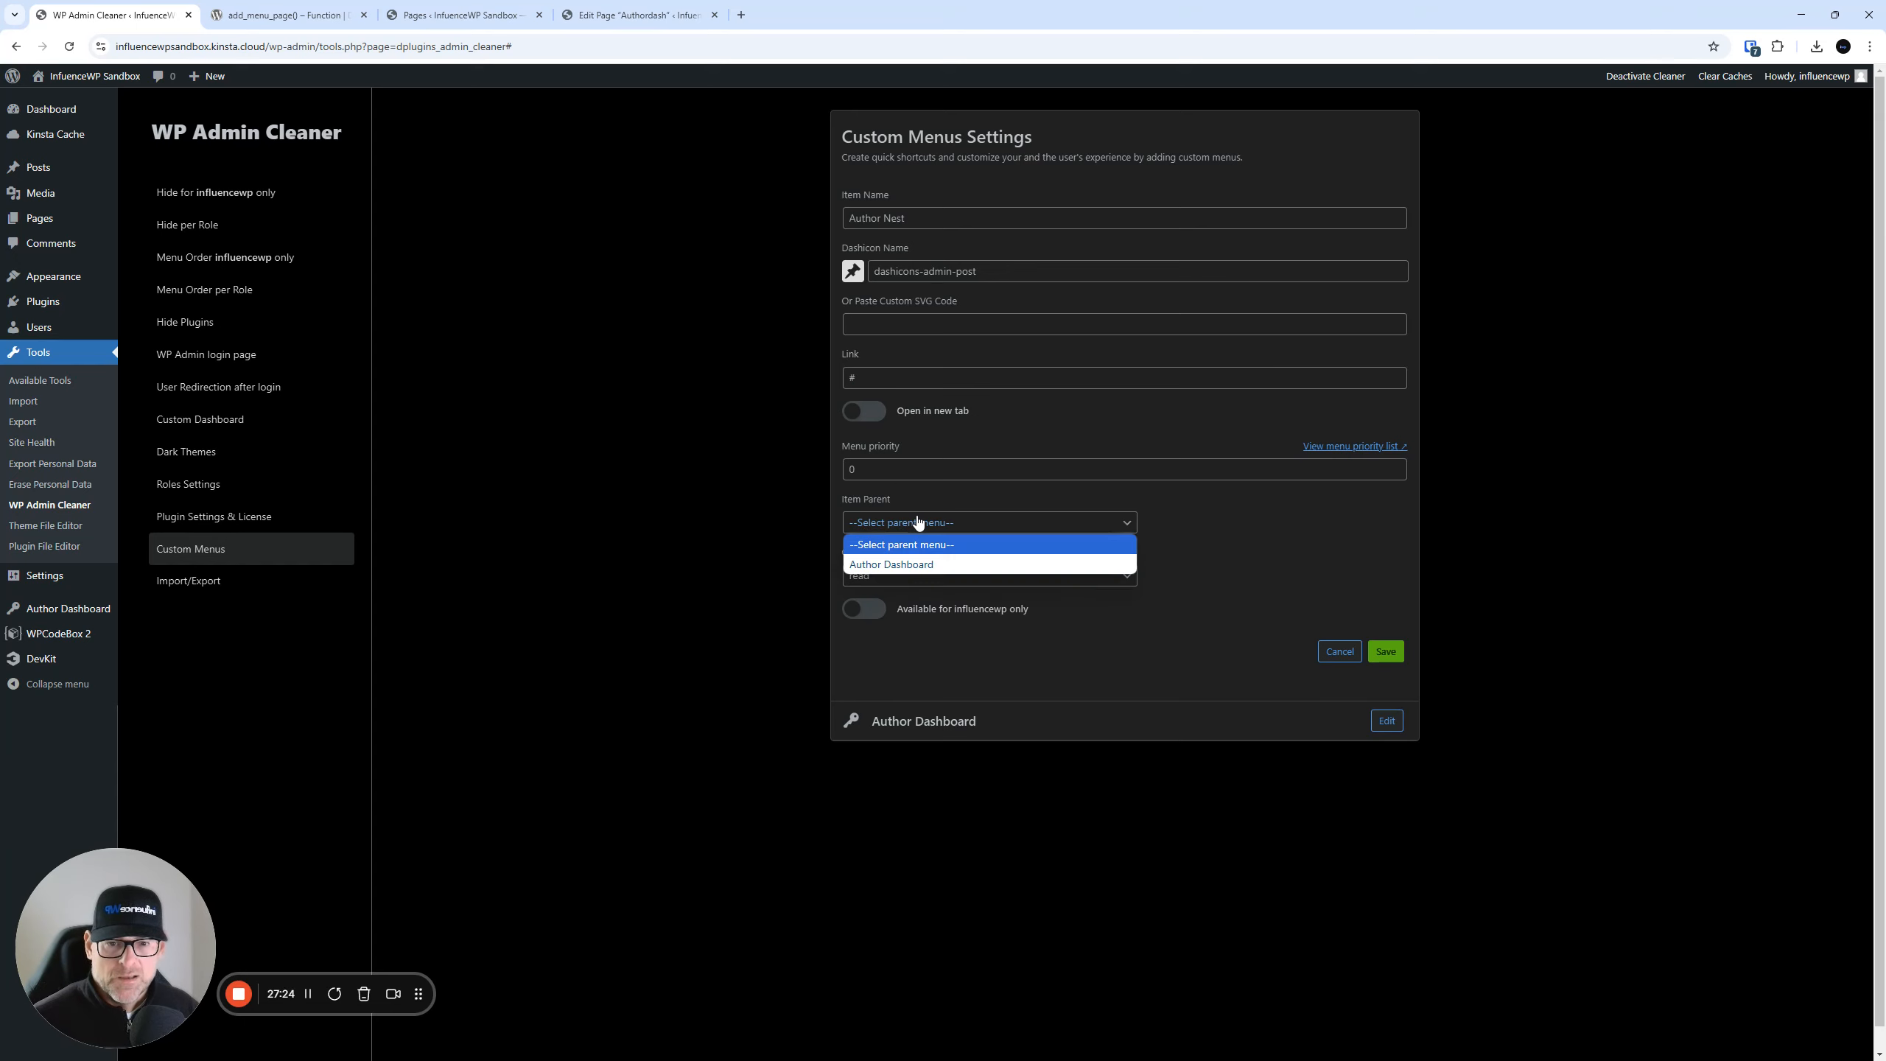
click(918, 564)
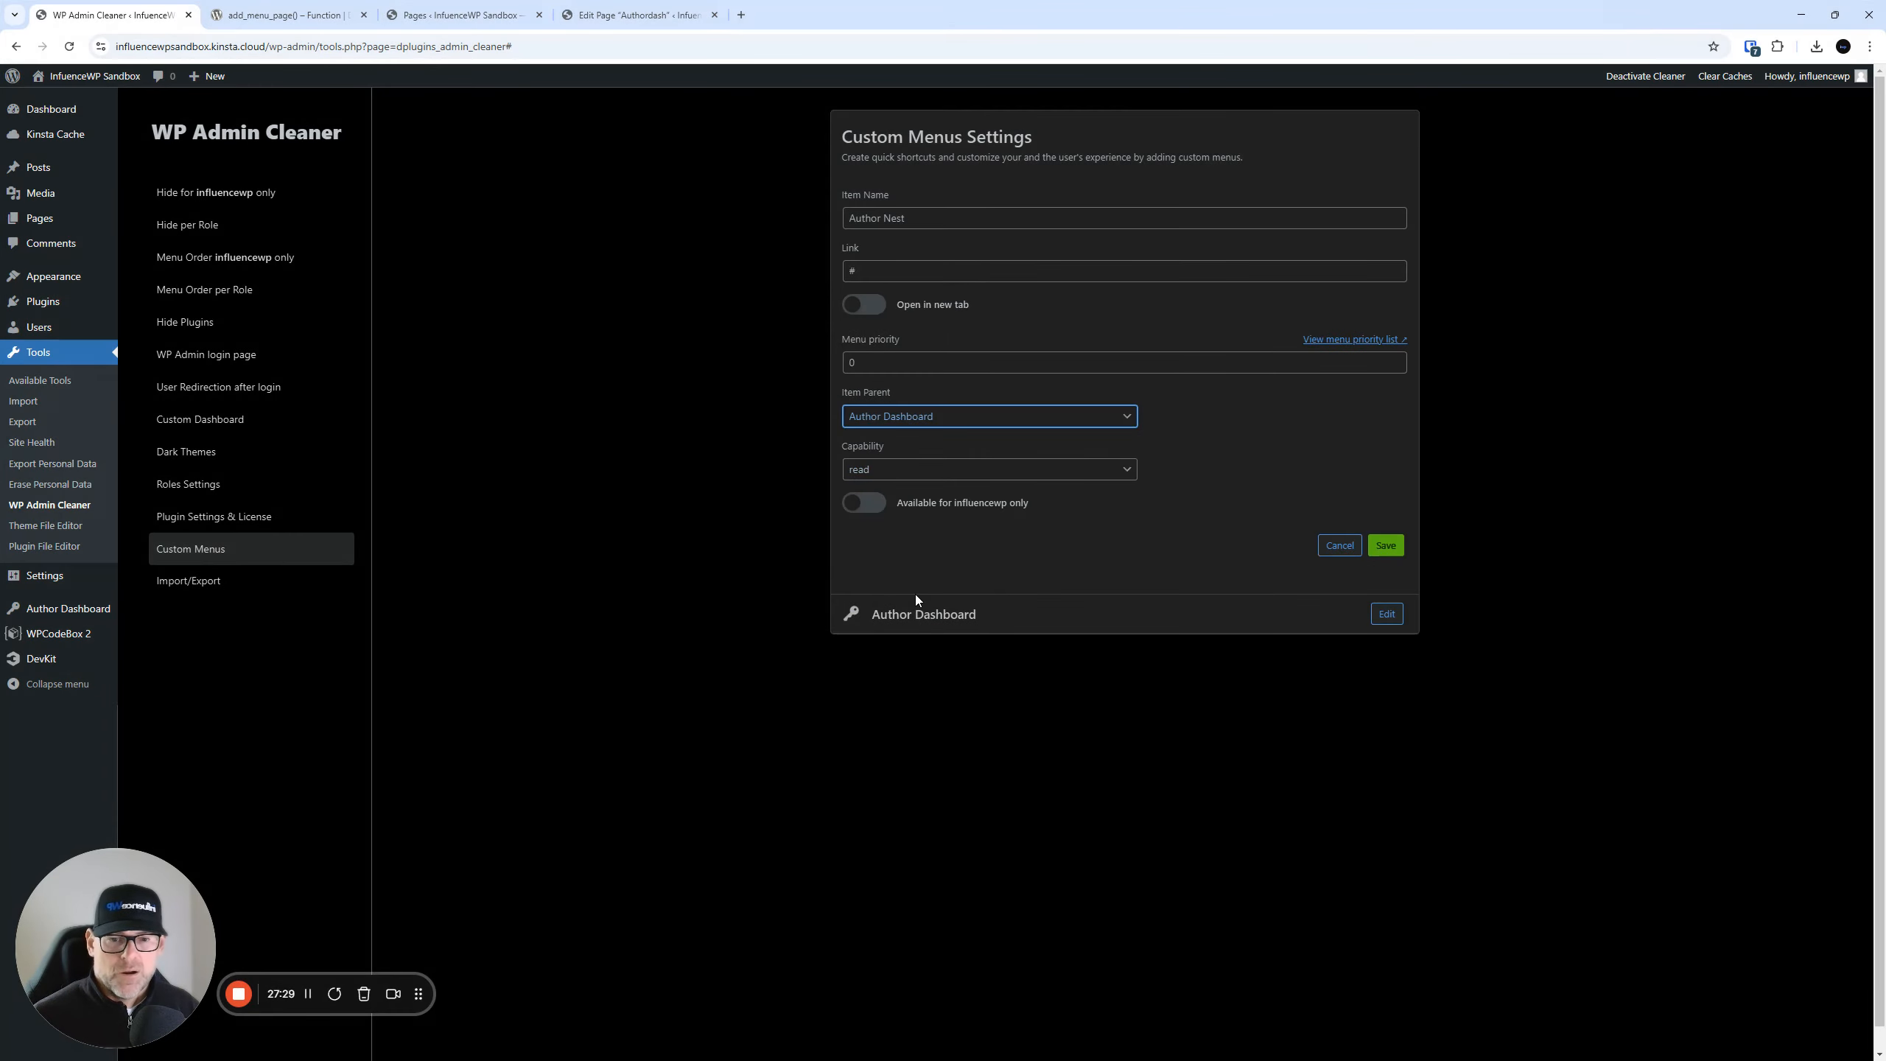
click(1386, 547)
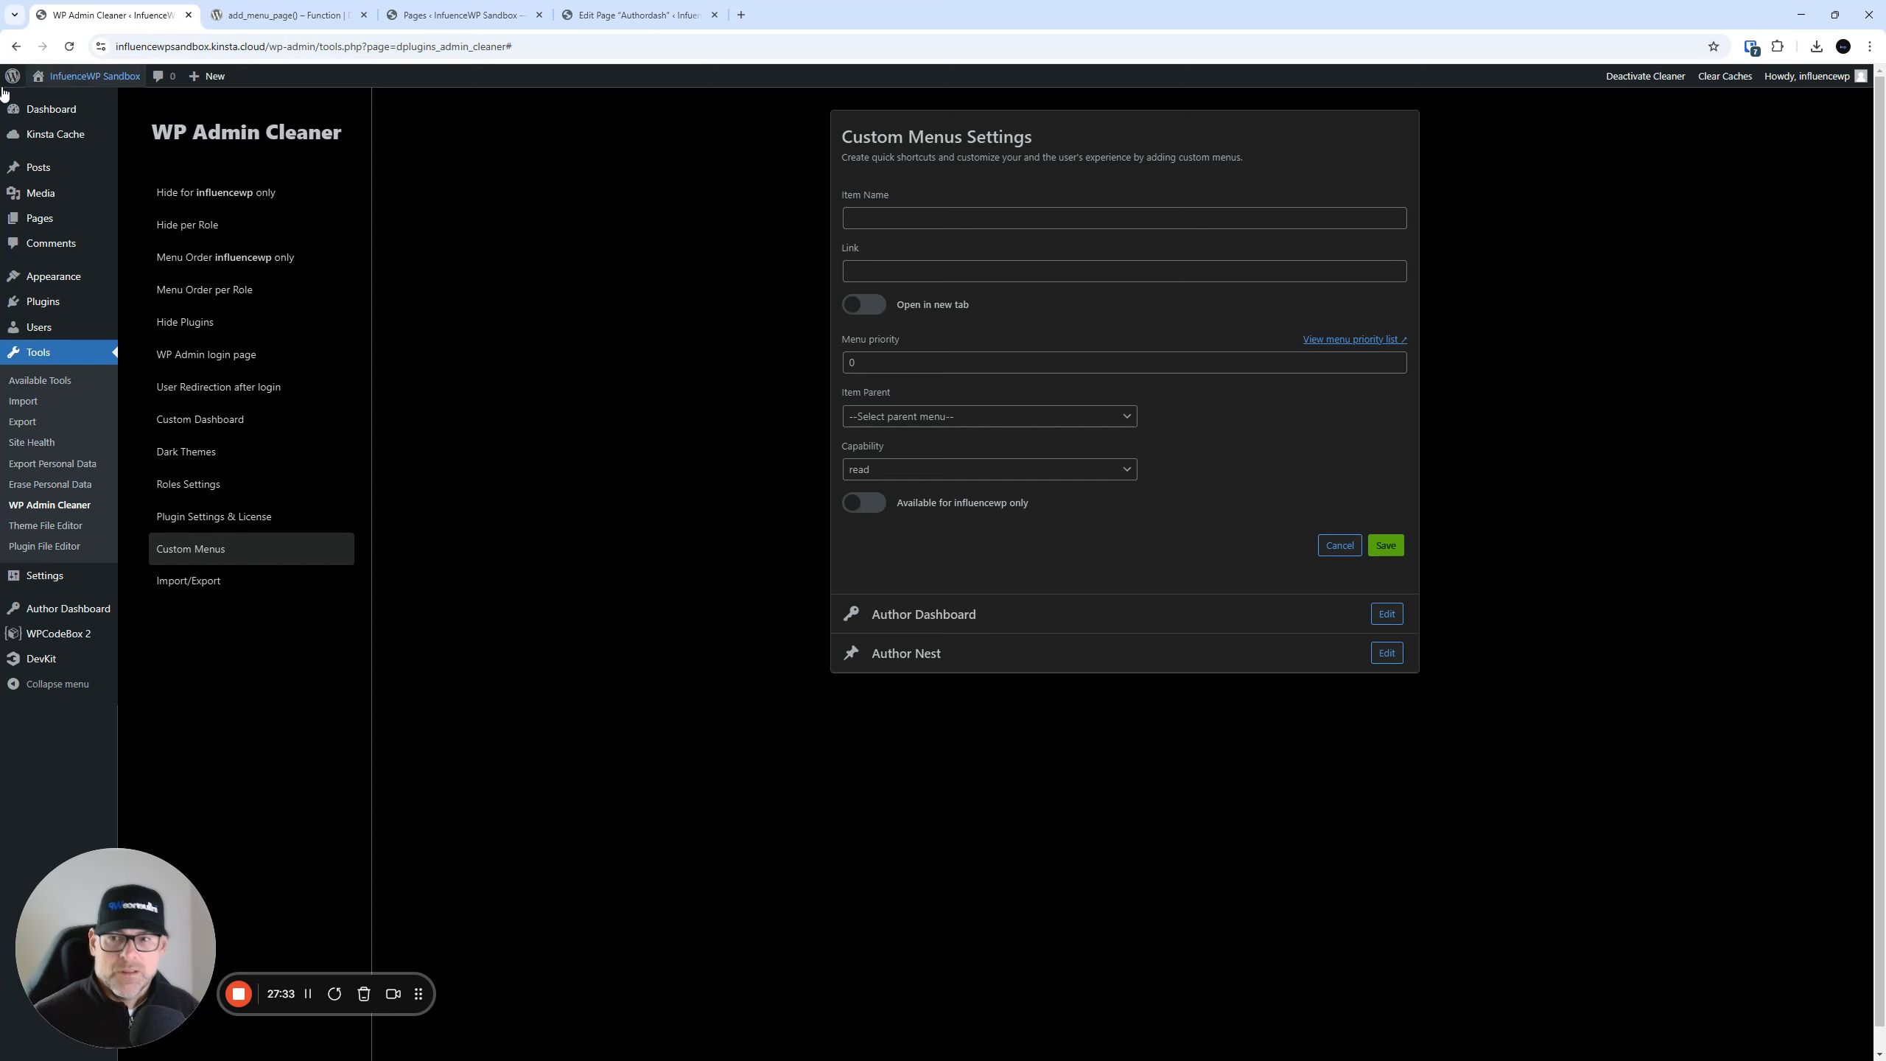
- Reload the admin page, check Author Nest in the Author Dashboard submenu, and open its custom menu settings for review
click(70, 47)
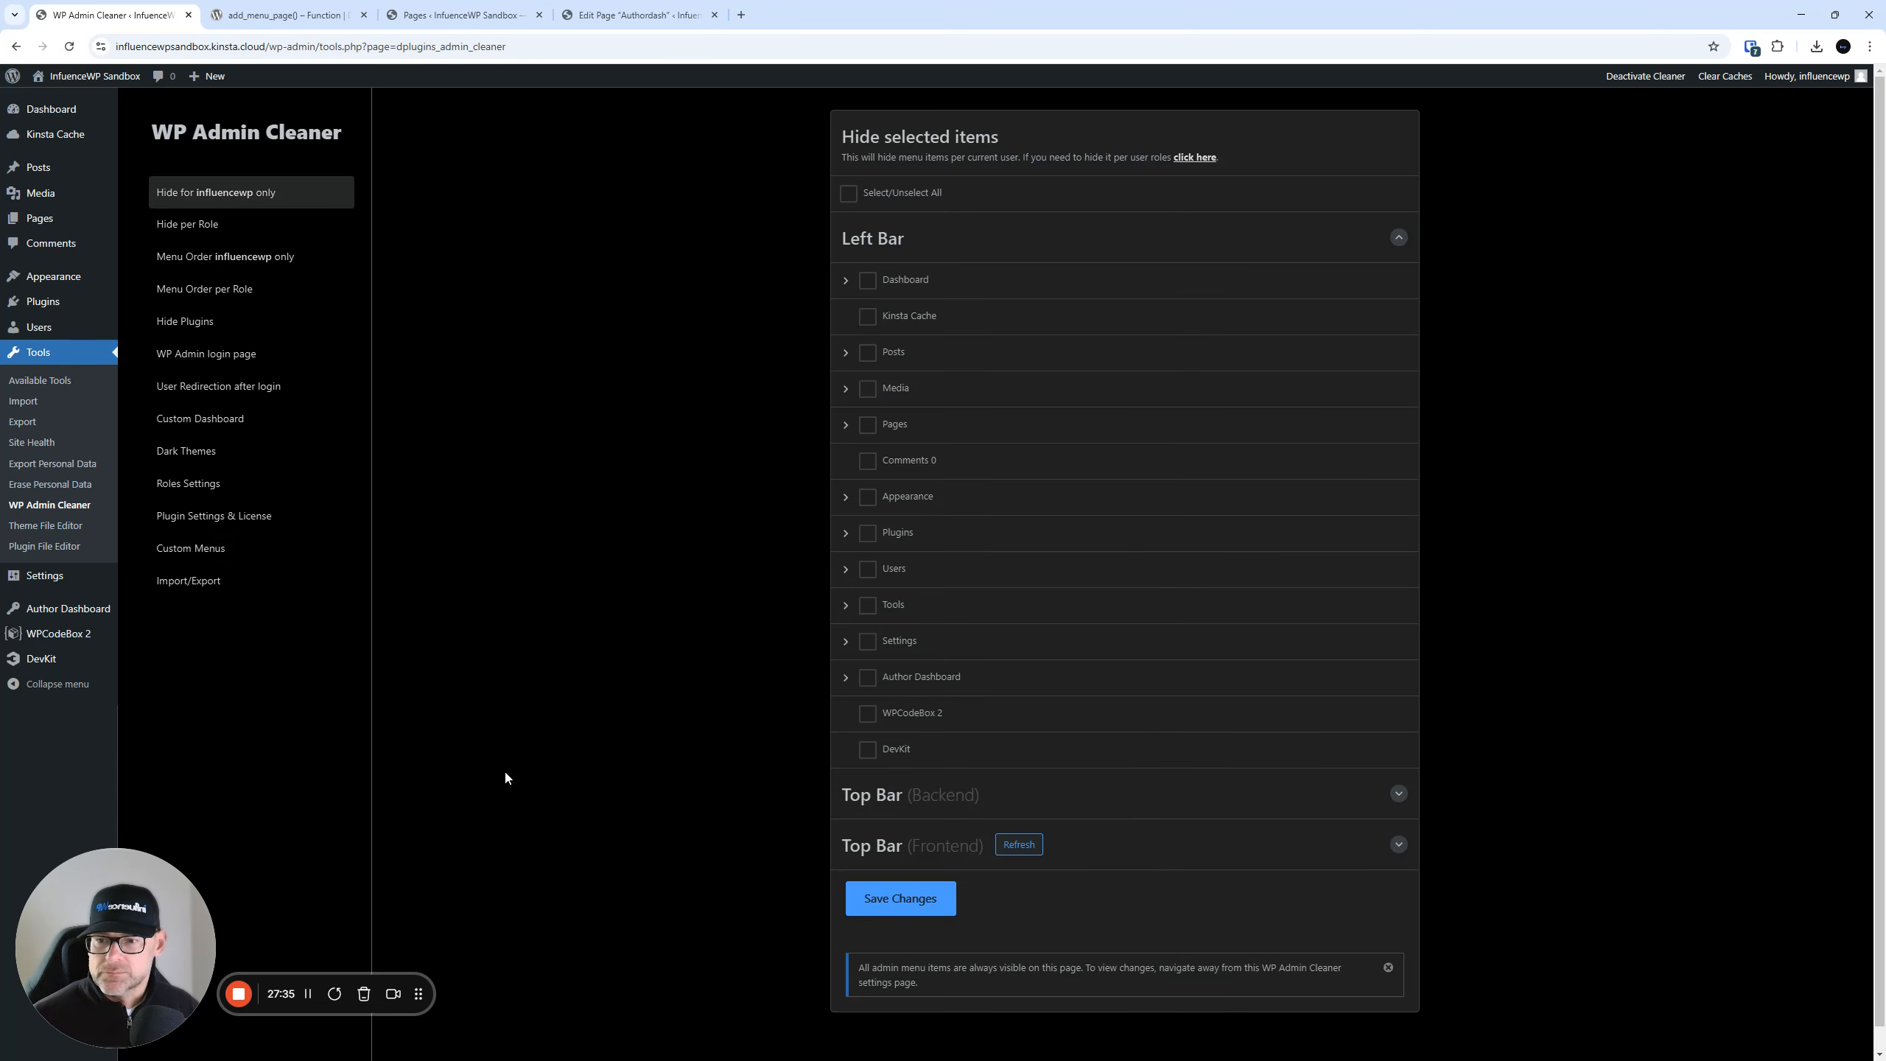
mouse_move(97, 615)
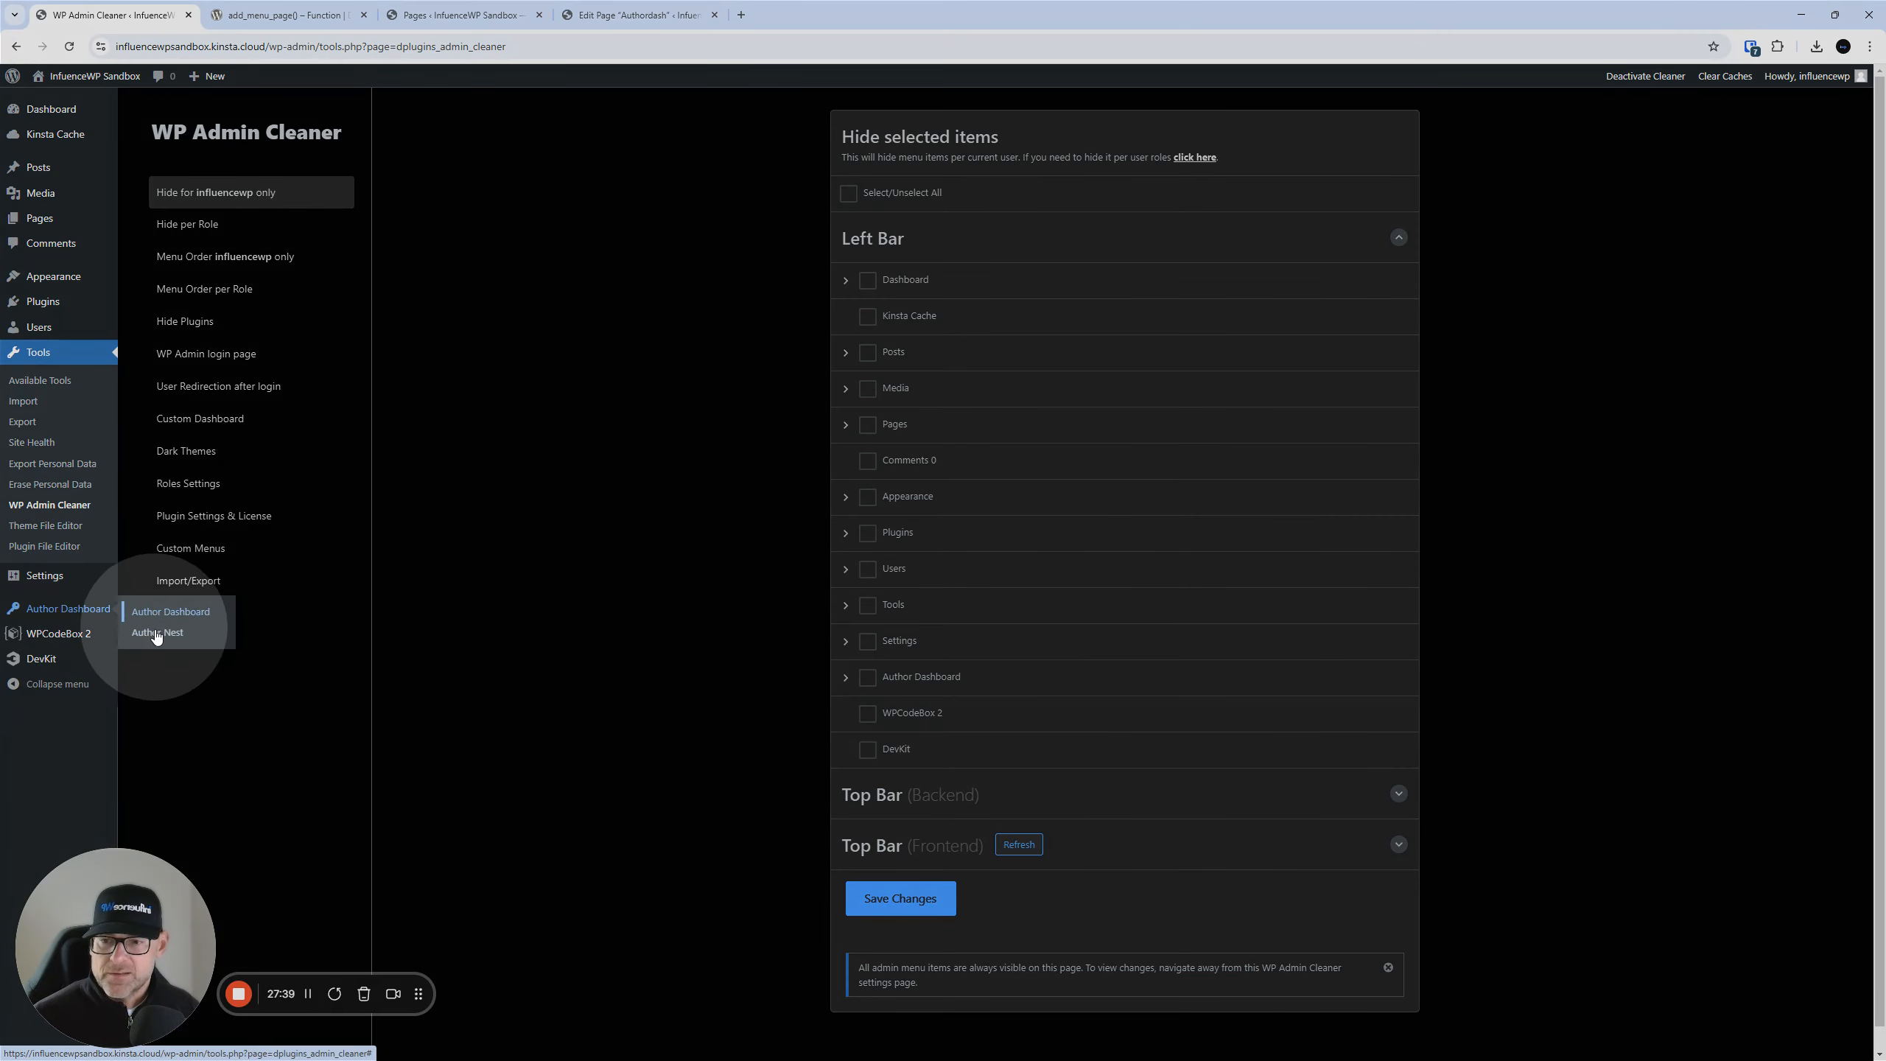
click(264, 553)
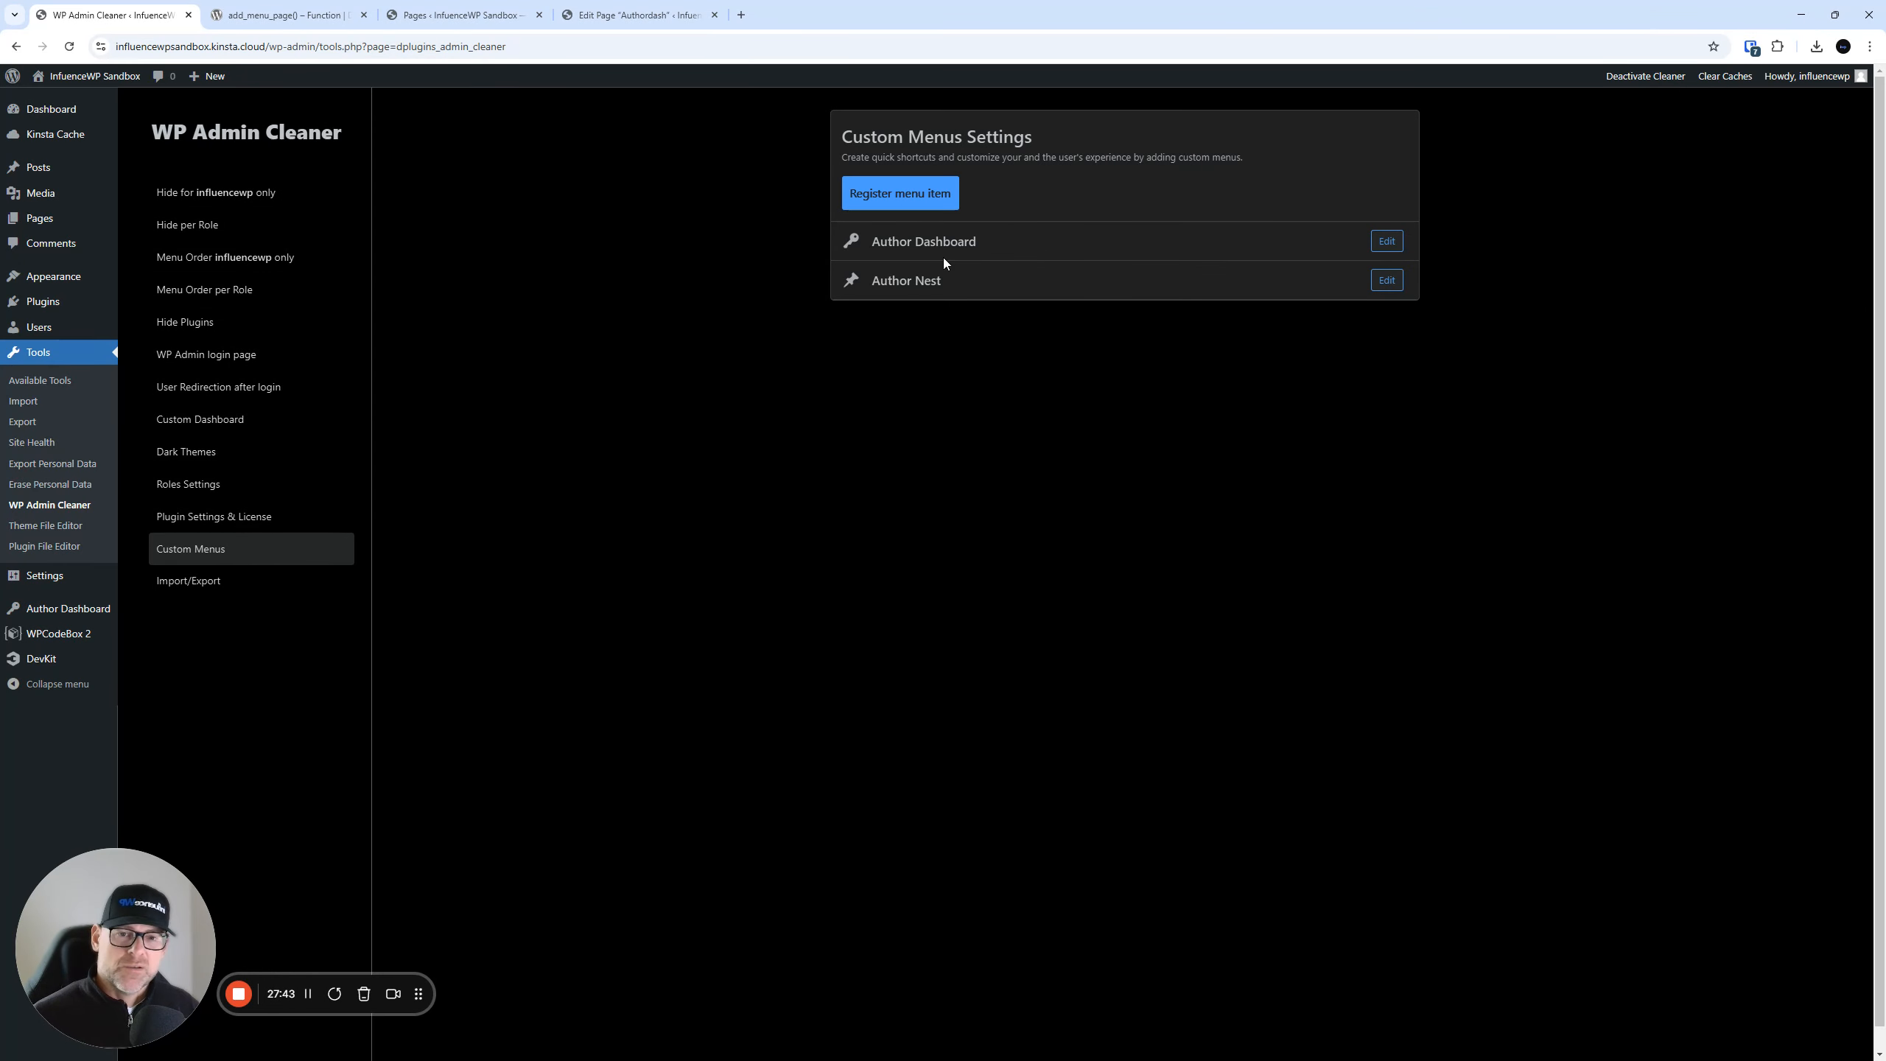
click(1385, 281)
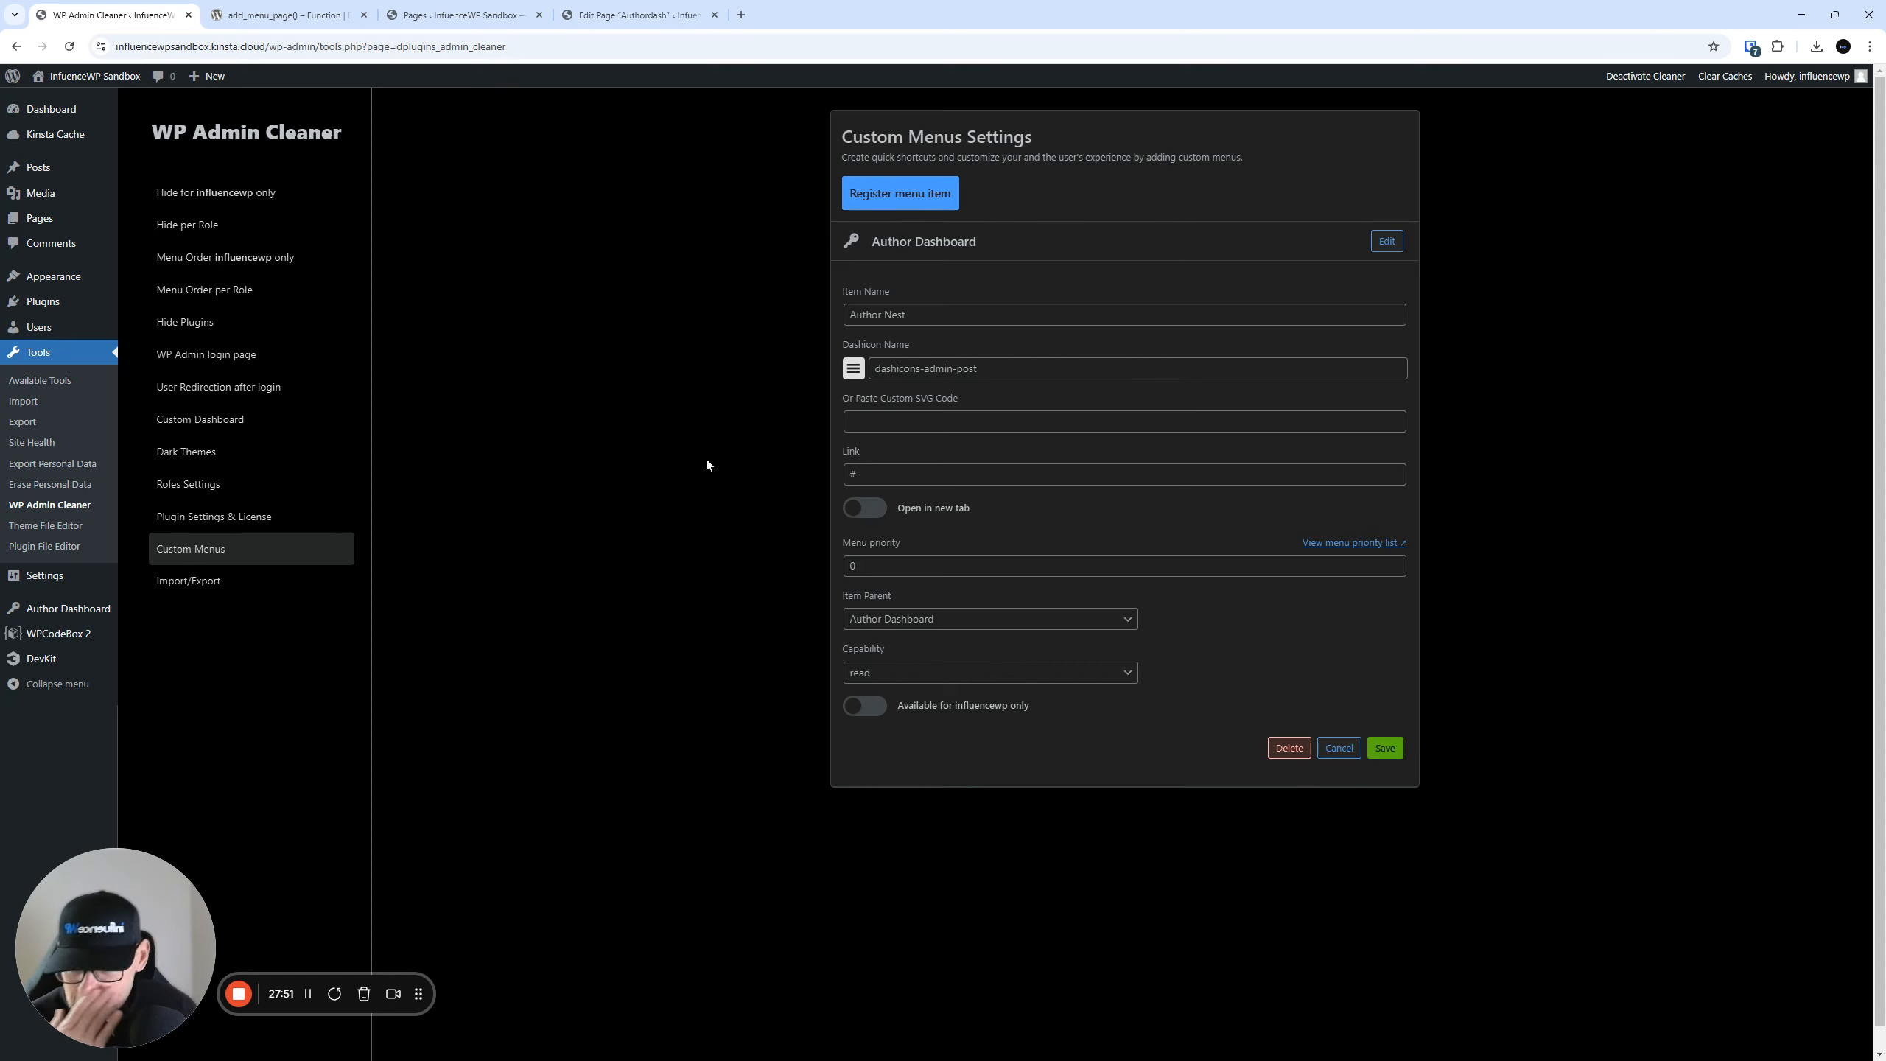
- Examine the plugin's import and export options, including which settings the JSON export covers
click(242, 585)
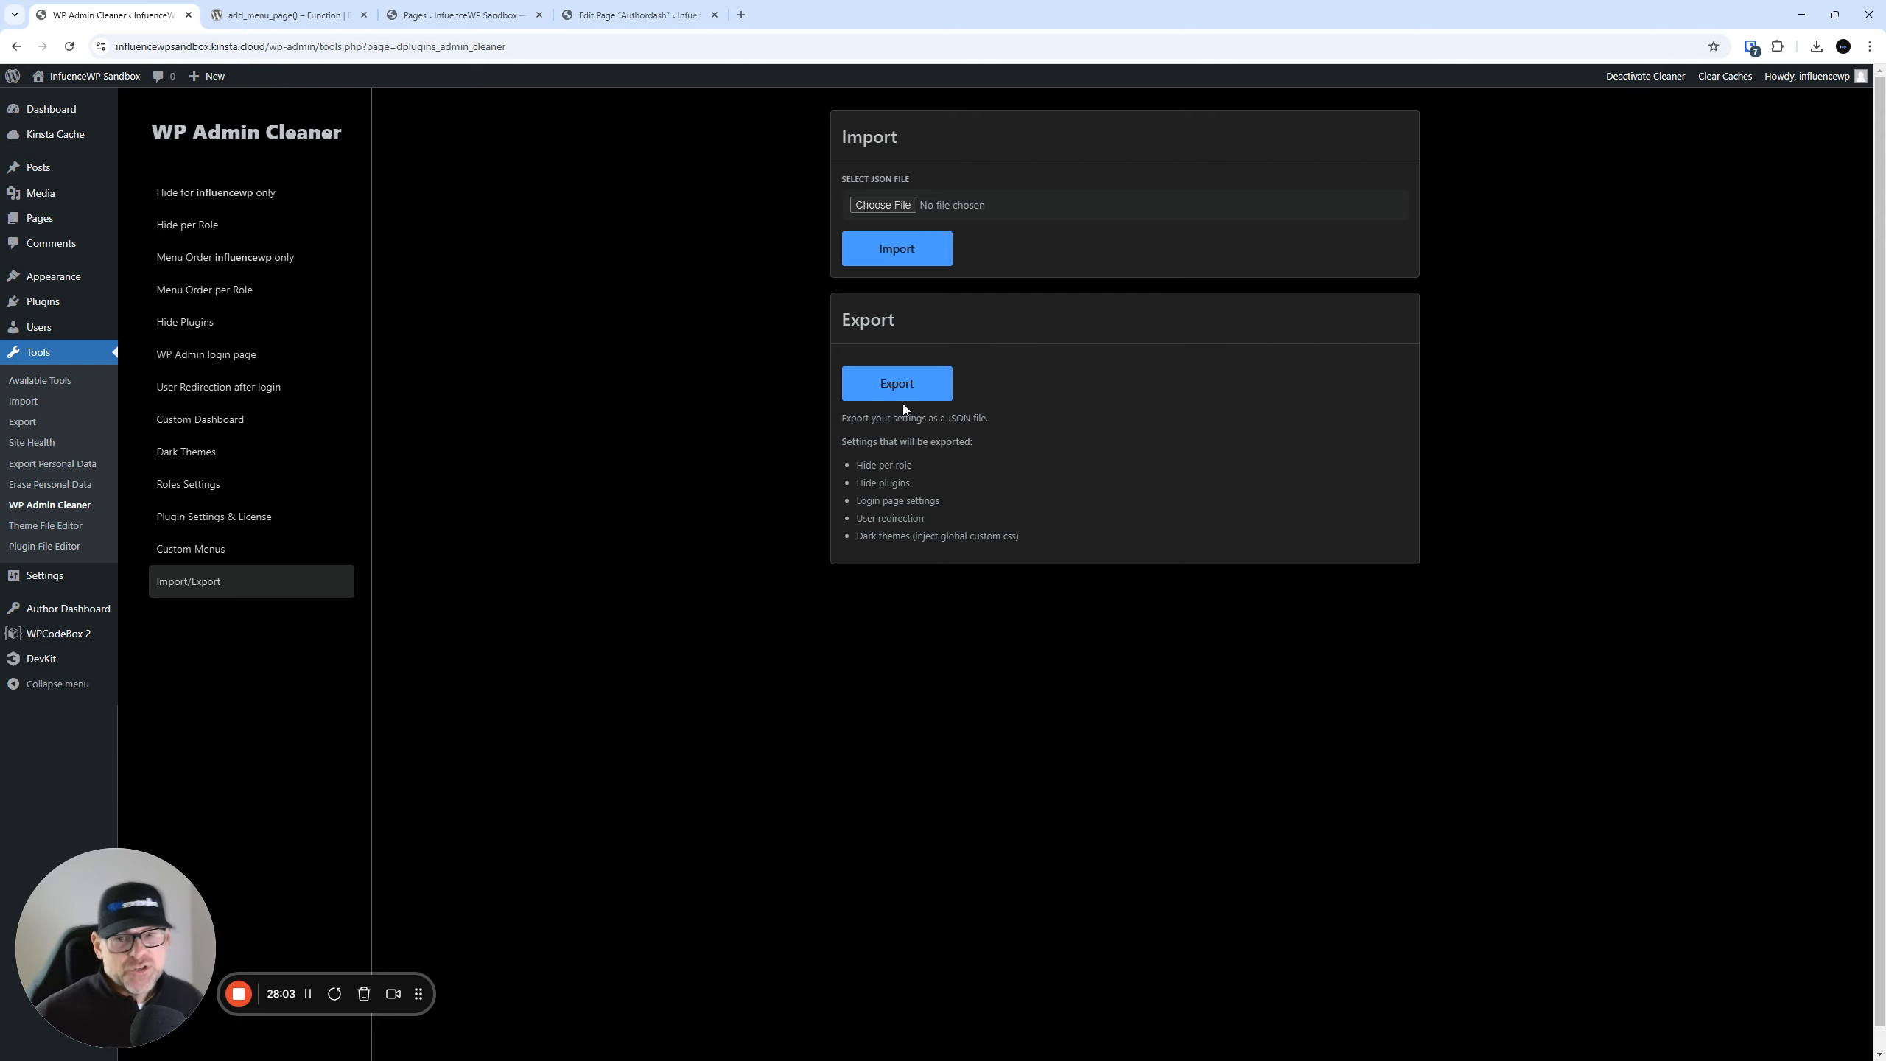
click(906, 382)
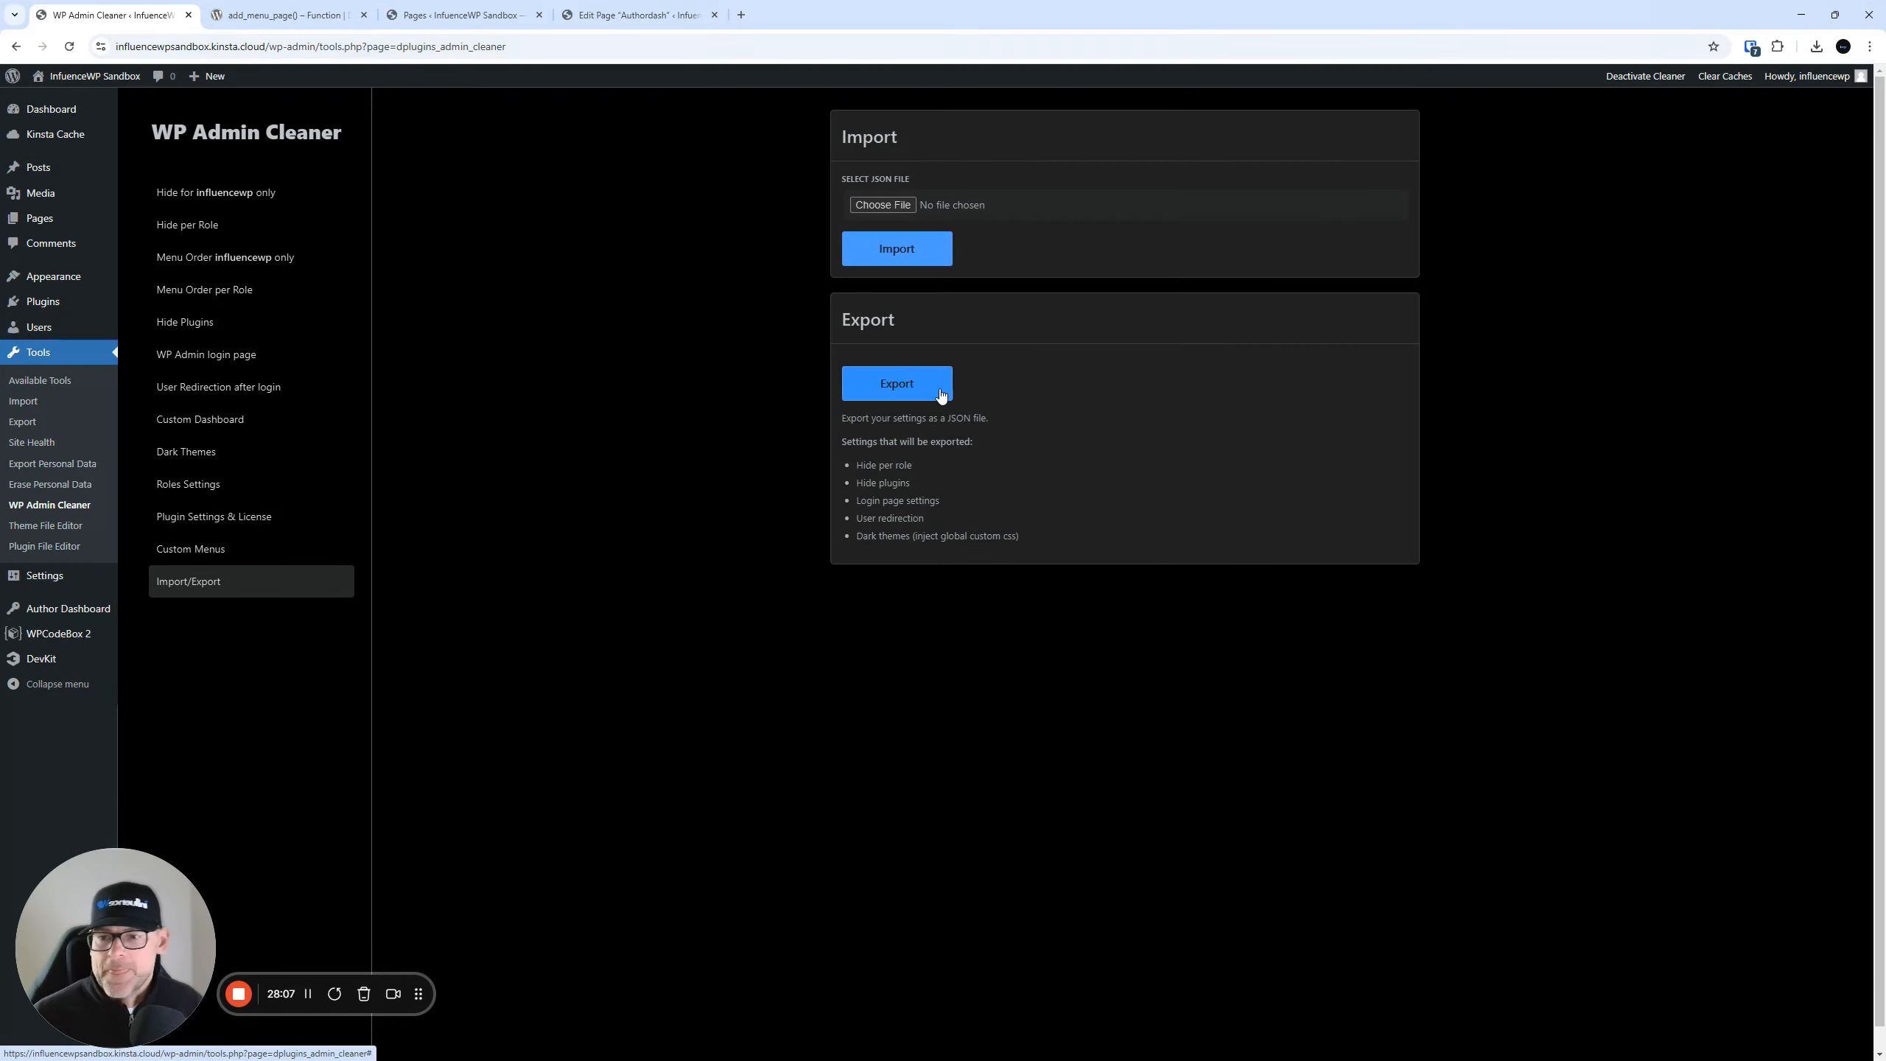
- Switch Remove all data from database on plugin uninstall off and on again, and return to the import and export options
click(224, 523)
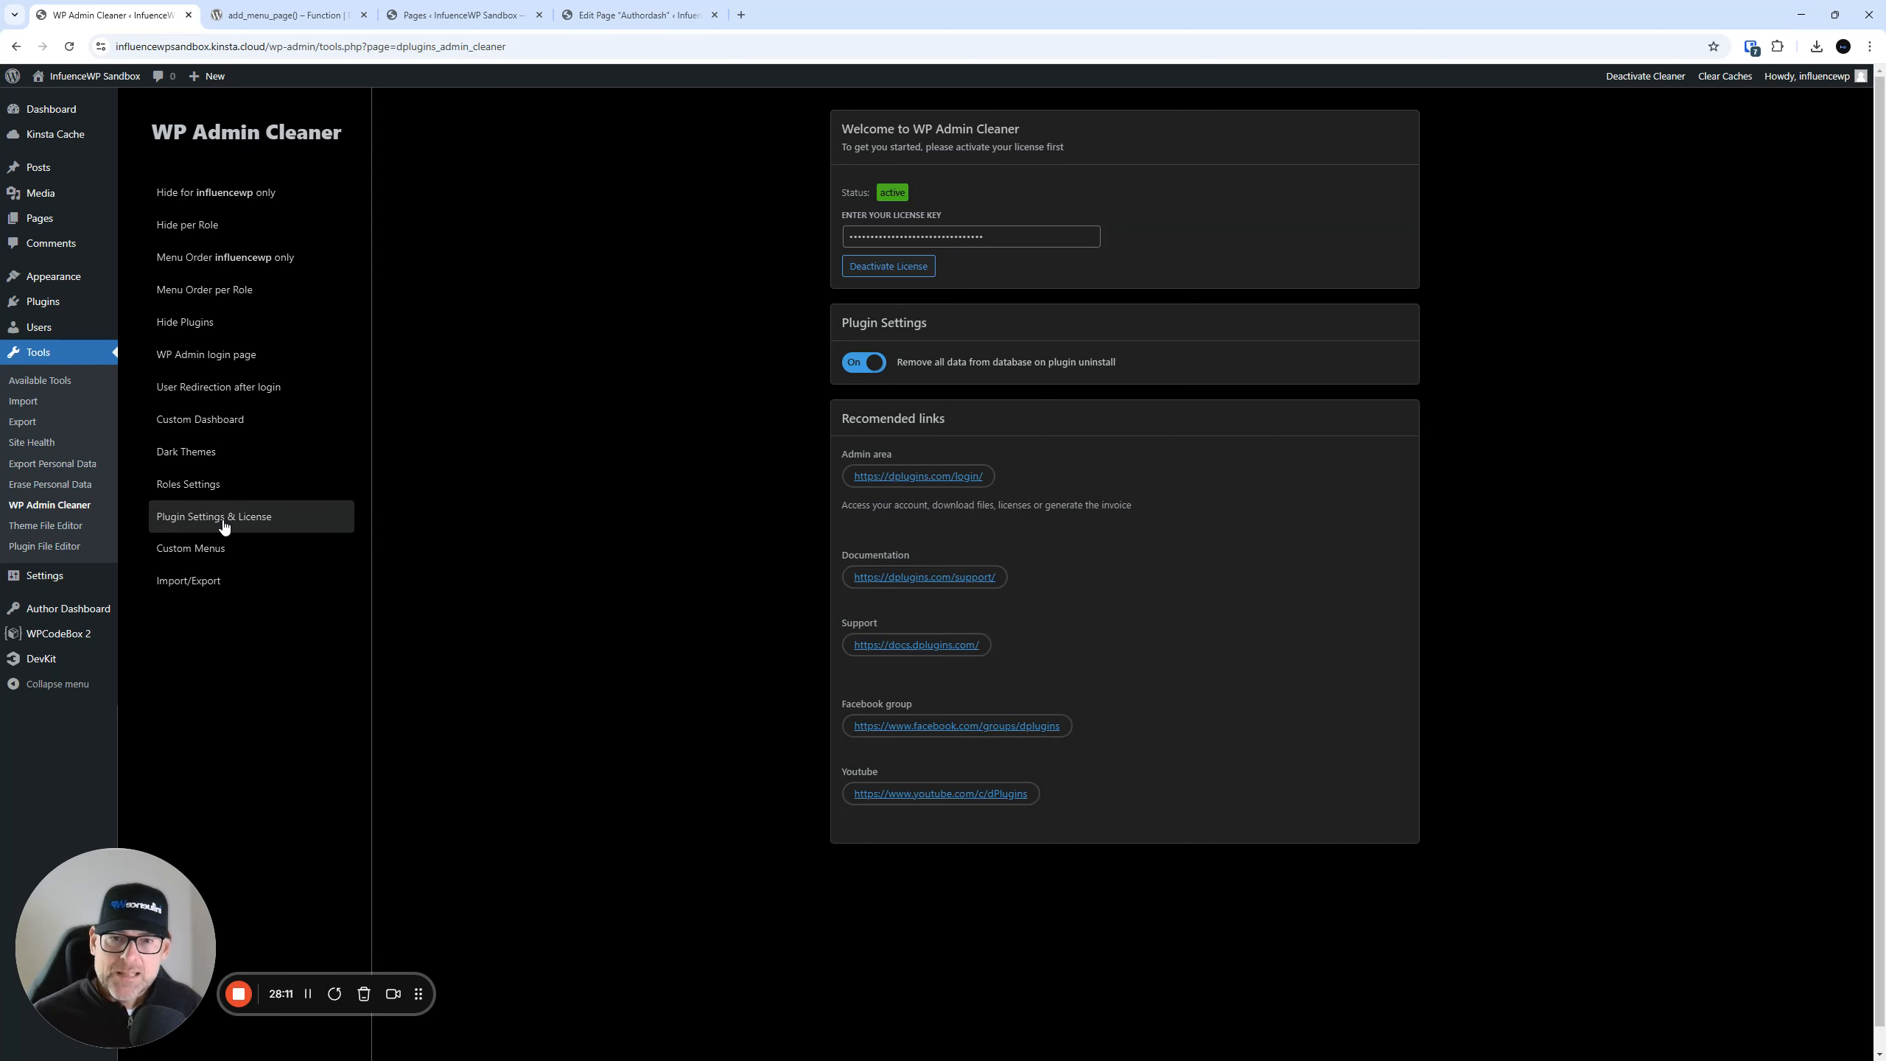
click(877, 364)
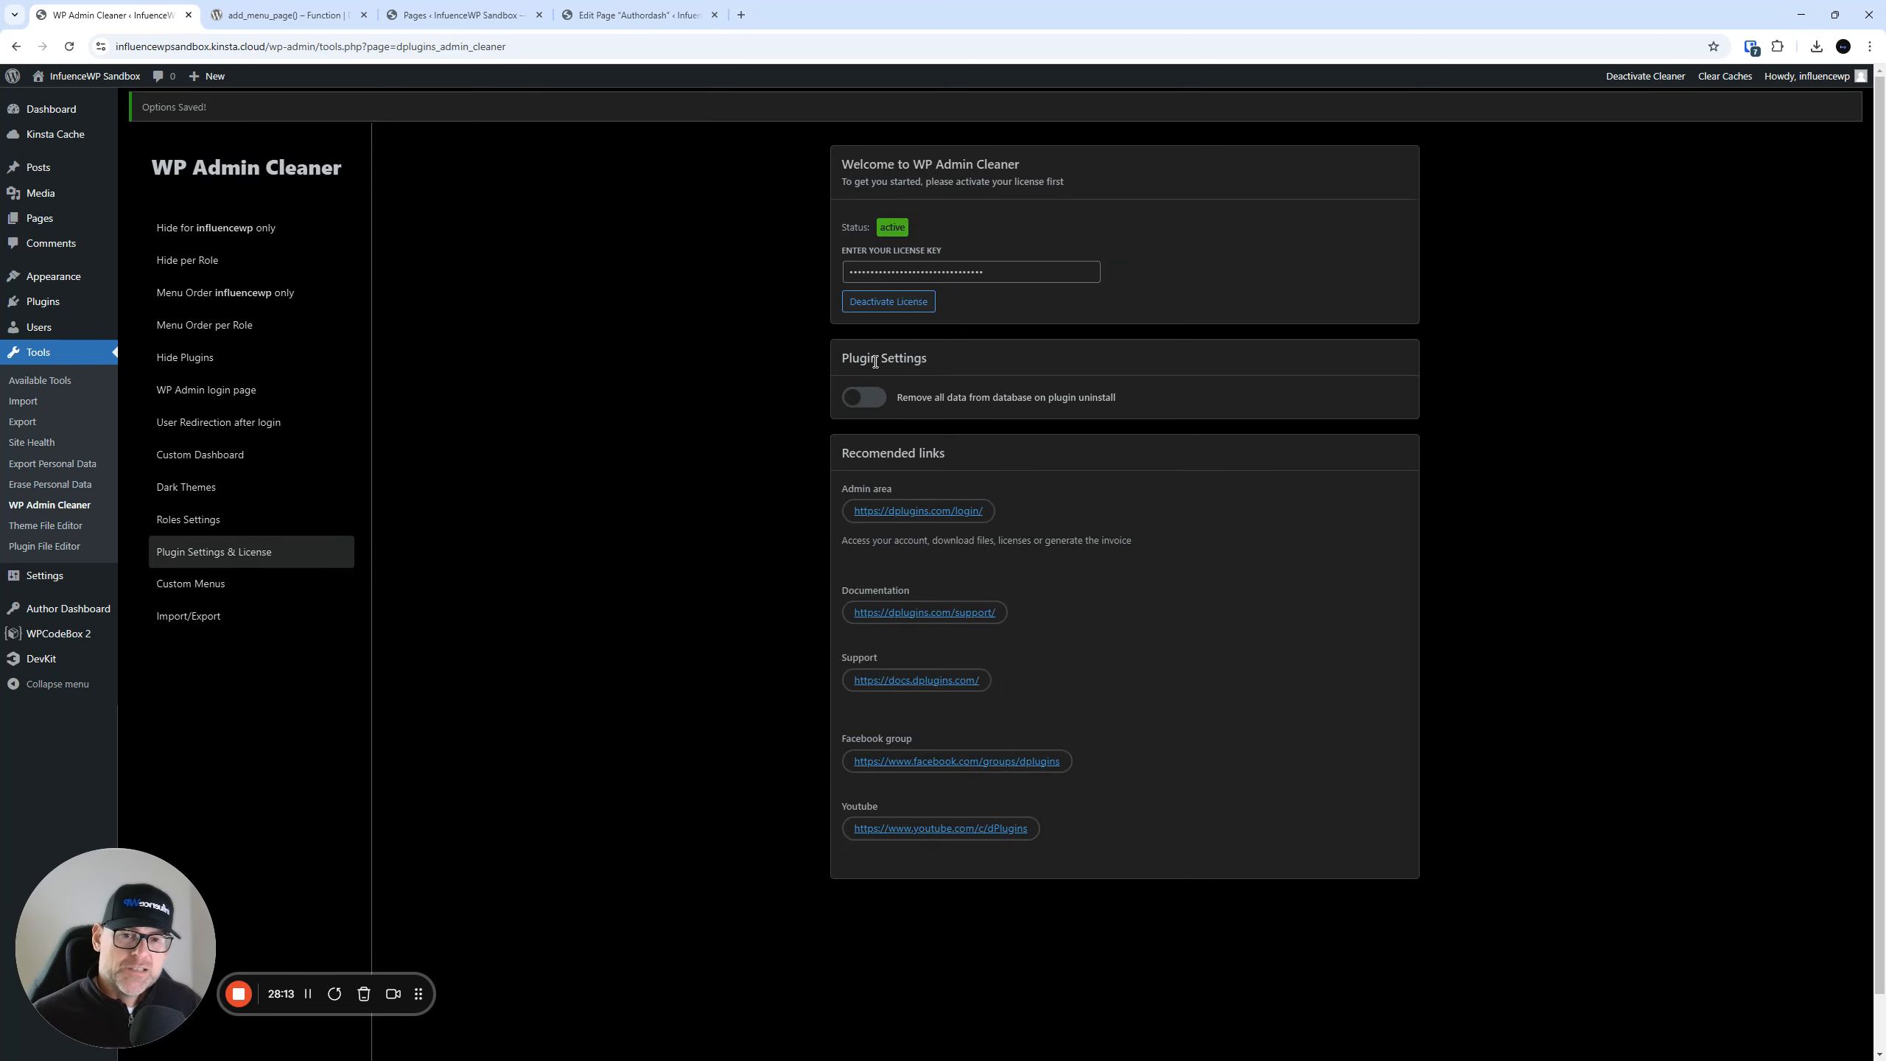
click(876, 396)
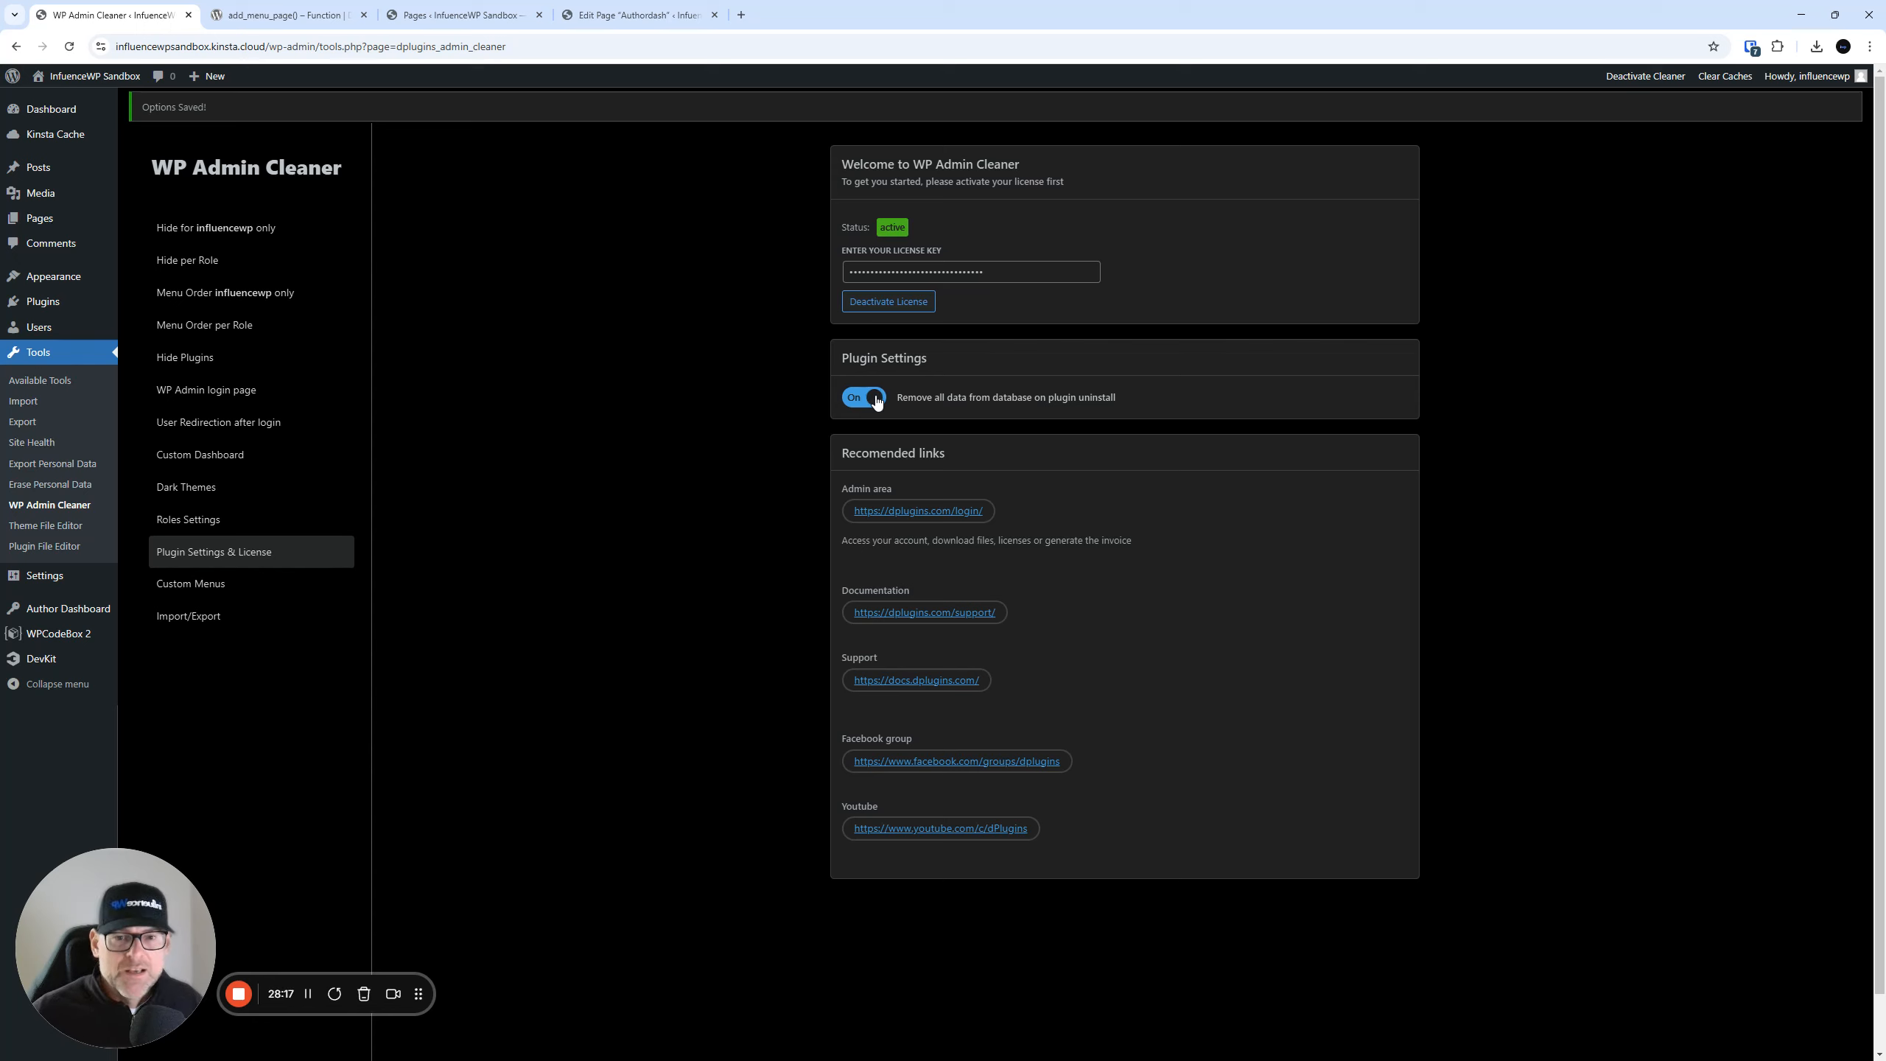
click(213, 617)
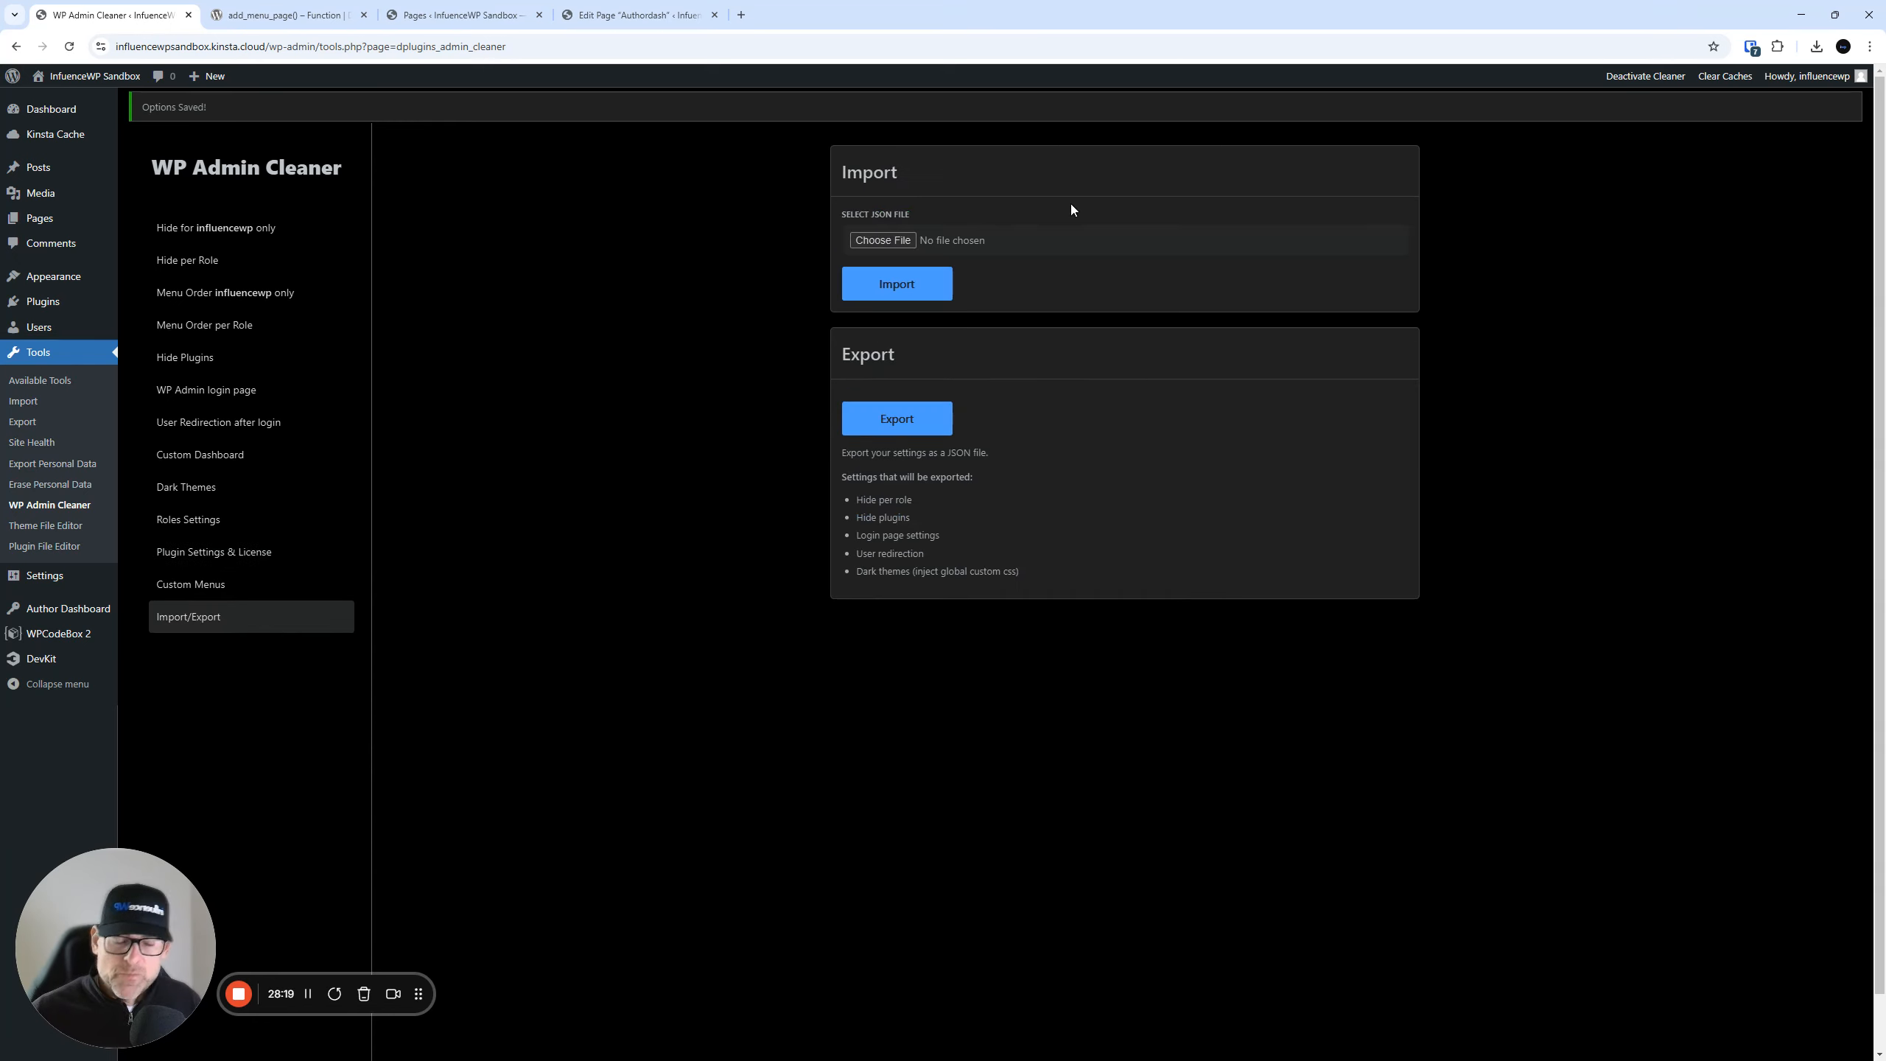